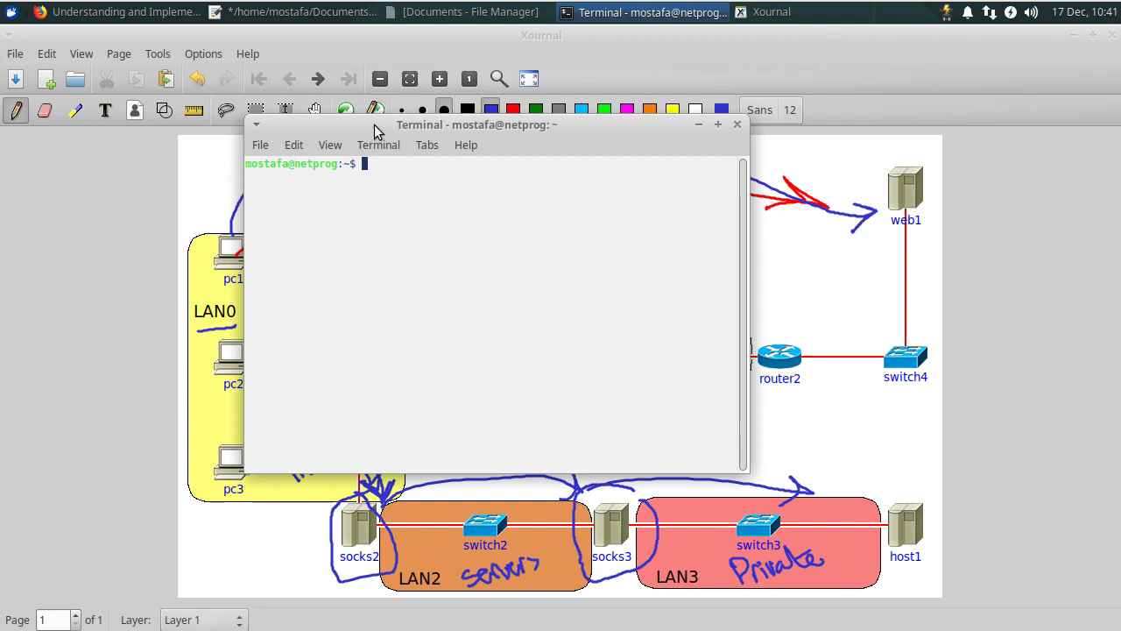
{"action": "left_click_drag", "start_coordinate": [372, 127], "coordinate": [572, 187]}
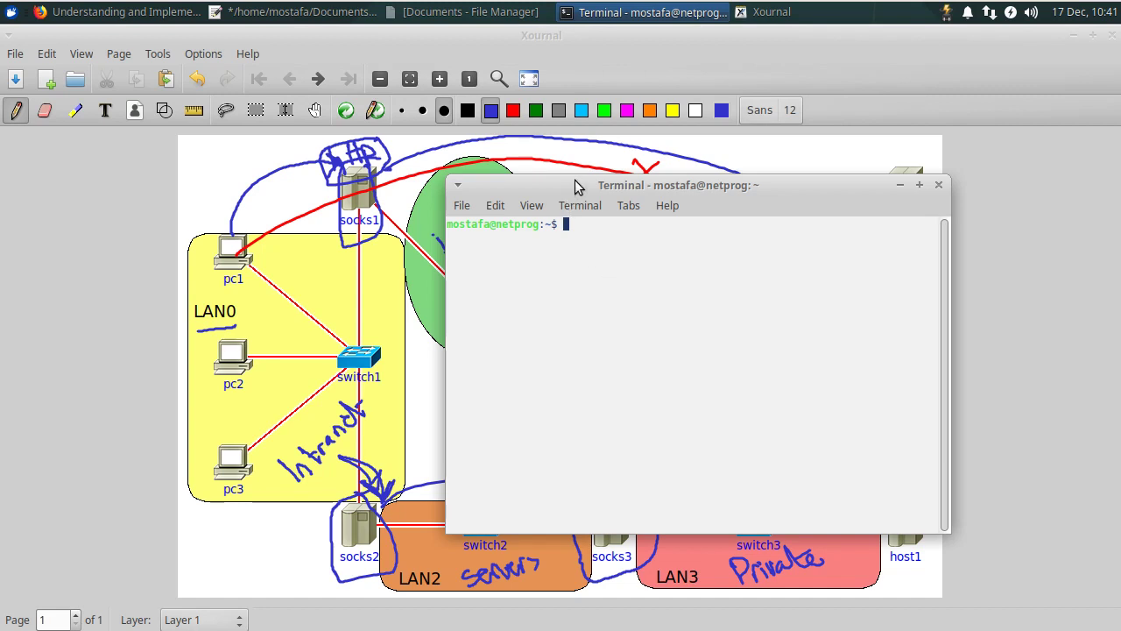
{"action": "left_click_drag", "start_coordinate": [579, 183], "coordinate": [555, 205]}
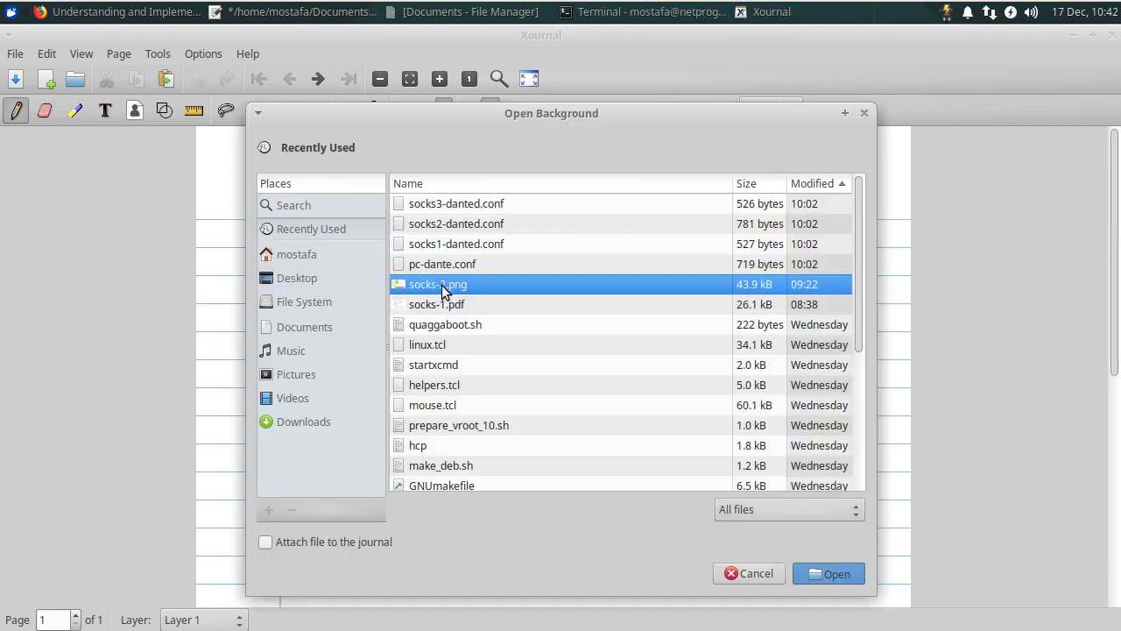
Load the socks PNG network diagram as the page background and add a new page after it
{"action": "double_click", "coordinate": [371, 292]}
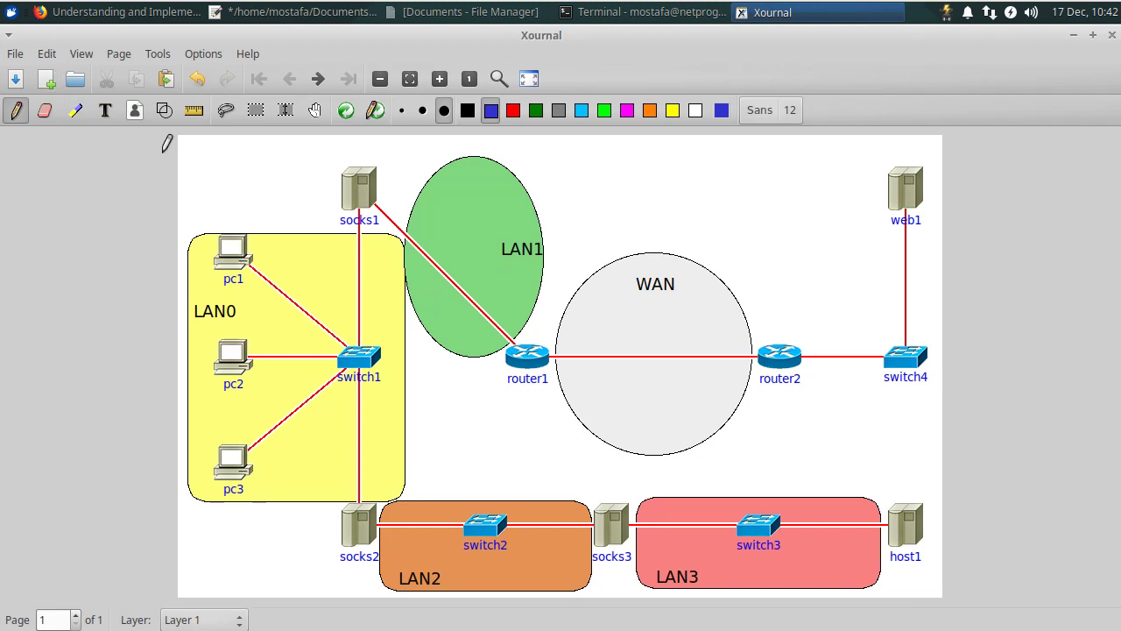
{"action": "left_click", "coordinate": [157, 59]}
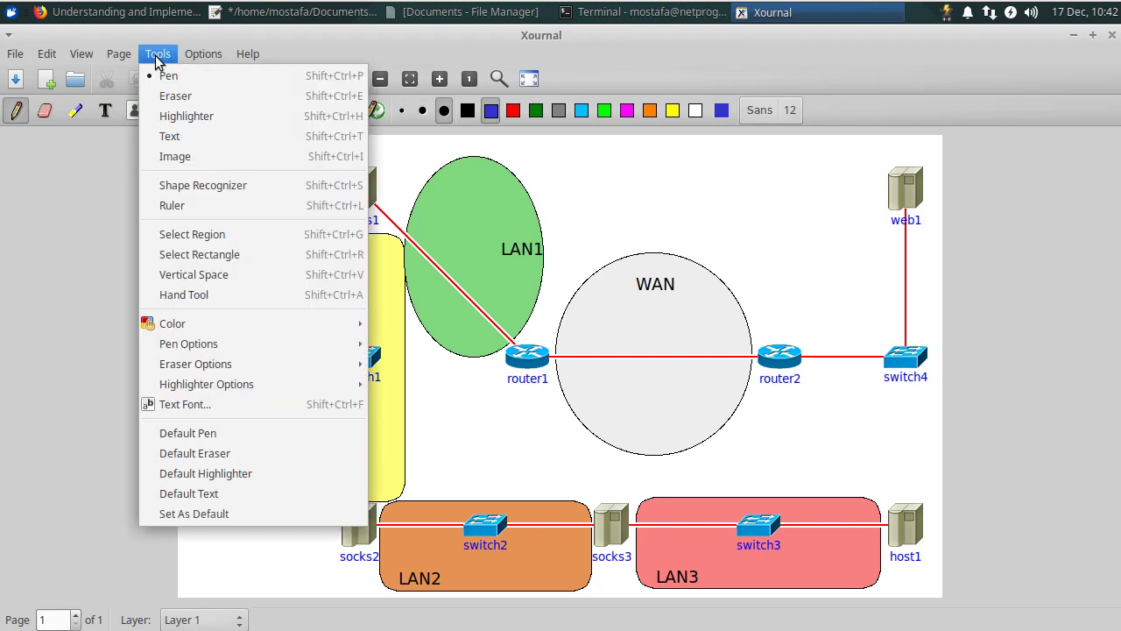
{"action": "mouse_move", "coordinate": [112, 55]}
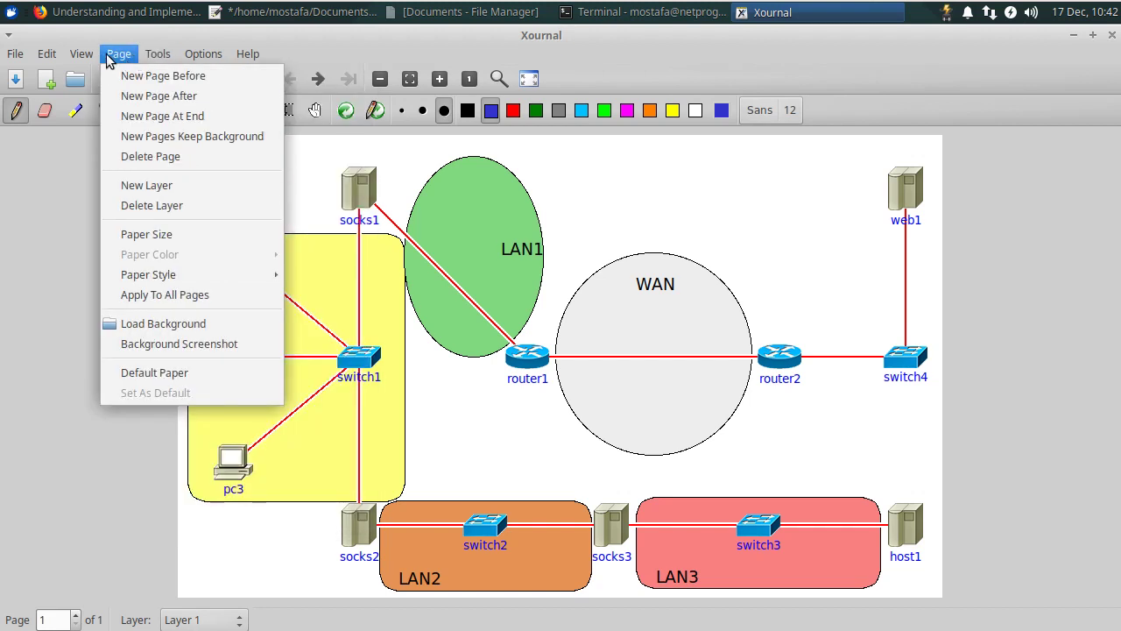
{"action": "left_click", "coordinate": [165, 97]}
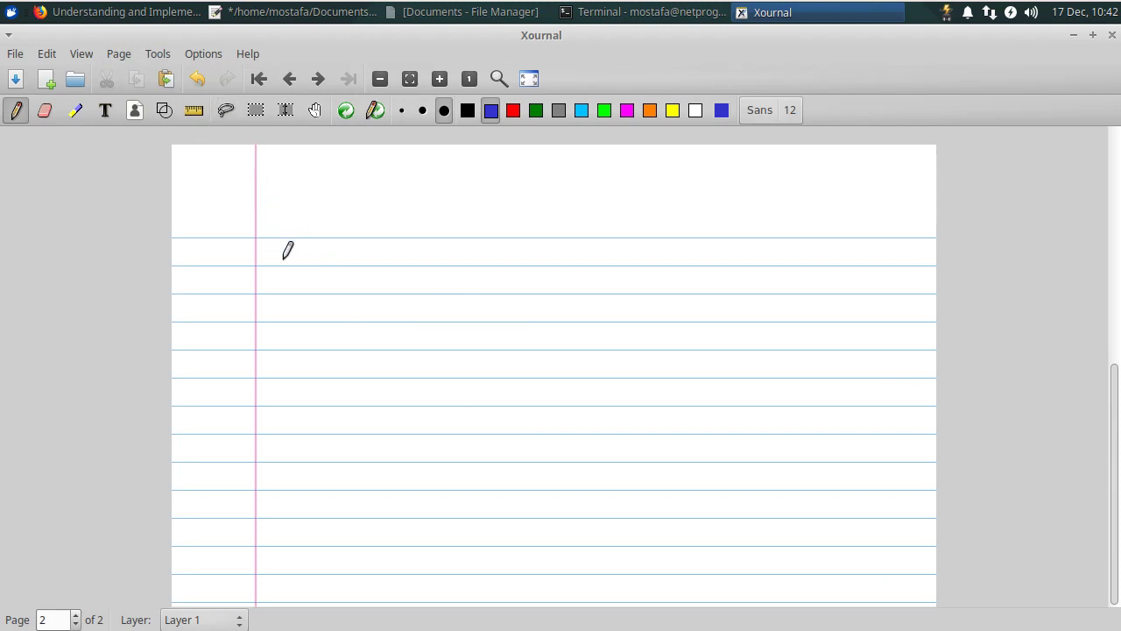
Handwrite the note "Socat to allow GUI apps" in blue near the top of the new lined page
{"action": "left_click_drag", "start_coordinate": [294, 252], "coordinate": [274, 278]}
{"action": "left_click_drag", "start_coordinate": [307, 263], "coordinate": [354, 274]}
{"action": "mouse_move", "coordinate": [364, 250]}
{"action": "left_mouse_down"}
{"action": "mouse_move", "coordinate": [366, 276]}
{"action": "mouse_move", "coordinate": [378, 251]}
{"action": "left_mouse_up"}
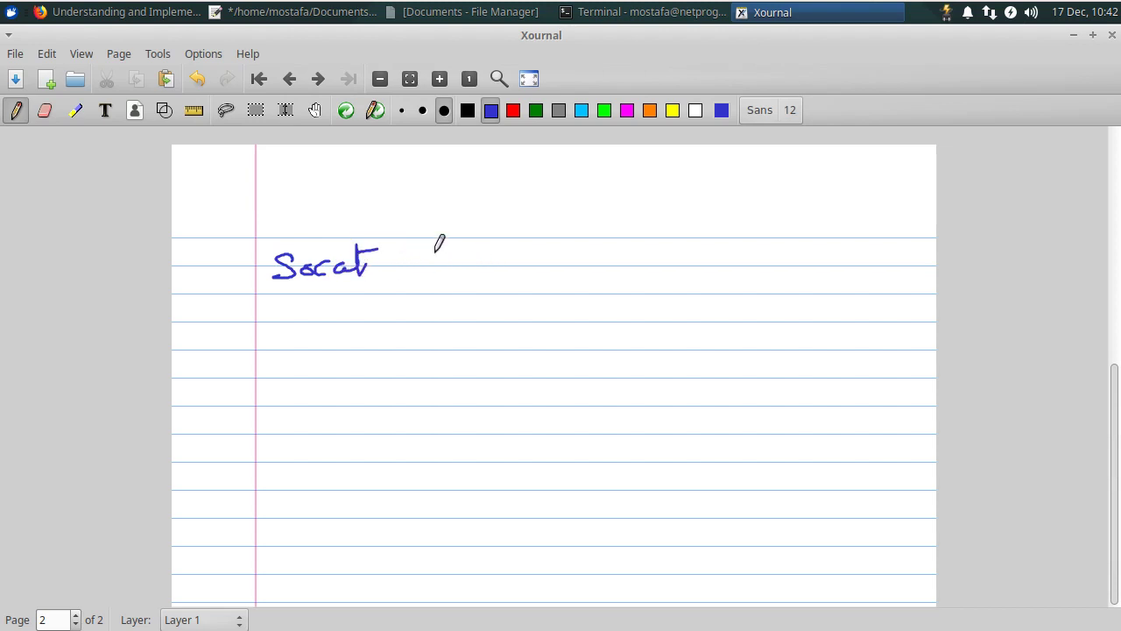
{"action": "mouse_move", "coordinate": [426, 271]}
{"action": "left_mouse_down"}
{"action": "mouse_move", "coordinate": [431, 250]}
{"action": "mouse_move", "coordinate": [452, 251]}
{"action": "left_mouse_up"}
{"action": "mouse_move", "coordinate": [448, 260]}
{"action": "left_mouse_down"}
{"action": "mouse_move", "coordinate": [494, 271]}
{"action": "mouse_move", "coordinate": [518, 229]}
{"action": "left_mouse_up"}
{"action": "mouse_move", "coordinate": [515, 270]}
{"action": "left_mouse_down"}
{"action": "mouse_move", "coordinate": [528, 228]}
{"action": "mouse_move", "coordinate": [536, 256]}
{"action": "left_mouse_up"}
{"action": "mouse_move", "coordinate": [547, 249]}
{"action": "left_mouse_down"}
{"action": "mouse_move", "coordinate": [638, 270]}
{"action": "mouse_move", "coordinate": [643, 256]}
{"action": "mouse_move", "coordinate": [670, 251]}
{"action": "mouse_move", "coordinate": [687, 275]}
{"action": "mouse_move", "coordinate": [690, 253]}
{"action": "mouse_move", "coordinate": [741, 268]}
{"action": "left_mouse_up"}
{"action": "mouse_move", "coordinate": [747, 259]}
{"action": "left_mouse_down"}
{"action": "mouse_move", "coordinate": [751, 273]}
{"action": "mouse_move", "coordinate": [780, 274]}
{"action": "left_mouse_up"}
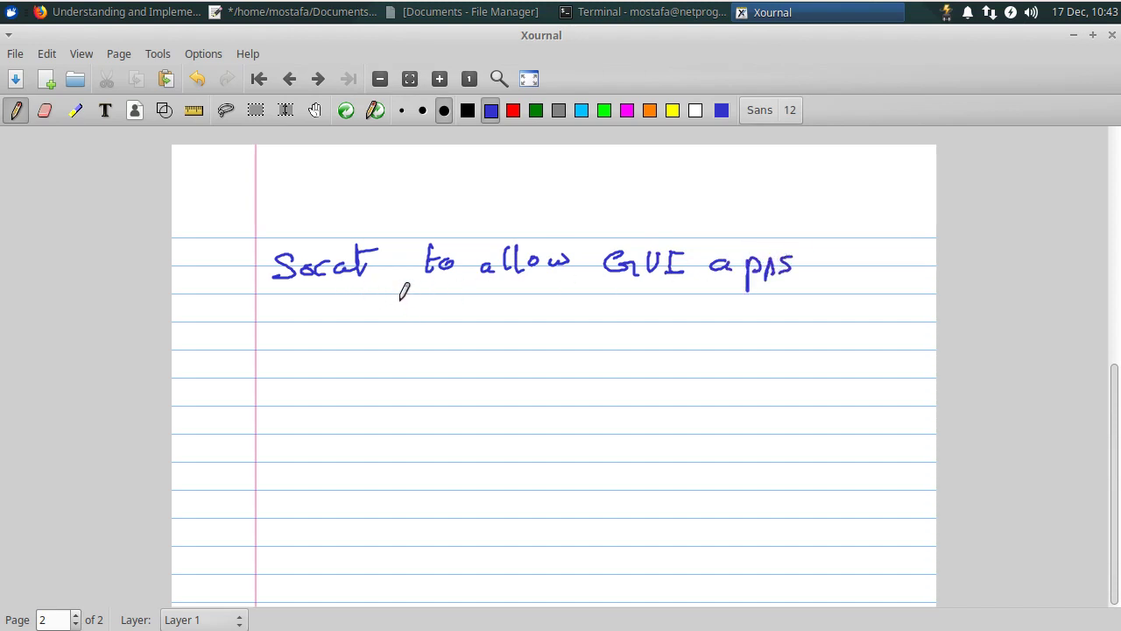
Draw arrows below the note to handwritten "imunes vroot" and "host", and write "firefox imunes vroot" underneath
{"action": "mouse_move", "coordinate": [408, 303]}
{"action": "left_mouse_down"}
{"action": "mouse_move", "coordinate": [519, 332]}
{"action": "mouse_move", "coordinate": [591, 320]}
{"action": "mouse_move", "coordinate": [608, 333]}
{"action": "mouse_move", "coordinate": [746, 326]}
{"action": "left_mouse_up"}
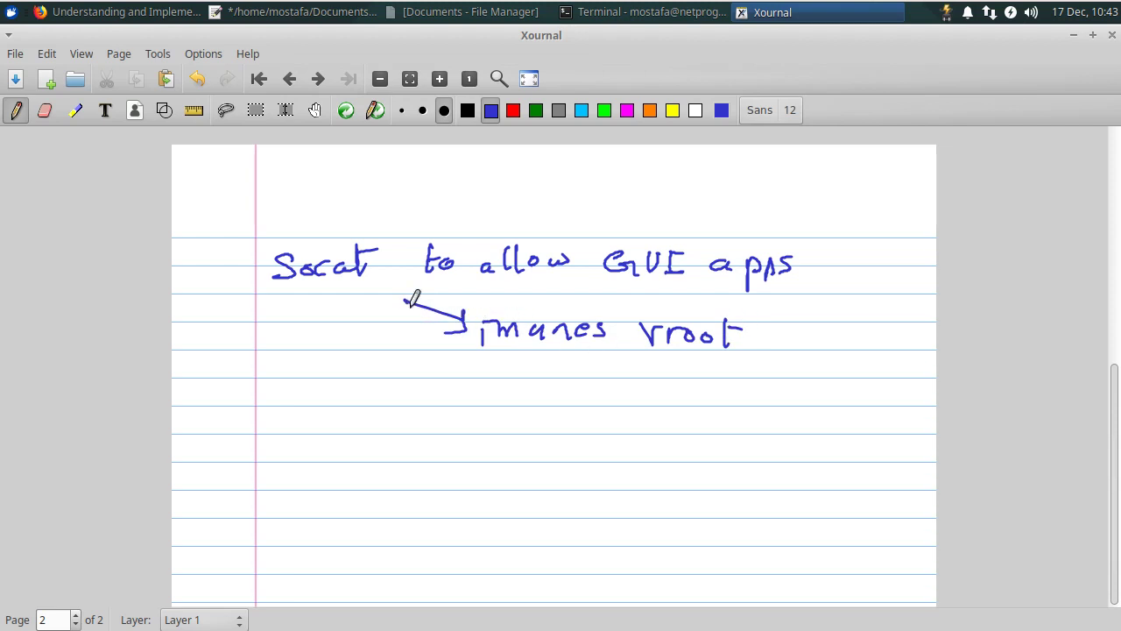
{"action": "mouse_move", "coordinate": [405, 302]}
{"action": "left_mouse_down"}
{"action": "mouse_move", "coordinate": [498, 394]}
{"action": "mouse_move", "coordinate": [547, 396]}
{"action": "mouse_move", "coordinate": [604, 372]}
{"action": "left_mouse_up"}
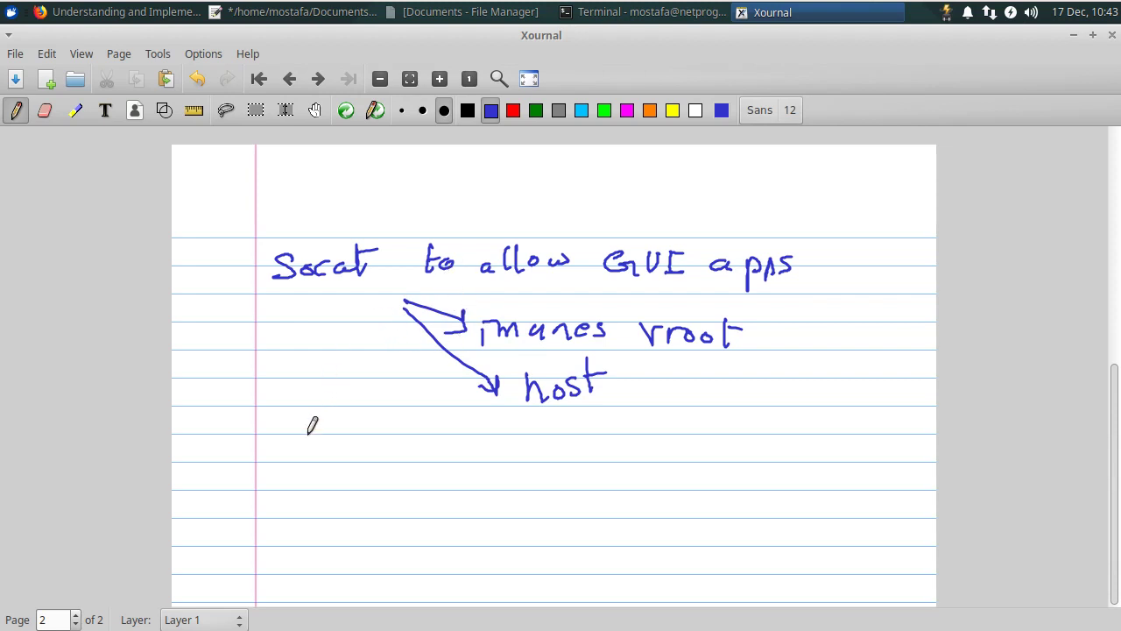
{"action": "mouse_move", "coordinate": [282, 443]}
{"action": "left_mouse_down"}
{"action": "mouse_move", "coordinate": [276, 429]}
{"action": "mouse_move", "coordinate": [321, 451]}
{"action": "mouse_move", "coordinate": [356, 430]}
{"action": "mouse_move", "coordinate": [367, 448]}
{"action": "mouse_move", "coordinate": [390, 442]}
{"action": "mouse_move", "coordinate": [382, 463]}
{"action": "left_mouse_up"}
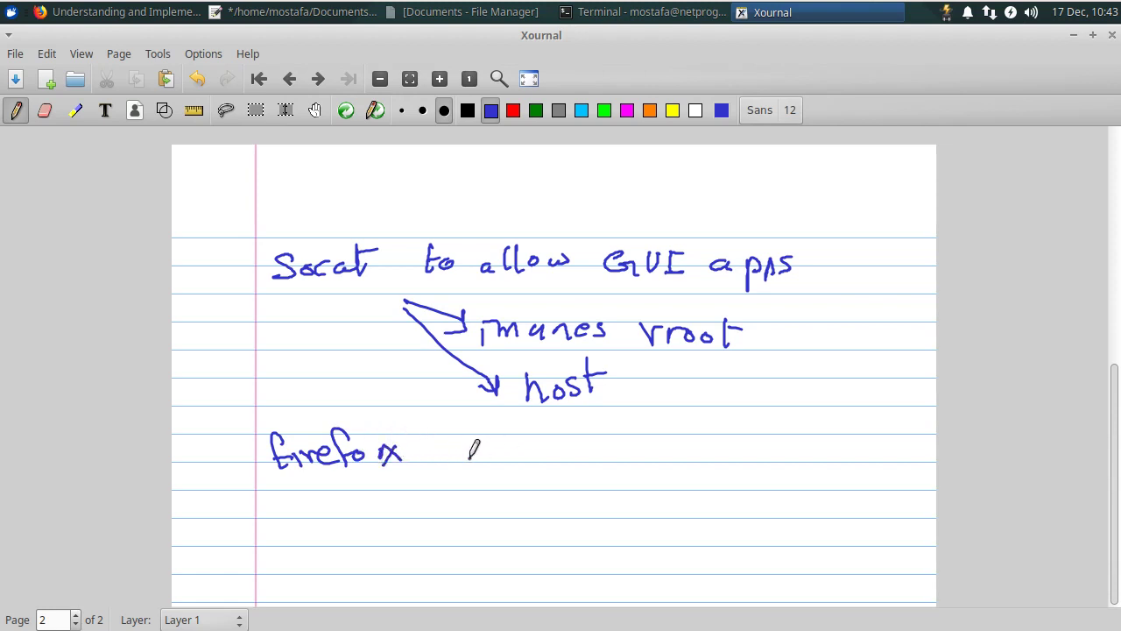
{"action": "mouse_move", "coordinate": [462, 451]}
{"action": "left_mouse_down"}
{"action": "mouse_move", "coordinate": [588, 458]}
{"action": "mouse_move", "coordinate": [674, 440]}
{"action": "left_mouse_up"}
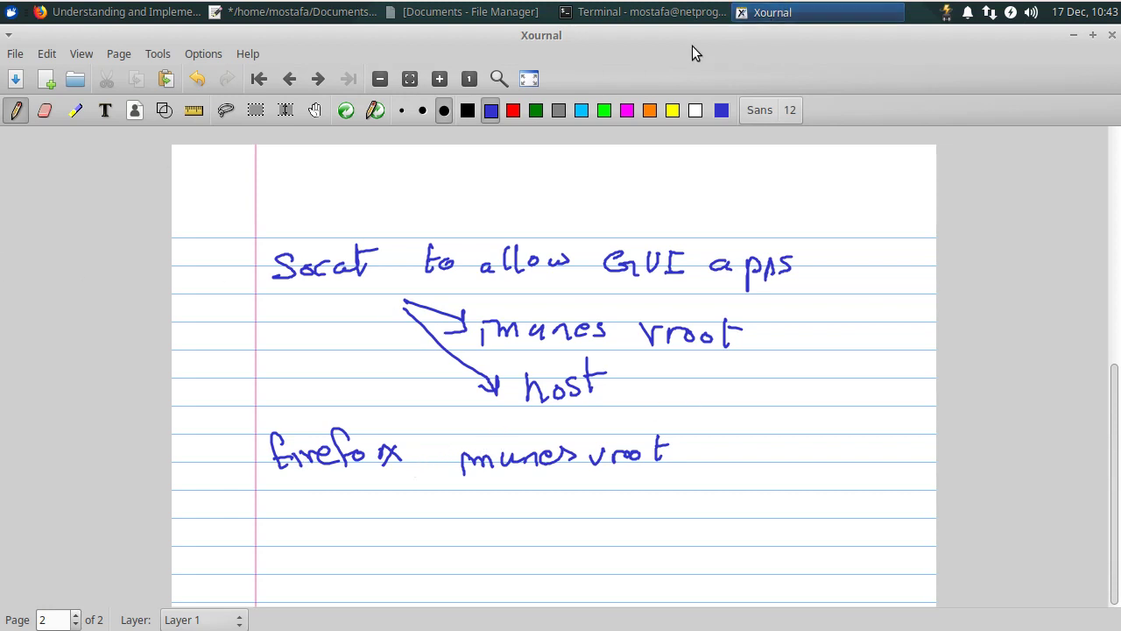
Return to page 1 with the network diagram
{"action": "left_click", "coordinate": [77, 616]}
{"action": "left_click", "coordinate": [76, 624]}
{"action": "left_click", "coordinate": [76, 623]}
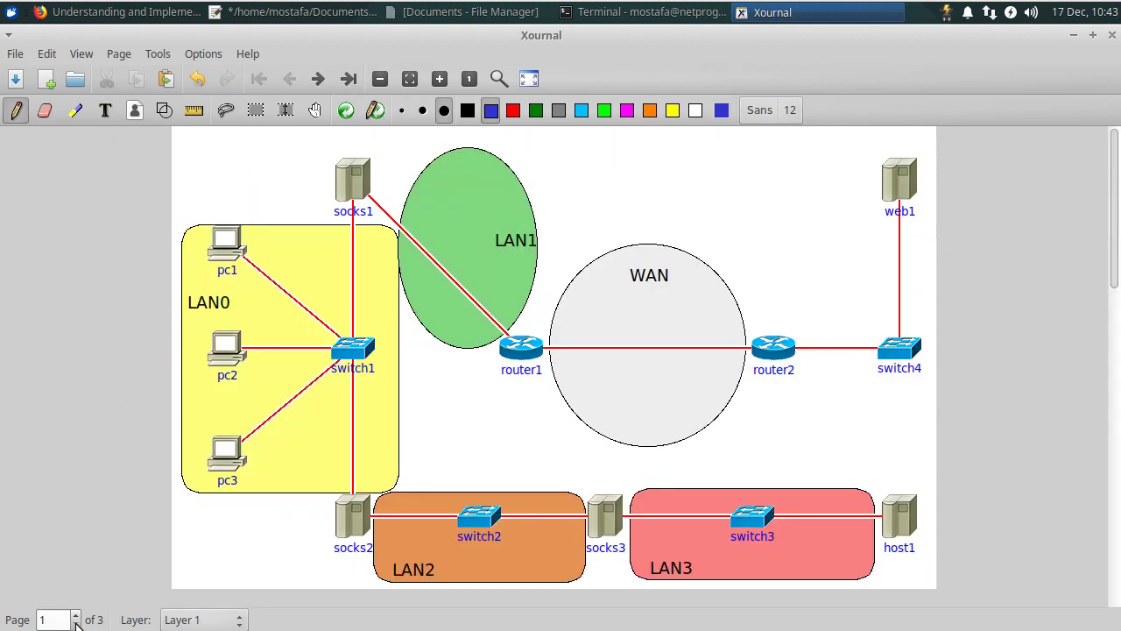
Open a new Terminal Emulator window and place it over the upper part of the network diagram
{"action": "left_click", "coordinate": [11, 12]}
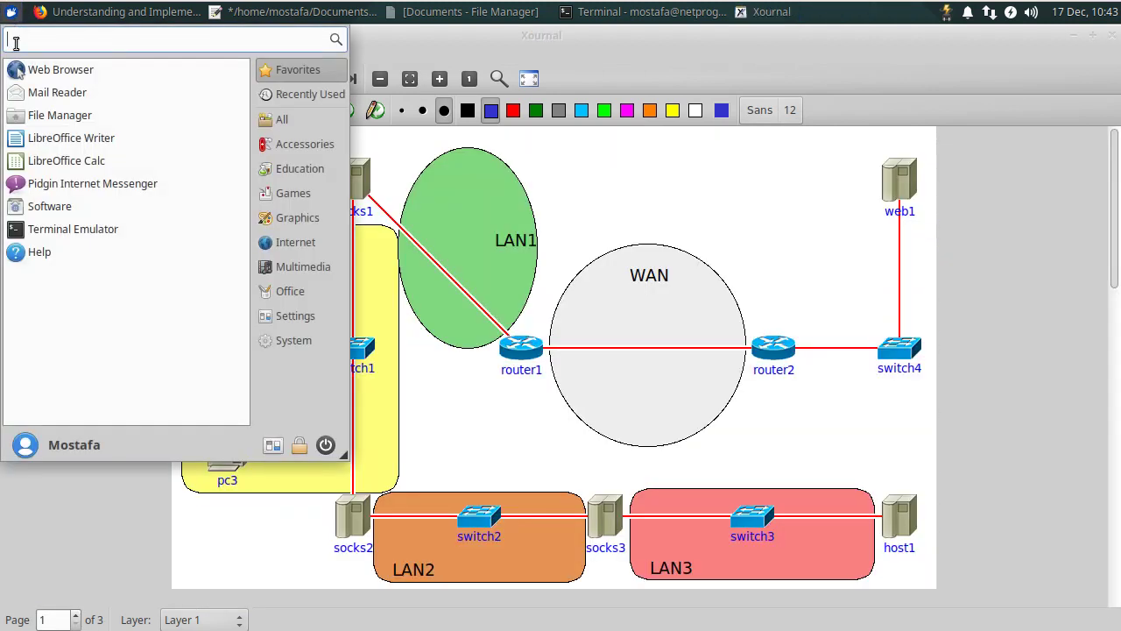
{"action": "left_click", "coordinate": [87, 229]}
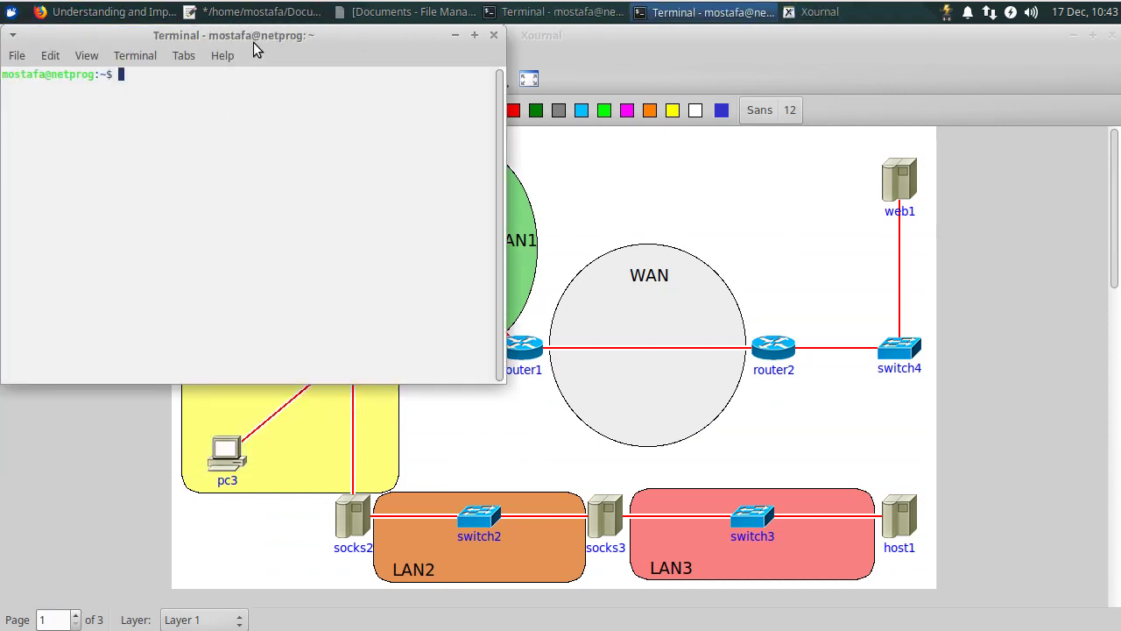
{"action": "left_click_drag", "start_coordinate": [258, 37], "coordinate": [610, 126]}
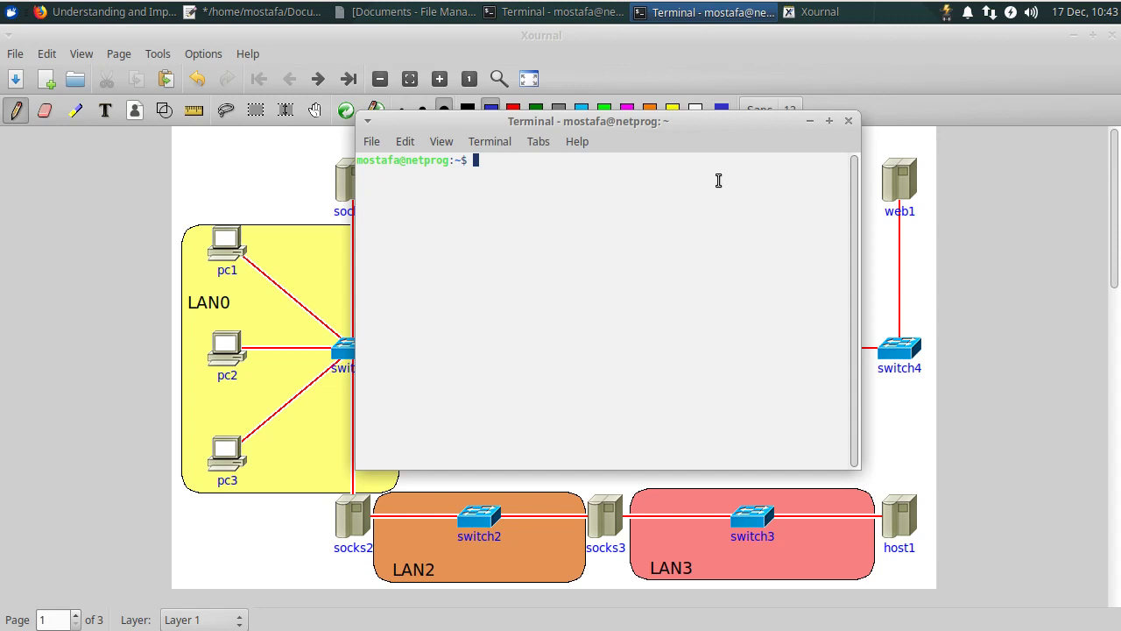
{"action": "left_click_drag", "start_coordinate": [638, 125], "coordinate": [495, 79]}
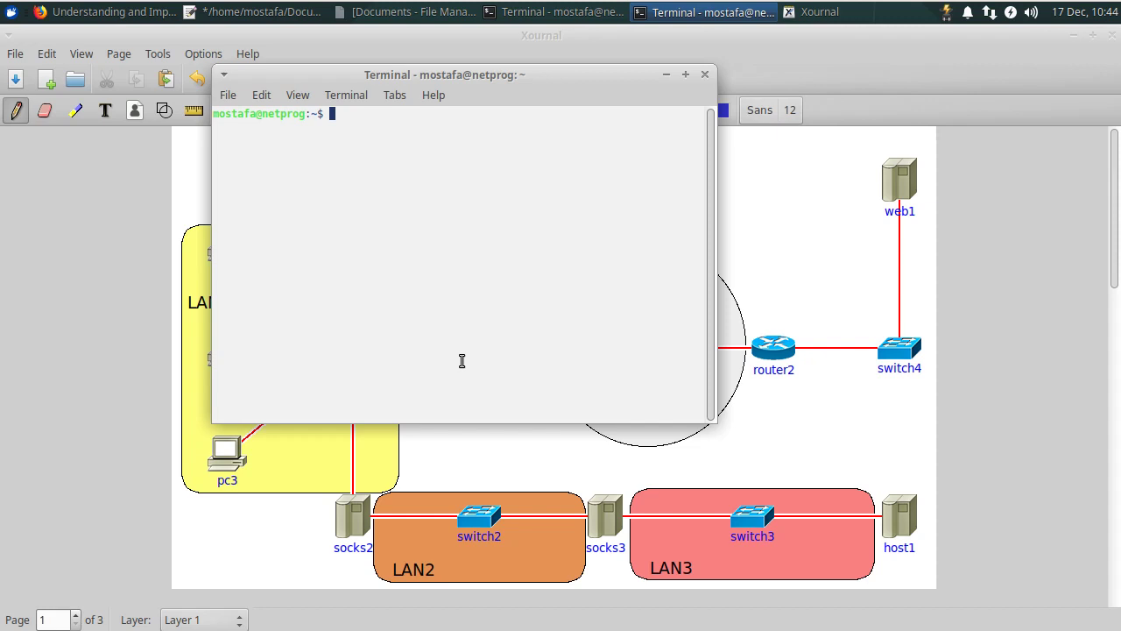
Try to install the packages with "sudo apt-get_imunes install socat firefox", entering the account password
{"action": "type", "text": "sudo"}
{"action": "type", "text": " im"}
{"action": "key", "text": "BackSpace"}
{"action": "key", "text": "BackSpace"}
{"action": "type", "text": "apt-get_imunes"}
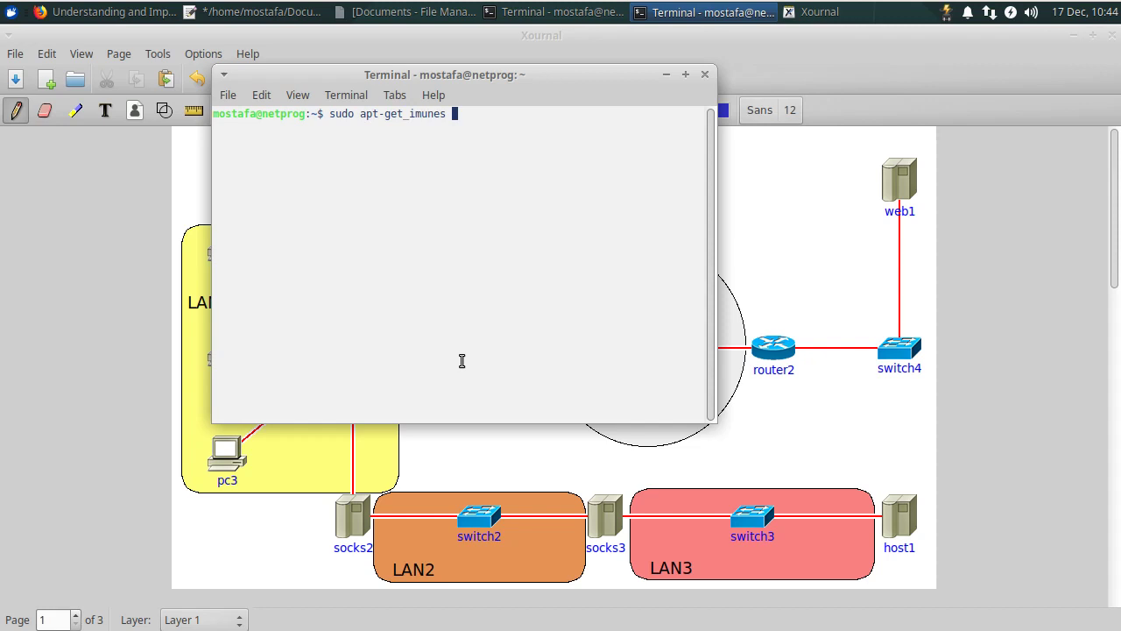
{"action": "left_click_drag", "start_coordinate": [447, 76], "coordinate": [430, 146]}
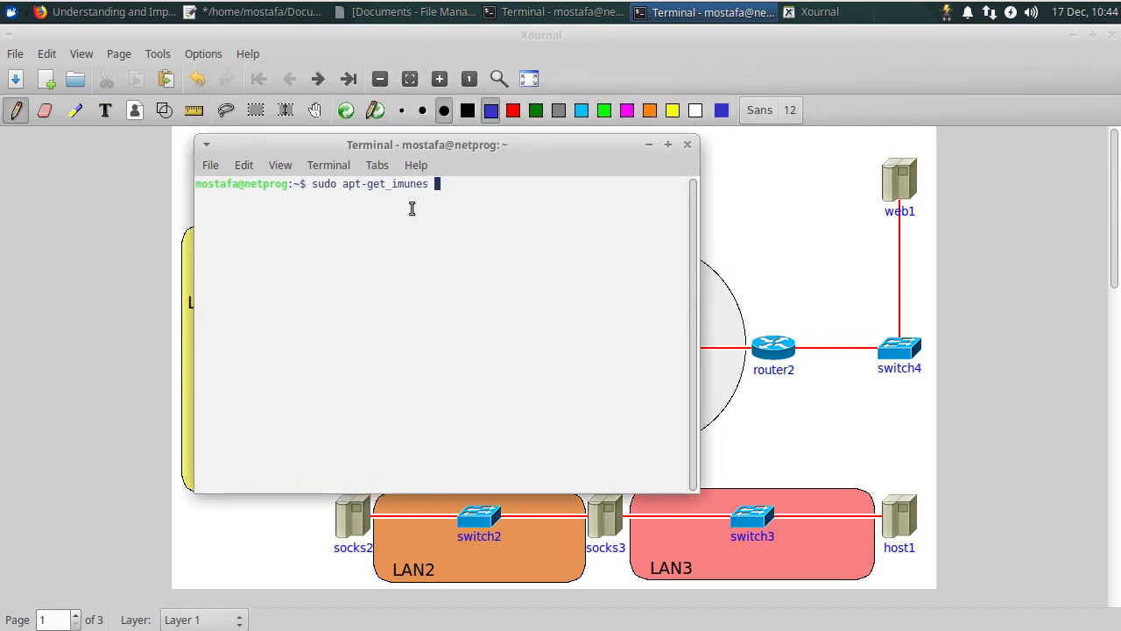
{"action": "left_click_drag", "start_coordinate": [441, 145], "coordinate": [447, 171]}
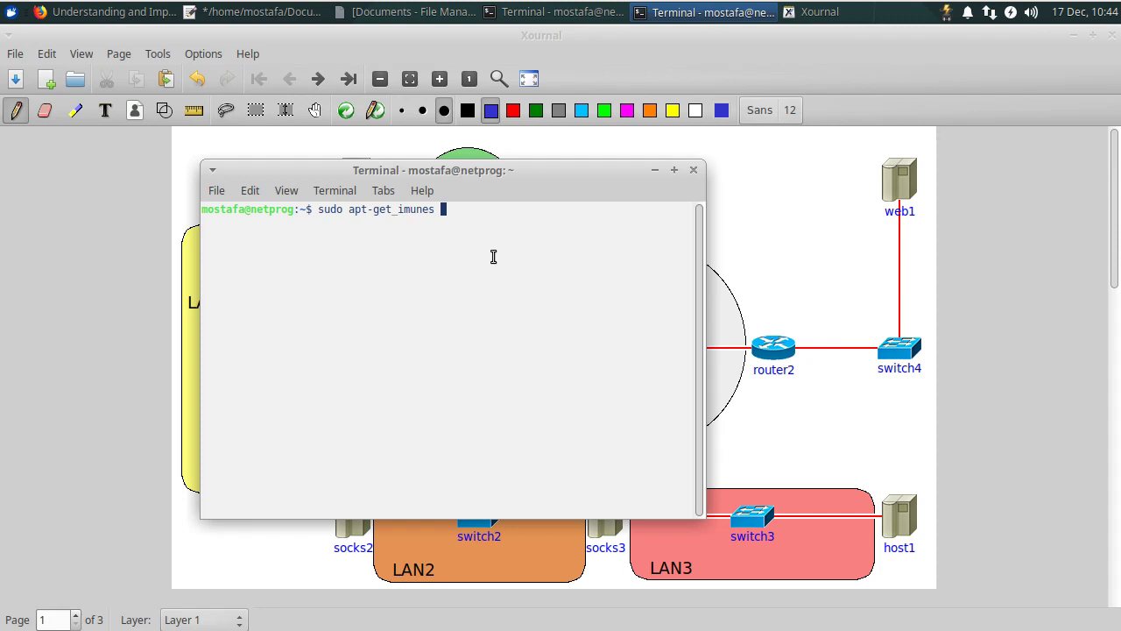
{"action": "type", "text": "install socat"}
{"action": "type", "text": "firefox"}
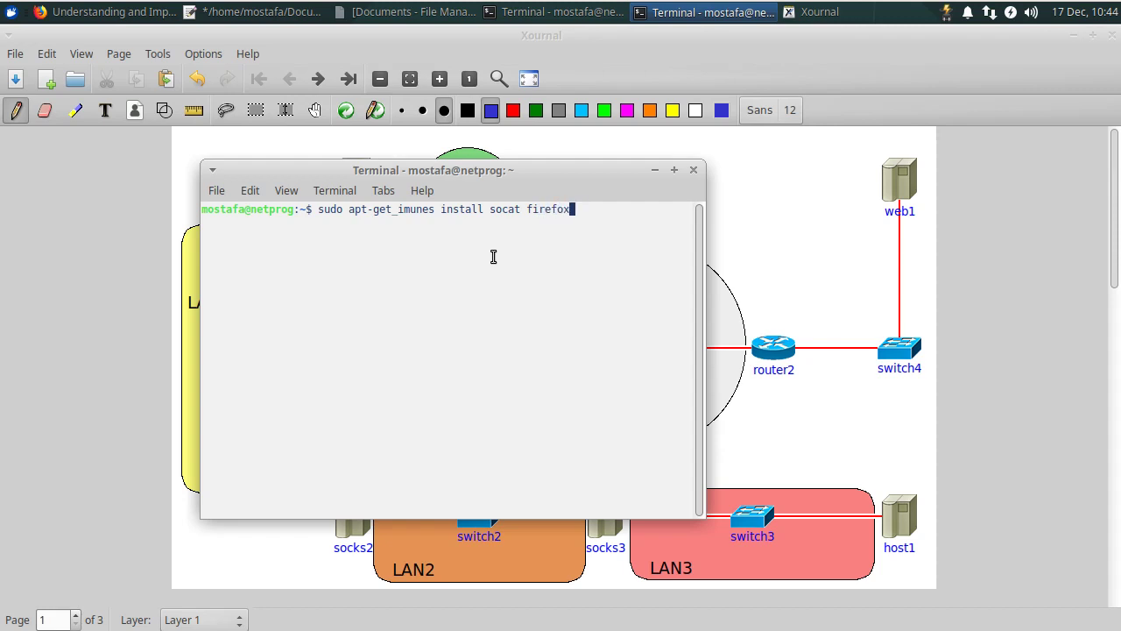
{"action": "key", "text": "Return"}
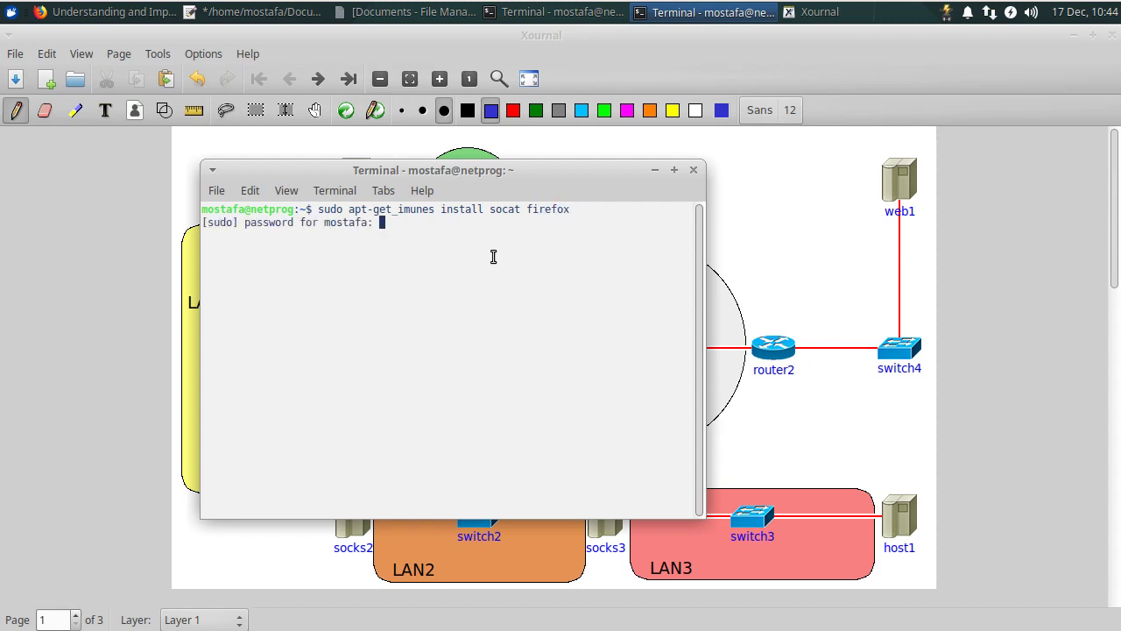
{"action": "key", "text": "Return"}
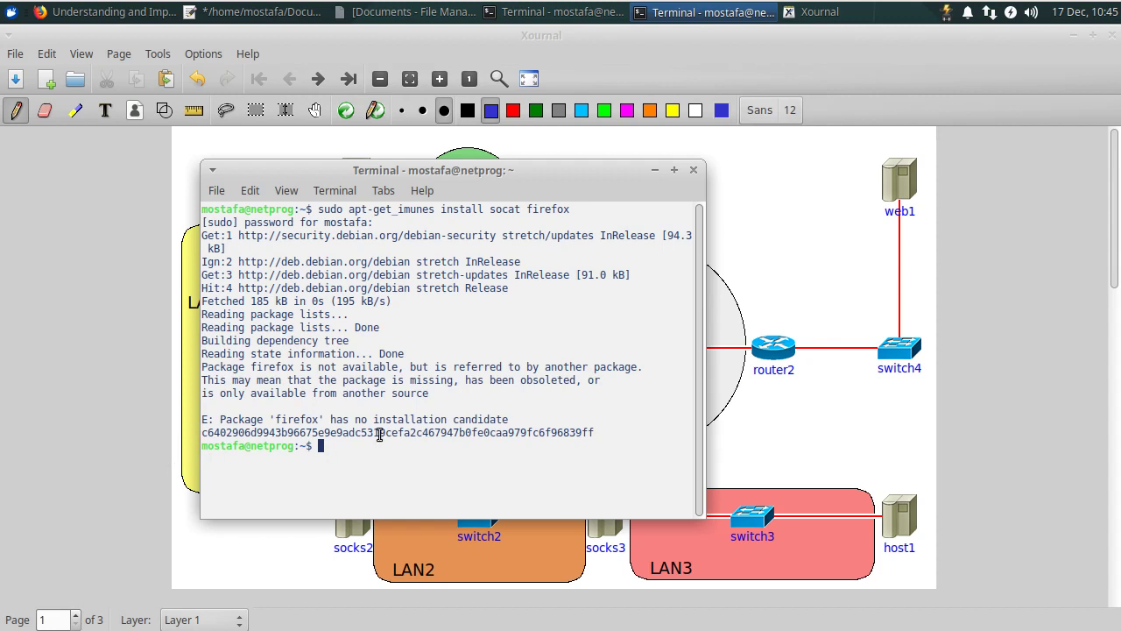
Rerun the install command with firefox-esr instead of firefox, alongside socat, and examine the package lines in the output
{"action": "key", "text": "Up"}
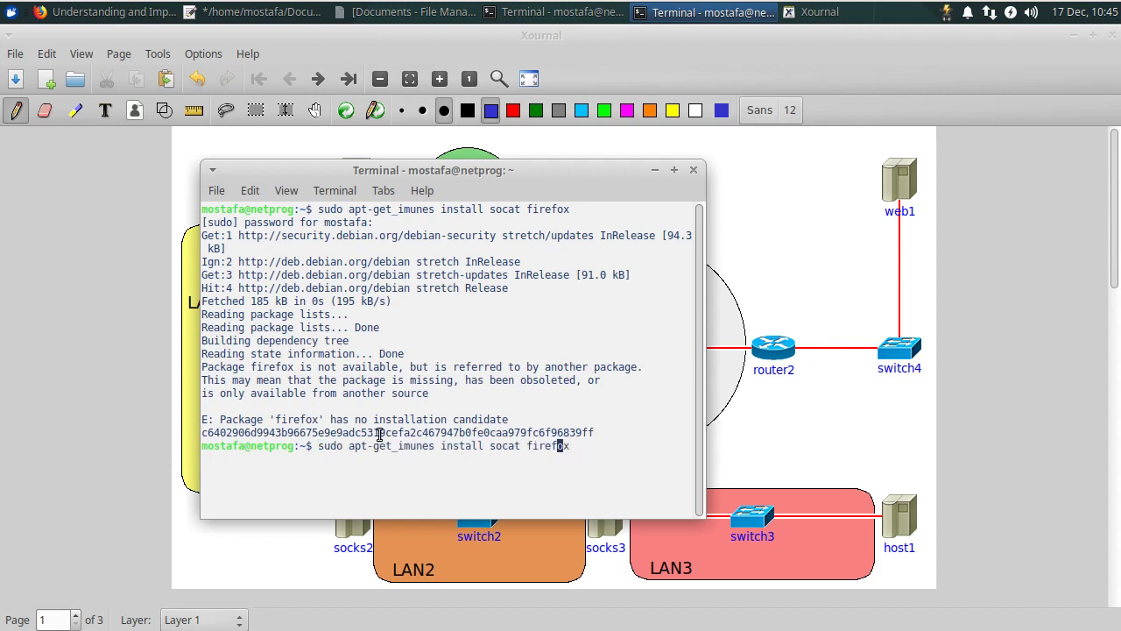
{"action": "key", "text": "Right"}
{"action": "type", "text": "-esr"}
{"action": "key", "text": "Return"}
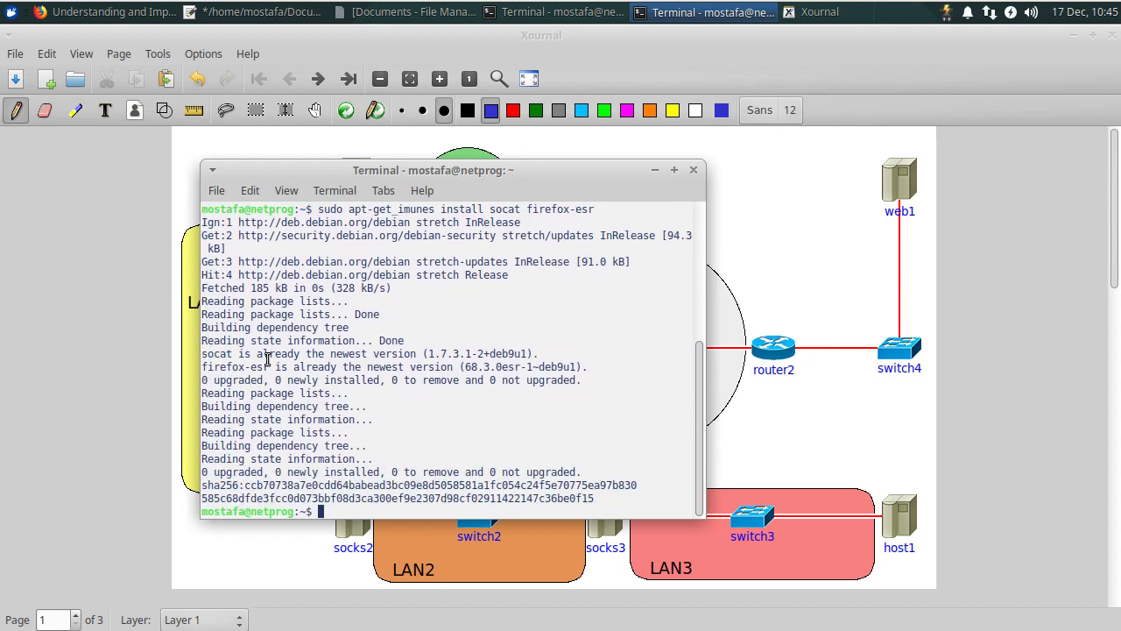
{"action": "left_click_drag", "start_coordinate": [202, 353], "coordinate": [365, 373]}
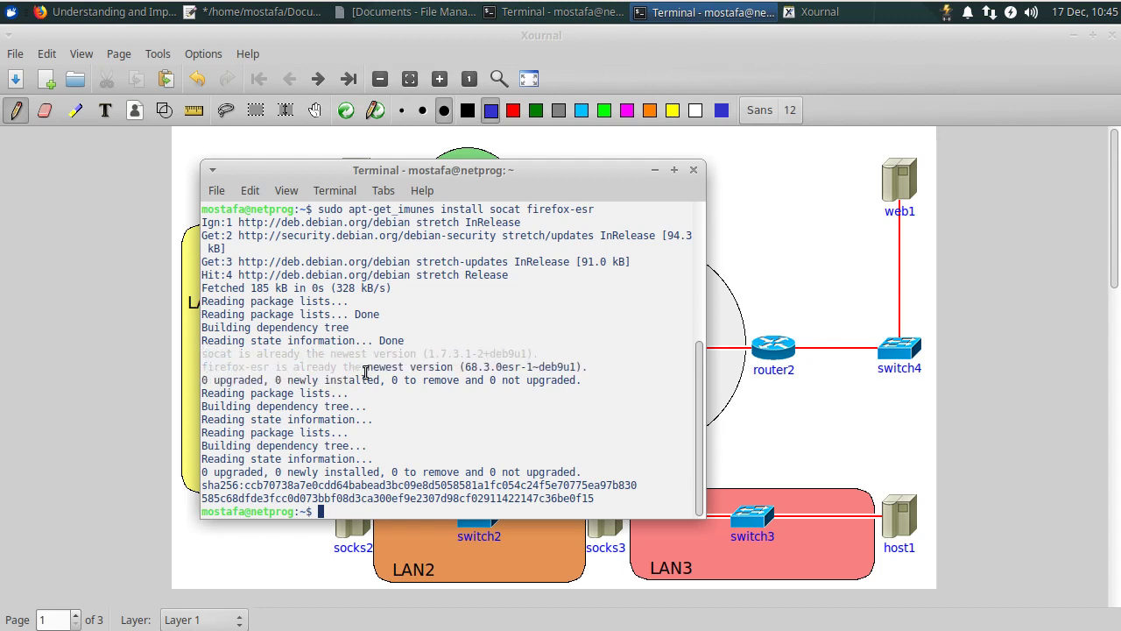
{"action": "left_click", "coordinate": [492, 365]}
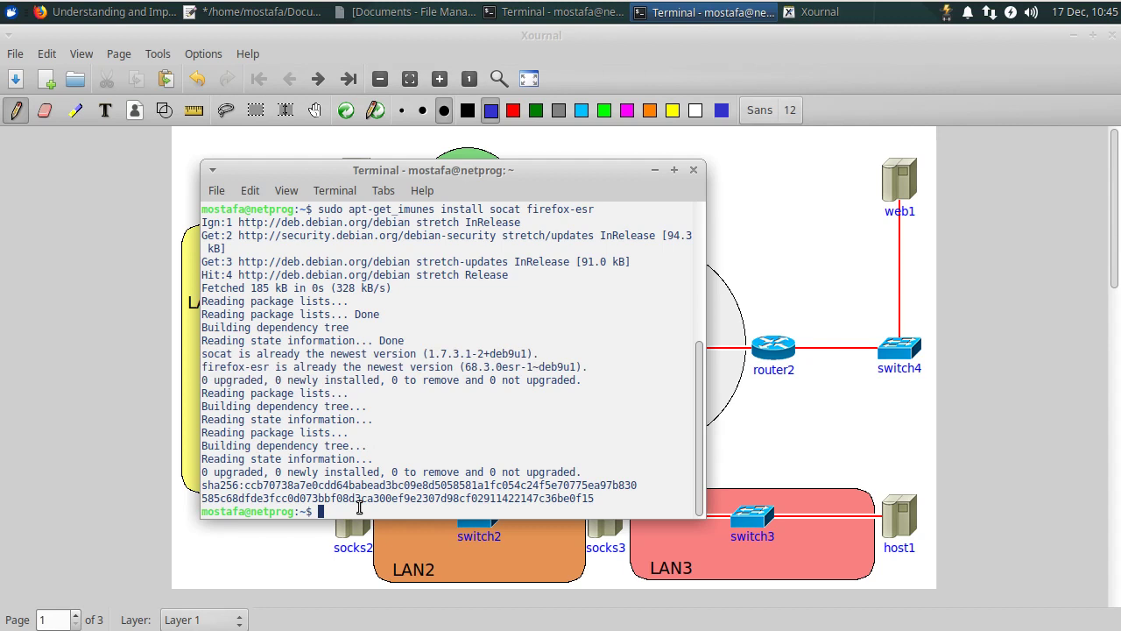
Try to install the proxy packages with "sudo apt-get_imunes install dante dante-server"
{"action": "type", "text": "su"}
{"action": "key", "text": "BackSpace"}
{"action": "key", "text": "BackSpace"}
{"action": "key", "text": "Up"}
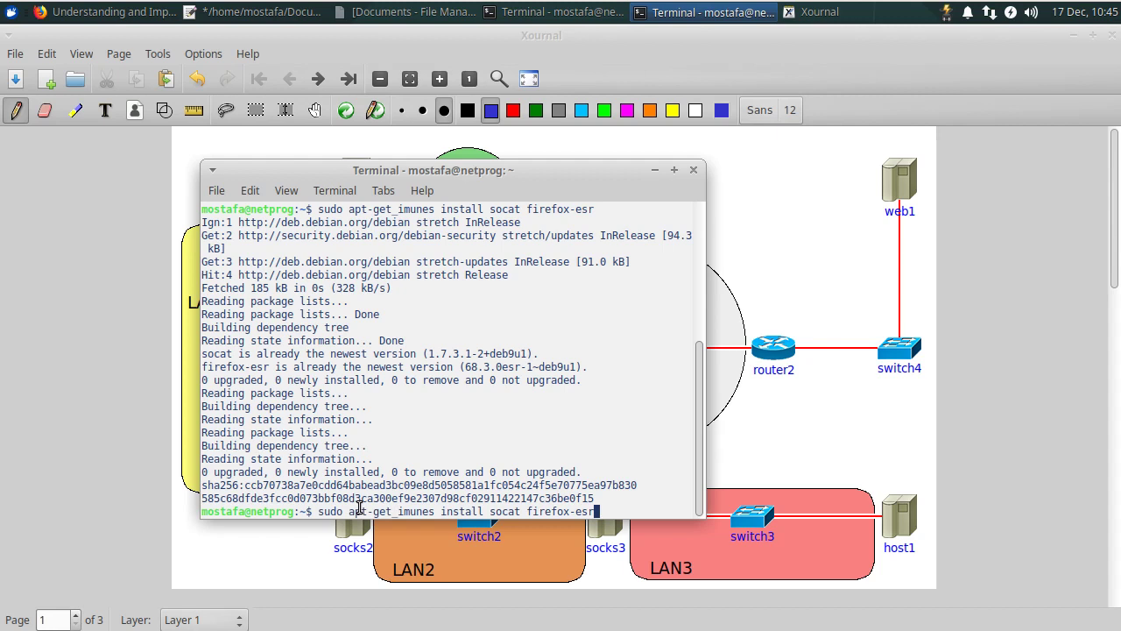
{"action": "key", "text": "BackSpace"}
{"action": "key", "text": "BackSpace"}
{"action": "key", "text": "BackSpace"}
{"action": "key", "text": "BackSpace"}
{"action": "key", "text": "BackSpace"}
{"action": "key", "text": "BackSpace"}
{"action": "key", "text": "BackSpace"}
{"action": "key", "text": "BackSpace"}
{"action": "key", "text": "BackSpace"}
{"action": "key", "text": "BackSpace"}
{"action": "key", "text": "BackSpace"}
{"action": "key", "text": "BackSpace"}
{"action": "key", "text": "BackSpace"}
{"action": "key", "text": "BackSpace"}
{"action": "key", "text": "BackSpace"}
{"action": "key", "text": "BackSpace"}
{"action": "key", "text": "BackSpace"}
{"action": "type", "text": "dante"}
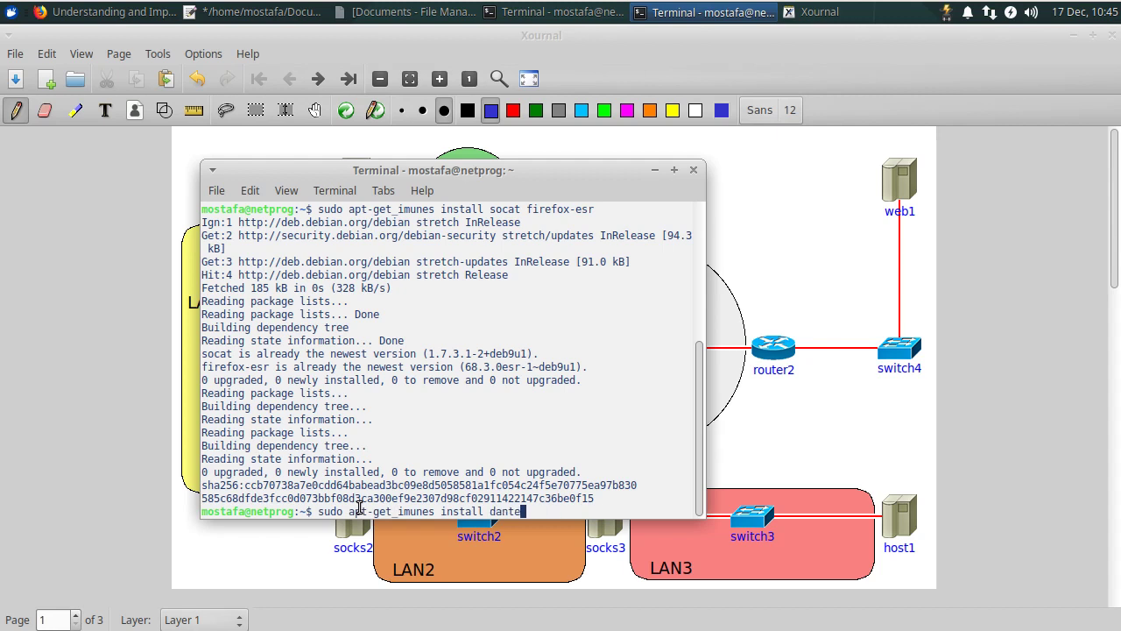
{"action": "type", "text": " dante0"}
{"action": "key", "text": "BackSpace"}
{"action": "type", "text": "-server"}
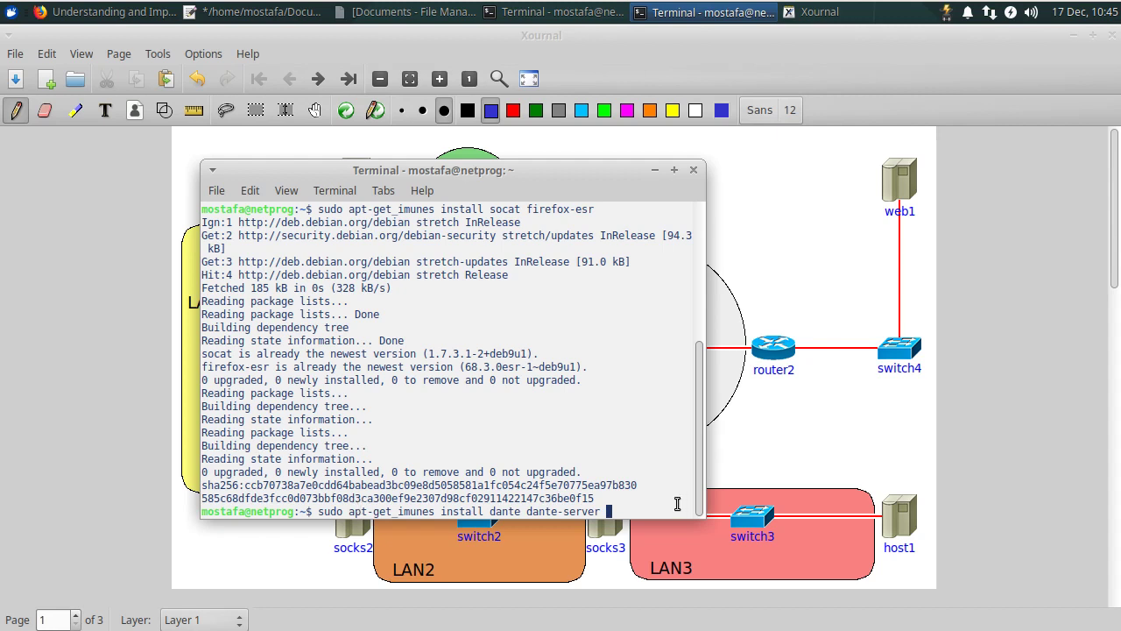
{"action": "left_click_drag", "start_coordinate": [490, 511], "coordinate": [515, 510]}
{"action": "left_click", "coordinate": [551, 514]}
{"action": "key", "text": "Return"}
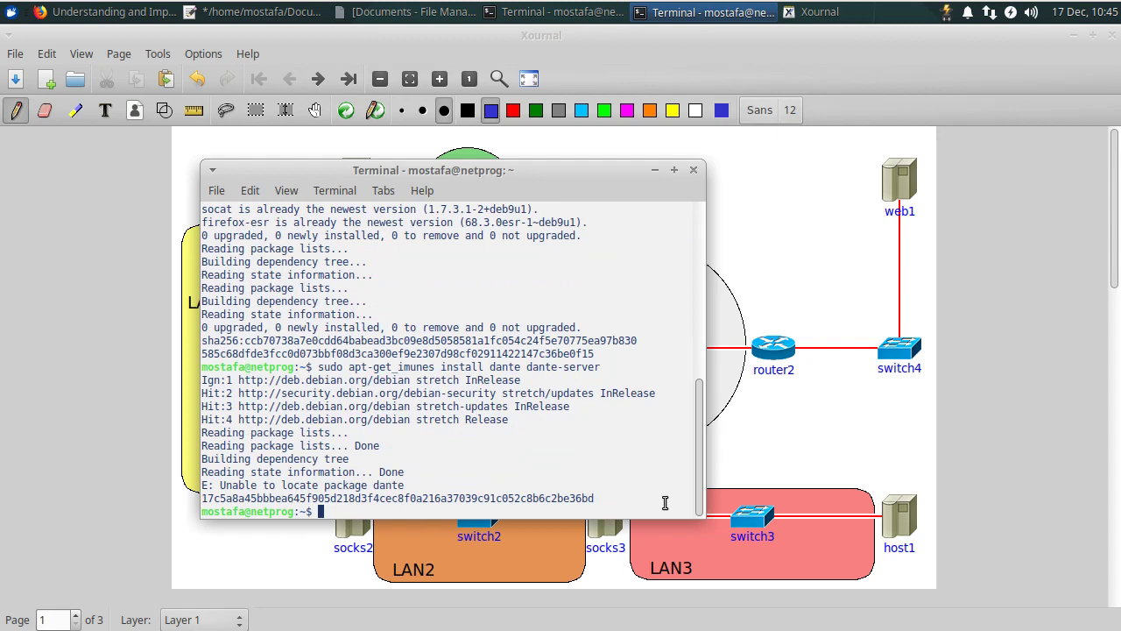
Correct the package name dante to dante-client and run "sudo apt-get_imunes install dante-client dante-server"
{"action": "key", "text": "Up"}
{"action": "key", "text": "Left"}
{"action": "key", "text": "Left"}
{"action": "key", "text": "Left"}
{"action": "key", "text": "Left"}
{"action": "key", "text": "Left"}
{"action": "key", "text": "Left"}
{"action": "key", "text": "Left"}
{"action": "key", "text": "Left"}
{"action": "key", "text": "Left"}
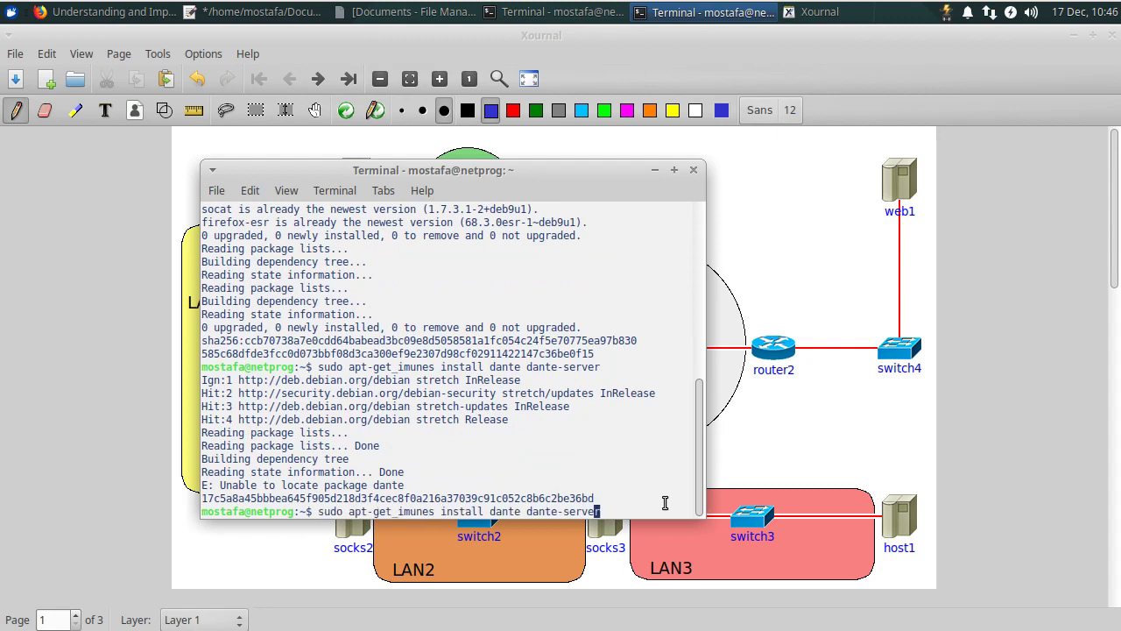
{"action": "key", "text": "Left"}
{"action": "key", "text": "Left"}
{"action": "key", "text": "Left"}
{"action": "key", "text": "Left"}
{"action": "key", "text": "Left"}
{"action": "key", "text": "Left"}
{"action": "key", "text": "Left"}
{"action": "key", "text": "Left"}
{"action": "key", "text": "Left"}
{"action": "key", "text": "Left"}
{"action": "key", "text": "Left"}
{"action": "key", "text": "Left"}
{"action": "key", "text": "Left"}
{"action": "key", "text": "Left"}
{"action": "key", "text": "Left"}
{"action": "key", "text": "Right"}
{"action": "key", "text": "Right"}
{"action": "key", "text": "Right"}
{"action": "key", "text": "Right"}
{"action": "key", "text": "Right"}
{"action": "key", "text": "Right"}
{"action": "key", "text": "Right"}
{"action": "key", "text": "Right"}
{"action": "key", "text": "Right"}
{"action": "key", "text": "Right"}
{"action": "key", "text": "Right"}
{"action": "key", "text": "BackSpace"}
{"action": "key", "text": "BackSpace"}
{"action": "key", "text": "BackSpace"}
{"action": "key", "text": "BackSpace"}
{"action": "key", "text": "BackSpace"}
{"action": "key", "text": "Delete"}
{"action": "type", "text": "dante"}
{"action": "key", "text": "Left"}
{"action": "type", "text": "-client"}
{"action": "key", "text": "Return"}
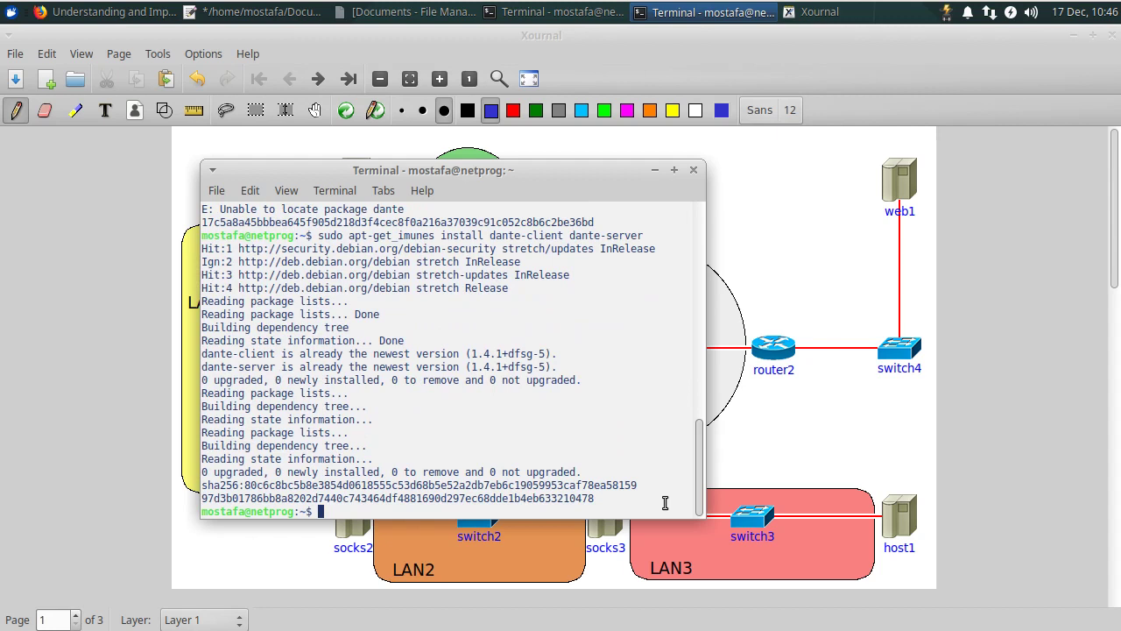
{"action": "left_click_drag", "start_coordinate": [454, 169], "coordinate": [661, 178]}
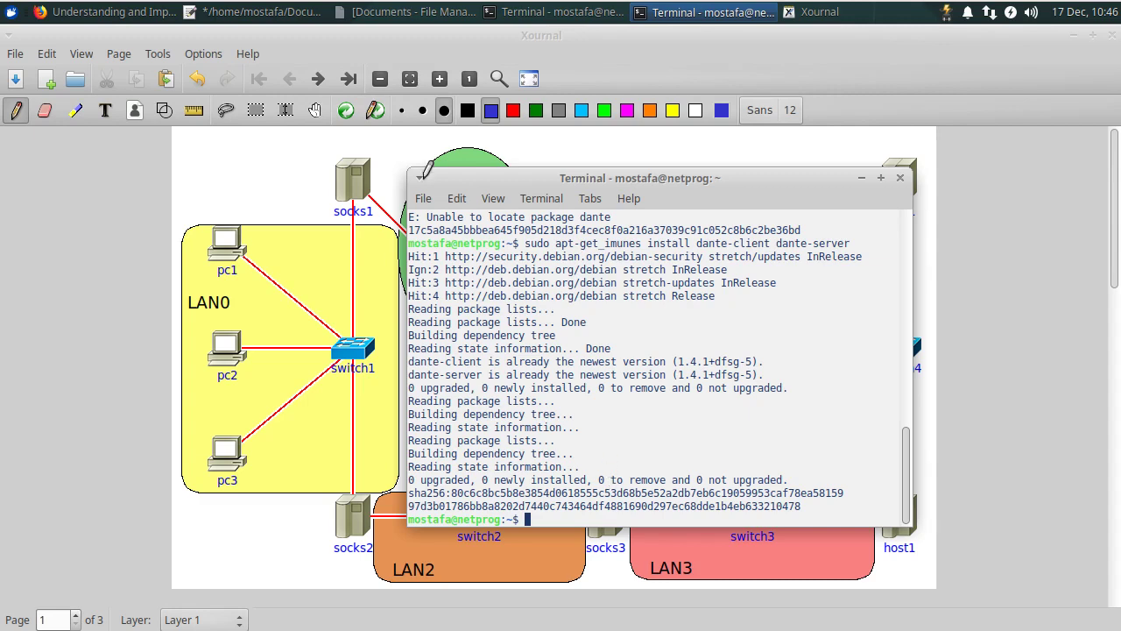
{"action": "left_click_drag", "start_coordinate": [554, 197], "coordinate": [366, 203]}
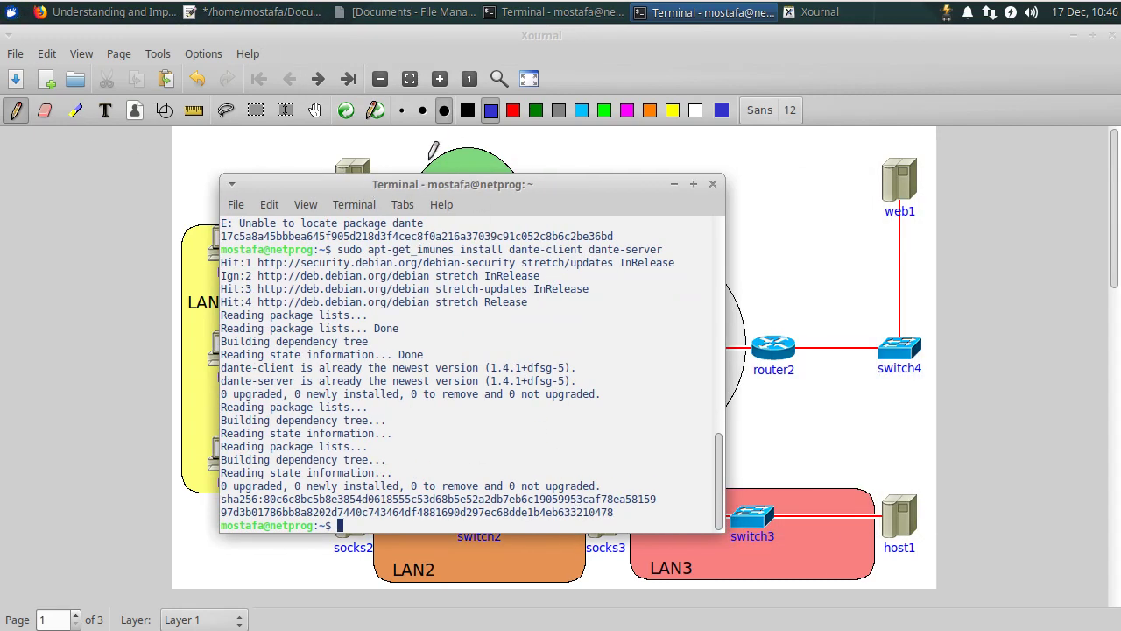
Launch the IMUNES network emulator from the terminal with "sudo imunes"
{"action": "left_click_drag", "start_coordinate": [427, 185], "coordinate": [475, 203]}
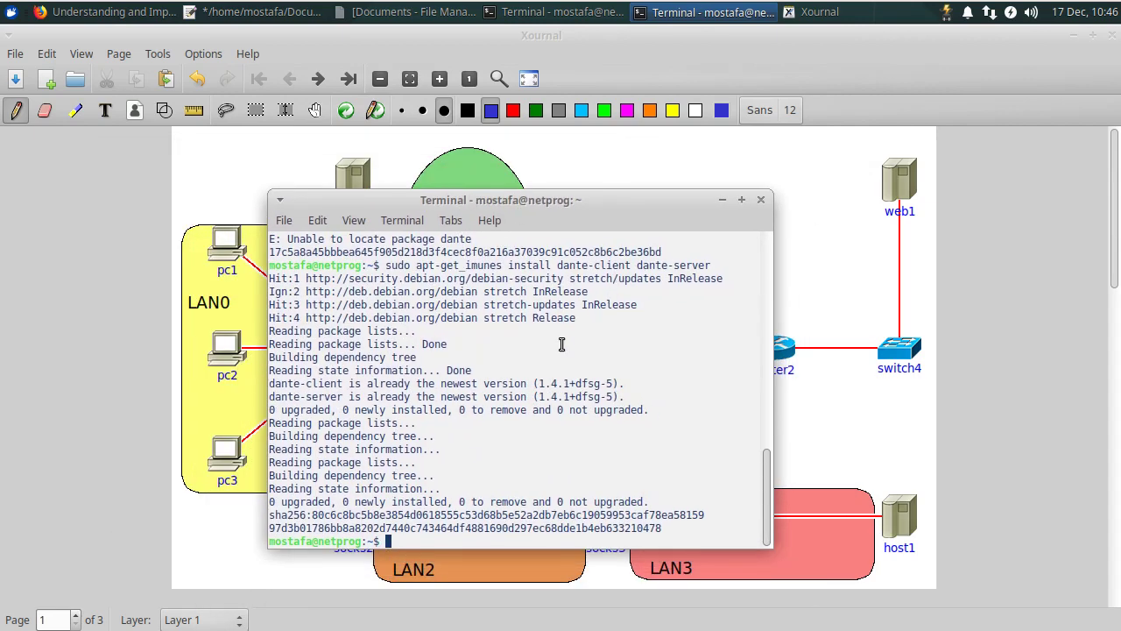
{"action": "type", "text": "sudo imunes"}
{"action": "key", "text": "Return"}
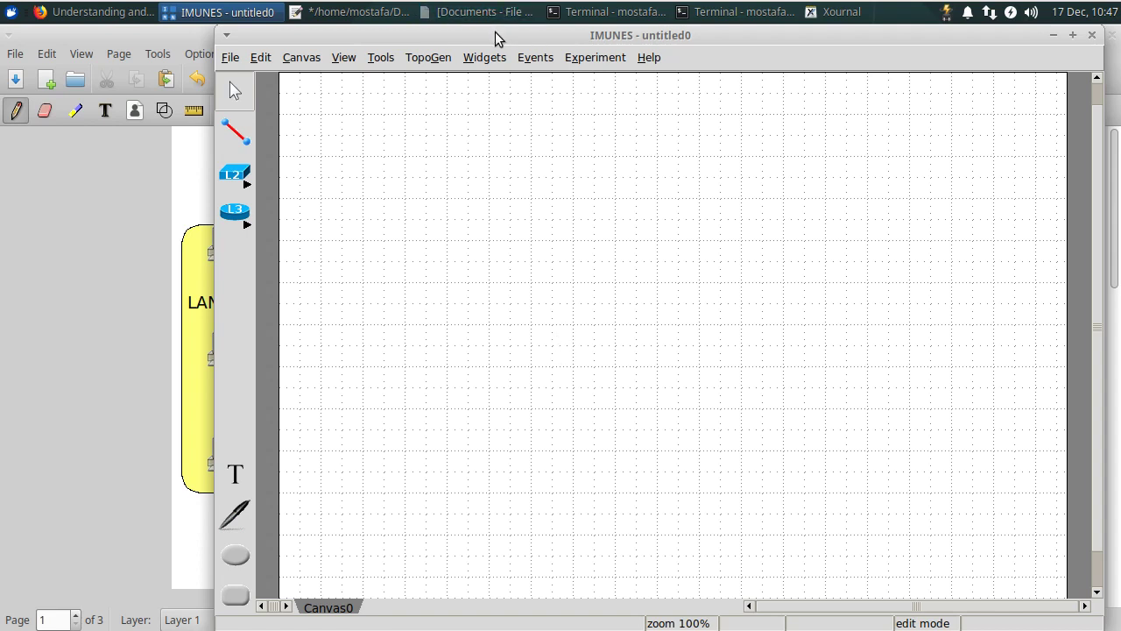
Suspend the running imunes process in the terminal and resume it in the background with "bg"
{"action": "left_click", "coordinate": [727, 12]}
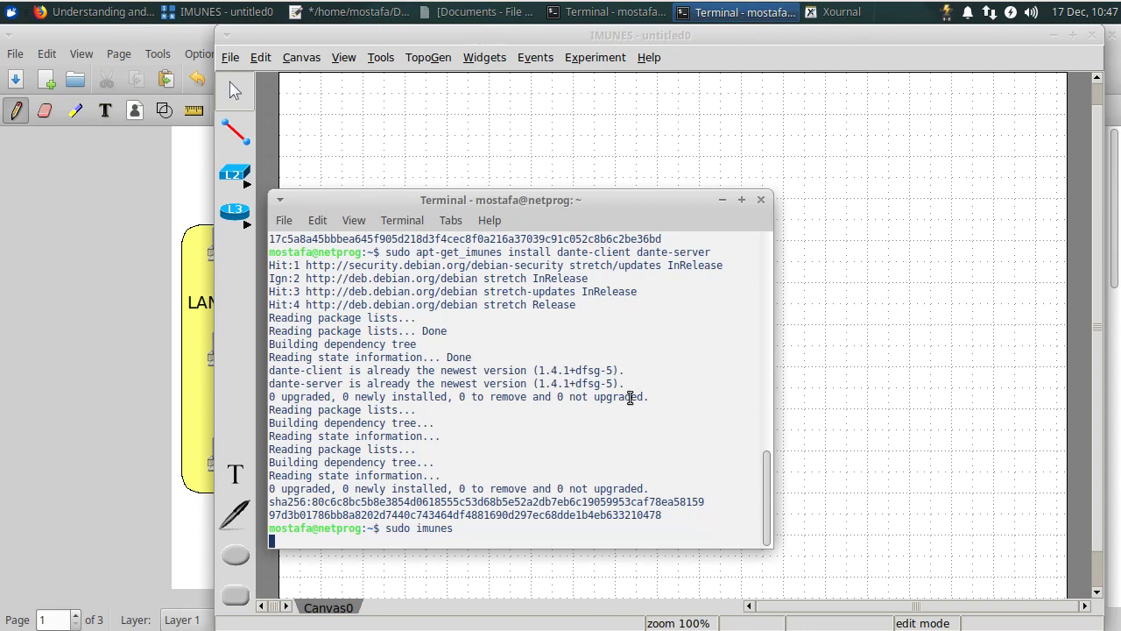
{"action": "key", "text": "ctrl+z"}
{"action": "type", "text": "bg"}
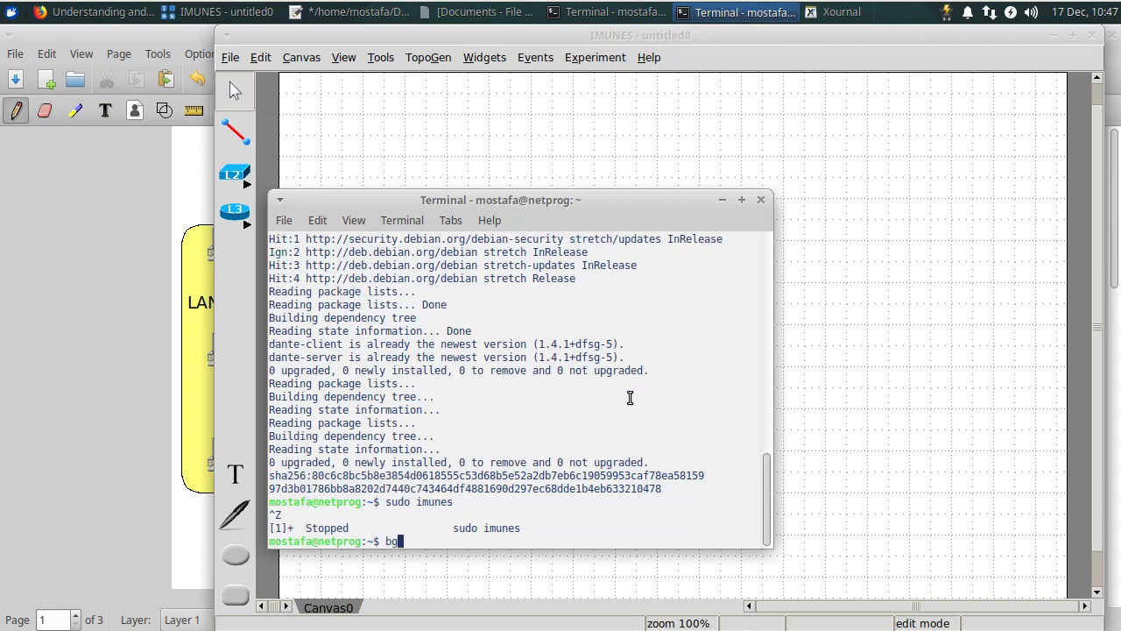
{"action": "key", "text": "Return"}
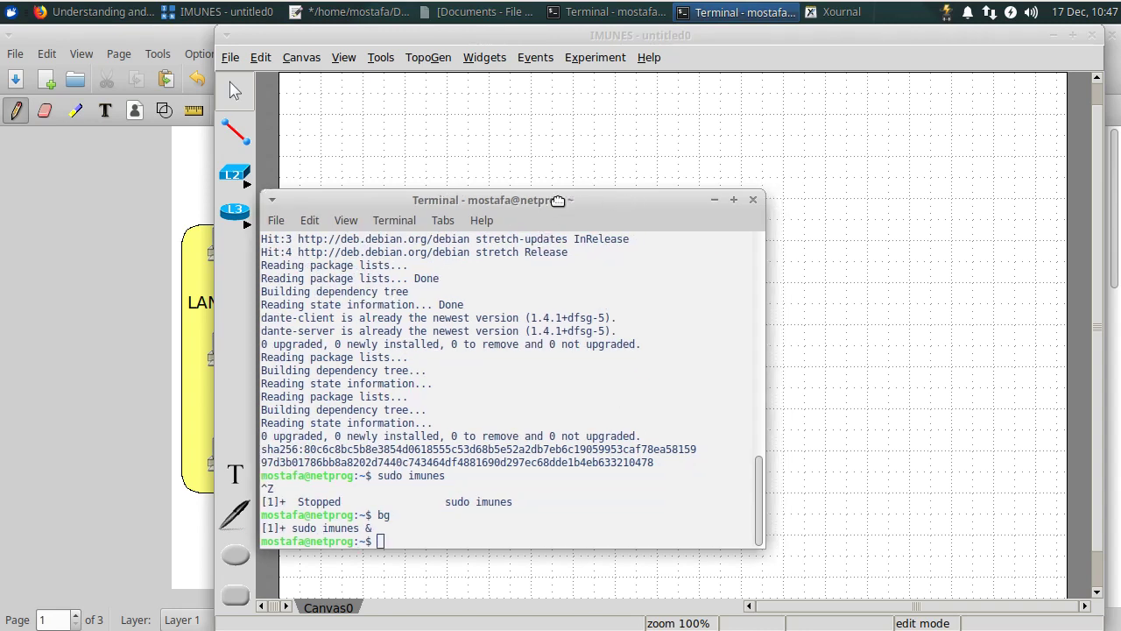
{"action": "left_click_drag", "start_coordinate": [564, 198], "coordinate": [335, 197]}
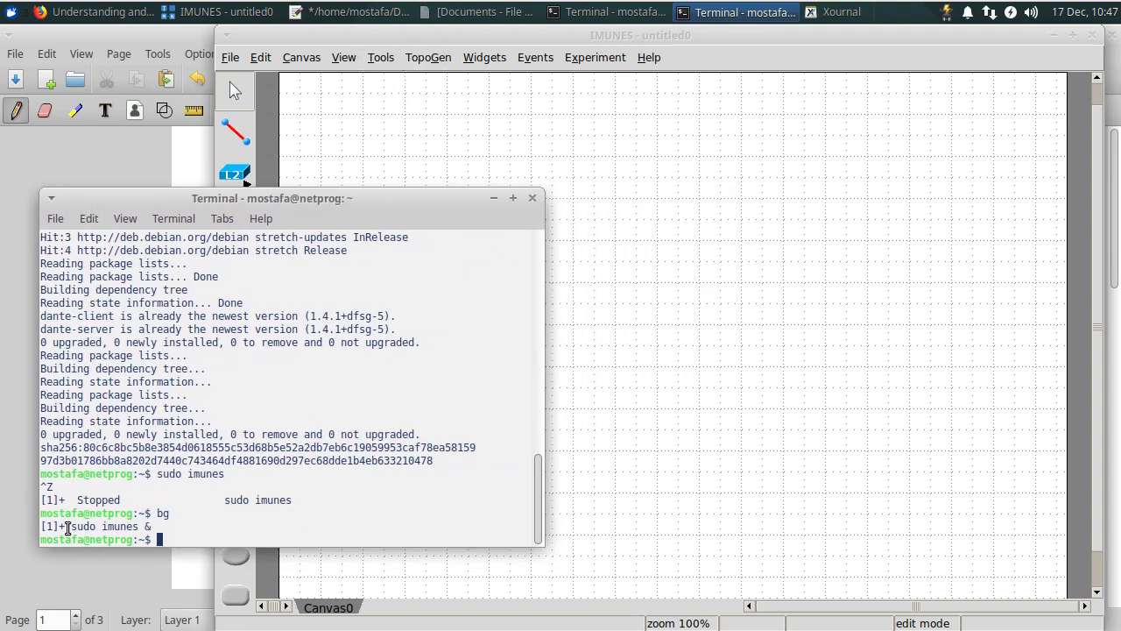
{"action": "key", "text": "Return"}
{"action": "key", "text": "Return"}
{"action": "key", "text": "Return"}
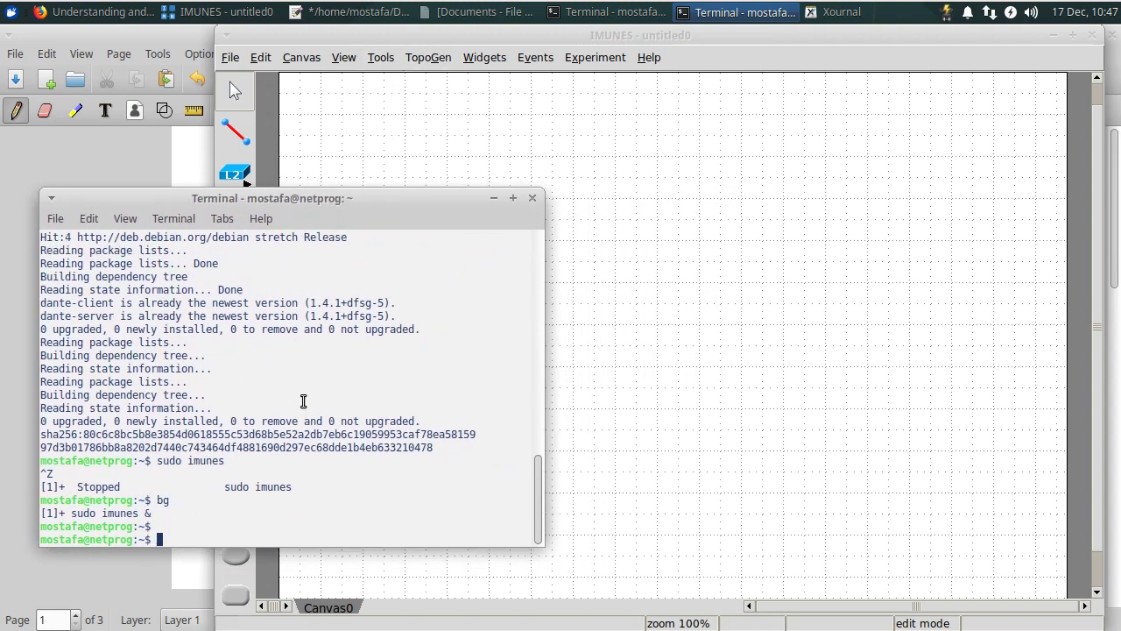
{"action": "key", "text": "Return"}
{"action": "key", "text": "Return"}
{"action": "key", "text": "Return"}
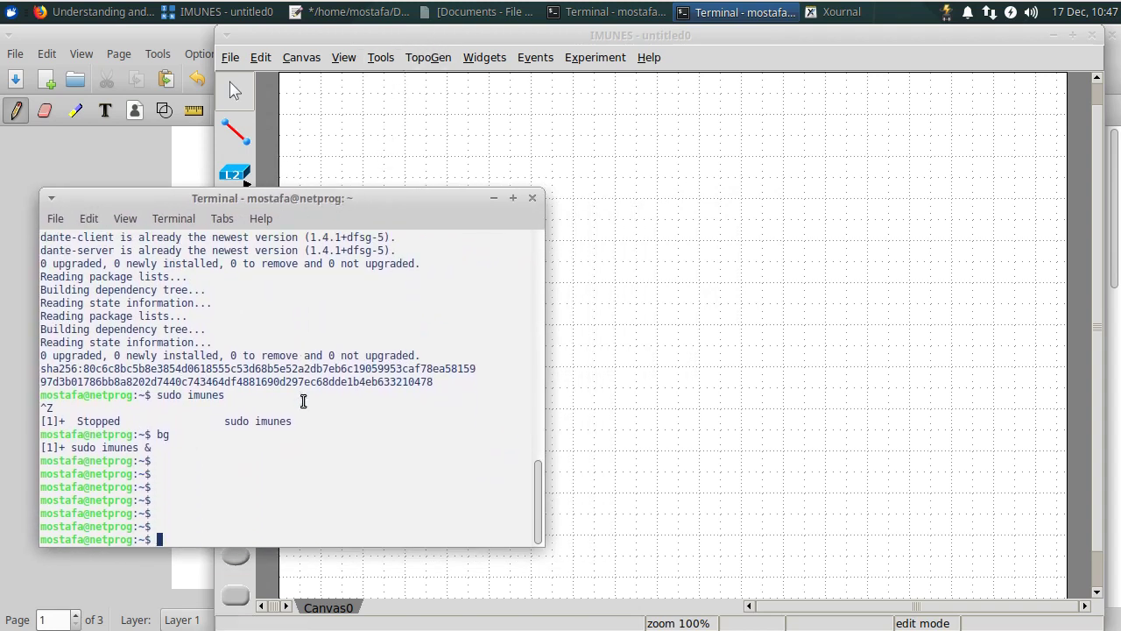
Review the planned network diagram in Xournal, then return to IMUNES and reposition its window to expose the blank canvas
{"action": "left_click", "coordinate": [486, 37]}
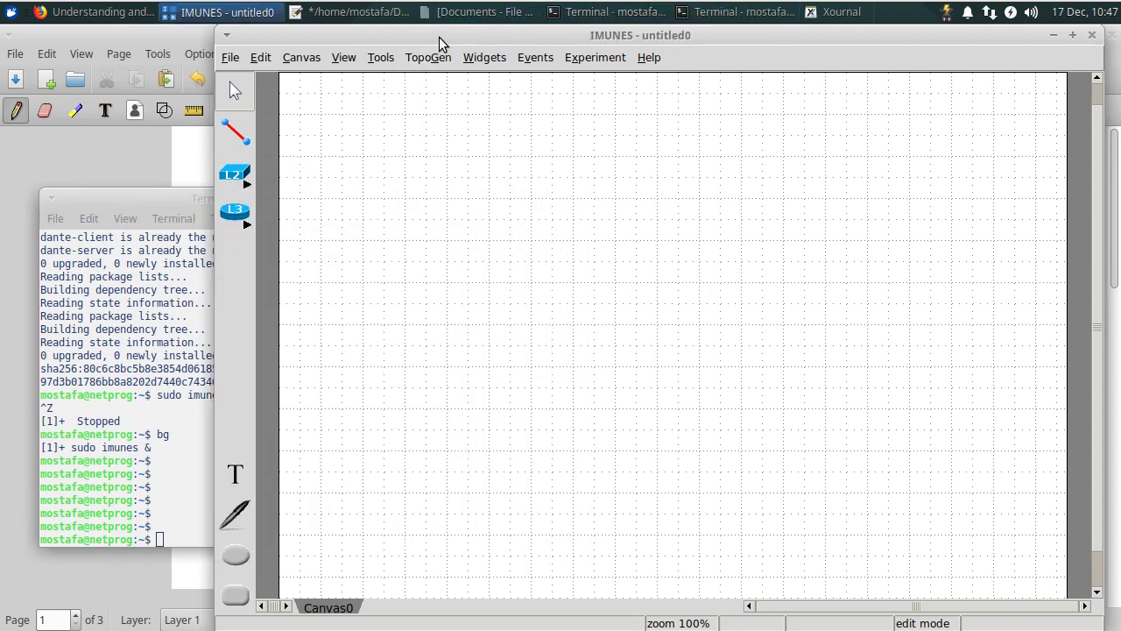
{"action": "left_click", "coordinate": [149, 37]}
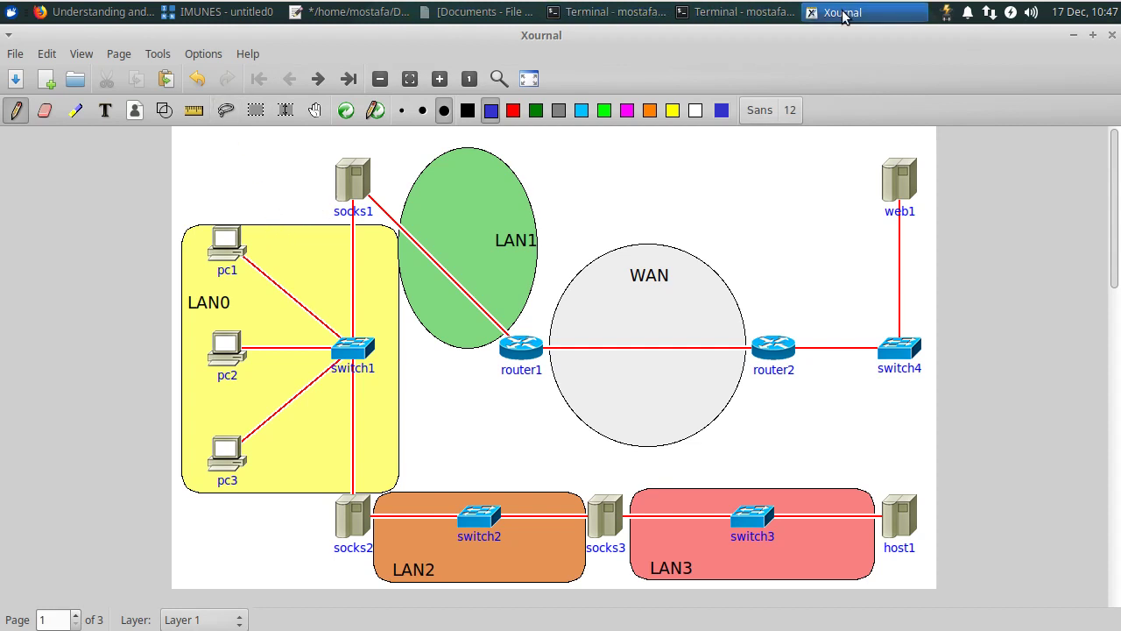
{"action": "left_click", "coordinate": [200, 12]}
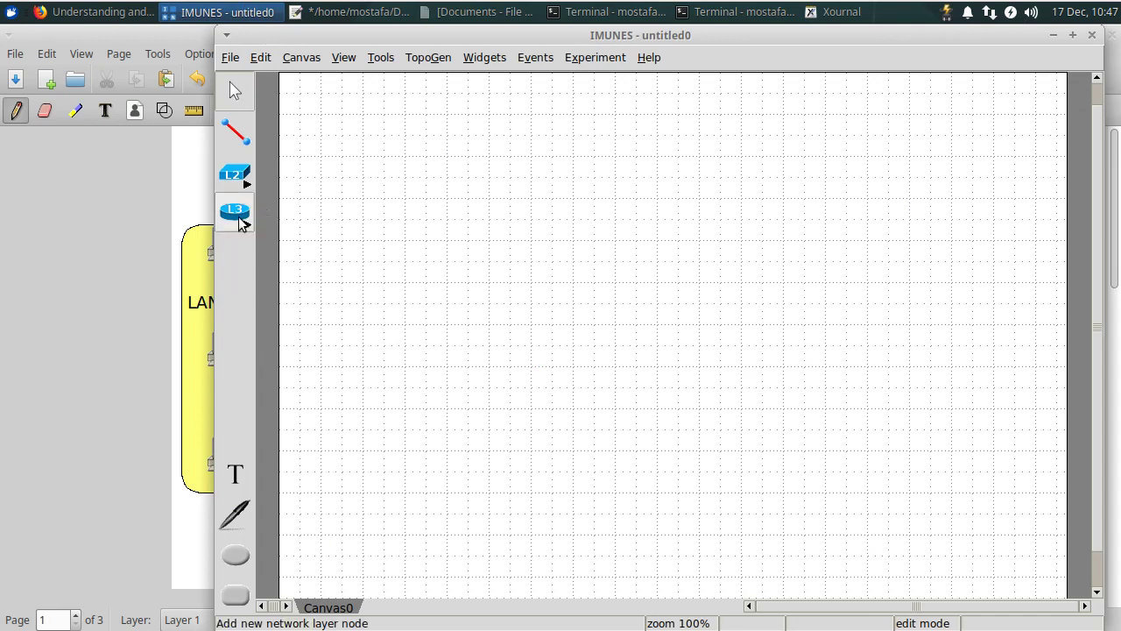
{"action": "left_click_drag", "start_coordinate": [416, 44], "coordinate": [363, 47]}
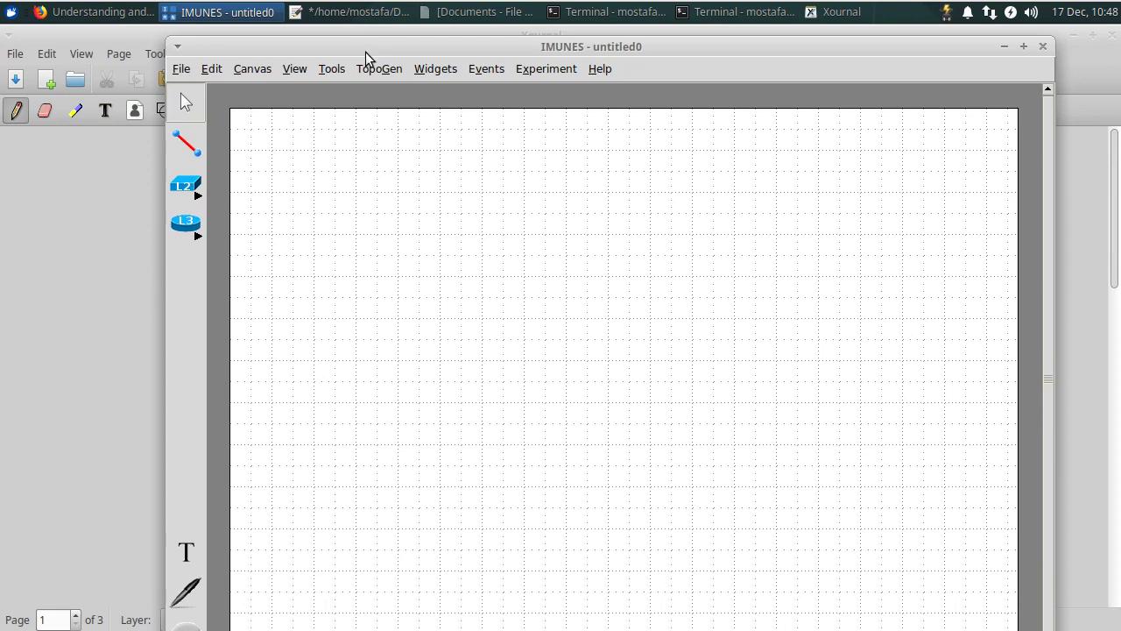
Place one router near the middle of the canvas and a second toward its upper right, deleting the surplus third router
{"action": "left_click", "coordinate": [182, 230]}
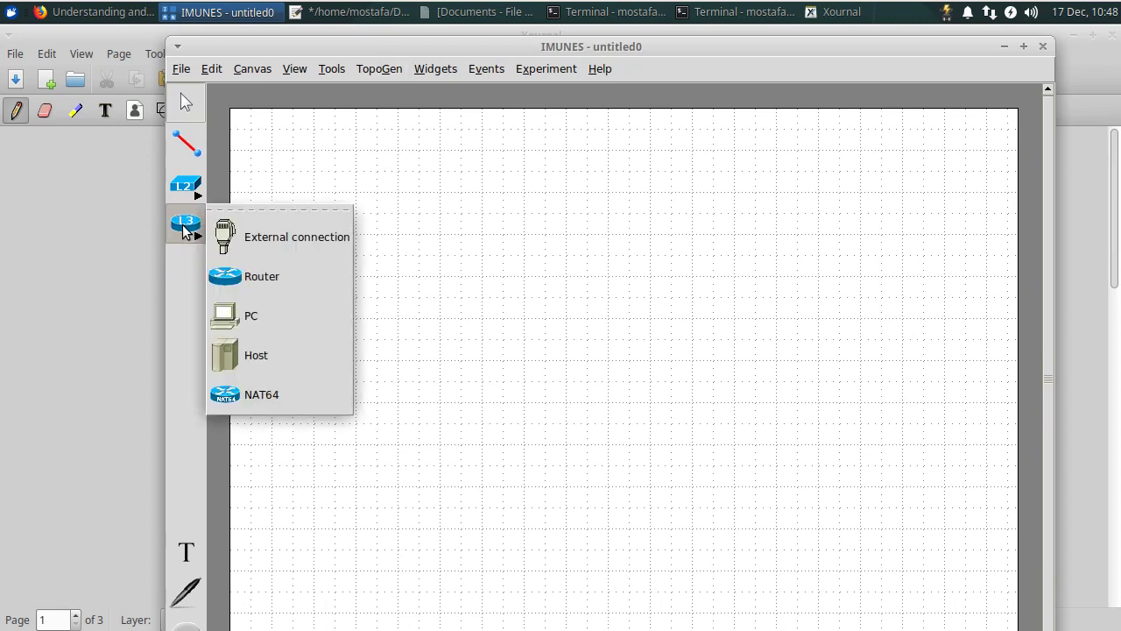
{"action": "left_click", "coordinate": [263, 272]}
{"action": "left_click", "coordinate": [646, 317]}
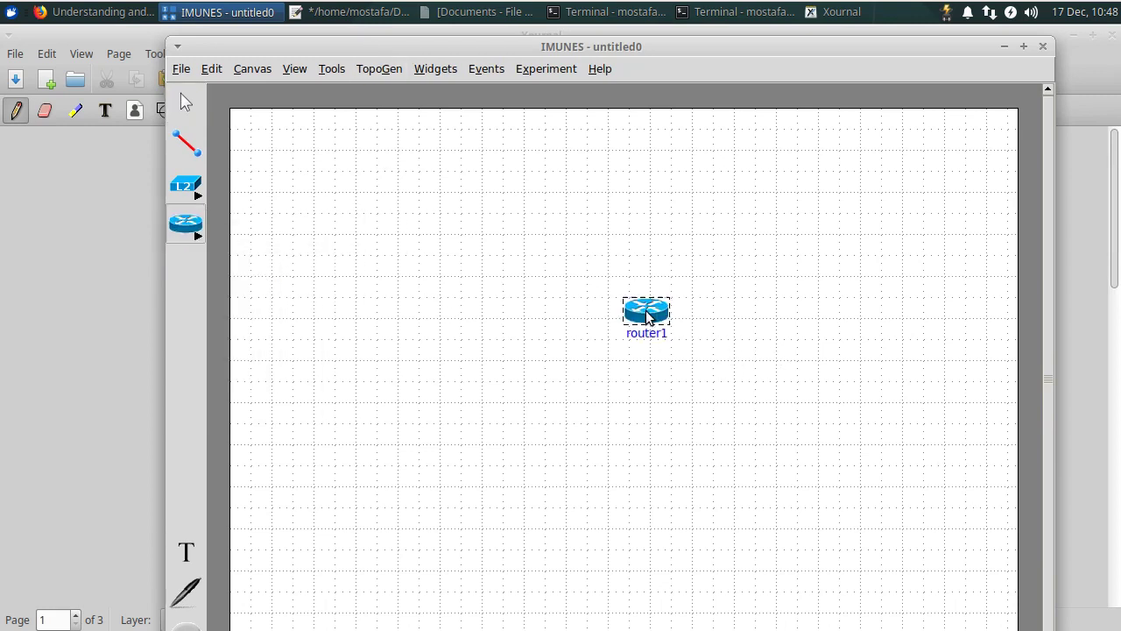
{"action": "left_click_drag", "start_coordinate": [646, 317], "coordinate": [652, 291]}
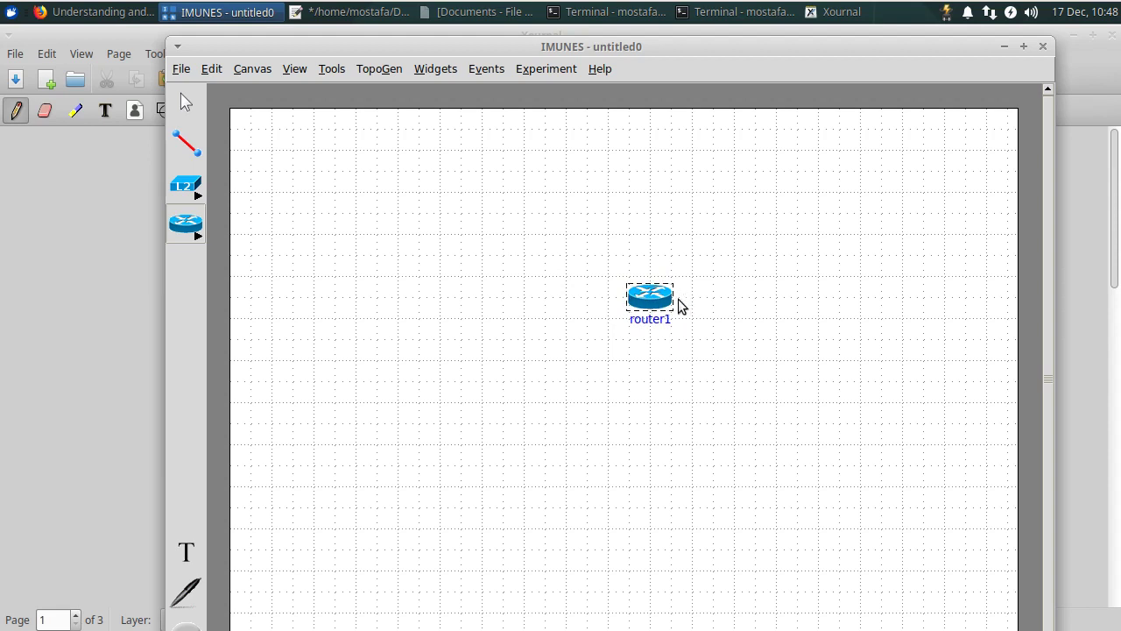
{"action": "left_click_drag", "start_coordinate": [665, 300], "coordinate": [575, 307]}
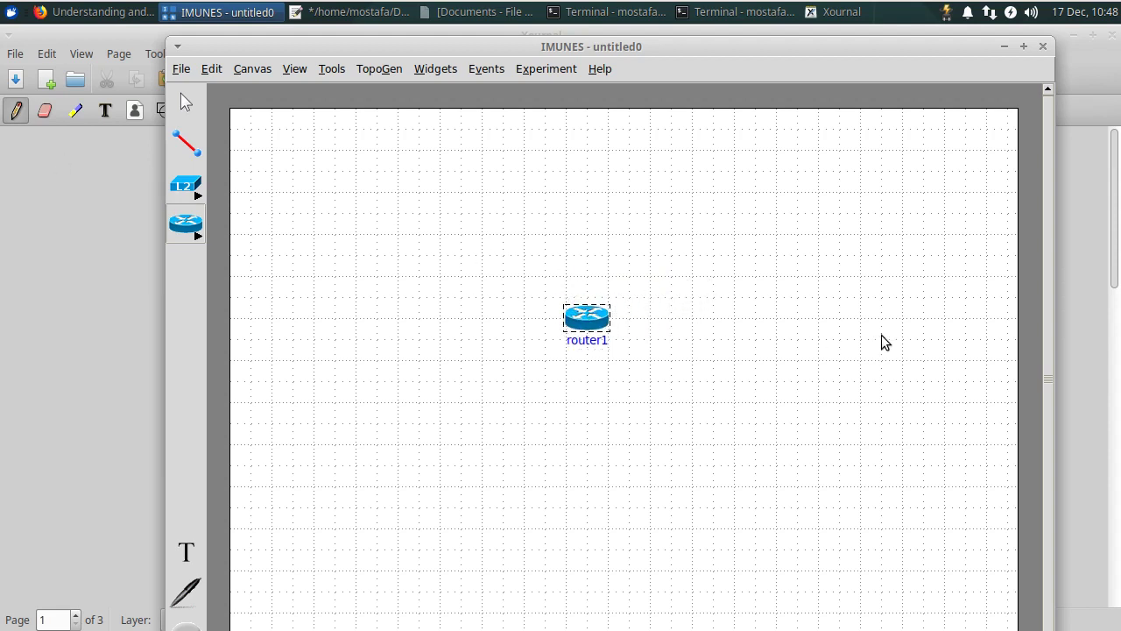
{"action": "left_click", "coordinate": [856, 273]}
{"action": "left_click_drag", "start_coordinate": [856, 272], "coordinate": [843, 250]}
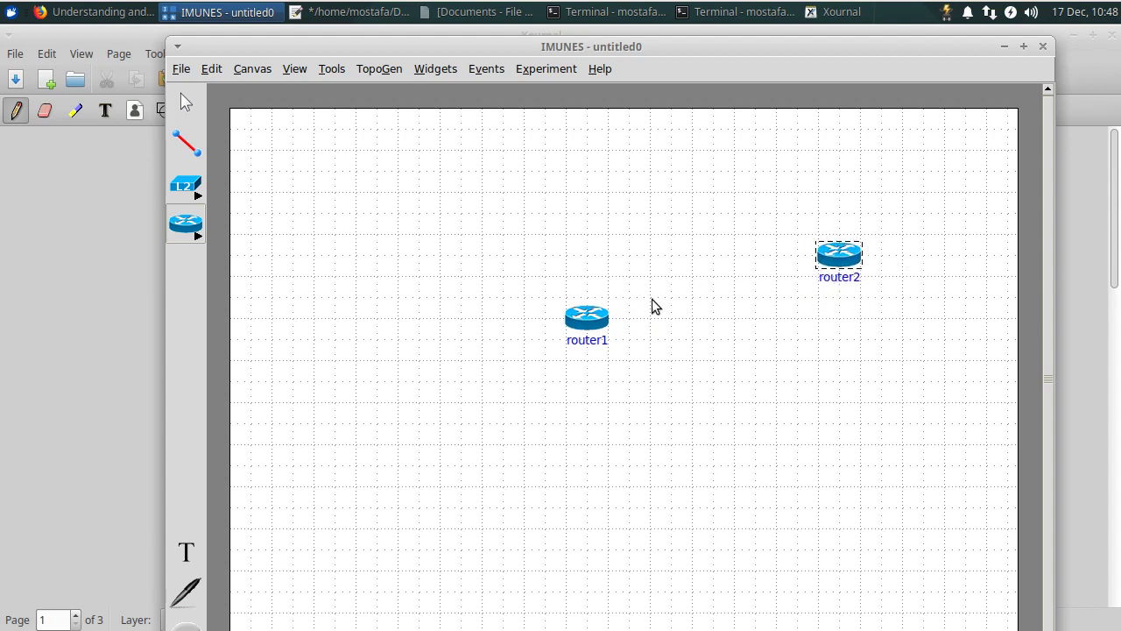
{"action": "left_click", "coordinate": [648, 202]}
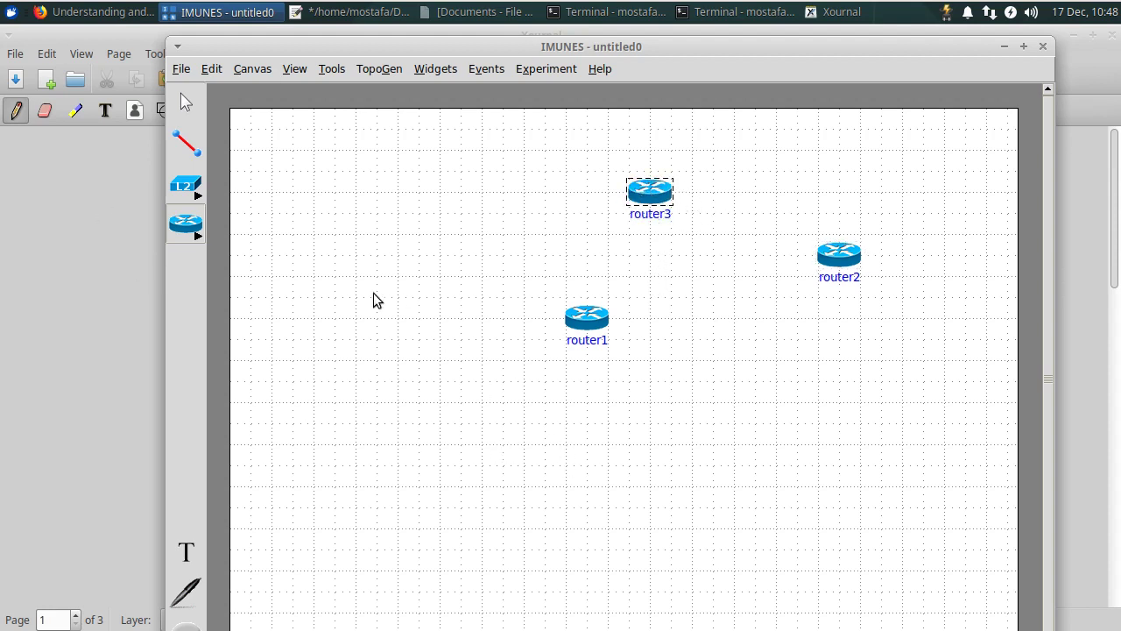
{"action": "key", "text": "Delete"}
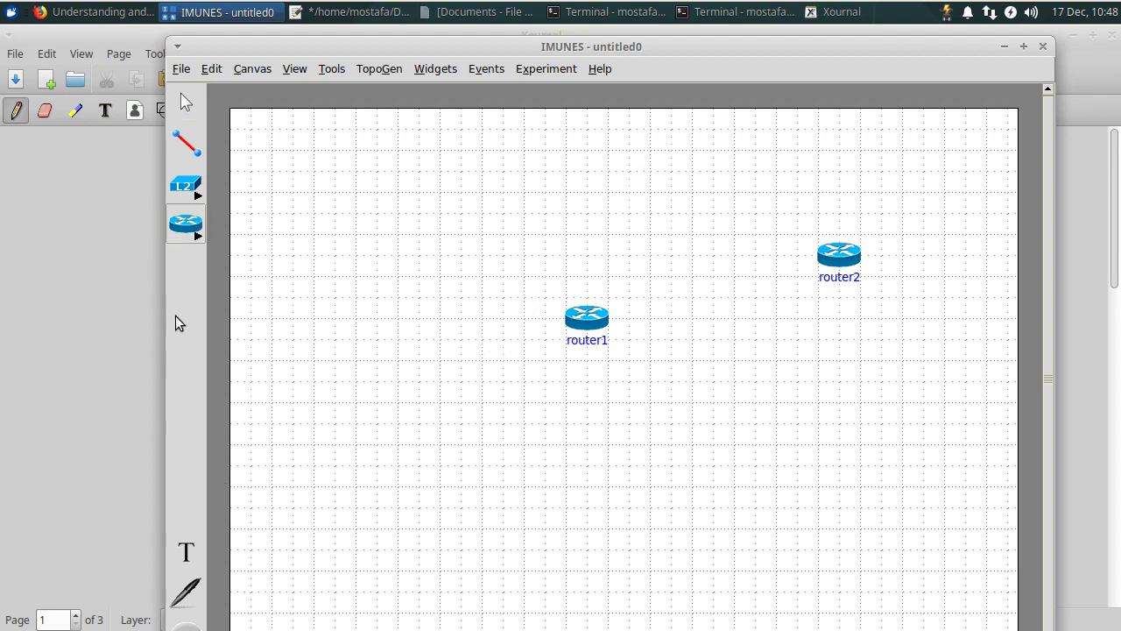
Place three PCs in a vertical column along the left side of the canvas
{"action": "left_click", "coordinate": [194, 191]}
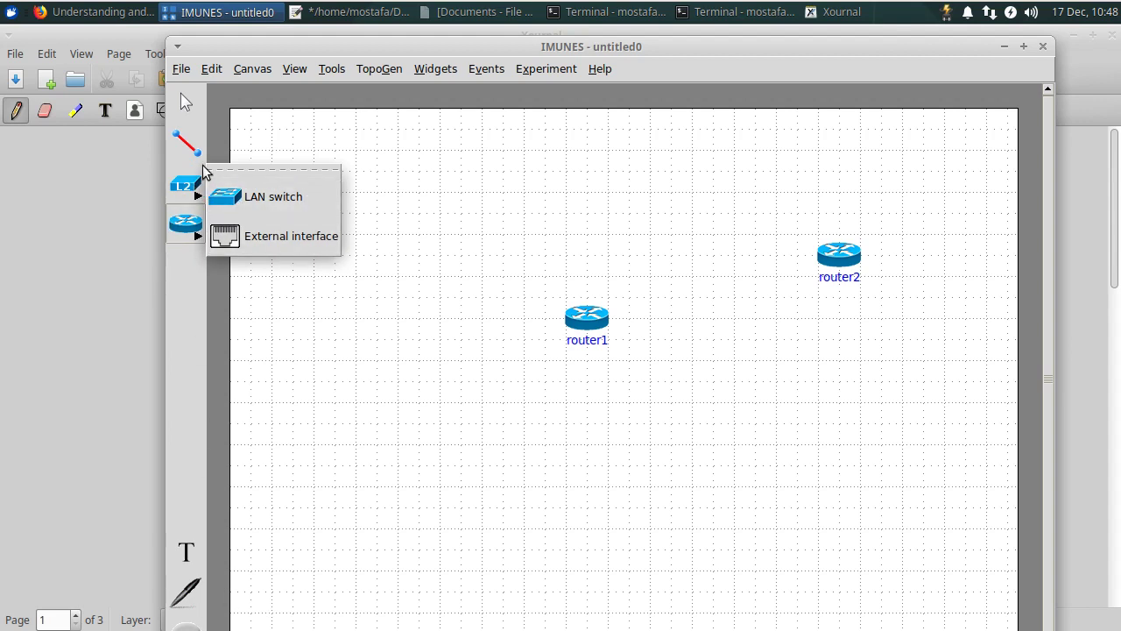
{"action": "left_click", "coordinate": [194, 226]}
{"action": "left_click", "coordinate": [194, 226]}
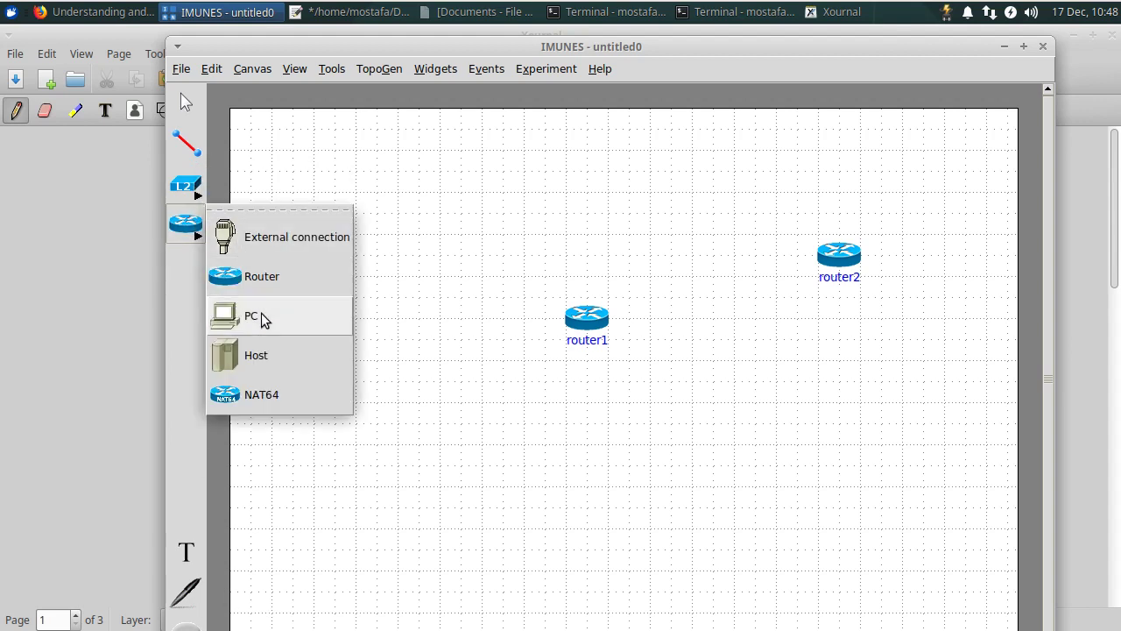
{"action": "left_click", "coordinate": [252, 315]}
{"action": "left_click", "coordinate": [291, 257]}
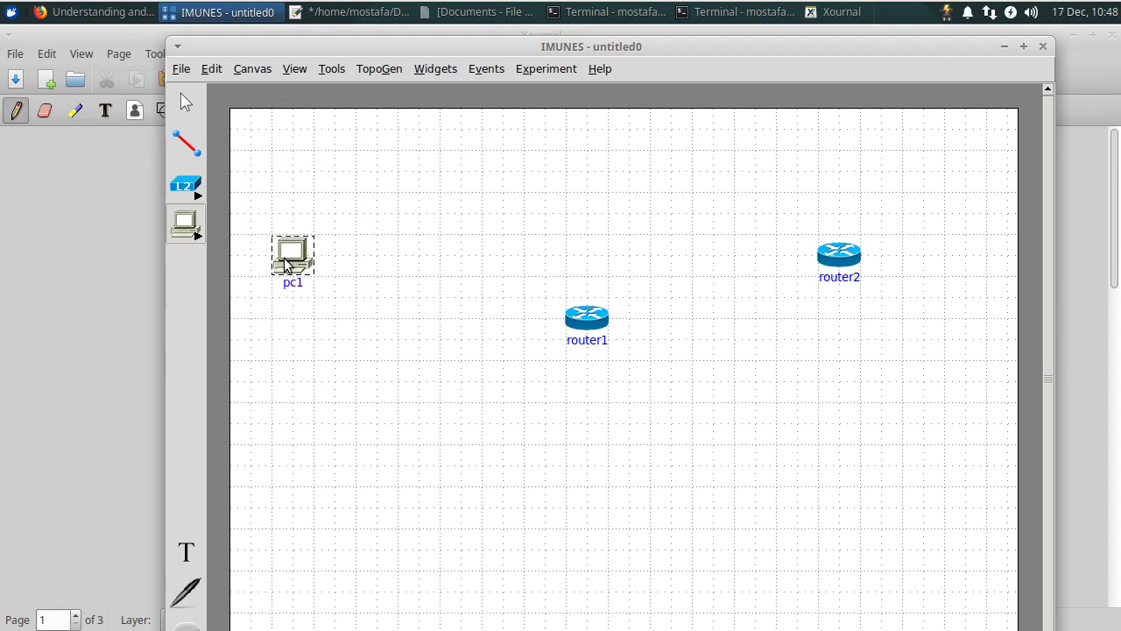
{"action": "left_click", "coordinate": [289, 368]}
{"action": "left_click", "coordinate": [294, 448]}
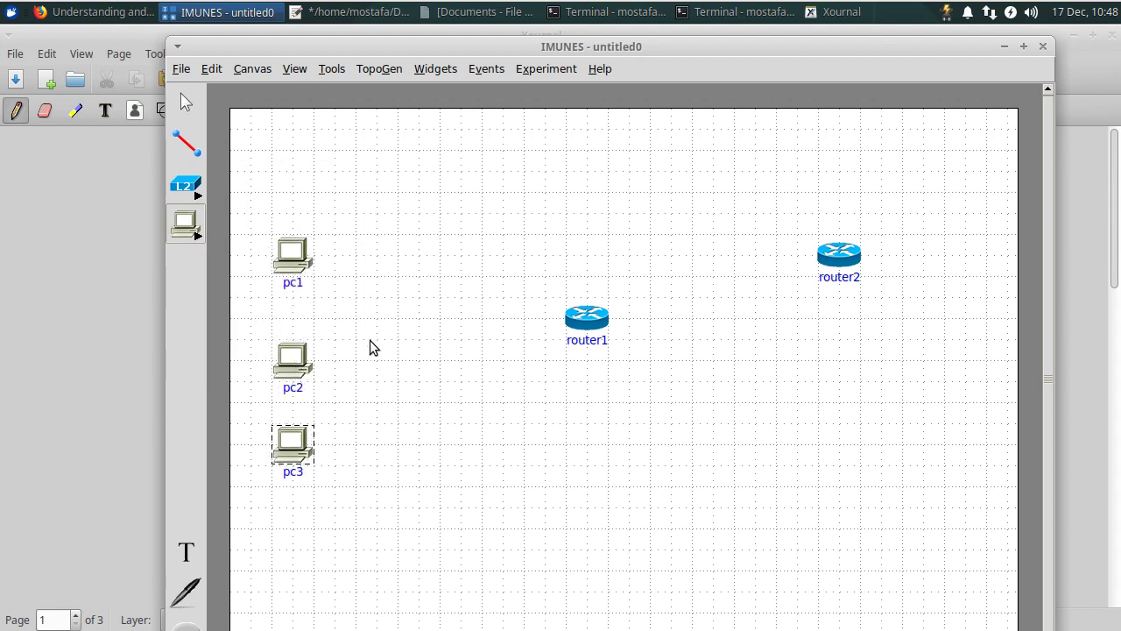
Place five hosts: one above the PCs' right side, three in a row along the lower canvas, and one beside router2
{"action": "left_click", "coordinate": [184, 191]}
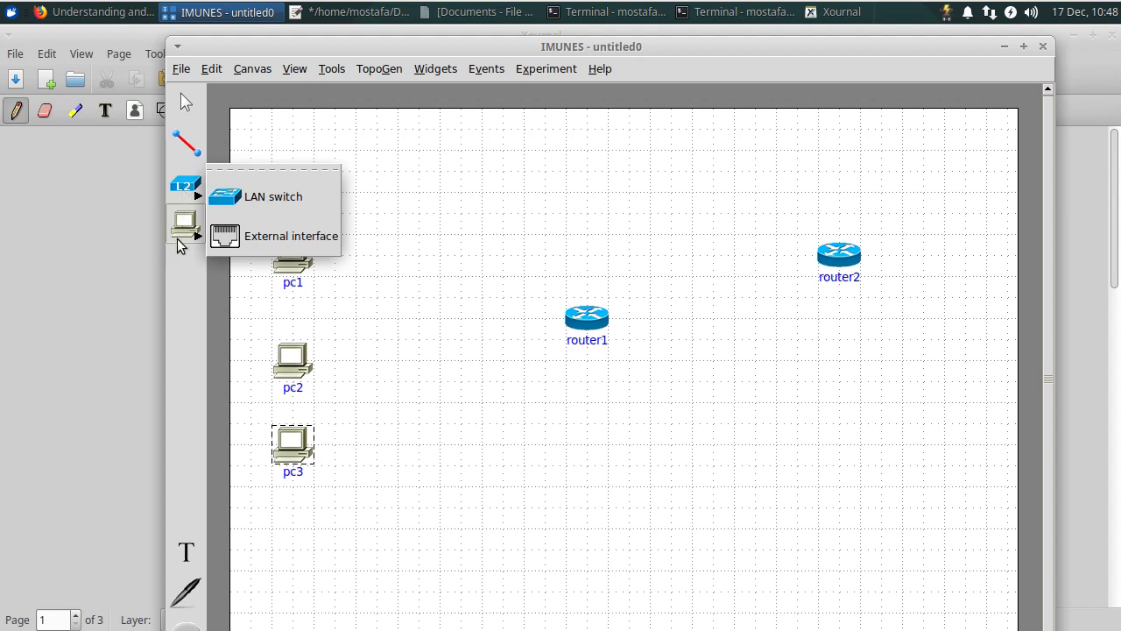
{"action": "left_click", "coordinate": [186, 226]}
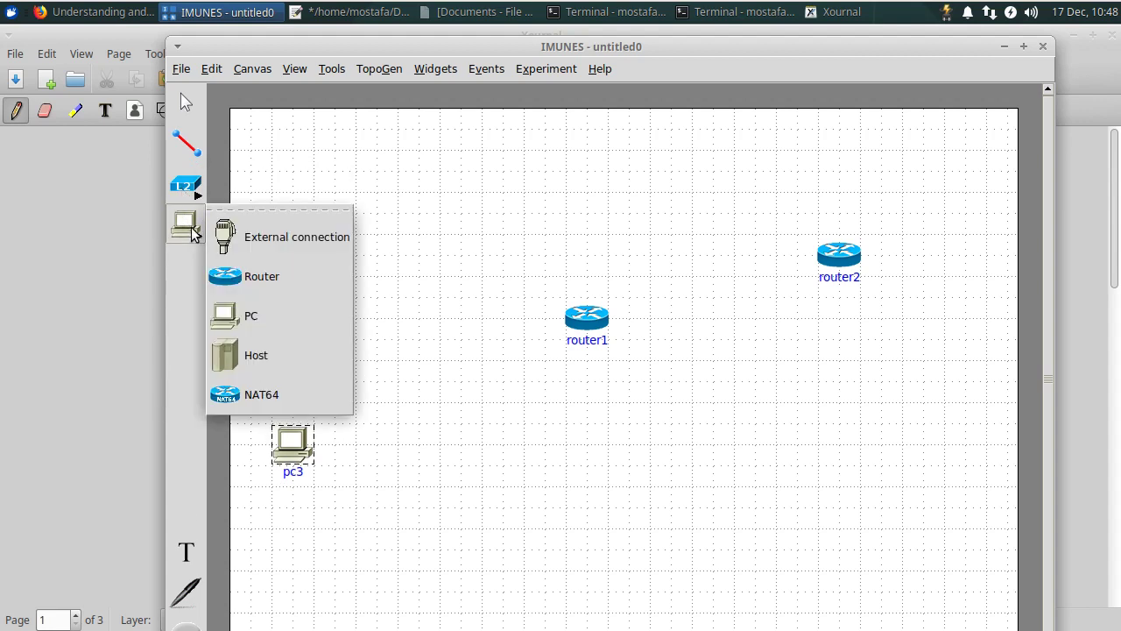
{"action": "left_click", "coordinate": [254, 361]}
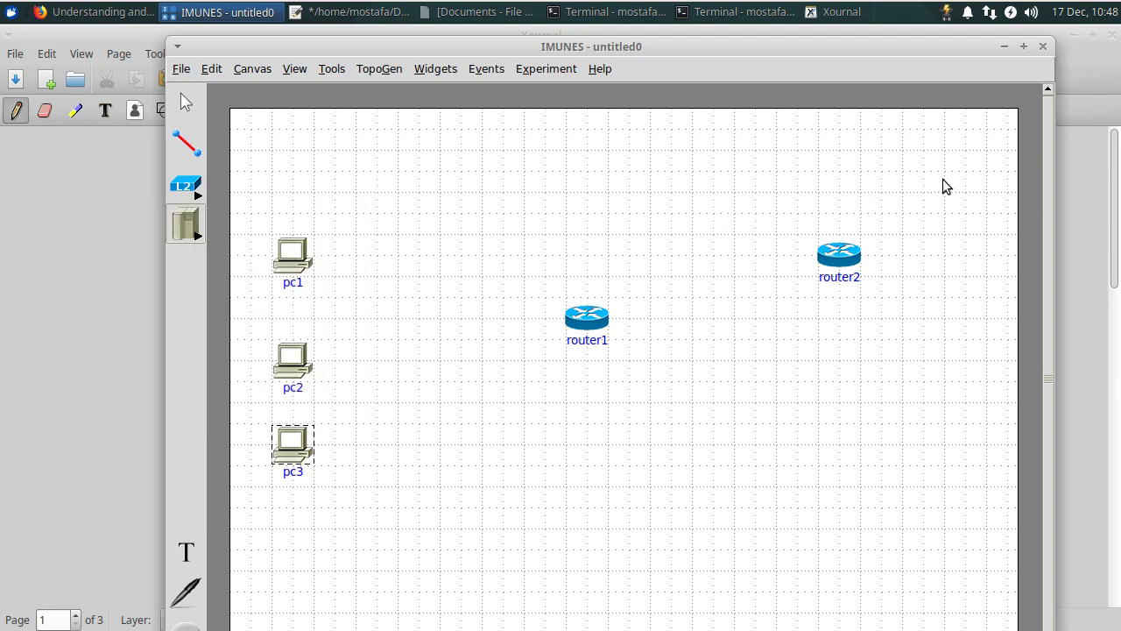
{"action": "left_click", "coordinate": [391, 151]}
{"action": "left_click_drag", "start_coordinate": [392, 151], "coordinate": [416, 189]}
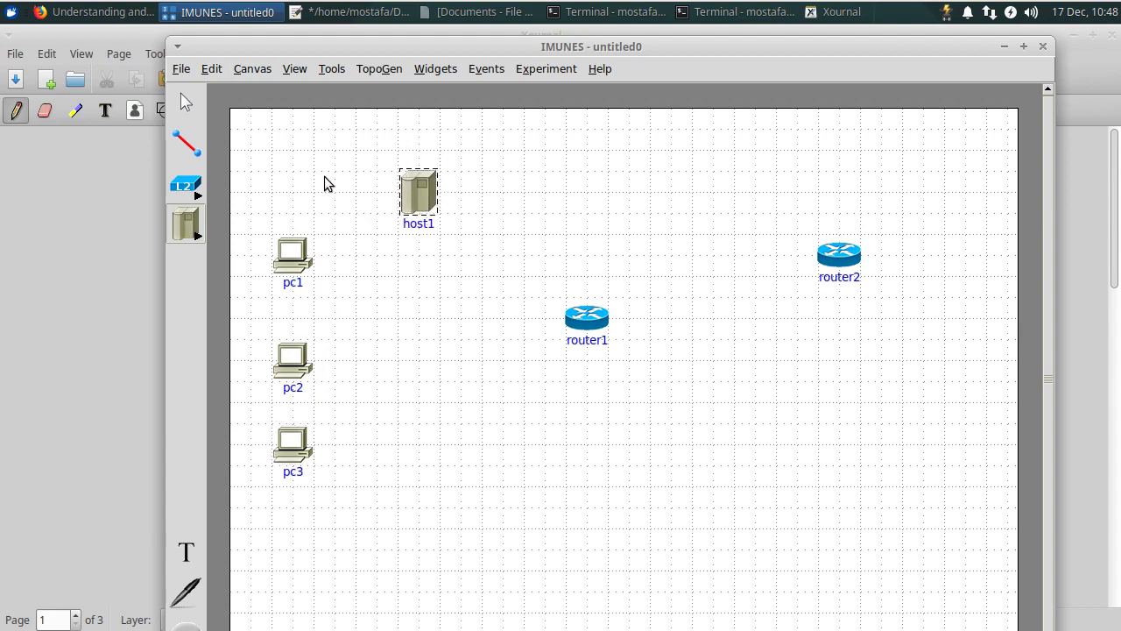
{"action": "left_click", "coordinate": [192, 230]}
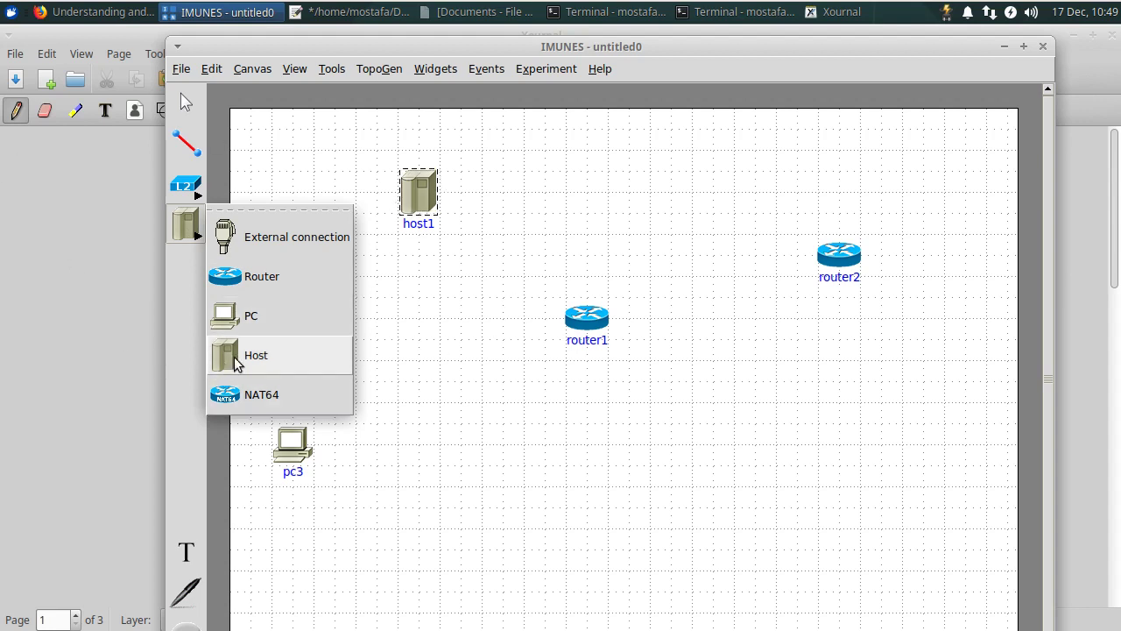
{"action": "left_click", "coordinate": [266, 357]}
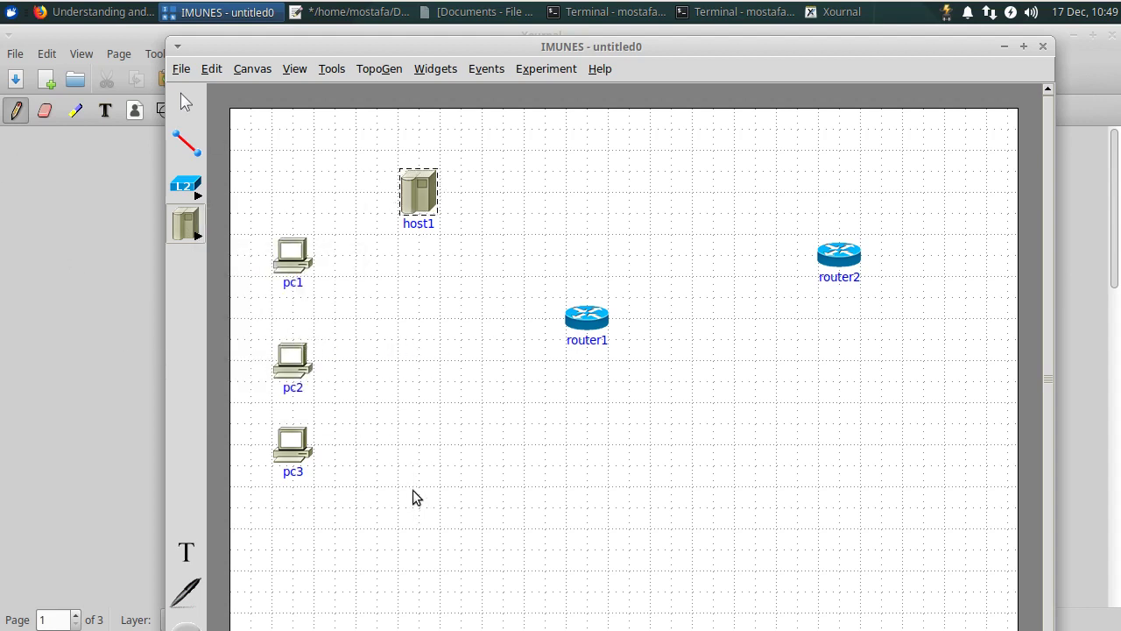
{"action": "left_click", "coordinate": [401, 524]}
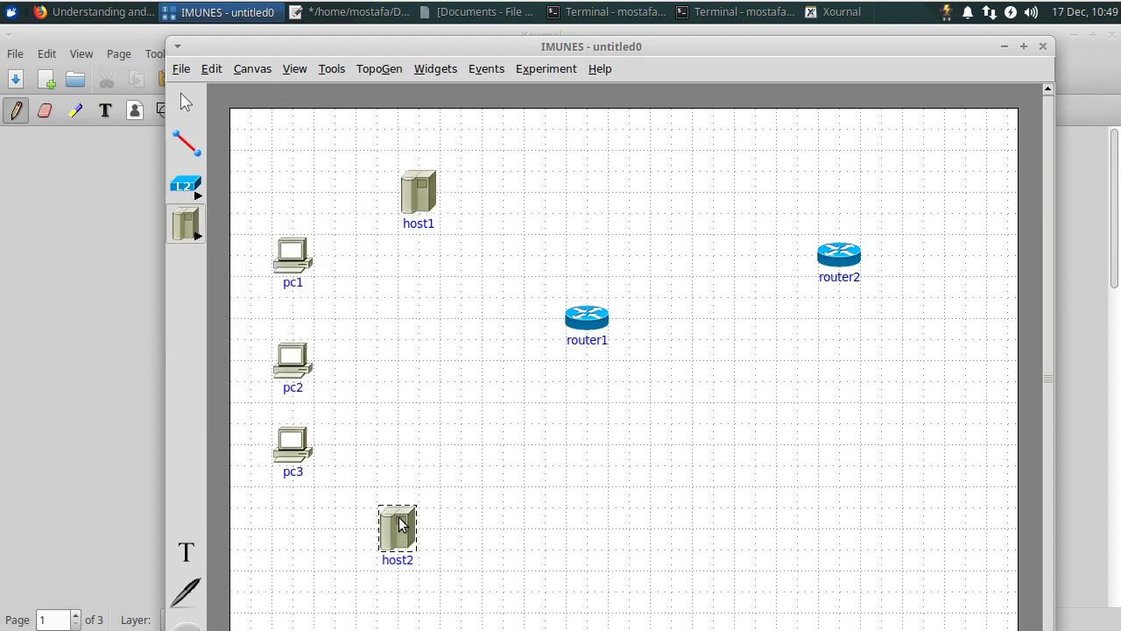
{"action": "left_click", "coordinate": [666, 520]}
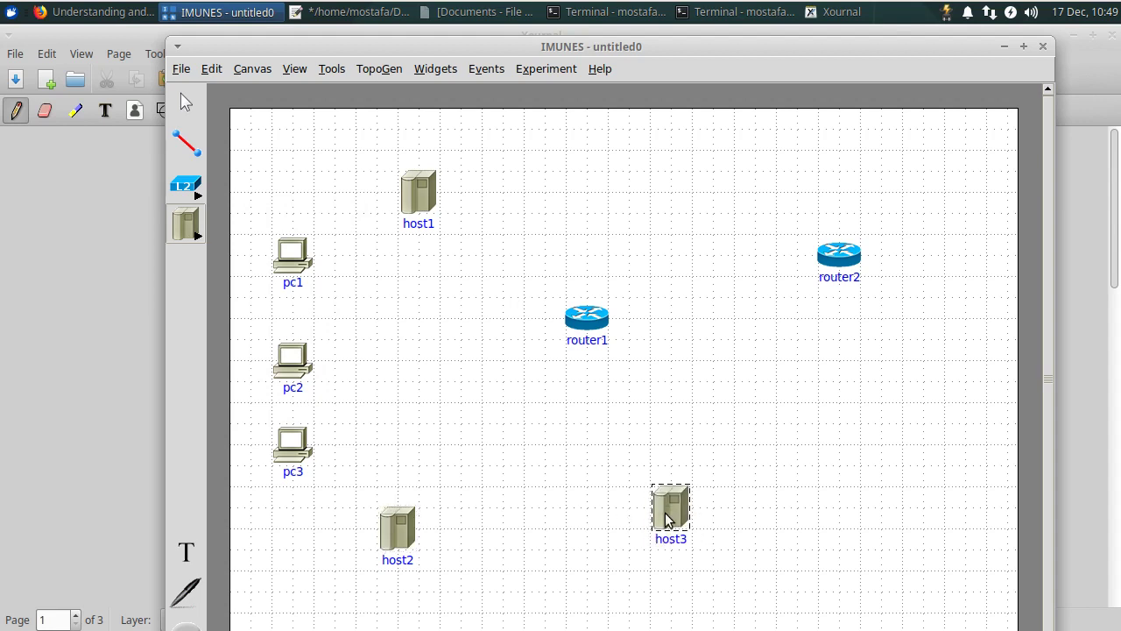
{"action": "left_click", "coordinate": [922, 550]}
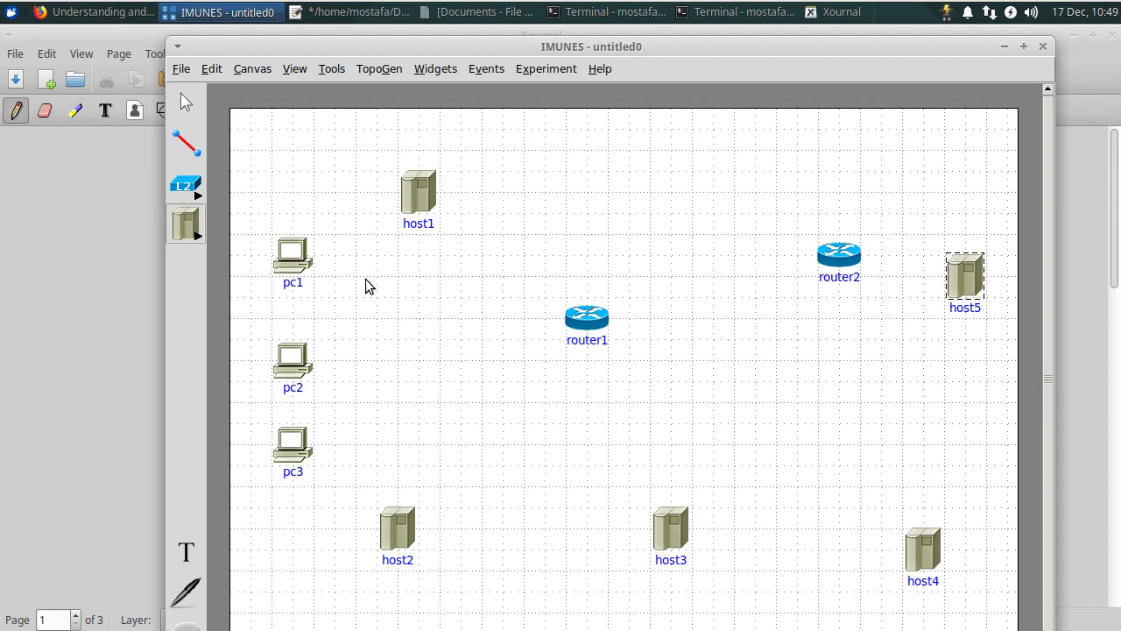
Place three switches: one to the right of the PCs, one between host2 and host3, and one between host3 and host4
{"action": "left_click", "coordinate": [203, 195]}
{"action": "left_click", "coordinate": [245, 195]}
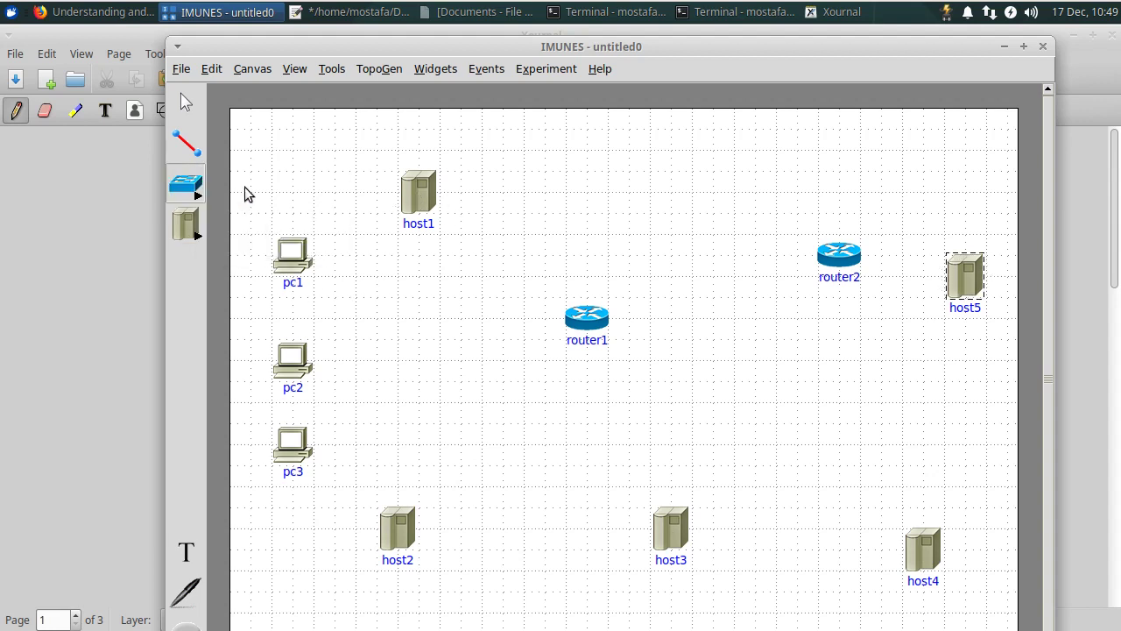
{"action": "left_click", "coordinate": [399, 331]}
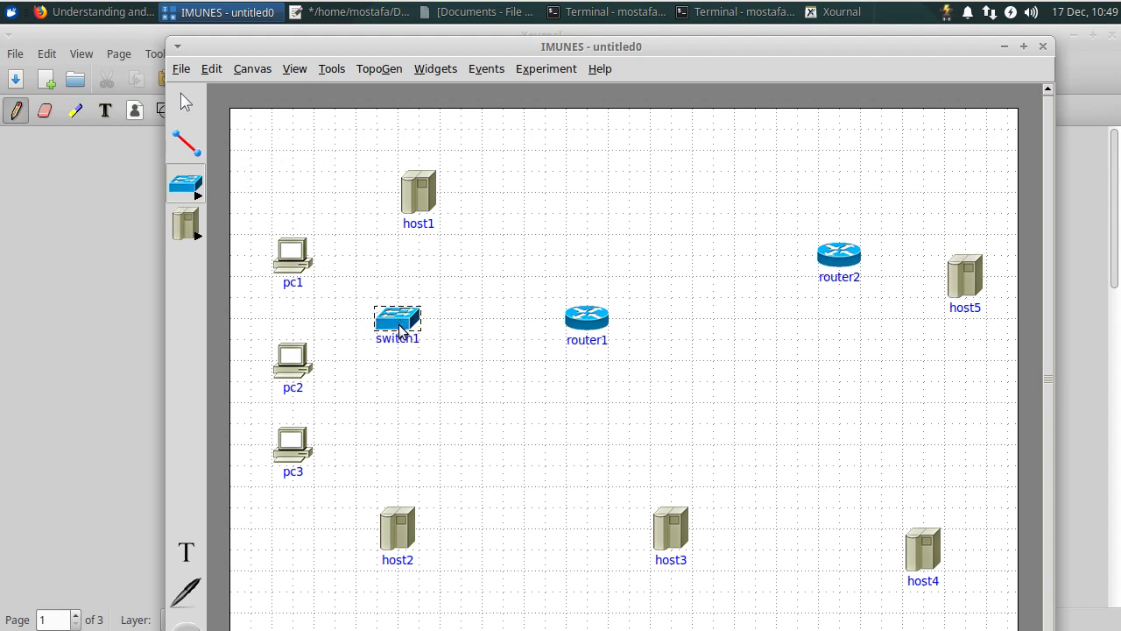
{"action": "left_click", "coordinate": [522, 538]}
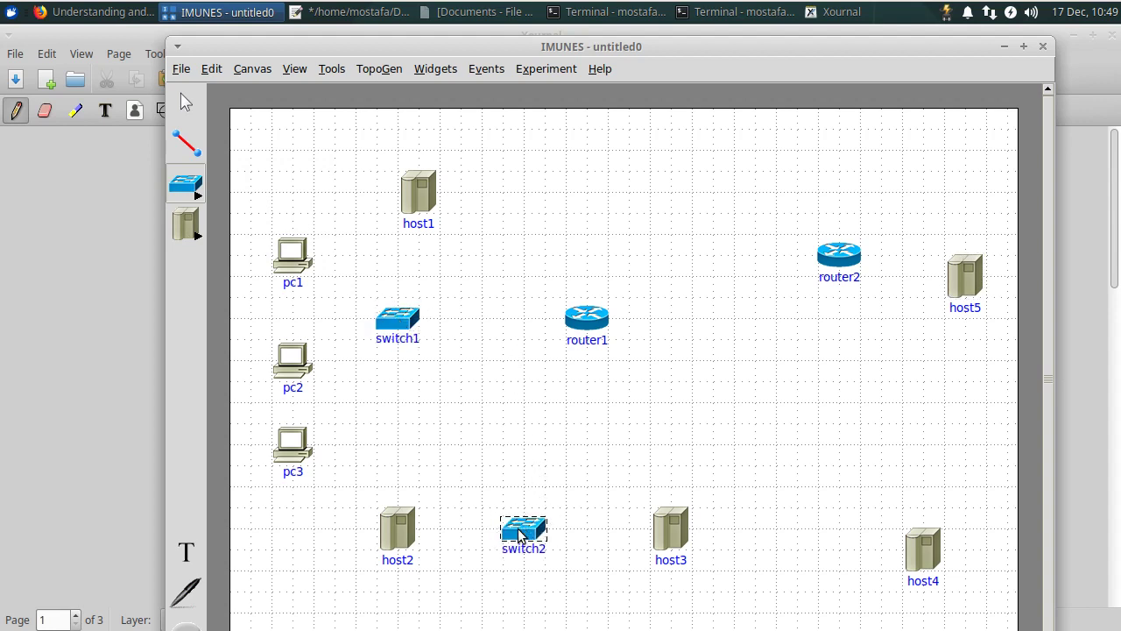
{"action": "left_click", "coordinate": [795, 538]}
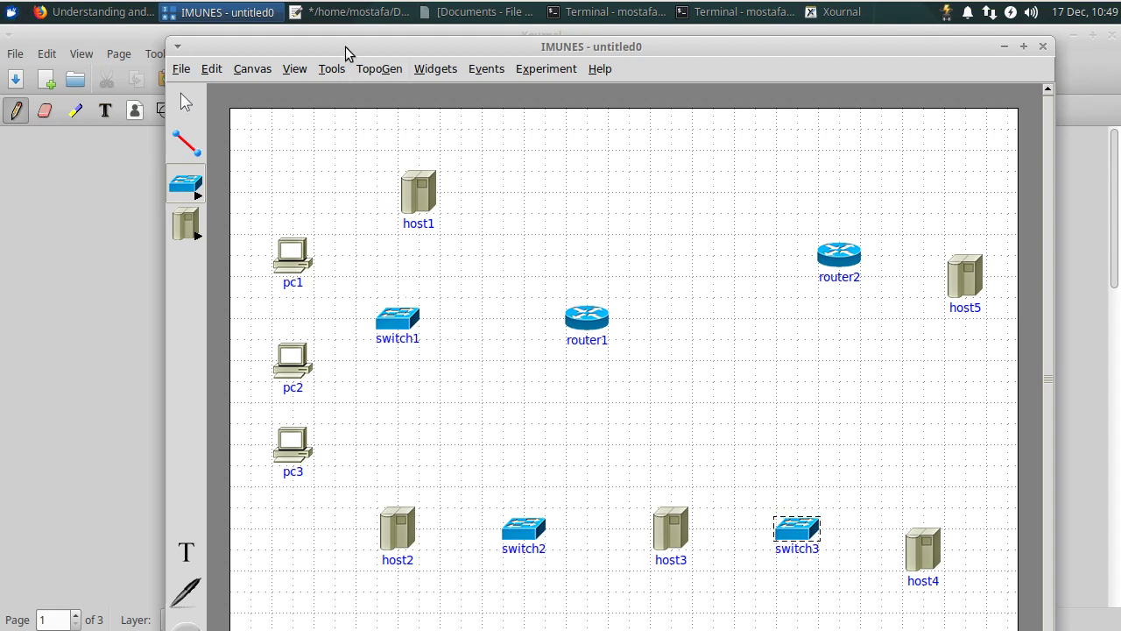
{"action": "mouse_move", "coordinate": [346, 48]}
{"action": "left_mouse_down"}
{"action": "mouse_move", "coordinate": [842, 322]}
{"action": "mouse_move", "coordinate": [321, 518]}
{"action": "mouse_move", "coordinate": [543, 615]}
{"action": "mouse_move", "coordinate": [367, 18]}
{"action": "mouse_move", "coordinate": [371, 30]}
{"action": "mouse_move", "coordinate": [351, 24]}
{"action": "mouse_move", "coordinate": [331, 44]}
{"action": "left_mouse_up"}
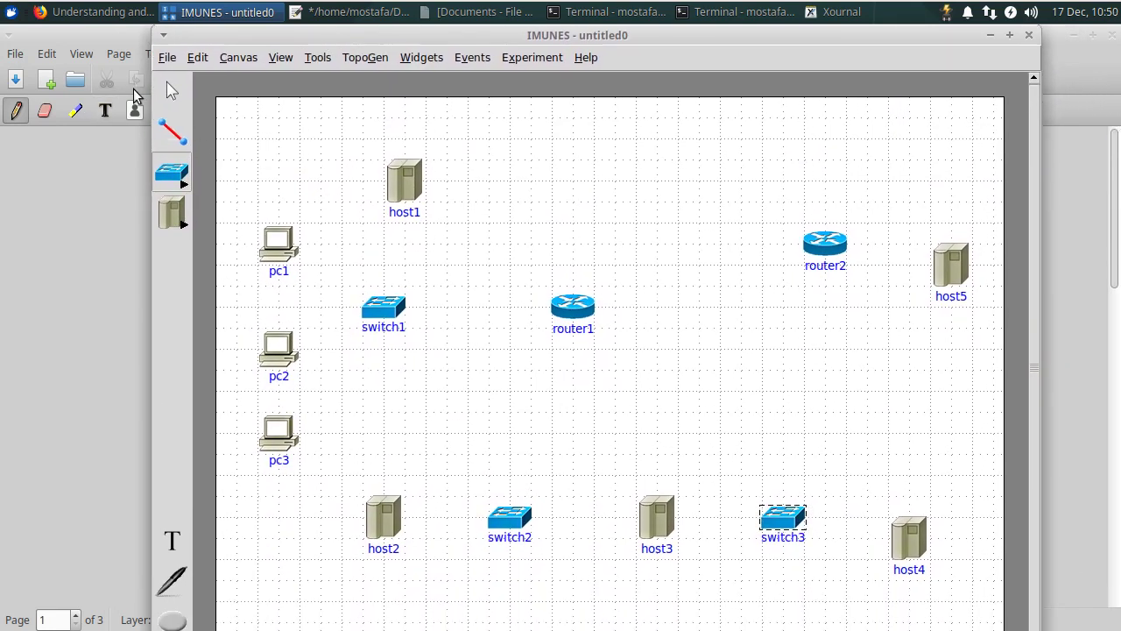
Save the topology as socks-demo.imn in the Documents folder, and delete any stray switch placed above pc1
{"action": "left_click", "coordinate": [167, 60]}
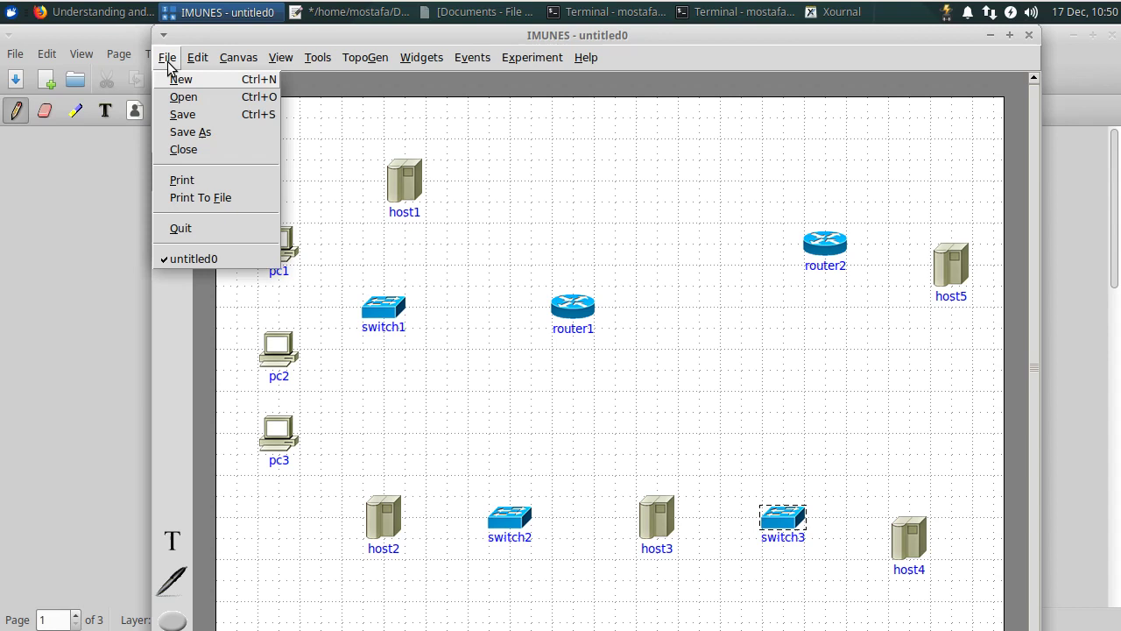
{"action": "left_click", "coordinate": [180, 113]}
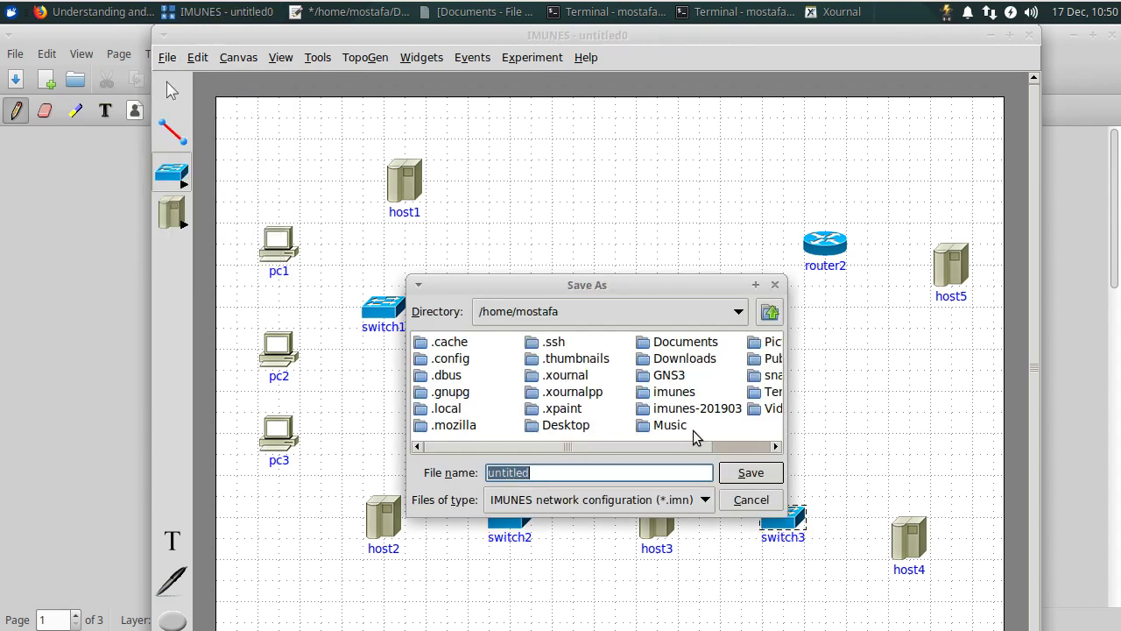
{"action": "left_click", "coordinate": [688, 346]}
{"action": "double_click", "coordinate": [688, 348]}
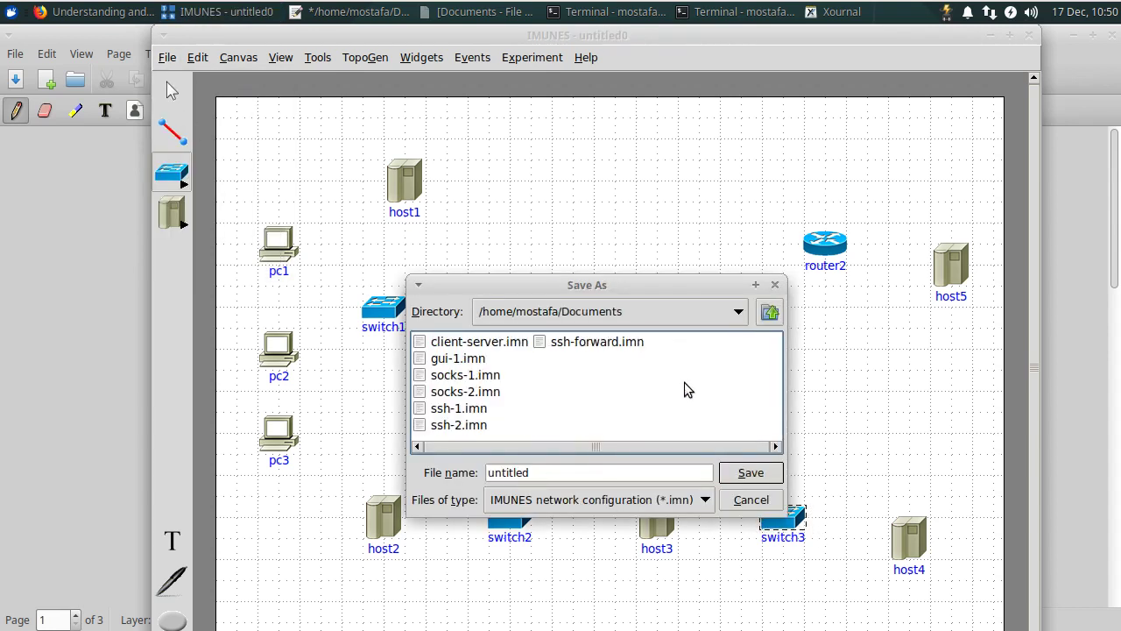
{"action": "left_click", "coordinate": [496, 396]}
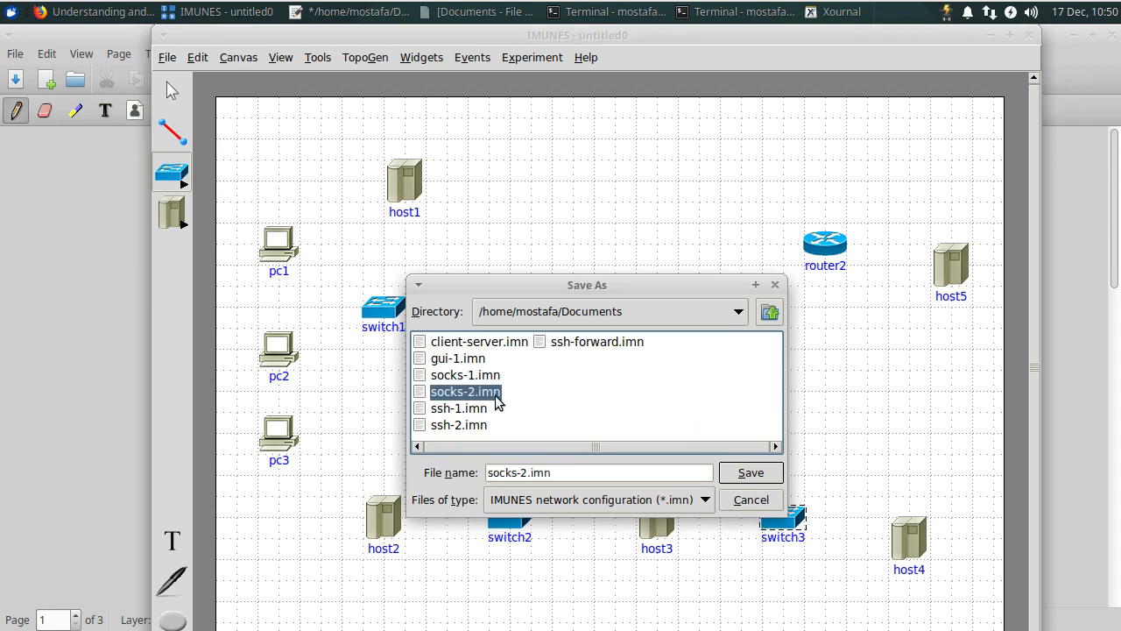
{"action": "left_click", "coordinate": [529, 472]}
{"action": "left_click", "coordinate": [532, 468]}
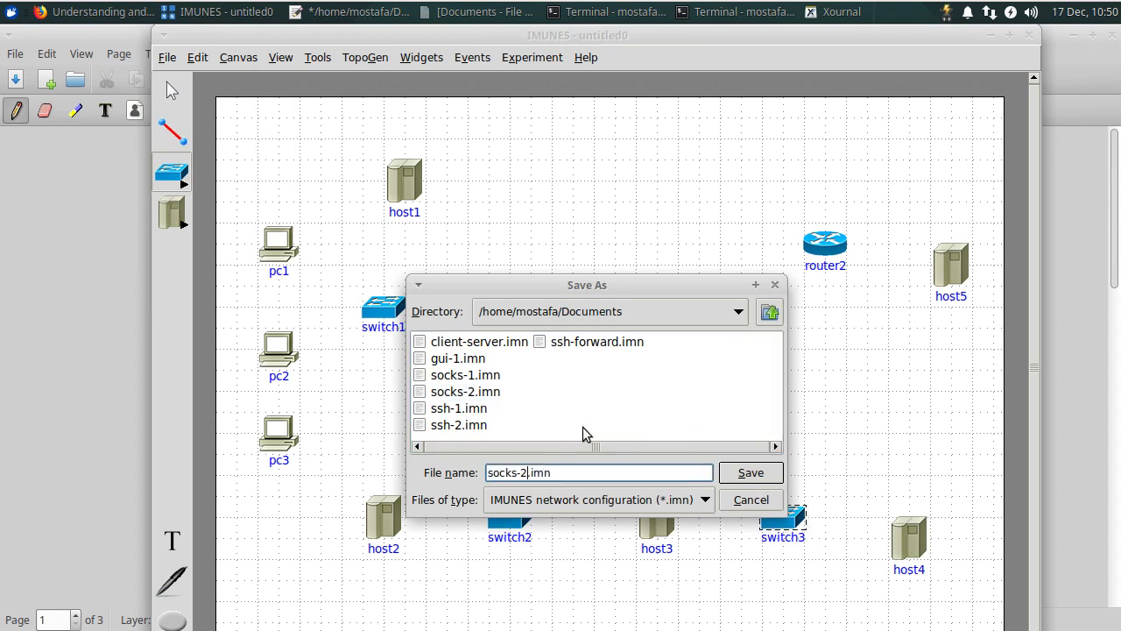
{"action": "key", "text": "BackSpace"}
{"action": "type", "text": "demo"}
{"action": "left_click", "coordinate": [742, 478]}
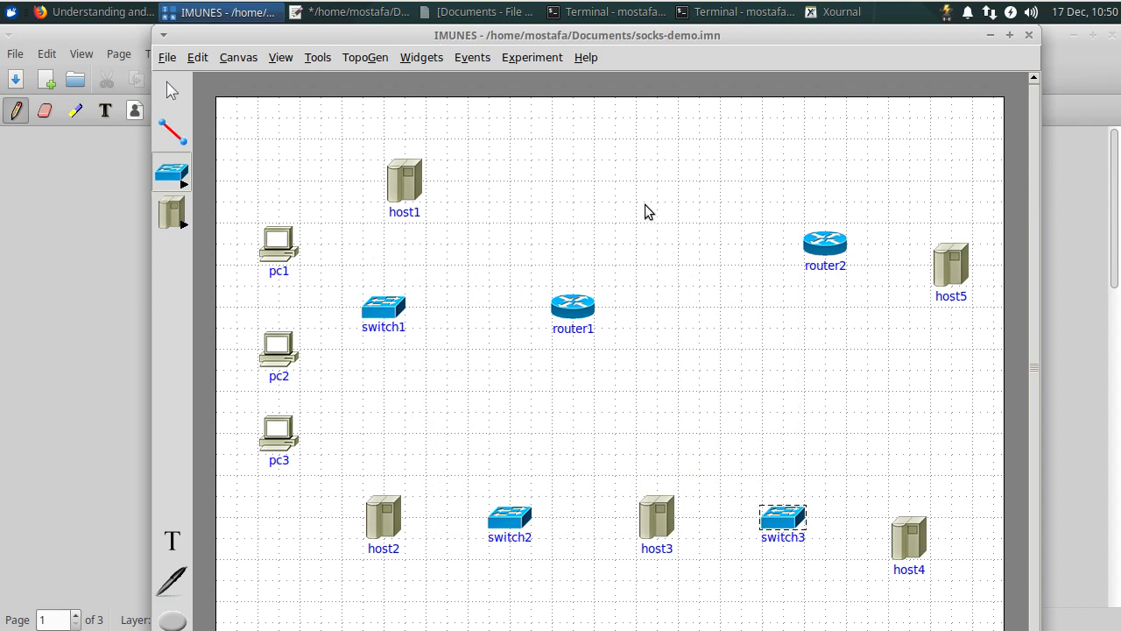
{"action": "left_click", "coordinate": [261, 183]}
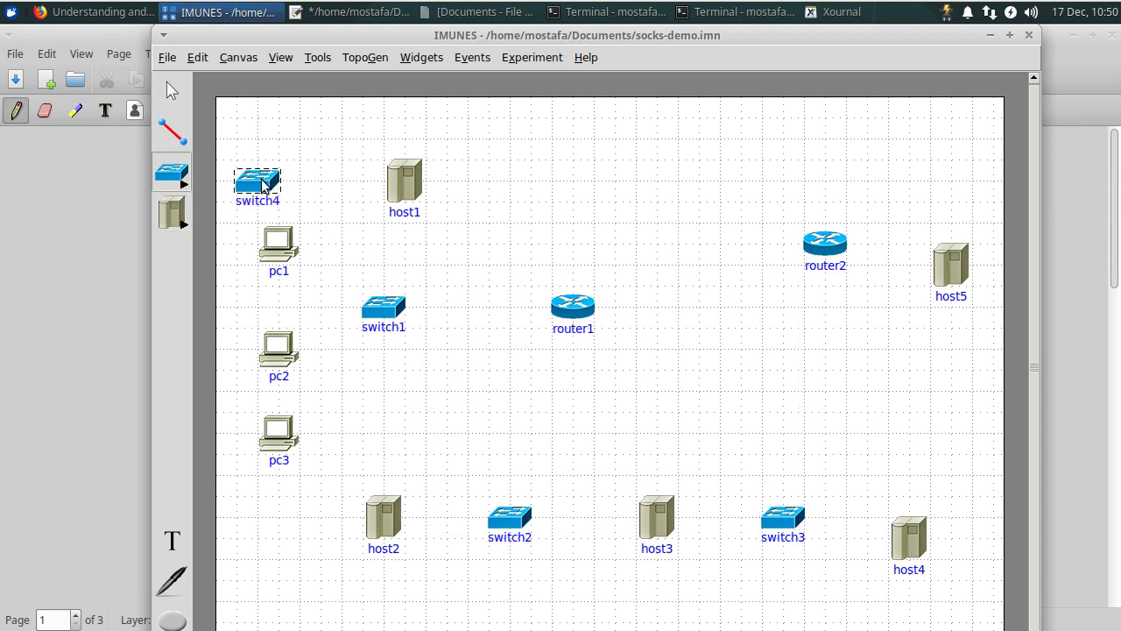
{"action": "key", "text": "Delete"}
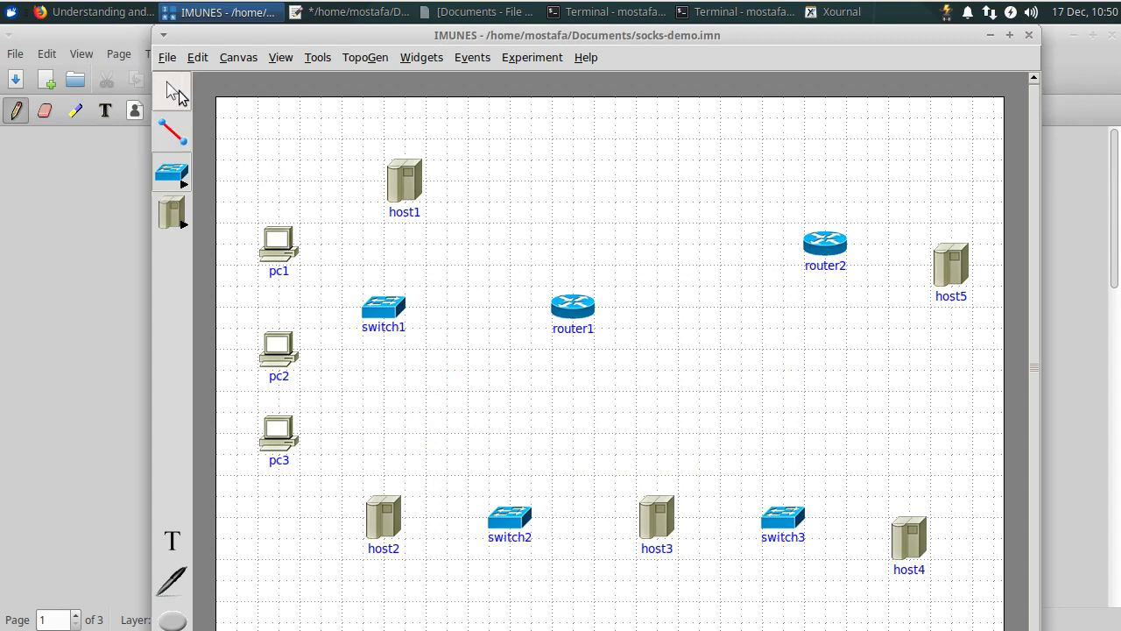
Check the IPv4 and IPv6 auto-assign address options, glance at the terminal, and return to the IMUNES canvas
{"action": "left_click", "coordinate": [174, 139]}
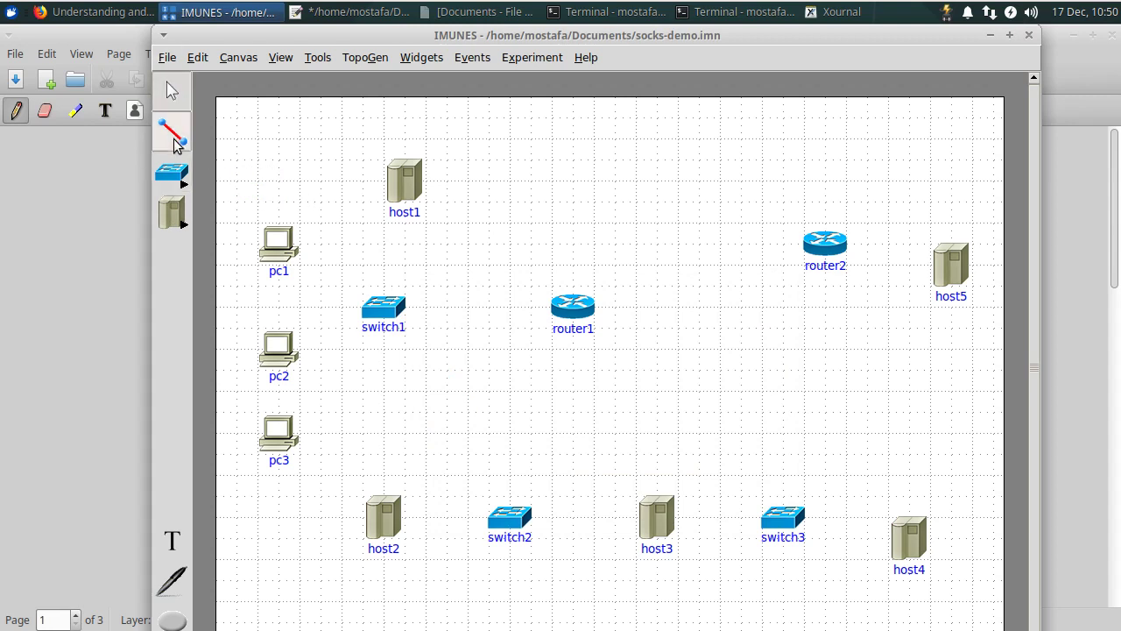
{"action": "left_click", "coordinate": [304, 58]}
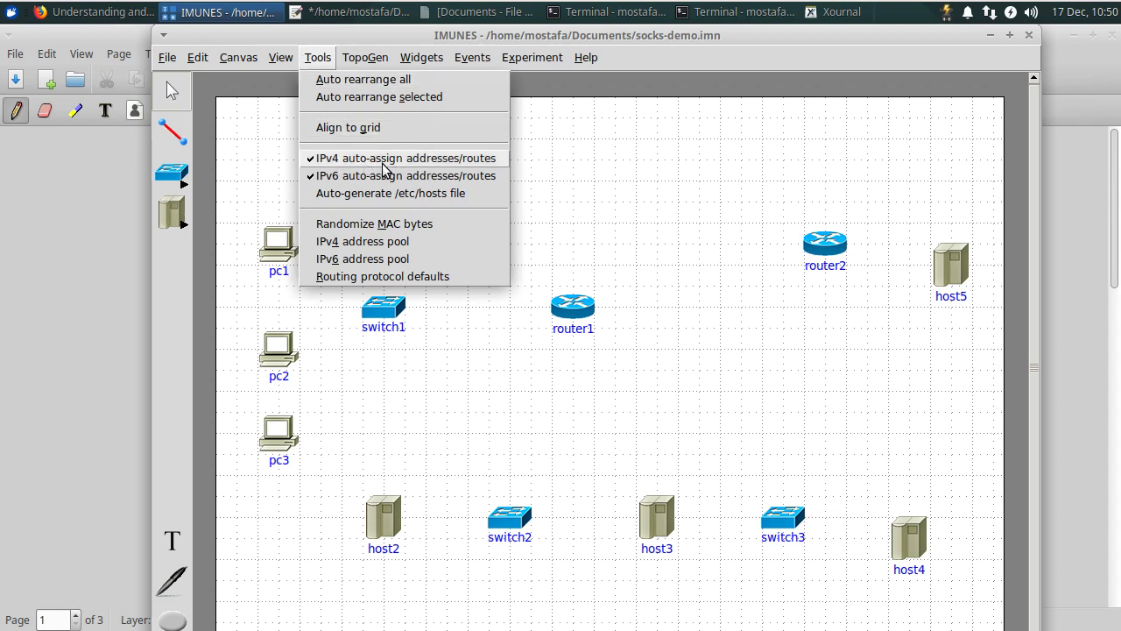
{"action": "left_click", "coordinate": [405, 40]}
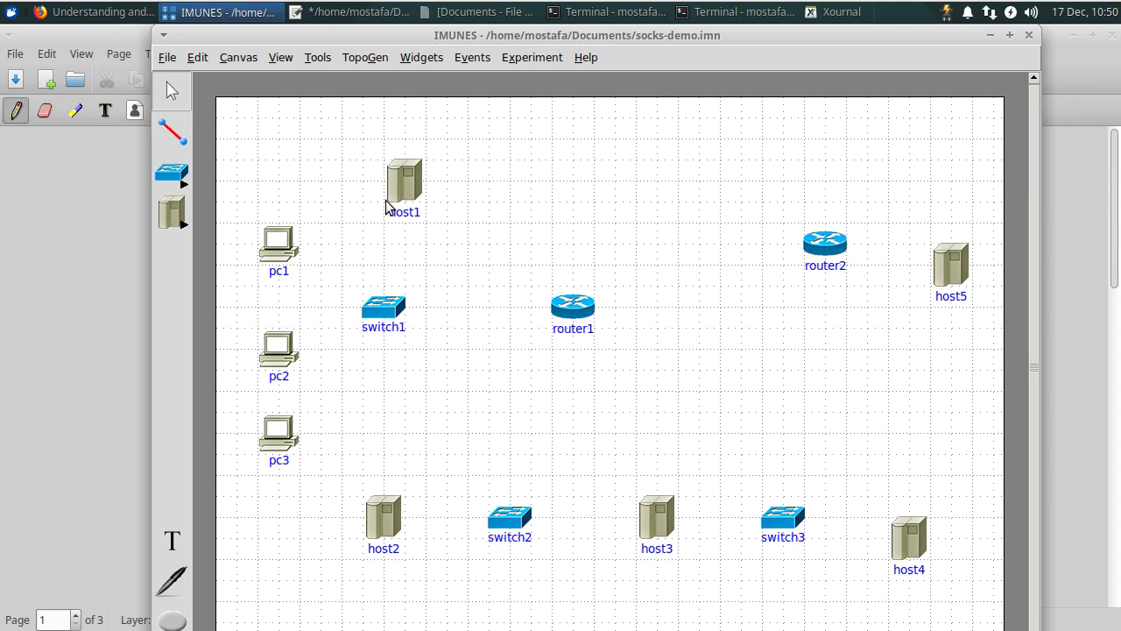
{"action": "left_click", "coordinate": [702, 20]}
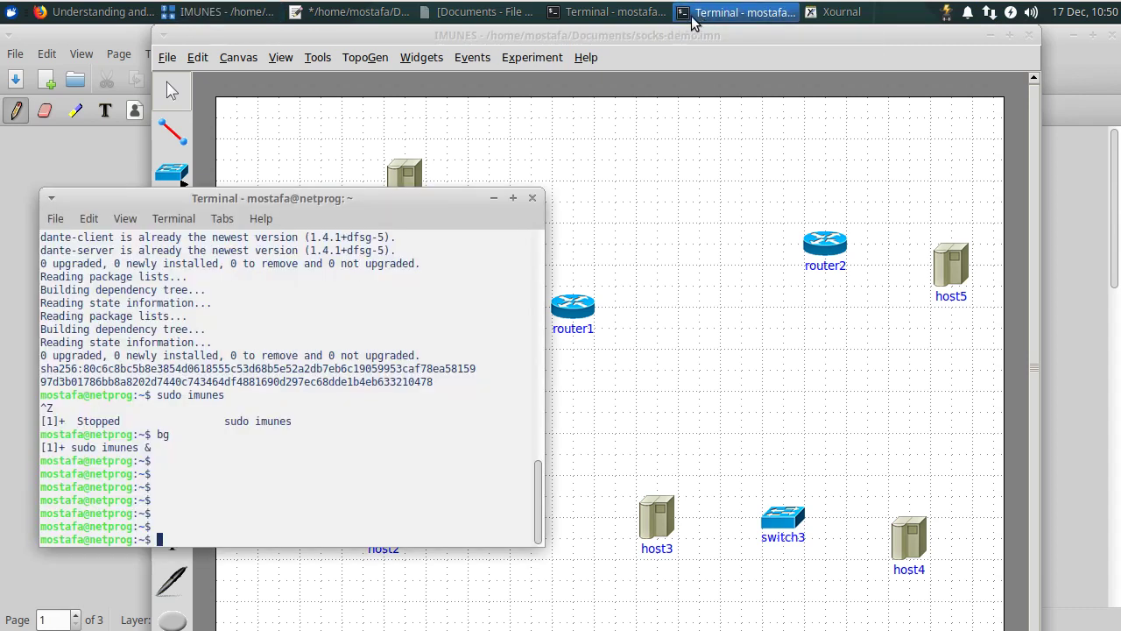
{"action": "left_click_drag", "start_coordinate": [351, 205], "coordinate": [787, 127]}
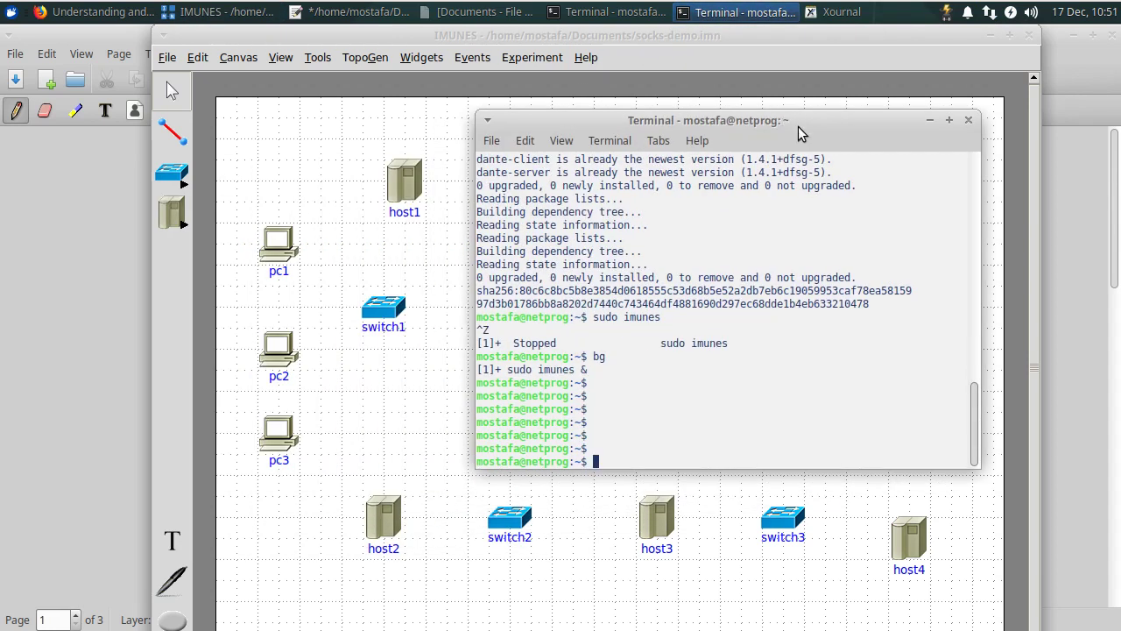
{"action": "left_click", "coordinate": [356, 136]}
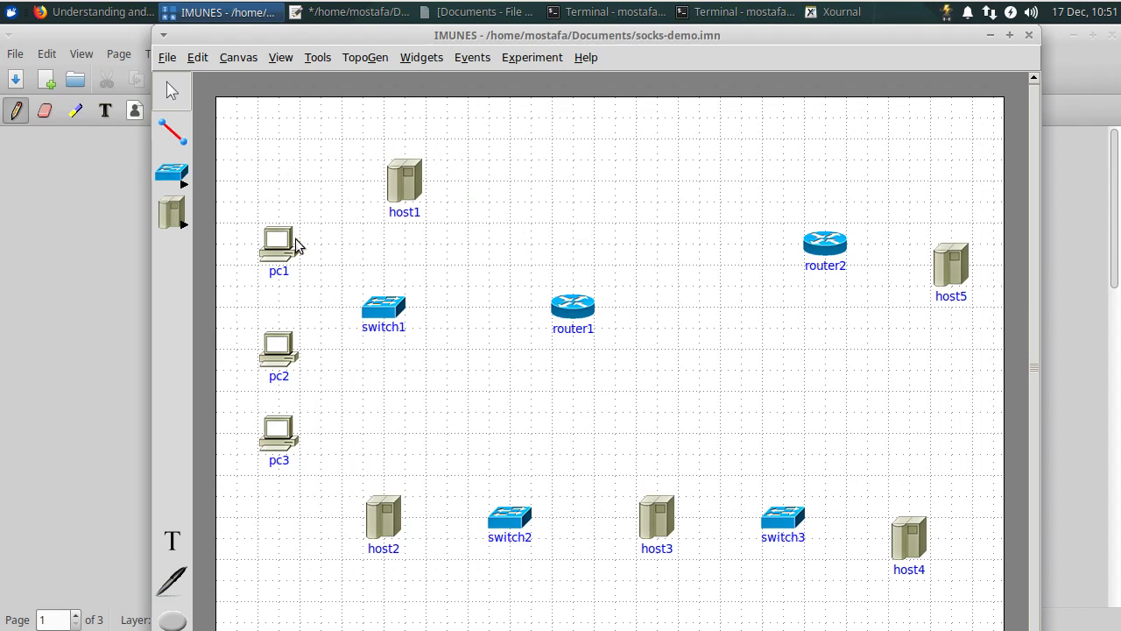
Link switch1 to router1 and hide the IPv6 addresses on the canvas
{"action": "left_click", "coordinate": [171, 133]}
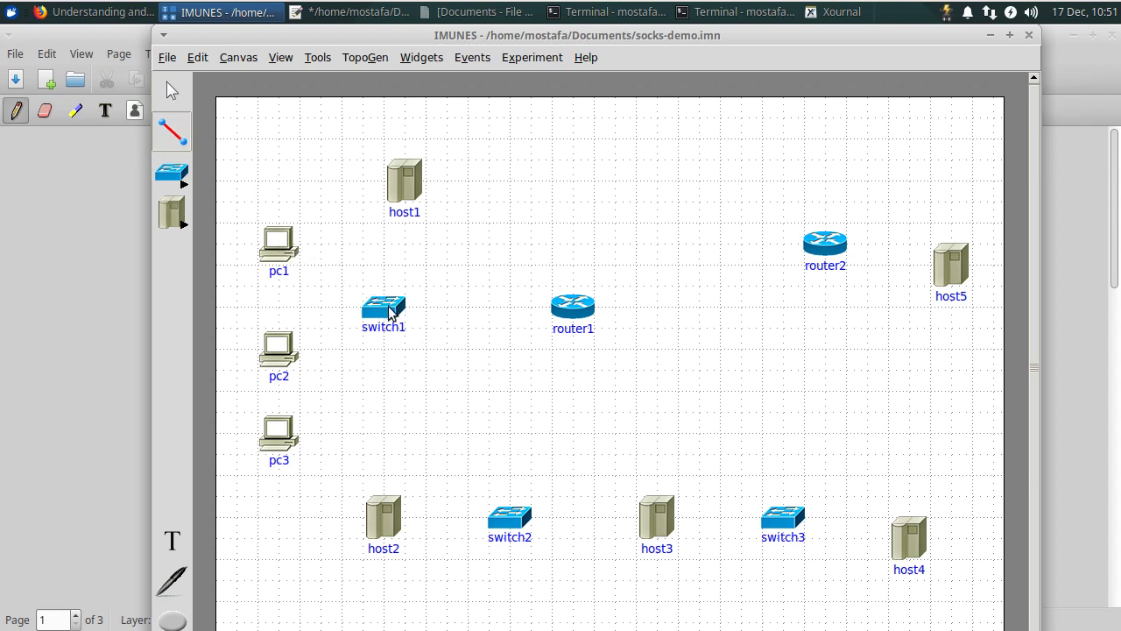
{"action": "left_click_drag", "start_coordinate": [399, 315], "coordinate": [559, 306]}
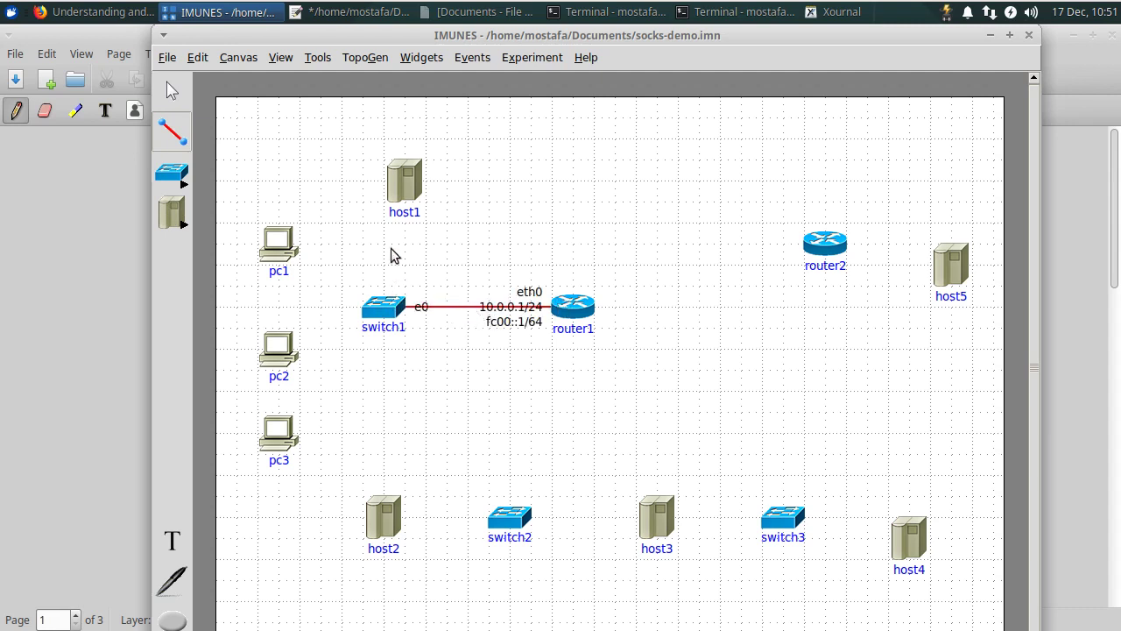
{"action": "left_click", "coordinate": [278, 59]}
{"action": "left_click", "coordinate": [317, 145]}
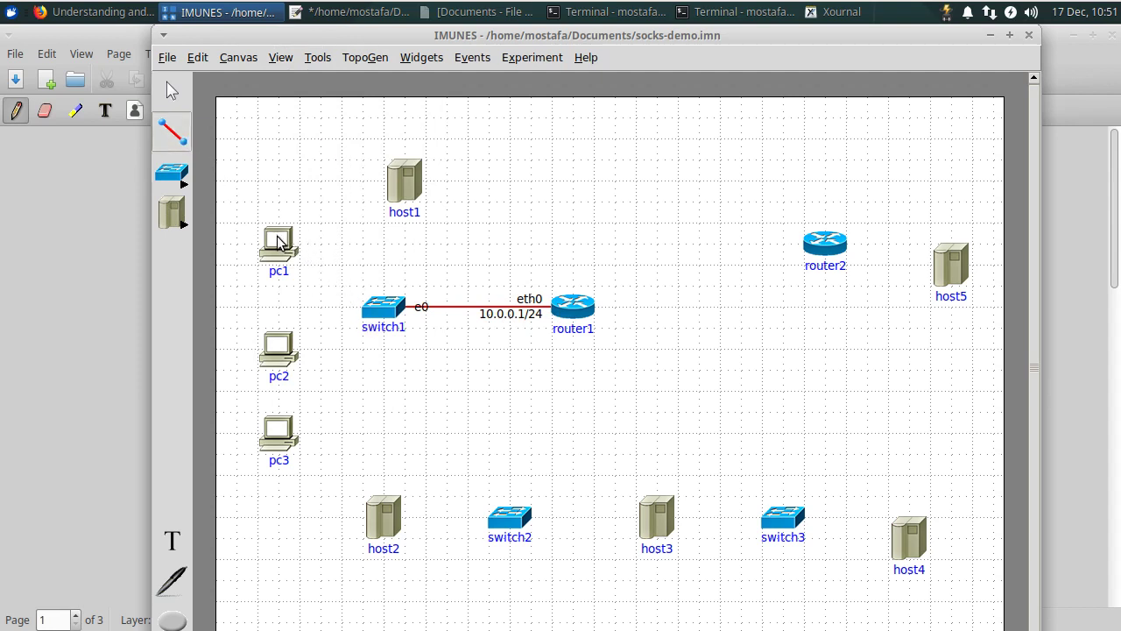
Link pc1, pc2, pc3, host1 and host2 to switch1
{"action": "left_click_drag", "start_coordinate": [277, 241], "coordinate": [382, 308]}
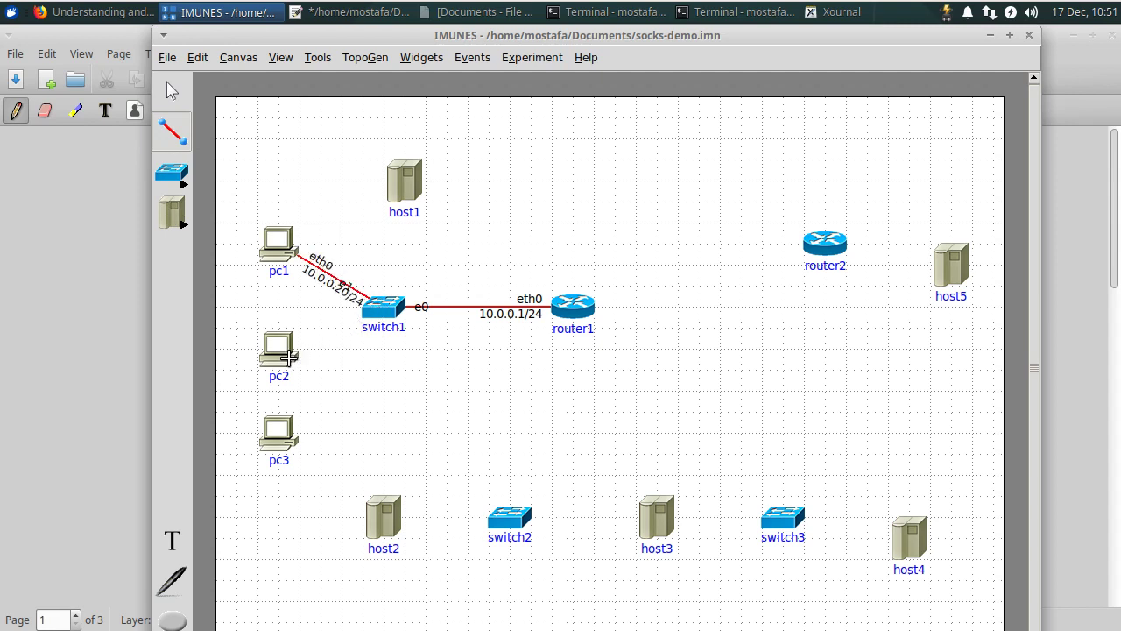
{"action": "left_click_drag", "start_coordinate": [289, 356], "coordinate": [379, 309]}
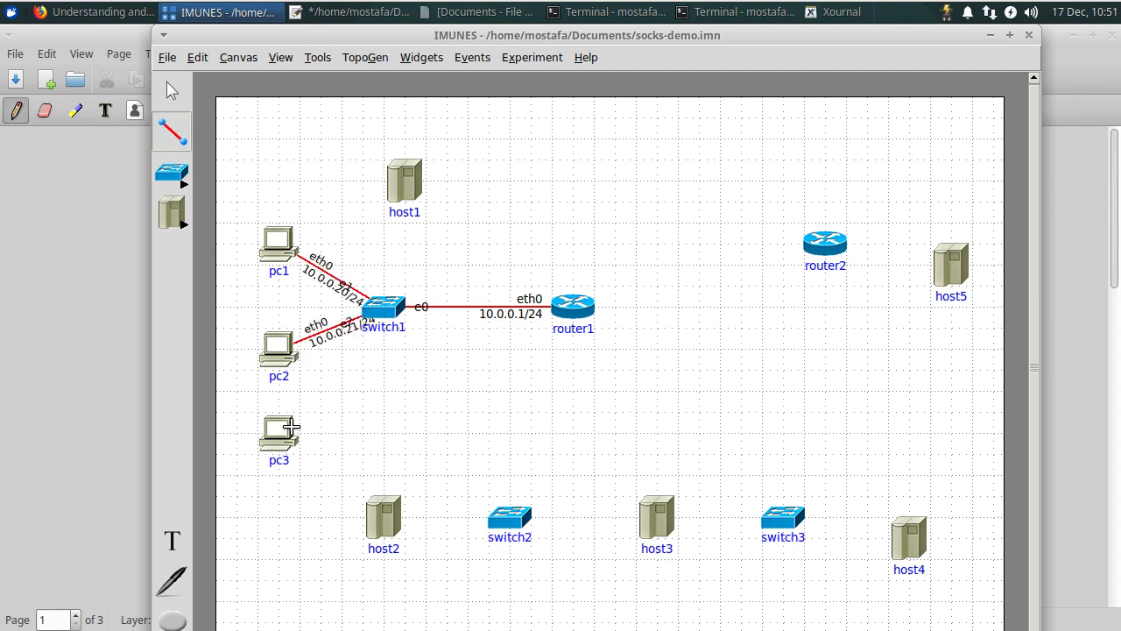
{"action": "mouse_move", "coordinate": [291, 427]}
{"action": "left_mouse_down"}
{"action": "mouse_move", "coordinate": [384, 308]}
{"action": "mouse_move", "coordinate": [407, 179]}
{"action": "left_mouse_up"}
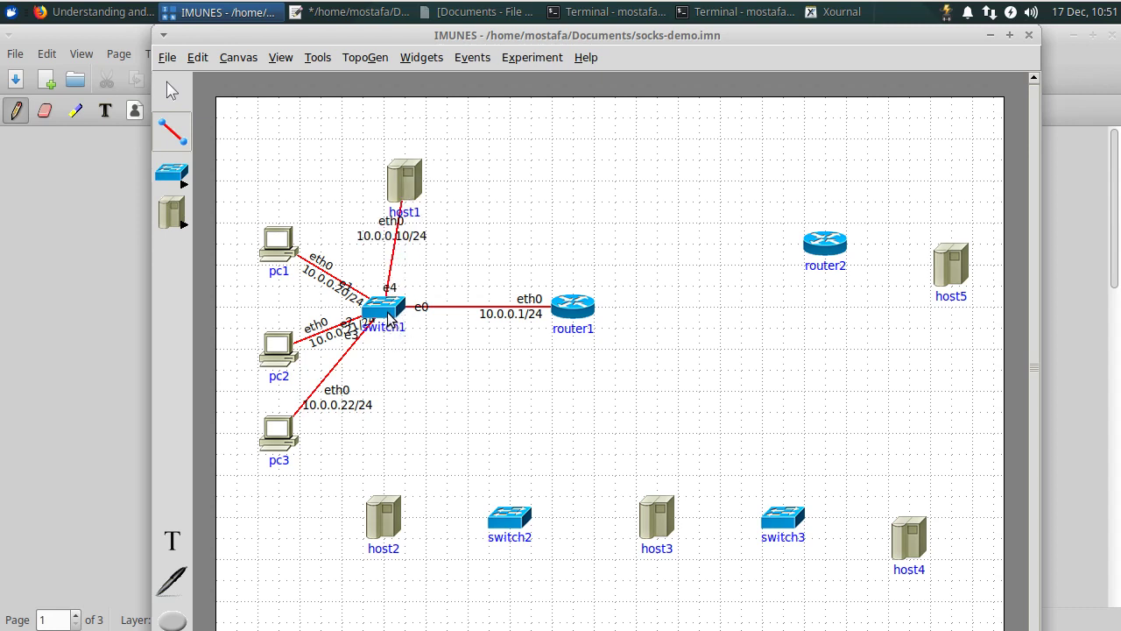
{"action": "left_click_drag", "start_coordinate": [388, 312], "coordinate": [385, 518]}
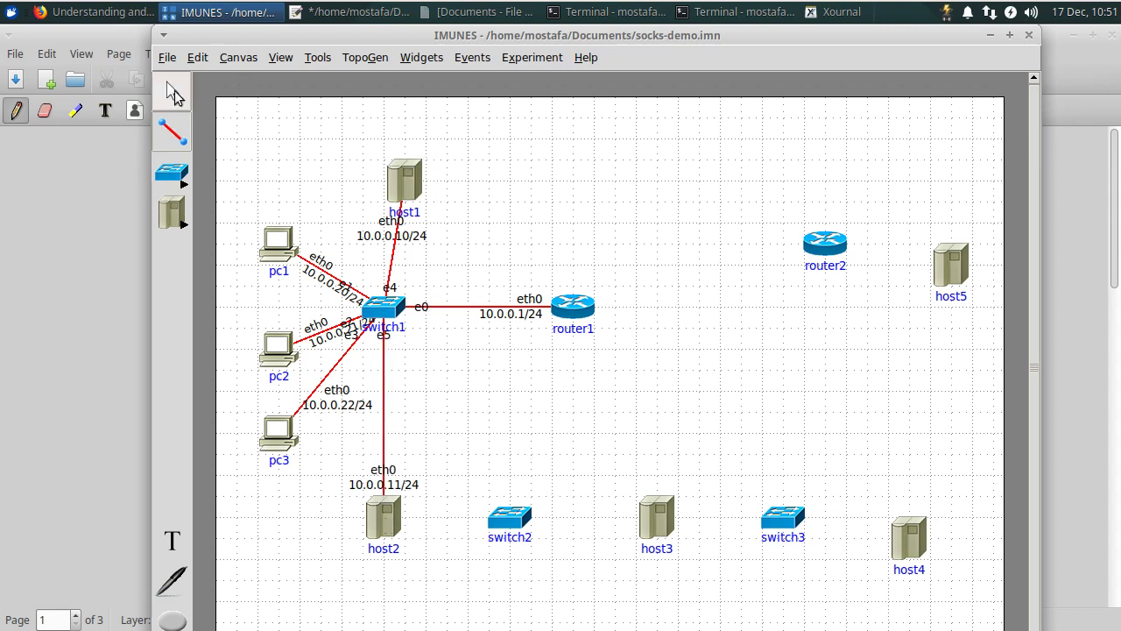
Move host1 directly above switch1 and spread the three PCs farther left, with pc2 level with switch1
{"action": "left_click", "coordinate": [173, 93]}
{"action": "left_click_drag", "start_coordinate": [410, 177], "coordinate": [396, 136]}
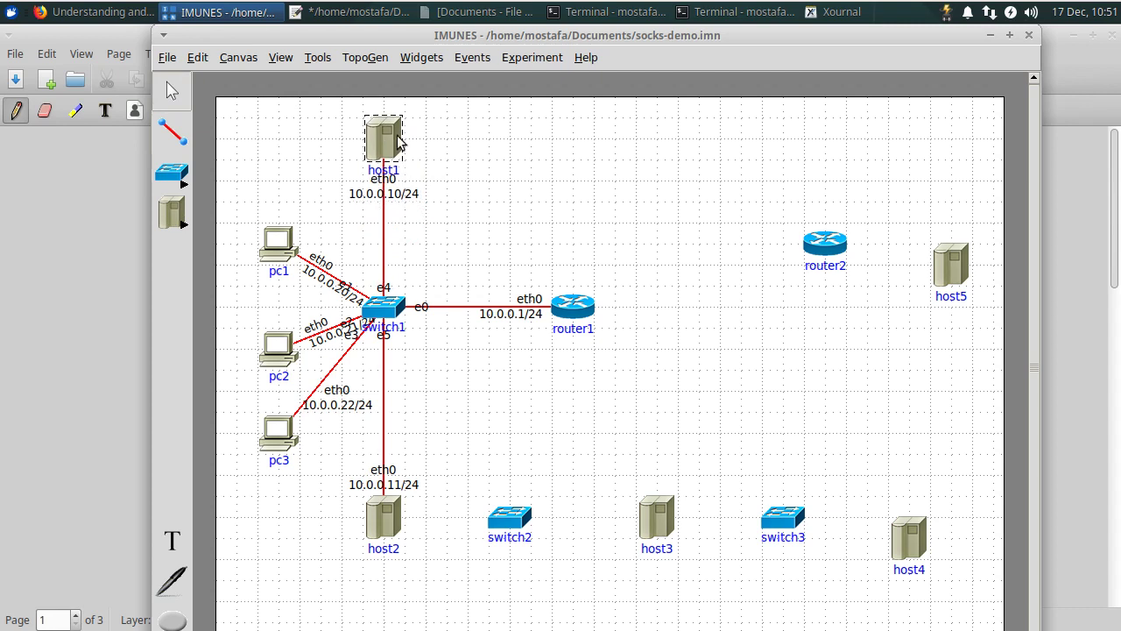
{"action": "left_click", "coordinate": [408, 219]}
{"action": "left_click_drag", "start_coordinate": [282, 239], "coordinate": [260, 195]}
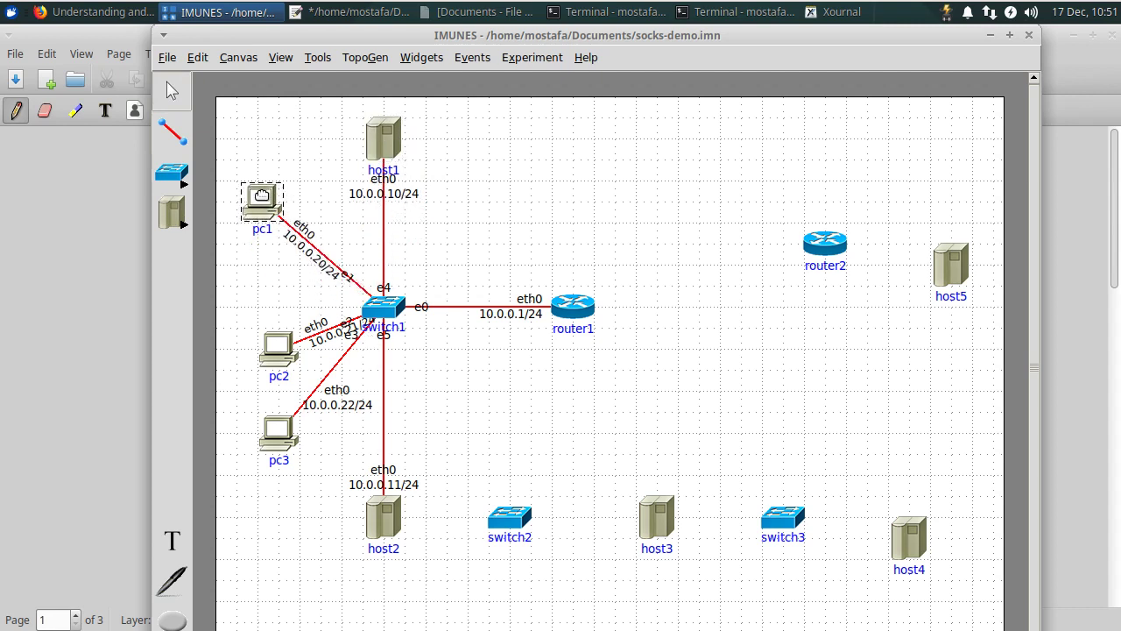
{"action": "left_click_drag", "start_coordinate": [279, 350], "coordinate": [257, 309]}
{"action": "left_click_drag", "start_coordinate": [281, 438], "coordinate": [257, 473]}
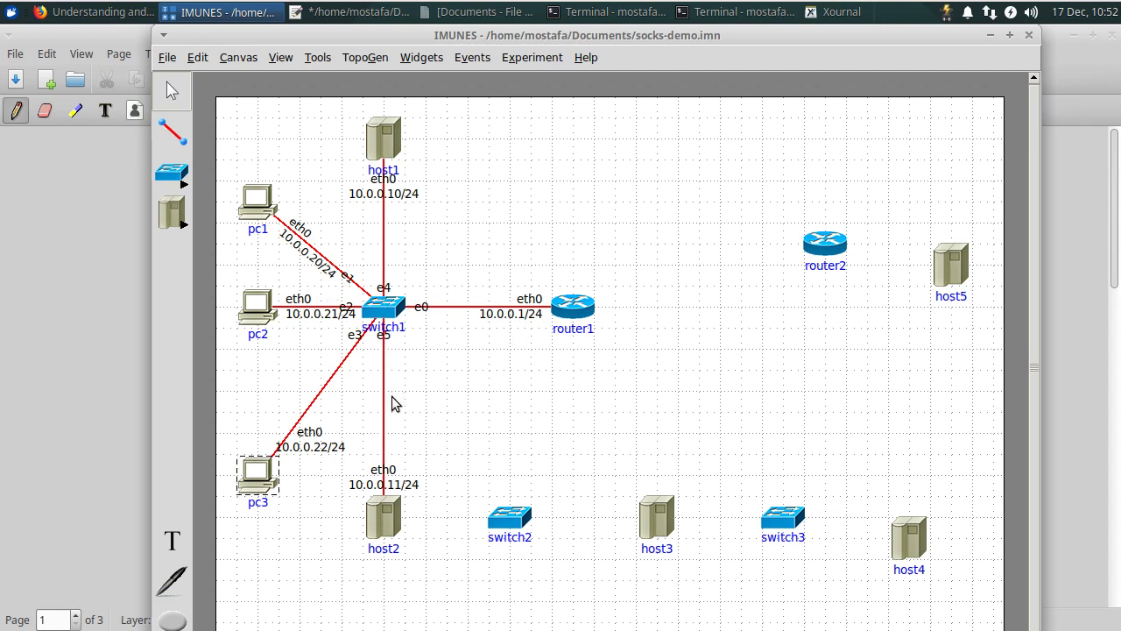
Move router2 left so it sits above switch3, and raise router1 to the same height as router2
{"action": "left_click", "coordinate": [515, 521]}
{"action": "left_click_drag", "start_coordinate": [828, 261], "coordinate": [786, 261]}
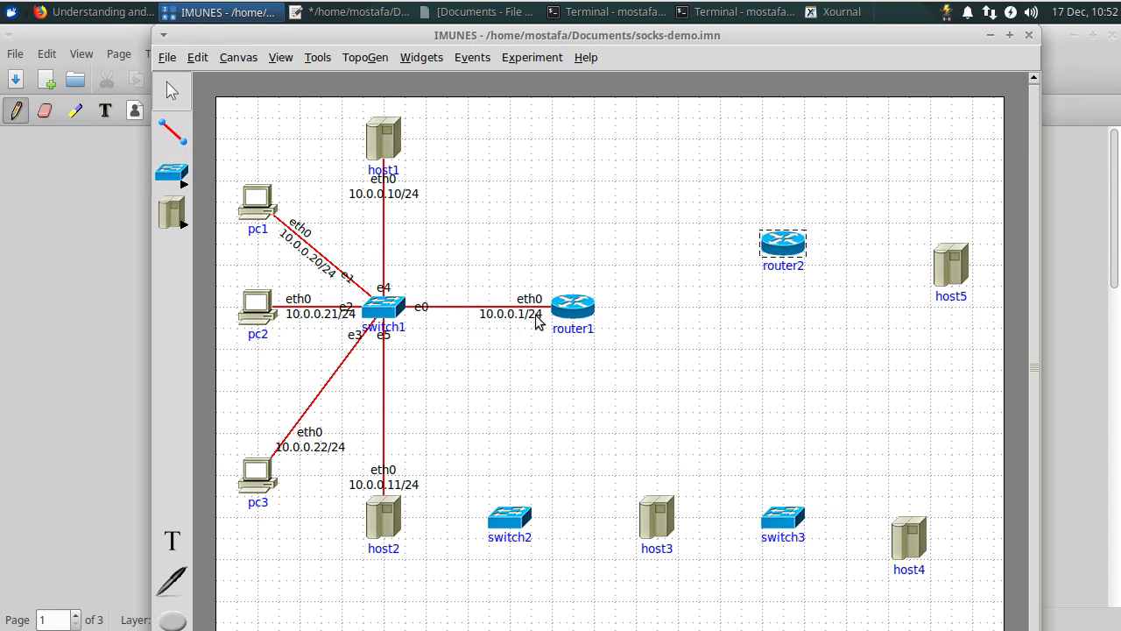
{"action": "left_click_drag", "start_coordinate": [569, 305], "coordinate": [551, 244]}
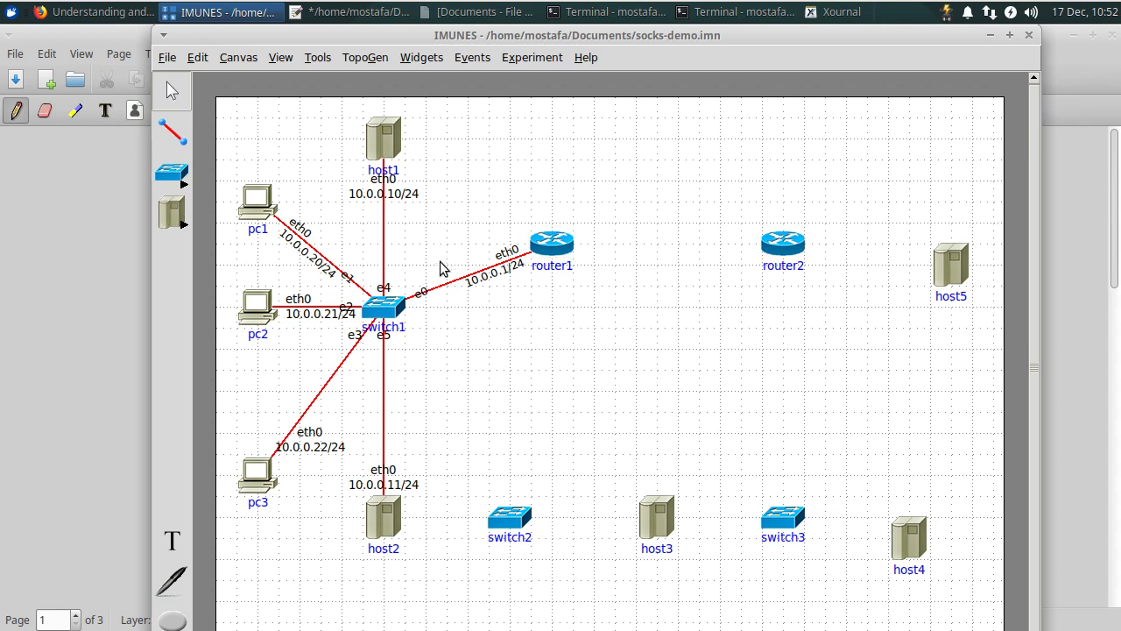
Delete the link between switch1 and router1, and check the layout against the planned diagram in Xournal
{"action": "right_click", "coordinate": [471, 279]}
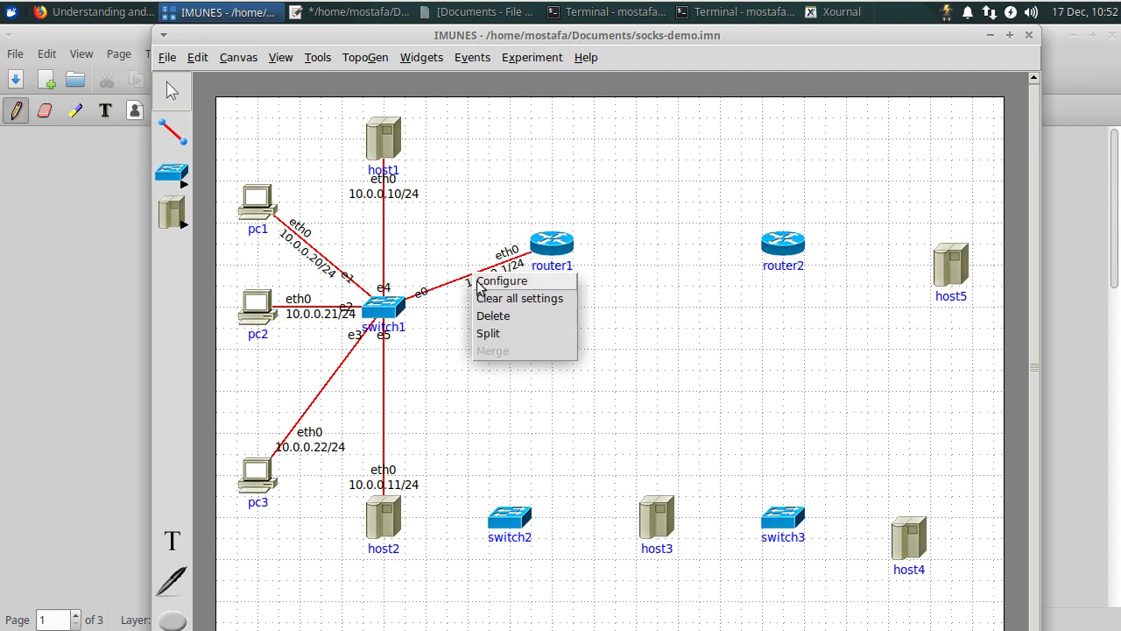
{"action": "left_click", "coordinate": [507, 318]}
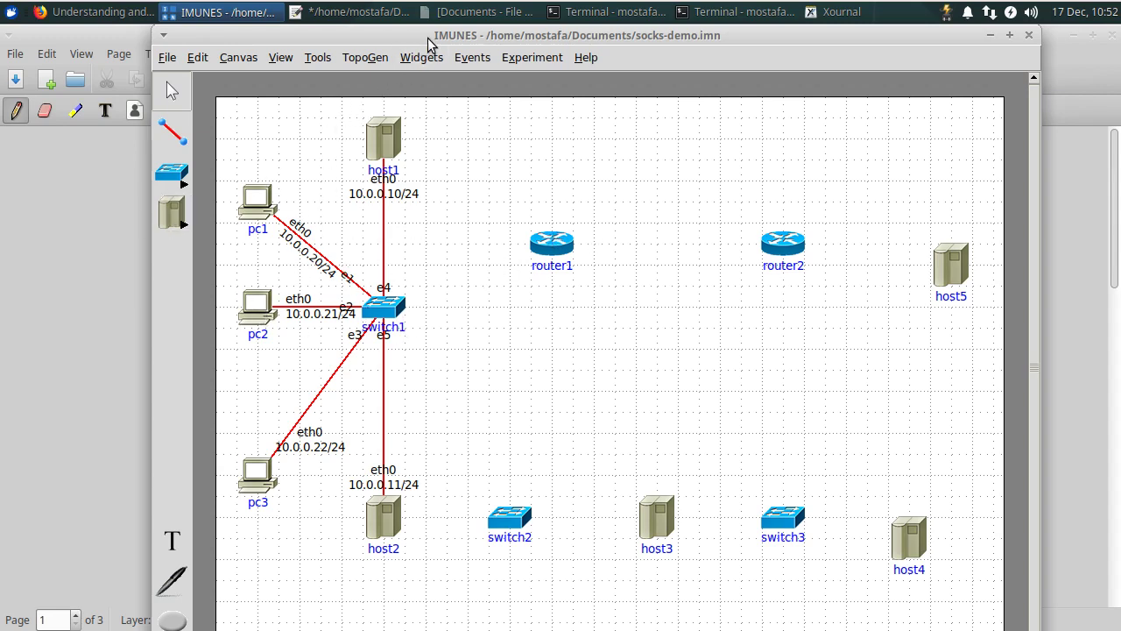
{"action": "left_click_drag", "start_coordinate": [433, 49], "coordinate": [699, 323]}
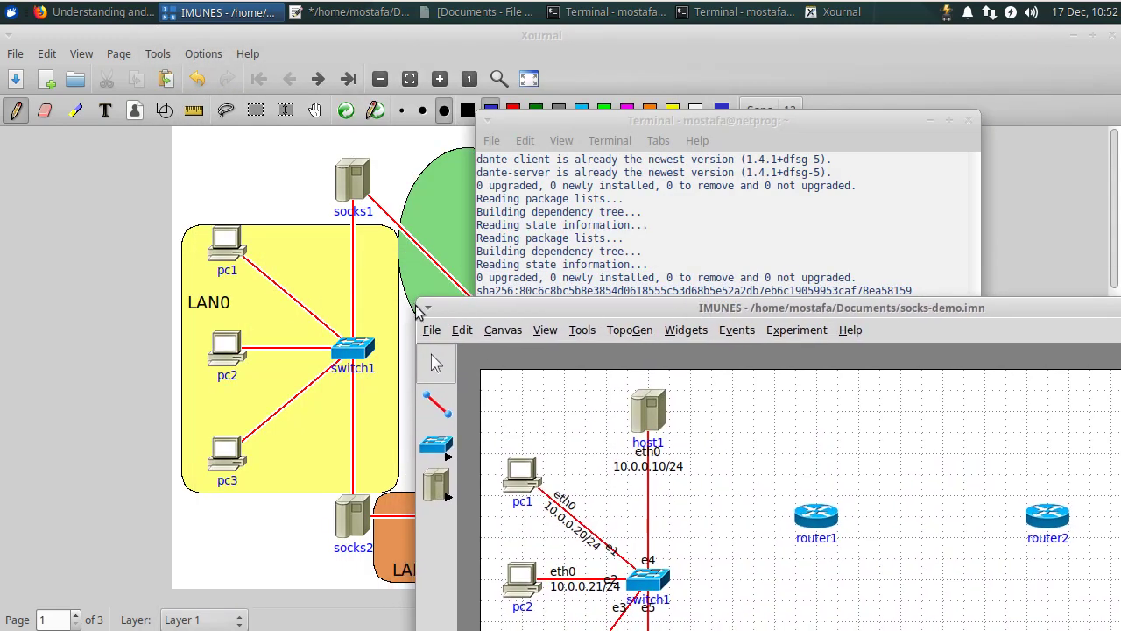
{"action": "left_click_drag", "start_coordinate": [475, 306], "coordinate": [224, 103]}
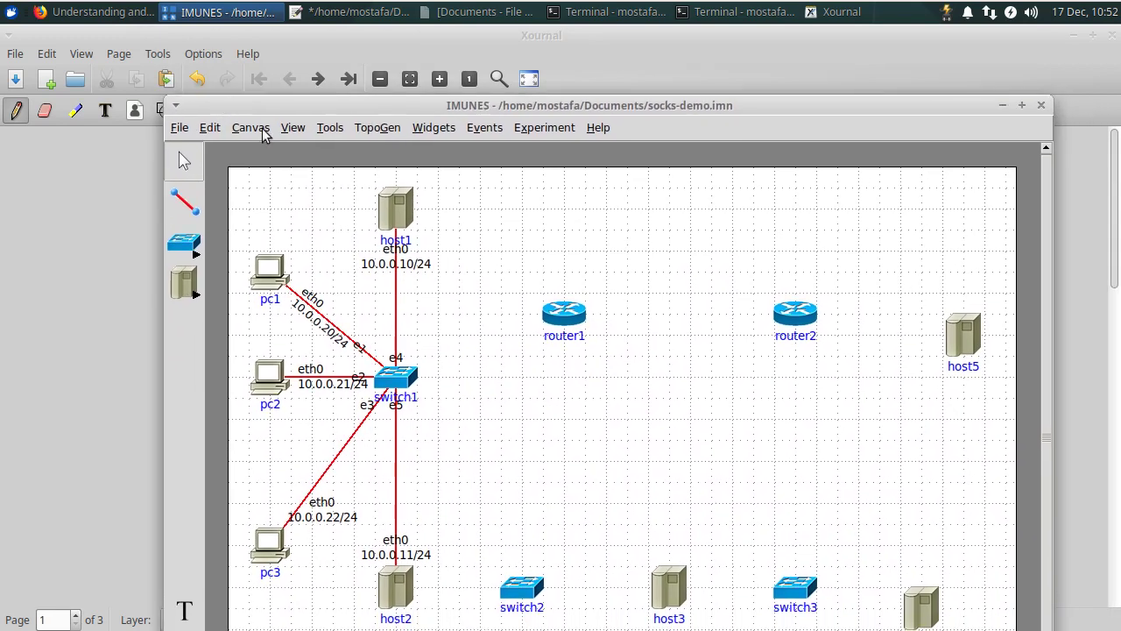
Rename host1, the host directly above switch1, as socks1
{"action": "right_click", "coordinate": [395, 210]}
{"action": "left_click", "coordinate": [449, 235]}
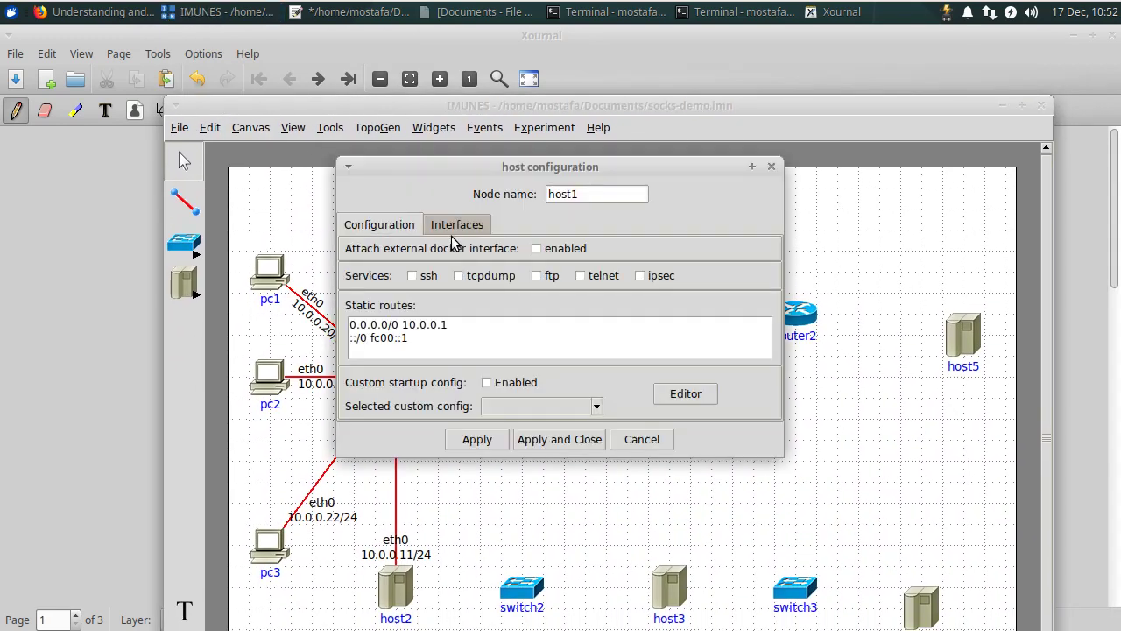
{"action": "left_click_drag", "start_coordinate": [569, 193], "coordinate": [532, 195]}
{"action": "type", "text": "sock"}
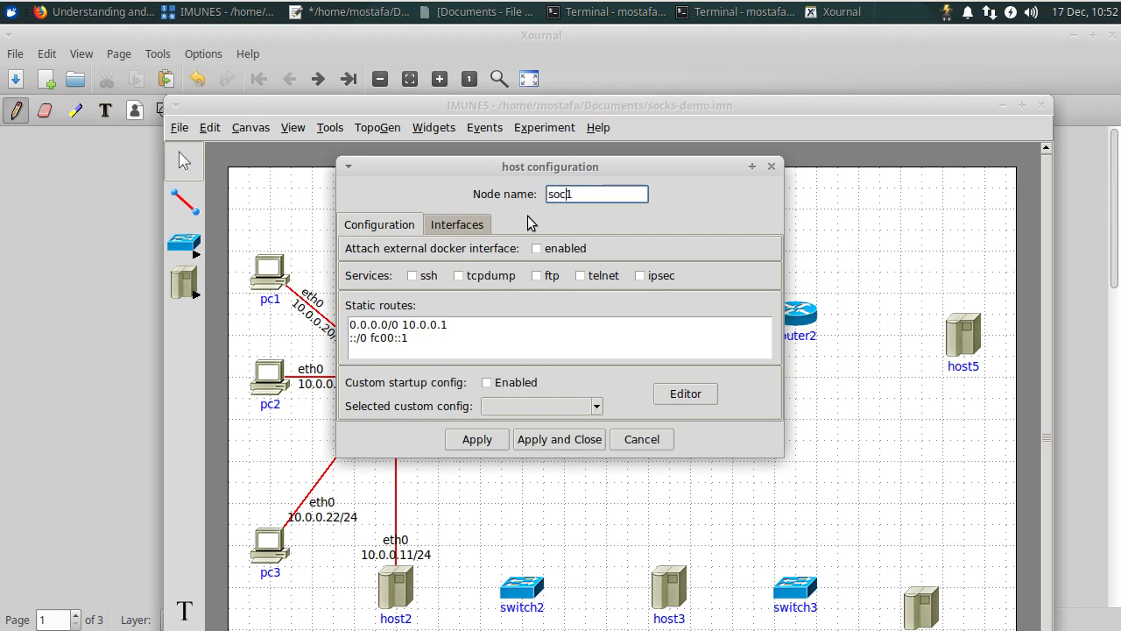
{"action": "left_click", "coordinate": [552, 439]}
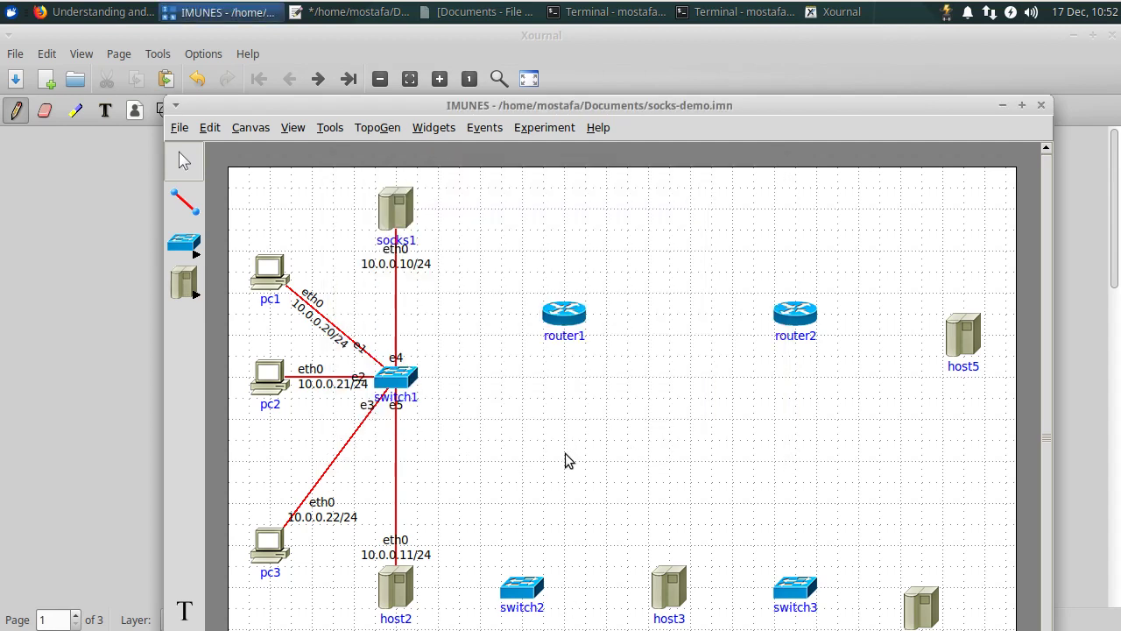
Rename host2, below switch1, as socks2 and host3, between switch2 and switch3, as socks3
{"action": "double_click", "coordinate": [397, 578]}
{"action": "left_click", "coordinate": [581, 194]}
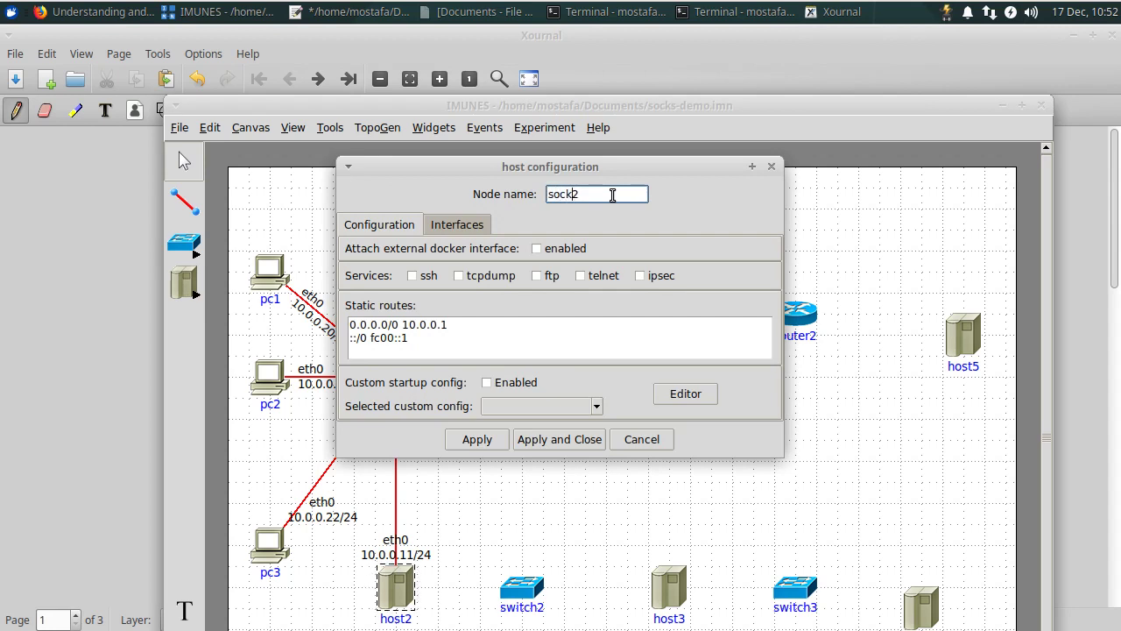
{"action": "left_click", "coordinate": [545, 441]}
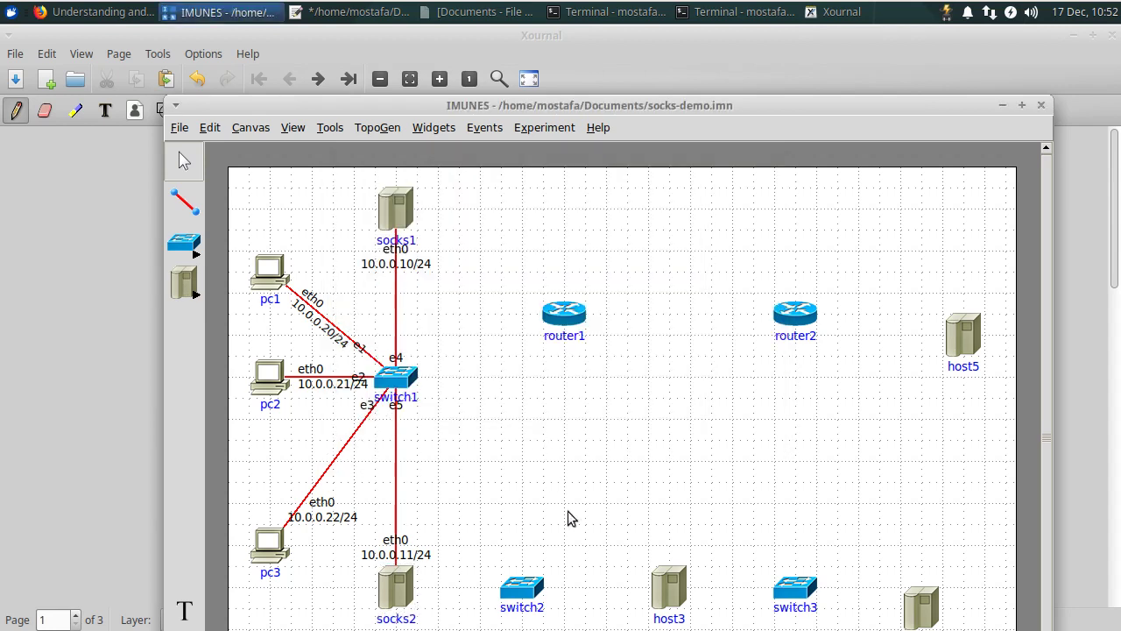
{"action": "double_click", "coordinate": [668, 592]}
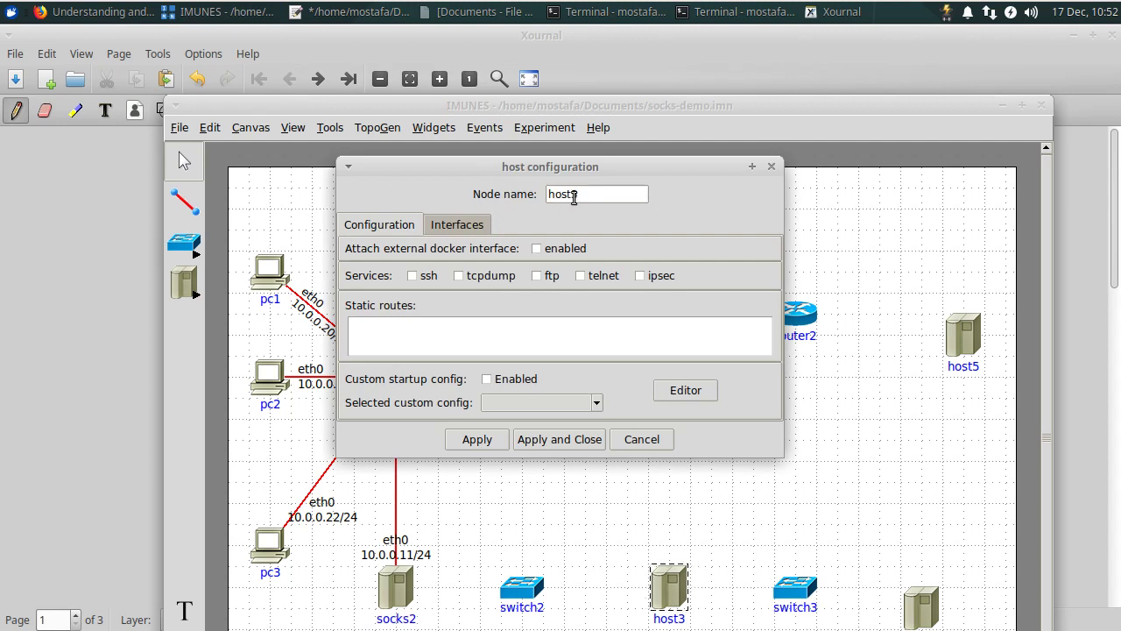
{"action": "double_click", "coordinate": [574, 197]}
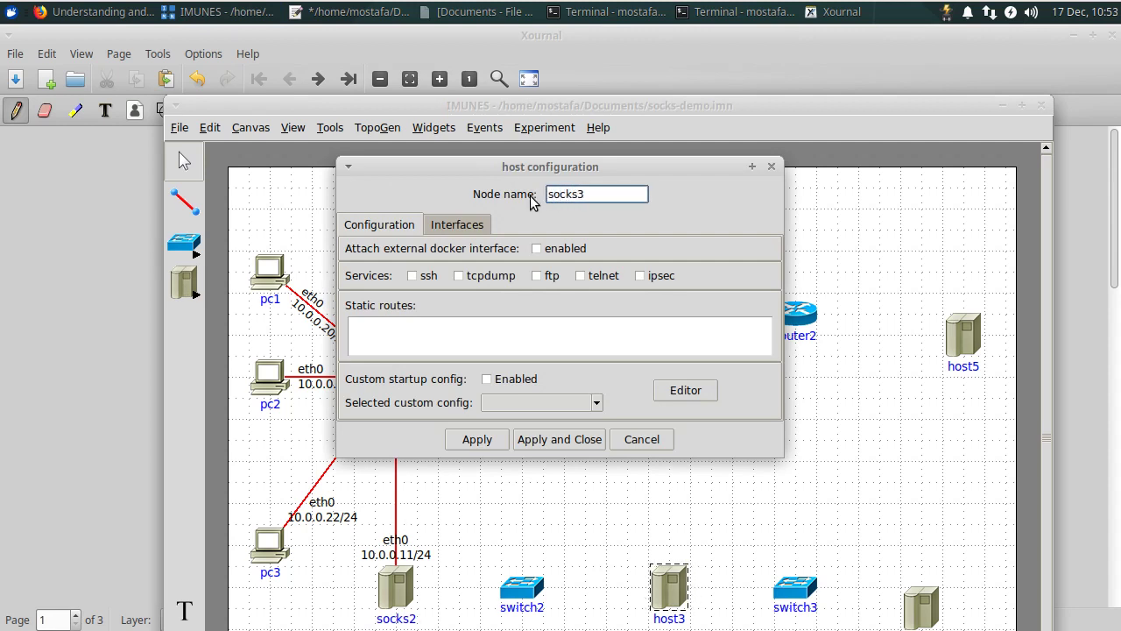
{"action": "left_click", "coordinate": [584, 442]}
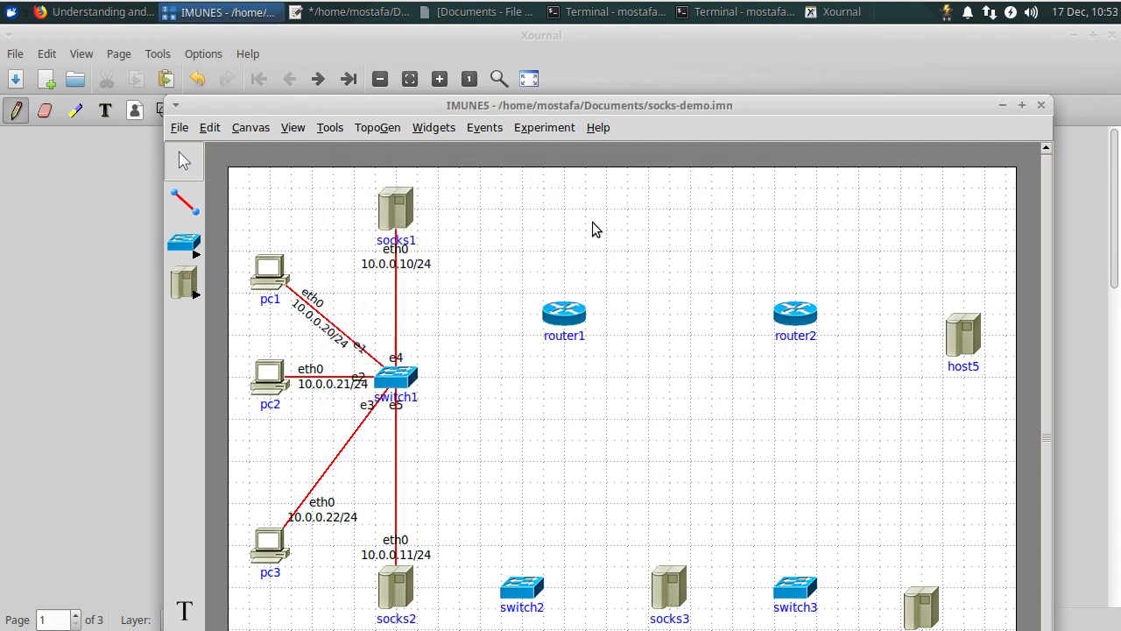
Rename host4, the host near switch3, as host1
{"action": "left_click_drag", "start_coordinate": [613, 106], "coordinate": [598, 48]}
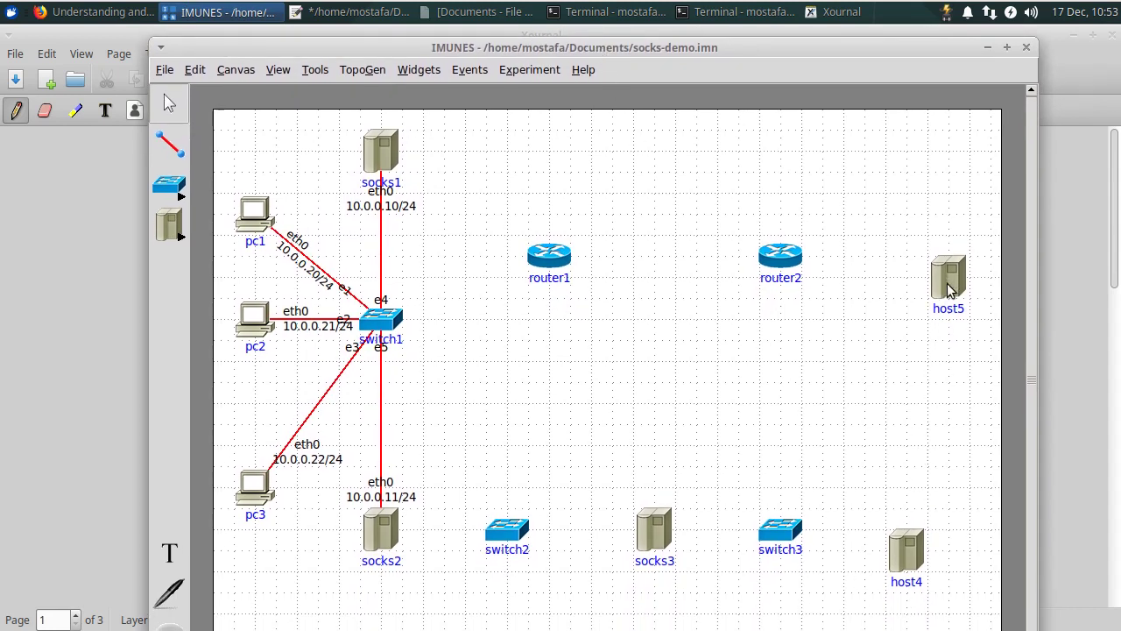
{"action": "double_click", "coordinate": [906, 569]}
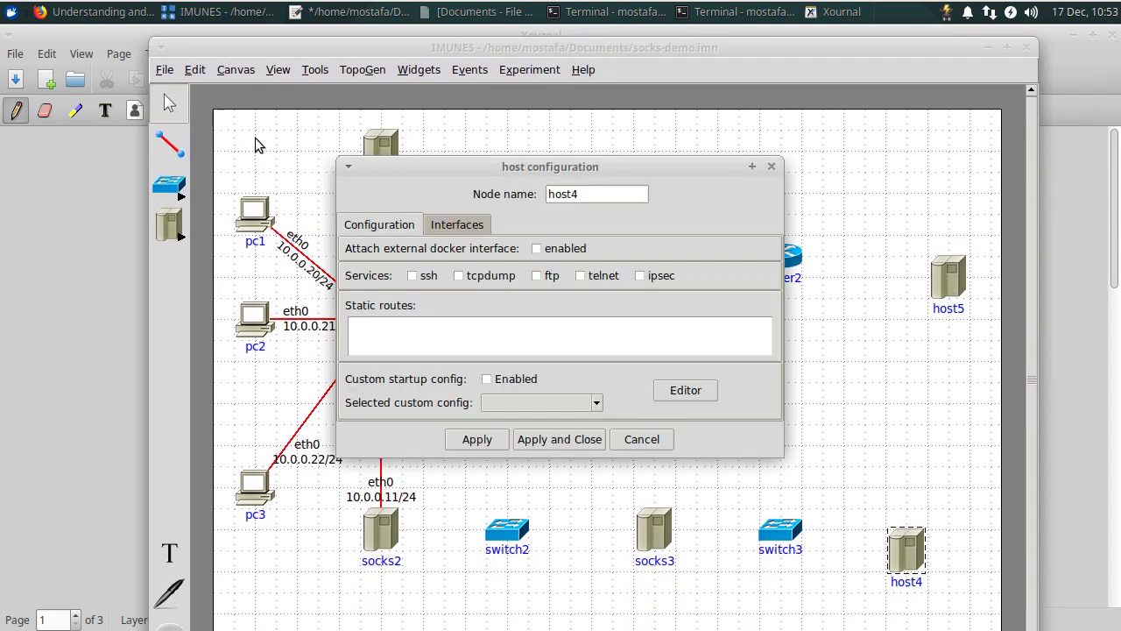
{"action": "double_click", "coordinate": [566, 195]}
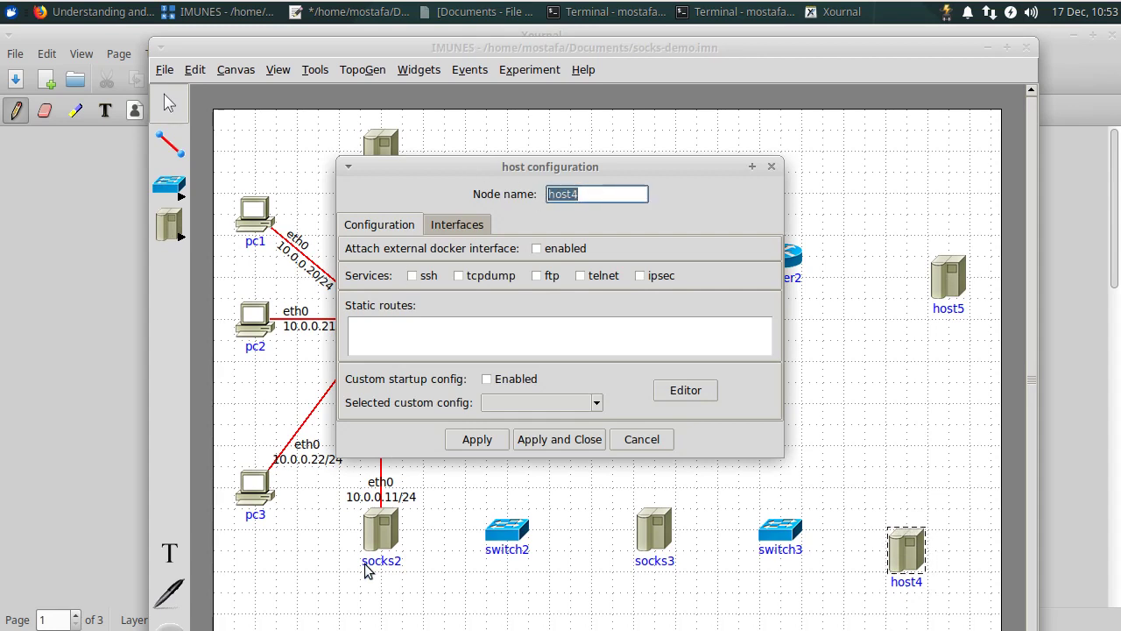
{"action": "type", "text": "hos"}
{"action": "left_click", "coordinate": [565, 440]}
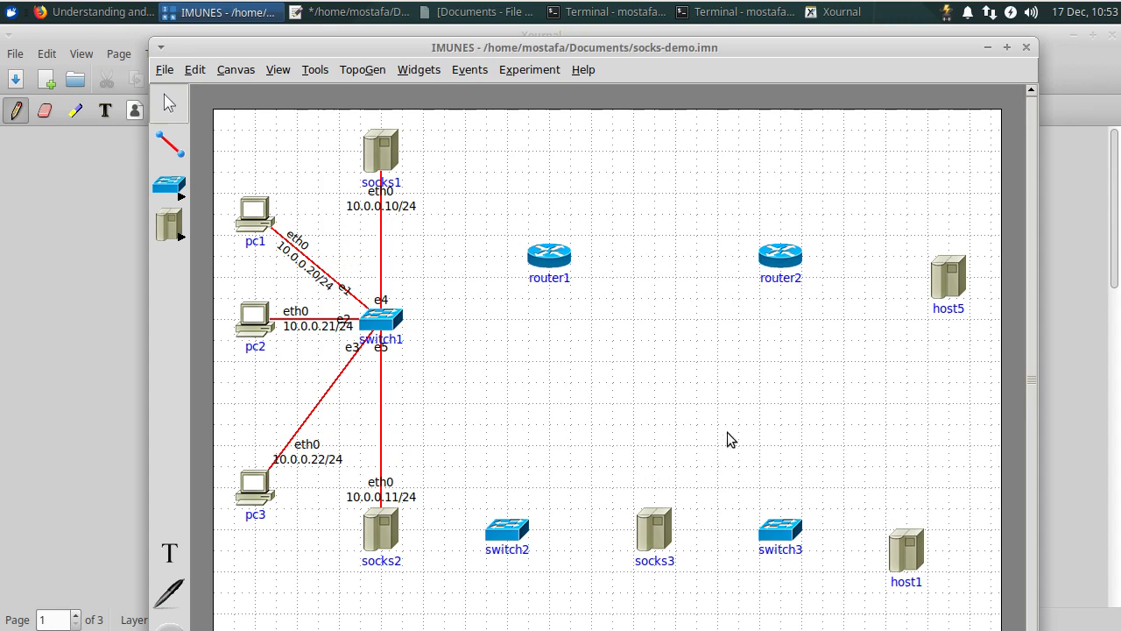
Rename host5, the host to the right of router2, as web1
{"action": "double_click", "coordinate": [951, 270]}
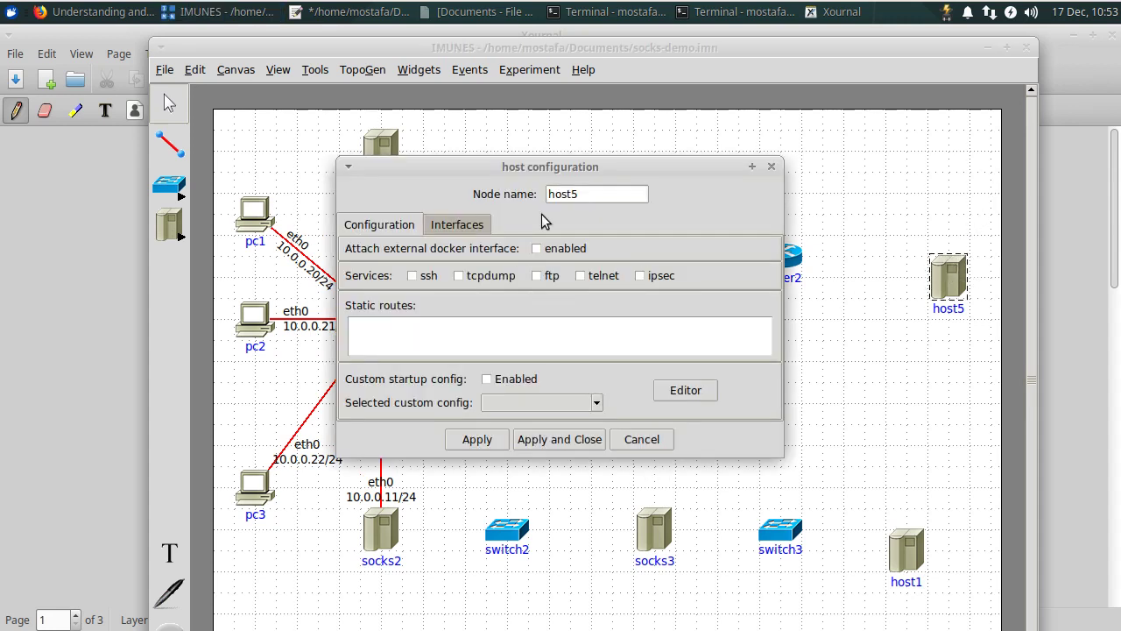
{"action": "left_click_drag", "start_coordinate": [582, 200], "coordinate": [532, 202]}
{"action": "type", "text": "web1"}
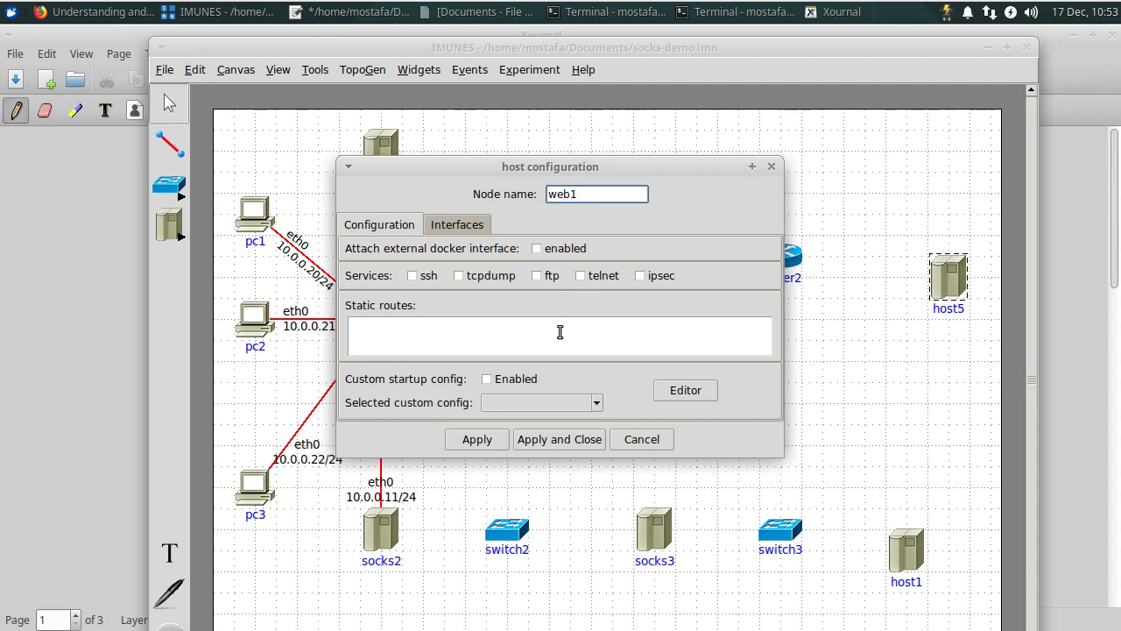
{"action": "left_click", "coordinate": [568, 442]}
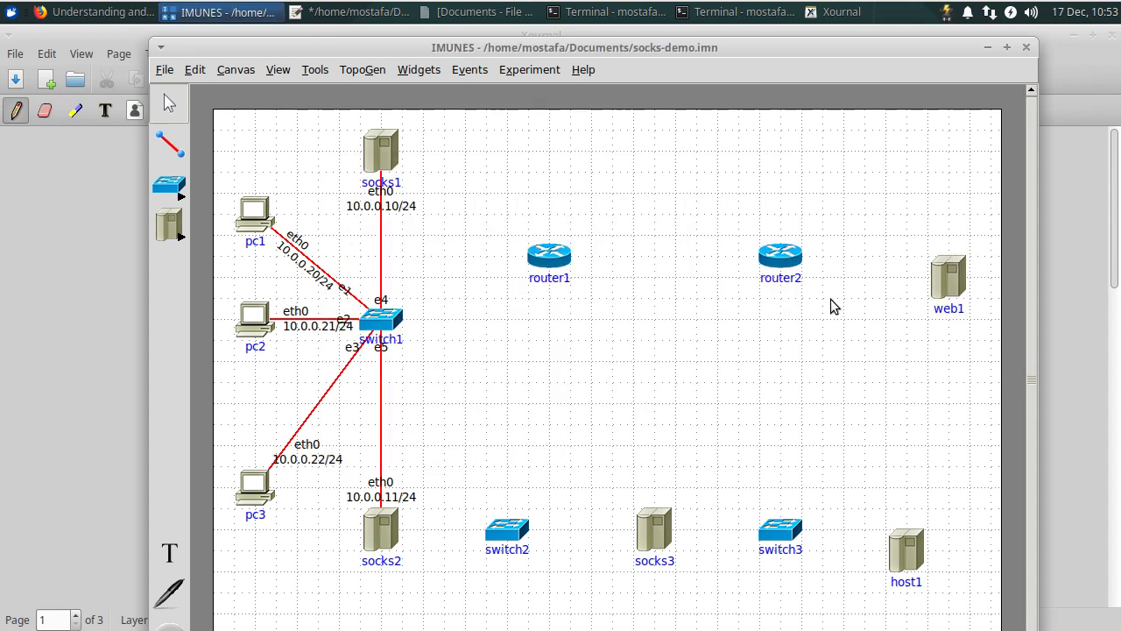
Link socks1 to router1, and move router1 right and slightly up to lengthen the link
{"action": "left_click", "coordinate": [179, 151]}
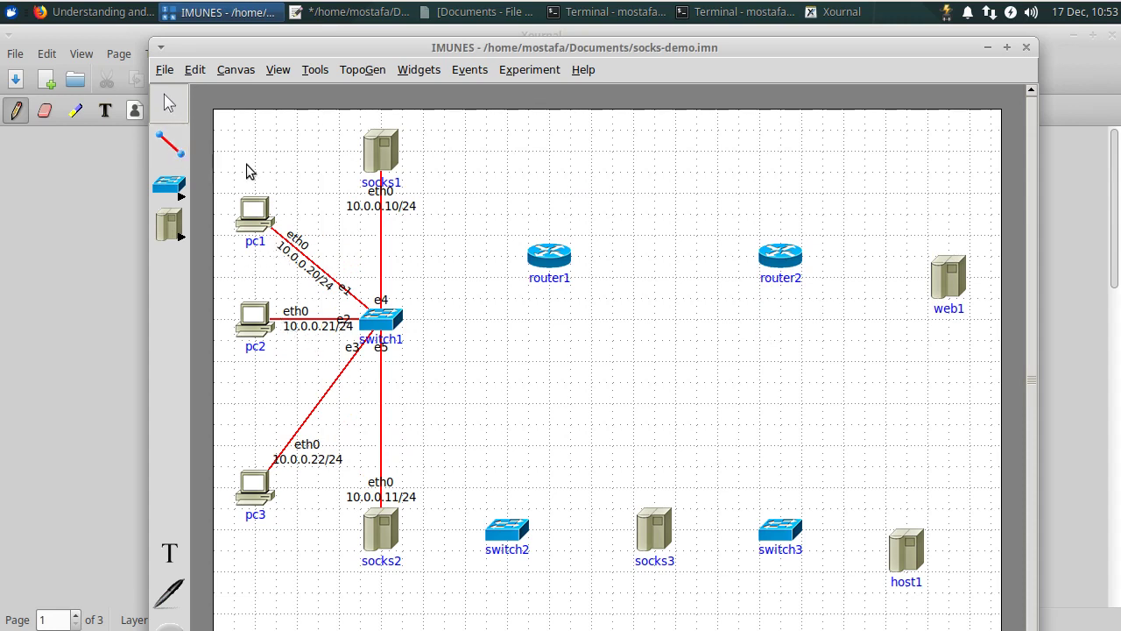
{"action": "left_click", "coordinate": [180, 153]}
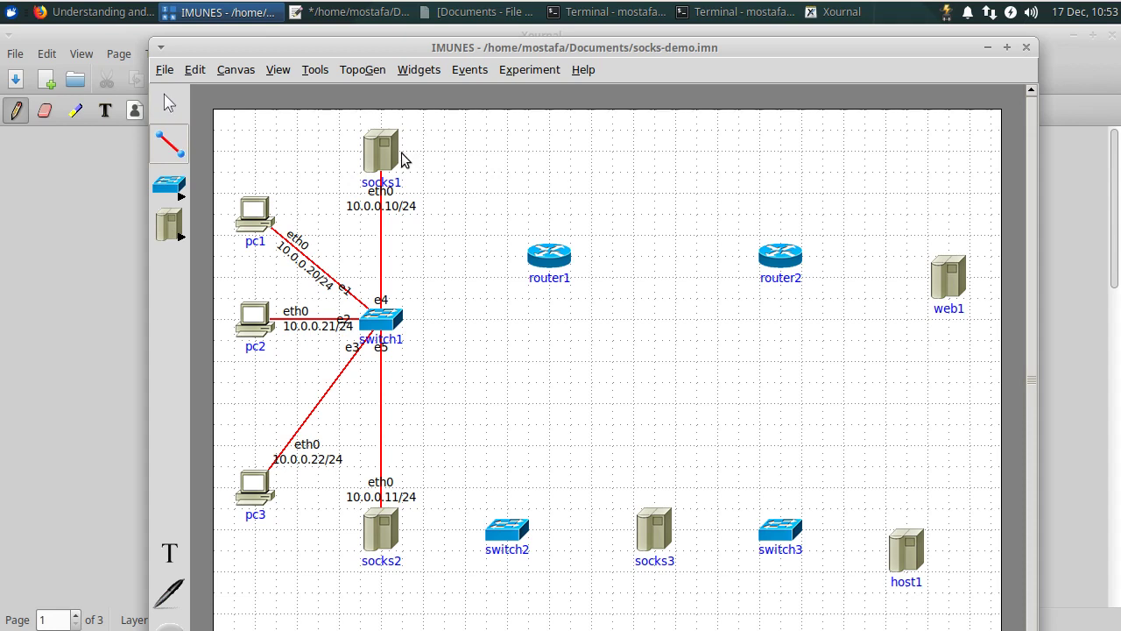
{"action": "left_click_drag", "start_coordinate": [391, 153], "coordinate": [545, 257]}
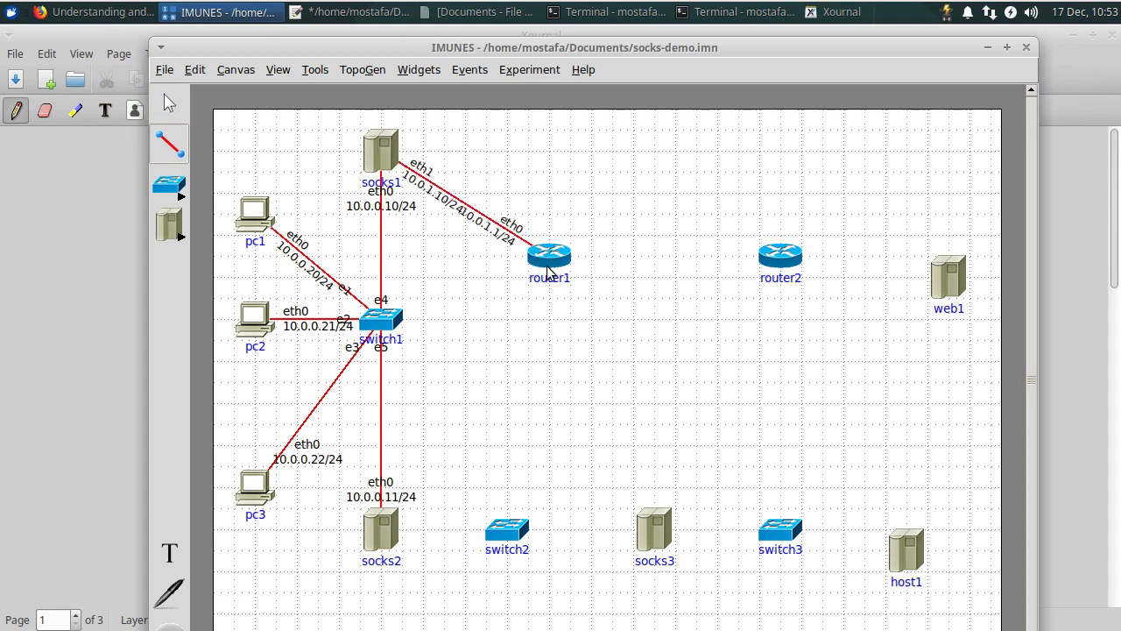
{"action": "left_click", "coordinate": [169, 103]}
{"action": "left_click_drag", "start_coordinate": [565, 254], "coordinate": [627, 231]}
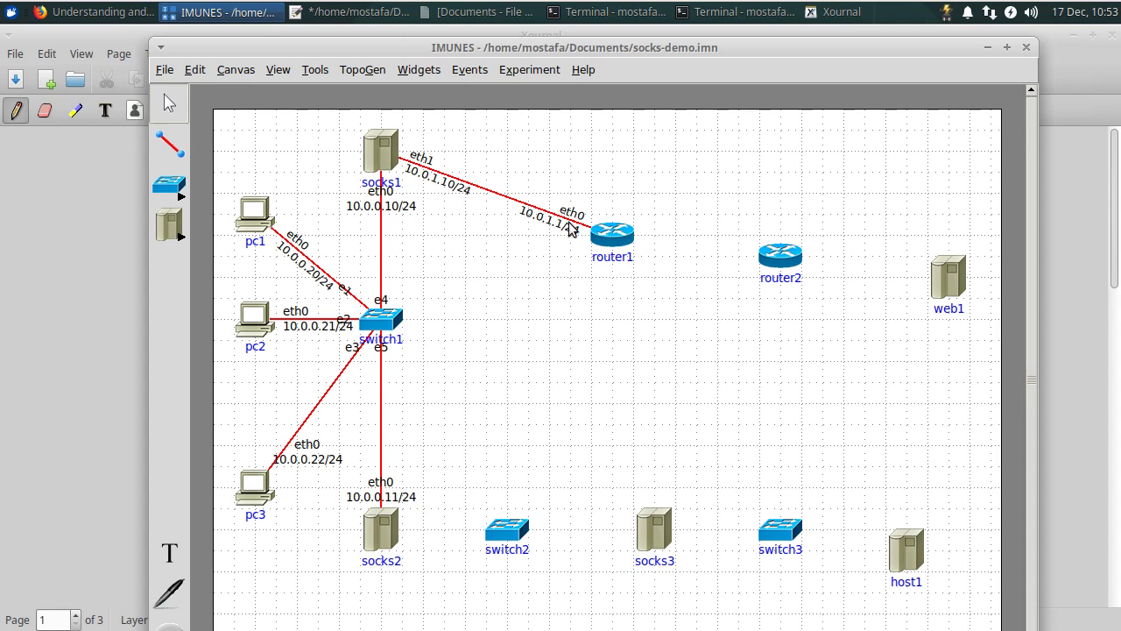
Link the lower row in sequence: socks2 to switch2, switch2 to socks3, socks3 to switch3, and switch3 to host1
{"action": "left_click", "coordinate": [169, 144]}
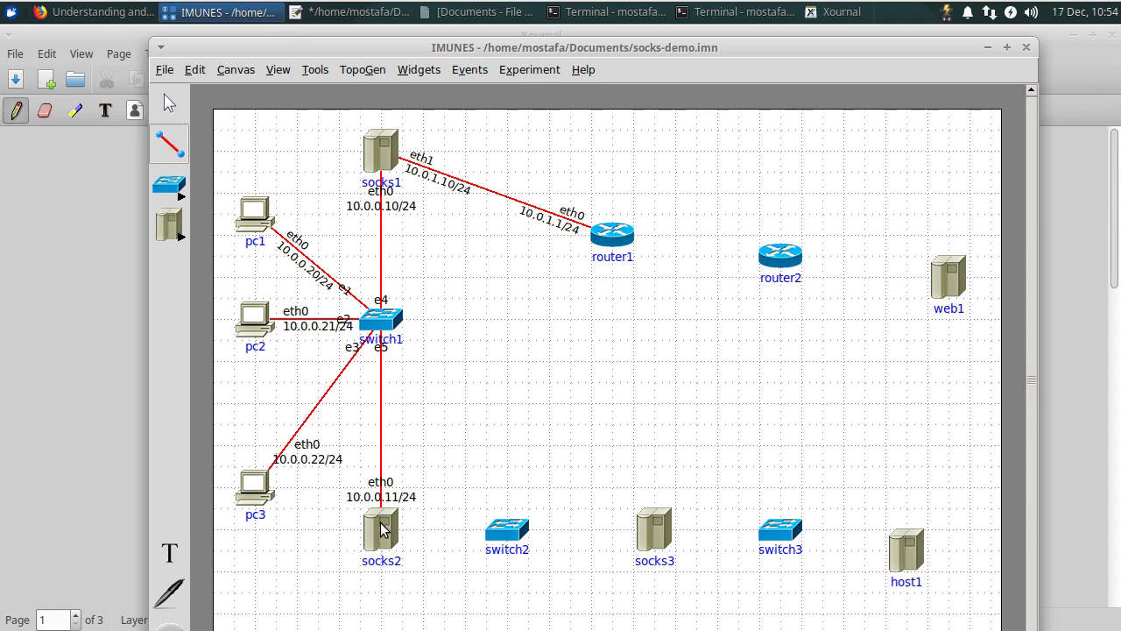
{"action": "mouse_move", "coordinate": [384, 529]}
{"action": "left_mouse_down"}
{"action": "mouse_move", "coordinate": [771, 530]}
{"action": "mouse_move", "coordinate": [915, 554]}
{"action": "left_mouse_up"}
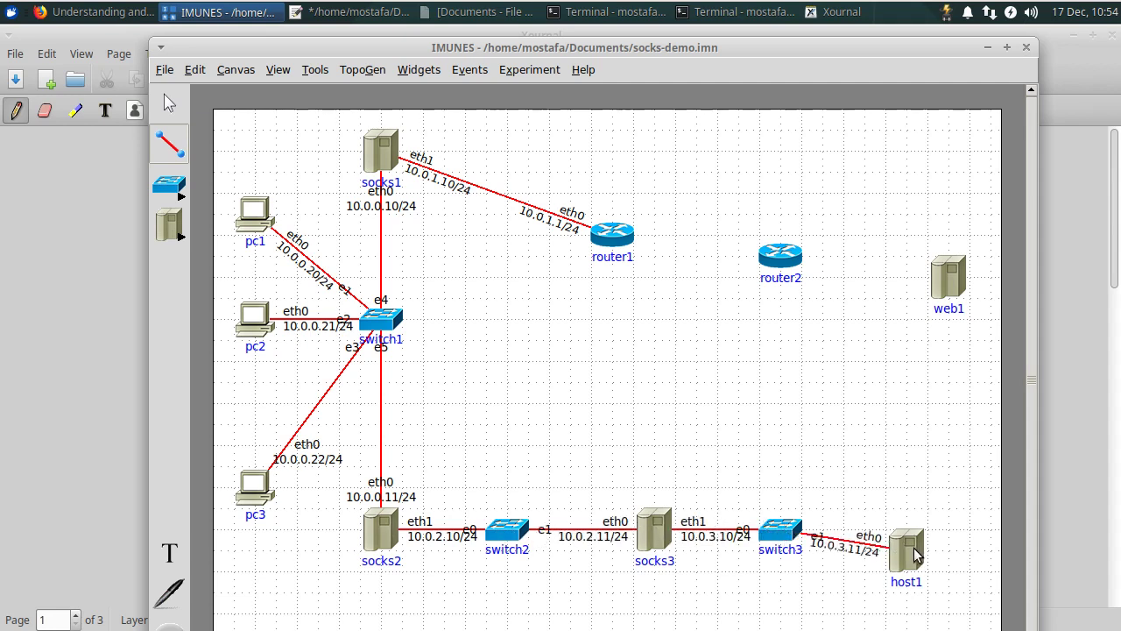
{"action": "left_click", "coordinate": [169, 102]}
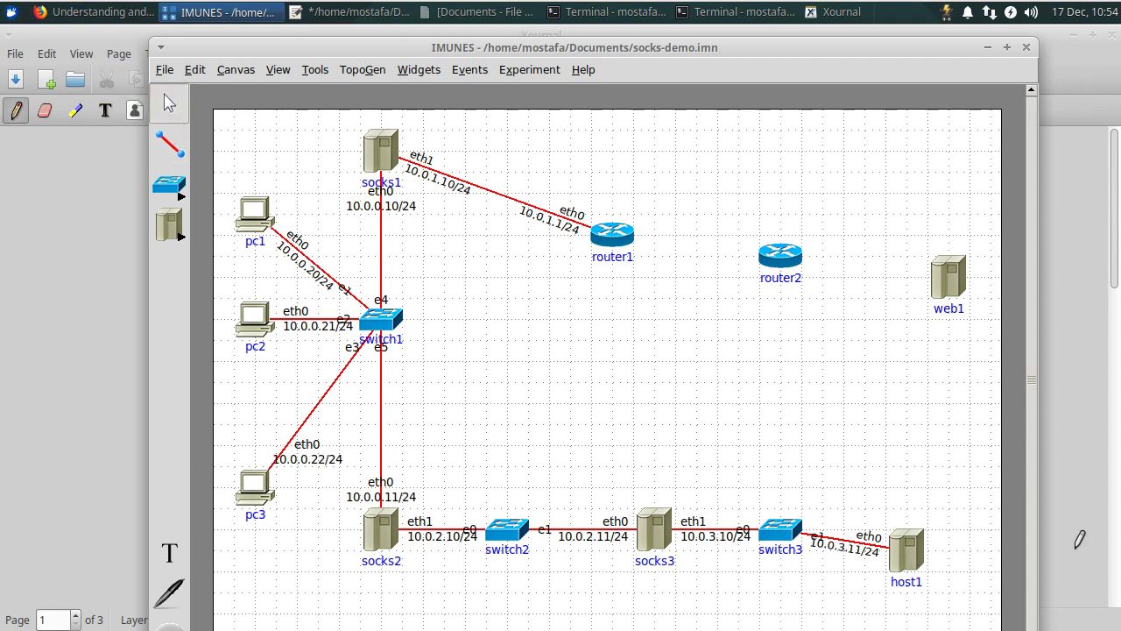
Align host1 with the lower row beneath web1, and shift switch3, socks3 and switch2 slightly right to even out the spacing
{"action": "left_click_drag", "start_coordinate": [910, 549], "coordinate": [952, 532]}
{"action": "left_click_drag", "start_coordinate": [788, 535], "coordinate": [809, 535]}
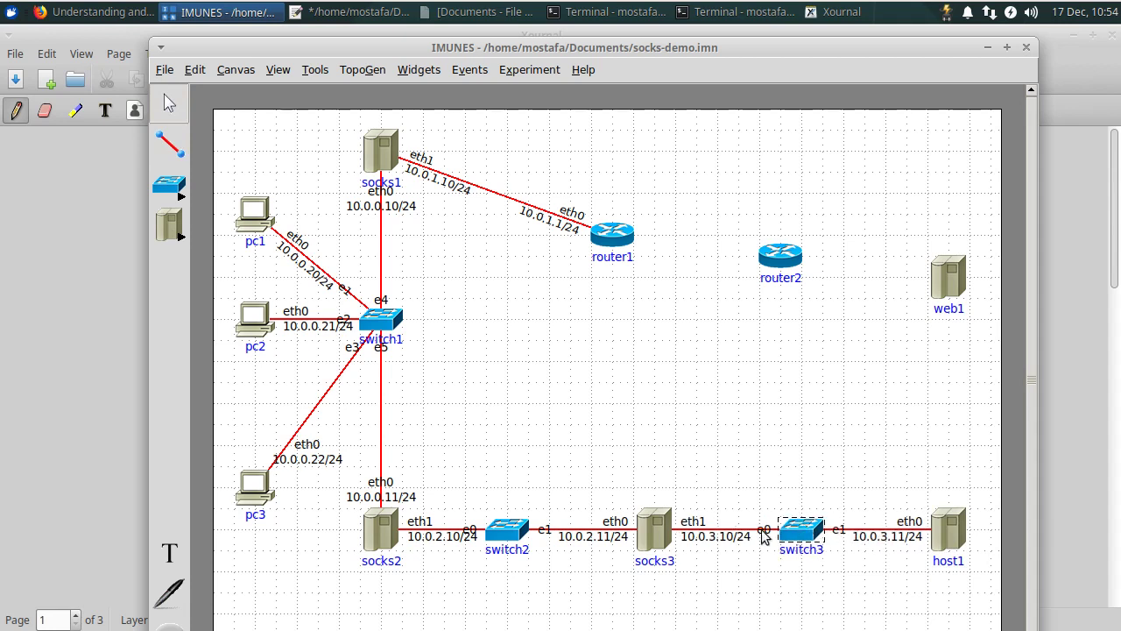
{"action": "left_click_drag", "start_coordinate": [650, 533], "coordinate": [671, 532]}
{"action": "left_click_drag", "start_coordinate": [525, 524], "coordinate": [545, 522]}
{"action": "left_click", "coordinate": [555, 481]}
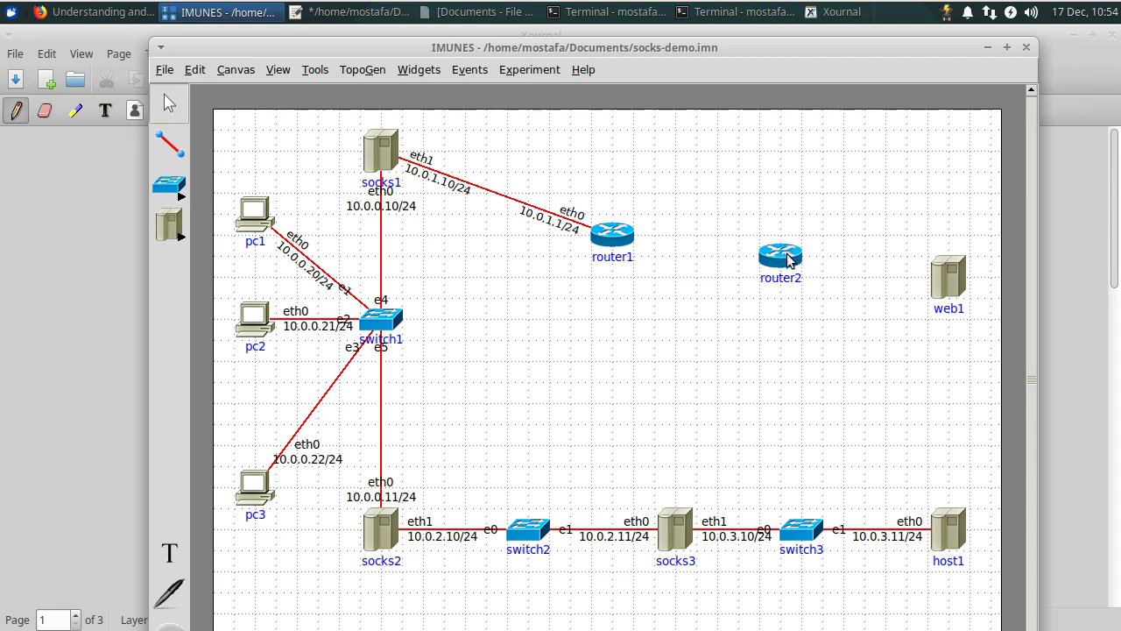
Link router1 to router2, and place router2 above and to the right of router1, level with socks1
{"action": "left_click_drag", "start_coordinate": [788, 256], "coordinate": [788, 277]}
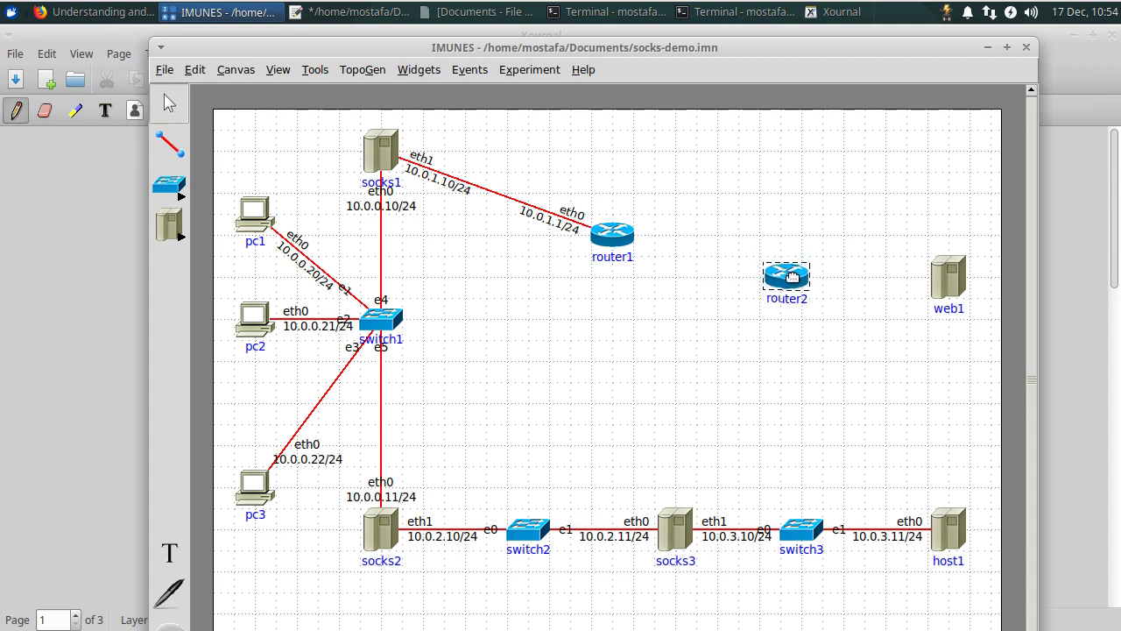
{"action": "left_click", "coordinate": [165, 156]}
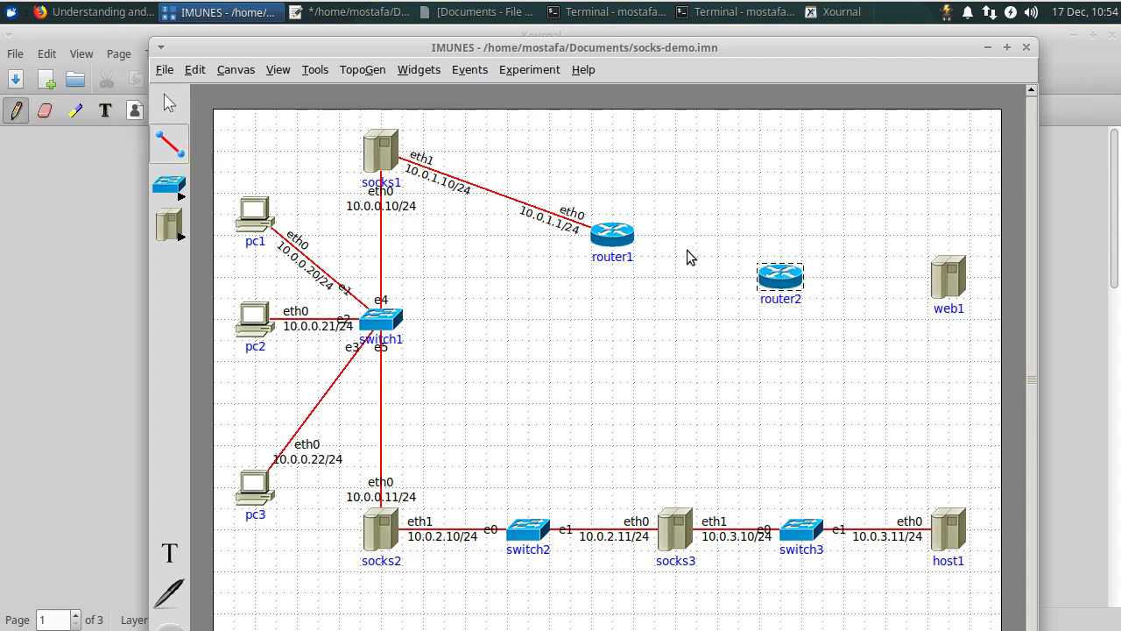
{"action": "left_click_drag", "start_coordinate": [625, 243], "coordinate": [781, 277]}
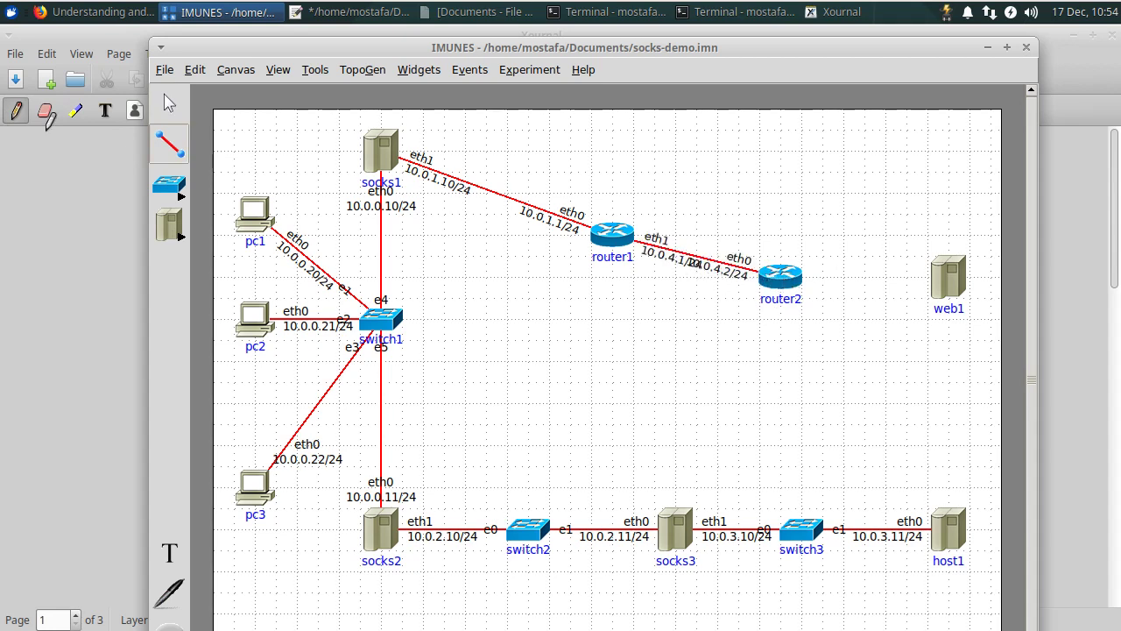
{"action": "left_click", "coordinate": [169, 103]}
{"action": "left_click_drag", "start_coordinate": [785, 280], "coordinate": [819, 143]}
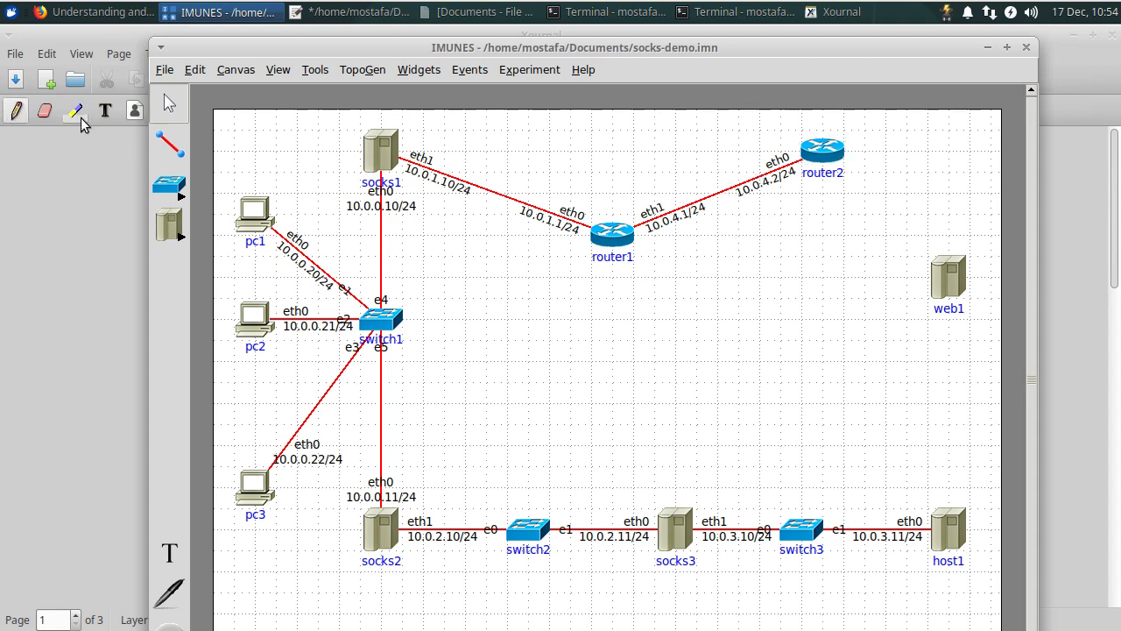
Link router2 to the web1 host
{"action": "left_click", "coordinate": [169, 141]}
{"action": "left_click", "coordinate": [169, 142]}
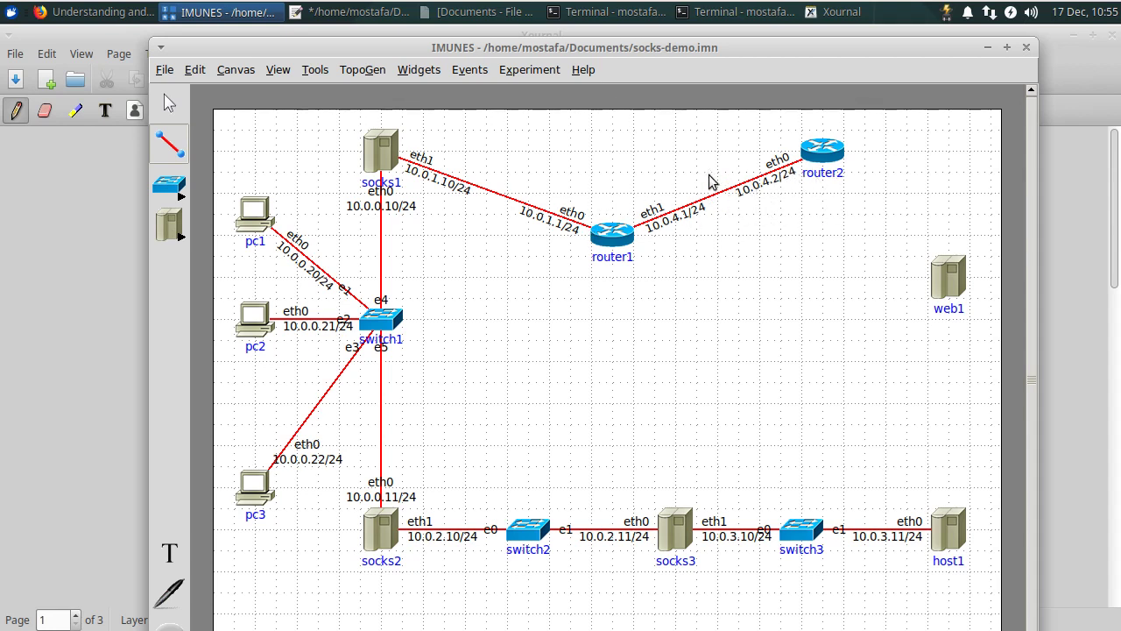
{"action": "left_click_drag", "start_coordinate": [838, 181], "coordinate": [950, 270]}
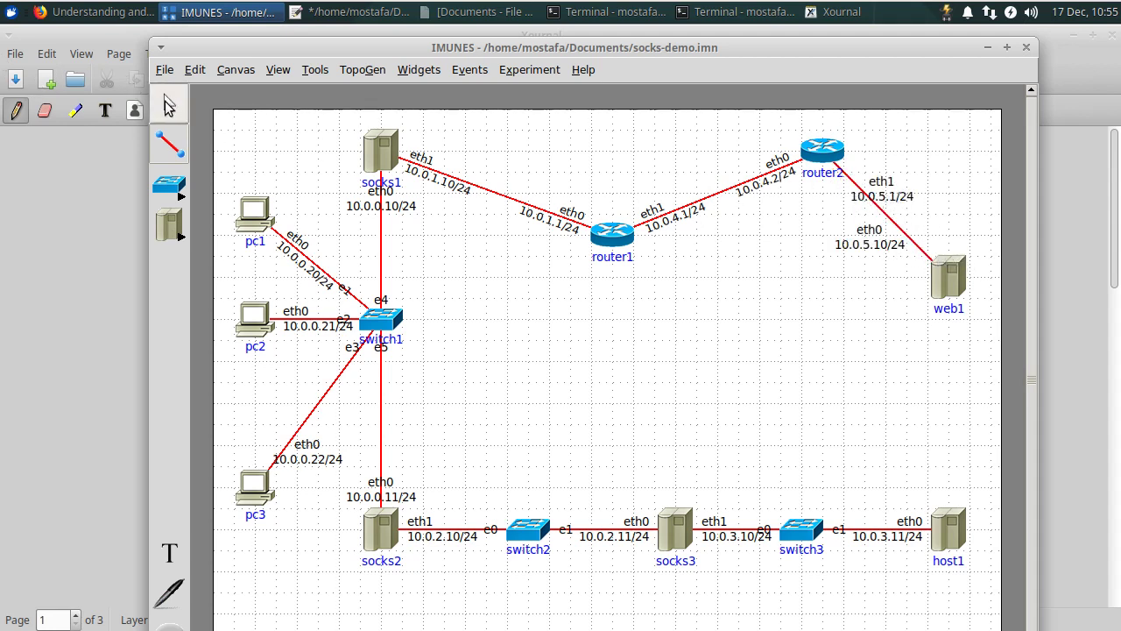
{"action": "left_click", "coordinate": [169, 105]}
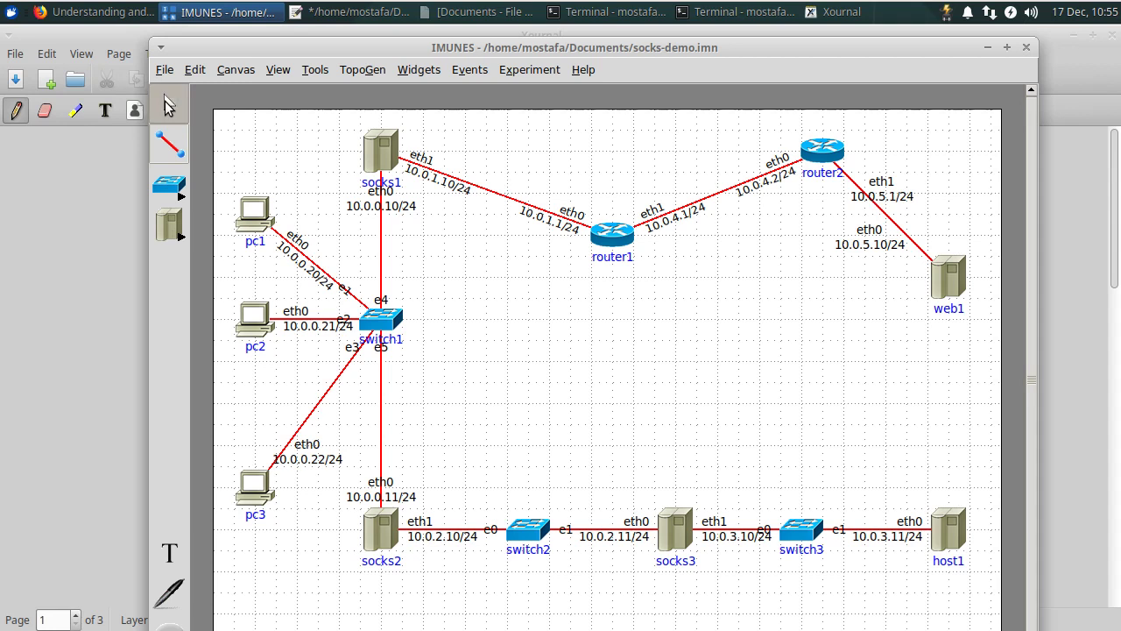
Set the IPv4 address of router2's eth1 interface to 1.2.3.1/24 and apply the change
{"action": "right_click", "coordinate": [831, 155]}
{"action": "left_click", "coordinate": [869, 179]}
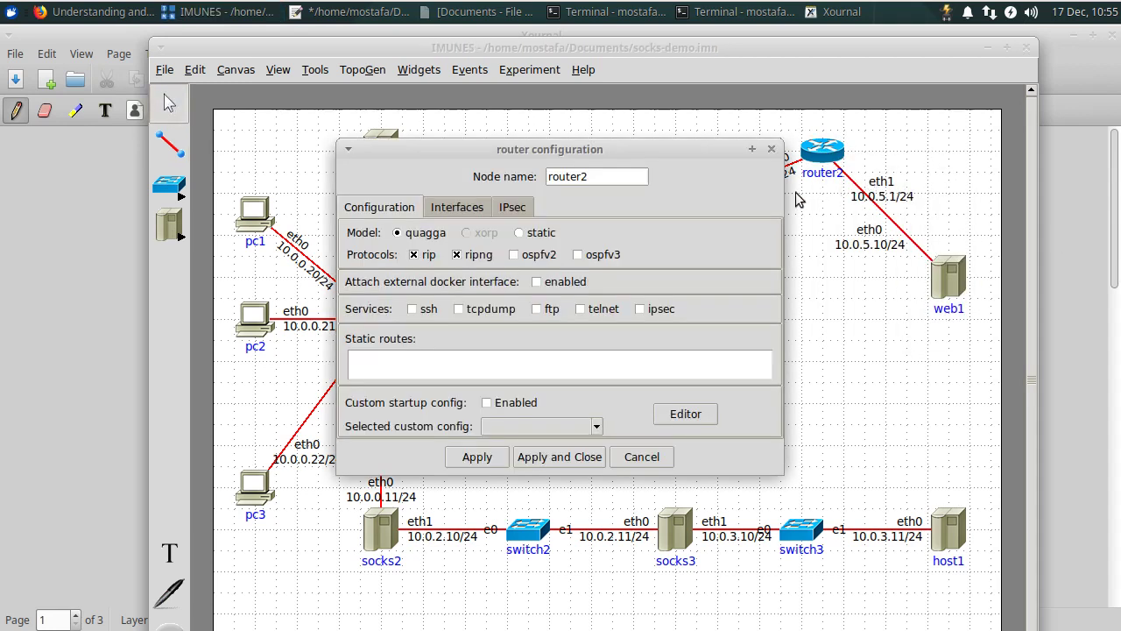
{"action": "left_click", "coordinate": [476, 210]}
{"action": "left_click", "coordinate": [436, 288]}
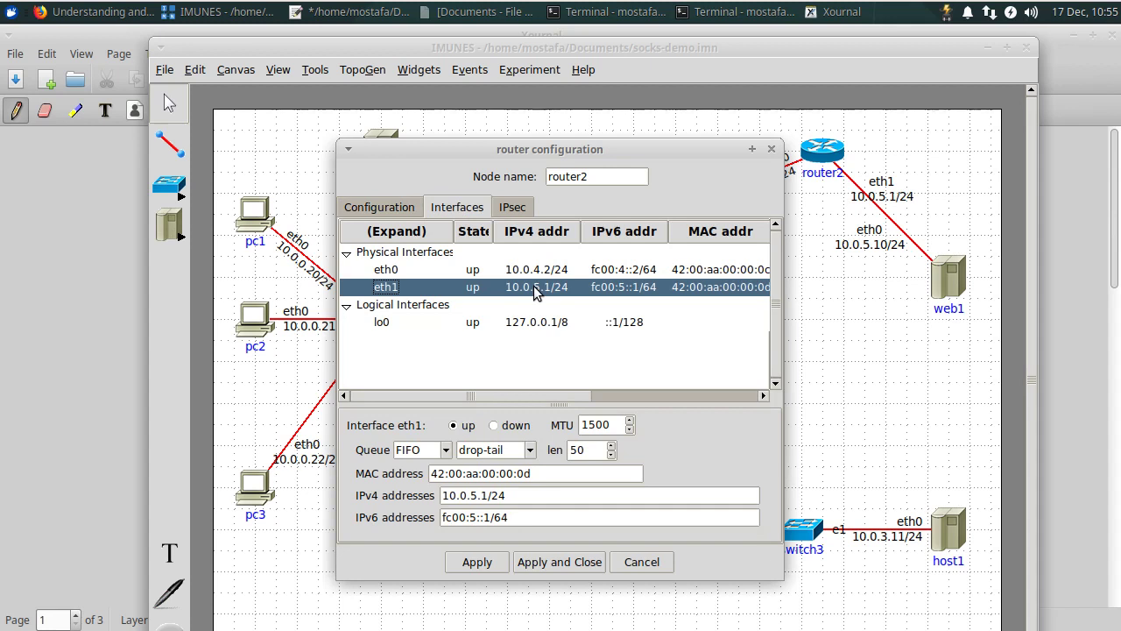
{"action": "left_click_drag", "start_coordinate": [487, 495], "coordinate": [441, 495]}
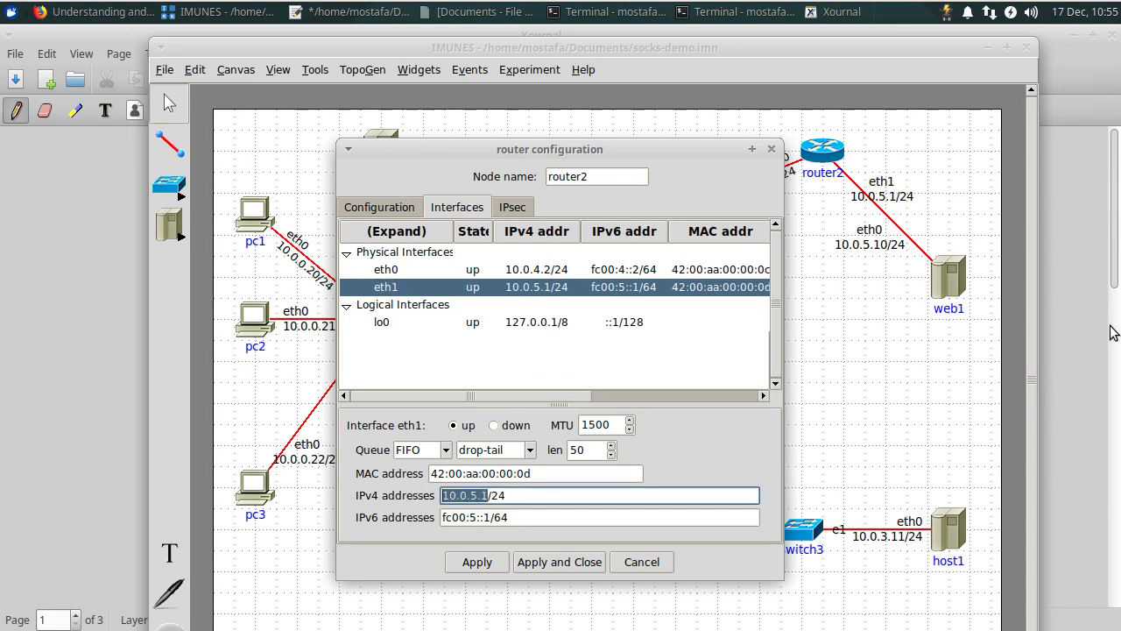
{"action": "type", "text": "1.2.3"}
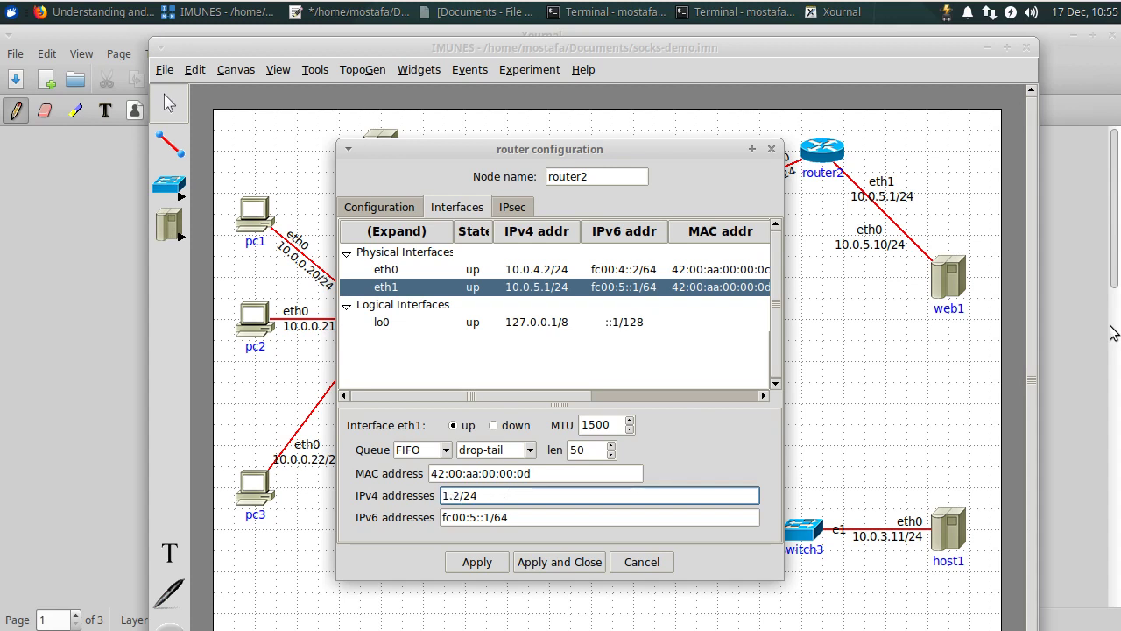
{"action": "type", "text": ".1"}
{"action": "left_click", "coordinate": [574, 564]}
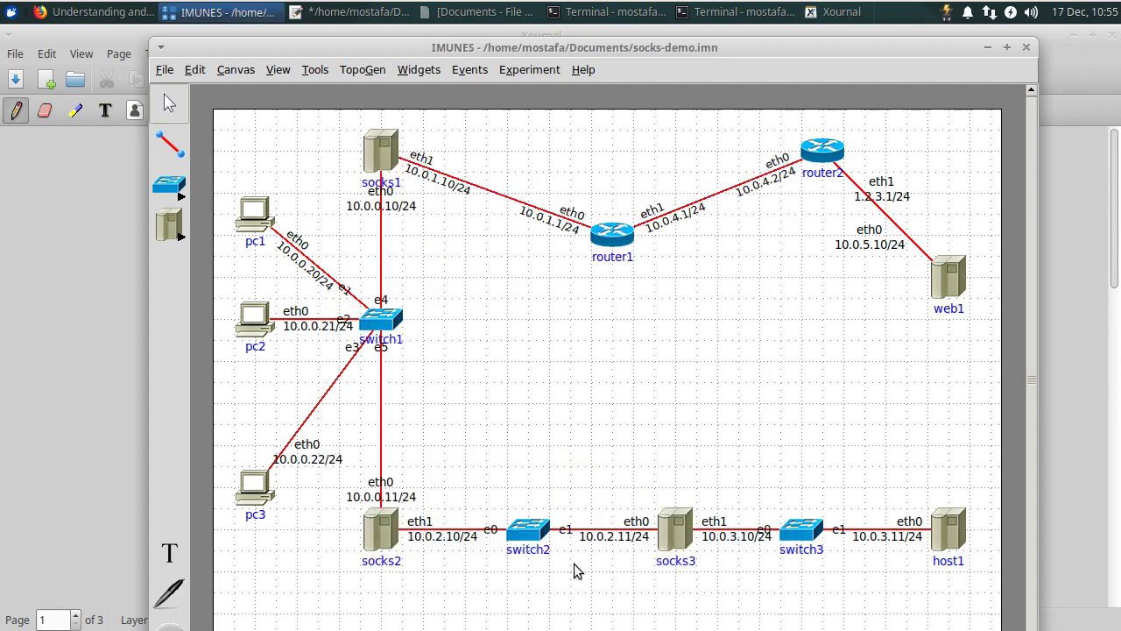
Set the IPv4 address of web1's eth0 interface to 1.2.3.10/24, and save the topology
{"action": "right_click", "coordinate": [948, 279]}
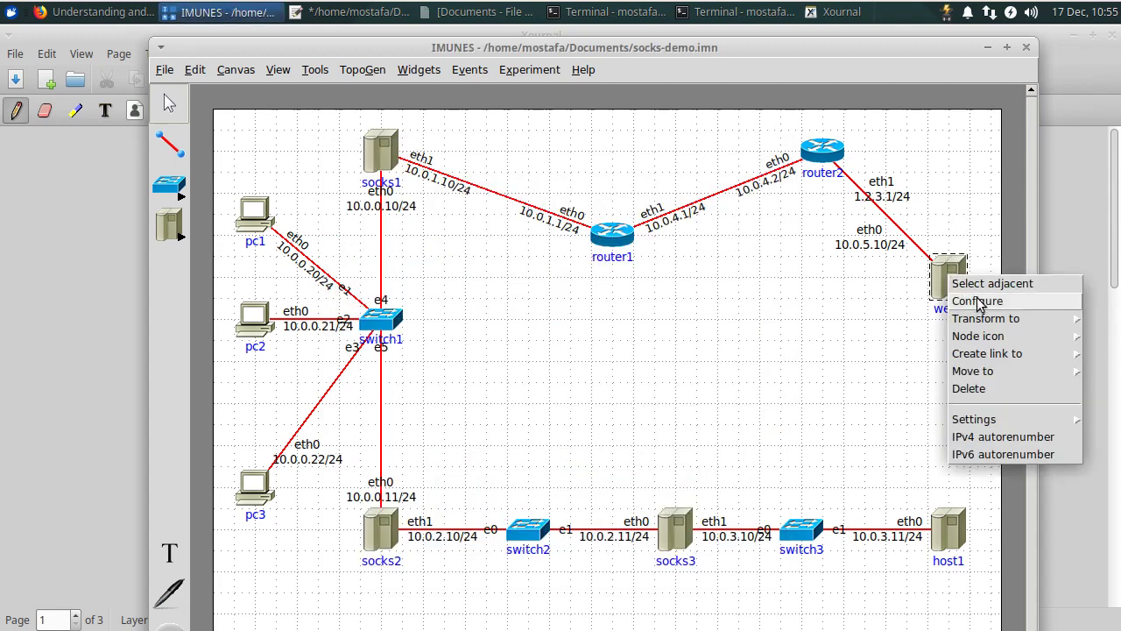
{"action": "left_click", "coordinate": [977, 300]}
{"action": "left_click", "coordinate": [456, 226]}
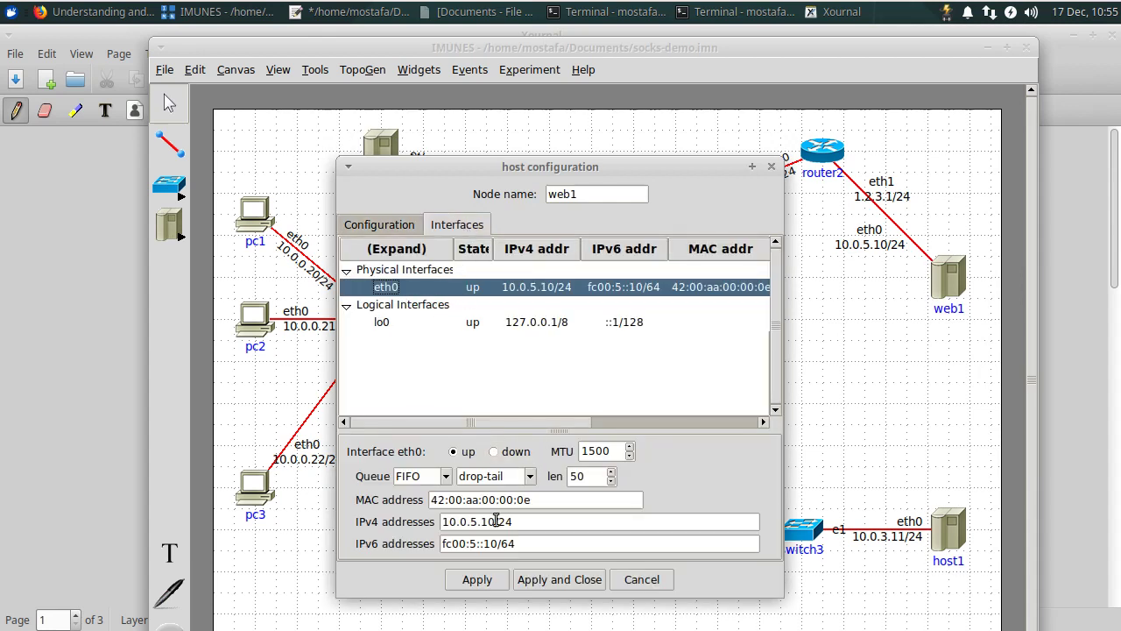
{"action": "left_click_drag", "start_coordinate": [476, 521], "coordinate": [403, 522]}
{"action": "type", "text": "1.2."}
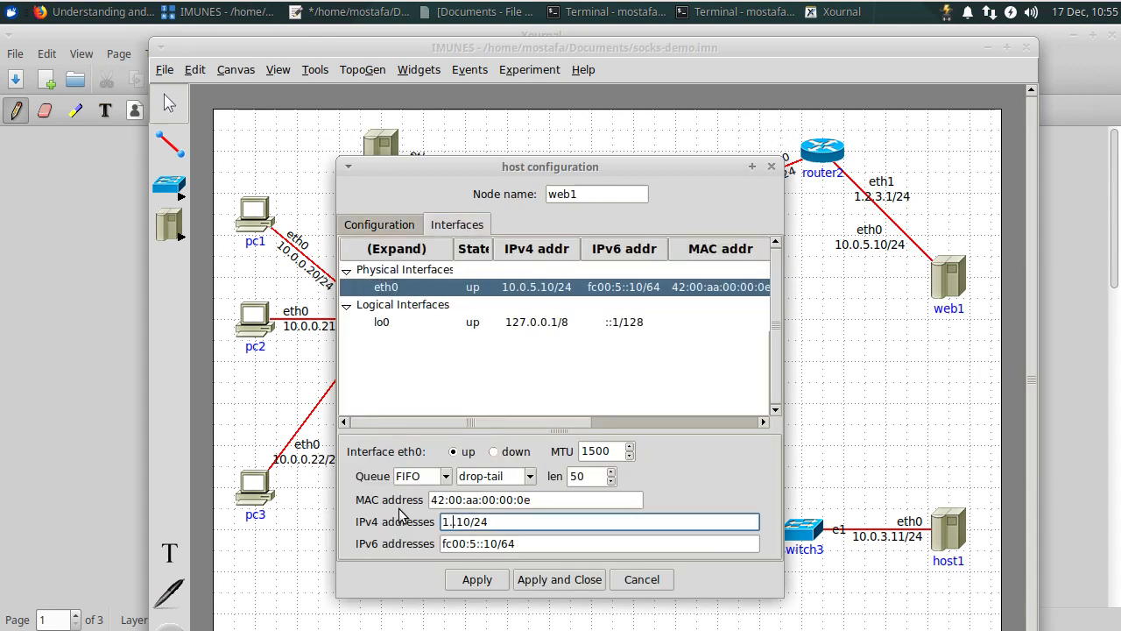
{"action": "type", "text": "3"}
{"action": "left_click", "coordinate": [569, 580]}
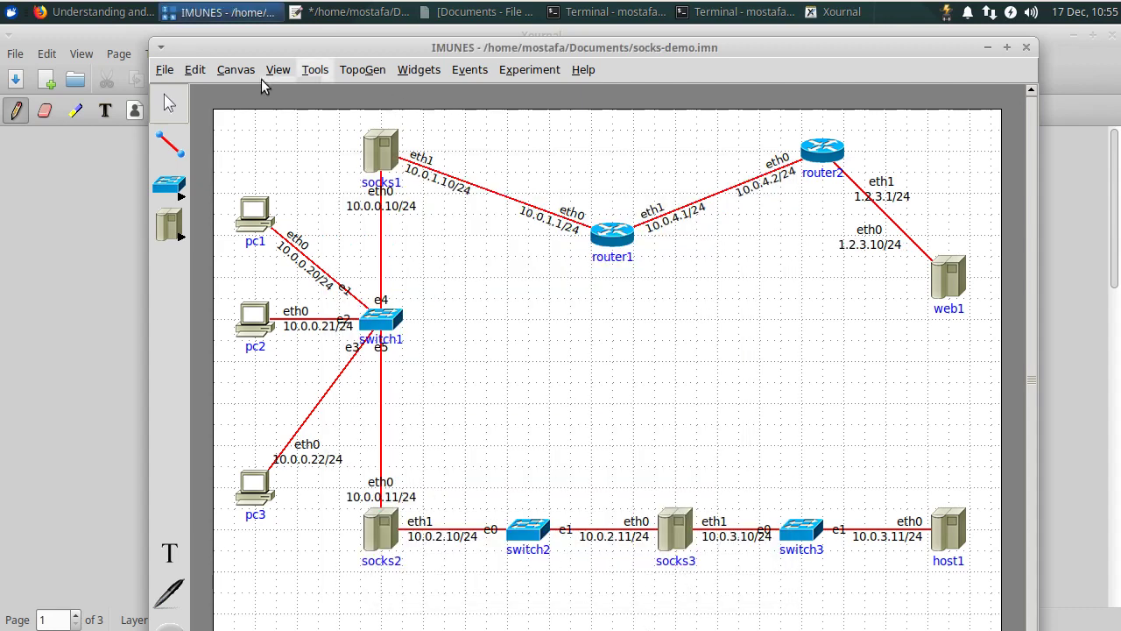
{"action": "left_click", "coordinate": [163, 70]}
{"action": "left_click", "coordinate": [184, 129]}
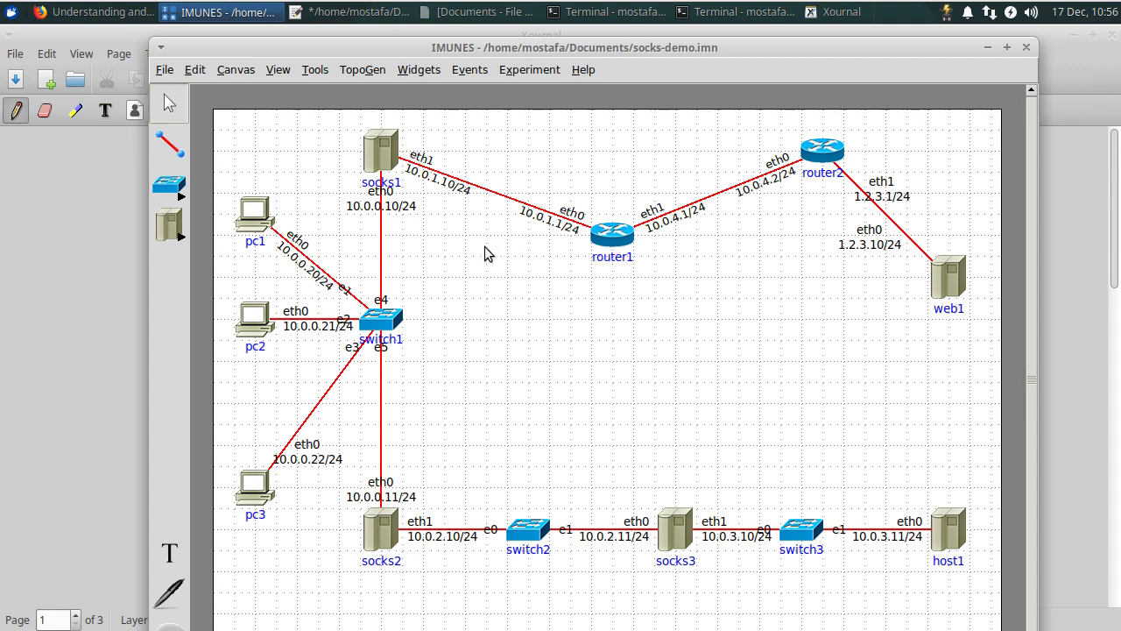
{"action": "right_click", "coordinate": [952, 280]}
{"action": "left_click", "coordinate": [826, 275]}
{"action": "right_click", "coordinate": [954, 282]}
{"action": "left_click", "coordinate": [724, 256]}
{"action": "right_click", "coordinate": [955, 276]}
{"action": "left_click", "coordinate": [988, 298]}
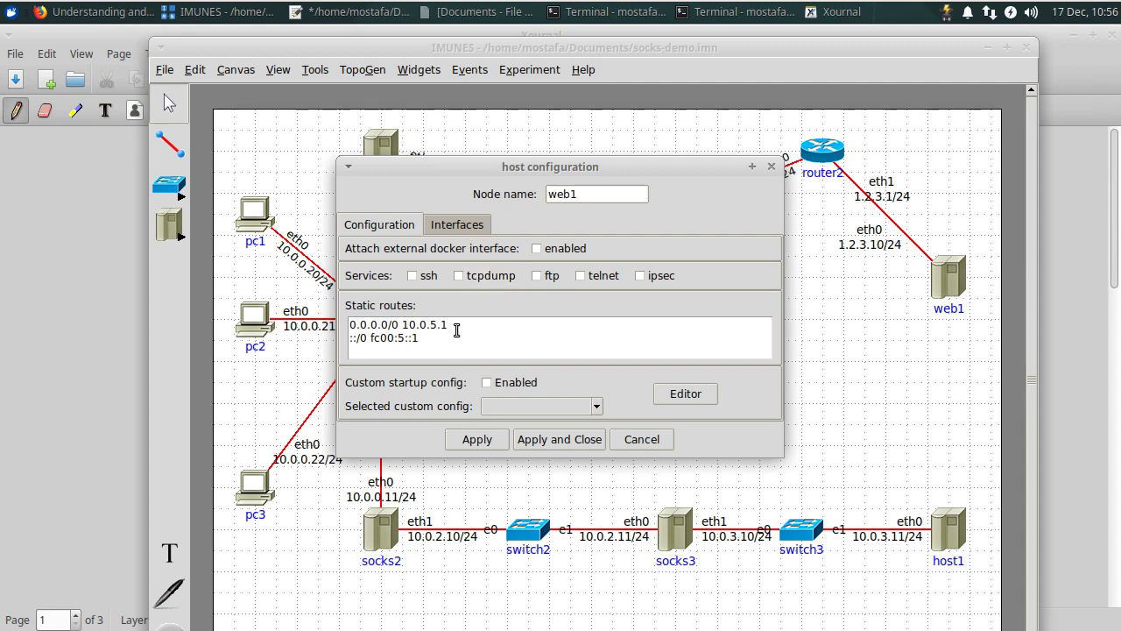
{"action": "left_click", "coordinate": [770, 165]}
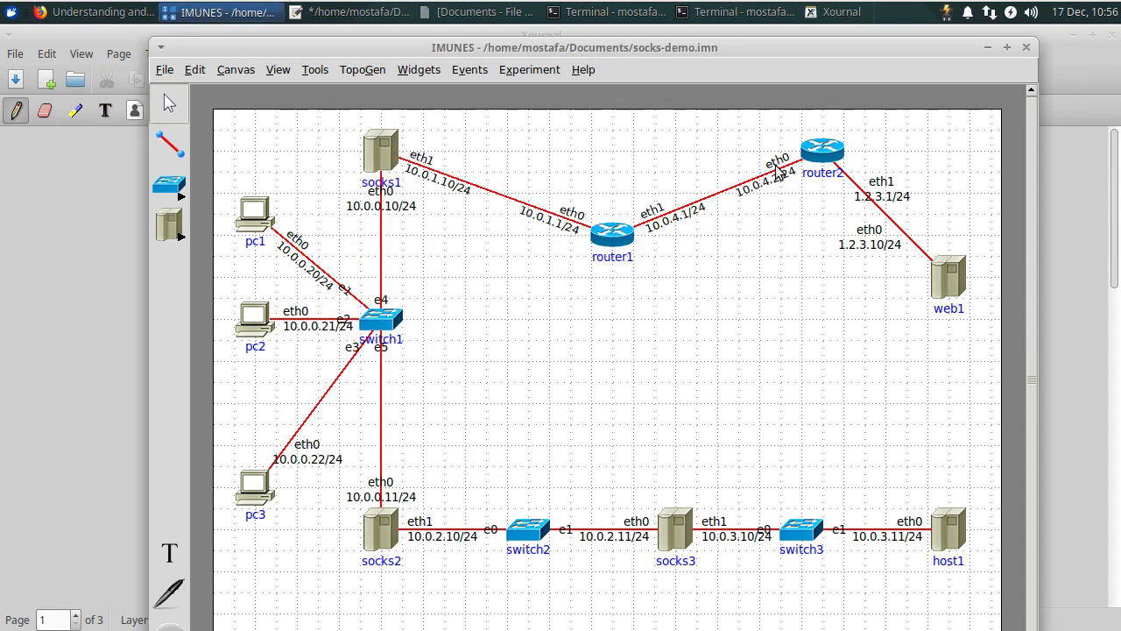
Change the gateway of web1's IPv4 default static route to router2's eth1 address and apply the configuration
{"action": "right_click", "coordinate": [956, 278]}
{"action": "left_click", "coordinate": [972, 299]}
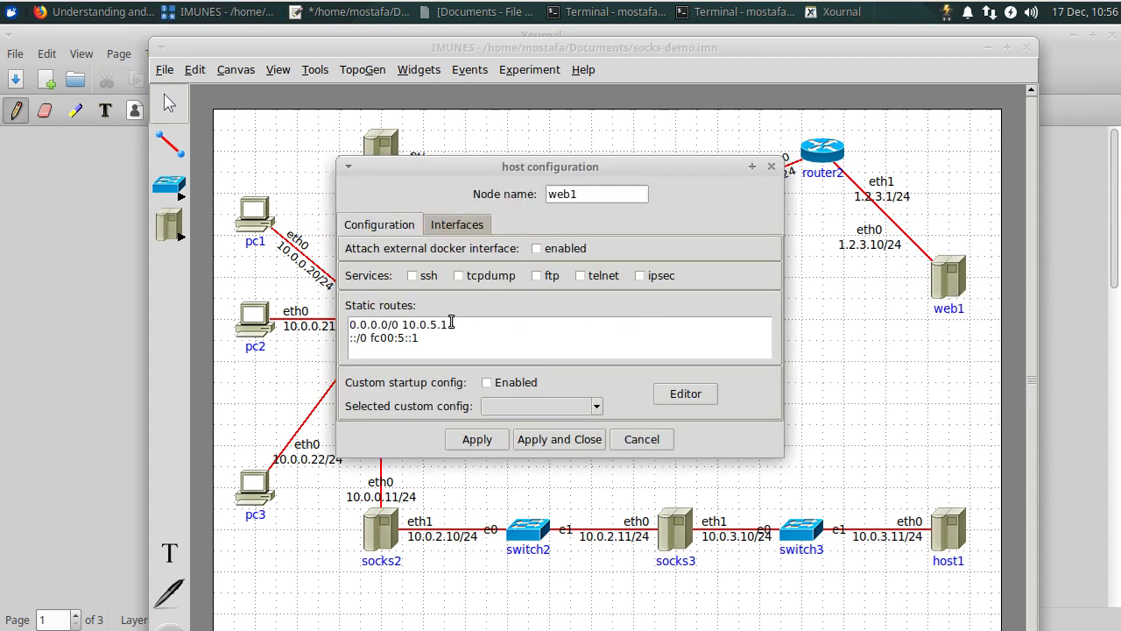
{"action": "double_click", "coordinate": [404, 325]}
{"action": "left_click", "coordinate": [453, 325]}
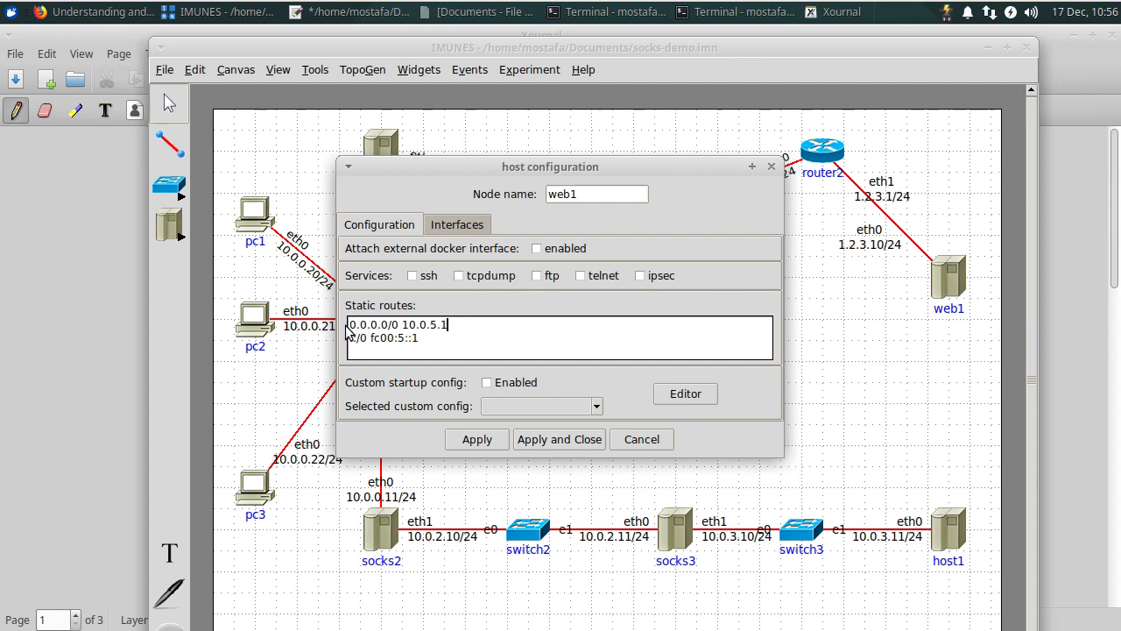
{"action": "left_click_drag", "start_coordinate": [350, 324], "coordinate": [389, 324]}
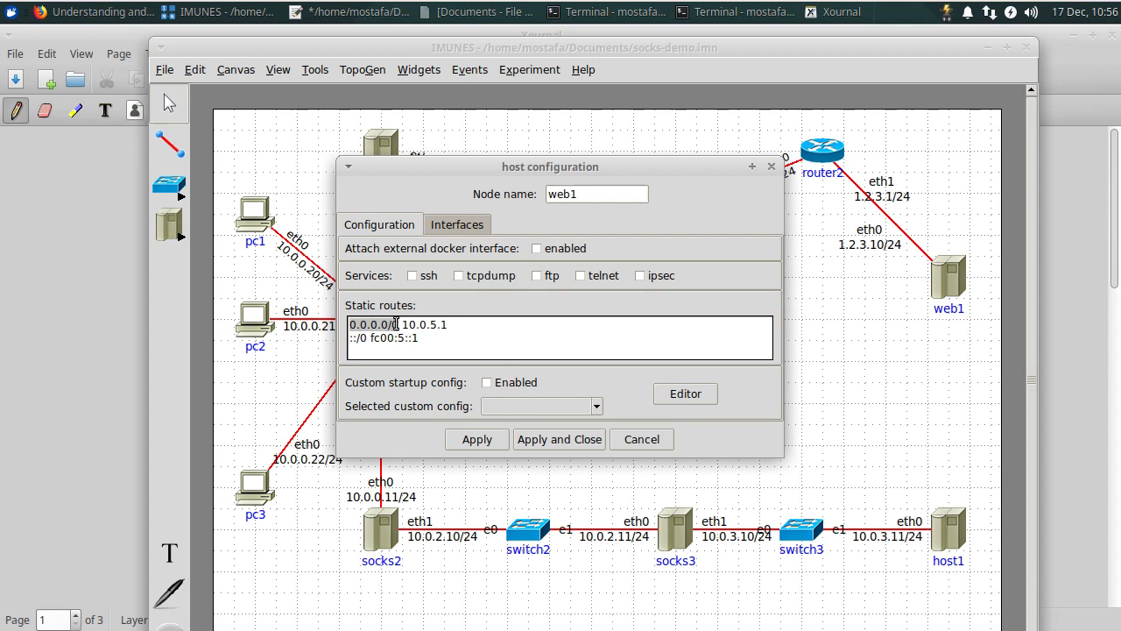
{"action": "left_click", "coordinate": [400, 324]}
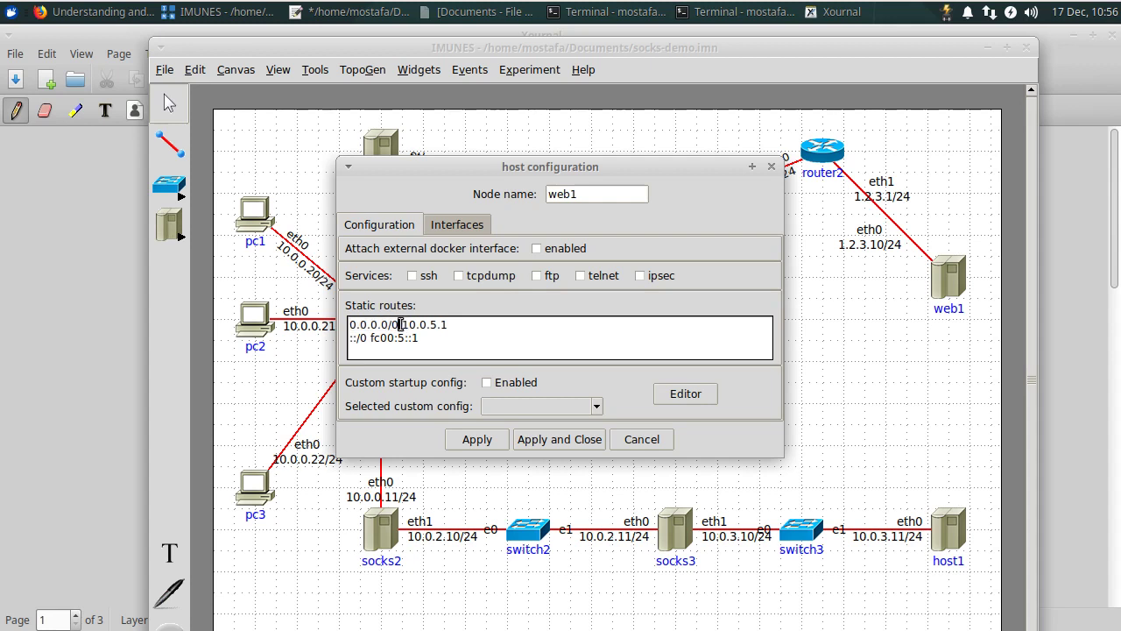
{"action": "left_click_drag", "start_coordinate": [400, 324], "coordinate": [348, 324]}
{"action": "left_click", "coordinate": [403, 324]}
{"action": "key", "text": "Delete"}
{"action": "key", "text": "Delete"}
{"action": "type", "text": ".2"}
{"action": "left_click", "coordinate": [570, 440]}
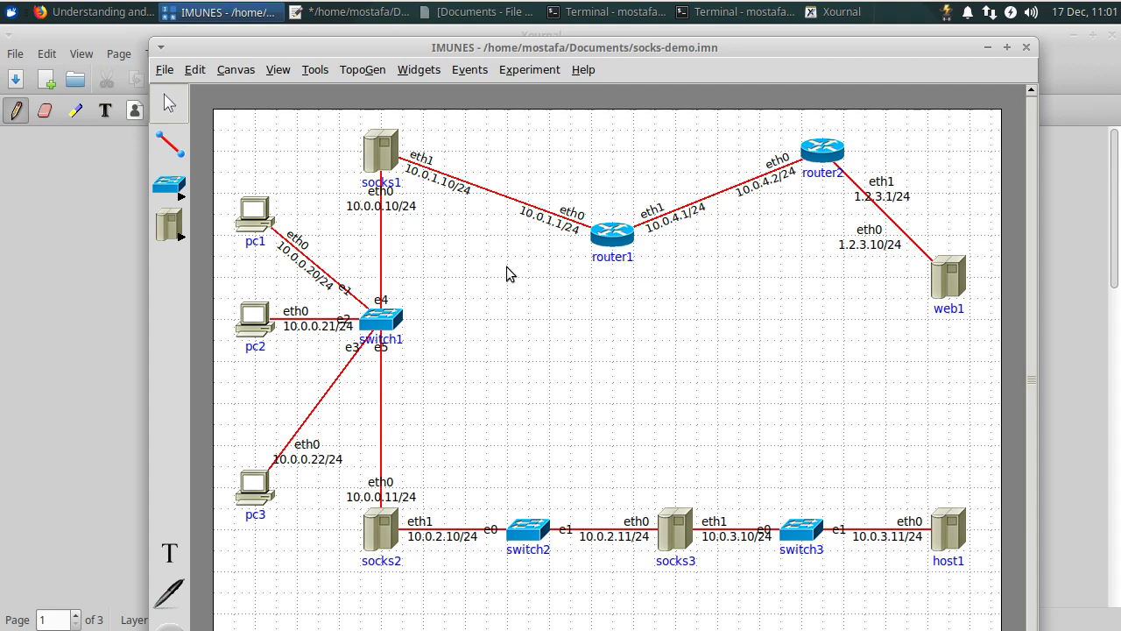
{"action": "mouse_move", "coordinate": [555, 45]}
{"action": "left_mouse_down"}
{"action": "mouse_move", "coordinate": [543, 35]}
{"action": "mouse_move", "coordinate": [554, 46]}
{"action": "left_mouse_up"}
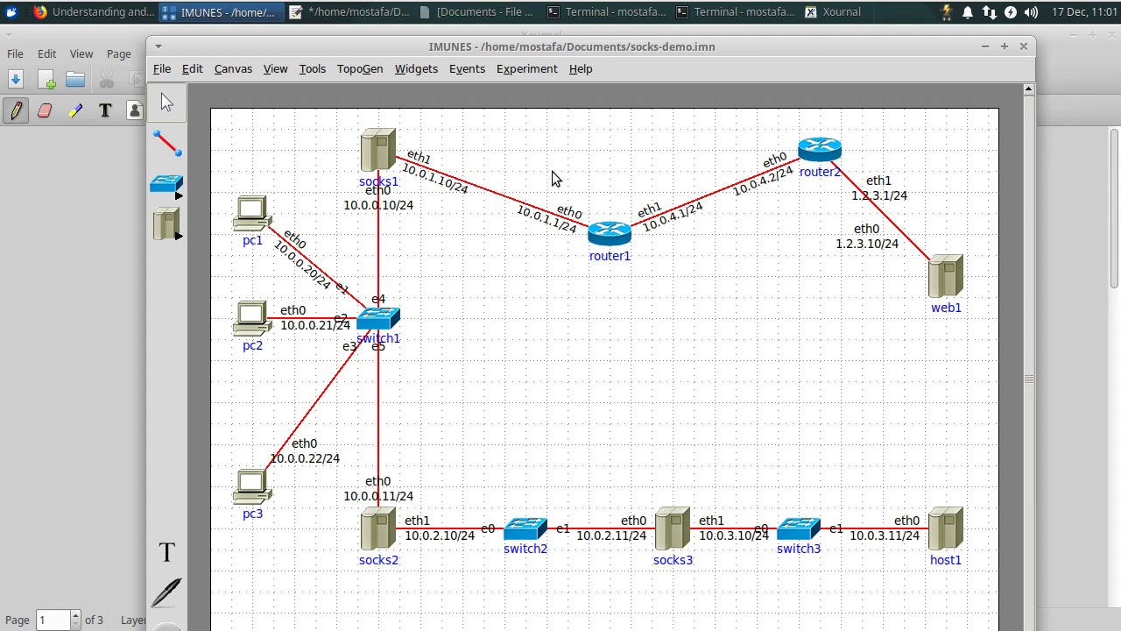
{"action": "left_click", "coordinate": [1005, 48]}
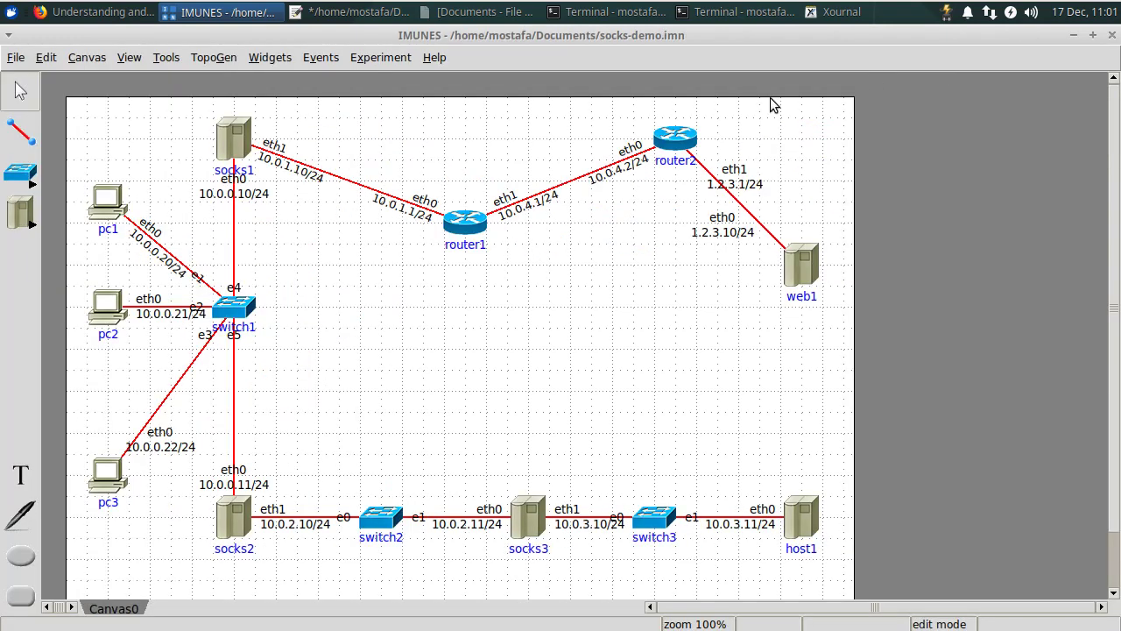
{"action": "left_click", "coordinate": [1093, 36]}
{"action": "left_click_drag", "start_coordinate": [509, 50], "coordinate": [502, 38]}
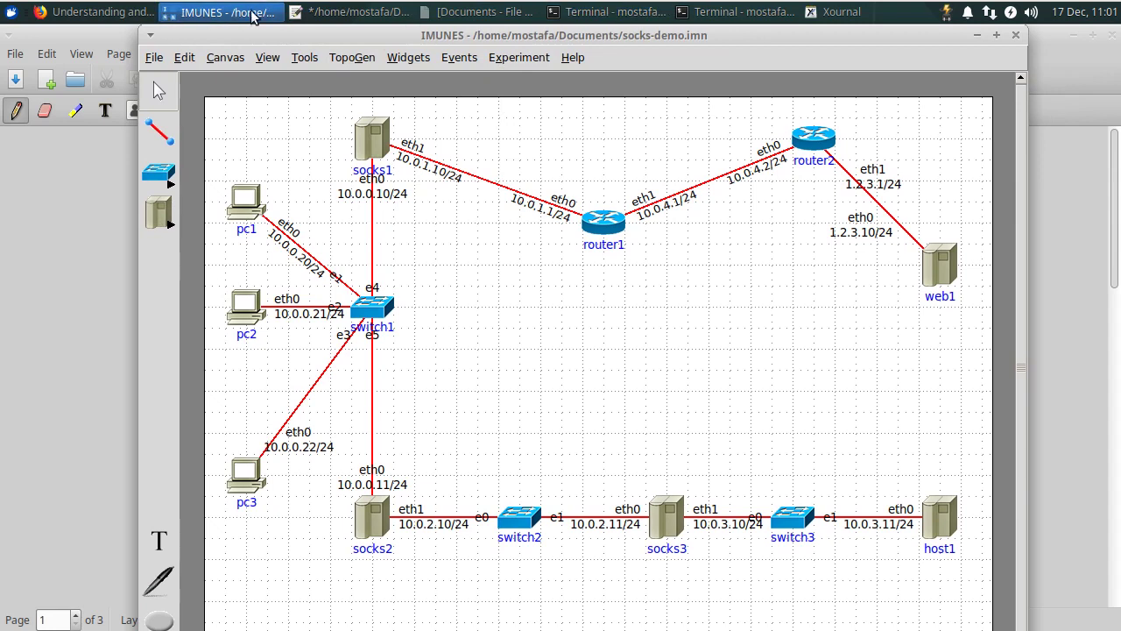
Switch to the Mousepad editor and examine the log output and internal address settings in socks1-danted.conf
{"action": "left_click", "coordinate": [314, 17]}
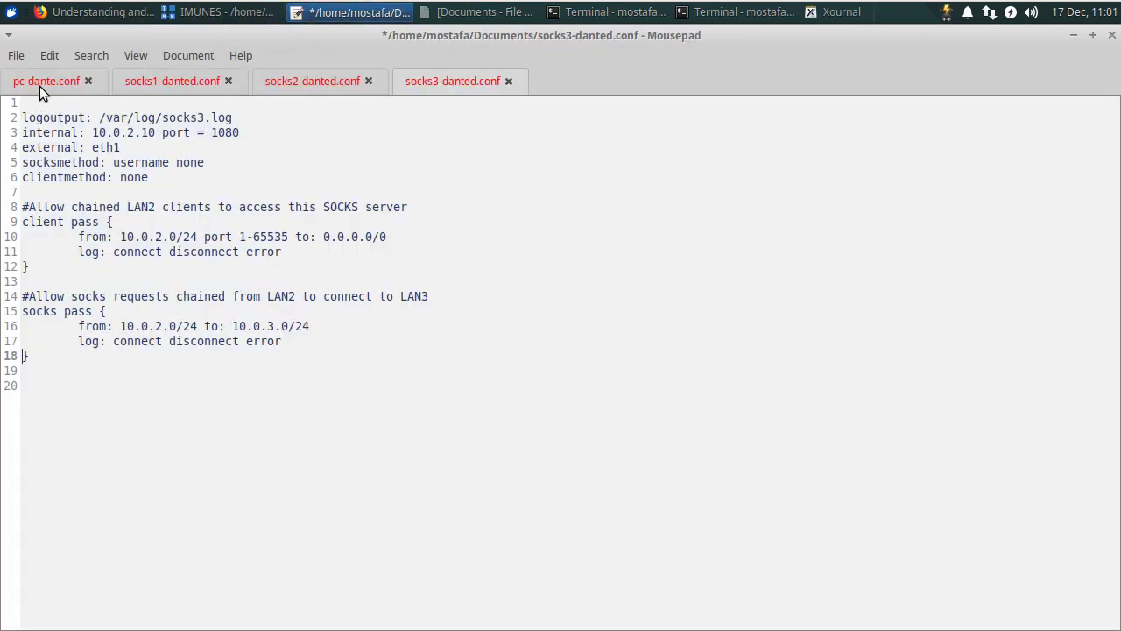
{"action": "left_click", "coordinate": [149, 79]}
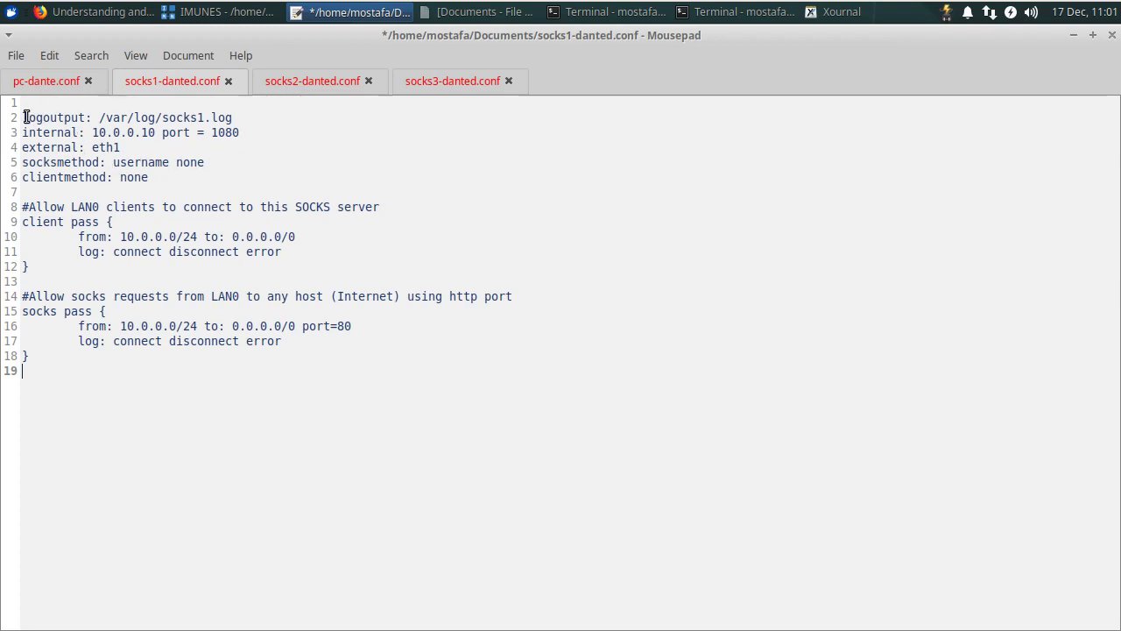
{"action": "mouse_move", "coordinate": [25, 117]}
{"action": "left_mouse_down"}
{"action": "mouse_move", "coordinate": [249, 118]}
{"action": "mouse_move", "coordinate": [25, 117]}
{"action": "left_mouse_up"}
{"action": "left_click", "coordinate": [188, 123]}
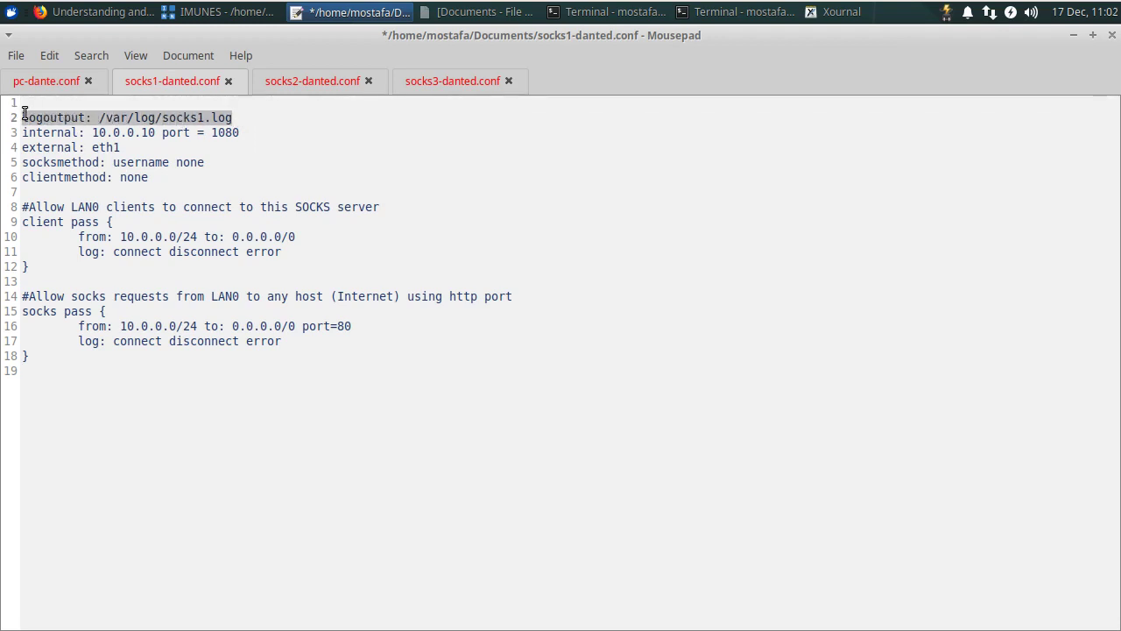
{"action": "left_click", "coordinate": [172, 142]}
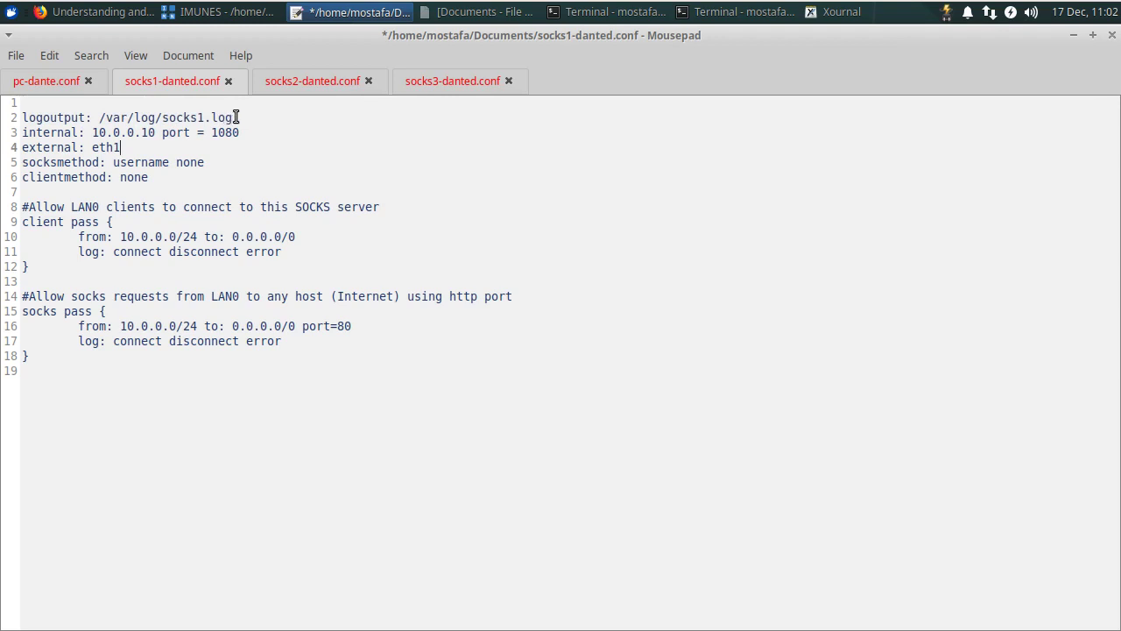
{"action": "left_click_drag", "start_coordinate": [23, 116], "coordinate": [102, 114]}
{"action": "left_click", "coordinate": [112, 116]}
{"action": "left_click", "coordinate": [80, 117]}
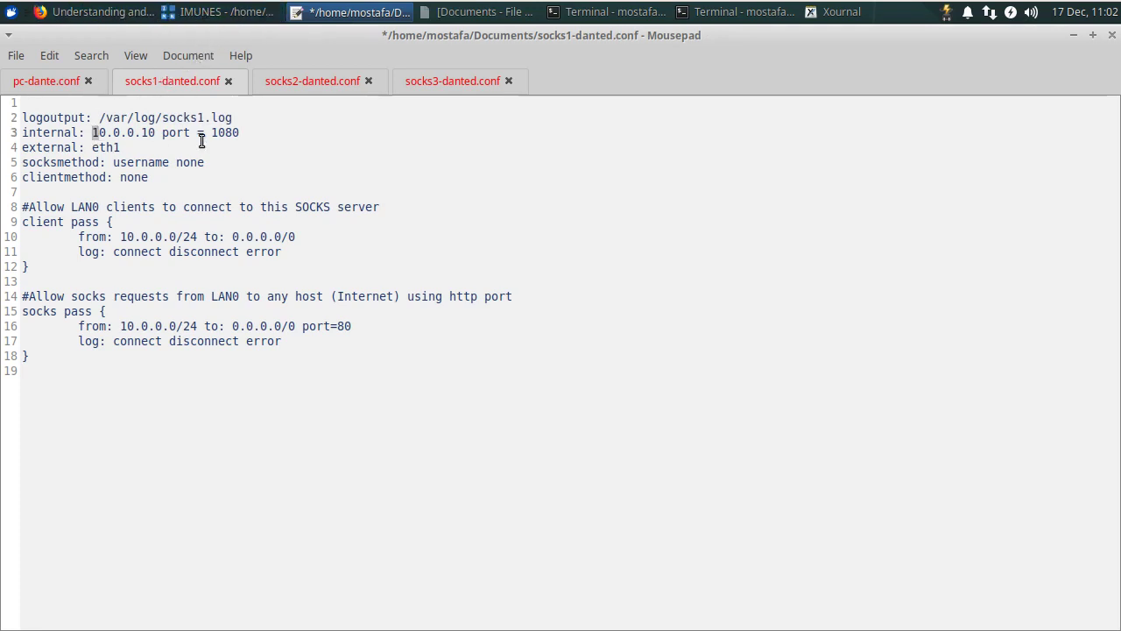
Arrange the windows side by side, with a narrowed Mousepad showing socks1-danted.conf next to the IMUNES topology
{"action": "left_click", "coordinate": [200, 15]}
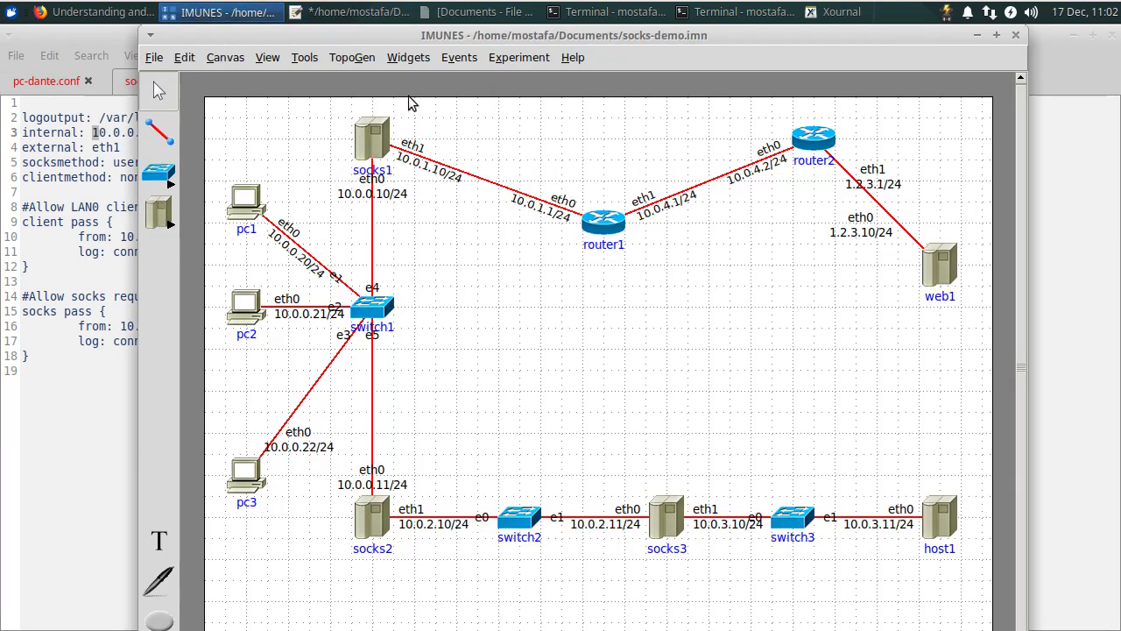
{"action": "left_click_drag", "start_coordinate": [410, 35], "coordinate": [642, 55]}
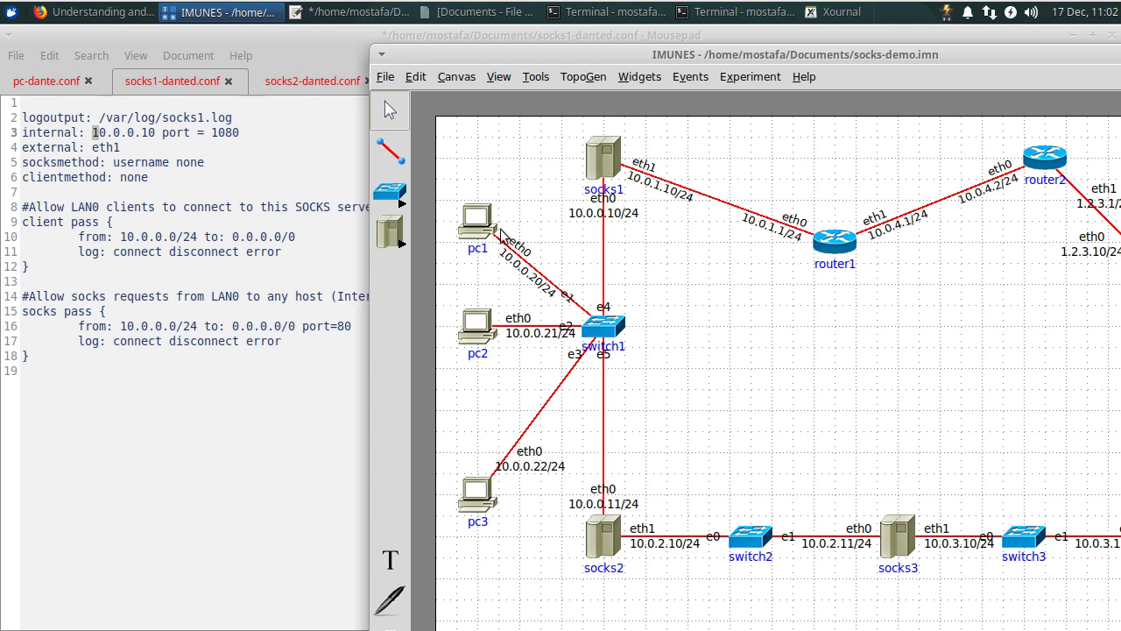
{"action": "left_click", "coordinate": [111, 167]}
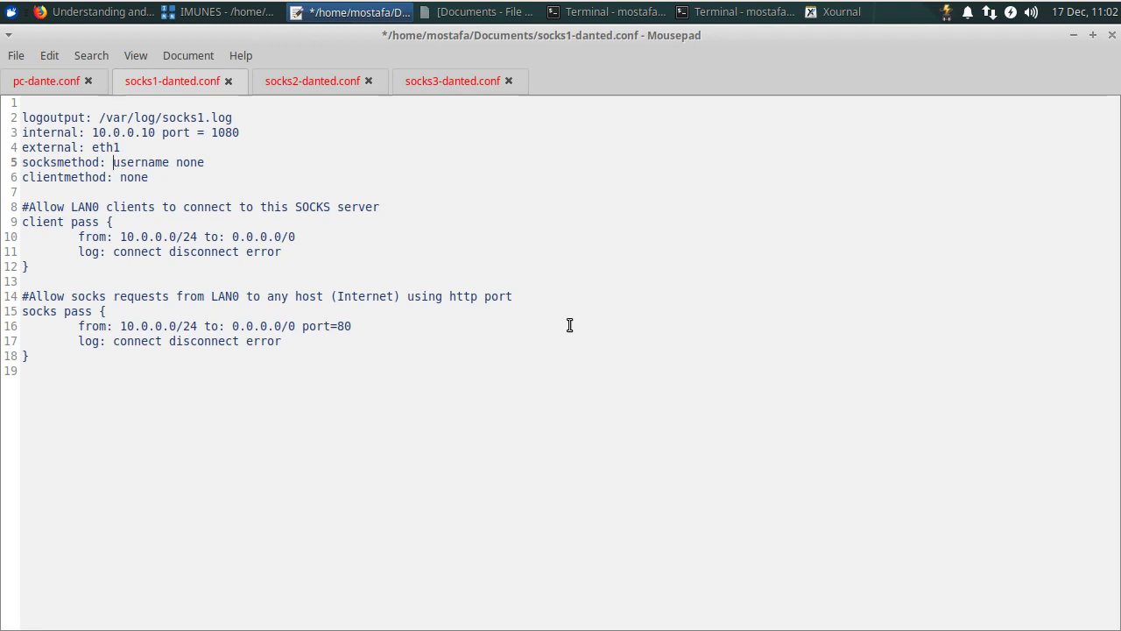
{"action": "double_click", "coordinate": [991, 35]}
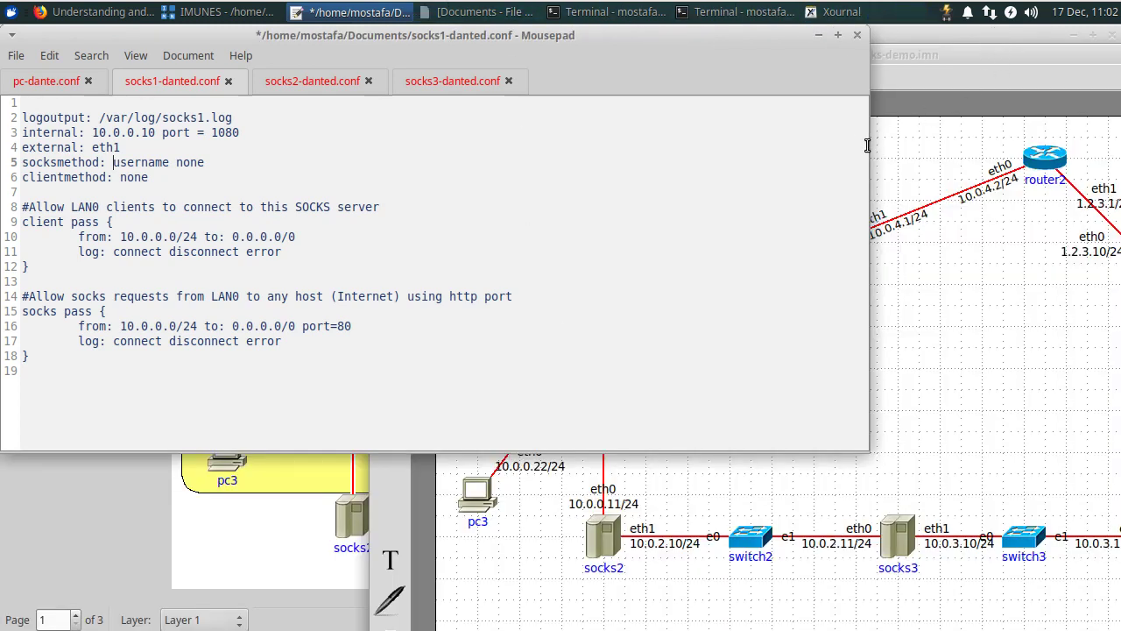
{"action": "left_click_drag", "start_coordinate": [874, 150], "coordinate": [541, 152]}
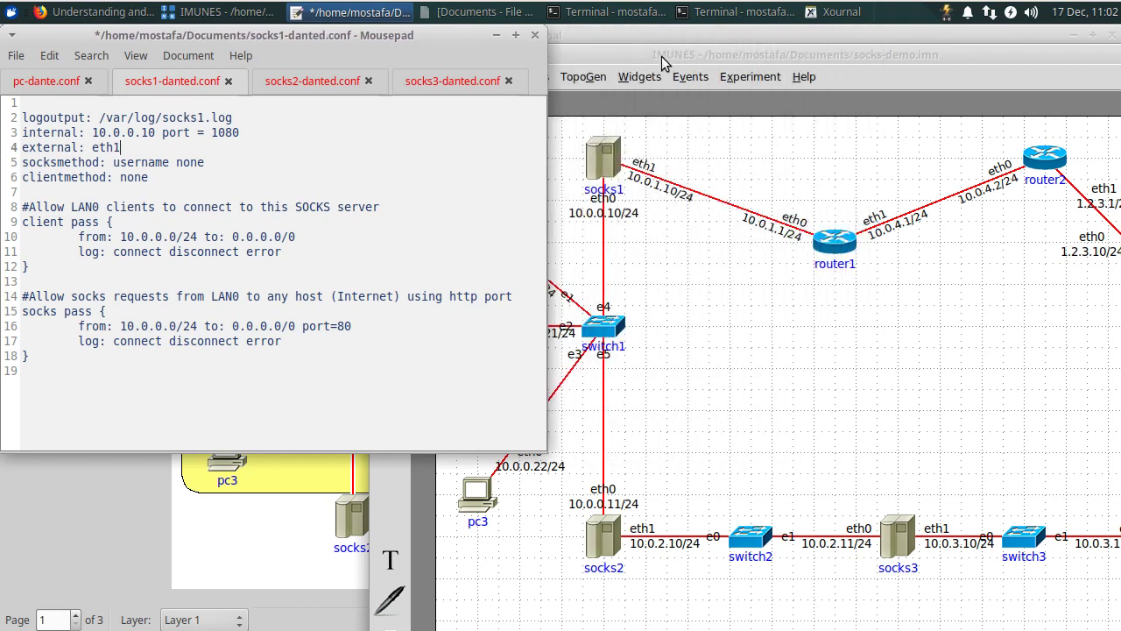
{"action": "left_click_drag", "start_coordinate": [663, 64], "coordinate": [752, 50]}
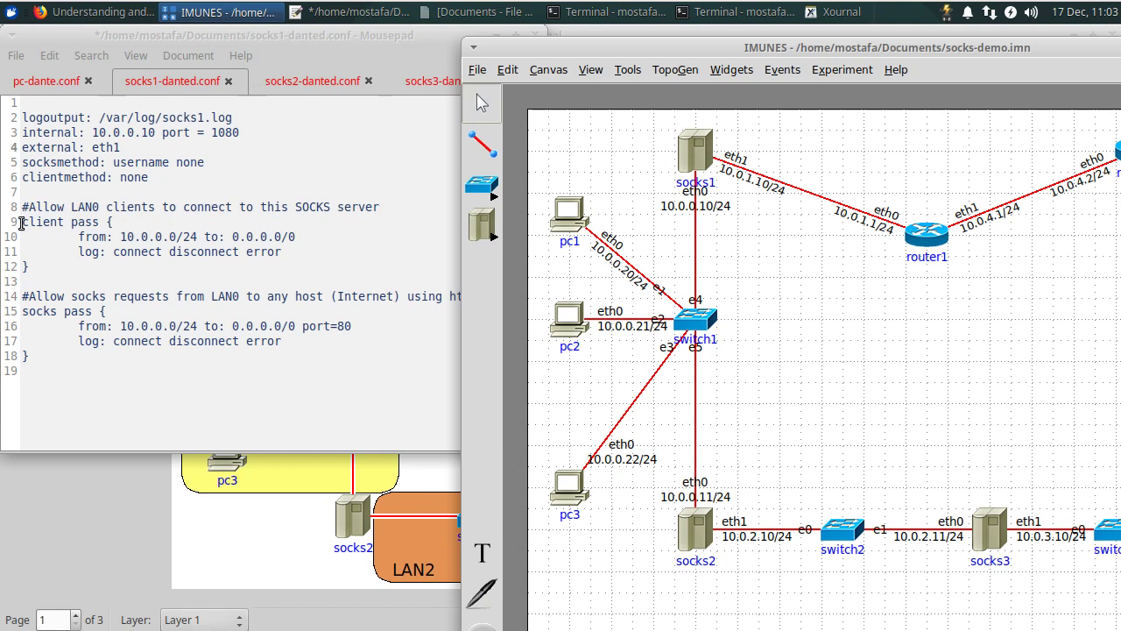
Examine the client pass block in socks1-danted.conf, focusing on its source and destination address ranges
{"action": "left_click_drag", "start_coordinate": [25, 206], "coordinate": [28, 267]}
{"action": "left_click", "coordinate": [106, 250]}
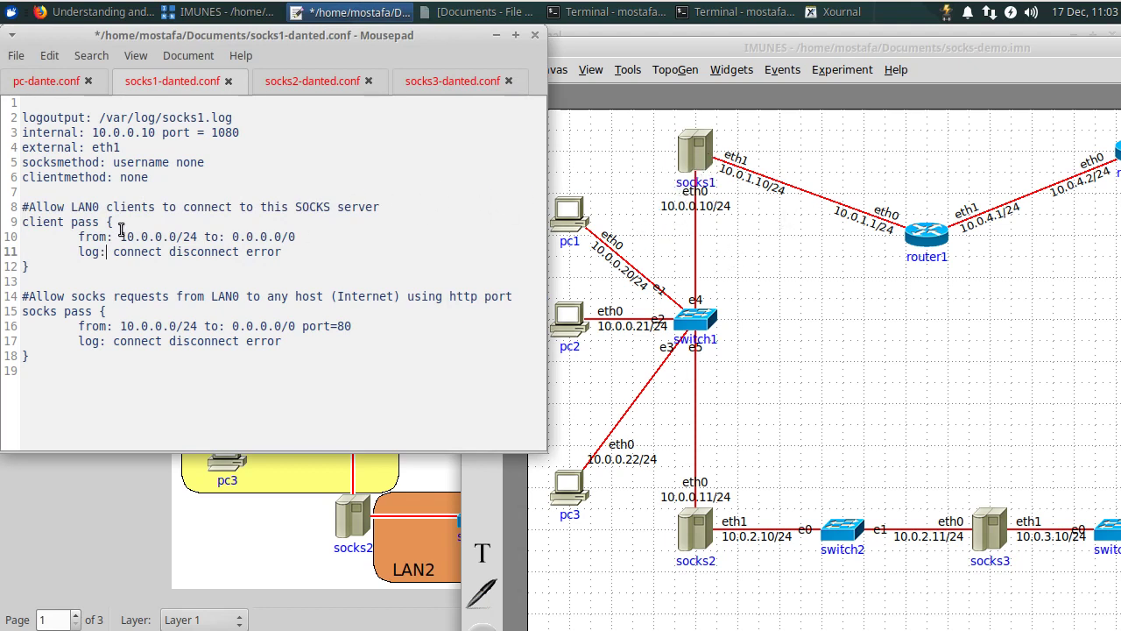
{"action": "double_click", "coordinate": [79, 237]}
{"action": "left_click_drag", "start_coordinate": [119, 237], "coordinate": [301, 233]}
{"action": "left_click", "coordinate": [155, 236]}
{"action": "left_click", "coordinate": [201, 235]}
{"action": "left_click", "coordinate": [268, 235]}
{"action": "left_click_drag", "start_coordinate": [233, 237], "coordinate": [298, 235]}
{"action": "left_click", "coordinate": [298, 235]}
Review the client pass block's logging options together with the log file path they write to
{"action": "left_click_drag", "start_coordinate": [77, 251], "coordinate": [290, 249]}
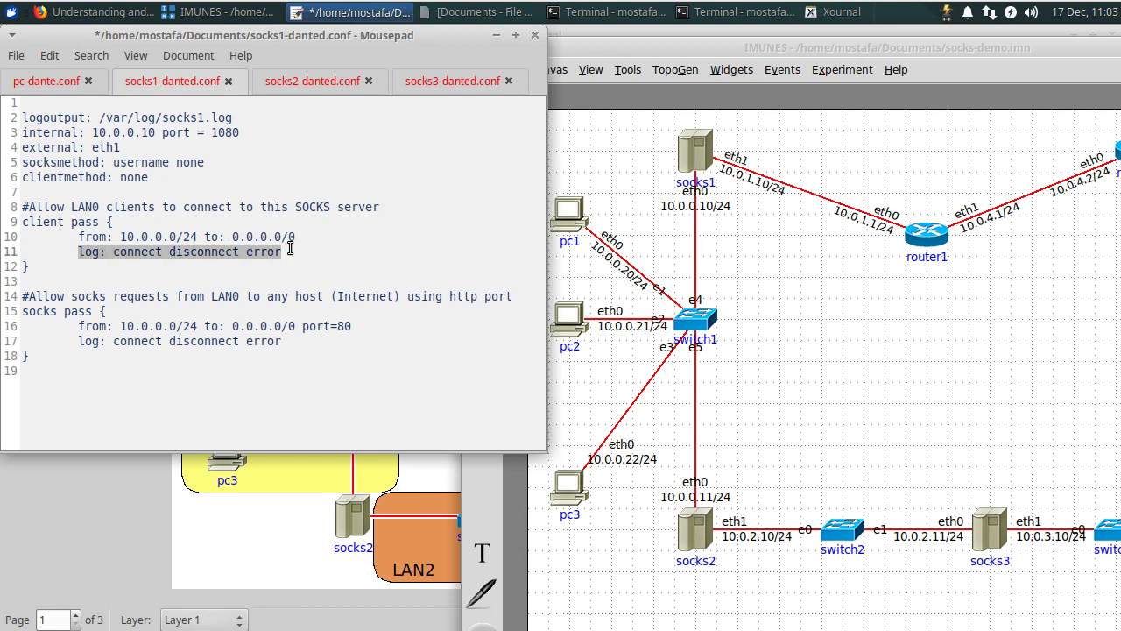
{"action": "left_click", "coordinate": [180, 251]}
{"action": "double_click", "coordinate": [208, 252]}
{"action": "left_click", "coordinate": [255, 251]}
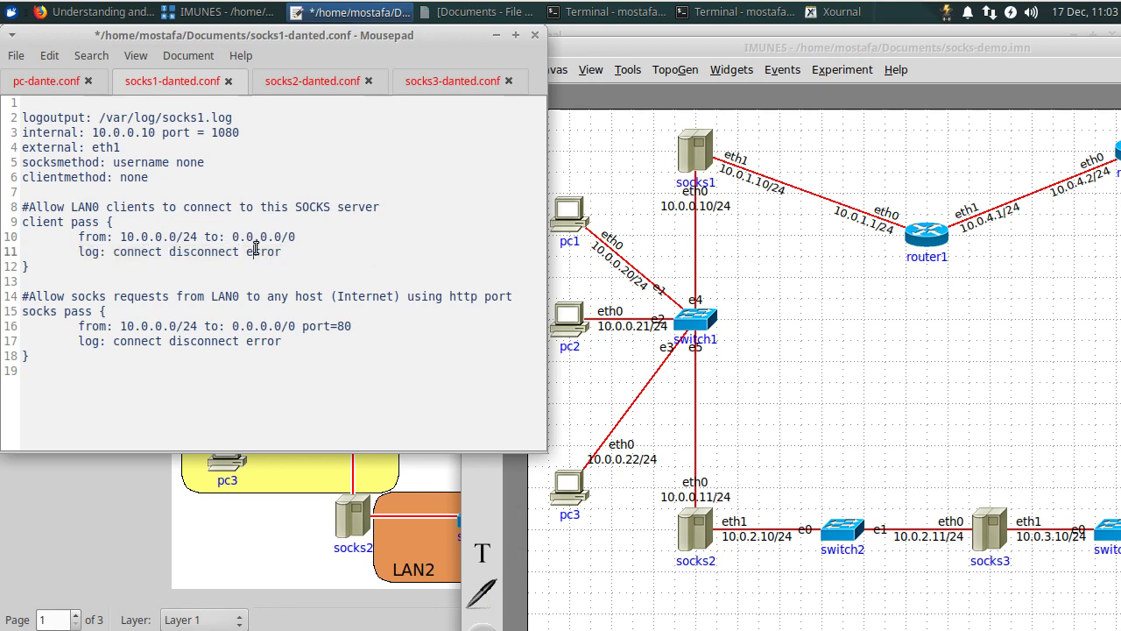
{"action": "double_click", "coordinate": [255, 251]}
{"action": "left_click_drag", "start_coordinate": [232, 118], "coordinate": [163, 118]}
Examine the socks pass block in socks1-danted.conf, including its source range, destination range, port and logging options
{"action": "left_click", "coordinate": [125, 275]}
{"action": "left_click_drag", "start_coordinate": [12, 296], "coordinate": [11, 372]}
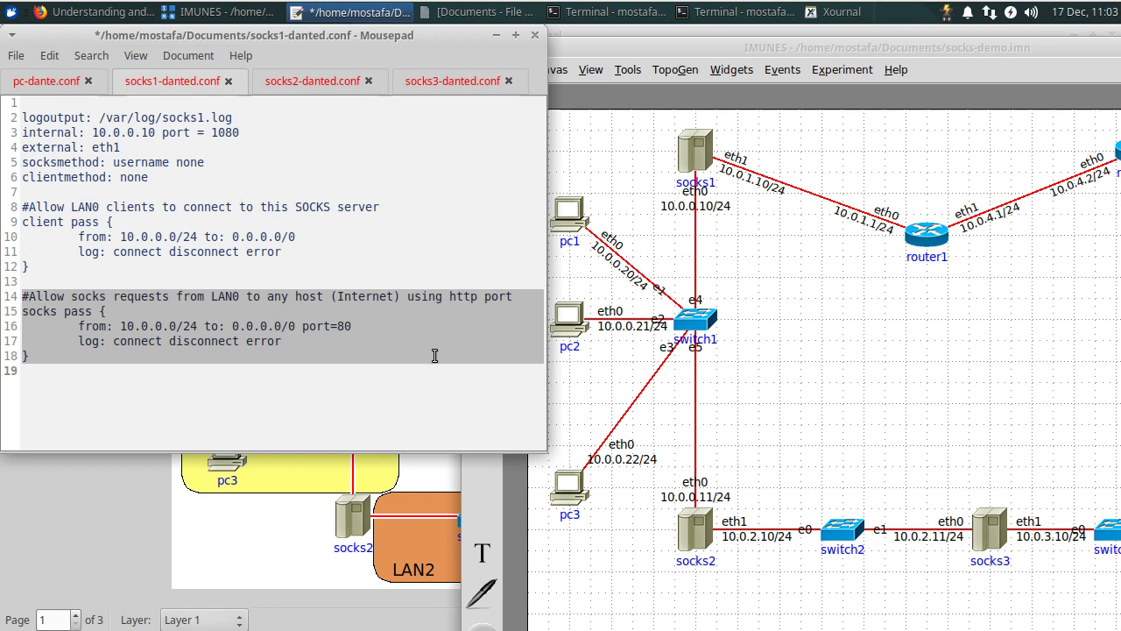
{"action": "left_click", "coordinate": [434, 356]}
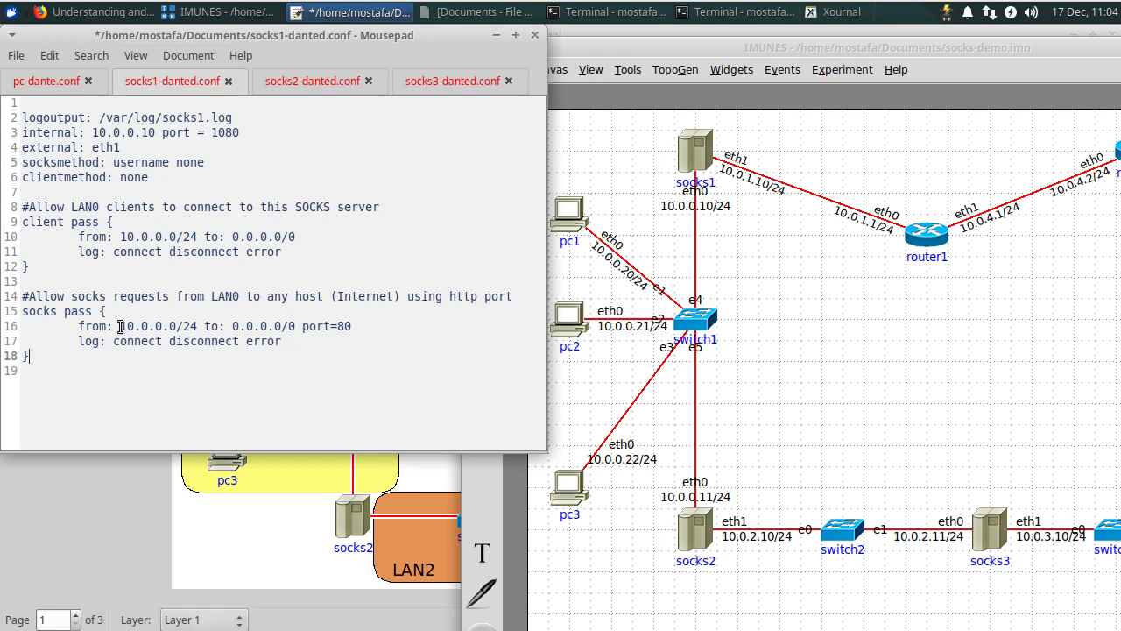
{"action": "left_click_drag", "start_coordinate": [121, 325], "coordinate": [191, 322]}
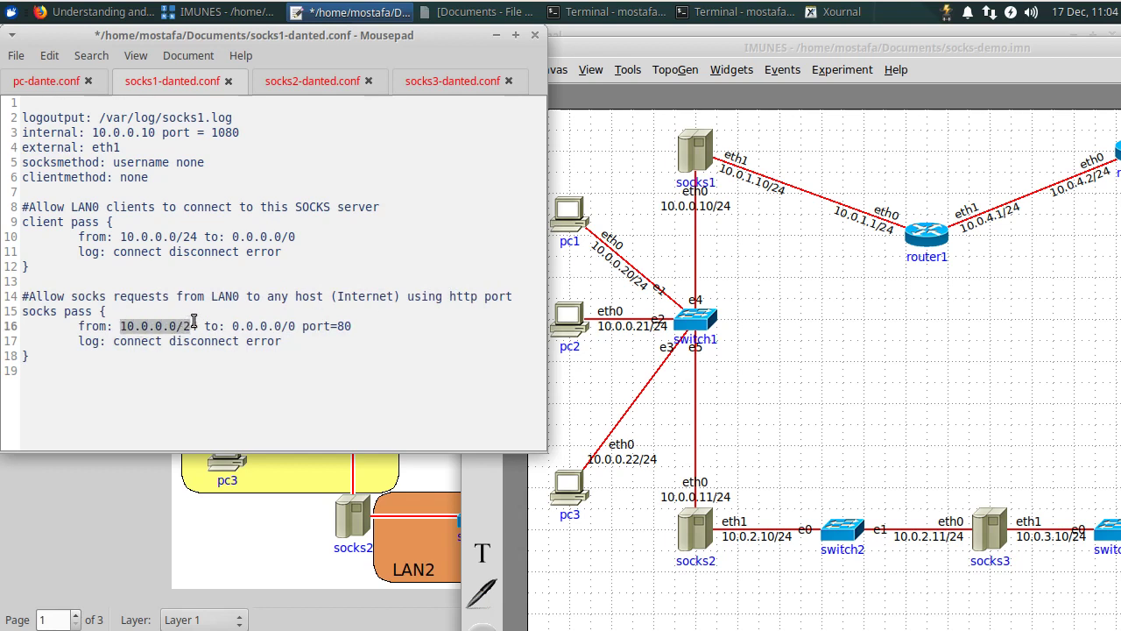
{"action": "left_click", "coordinate": [133, 325]}
{"action": "left_click", "coordinate": [177, 325]}
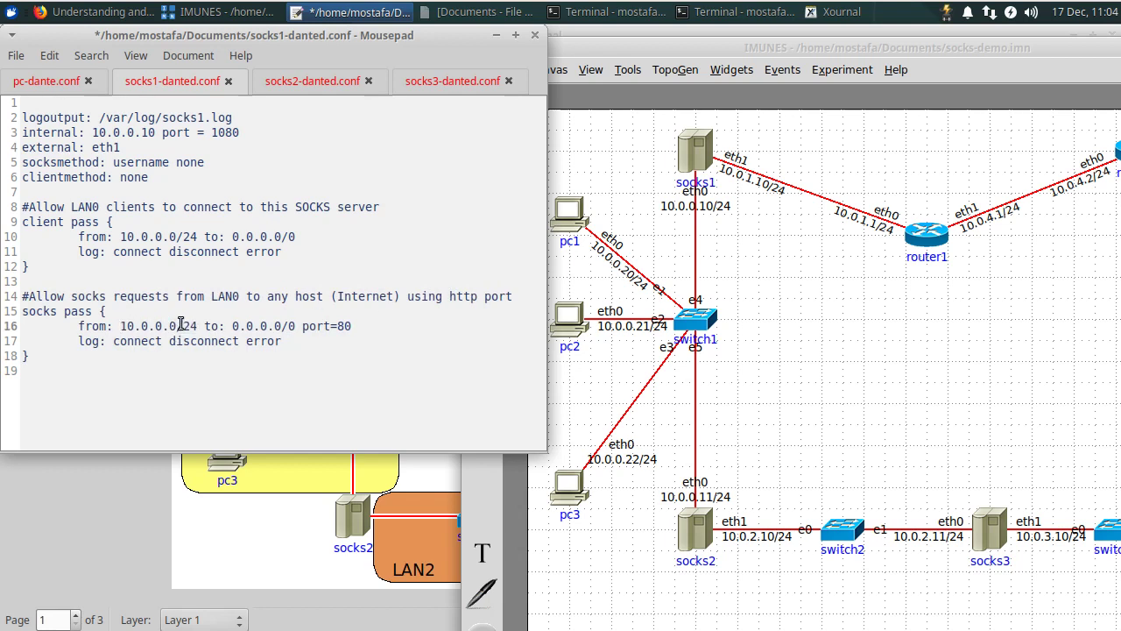
{"action": "left_click_drag", "start_coordinate": [232, 326], "coordinate": [337, 325]}
{"action": "left_click", "coordinate": [338, 322]}
{"action": "left_click_drag", "start_coordinate": [82, 341], "coordinate": [286, 341]}
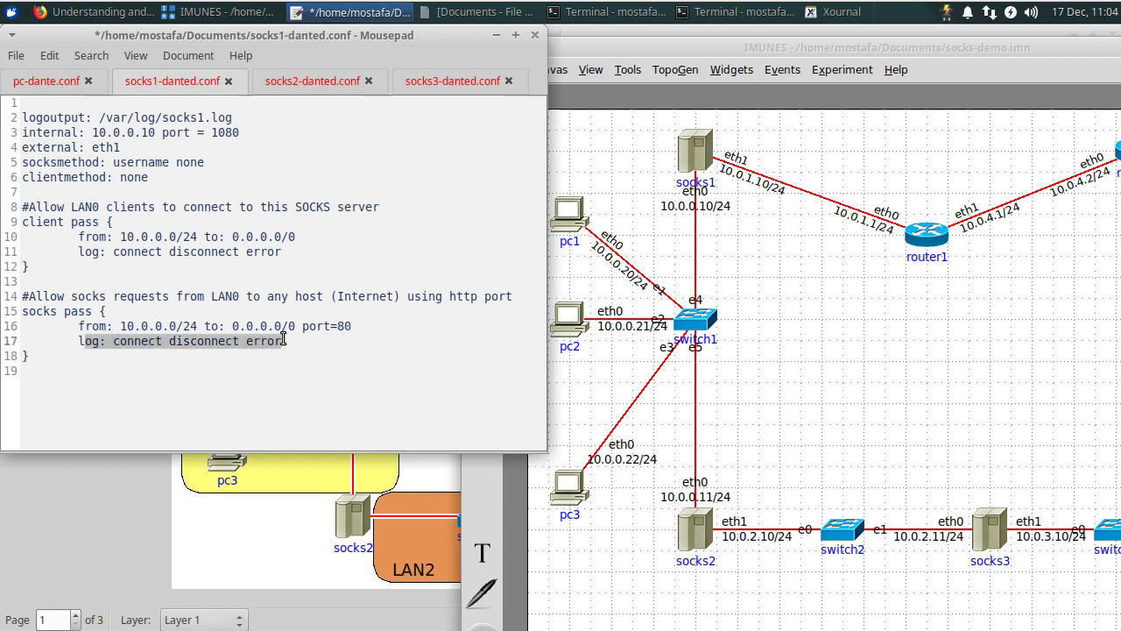
{"action": "left_click", "coordinate": [291, 341]}
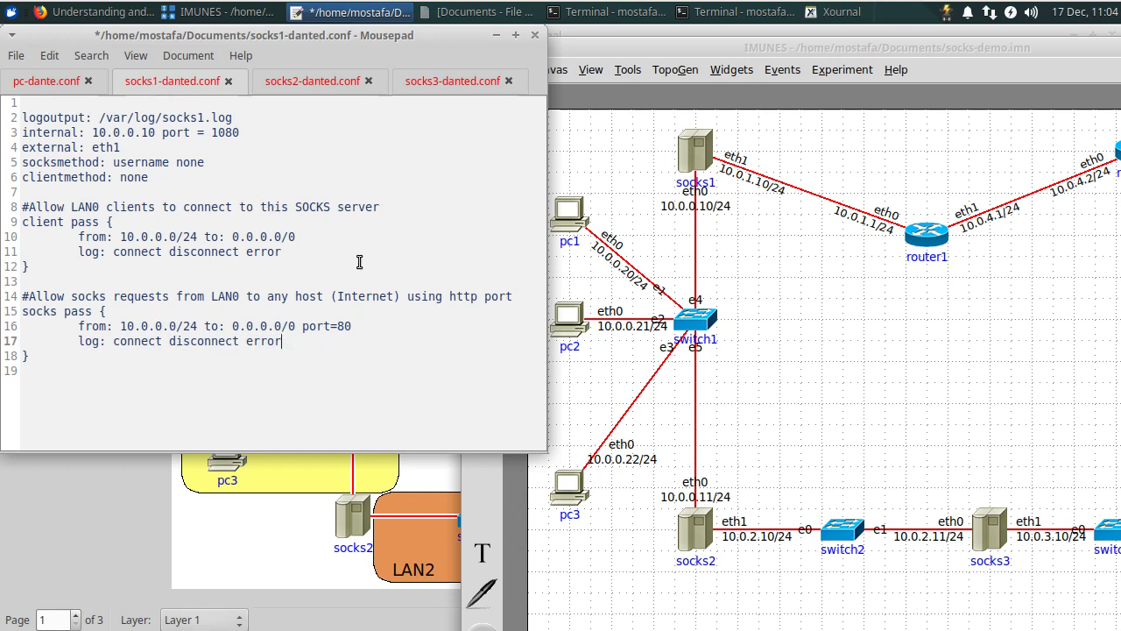
In pc-dante.conf, set both the source and destination ranges of the direct intranet route to 10.0.0.0/24
{"action": "left_click", "coordinate": [50, 86]}
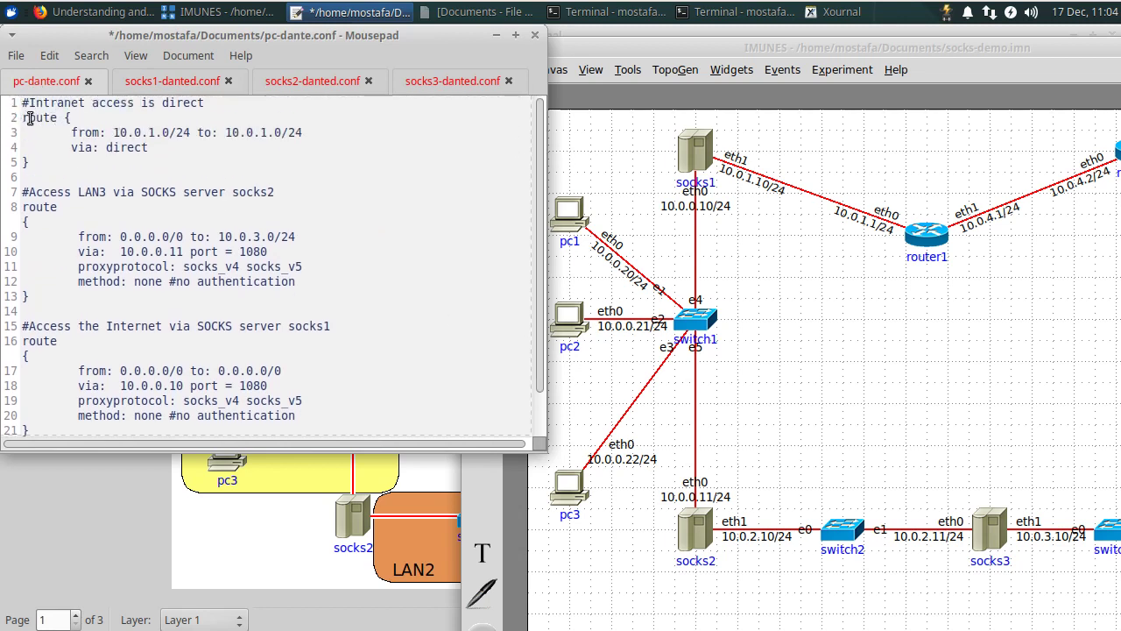
{"action": "scroll", "coordinate": [301, 188], "scroll_direction": "down", "scroll_amount": 1}
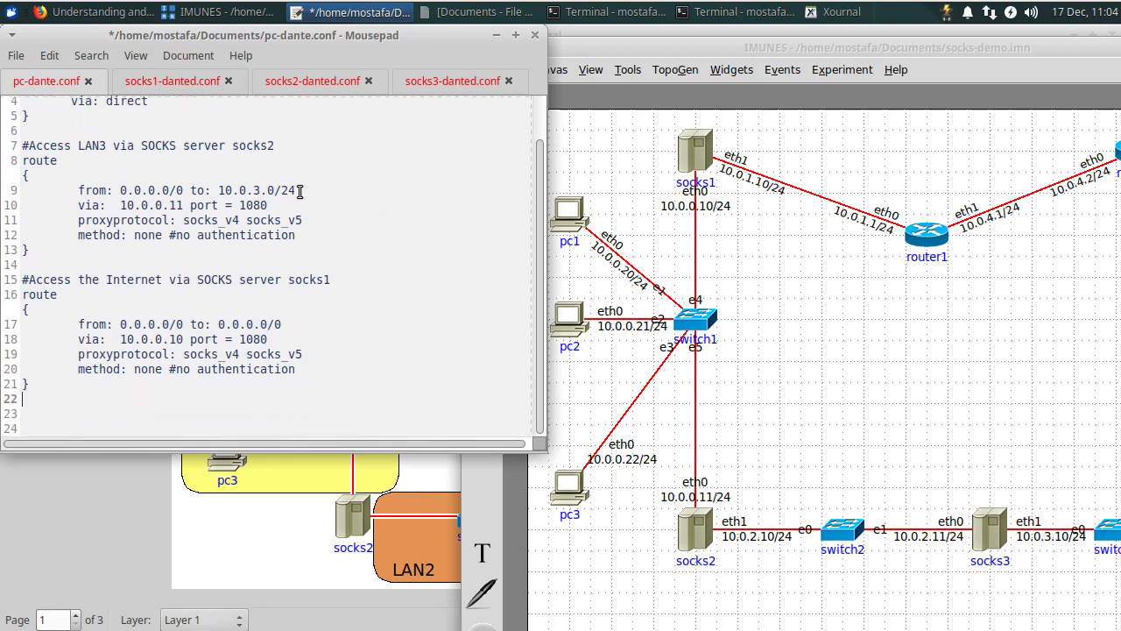
{"action": "scroll", "coordinate": [99, 172], "scroll_direction": "up", "scroll_amount": 1}
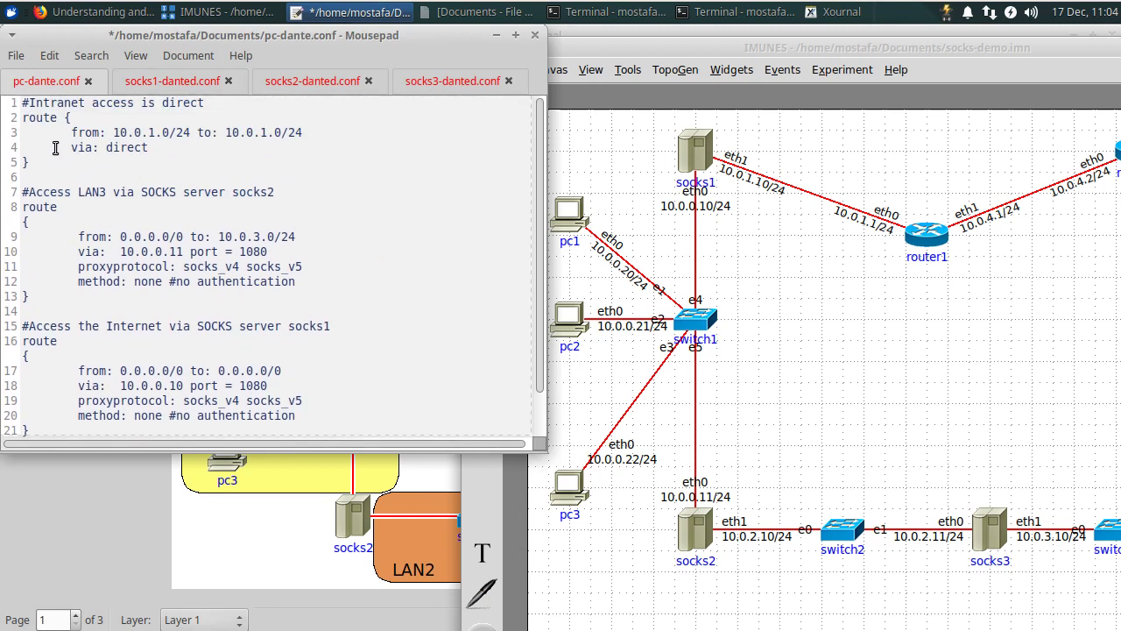
{"action": "scroll", "coordinate": [41, 131], "scroll_direction": "down", "scroll_amount": 1}
{"action": "scroll", "coordinate": [41, 131], "scroll_direction": "up", "scroll_amount": 1}
{"action": "left_click_drag", "start_coordinate": [115, 132], "coordinate": [155, 132]}
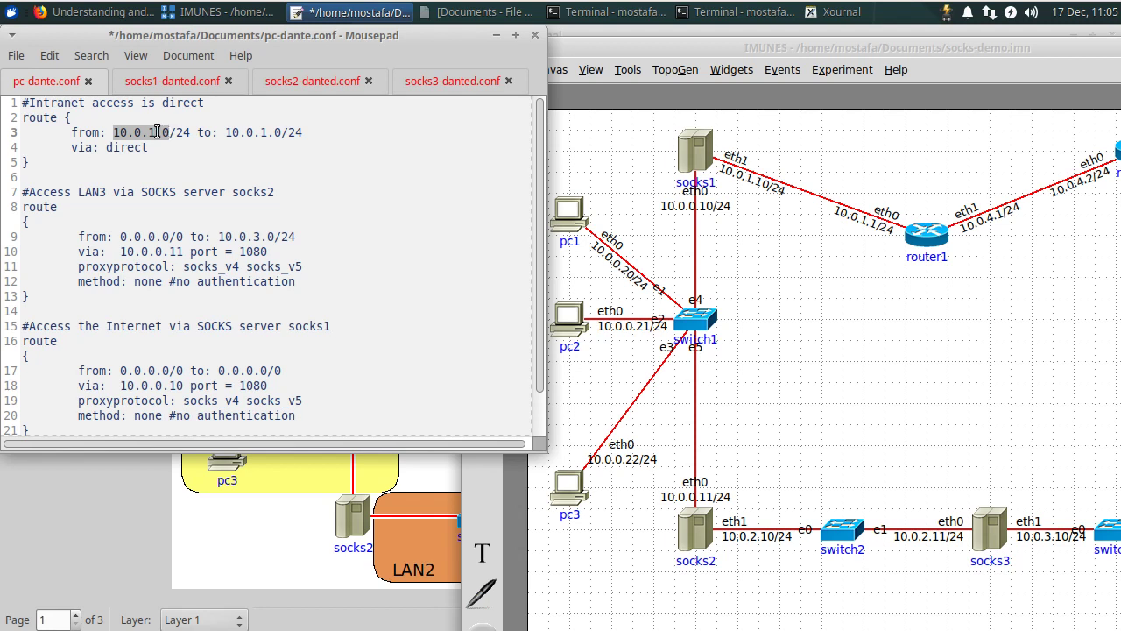
{"action": "left_click", "coordinate": [155, 132]}
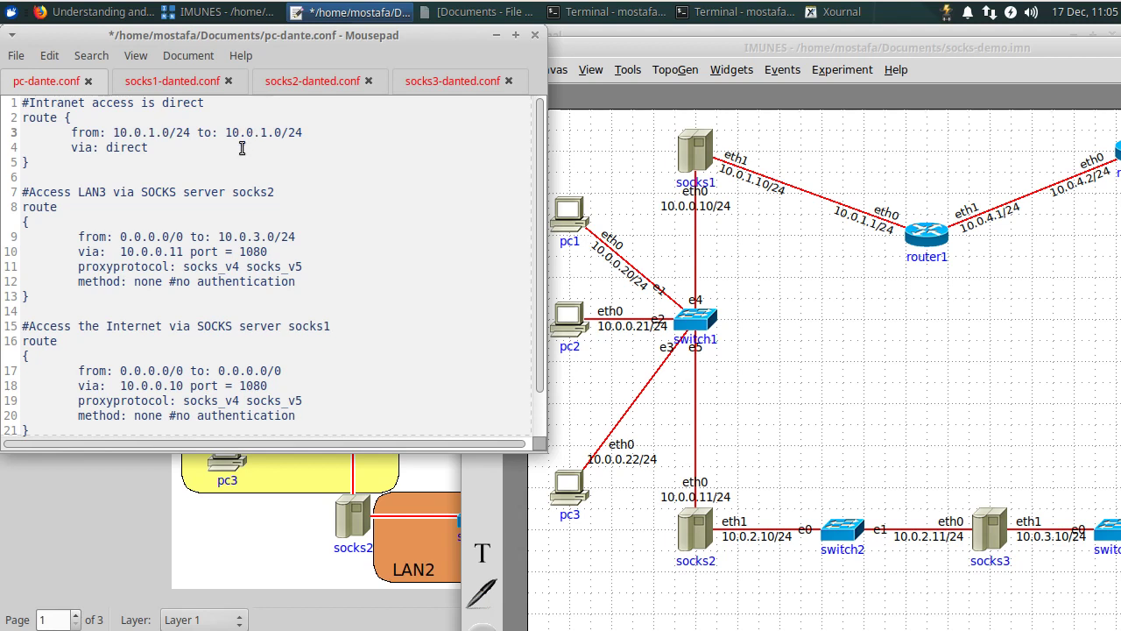
{"action": "left_click", "coordinate": [155, 132]}
{"action": "key", "text": "BackSpace"}
{"action": "type", "text": "0"}
{"action": "left_click", "coordinate": [100, 168]}
Reposition the Mousepad window beside the topology and examine the LAN3 route's destination network, socks2 gateway address and port
{"action": "scroll", "coordinate": [220, 187], "scroll_direction": "down", "scroll_amount": 1}
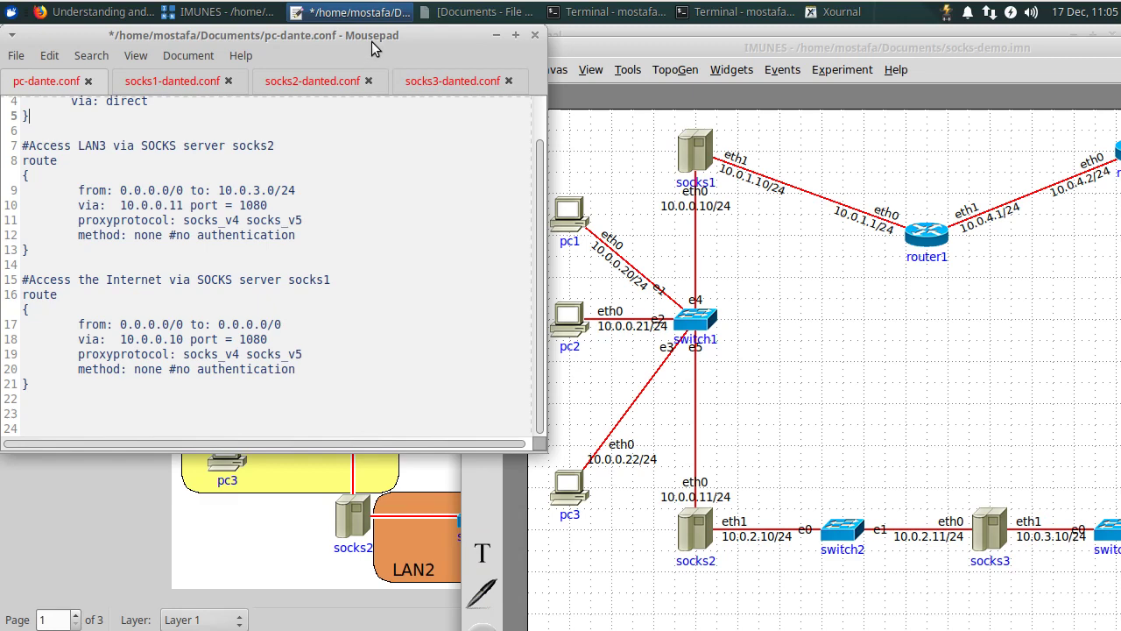
{"action": "left_click_drag", "start_coordinate": [372, 41], "coordinate": [478, 97]}
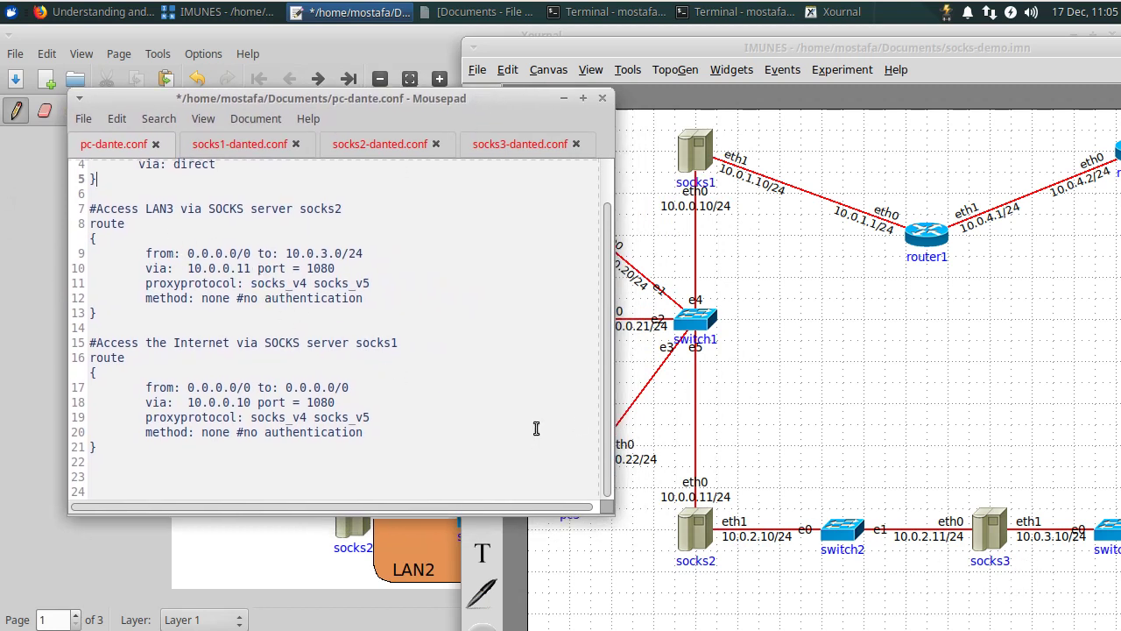
{"action": "left_click_drag", "start_coordinate": [270, 96], "coordinate": [246, 73]}
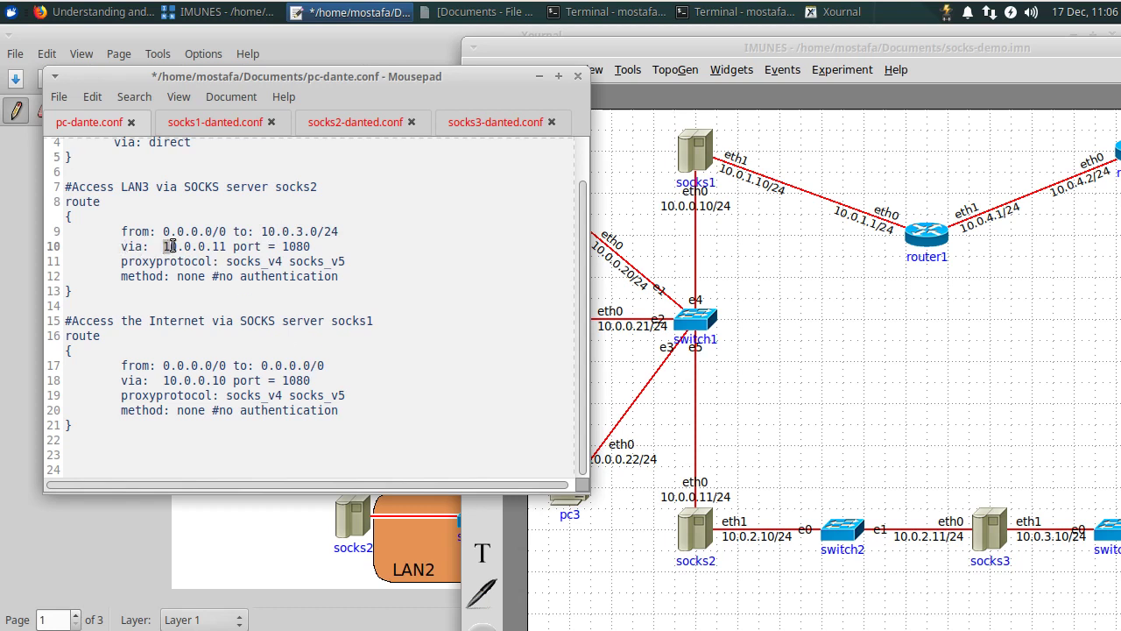
{"action": "left_click_drag", "start_coordinate": [163, 246], "coordinate": [226, 247]}
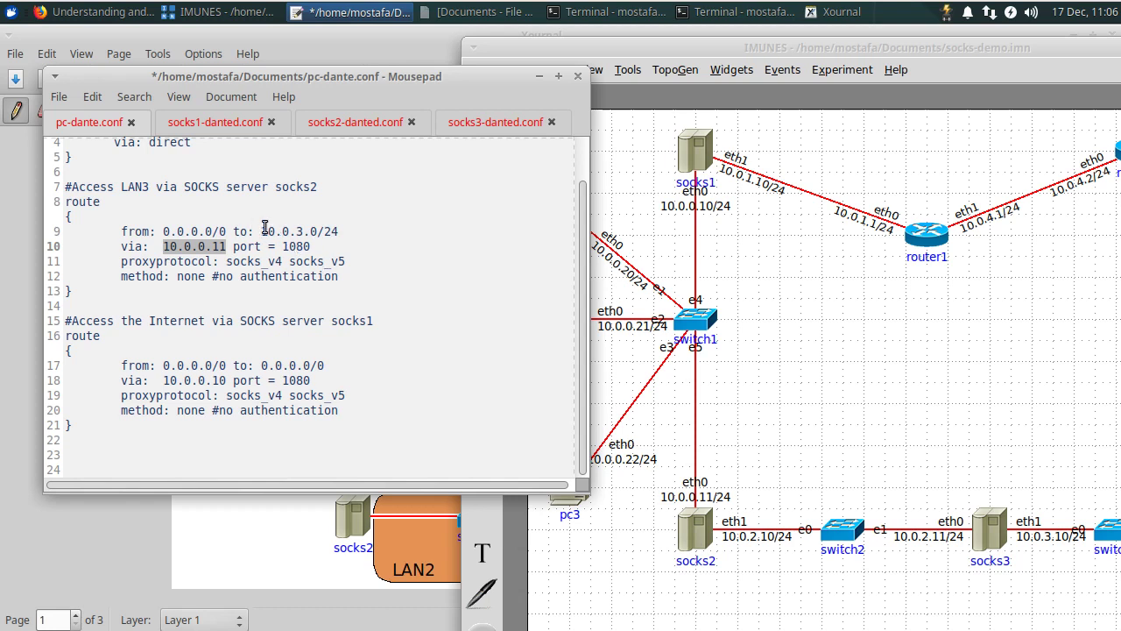
{"action": "left_click_drag", "start_coordinate": [262, 231], "coordinate": [314, 232]}
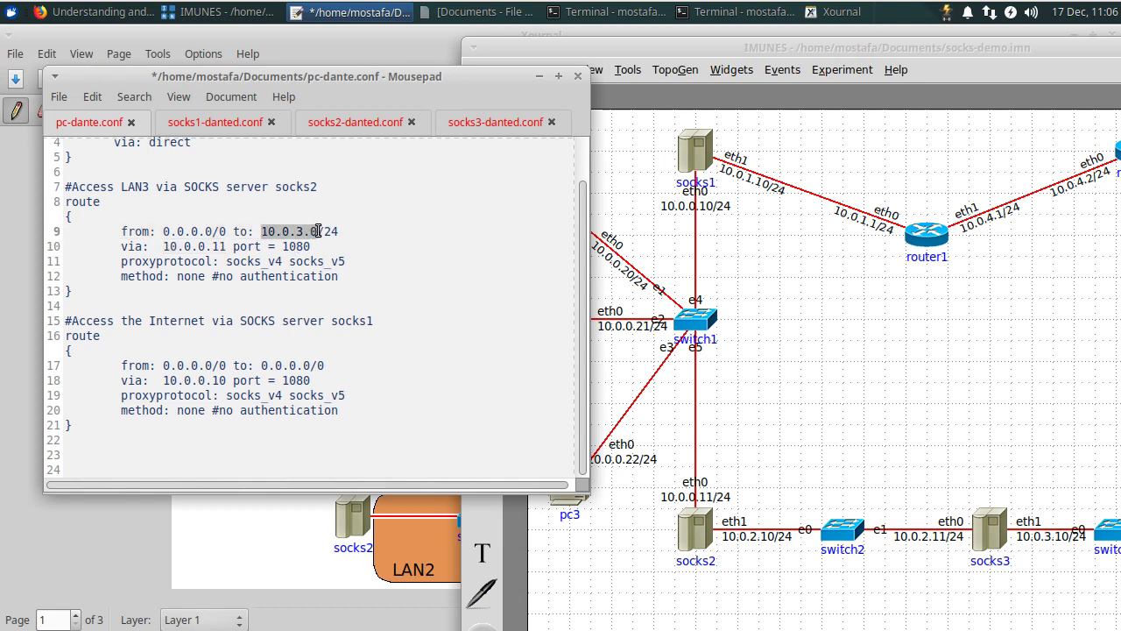
{"action": "left_click", "coordinate": [233, 246]}
{"action": "left_click_drag", "start_coordinate": [230, 247], "coordinate": [165, 245]}
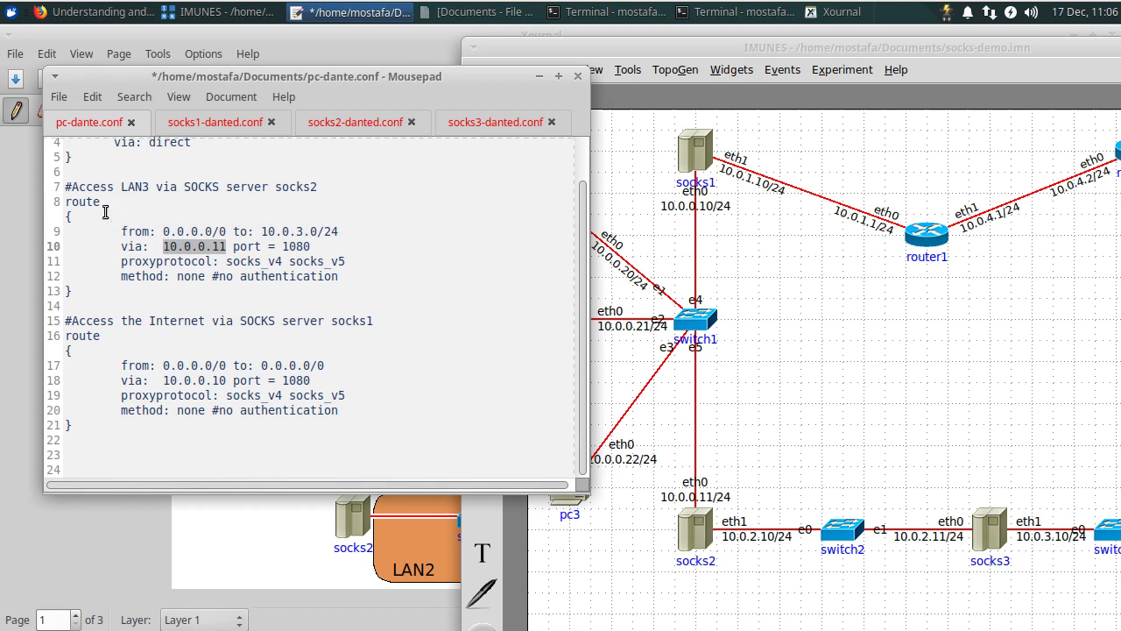
{"action": "left_click", "coordinate": [164, 245]}
{"action": "left_click_drag", "start_coordinate": [164, 245], "coordinate": [311, 246]}
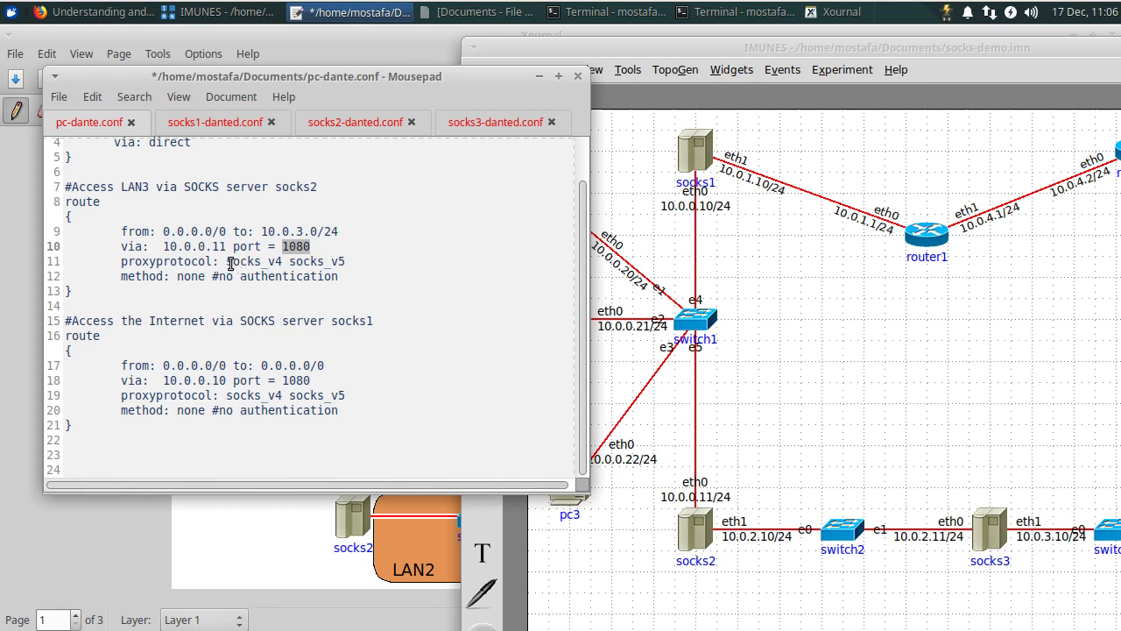
Examine the proxy protocol versions listed for the LAN3 route in pc-dante.conf
{"action": "left_click_drag", "start_coordinate": [233, 261], "coordinate": [342, 261]}
{"action": "left_click", "coordinate": [160, 249]}
{"action": "left_click_drag", "start_coordinate": [226, 260], "coordinate": [353, 260]}
{"action": "left_click", "coordinate": [361, 263]}
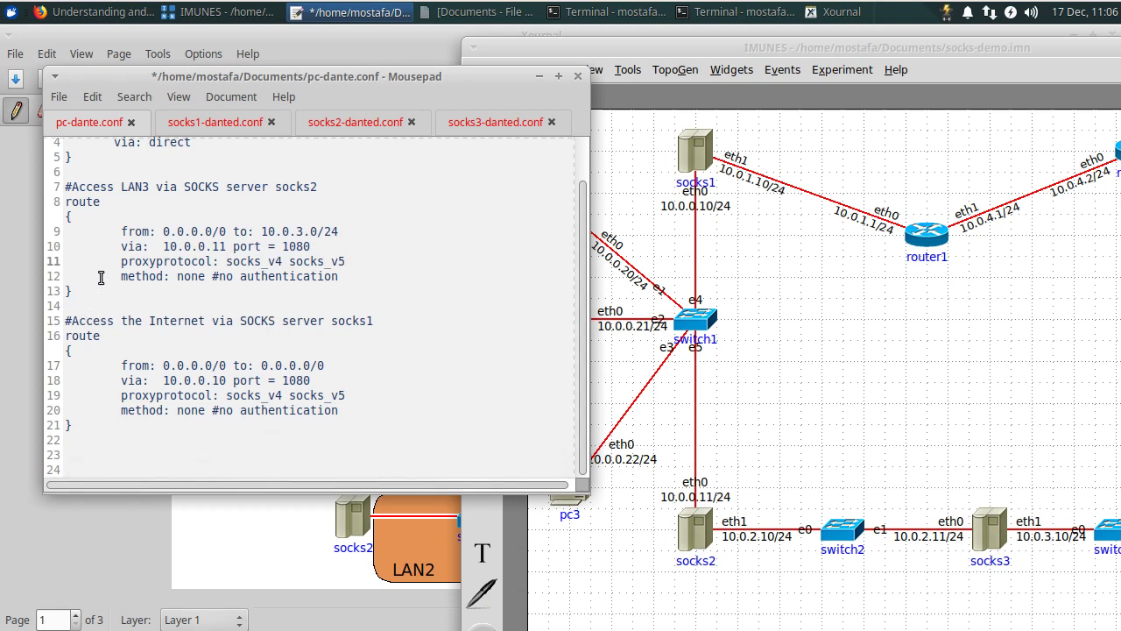
Review the three route blocks of pc-dante.conf in order: direct intranet access, LAN3 via socks2, and the Internet via socks1
{"action": "scroll", "coordinate": [197, 235], "scroll_direction": "up", "scroll_amount": 1}
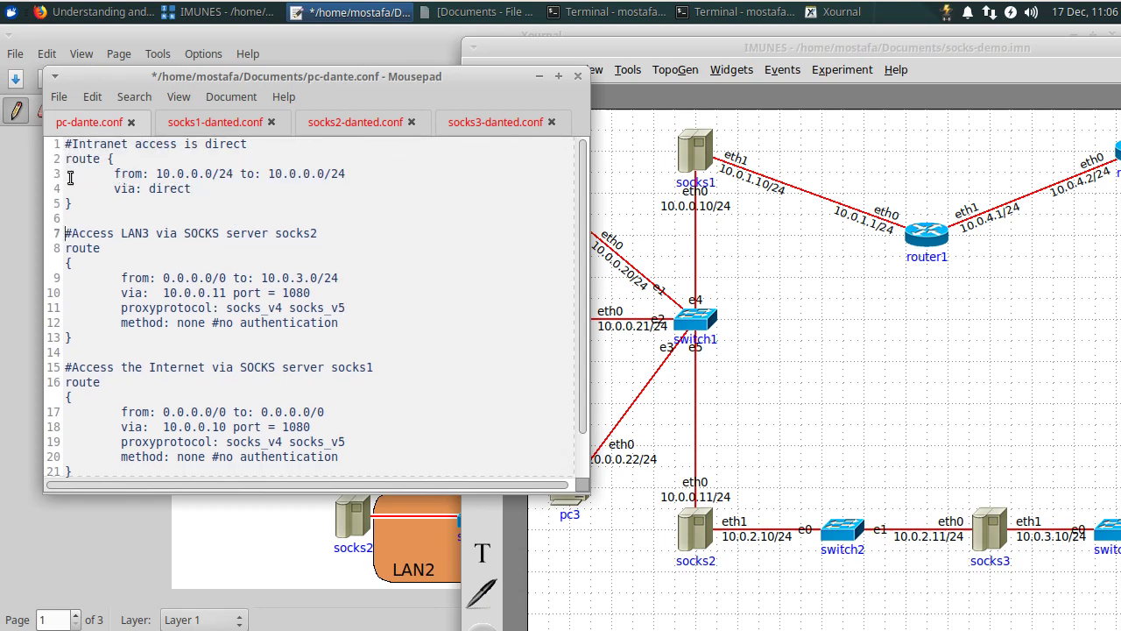
{"action": "left_click_drag", "start_coordinate": [71, 211], "coordinate": [54, 138]}
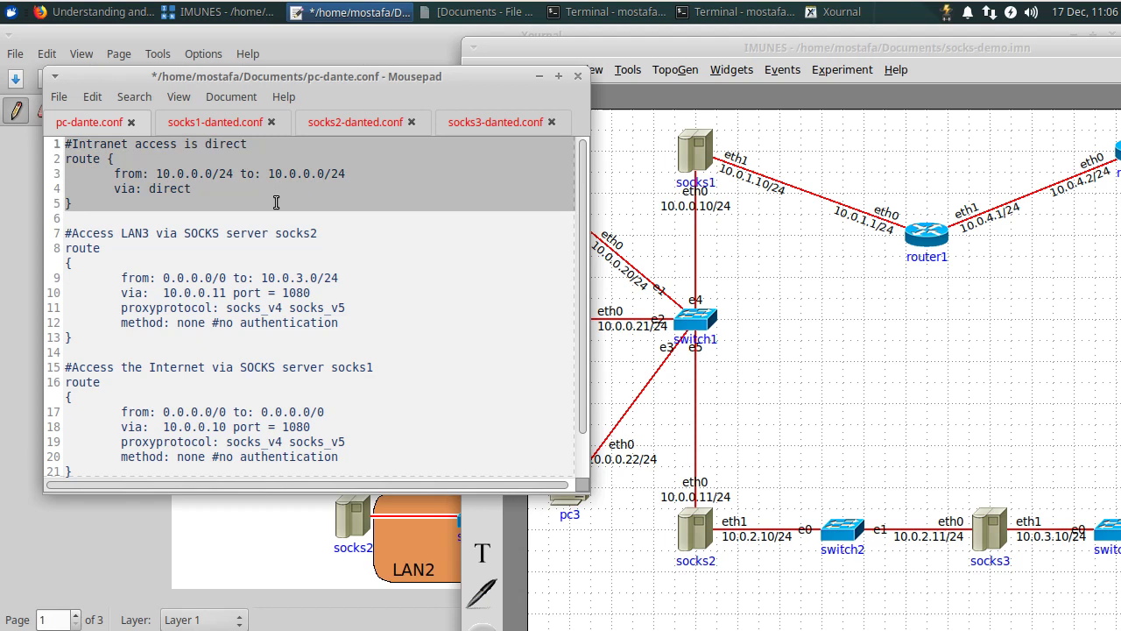
{"action": "left_click", "coordinate": [244, 188]}
{"action": "left_click_drag", "start_coordinate": [65, 233], "coordinate": [83, 340]}
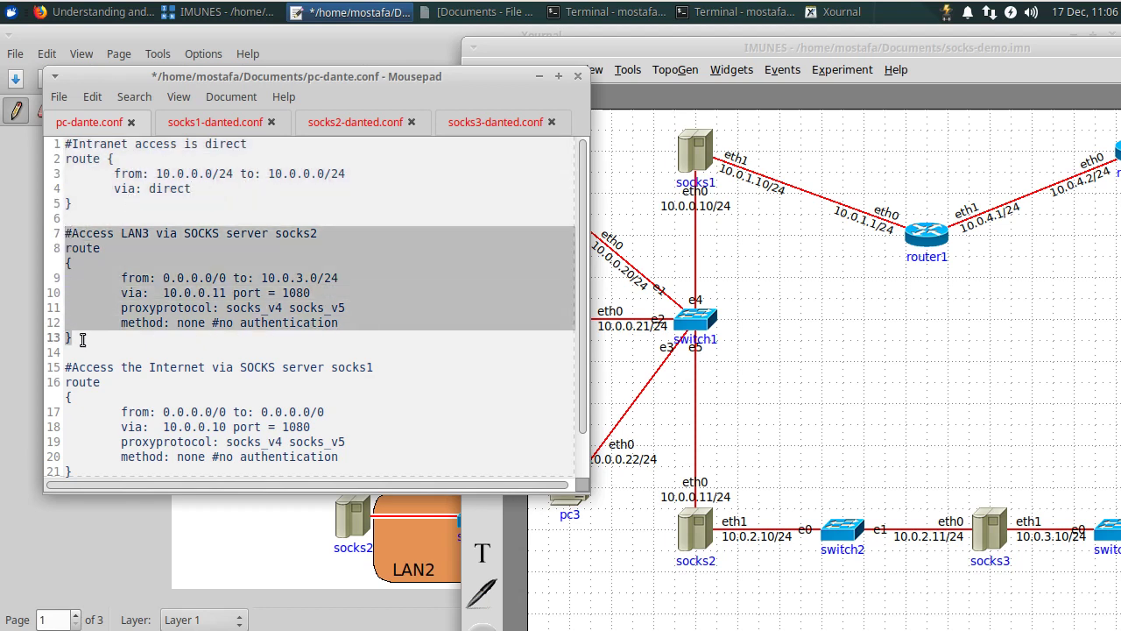
{"action": "left_click", "coordinate": [181, 237]}
{"action": "left_click", "coordinate": [127, 367]}
{"action": "scroll", "coordinate": [114, 368], "scroll_direction": "down", "scroll_amount": 1}
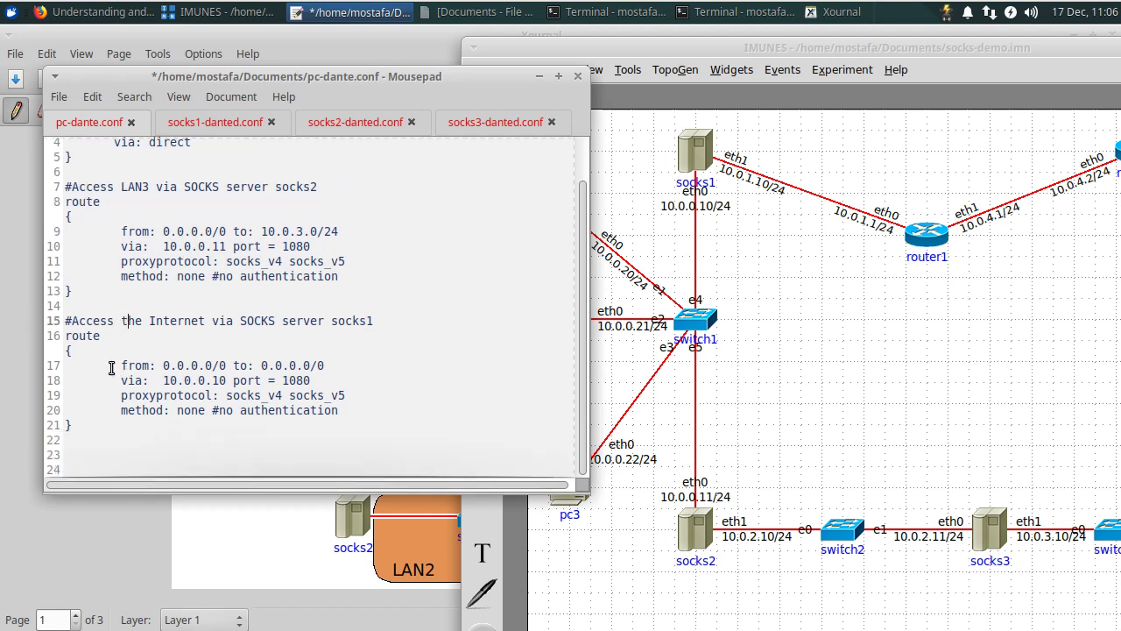
{"action": "left_click_drag", "start_coordinate": [68, 324], "coordinate": [82, 415]}
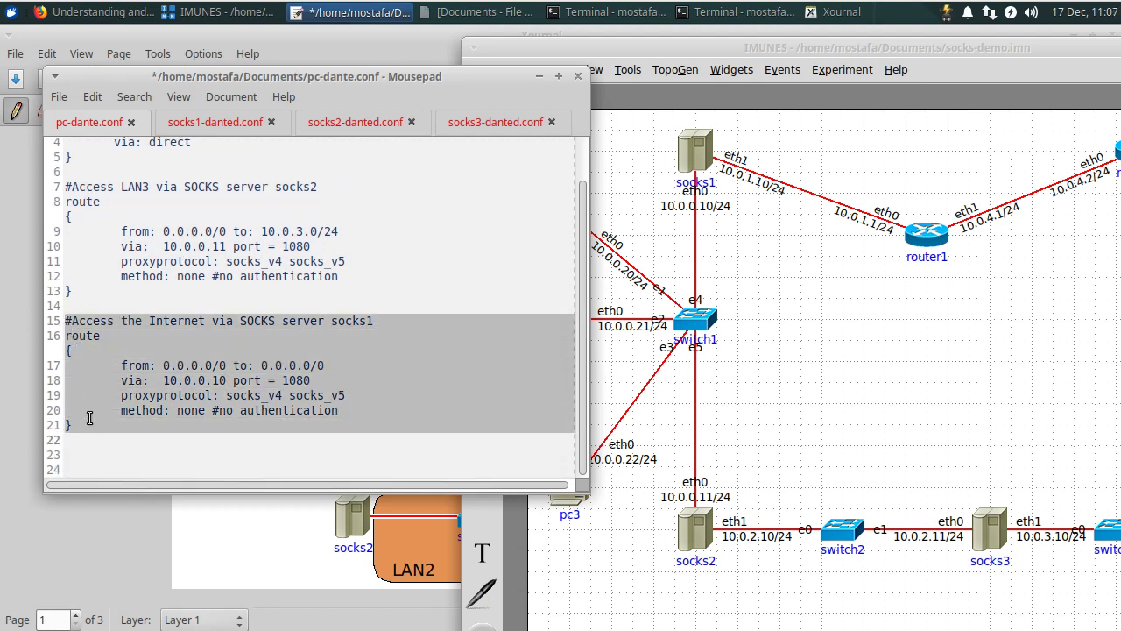
{"action": "left_click", "coordinate": [87, 414]}
Examine the source and destination ranges of the Internet route in pc-dante.conf
{"action": "left_click_drag", "start_coordinate": [123, 365], "coordinate": [339, 366]}
{"action": "left_click", "coordinate": [253, 366]}
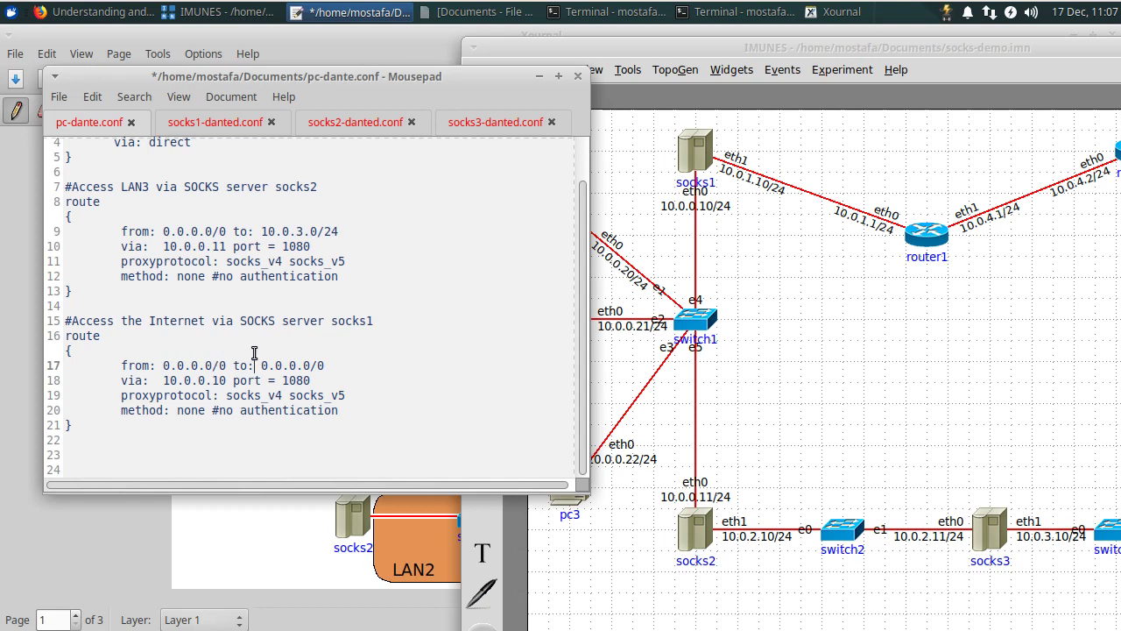
{"action": "scroll", "coordinate": [255, 354], "scroll_direction": "up", "scroll_amount": 1}
{"action": "scroll", "coordinate": [263, 364], "scroll_direction": "down", "scroll_amount": 1}
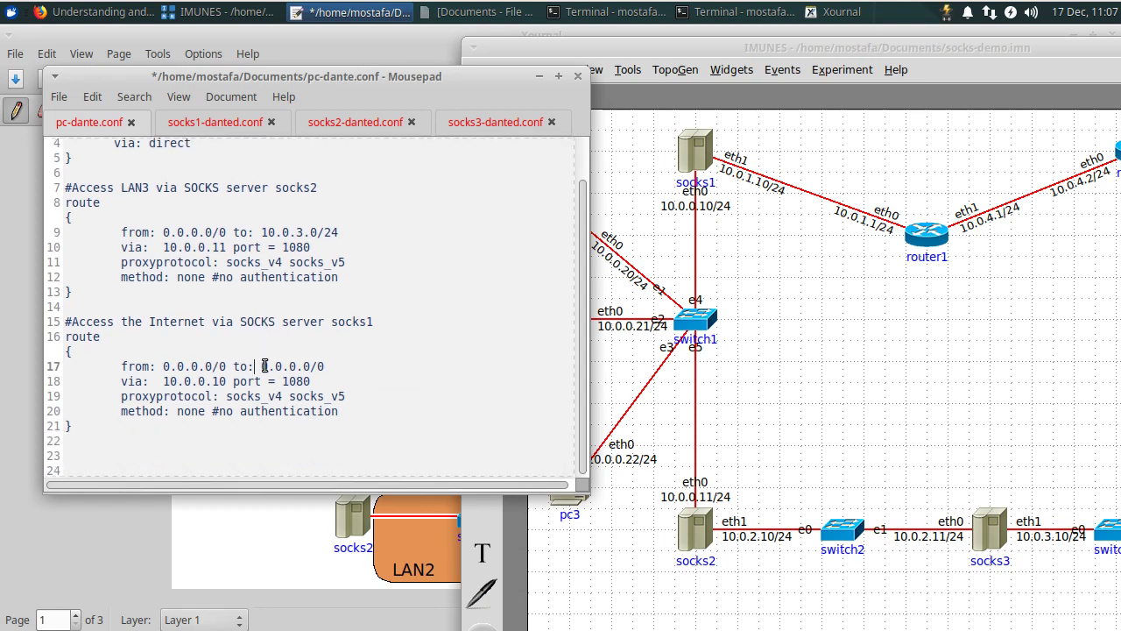
{"action": "left_click_drag", "start_coordinate": [163, 366], "coordinate": [218, 365]}
{"action": "left_click", "coordinate": [188, 365]}
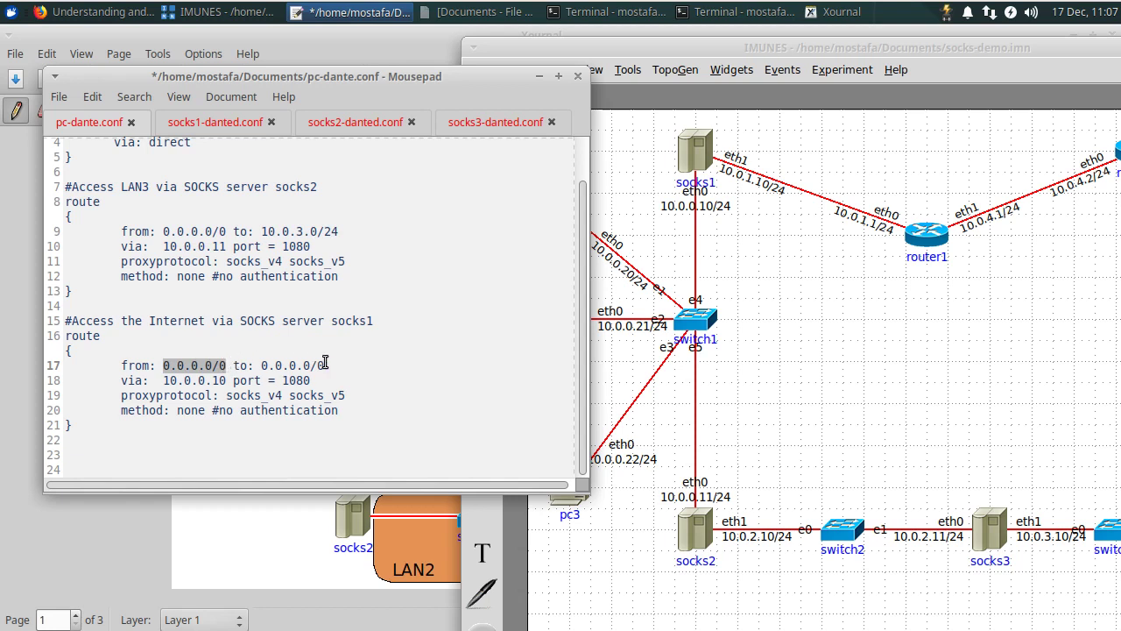
{"action": "left_click", "coordinate": [198, 380]}
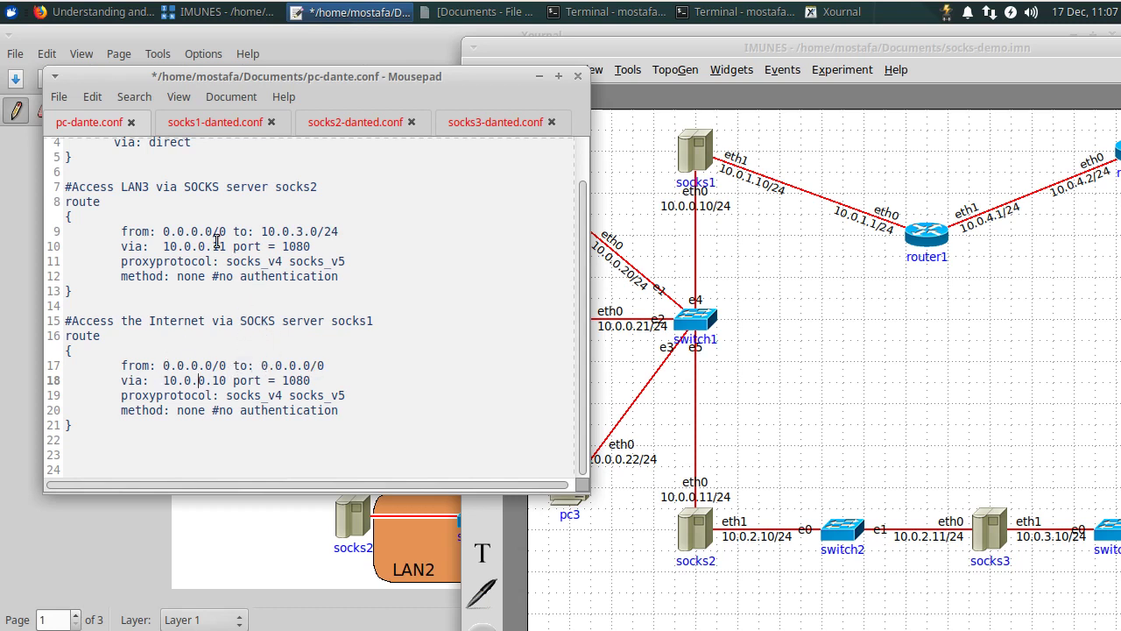
Compare the gateway addresses of the LAN3 and Internet routes, checking the Internet route's socks1 address and port against the topology
{"action": "left_click_drag", "start_coordinate": [230, 246], "coordinate": [168, 246]}
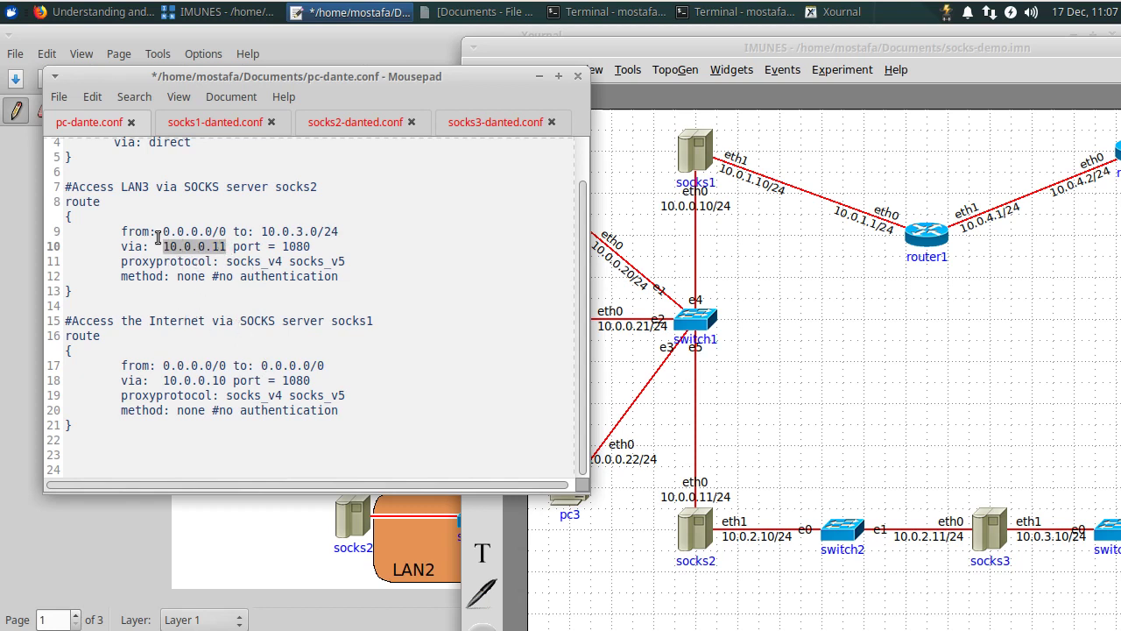
{"action": "left_click_drag", "start_coordinate": [326, 366], "coordinate": [125, 361]}
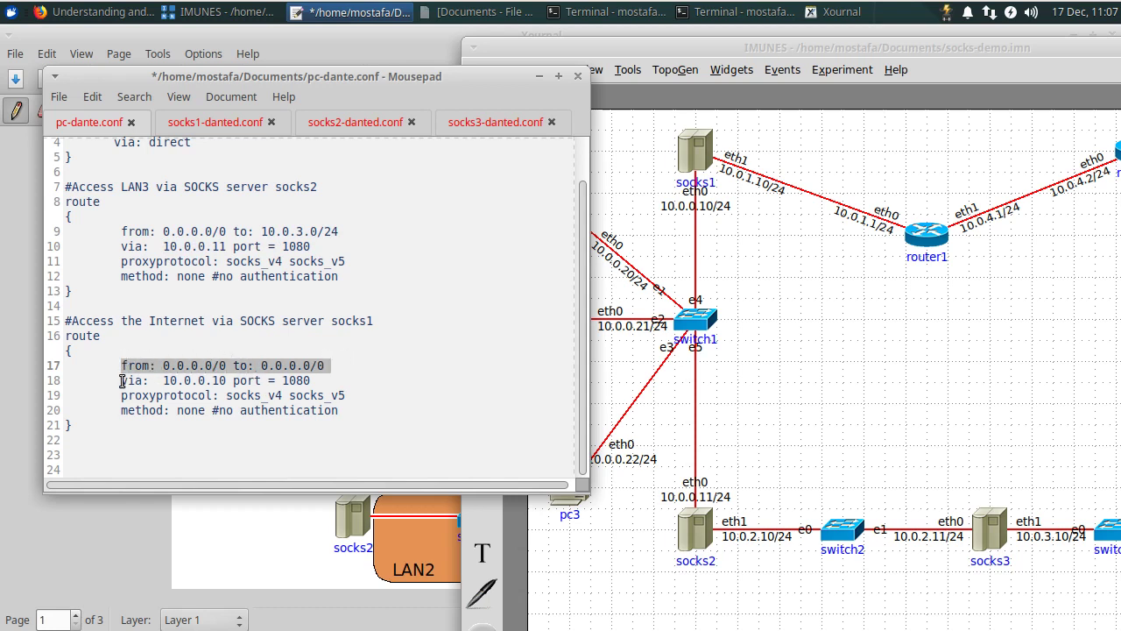
{"action": "left_click_drag", "start_coordinate": [123, 380], "coordinate": [268, 380]}
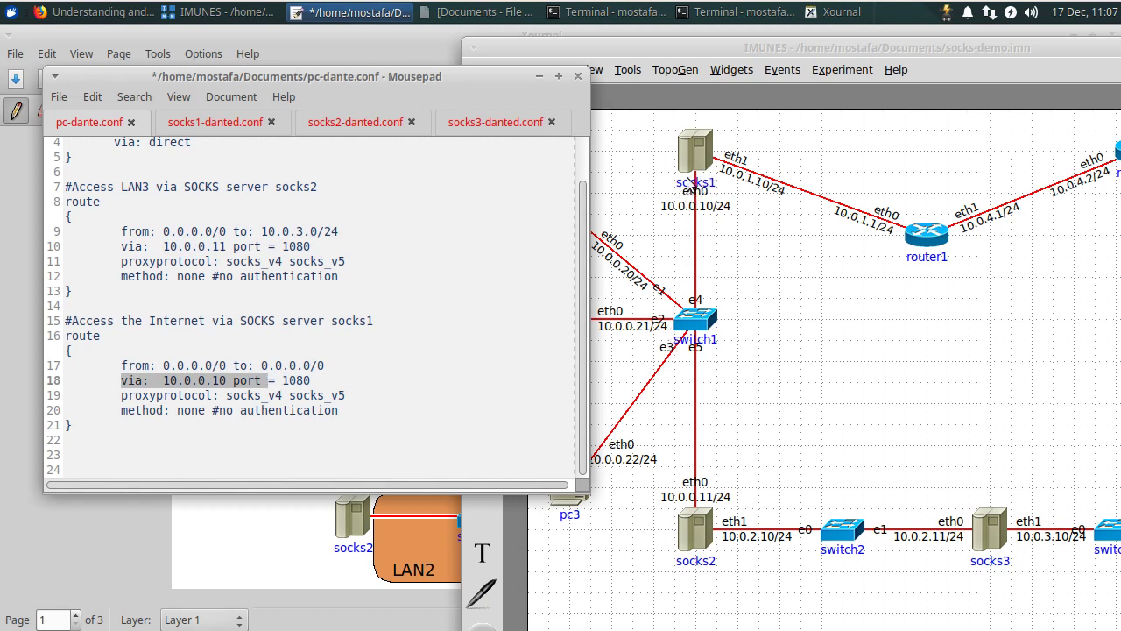
{"action": "left_click", "coordinate": [175, 395]}
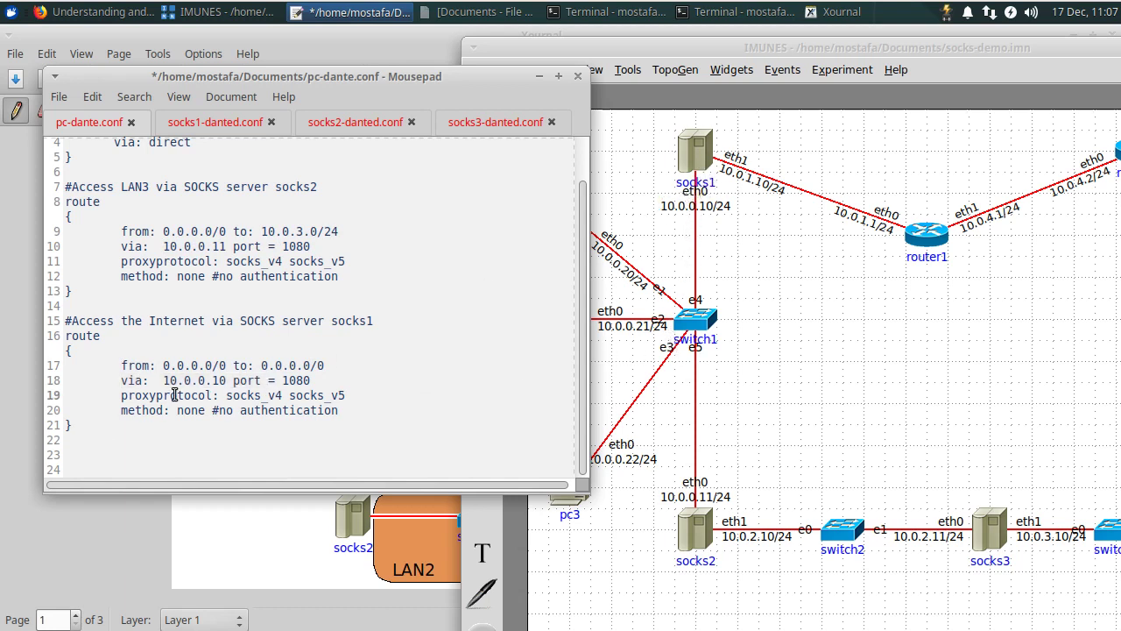
{"action": "left_click_drag", "start_coordinate": [163, 380], "coordinate": [235, 380]}
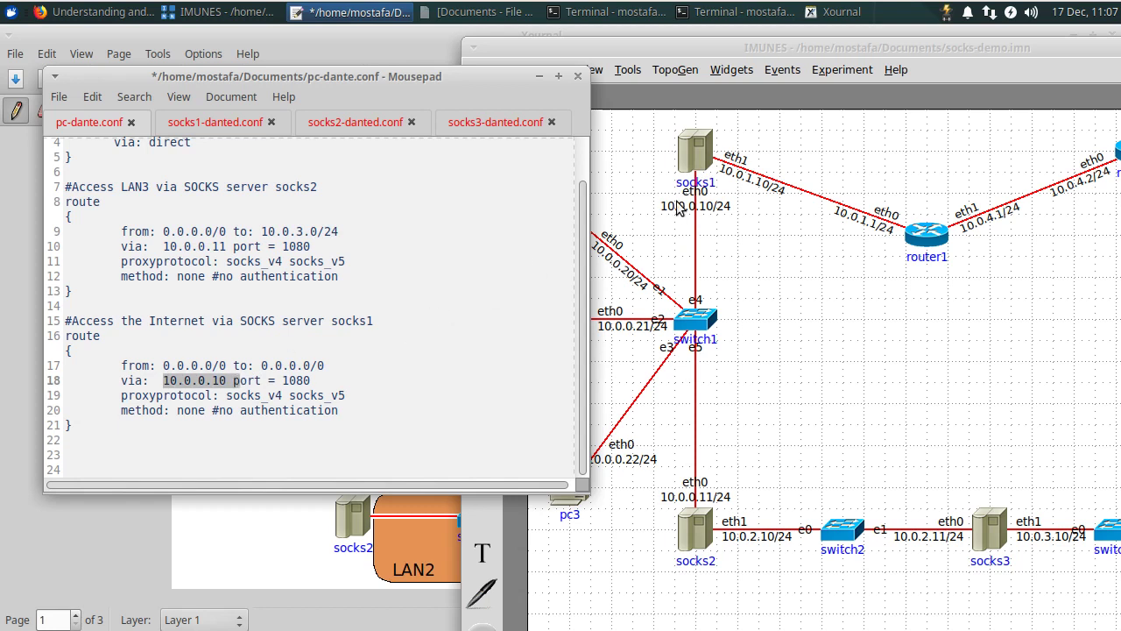
{"action": "left_click", "coordinate": [307, 380]}
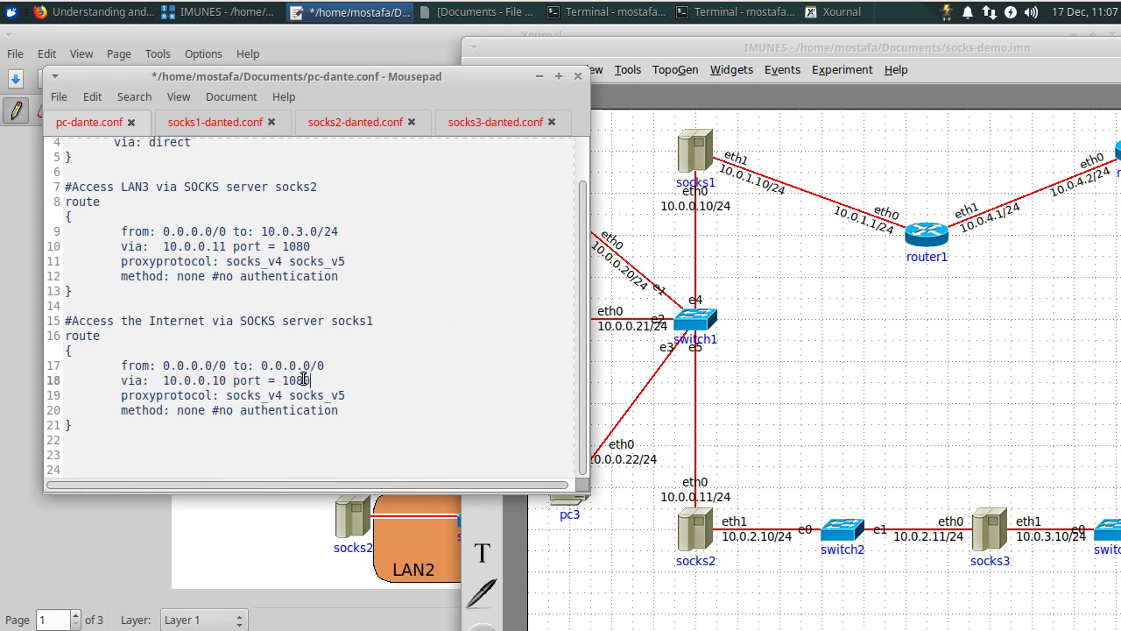
{"action": "left_click_drag", "start_coordinate": [308, 380], "coordinate": [289, 378]}
{"action": "left_click", "coordinate": [319, 381]}
{"action": "left_click_drag", "start_coordinate": [345, 410], "coordinate": [50, 340]}
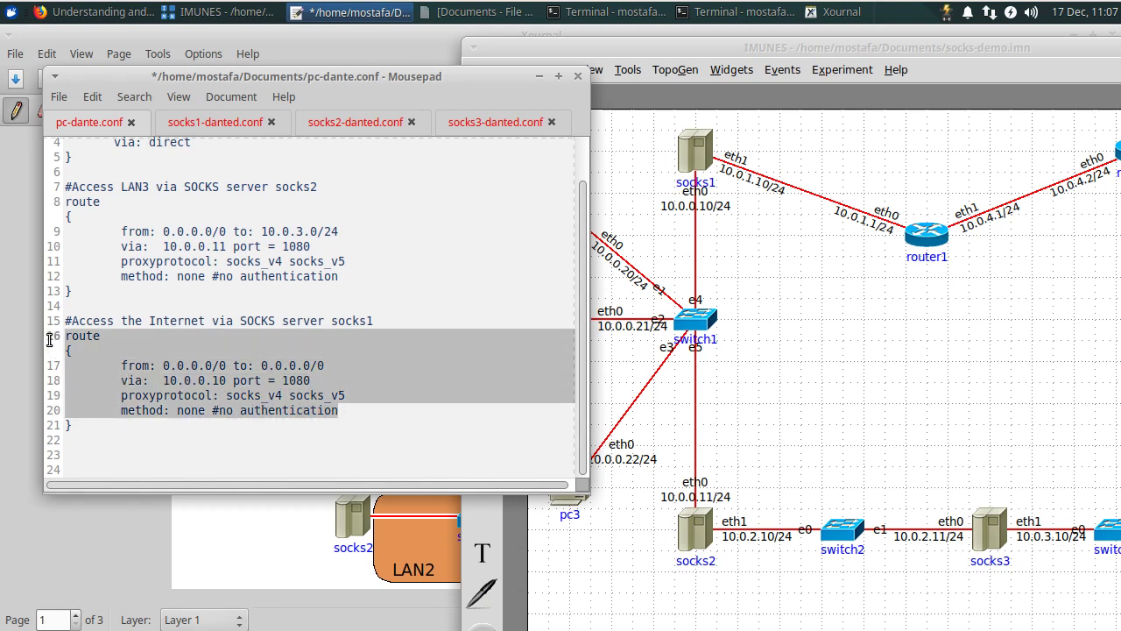
Look over pc-dante.conf from its first route block once more and reposition the editor window beside the topology
{"action": "left_click", "coordinate": [191, 341]}
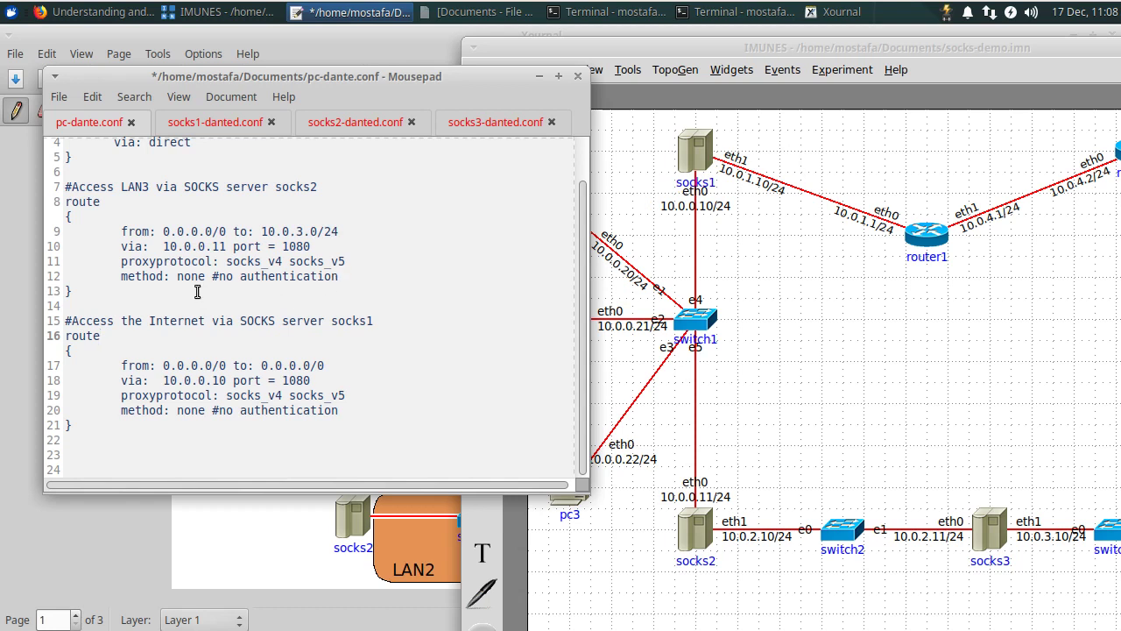
{"action": "left_click_drag", "start_coordinate": [198, 291], "coordinate": [2, 88]}
{"action": "left_click", "coordinate": [486, 281]}
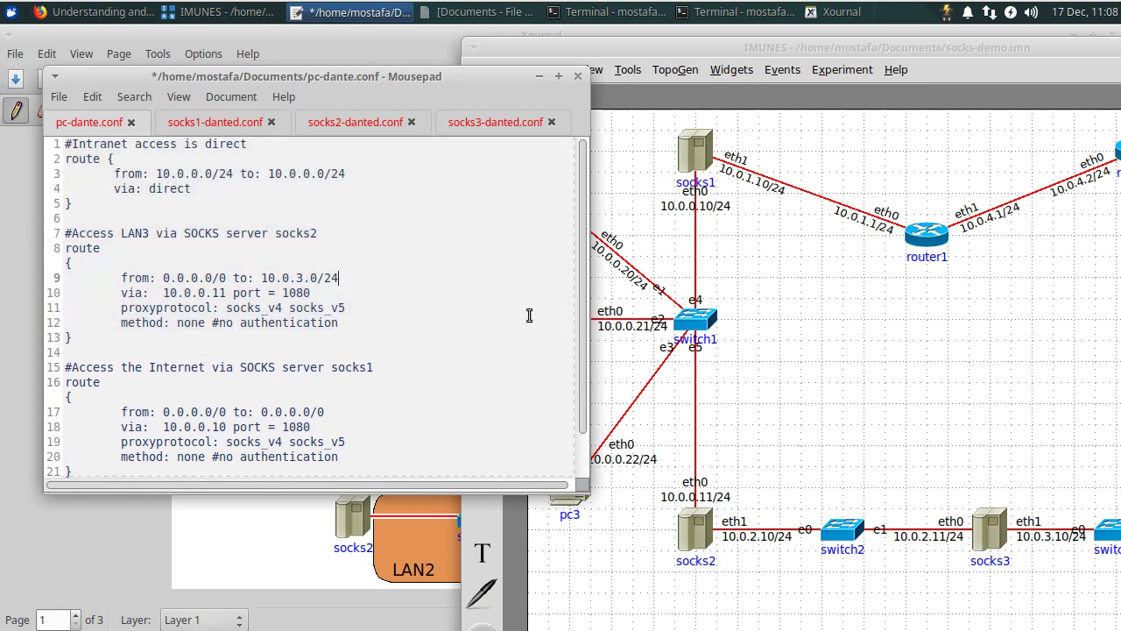
{"action": "left_click_drag", "start_coordinate": [427, 77], "coordinate": [398, 48]}
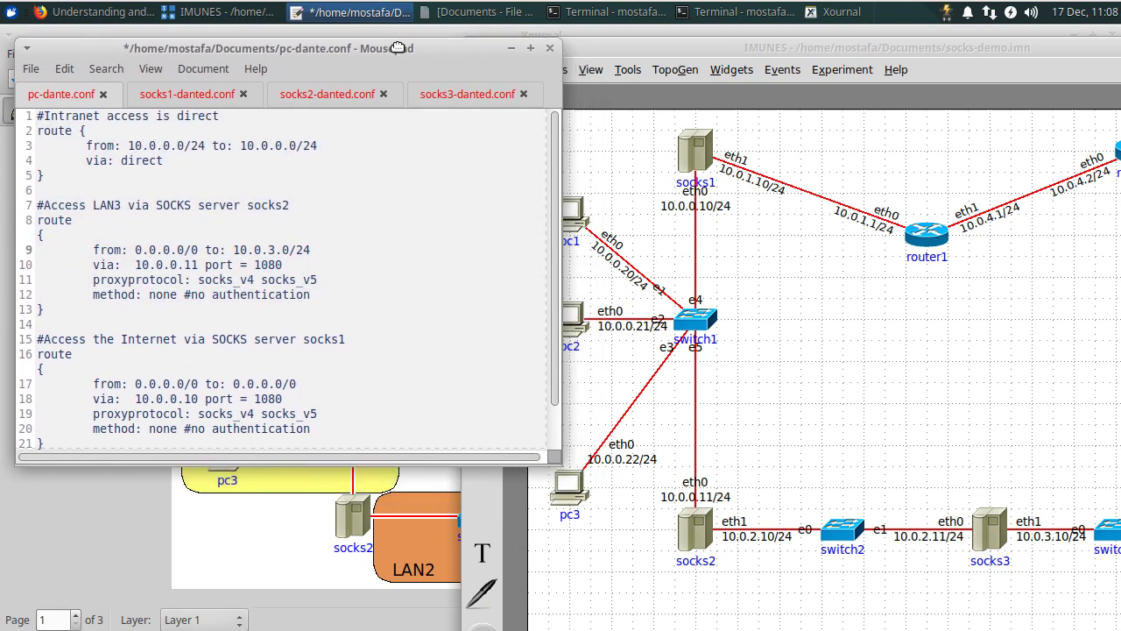
Open socks2-danted.conf and skim the whole file from the server settings to the route block
{"action": "left_click", "coordinate": [317, 95]}
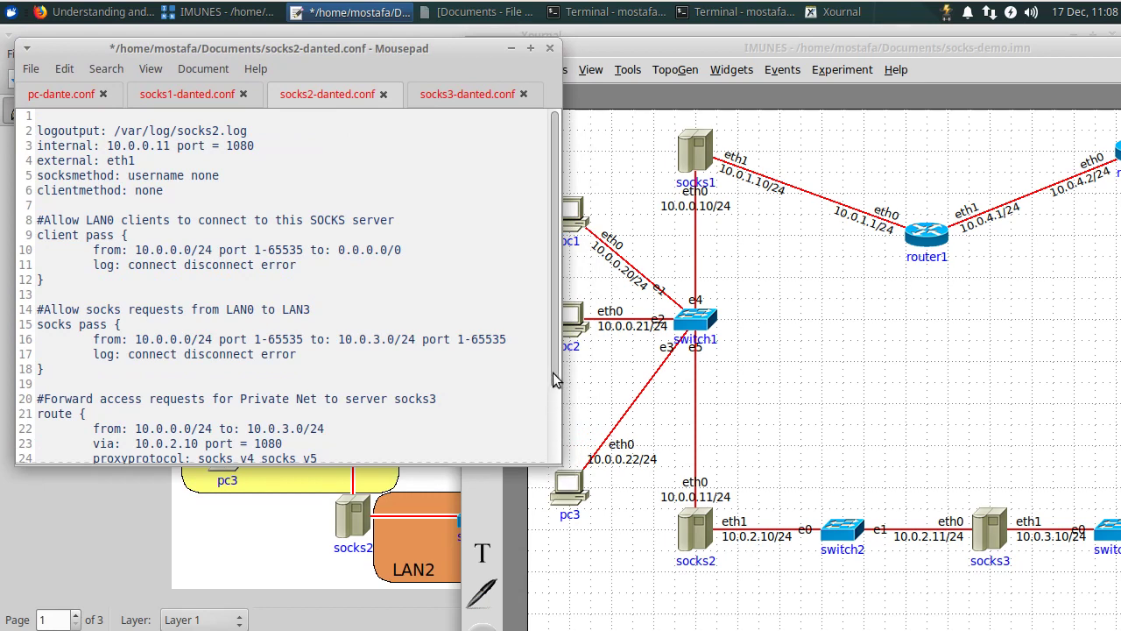
{"action": "scroll", "coordinate": [552, 429], "scroll_direction": "down", "scroll_amount": 2}
{"action": "scroll", "coordinate": [552, 429], "scroll_direction": "up", "scroll_amount": 2}
{"action": "mouse_move", "coordinate": [550, 359]}
{"action": "left_mouse_down"}
{"action": "mouse_move", "coordinate": [546, 431]}
{"action": "mouse_move", "coordinate": [550, 351]}
{"action": "left_mouse_up"}
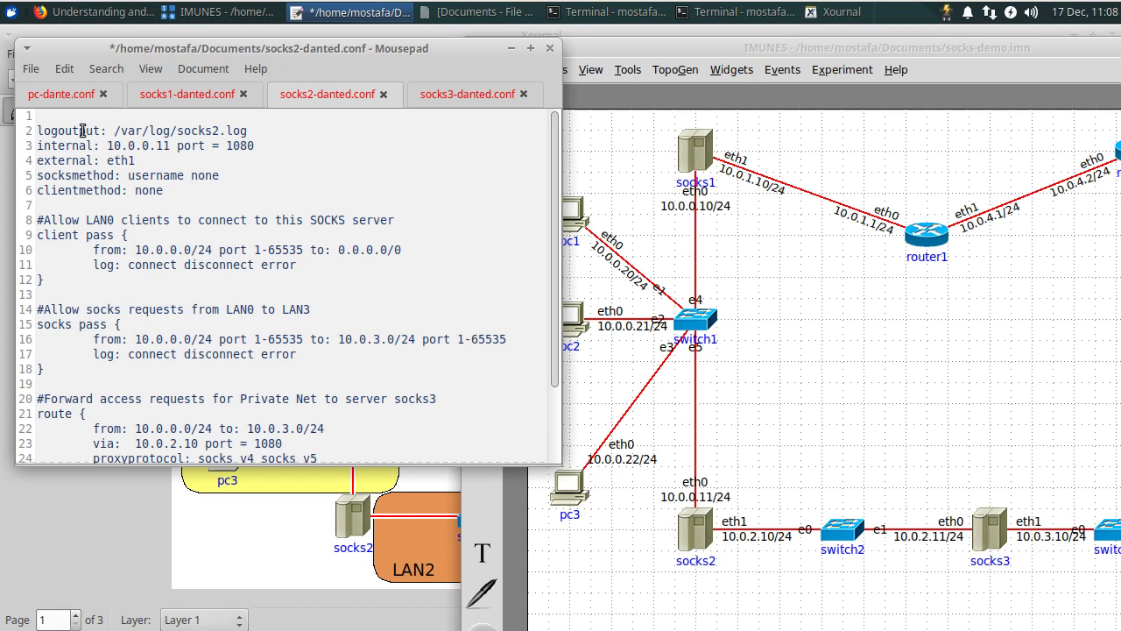
Examine the general settings of socks2-danted.conf: log output, internal address and port, and external interface
{"action": "left_click_drag", "start_coordinate": [39, 130], "coordinate": [226, 186]}
{"action": "left_click", "coordinate": [226, 187]}
{"action": "double_click", "coordinate": [137, 157]}
{"action": "left_click_drag", "start_coordinate": [114, 145], "coordinate": [254, 147]}
{"action": "left_click", "coordinate": [162, 175]}
{"action": "double_click", "coordinate": [122, 161]}
{"action": "left_click", "coordinate": [108, 162]}
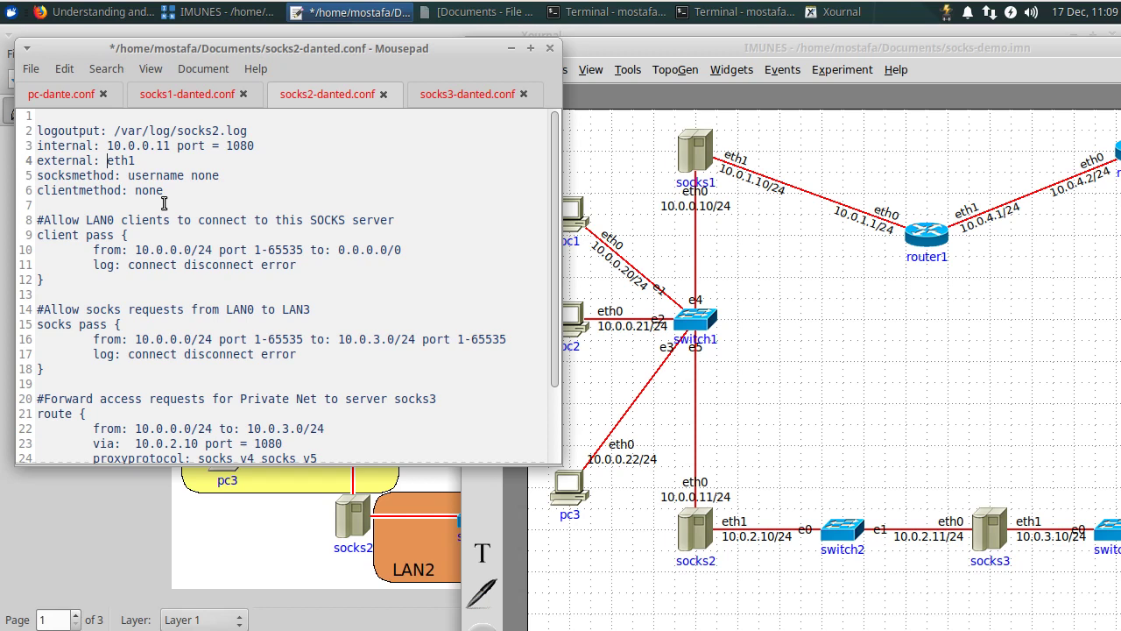
Examine the client pass block of socks2-danted.conf, focusing on its source network and port range
{"action": "left_click", "coordinate": [177, 220]}
{"action": "mouse_move", "coordinate": [41, 221]}
{"action": "left_mouse_down"}
{"action": "mouse_move", "coordinate": [31, 282]}
{"action": "mouse_move", "coordinate": [19, 224]}
{"action": "left_mouse_up"}
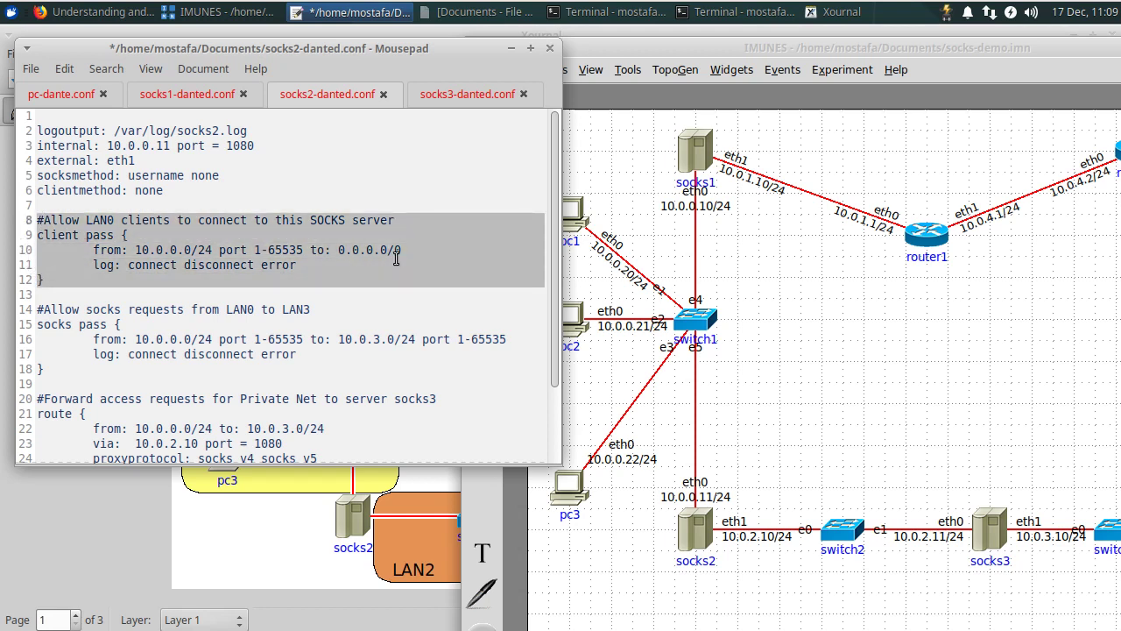
{"action": "left_click", "coordinate": [185, 247]}
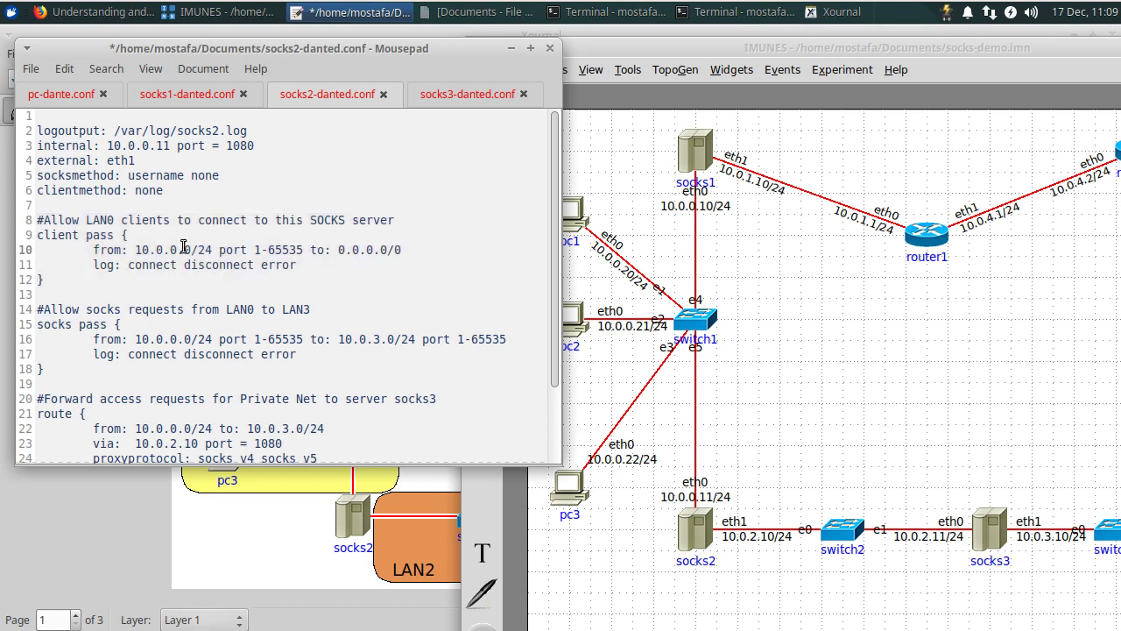
{"action": "left_click_drag", "start_coordinate": [135, 248], "coordinate": [310, 250]}
{"action": "left_click", "coordinate": [274, 246]}
Compare the client pass rule of socks1-danted.conf with the port range specified in socks2-danted.conf
{"action": "left_click", "coordinate": [191, 98]}
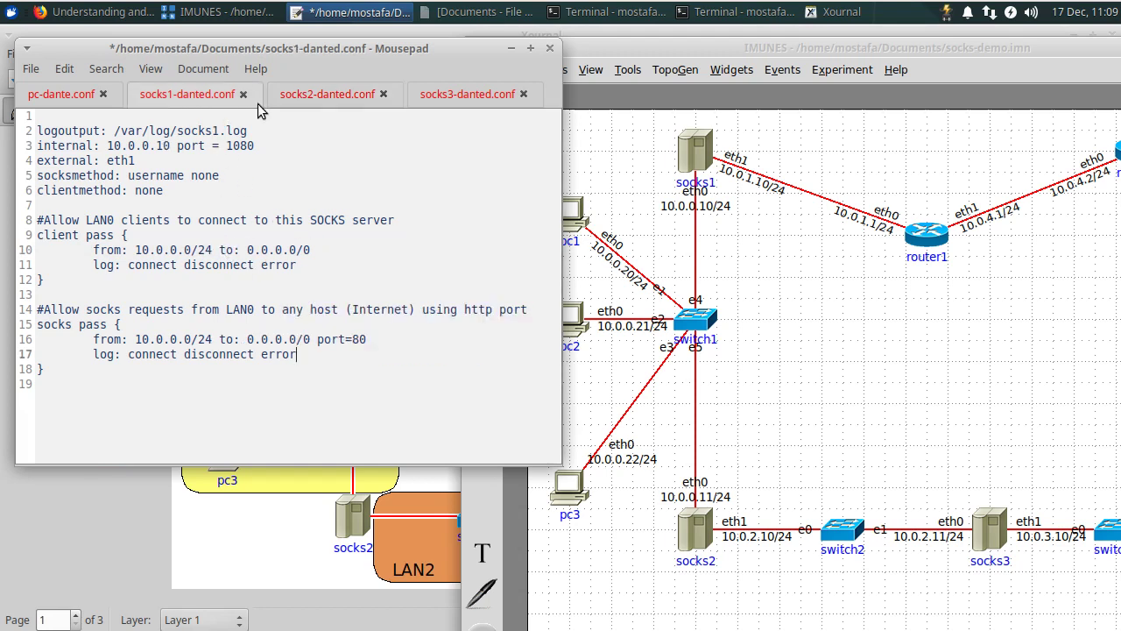
{"action": "left_click", "coordinate": [298, 101]}
{"action": "left_click_drag", "start_coordinate": [304, 250], "coordinate": [220, 248]}
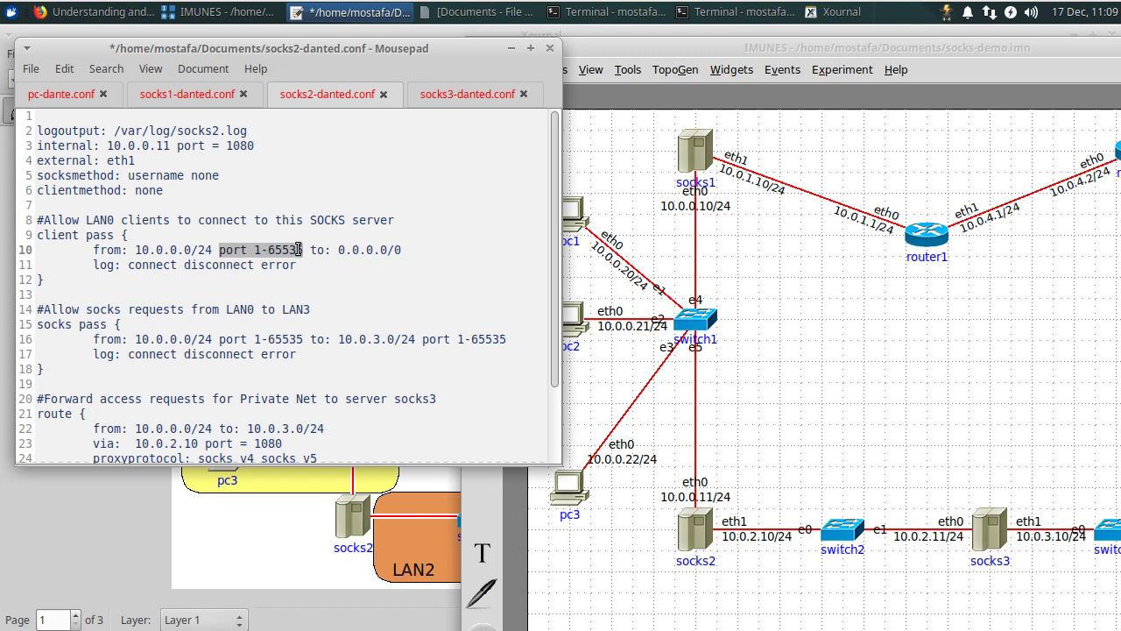
{"action": "left_click_drag", "start_coordinate": [304, 250], "coordinate": [256, 248]}
{"action": "mouse_move", "coordinate": [303, 251]}
{"action": "left_mouse_down"}
{"action": "mouse_move", "coordinate": [220, 248]}
{"action": "mouse_move", "coordinate": [305, 248]}
{"action": "left_mouse_up"}
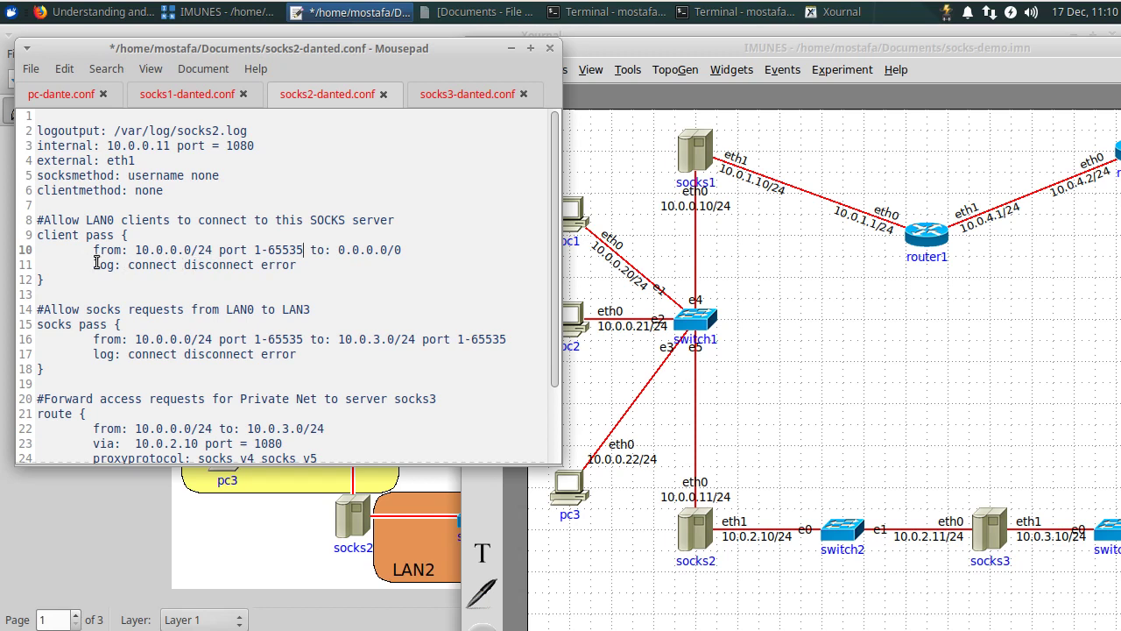
Review the socks pass block and the route block of socks2-danted.conf one after the other
{"action": "scroll", "coordinate": [111, 262], "scroll_direction": "down", "scroll_amount": 1}
{"action": "scroll", "coordinate": [111, 262], "scroll_direction": "down", "scroll_amount": 1}
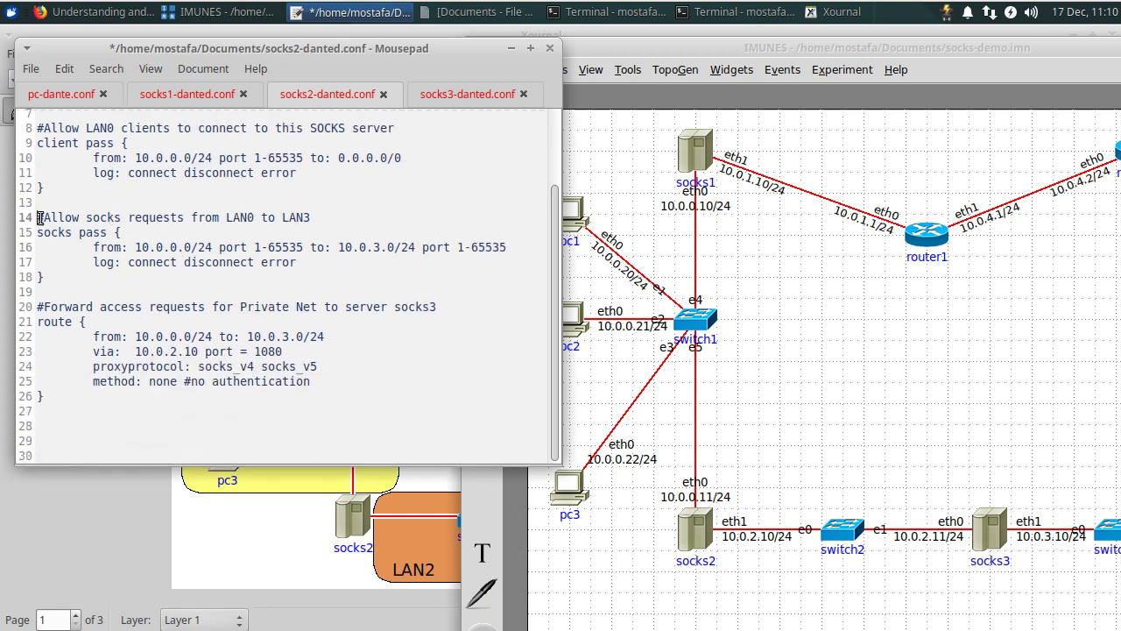
{"action": "left_click_drag", "start_coordinate": [39, 217], "coordinate": [44, 249]}
{"action": "left_click", "coordinate": [138, 263]}
{"action": "left_click_drag", "start_coordinate": [108, 232], "coordinate": [44, 233]}
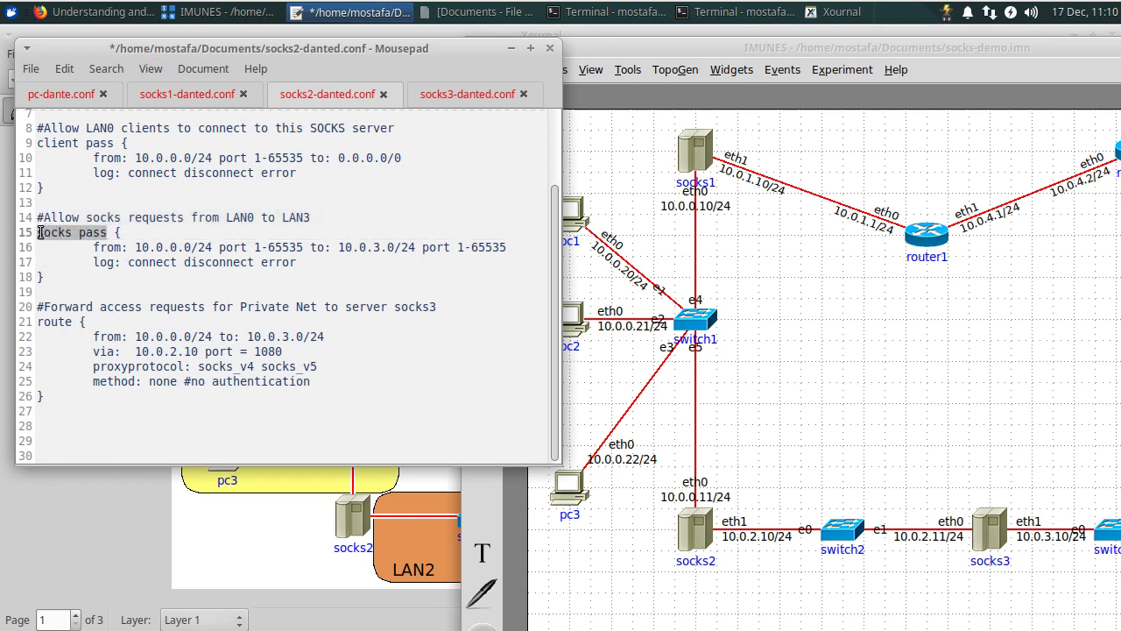
{"action": "left_click", "coordinate": [41, 280]}
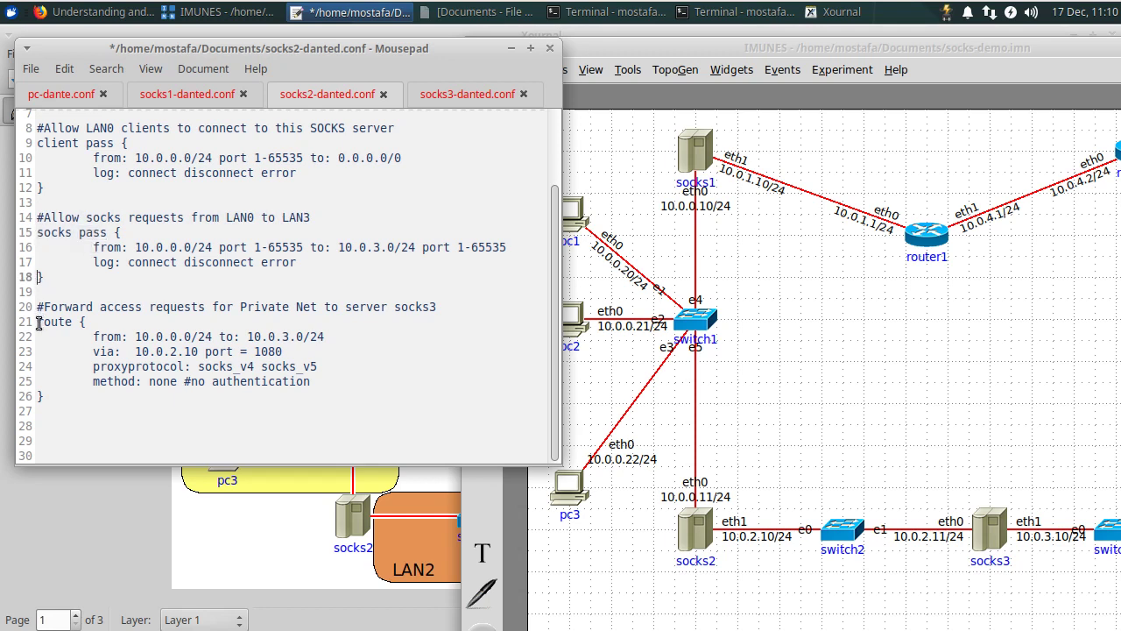
{"action": "left_click_drag", "start_coordinate": [39, 323], "coordinate": [174, 420]}
{"action": "left_click", "coordinate": [174, 421]}
Examine the source network, destination network and both port ranges in the socks pass rule of socks2-danted.conf
{"action": "left_click_drag", "start_coordinate": [136, 247], "coordinate": [191, 245]}
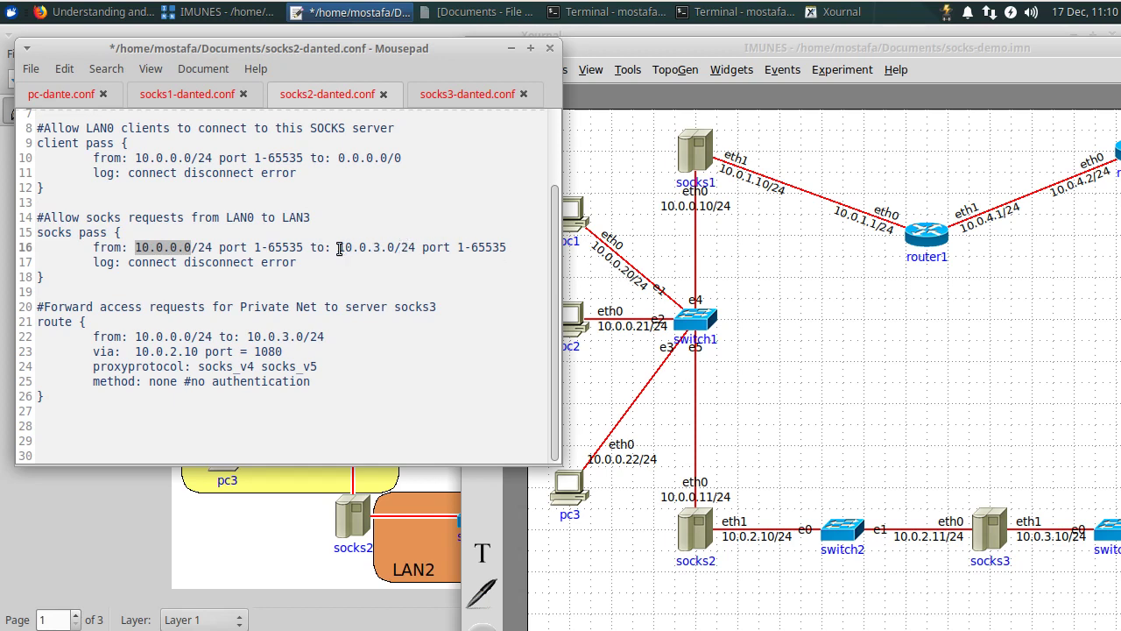
{"action": "left_click_drag", "start_coordinate": [339, 248], "coordinate": [394, 243]}
{"action": "left_click_drag", "start_coordinate": [303, 247], "coordinate": [217, 246]}
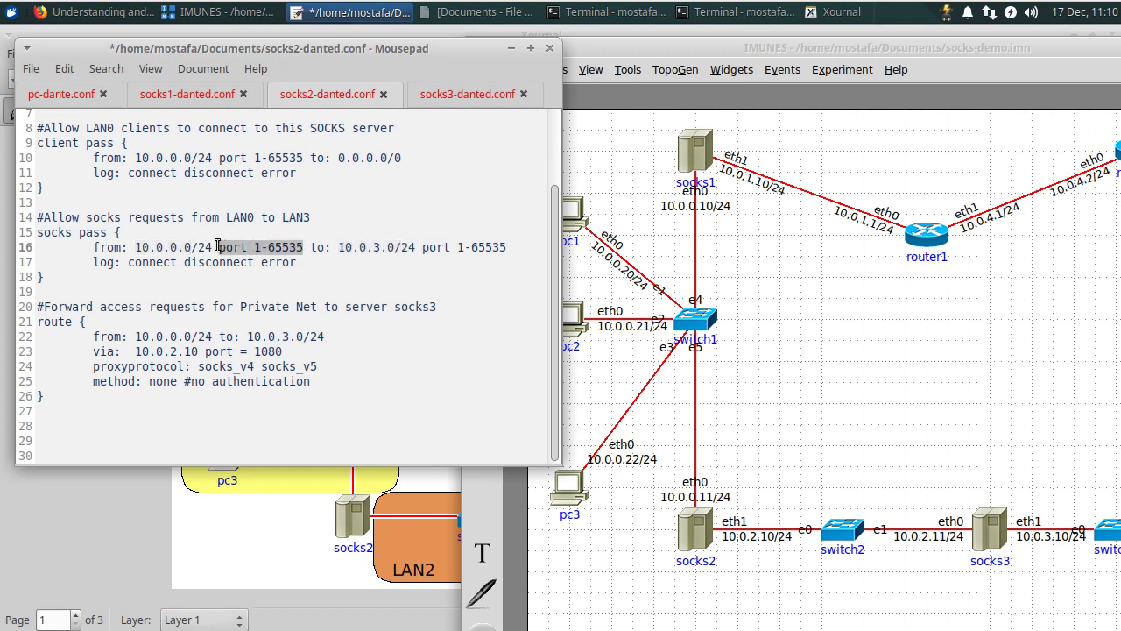
{"action": "left_click_drag", "start_coordinate": [422, 247], "coordinate": [508, 248]}
{"action": "left_click", "coordinate": [428, 248]}
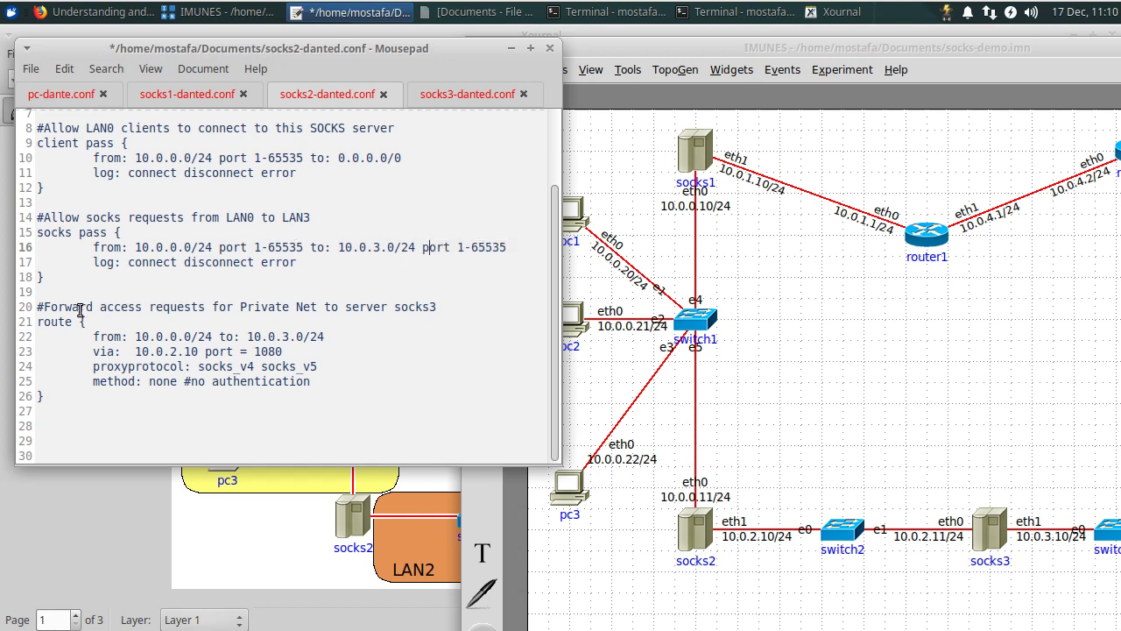
Compare the route block forwarding requests to socks3 with the LAN0-to-LAN3 socks pass block in socks2-danted.conf
{"action": "left_click_drag", "start_coordinate": [39, 305], "coordinate": [47, 414]}
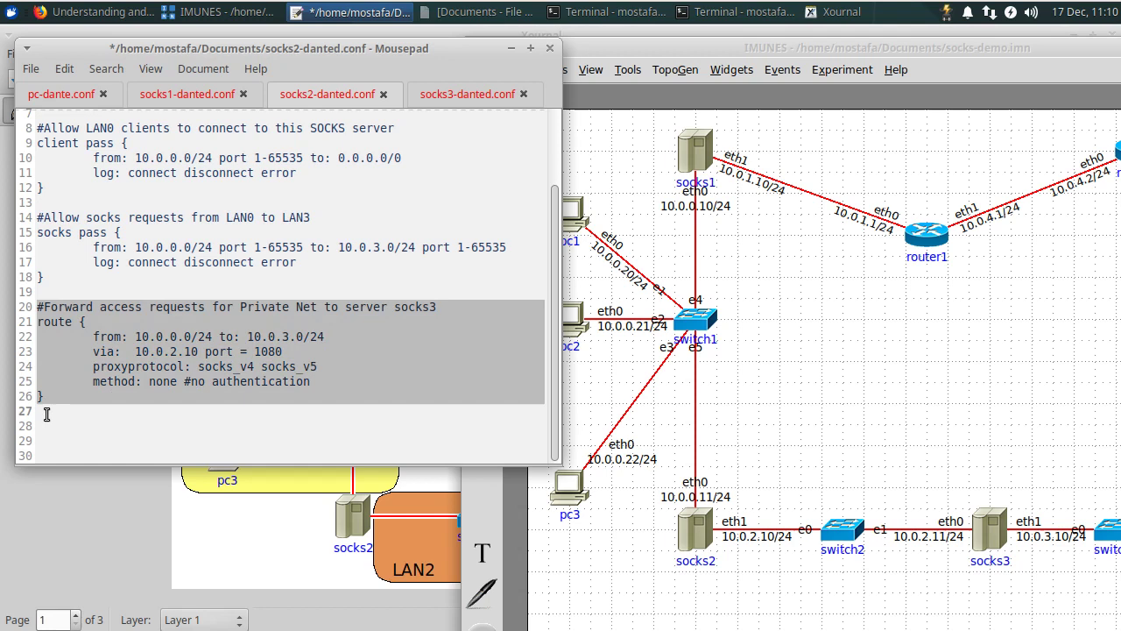
{"action": "left_click", "coordinate": [196, 414]}
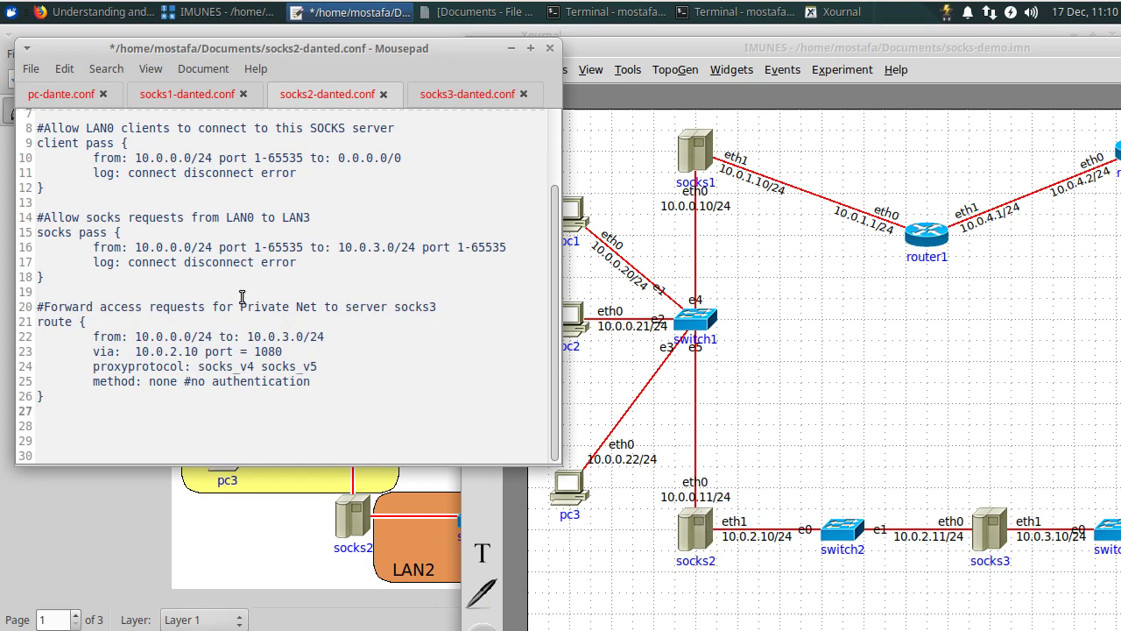
{"action": "left_click_drag", "start_coordinate": [37, 217], "coordinate": [41, 294]}
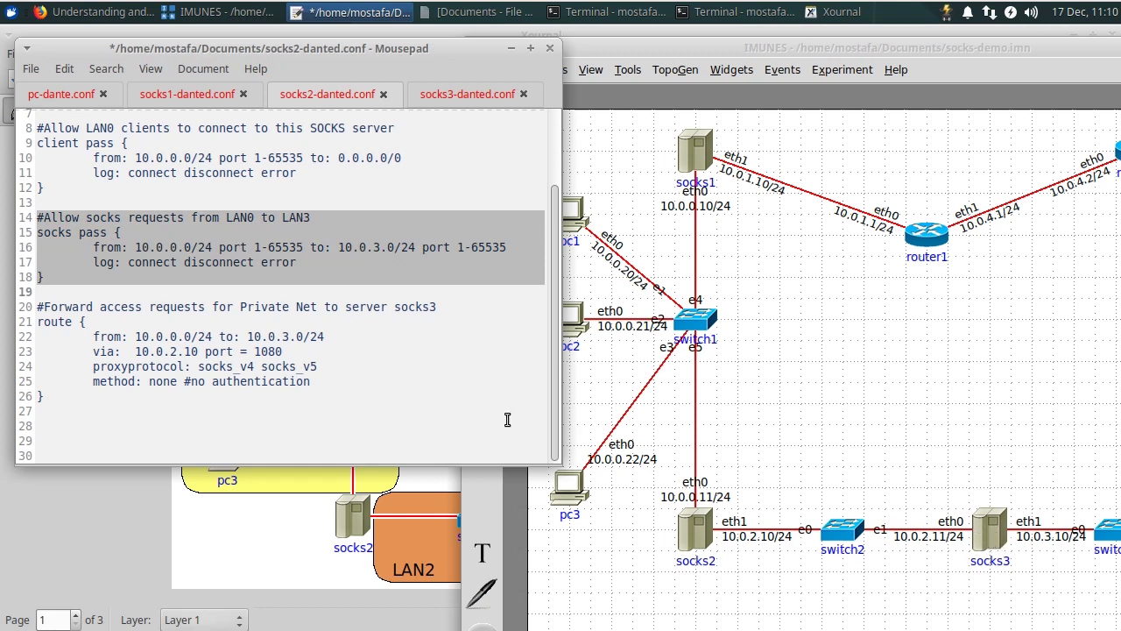
{"action": "left_click", "coordinate": [98, 286]}
Examine the source and destination networks, gateway address and port of the socks3 forwarding route in socks2-danted.conf
{"action": "left_click_drag", "start_coordinate": [92, 335], "coordinate": [331, 337]}
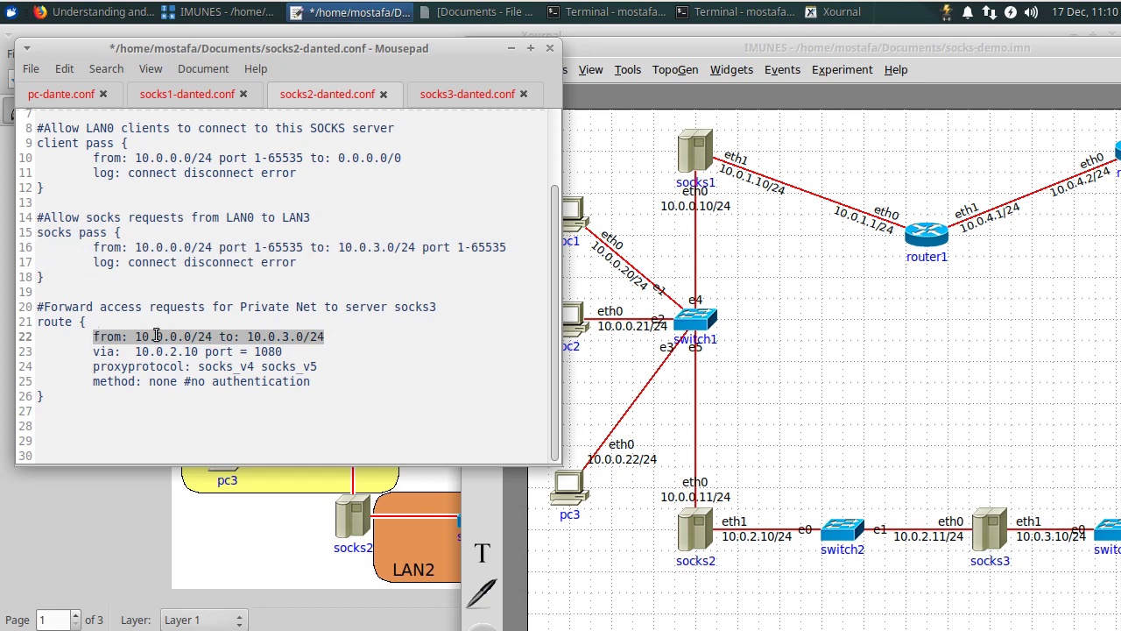
{"action": "left_click", "coordinate": [199, 337]}
{"action": "left_click_drag", "start_coordinate": [247, 336], "coordinate": [331, 337]}
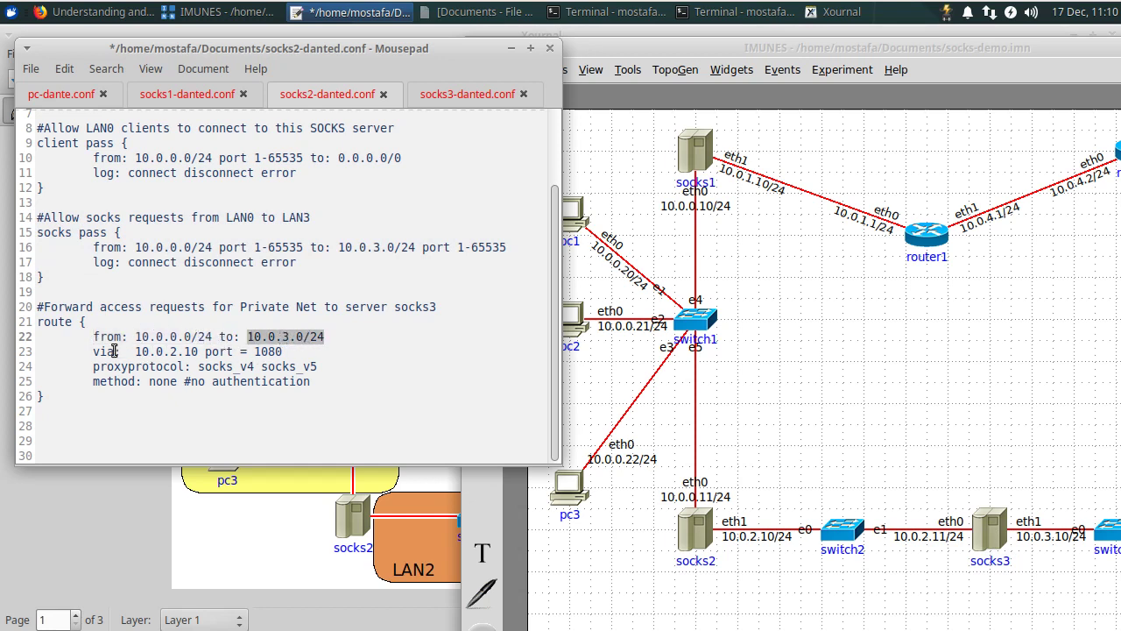
{"action": "left_click_drag", "start_coordinate": [94, 351], "coordinate": [211, 351]}
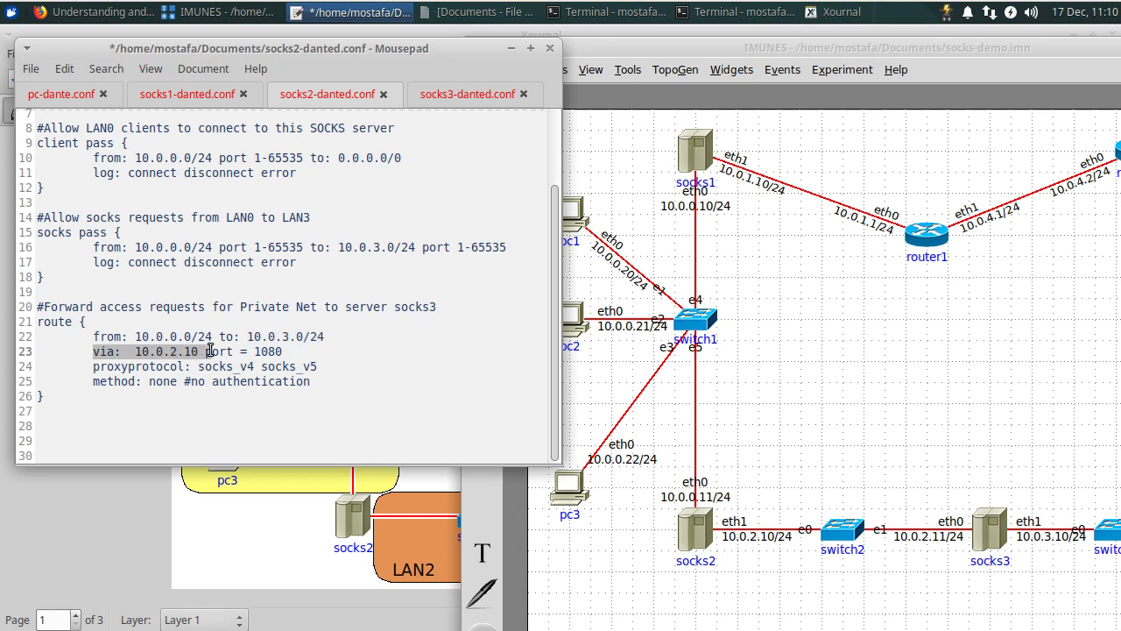
{"action": "left_click", "coordinate": [240, 358]}
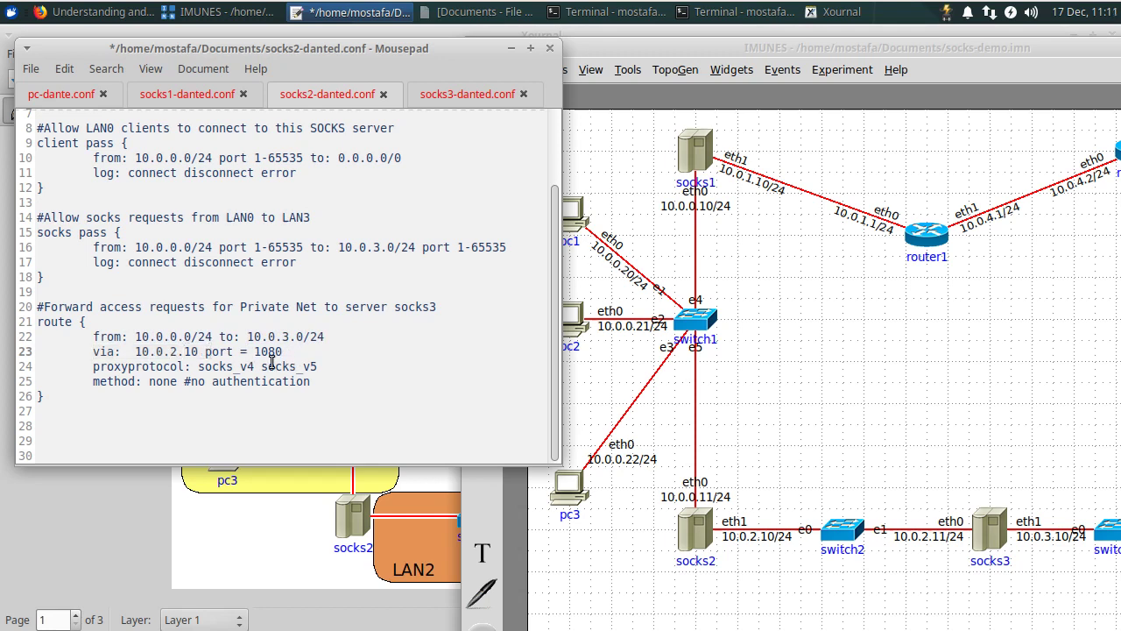
{"action": "left_click_drag", "start_coordinate": [256, 351], "coordinate": [286, 351]}
Open socks3-danted.conf and review its log, internal, external and authentication method settings
{"action": "left_click", "coordinate": [445, 97]}
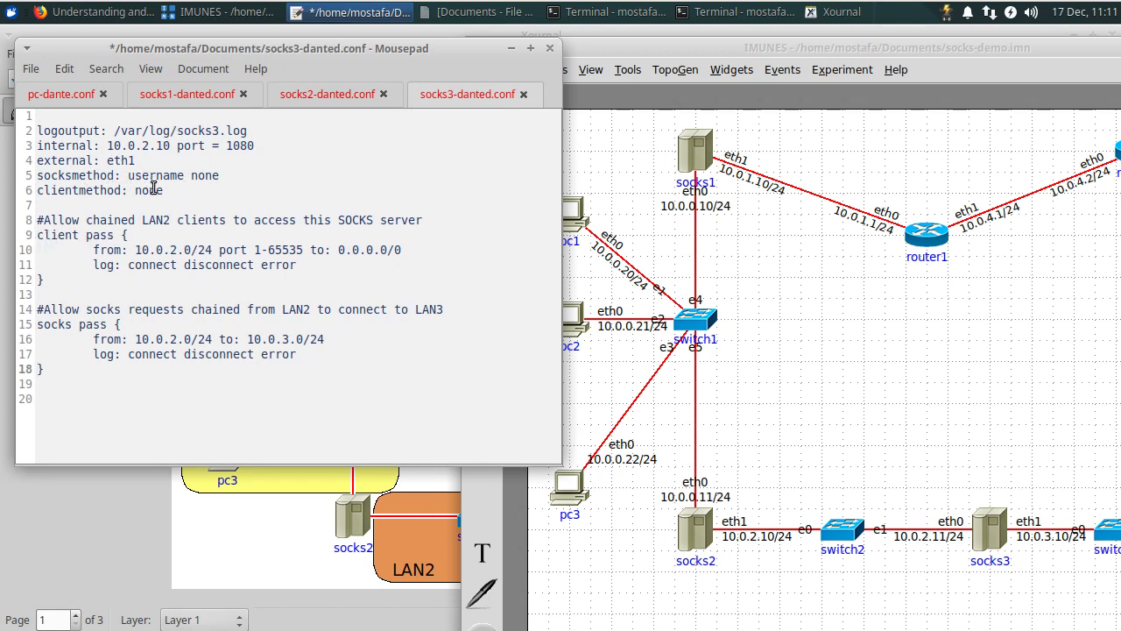
{"action": "left_click_drag", "start_coordinate": [170, 195], "coordinate": [6, 114]}
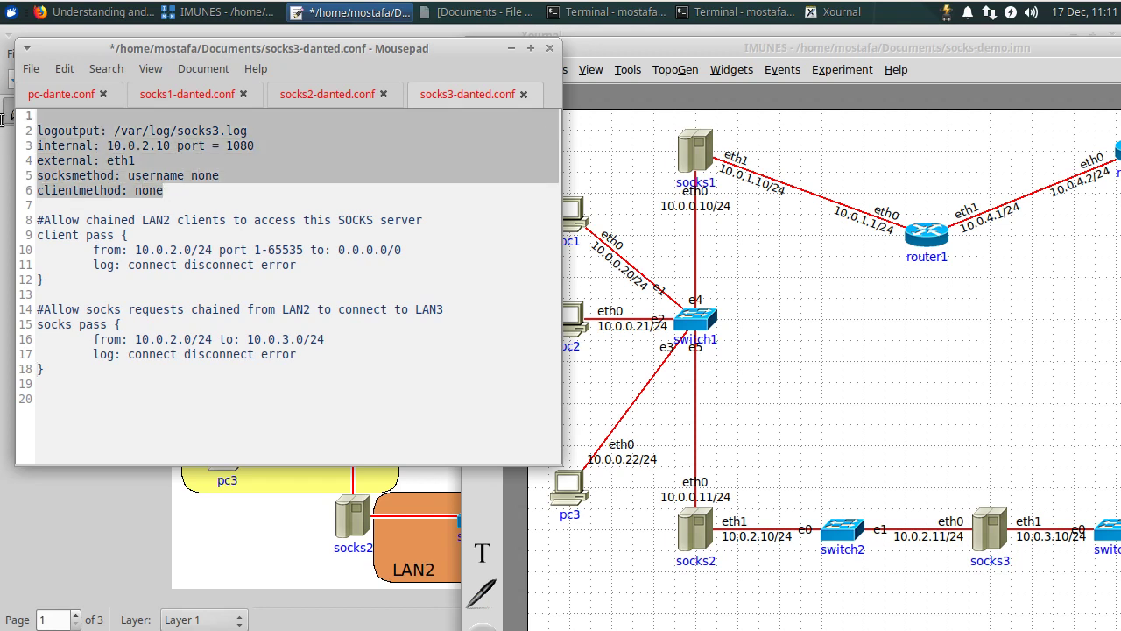
{"action": "left_click", "coordinate": [317, 233]}
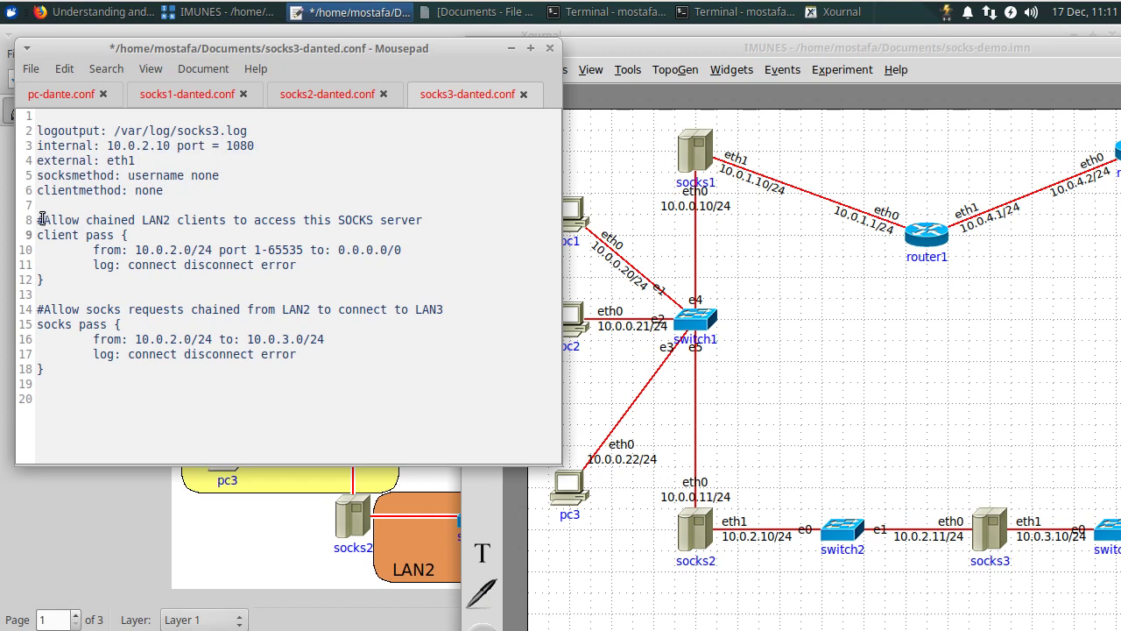
Examine the LAN2 source network in the client pass rule of socks3-danted.conf
{"action": "left_click_drag", "start_coordinate": [38, 220], "coordinate": [191, 250]}
{"action": "left_click", "coordinate": [142, 247]}
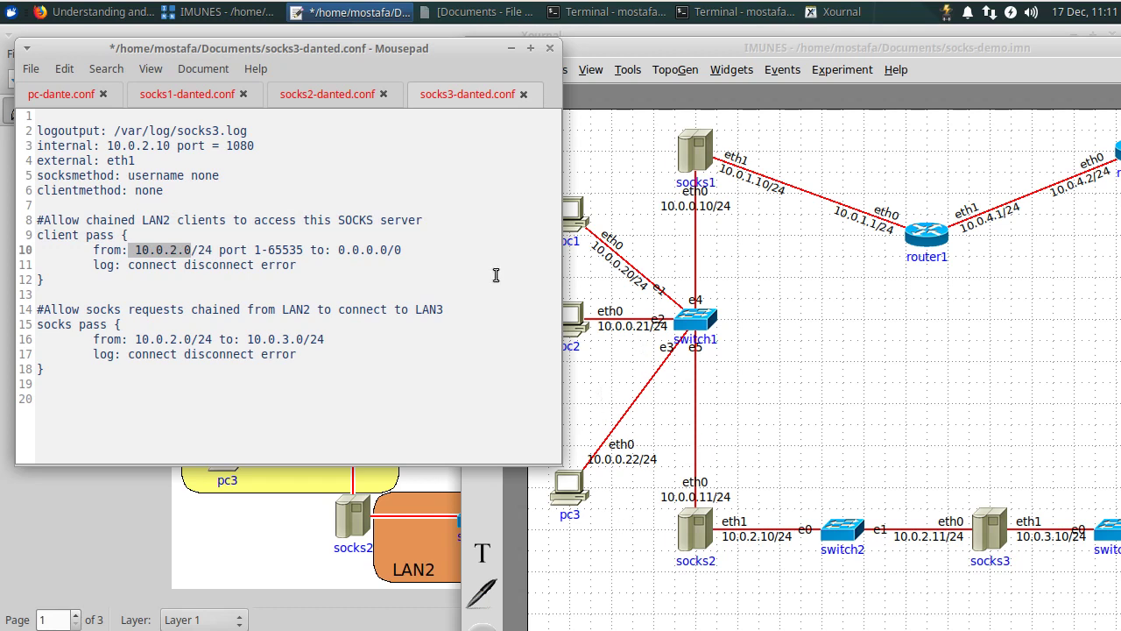
{"action": "left_click", "coordinate": [179, 251]}
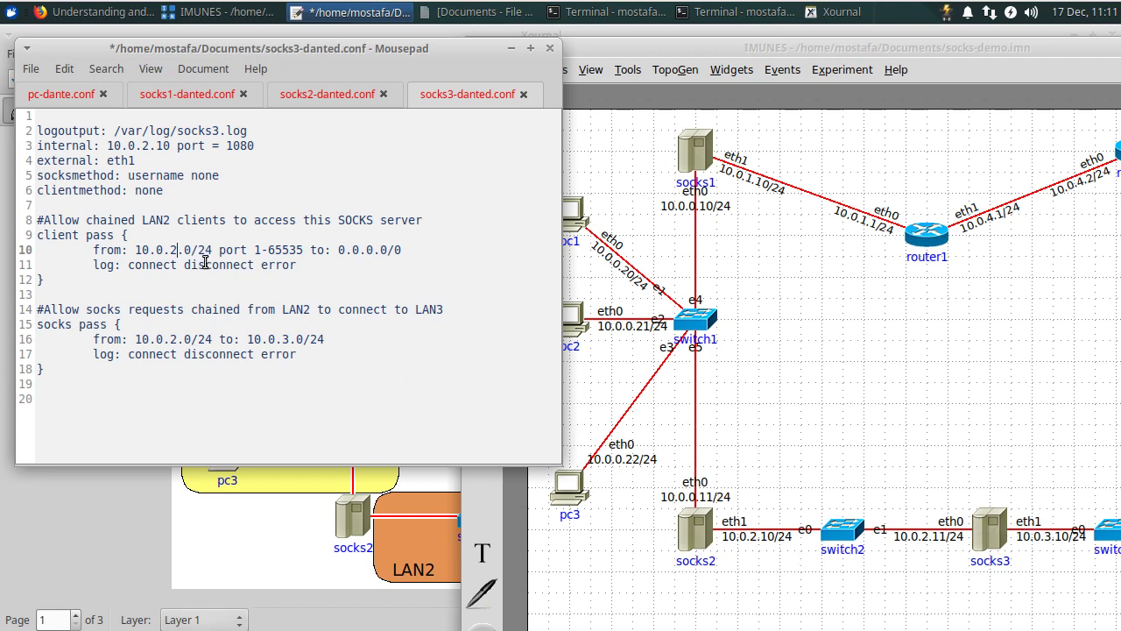
{"action": "left_click_drag", "start_coordinate": [136, 249], "coordinate": [190, 246]}
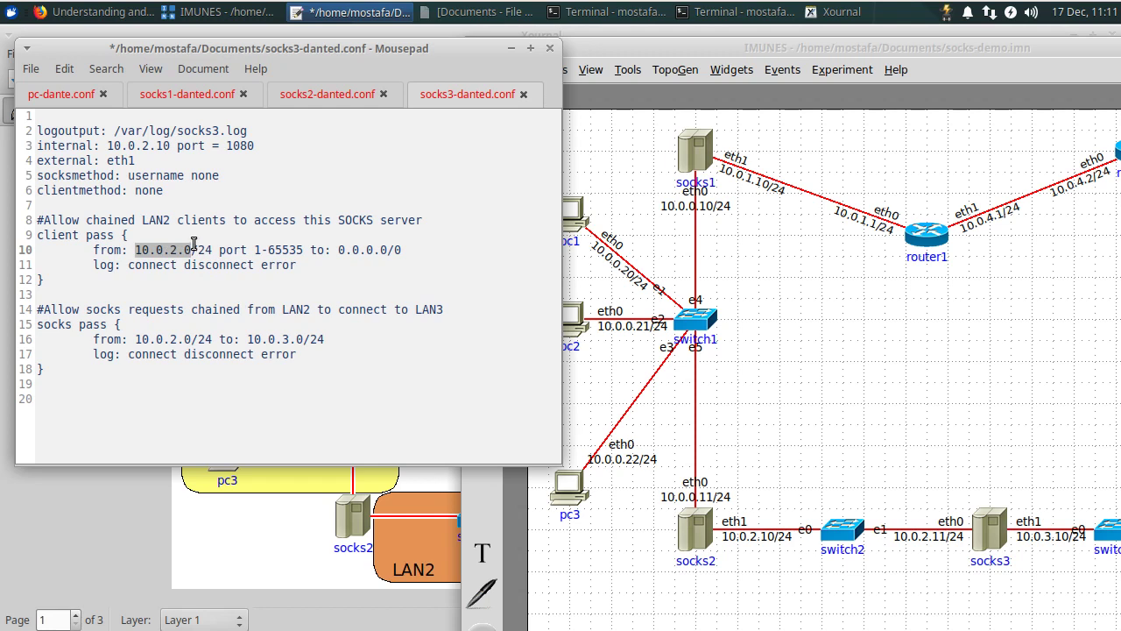
{"action": "left_click", "coordinate": [196, 293]}
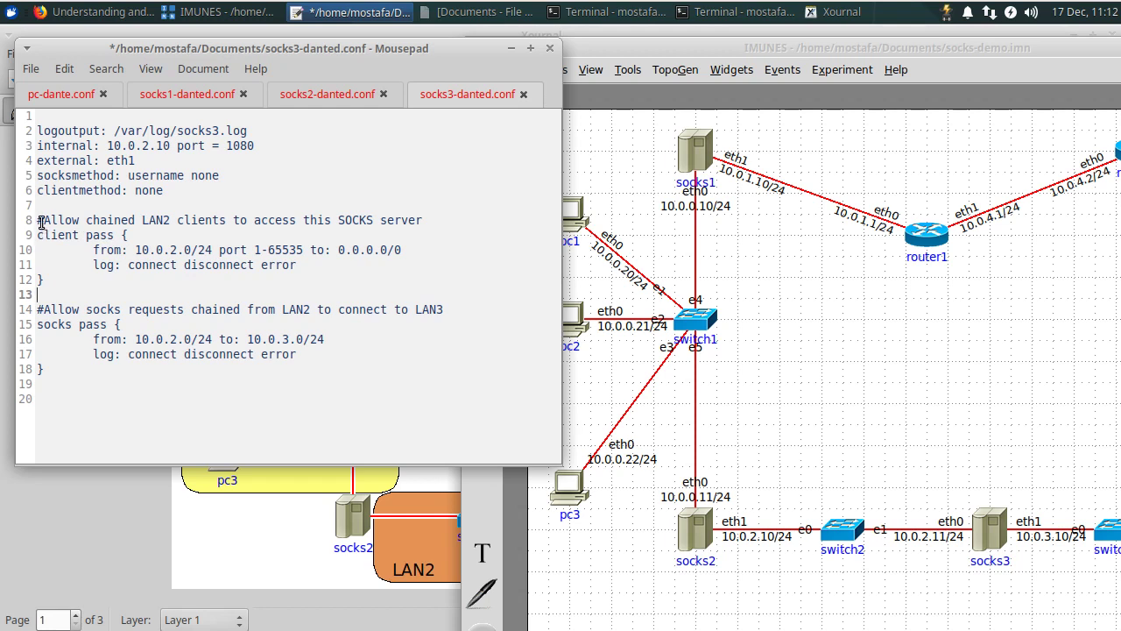
Review the client pass and socks pass blocks of socks3-danted.conf through to the end of the file
{"action": "left_click_drag", "start_coordinate": [39, 220], "coordinate": [201, 378]}
{"action": "left_click", "coordinate": [55, 316]}
{"action": "left_click", "coordinate": [201, 378]}
{"action": "left_click_drag", "start_coordinate": [82, 375], "coordinate": [48, 403]}
{"action": "left_click", "coordinate": [53, 404]}
Compare the socks pass block of socks1-danted.conf with the one in socks3-danted.conf
{"action": "left_click", "coordinate": [194, 103]}
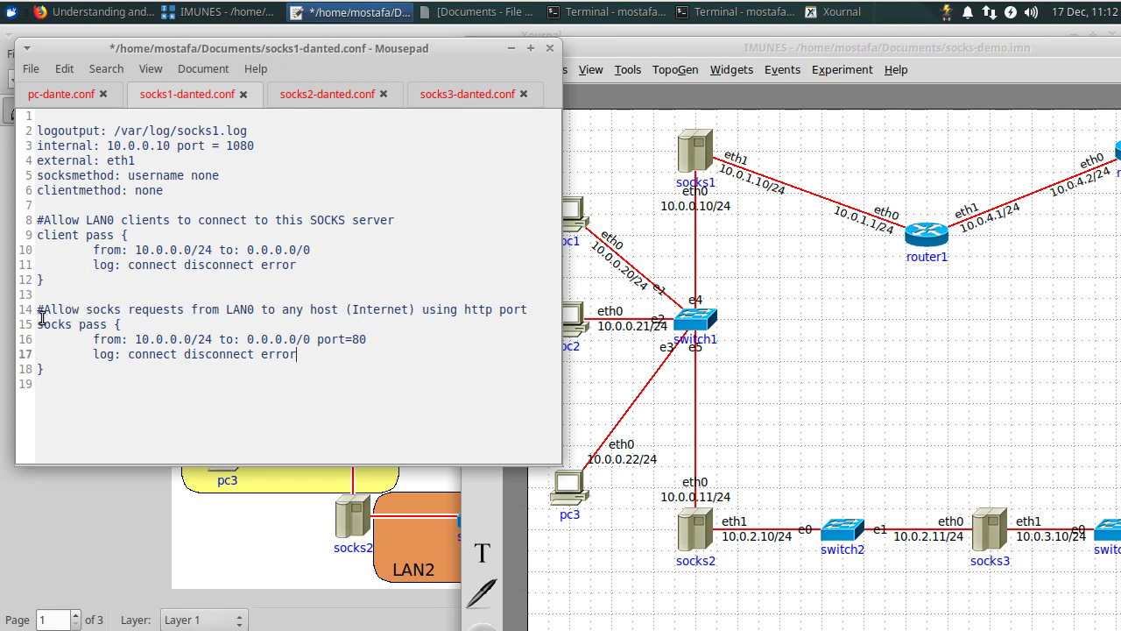
{"action": "left_click_drag", "start_coordinate": [39, 324], "coordinate": [69, 386]}
{"action": "left_click", "coordinate": [70, 392]}
{"action": "left_click", "coordinate": [461, 94]}
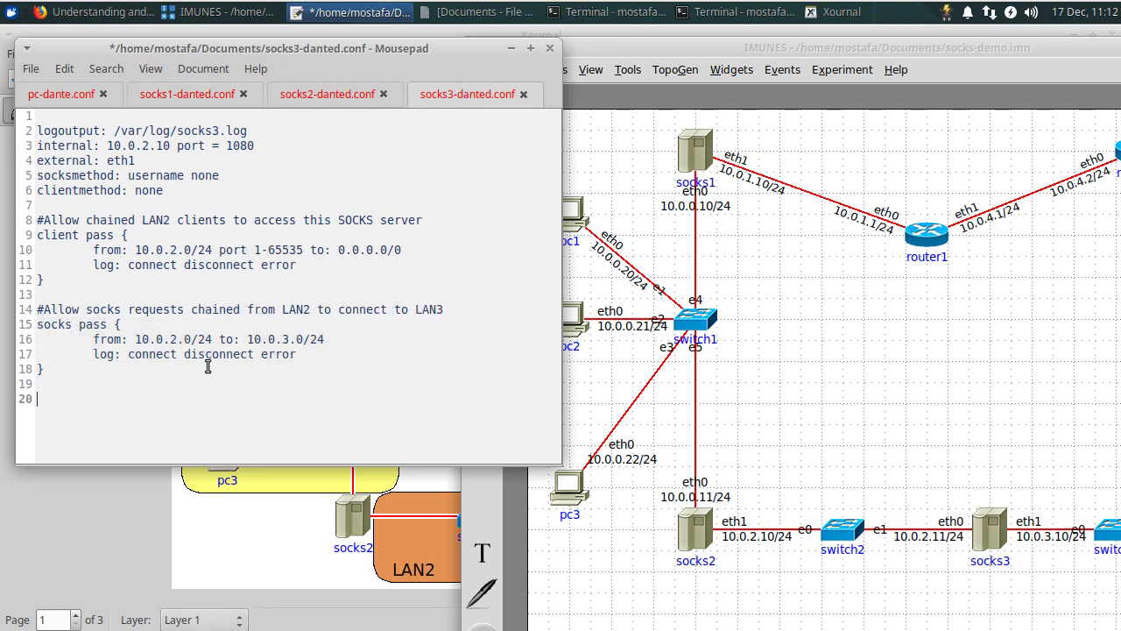
{"action": "left_click", "coordinate": [170, 341]}
{"action": "left_click", "coordinate": [87, 387]}
Switch to the IMUNES topology window and reposition it to show more of the network around router2 and switch3
{"action": "left_click", "coordinate": [811, 274]}
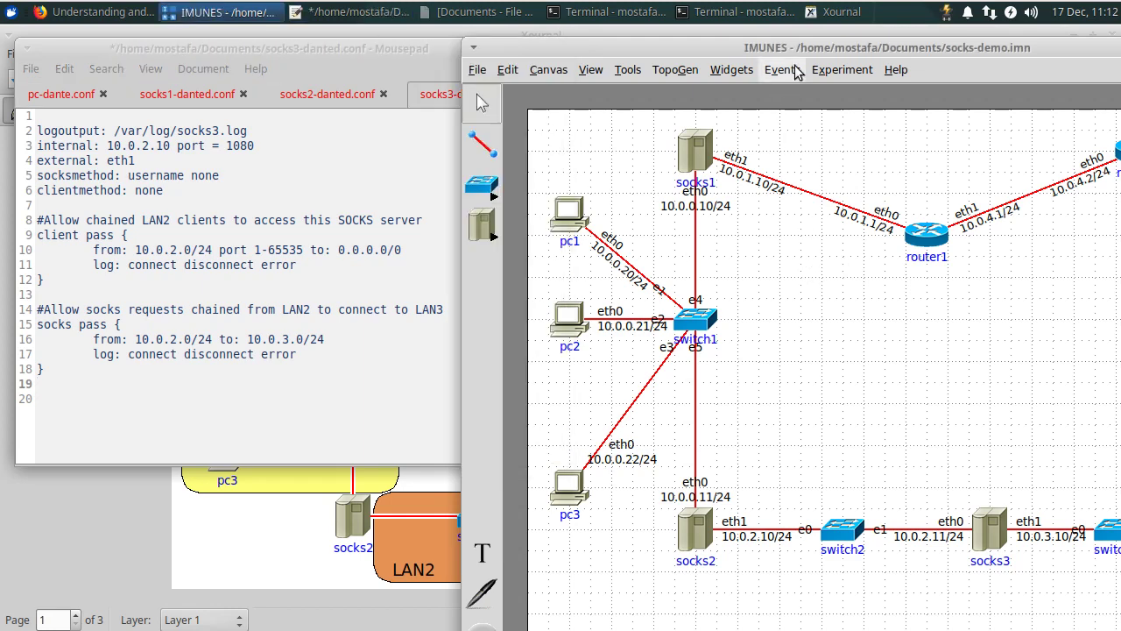
{"action": "left_click_drag", "start_coordinate": [832, 51], "coordinate": [744, 51]}
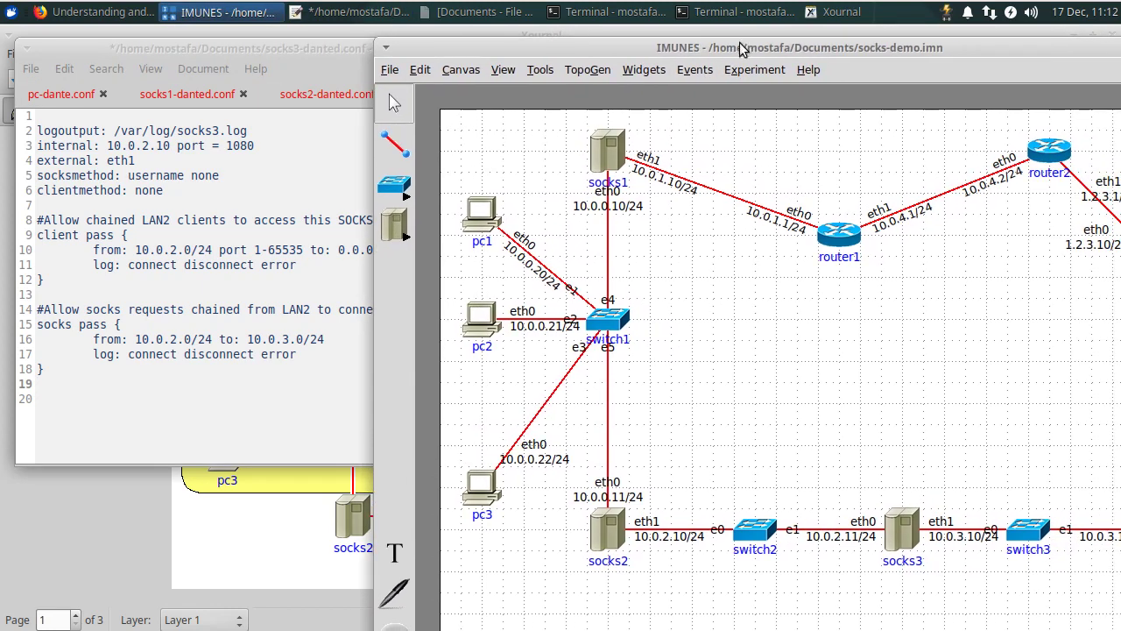
Enable the custom startup config for the socks1 host and open its custom configuration editor
{"action": "left_click", "coordinate": [152, 226]}
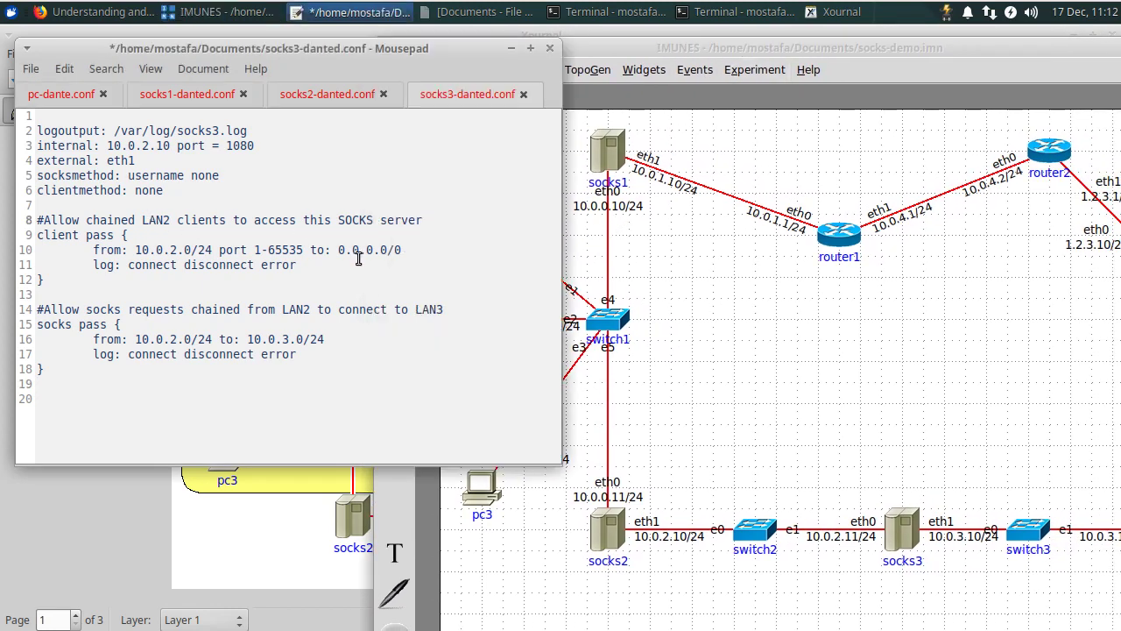
{"action": "left_click", "coordinate": [806, 346]}
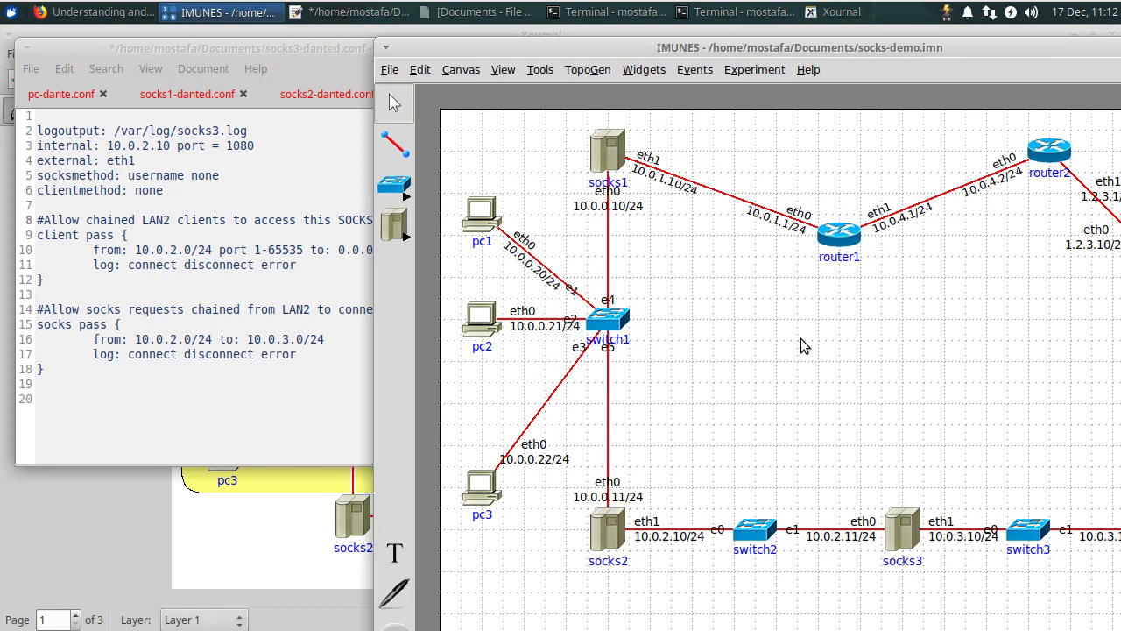
{"action": "right_click", "coordinate": [607, 154]}
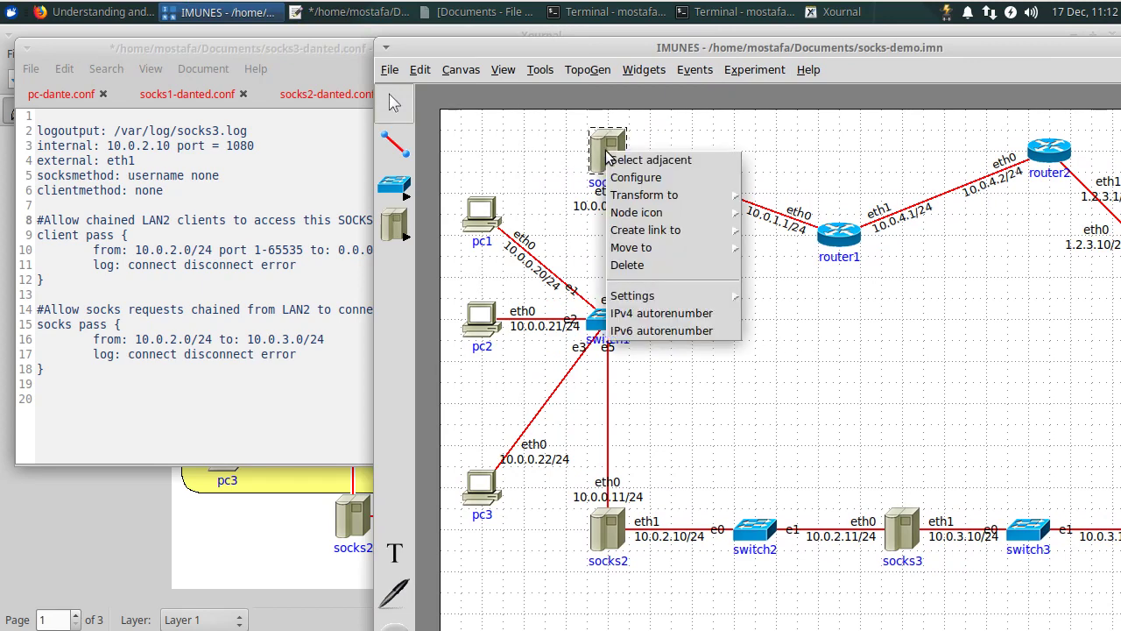
{"action": "left_click", "coordinate": [671, 177]}
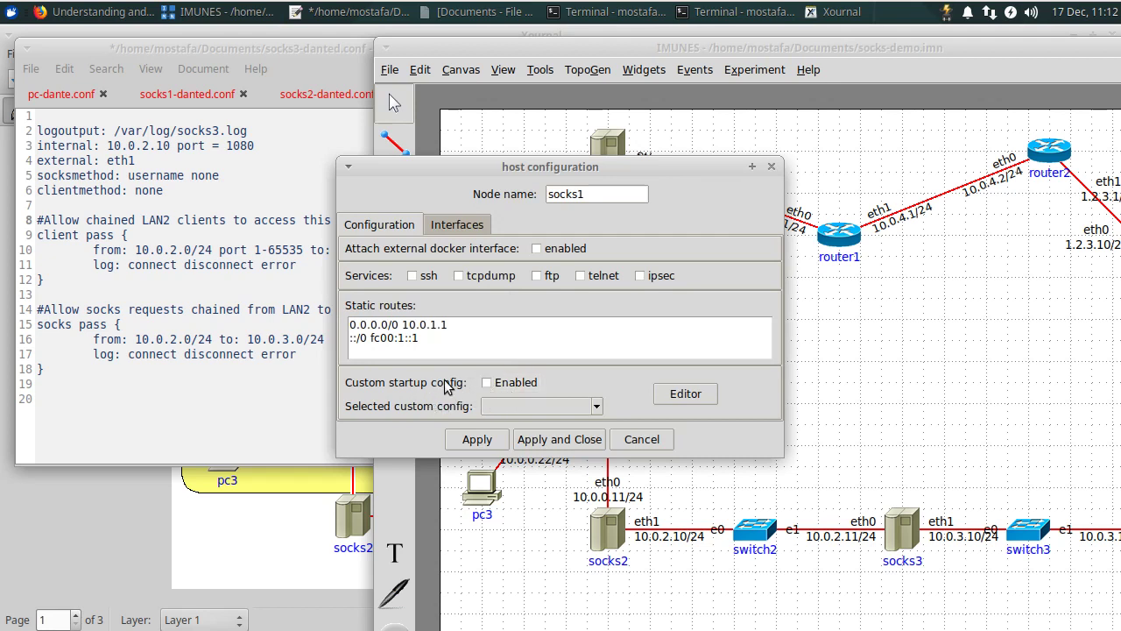
{"action": "left_click", "coordinate": [490, 385]}
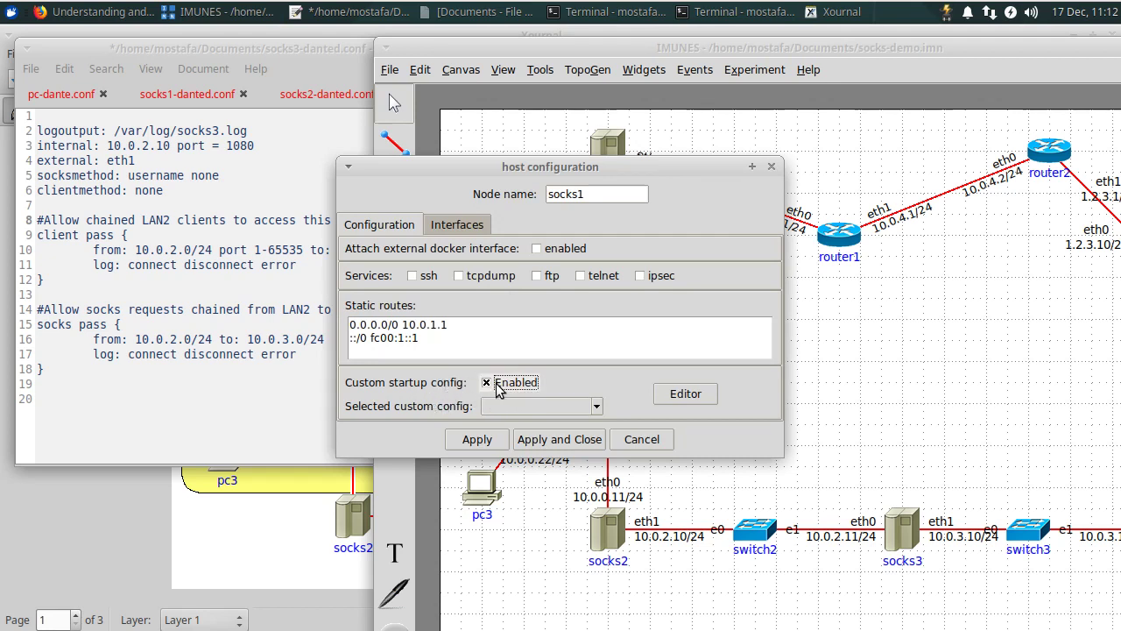
{"action": "left_click", "coordinate": [686, 394]}
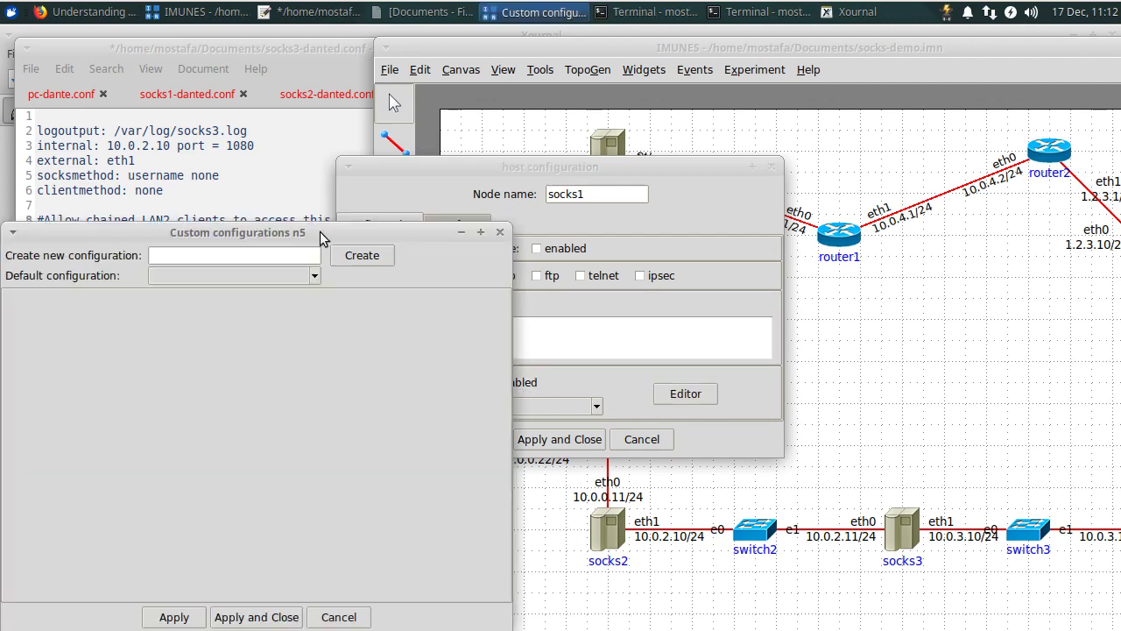
Create a custom configuration for socks1 with the ID socks1 and fill it with the default boot command and startup script
{"action": "left_click_drag", "start_coordinate": [356, 193], "coordinate": [564, 72]}
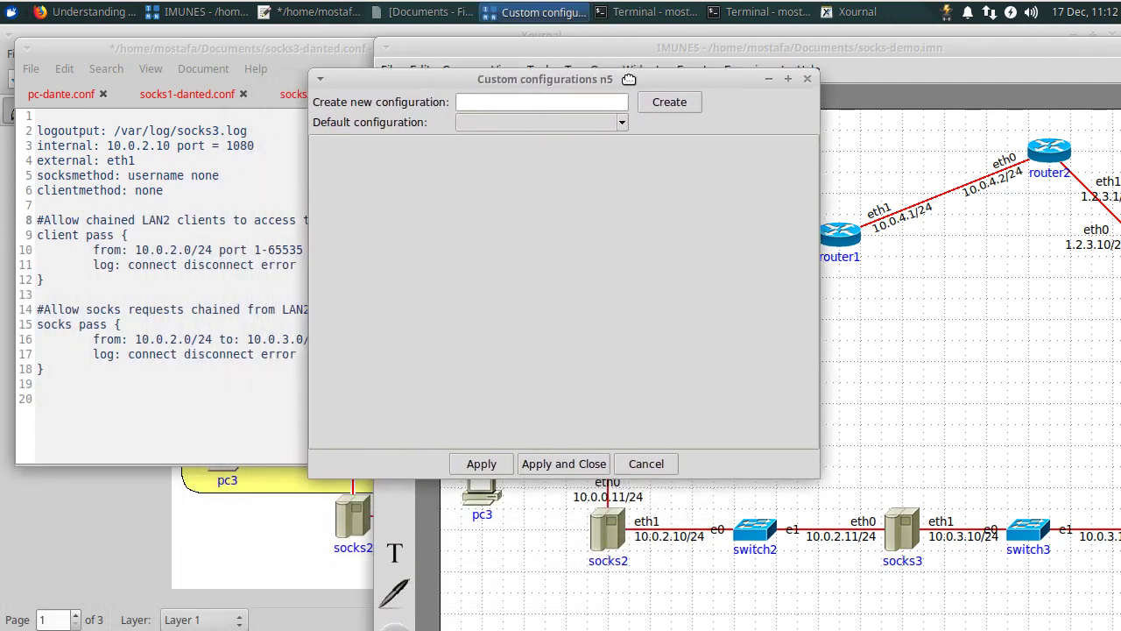
{"action": "left_click", "coordinate": [674, 99]}
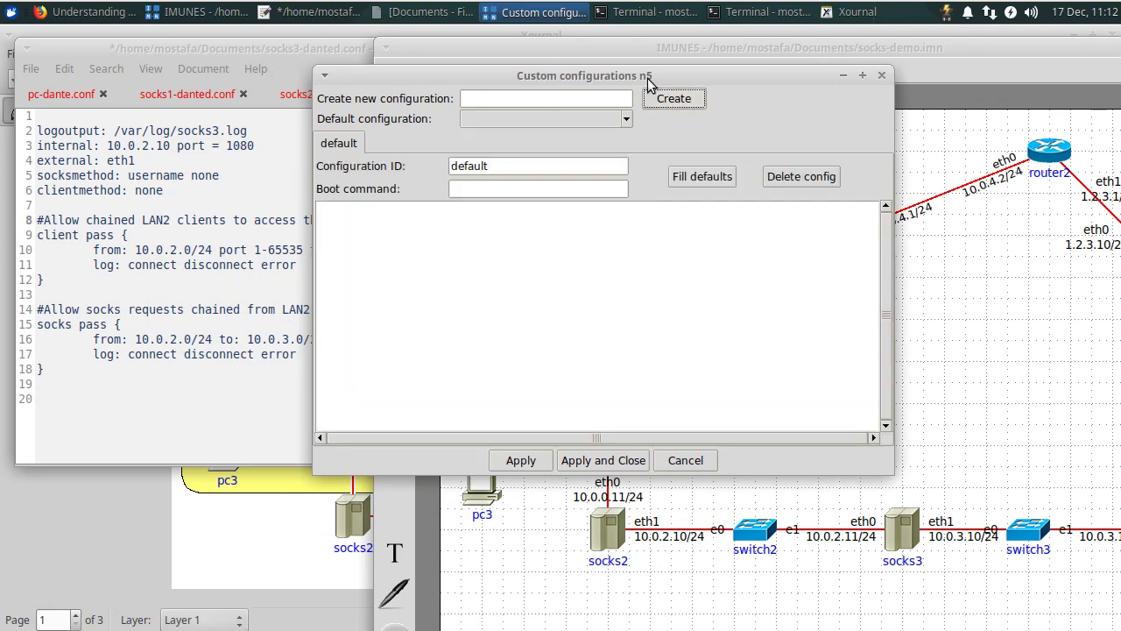
{"action": "left_click_drag", "start_coordinate": [643, 75], "coordinate": [831, 197]}
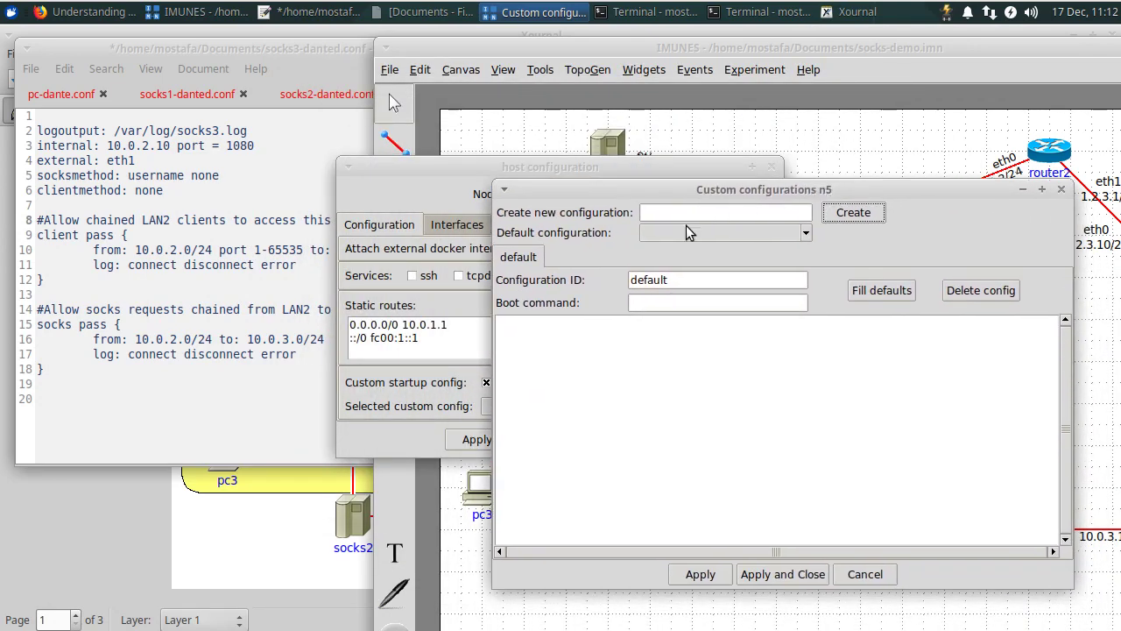
{"action": "double_click", "coordinate": [712, 280]}
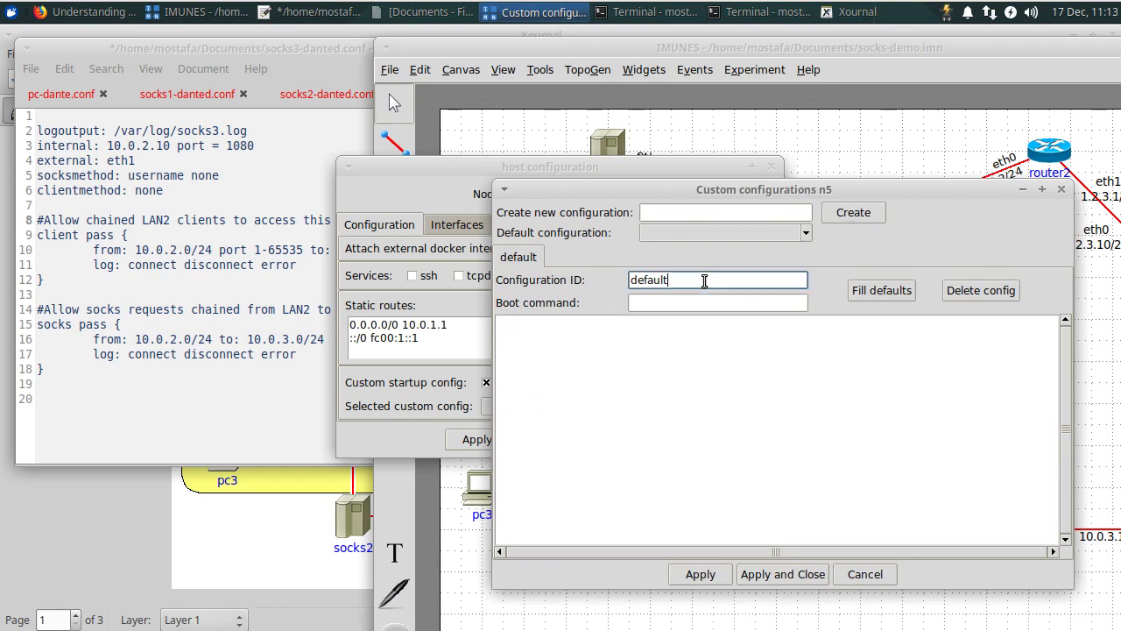
{"action": "type", "text": "socks1"}
{"action": "left_click", "coordinate": [585, 369]}
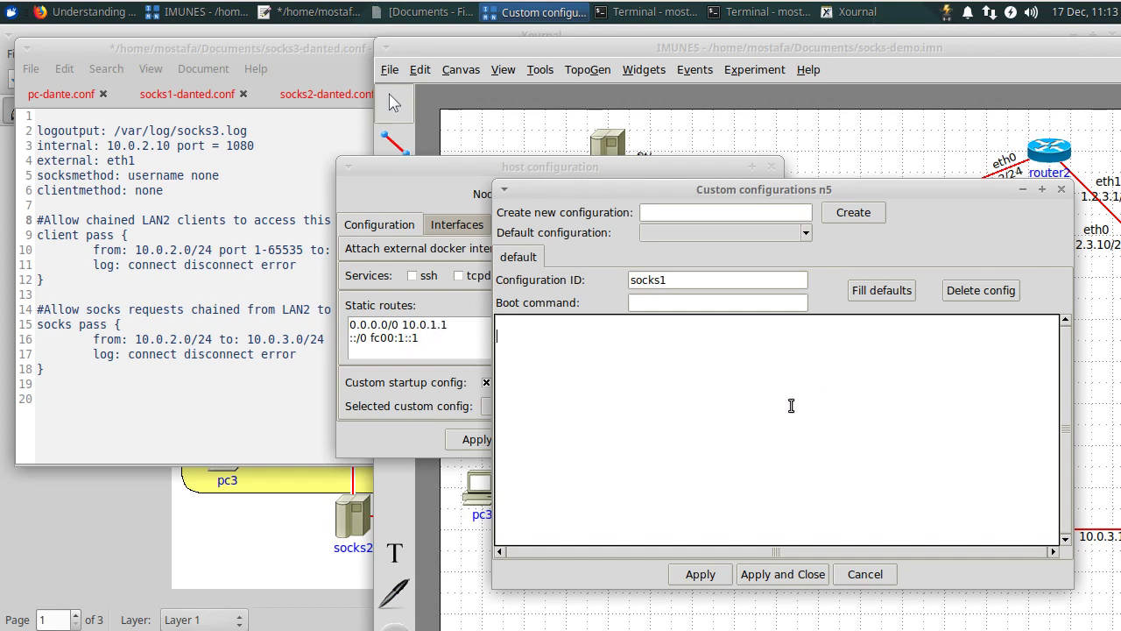
{"action": "left_click", "coordinate": [876, 292]}
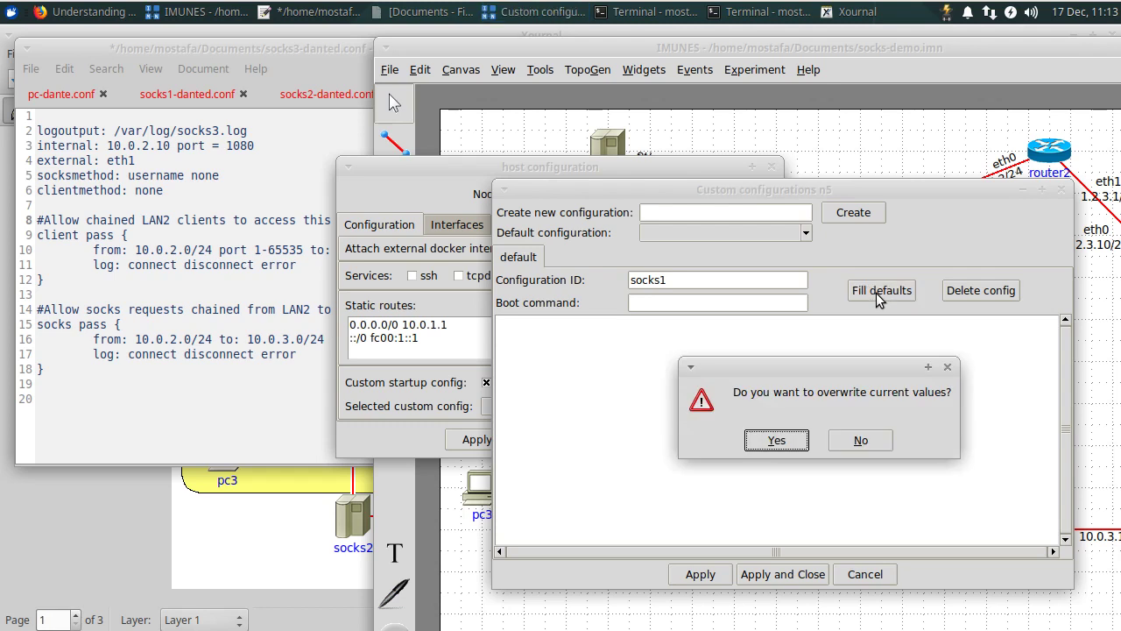
{"action": "left_click", "coordinate": [792, 438]}
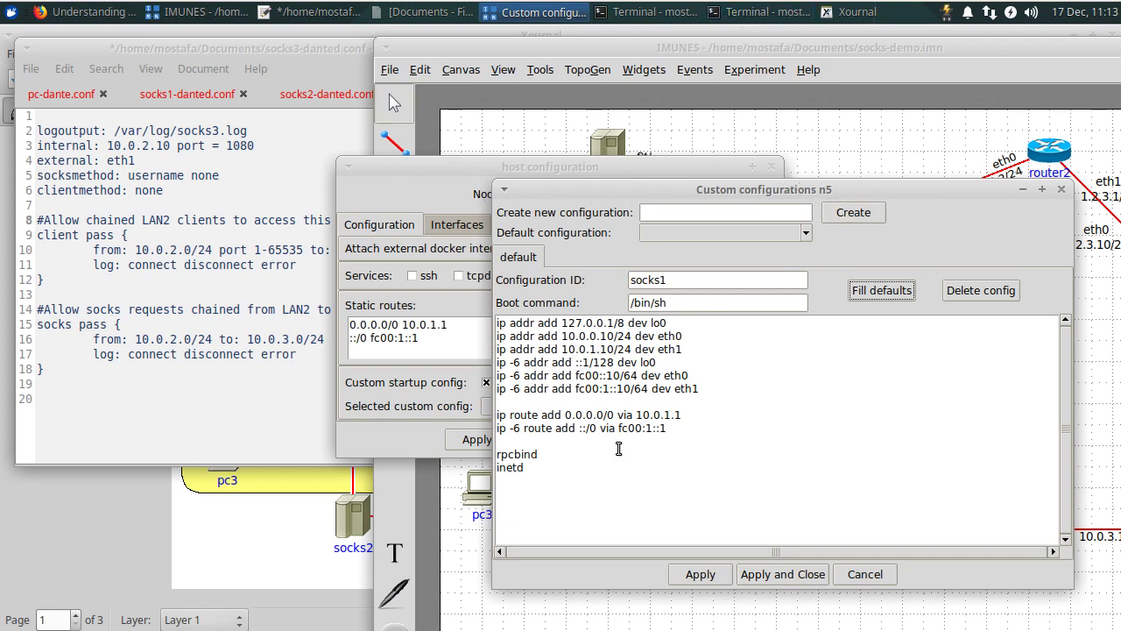
Add an empty here-document below inetd that starts with "cat << EOF >> /etc/danted.conf" and closes with EOF
{"action": "left_click", "coordinate": [559, 481]}
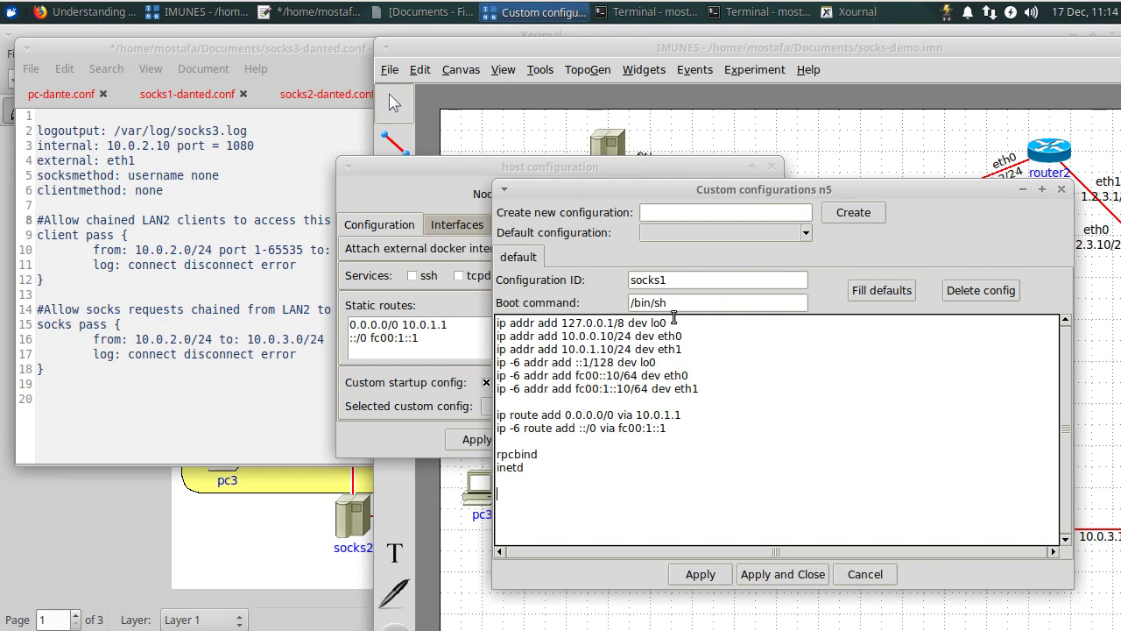
{"action": "left_click_drag", "start_coordinate": [680, 180], "coordinate": [670, 108]}
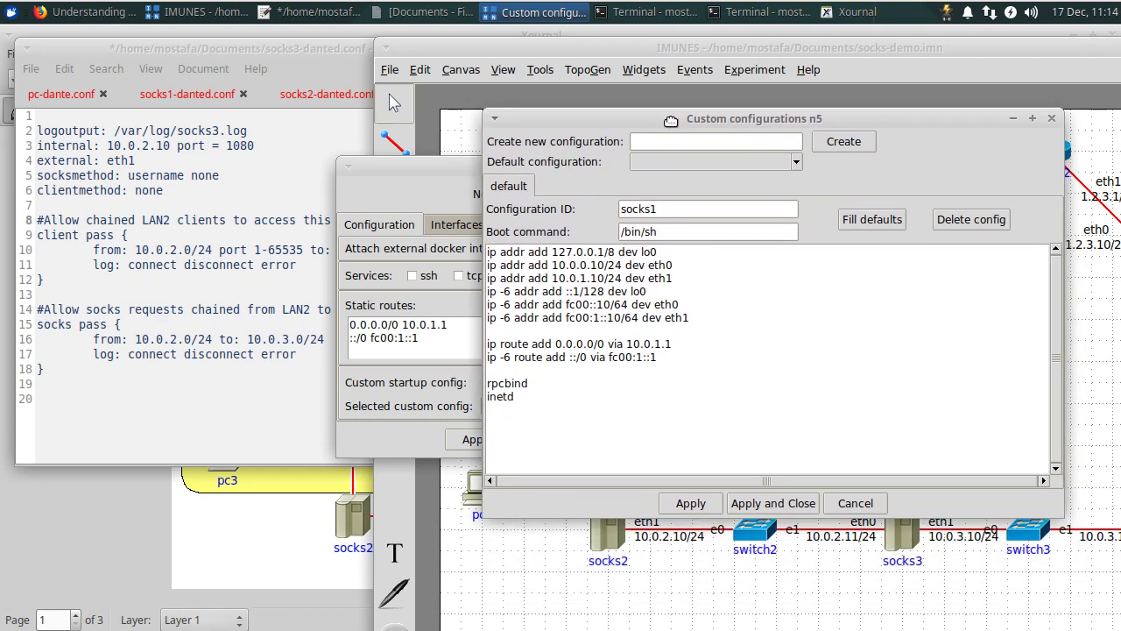
{"action": "left_click", "coordinate": [564, 429]}
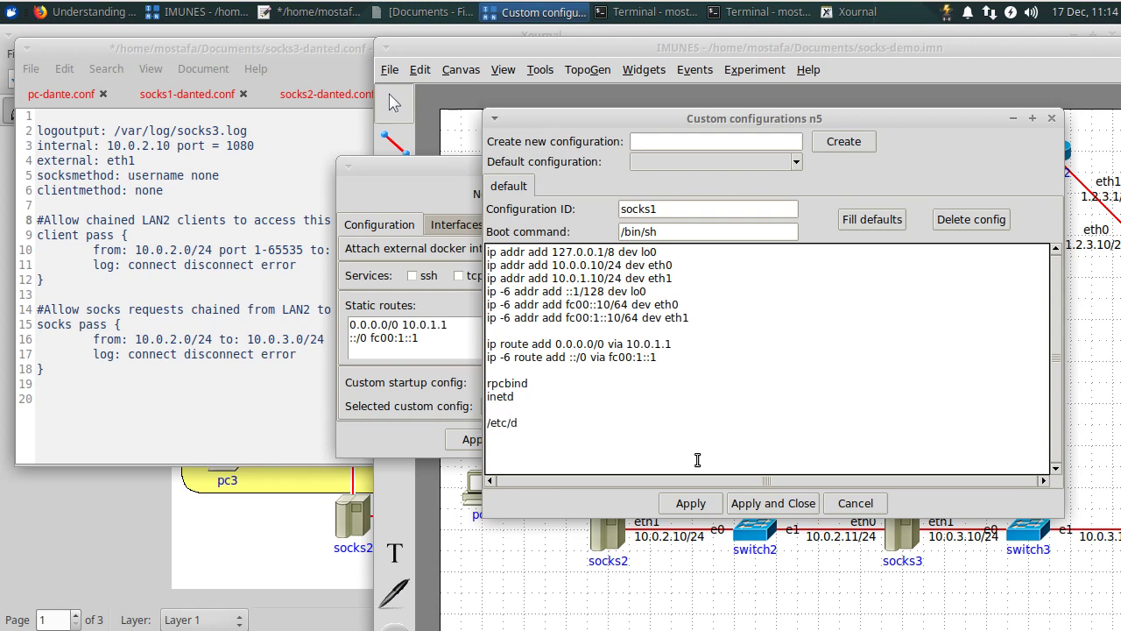
{"action": "type", "text": "anted.conf"}
{"action": "type", "text": "cat "}
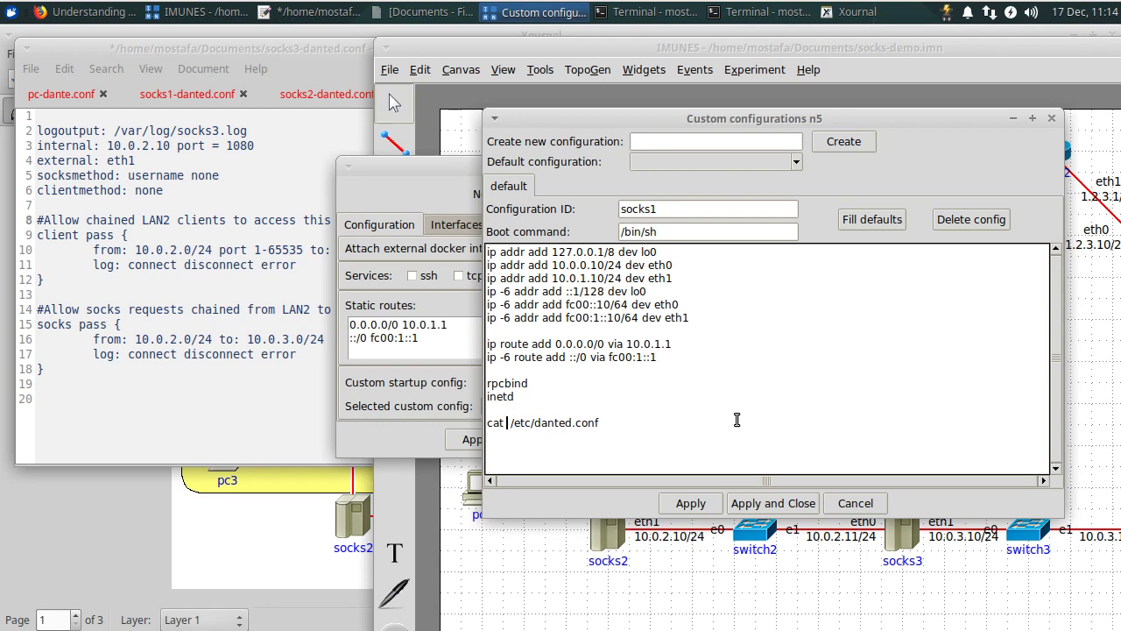
{"action": "type", "text": " <<"}
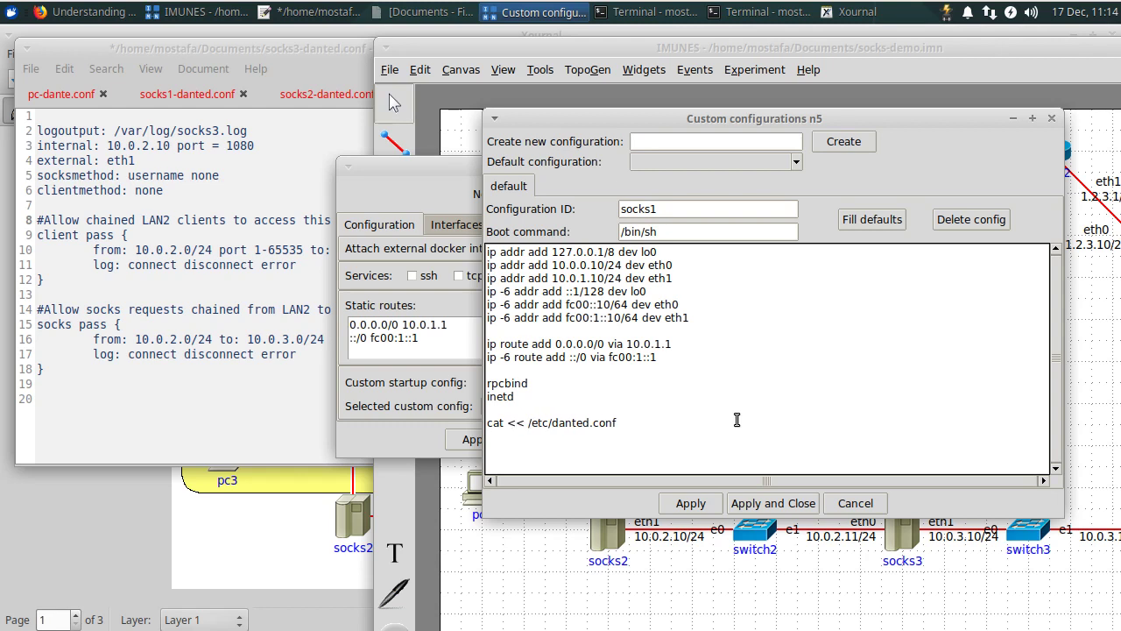
{"action": "type", "text": "  EOF"}
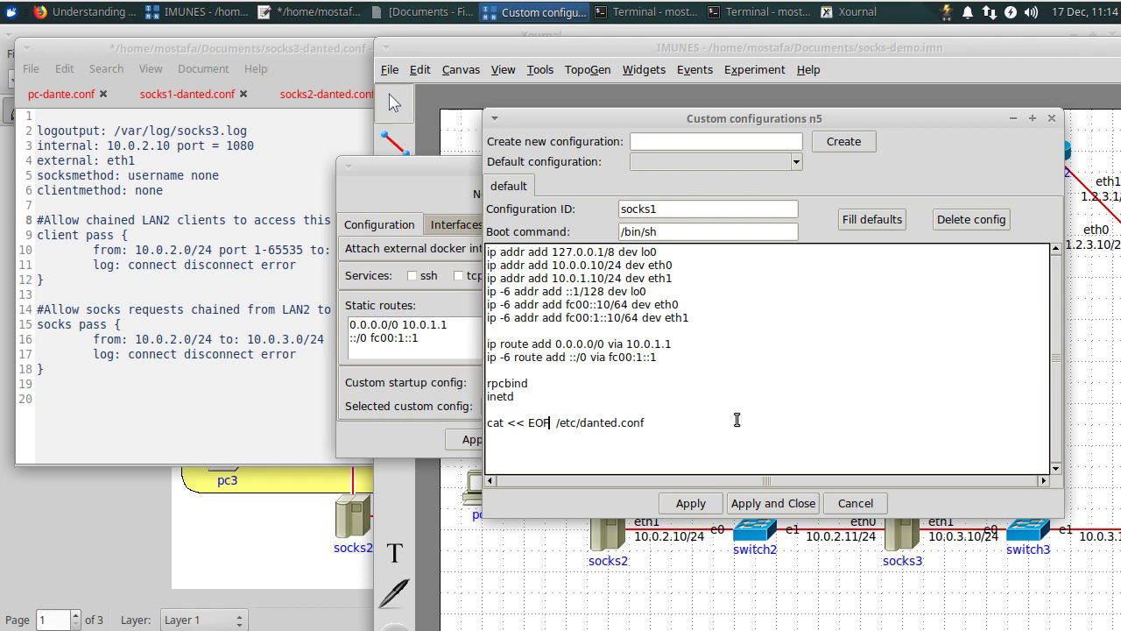
{"action": "type", "text": " >>"}
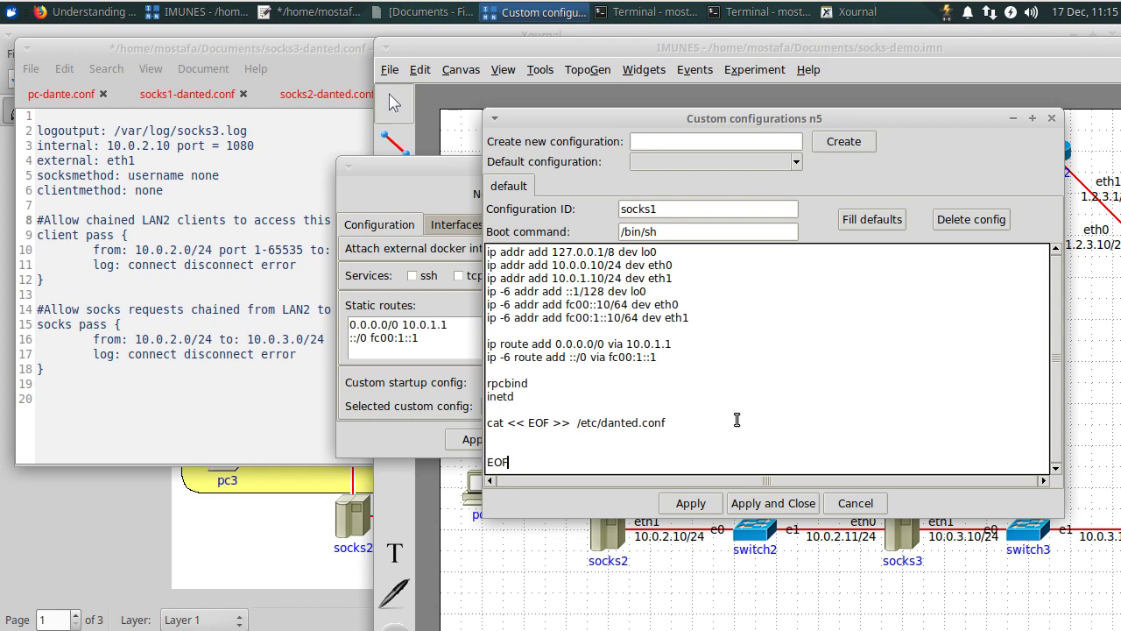
{"action": "key", "text": "Return"}
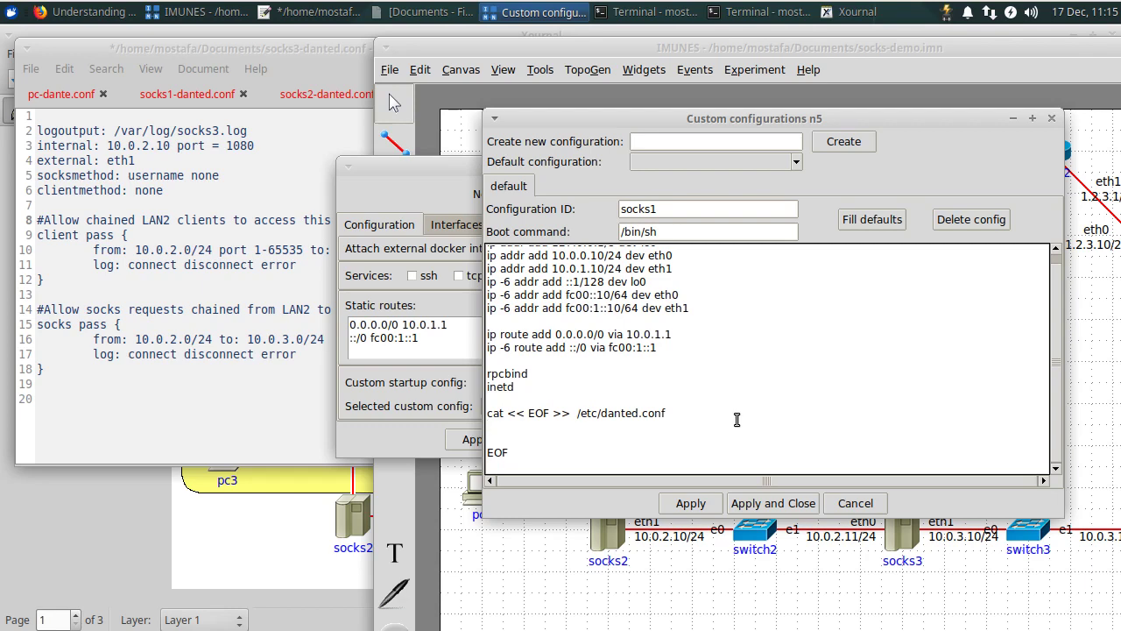
Copy the full contents of socks1-danted.conf into the here-document of the socks1 startup script, above the closing EOF
{"action": "left_click", "coordinate": [257, 219]}
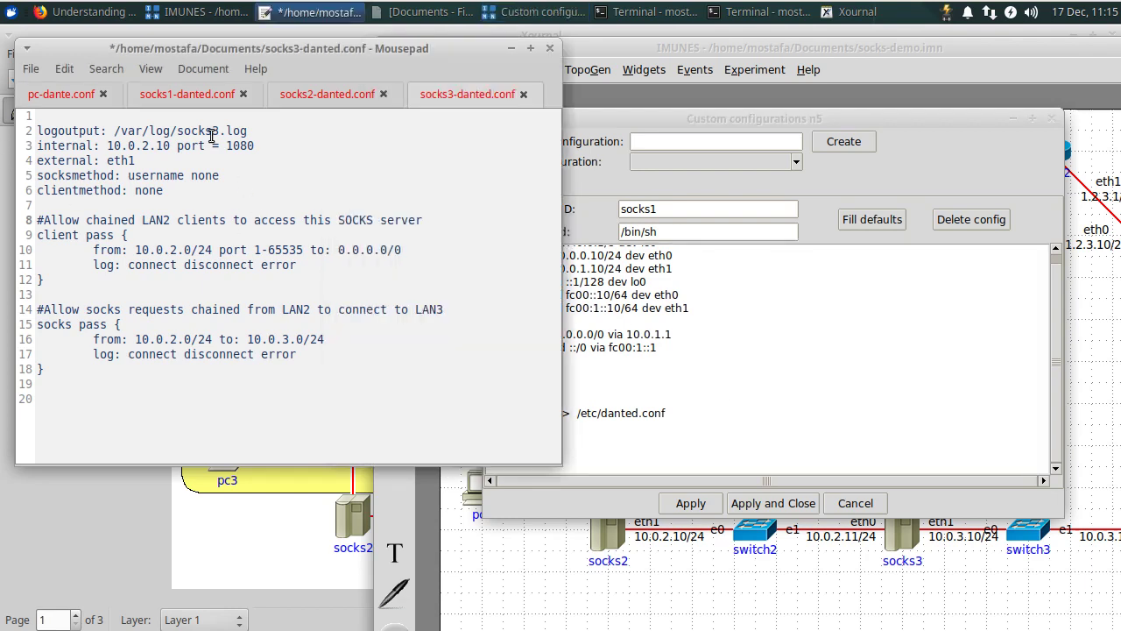
{"action": "left_click", "coordinate": [198, 100]}
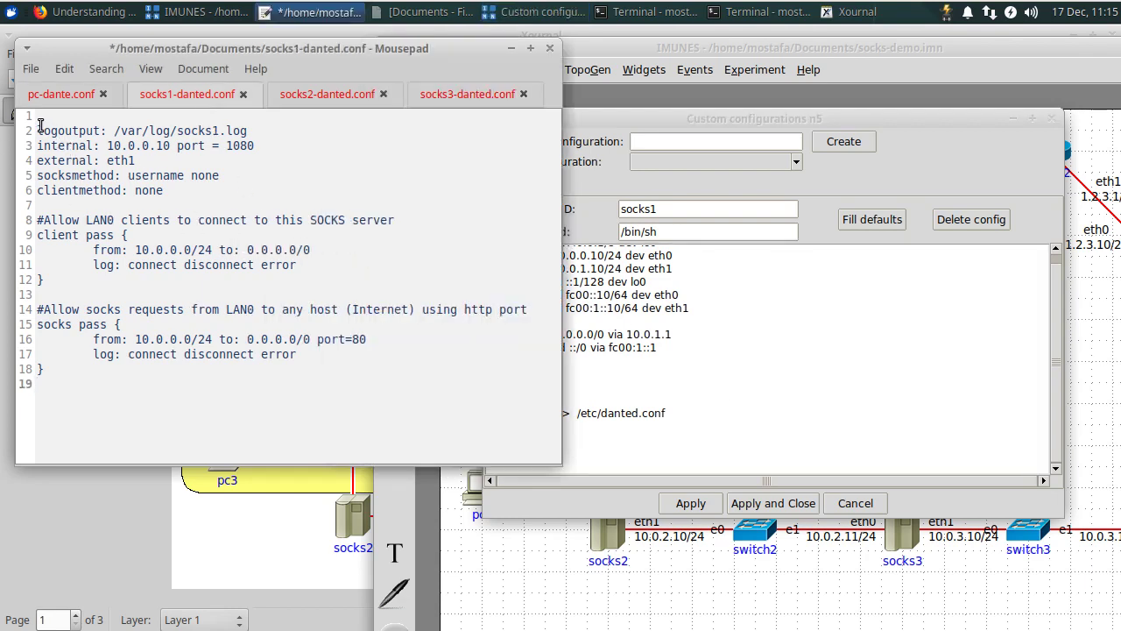
{"action": "left_click_drag", "start_coordinate": [38, 128], "coordinate": [132, 367]}
{"action": "right_click", "coordinate": [190, 250]}
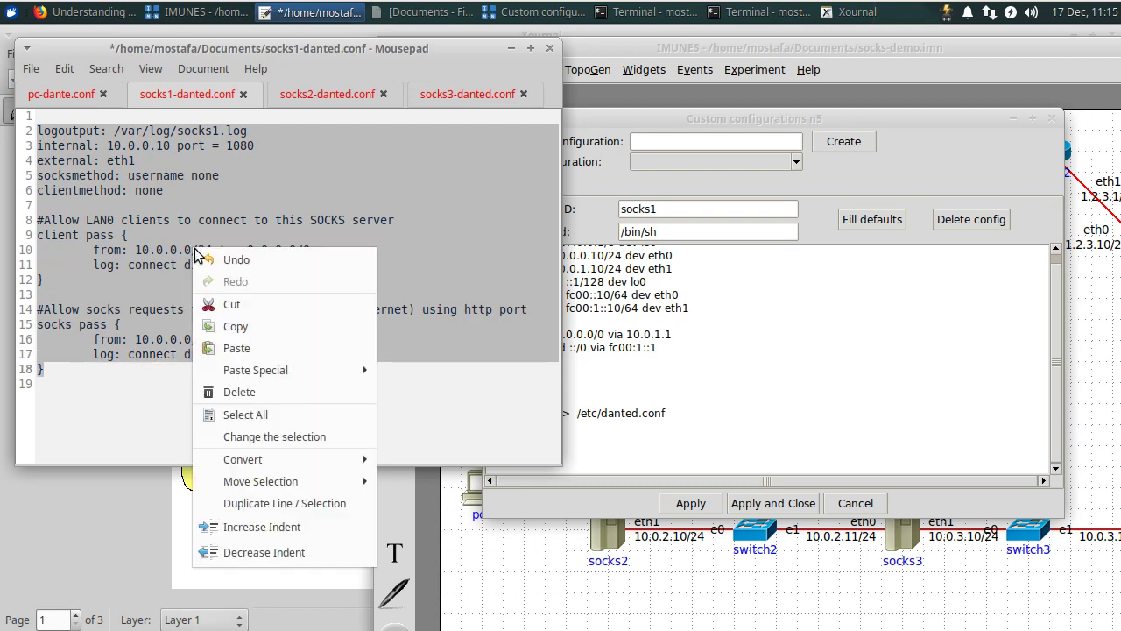
{"action": "left_click", "coordinate": [272, 326]}
{"action": "left_click", "coordinate": [774, 403]}
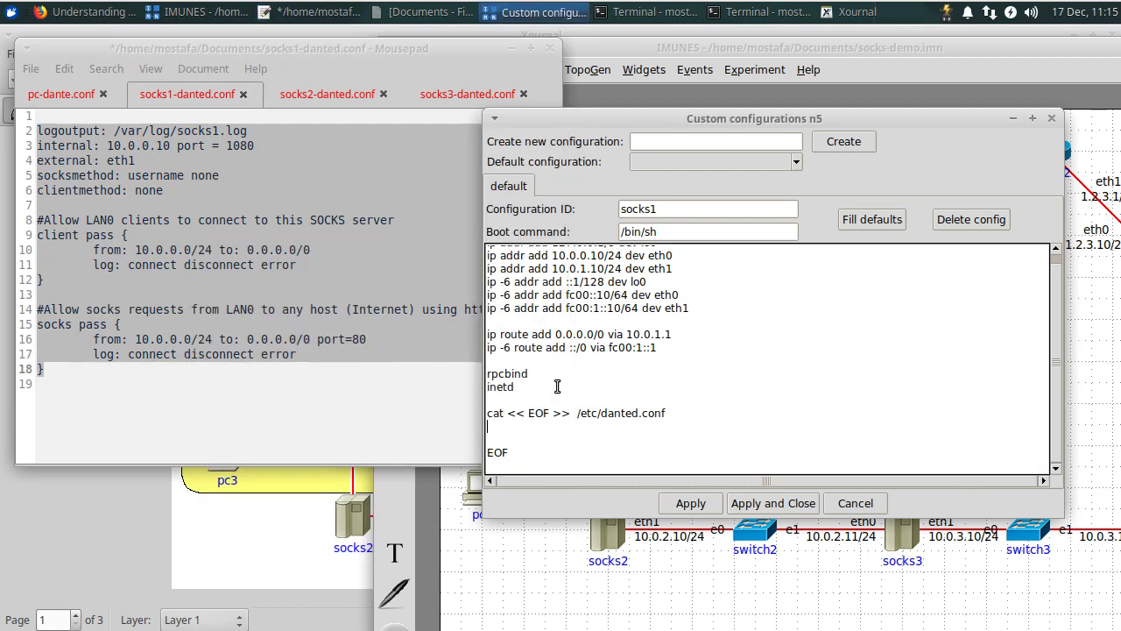
{"action": "key", "text": "ctrl+v"}
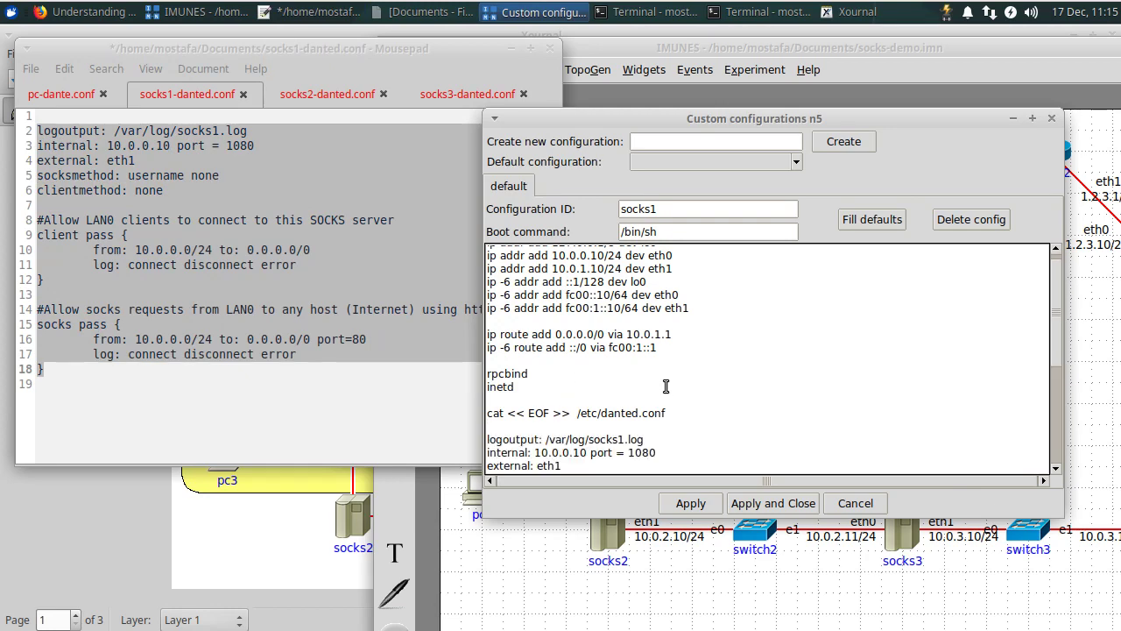
Review the Dante settings inserted in the socks1 startup script, from the cat line through to the closing EOF
{"action": "scroll", "coordinate": [665, 386], "scroll_direction": "down", "scroll_amount": 5}
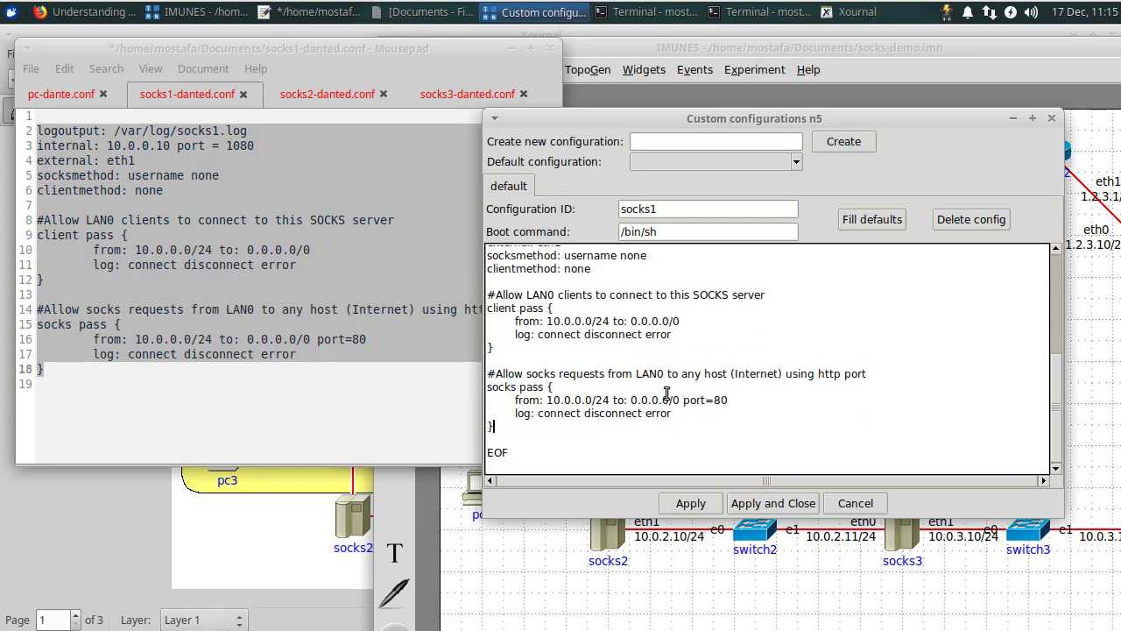
{"action": "scroll", "coordinate": [667, 392], "scroll_direction": "up", "scroll_amount": 1}
{"action": "scroll", "coordinate": [673, 341], "scroll_direction": "up", "scroll_amount": 2}
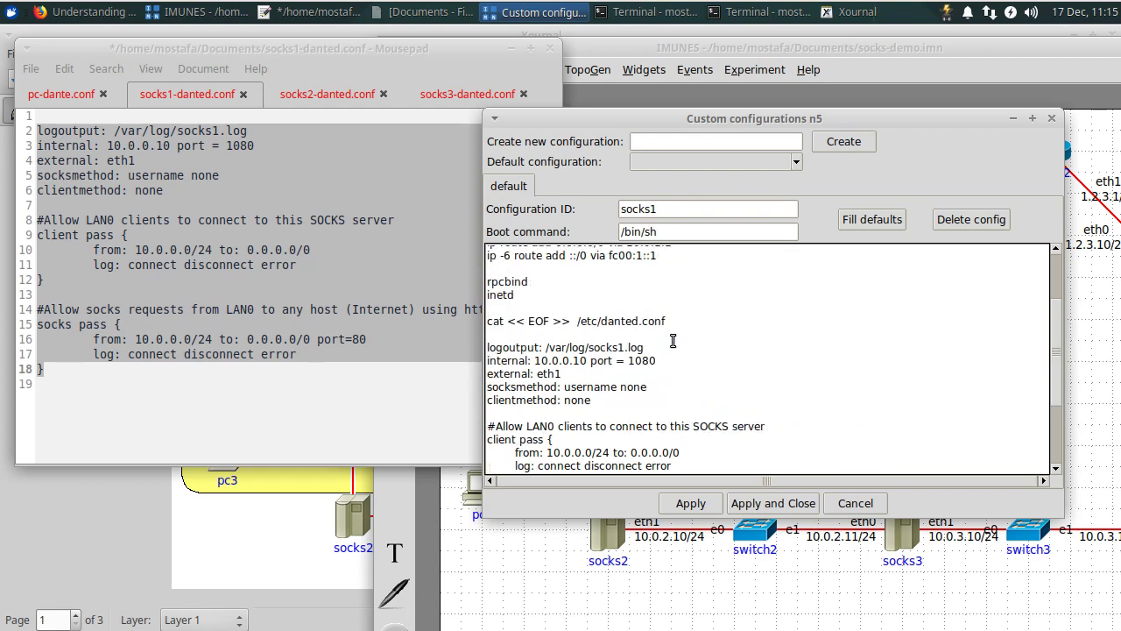
{"action": "scroll", "coordinate": [673, 341], "scroll_direction": "up", "scroll_amount": 1}
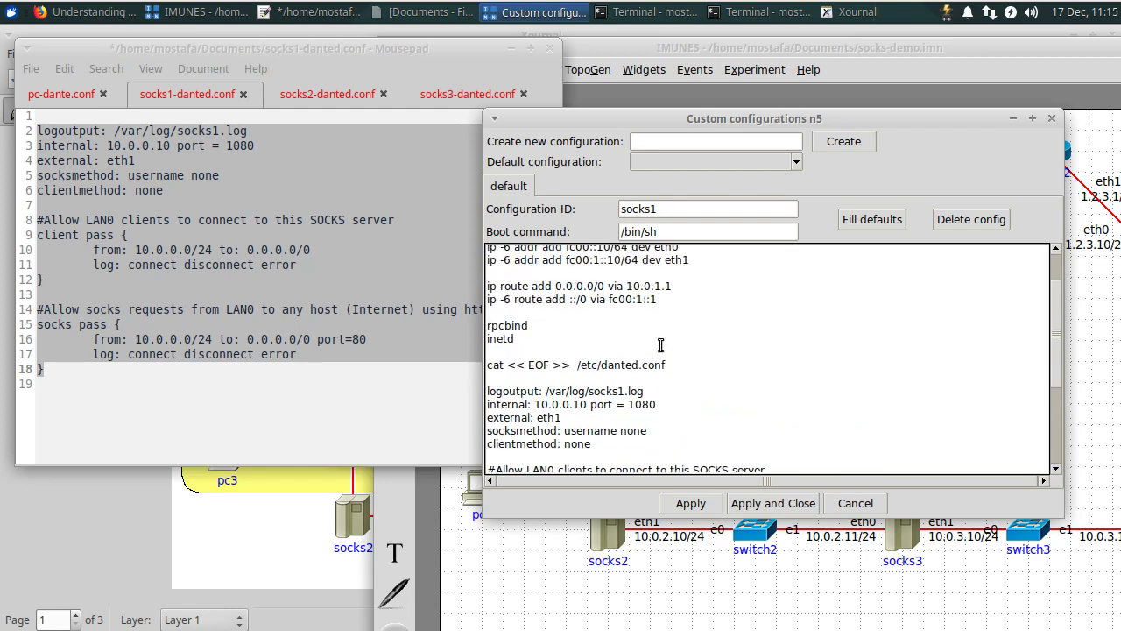
{"action": "scroll", "coordinate": [661, 344], "scroll_direction": "up", "scroll_amount": 1}
{"action": "scroll", "coordinate": [643, 375], "scroll_direction": "down", "scroll_amount": 2}
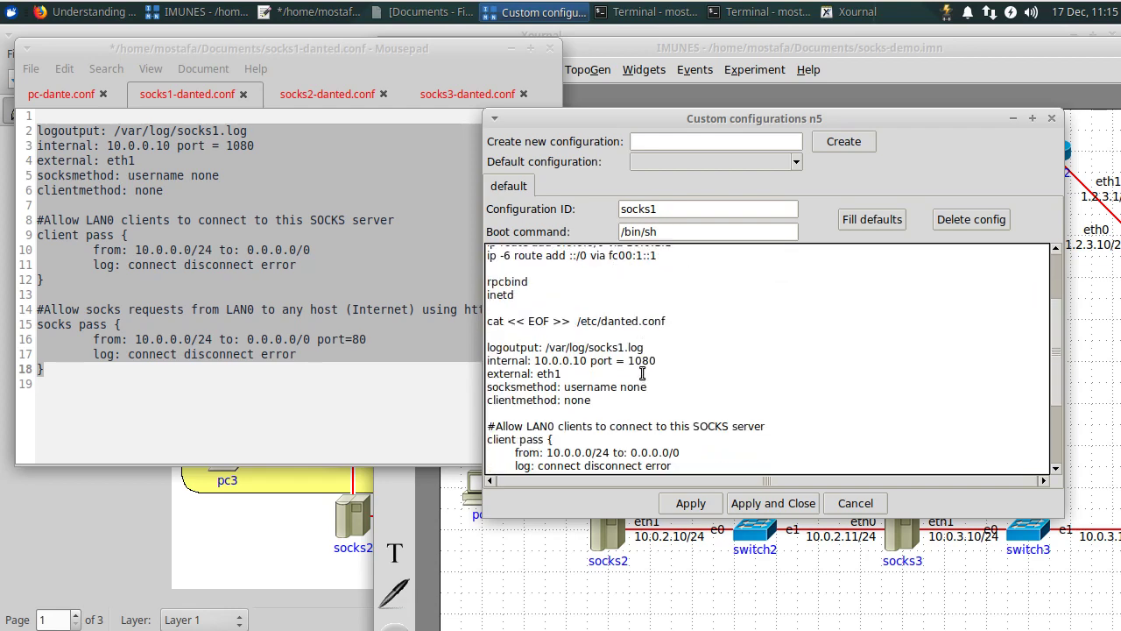
{"action": "scroll", "coordinate": [650, 342], "scroll_direction": "down", "scroll_amount": 2}
{"action": "scroll", "coordinate": [649, 342], "scroll_direction": "down", "scroll_amount": 1}
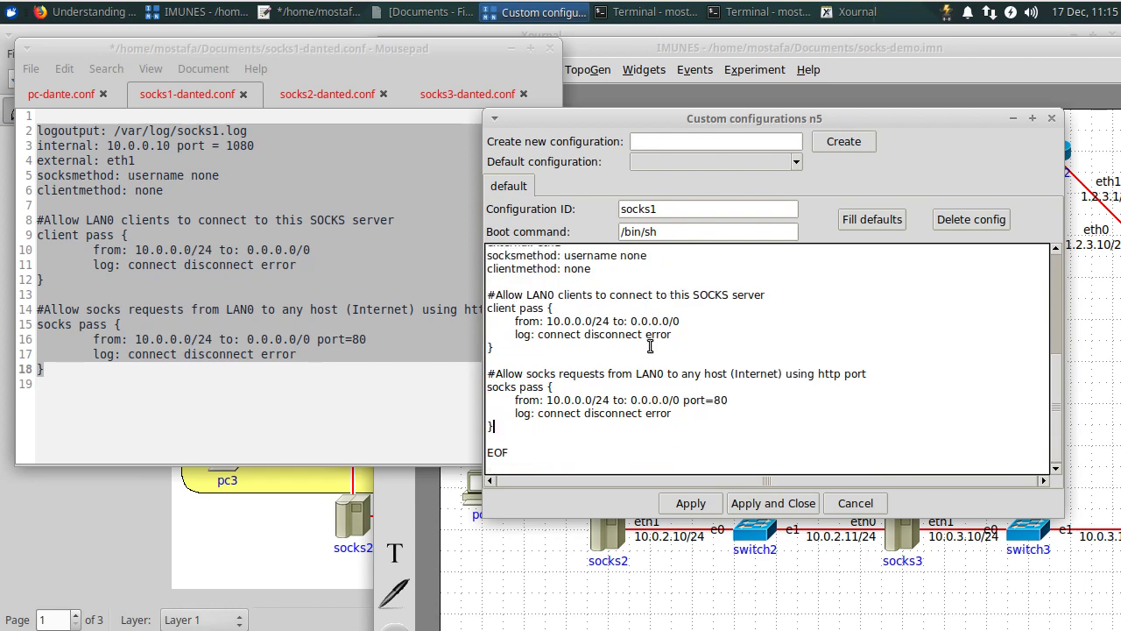
{"action": "scroll", "coordinate": [650, 348], "scroll_direction": "up", "scroll_amount": 1}
{"action": "scroll", "coordinate": [650, 348], "scroll_direction": "down", "scroll_amount": 1}
{"action": "scroll", "coordinate": [661, 349], "scroll_direction": "up", "scroll_amount": 1}
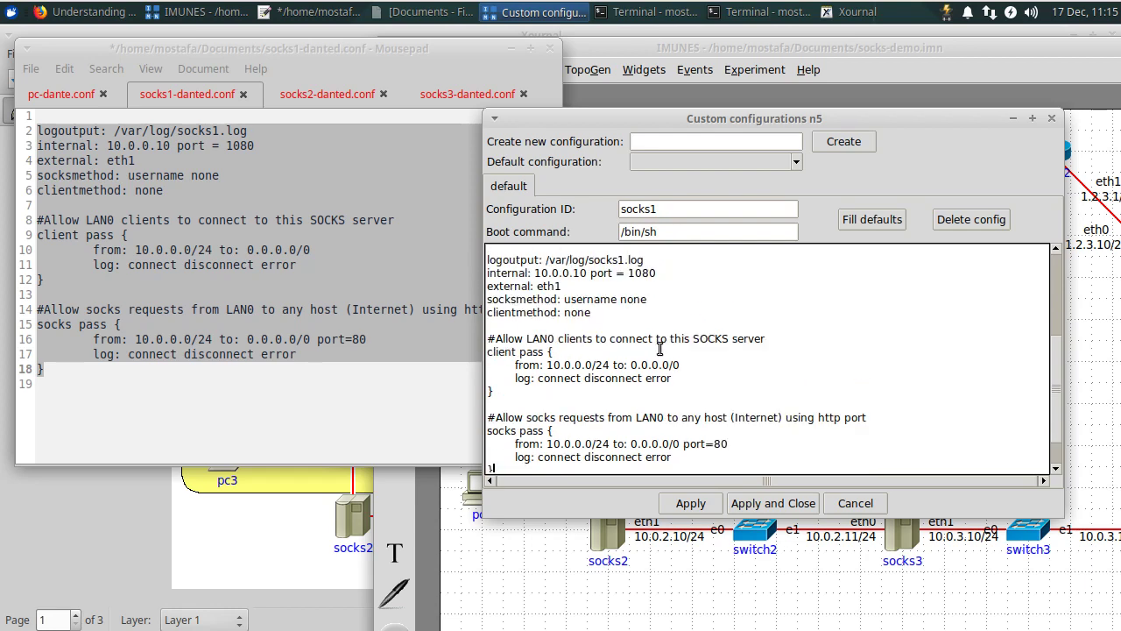
{"action": "scroll", "coordinate": [661, 349], "scroll_direction": "up", "scroll_amount": 1}
Add the command "service danted start" below the closing EOF of the socks1 startup script
{"action": "scroll", "coordinate": [661, 349], "scroll_direction": "down", "scroll_amount": 2}
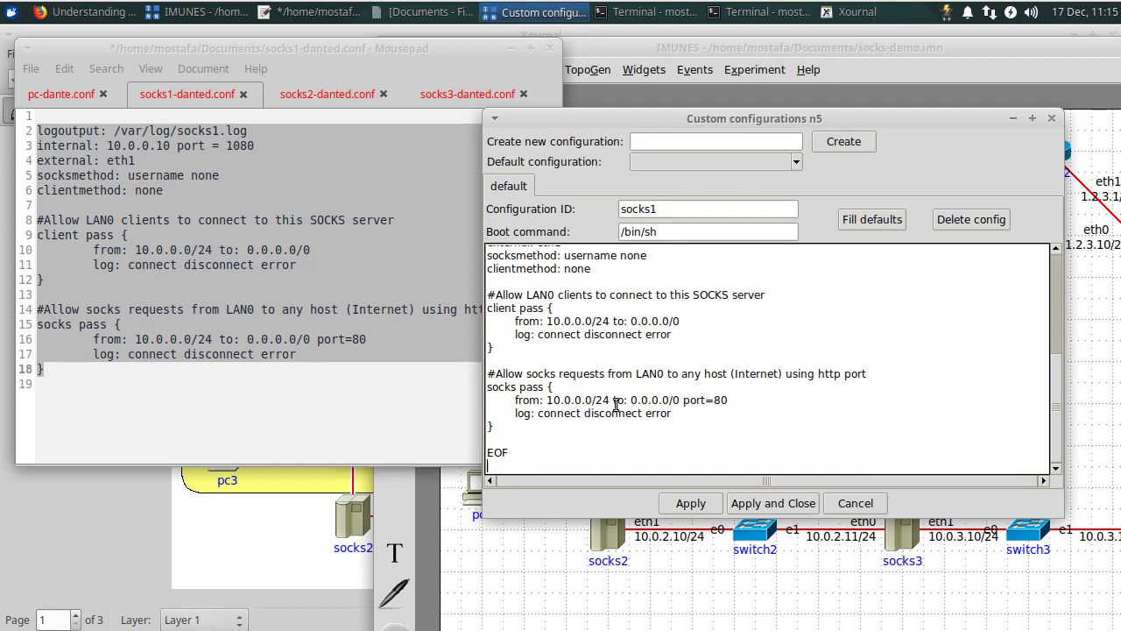
{"action": "key", "text": "Return"}
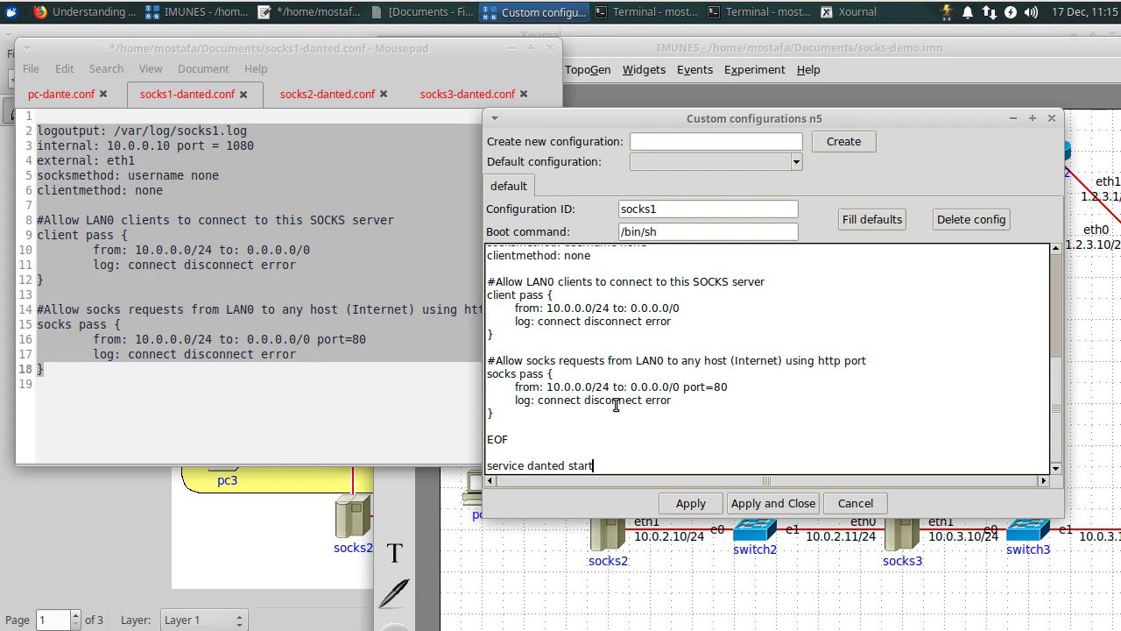
{"action": "key", "text": "Return"}
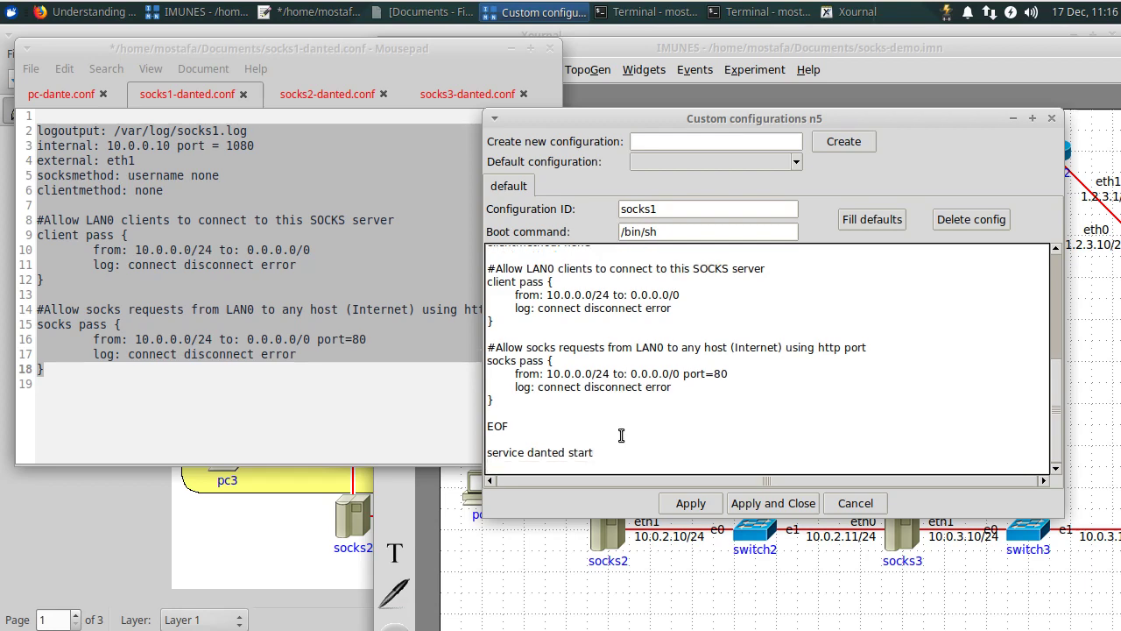
Review the socks1 startup script from the cat line and Dante settings through to the service danted start command
{"action": "scroll", "coordinate": [616, 429], "scroll_direction": "up", "scroll_amount": 4}
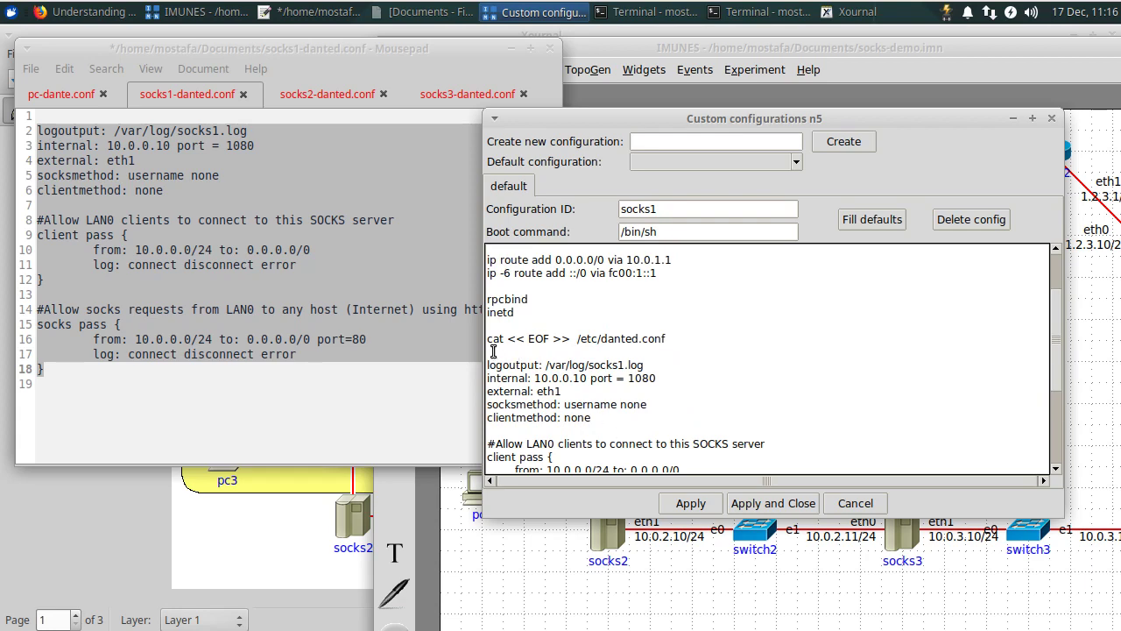
{"action": "left_click_drag", "start_coordinate": [488, 358], "coordinate": [496, 396]}
{"action": "left_click", "coordinate": [604, 377]}
{"action": "scroll", "coordinate": [613, 375], "scroll_direction": "down", "scroll_amount": 1}
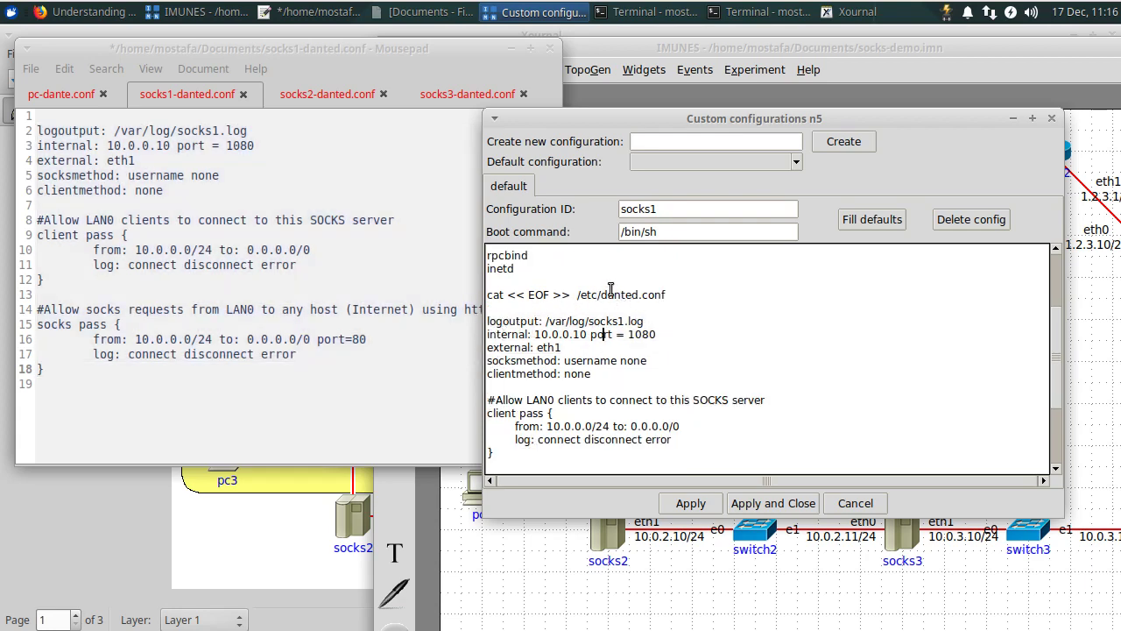
{"action": "scroll", "coordinate": [588, 379], "scroll_direction": "down", "scroll_amount": 2}
{"action": "scroll", "coordinate": [588, 379], "scroll_direction": "down", "scroll_amount": 1}
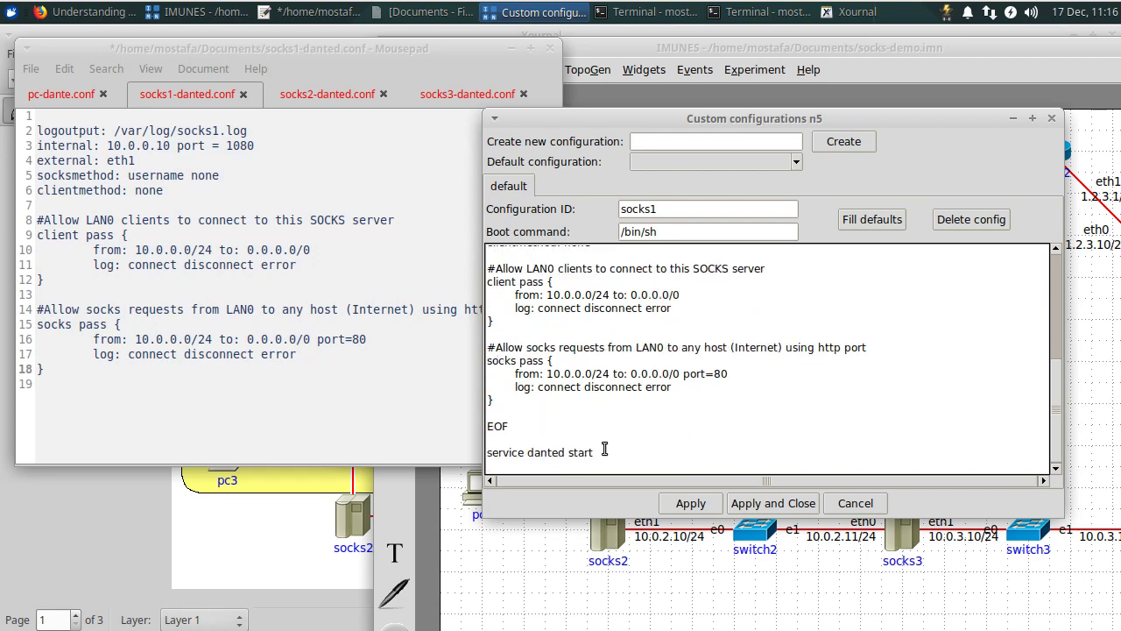
{"action": "left_click_drag", "start_coordinate": [596, 452], "coordinate": [487, 452]}
{"action": "left_click", "coordinate": [659, 433]}
Save the socks1 custom configuration and apply the node's host configuration, closing both dialogs
{"action": "scroll", "coordinate": [680, 347], "scroll_direction": "up", "scroll_amount": 2}
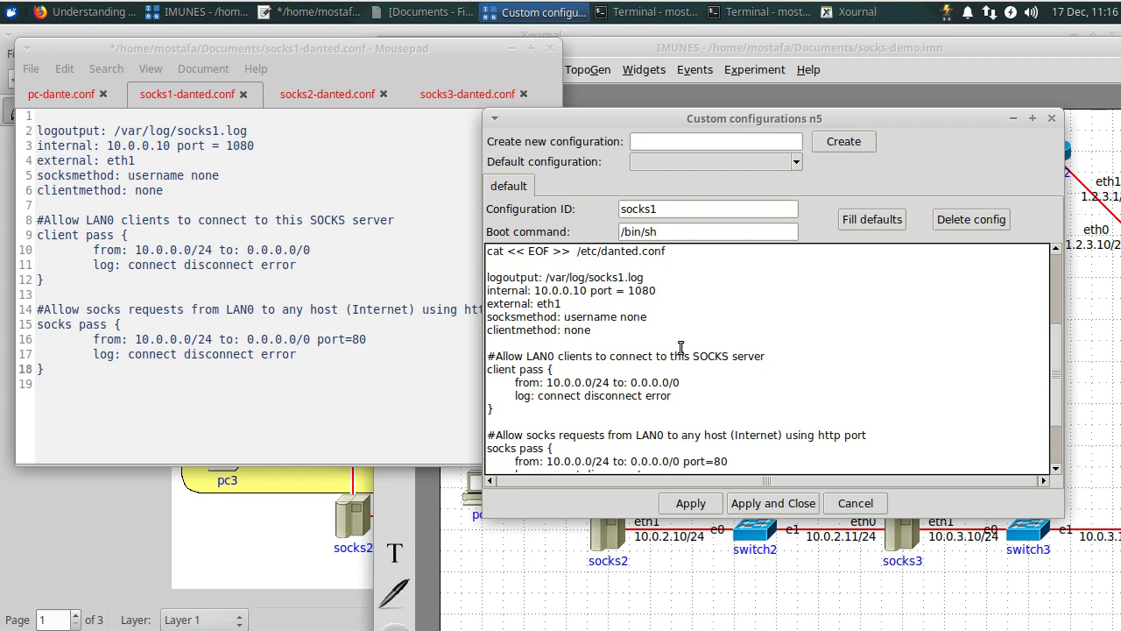
{"action": "scroll", "coordinate": [680, 348], "scroll_direction": "up", "scroll_amount": 1}
{"action": "left_click", "coordinate": [787, 506]}
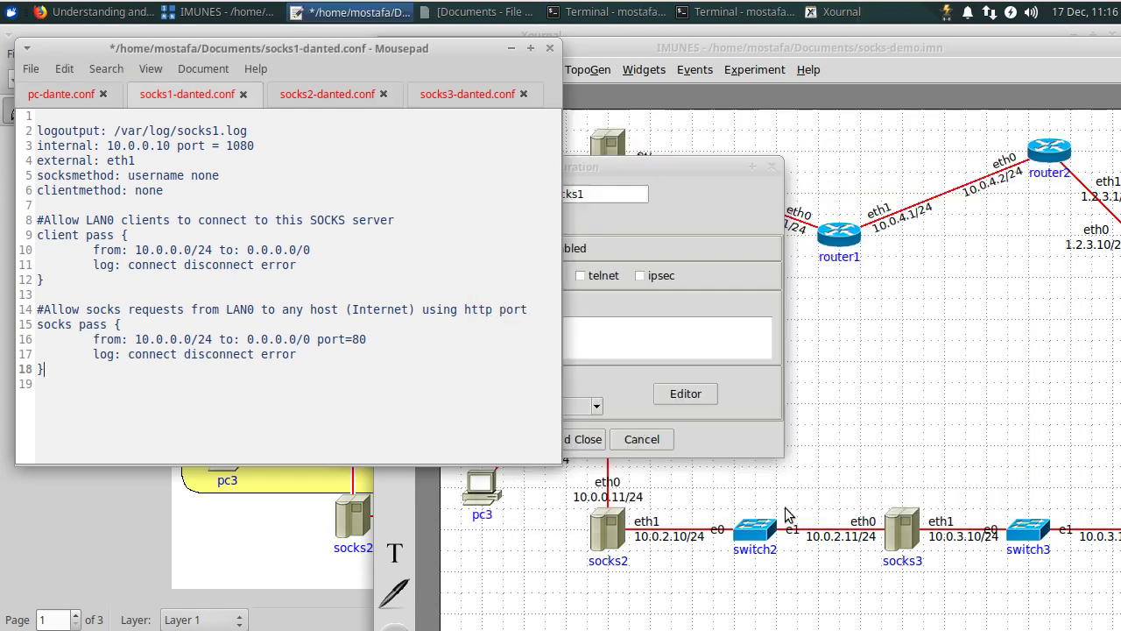
{"action": "left_click", "coordinate": [580, 440]}
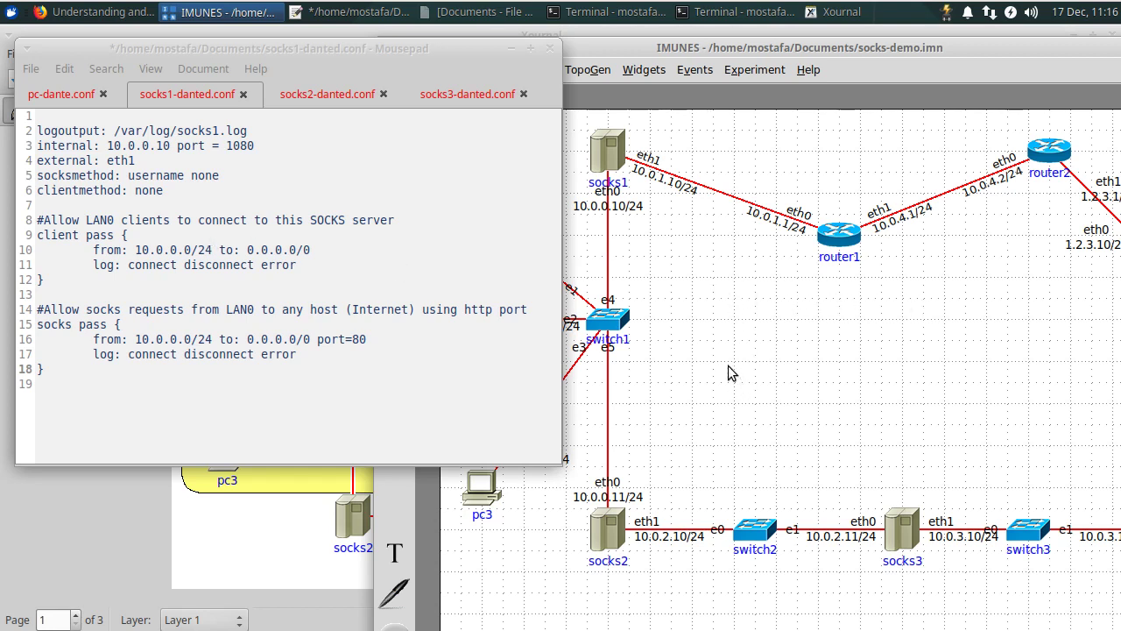
Enable the custom startup config for node socks2 and open its custom configuration editor
{"action": "right_click", "coordinate": [610, 532]}
{"action": "left_click", "coordinate": [643, 469]}
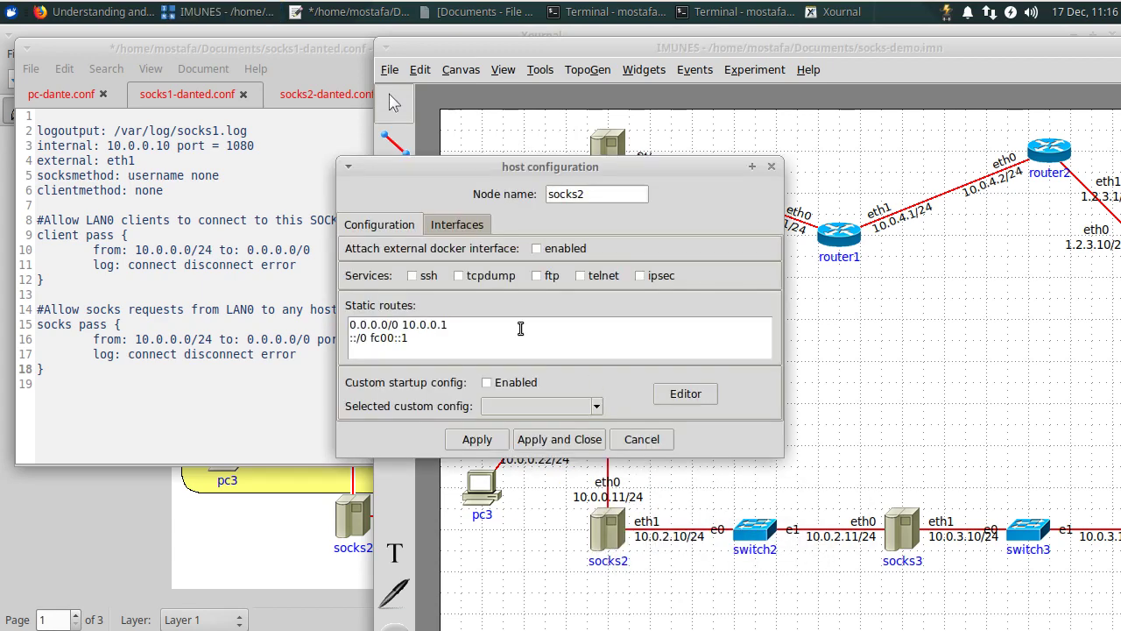
{"action": "left_click", "coordinate": [508, 383]}
{"action": "left_click", "coordinate": [685, 394]}
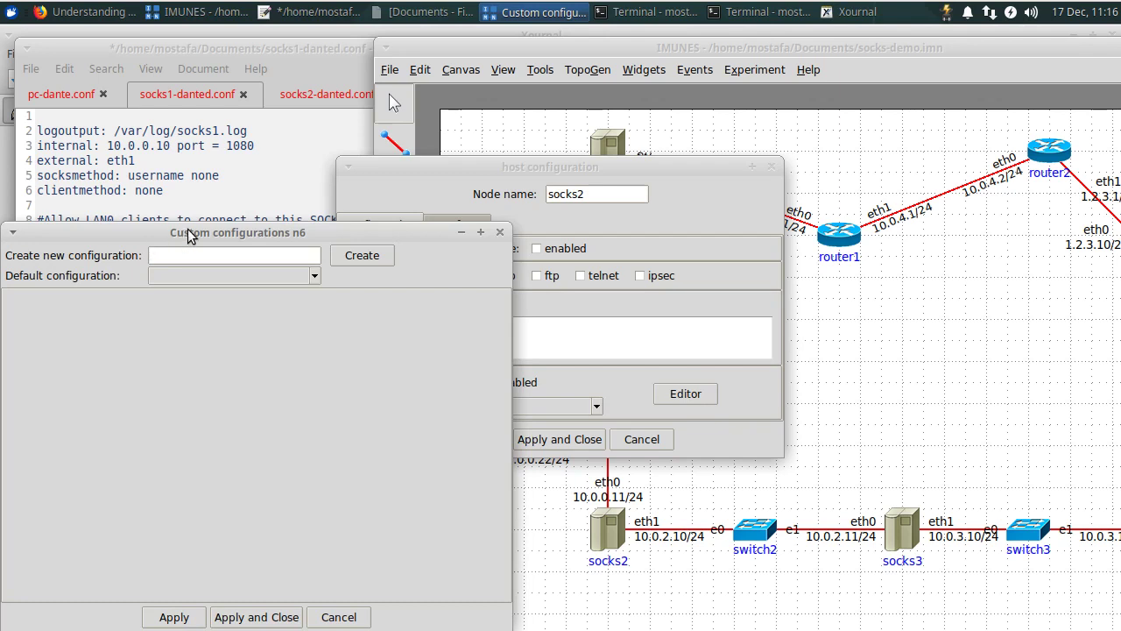
Create a custom configuration with the ID socks2 and fill it with the default startup commands
{"action": "left_click_drag", "start_coordinate": [184, 230], "coordinate": [604, 146]}
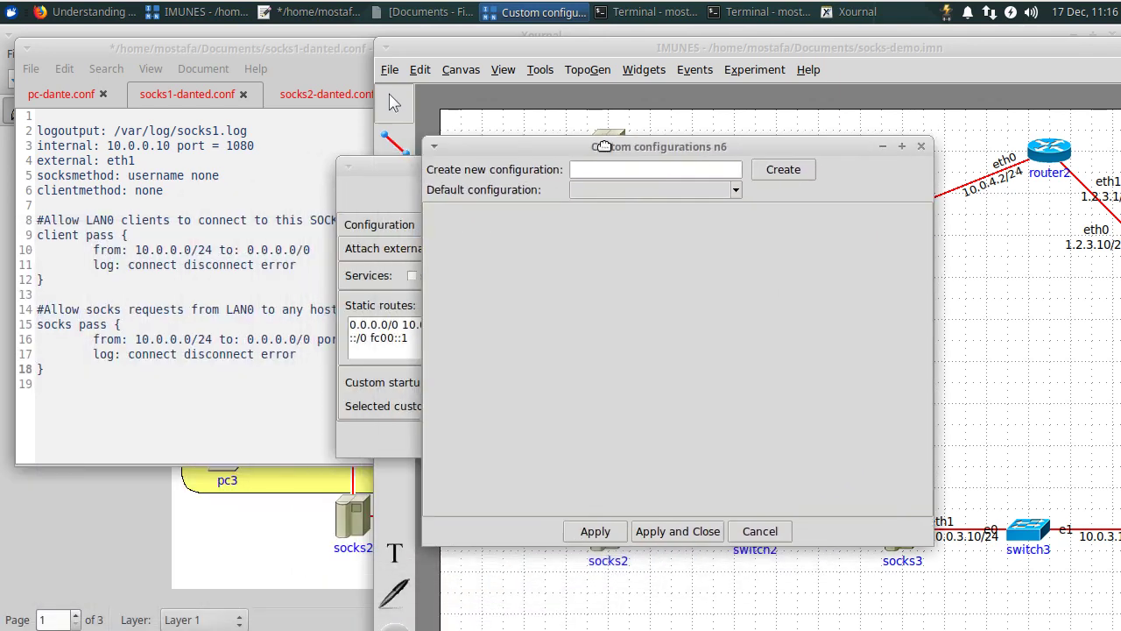
{"action": "left_click", "coordinate": [784, 173]}
{"action": "left_click_drag", "start_coordinate": [625, 239], "coordinate": [521, 236]}
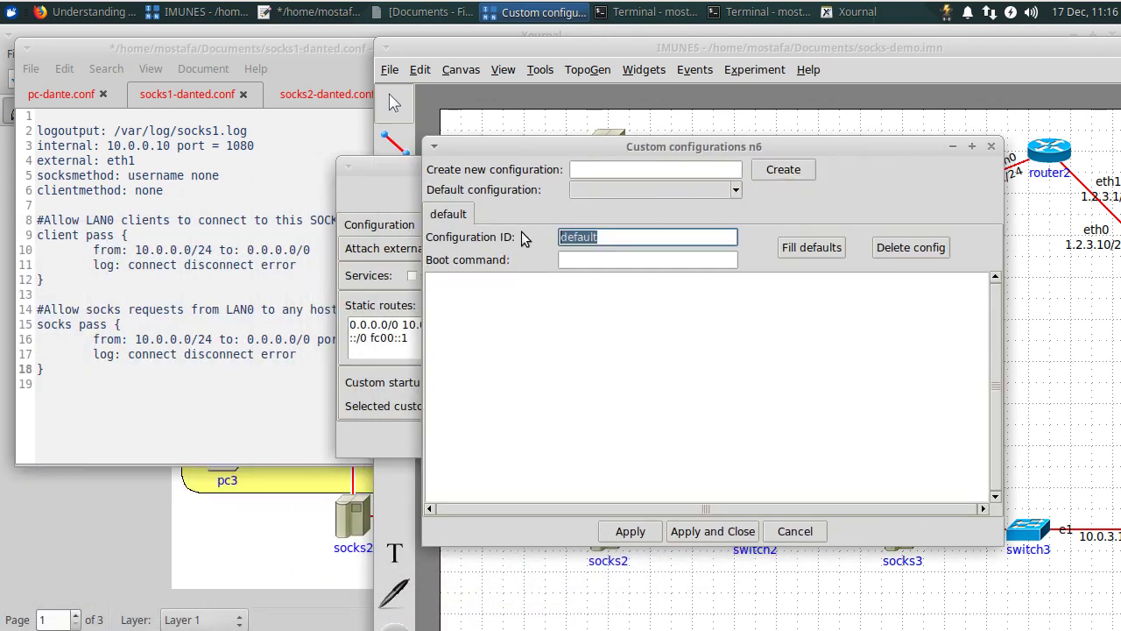
{"action": "type", "text": "socks2"}
{"action": "left_click", "coordinate": [805, 249]}
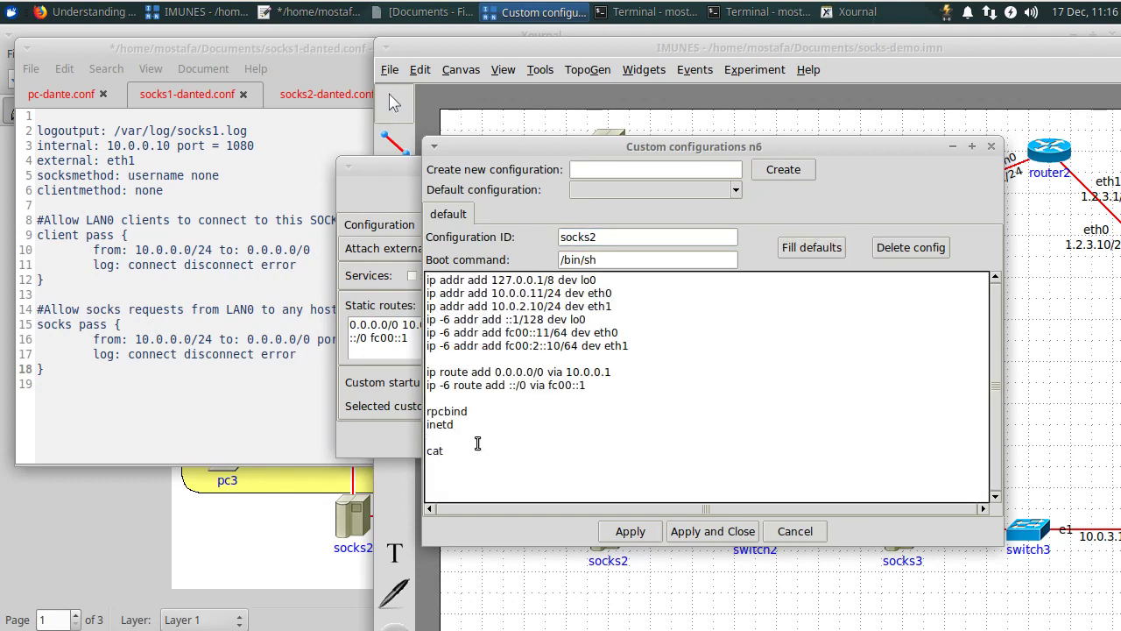
Add "cat << EOF >> /etc/danted.conf" below inetd in the socks2 script and copy the full contents of socks2-danted.conf beneath it
{"action": "type", "text": "EOF >> /detc/danted.conf"}
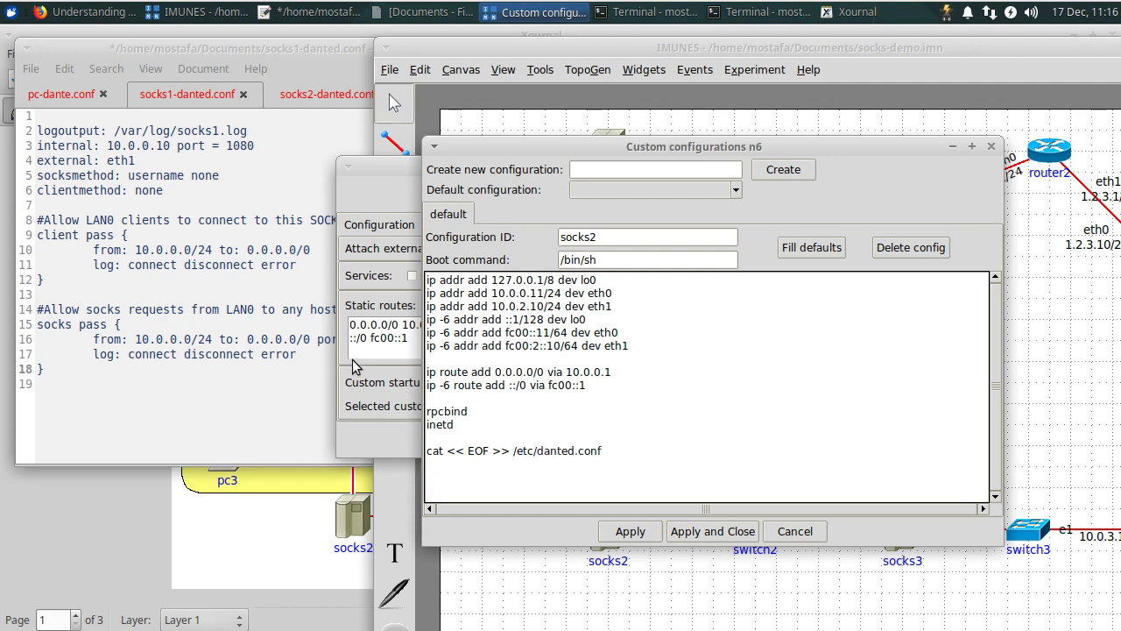
{"action": "left_click", "coordinate": [208, 309]}
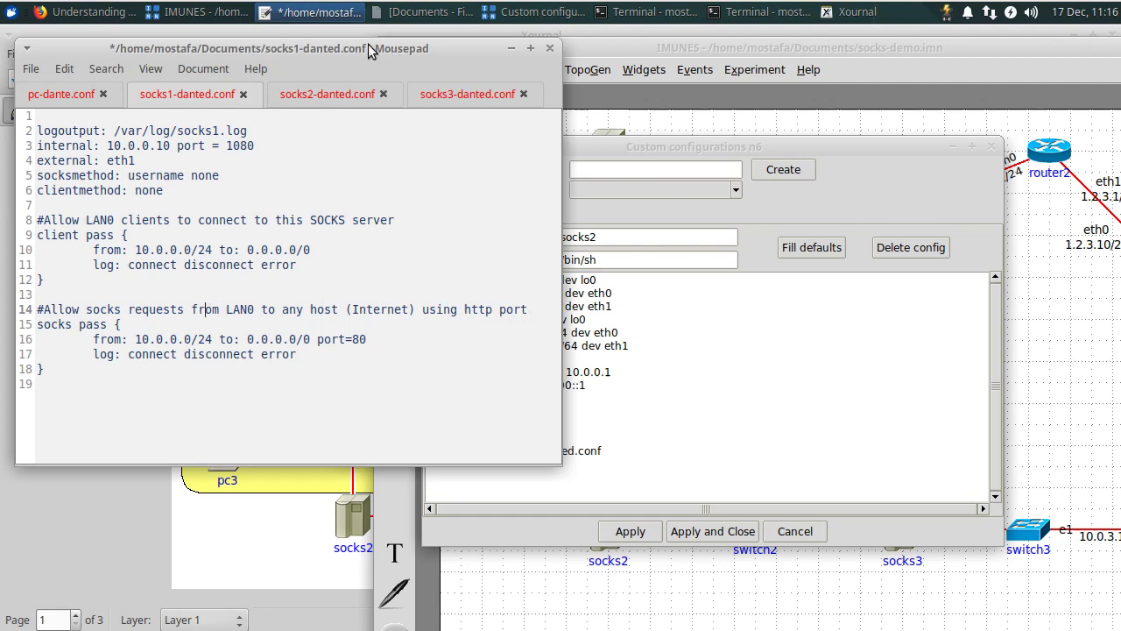
{"action": "left_click", "coordinate": [326, 94]}
{"action": "scroll", "coordinate": [176, 165], "scroll_direction": "up", "scroll_amount": 3}
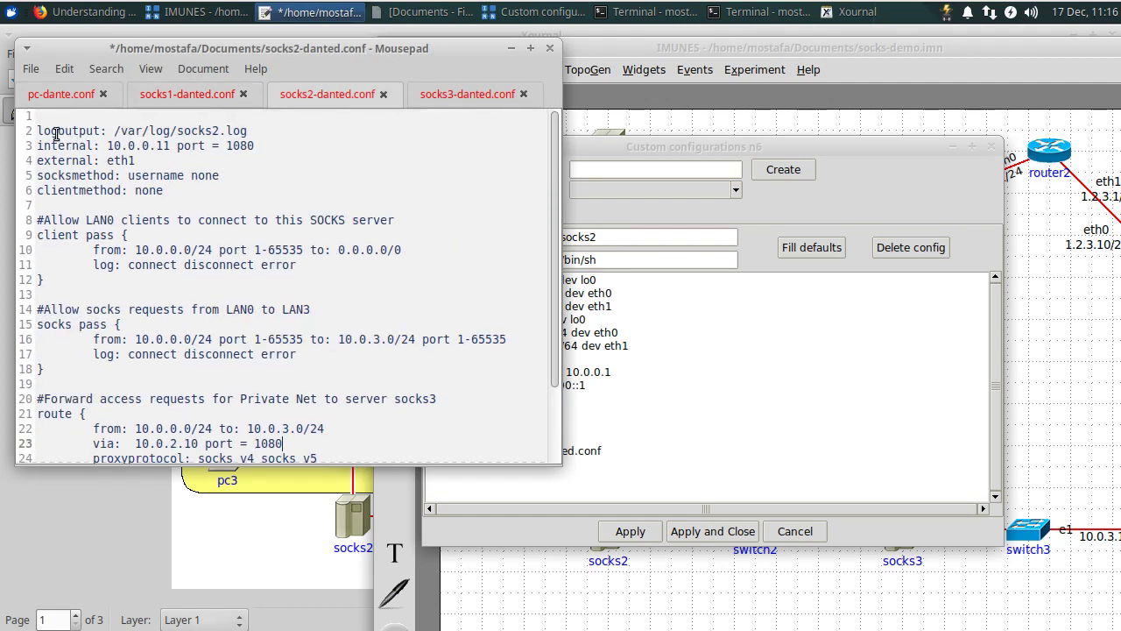
{"action": "left_click_drag", "start_coordinate": [41, 118], "coordinate": [68, 478]}
{"action": "right_click", "coordinate": [221, 271]}
{"action": "left_click", "coordinate": [263, 358]}
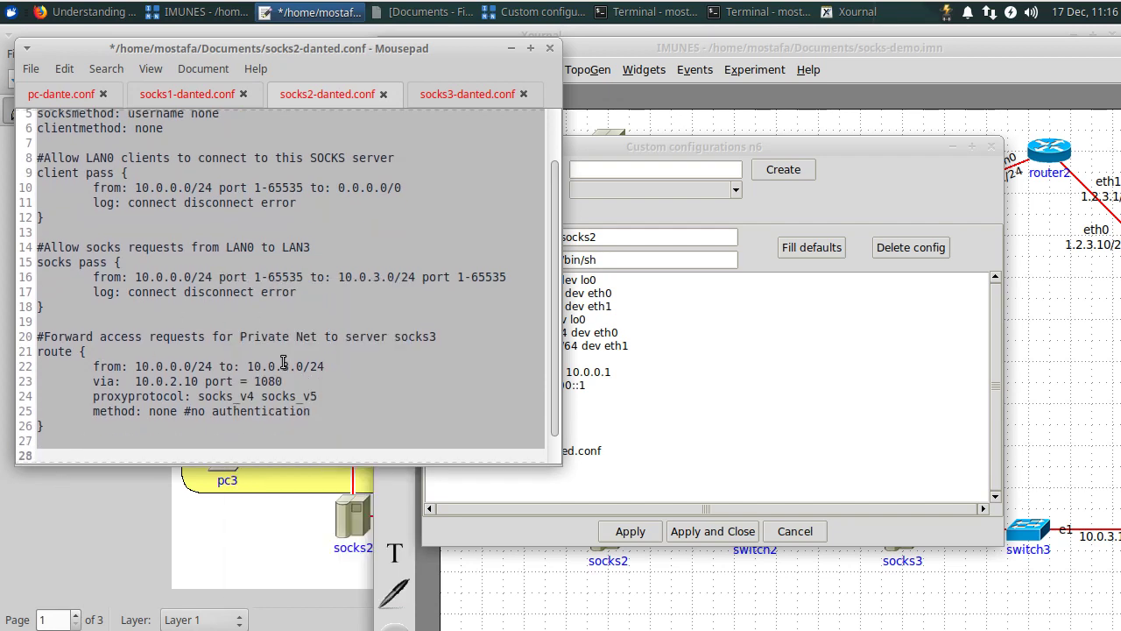
{"action": "scroll", "coordinate": [395, 394], "scroll_direction": "down", "scroll_amount": 1}
{"action": "left_click", "coordinate": [815, 433]}
{"action": "left_click", "coordinate": [452, 488]}
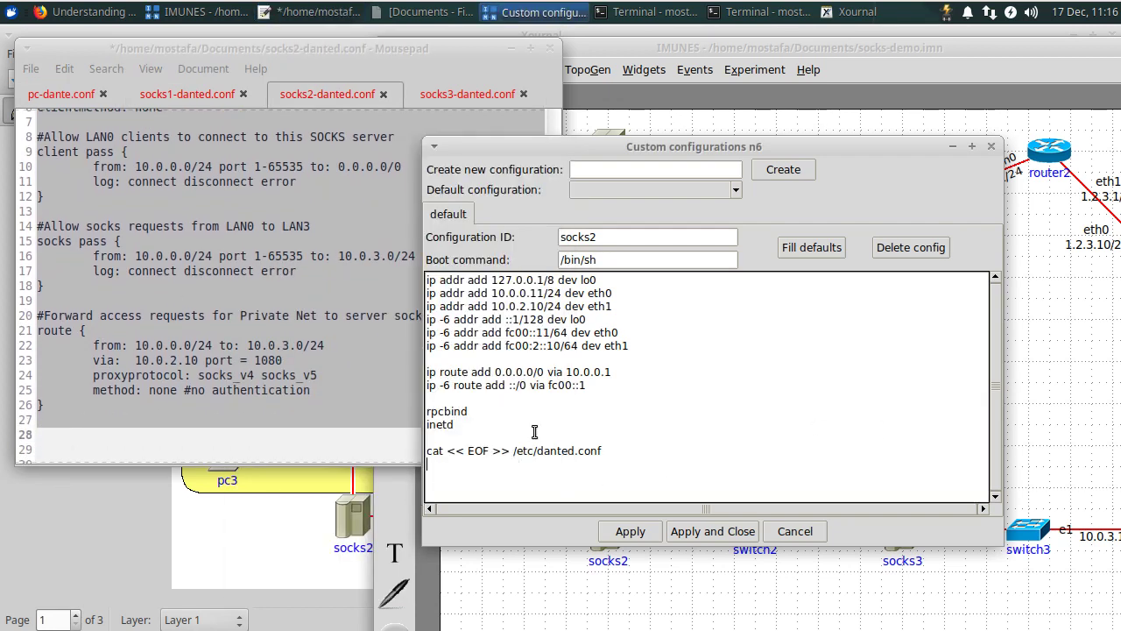
{"action": "key", "text": "ctrl+v"}
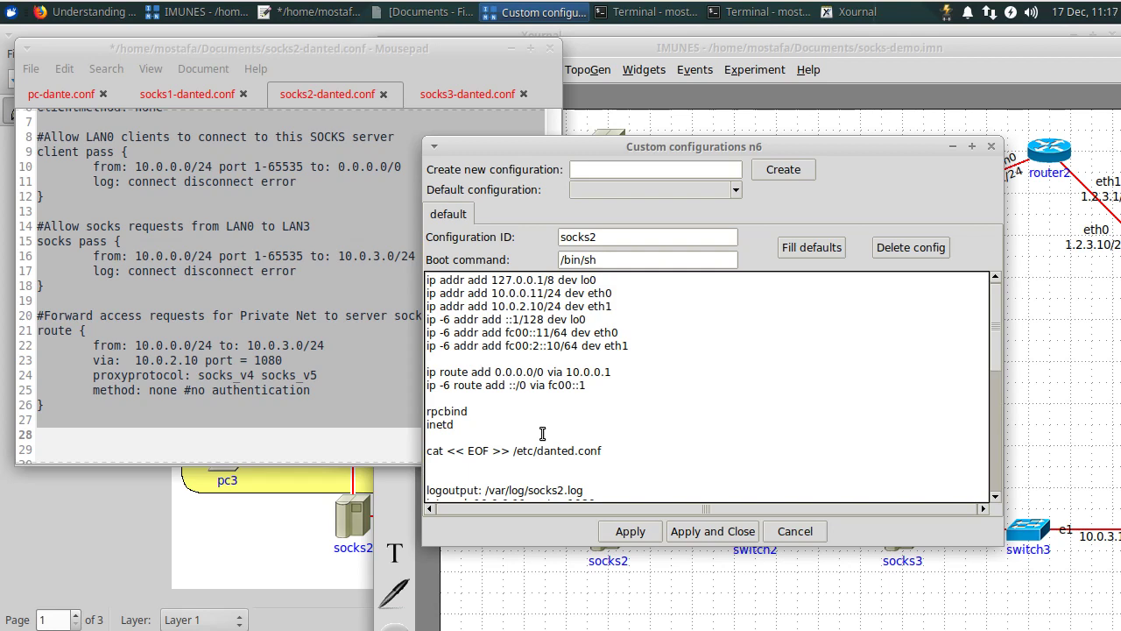
End the socks2 script with EOF and "service danted start", and apply the configuration to the node, closing both dialogs
{"action": "scroll", "coordinate": [539, 434], "scroll_direction": "down", "scroll_amount": 5}
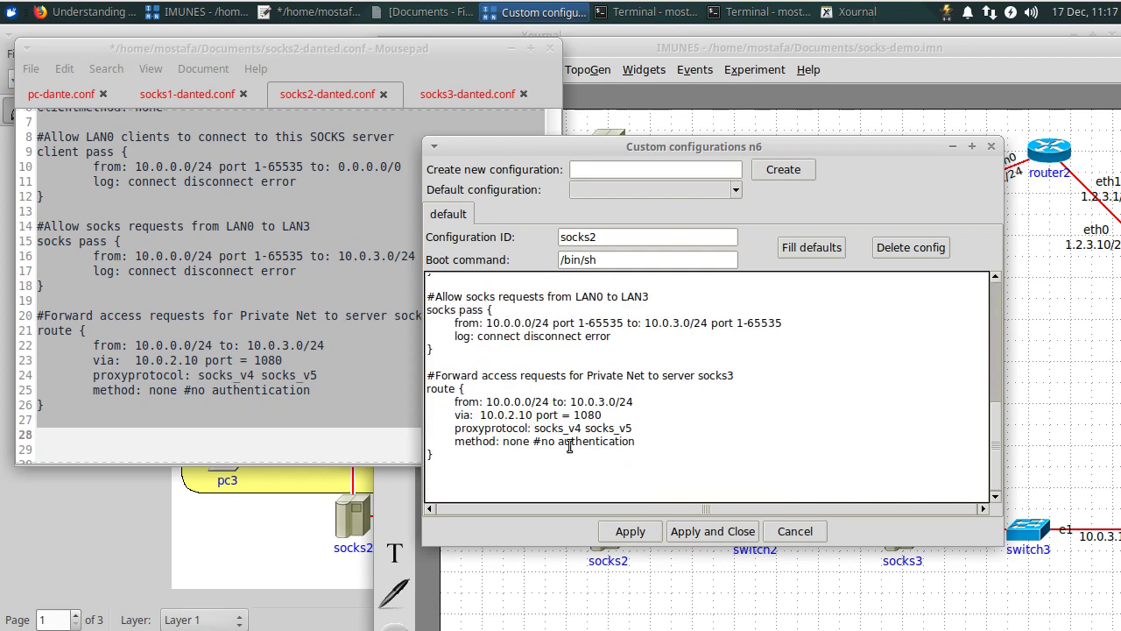
{"action": "type", "text": "EOF"}
{"action": "key", "text": "Return"}
{"action": "key", "text": "Return"}
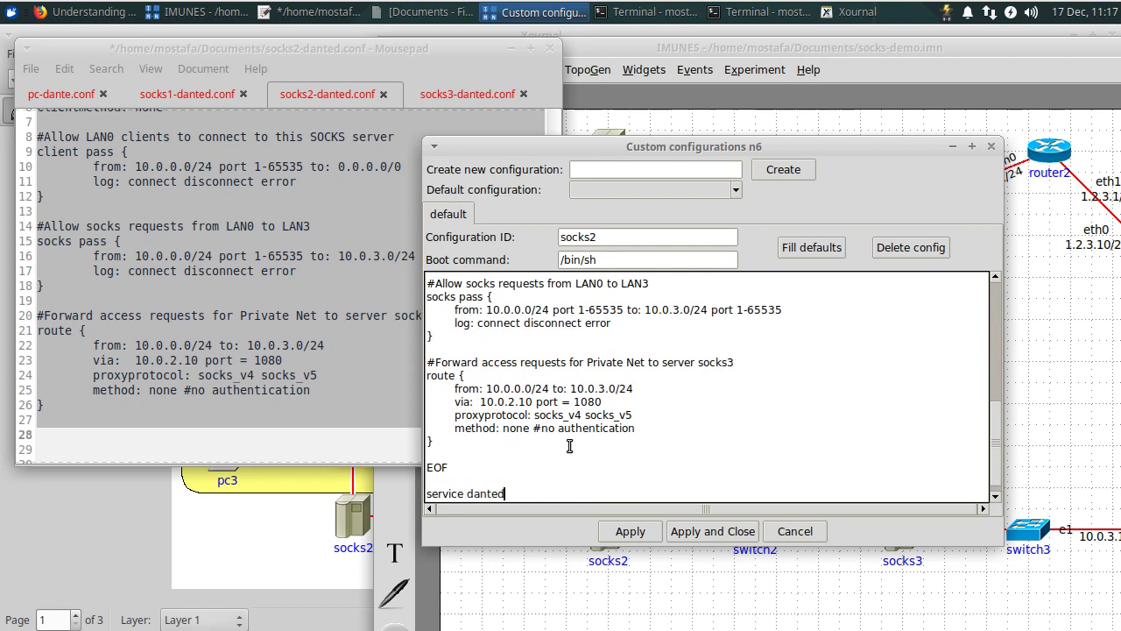
{"action": "key", "text": "Return"}
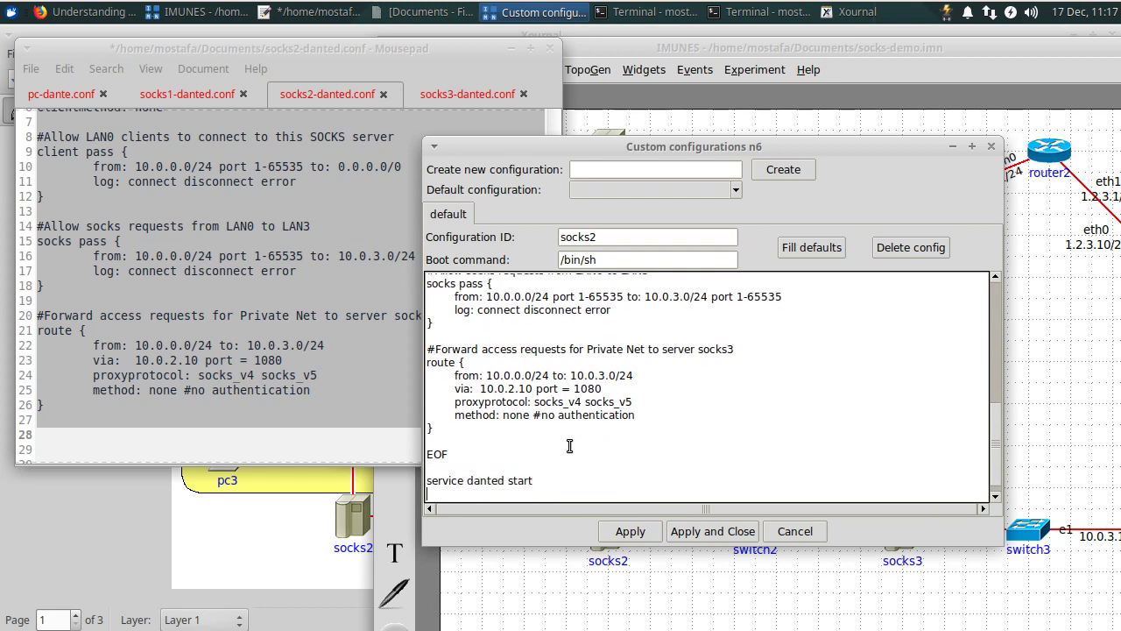
{"action": "left_click", "coordinate": [713, 531]}
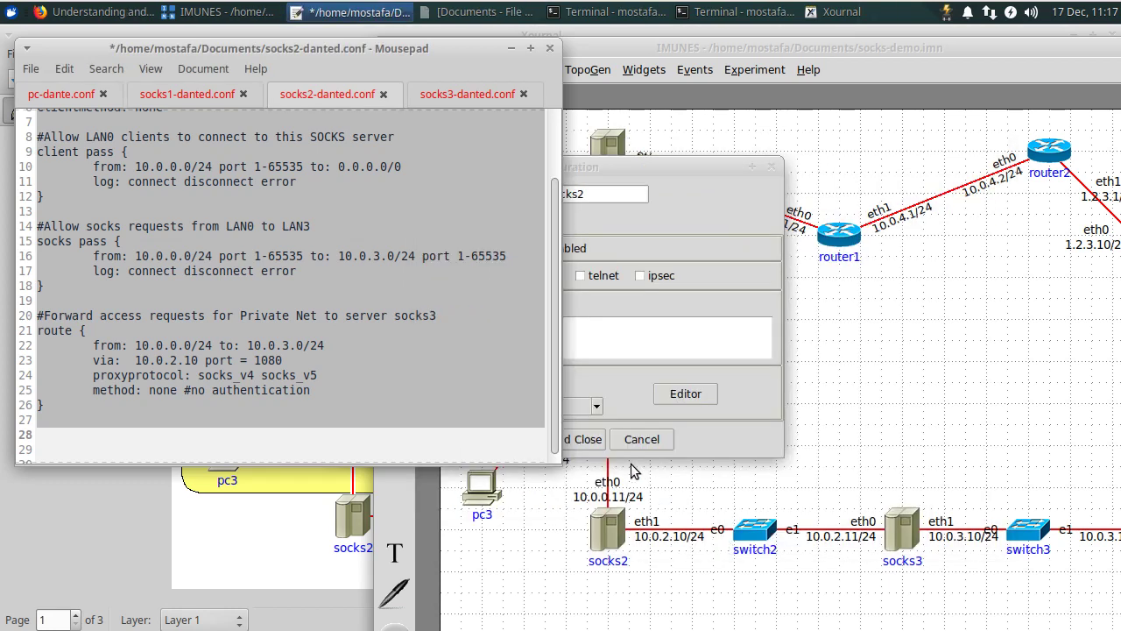
{"action": "left_click", "coordinate": [589, 445]}
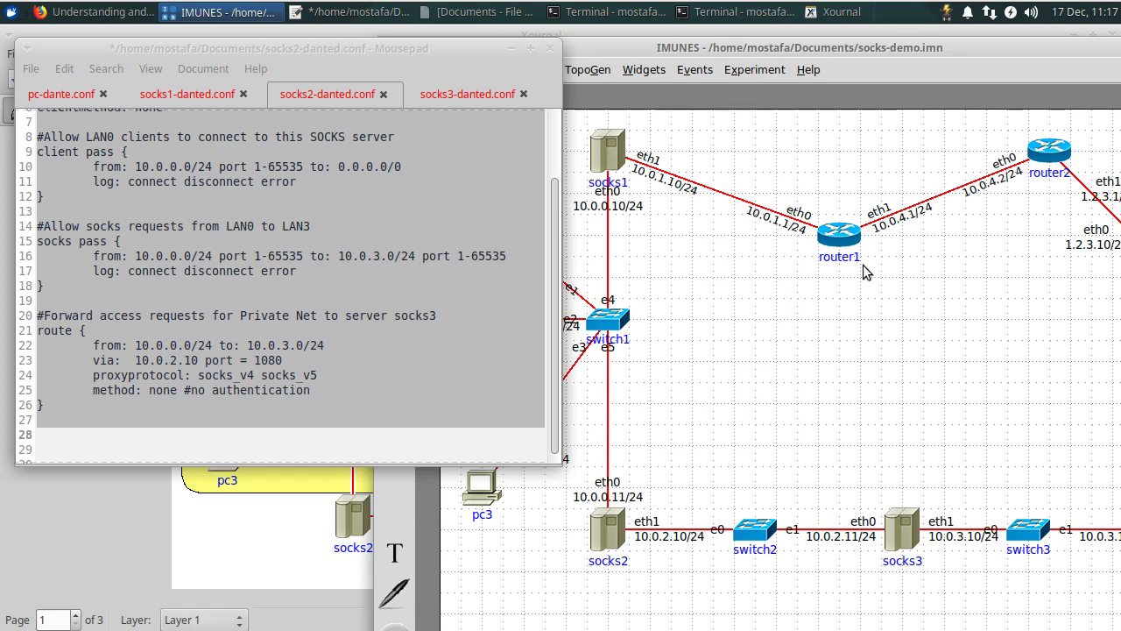
Enable the custom startup config for node socks3 and open its custom configuration editor
{"action": "right_click", "coordinate": [909, 529]}
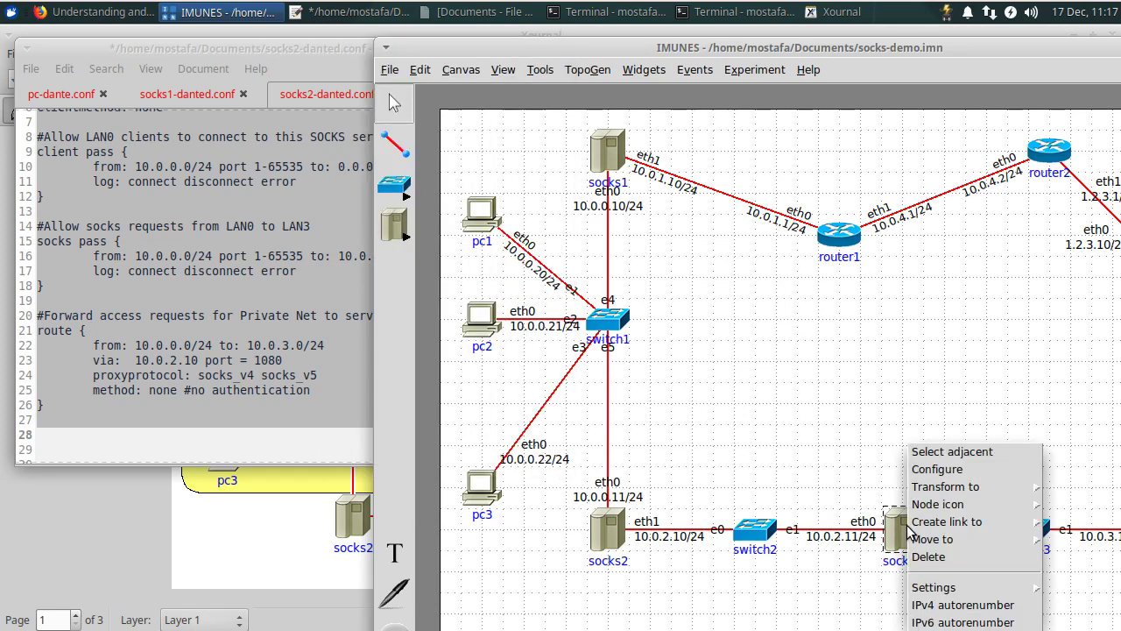
{"action": "left_click", "coordinate": [939, 470]}
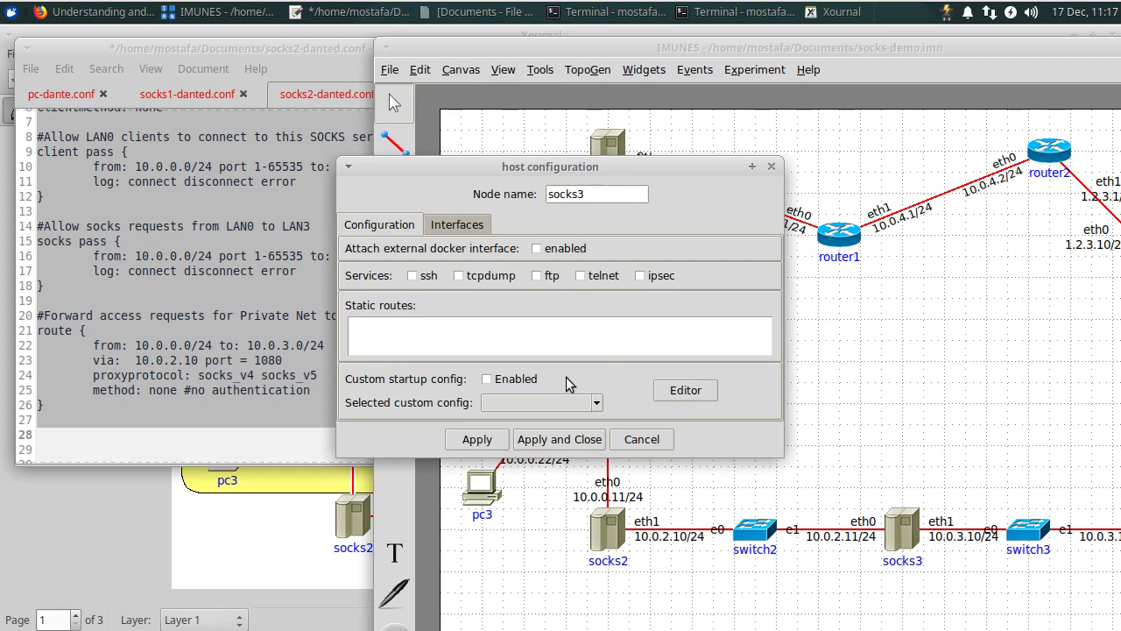
{"action": "left_click", "coordinate": [491, 379]}
{"action": "left_click", "coordinate": [686, 391]}
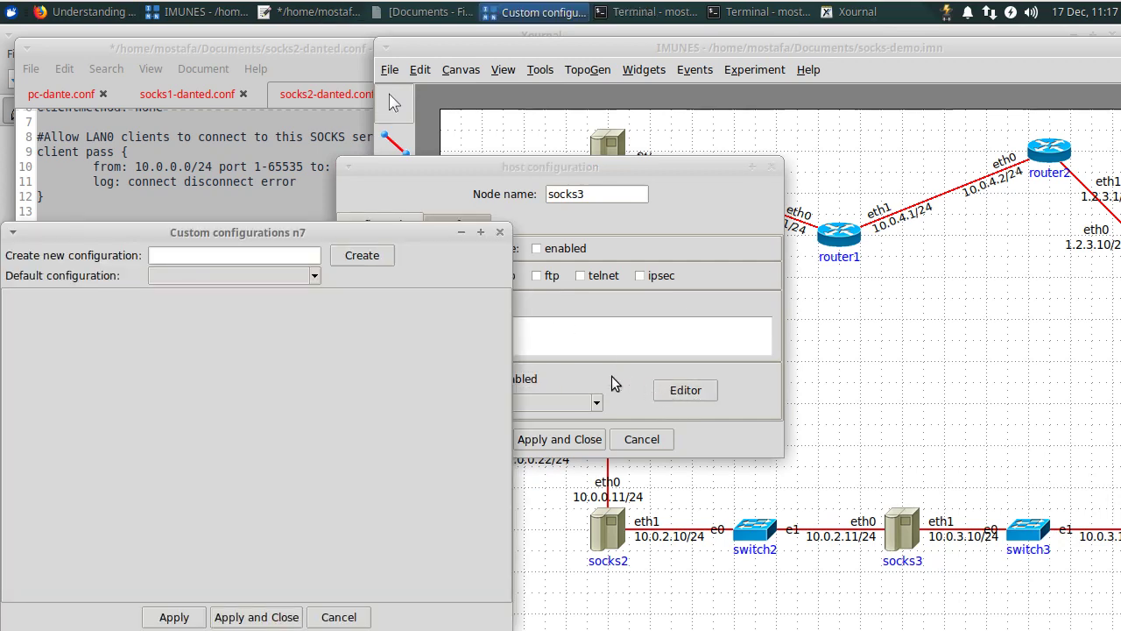
Create a custom configuration named socks3 and fill it with the default startup commands
{"action": "left_click", "coordinate": [200, 255]}
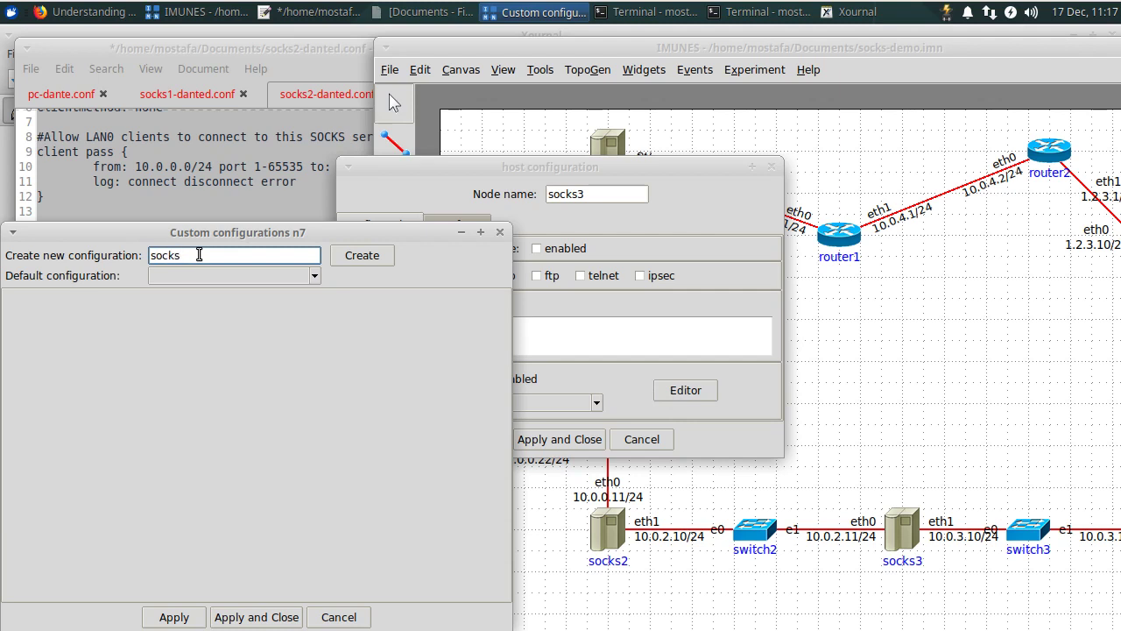
{"action": "left_click", "coordinate": [375, 257]}
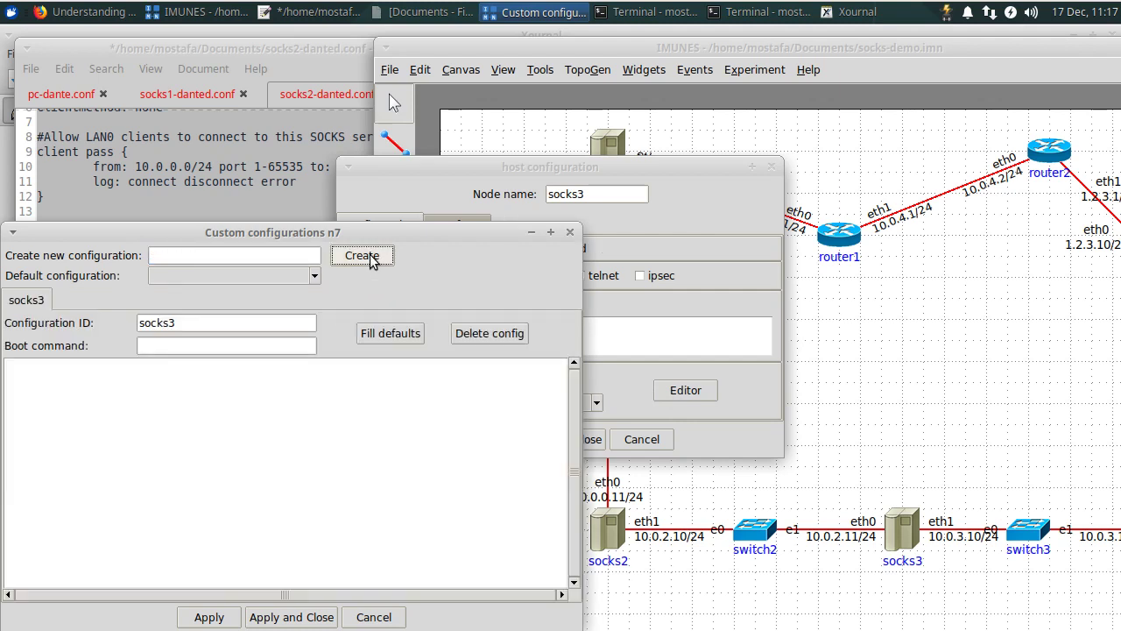
{"action": "left_click_drag", "start_coordinate": [230, 233], "coordinate": [379, 148]}
{"action": "left_click", "coordinate": [547, 253]}
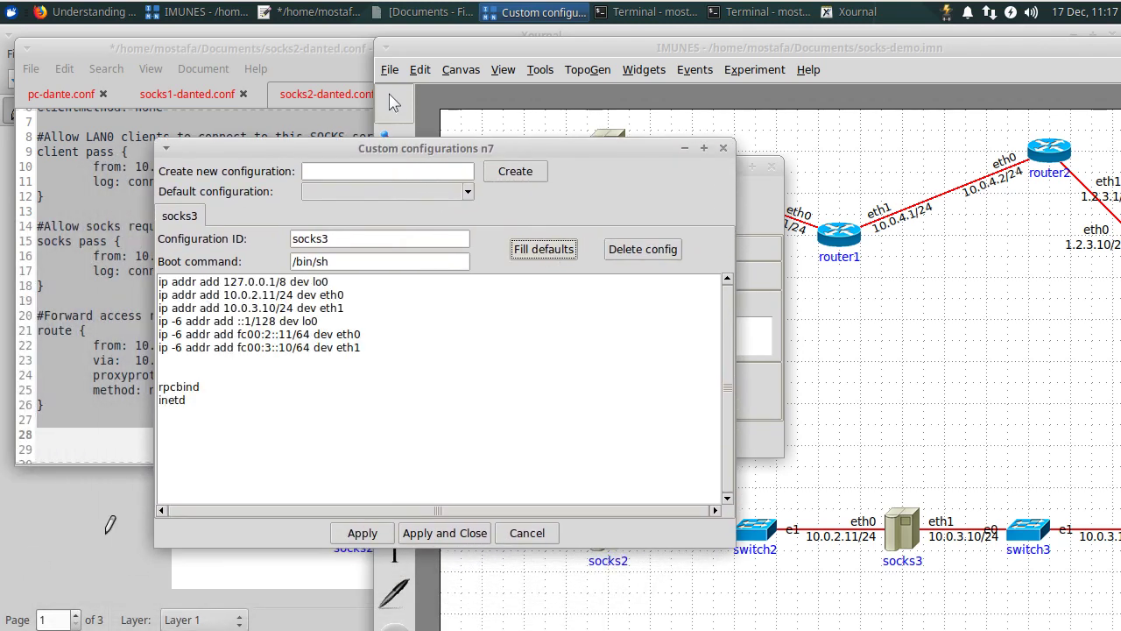
Copy the full contents of socks3-danted.conf to the clipboard
{"action": "left_click", "coordinate": [176, 479]}
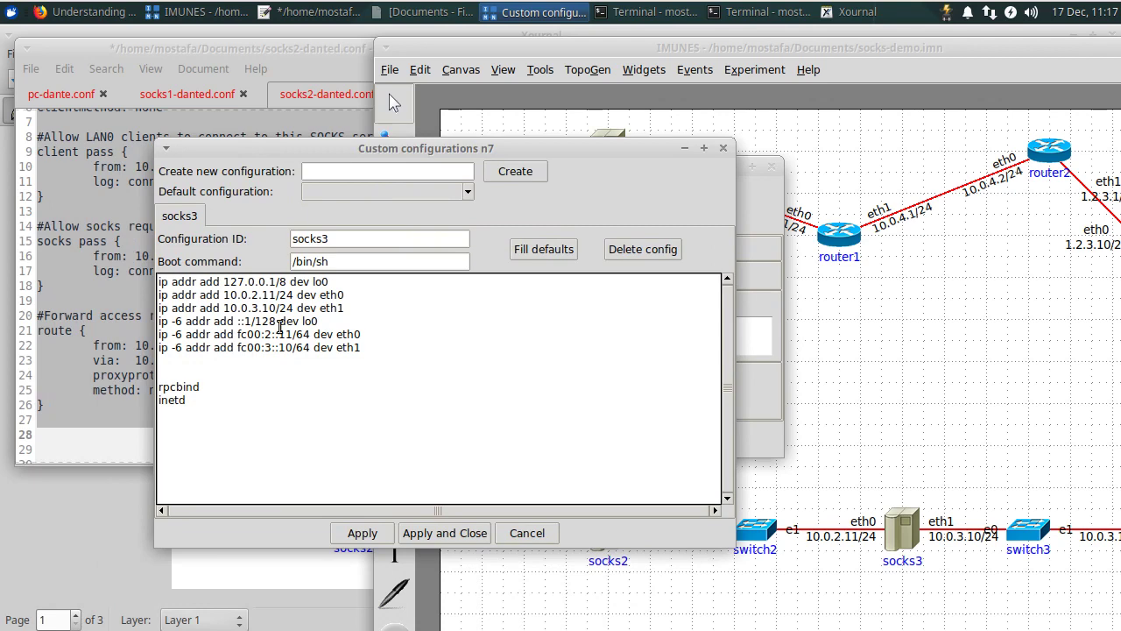
{"action": "left_click", "coordinate": [97, 147]}
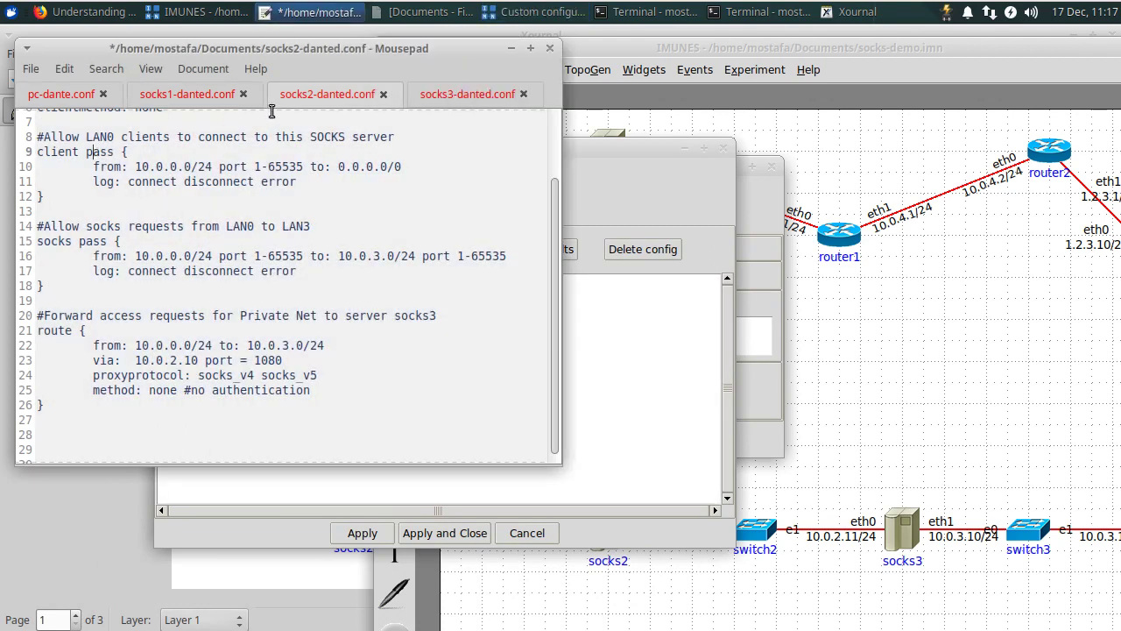
{"action": "left_click", "coordinate": [451, 95]}
{"action": "left_click_drag", "start_coordinate": [74, 402], "coordinate": [26, 118]}
{"action": "right_click", "coordinate": [257, 154]}
{"action": "left_click", "coordinate": [354, 231]}
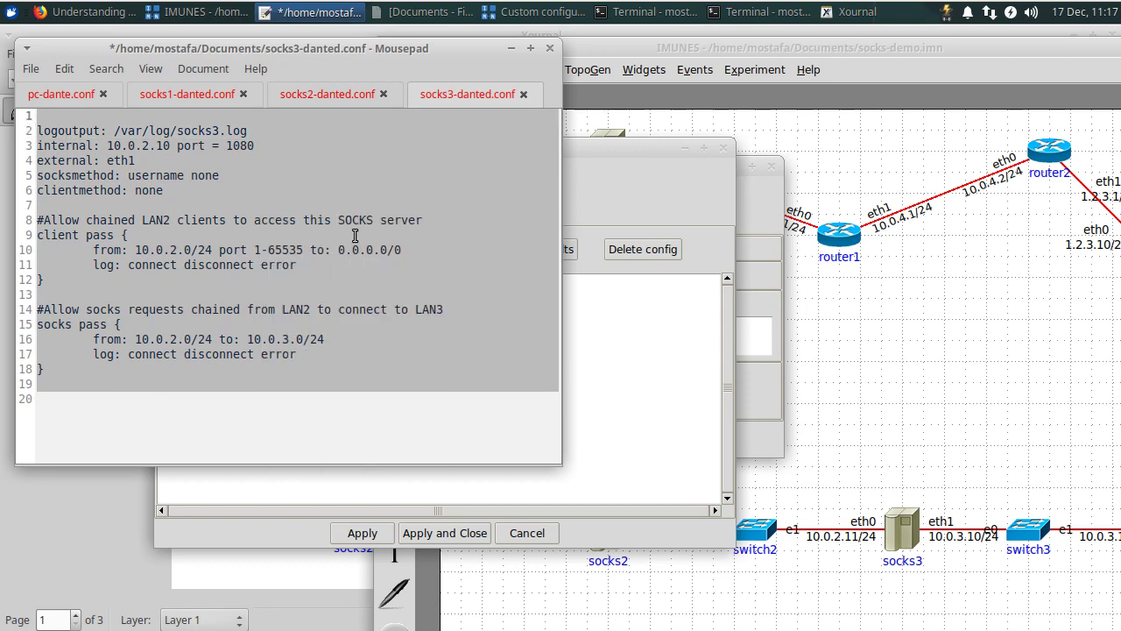
Add "cat << EOF >> /etc/danted.conf" below inetd in the socks3 script and paste the copied Dante settings beneath it
{"action": "left_click", "coordinate": [688, 411]}
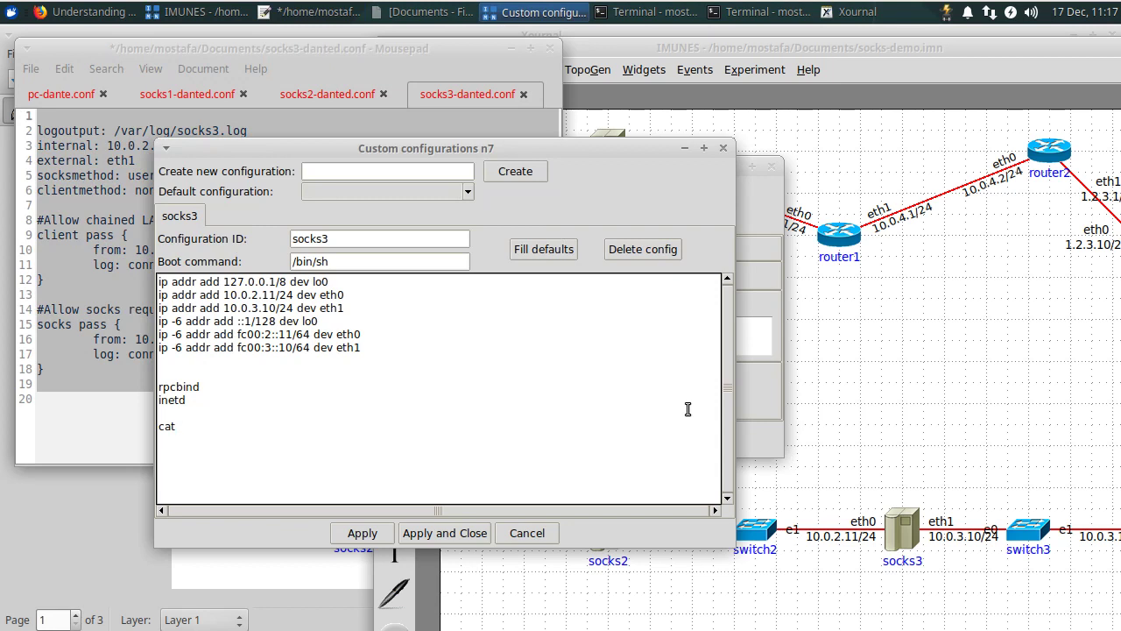
{"action": "type", "text": "<< EOF >> /etc/danted.conf"}
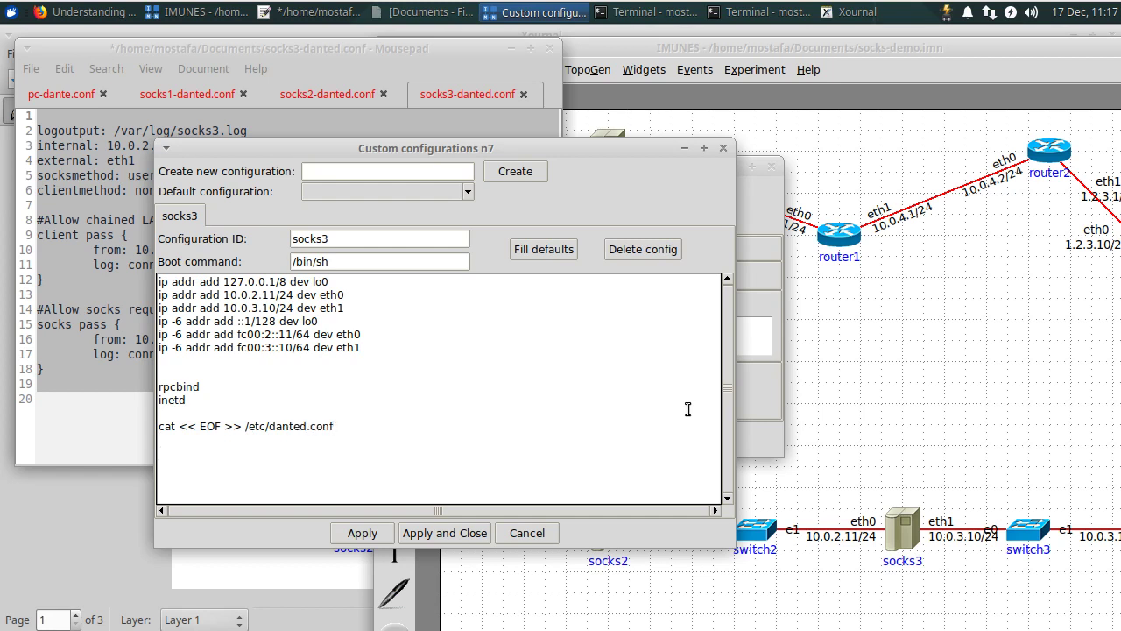
{"action": "key", "text": "ctrl+v"}
{"action": "scroll", "coordinate": [688, 409], "scroll_direction": "down", "scroll_amount": 5}
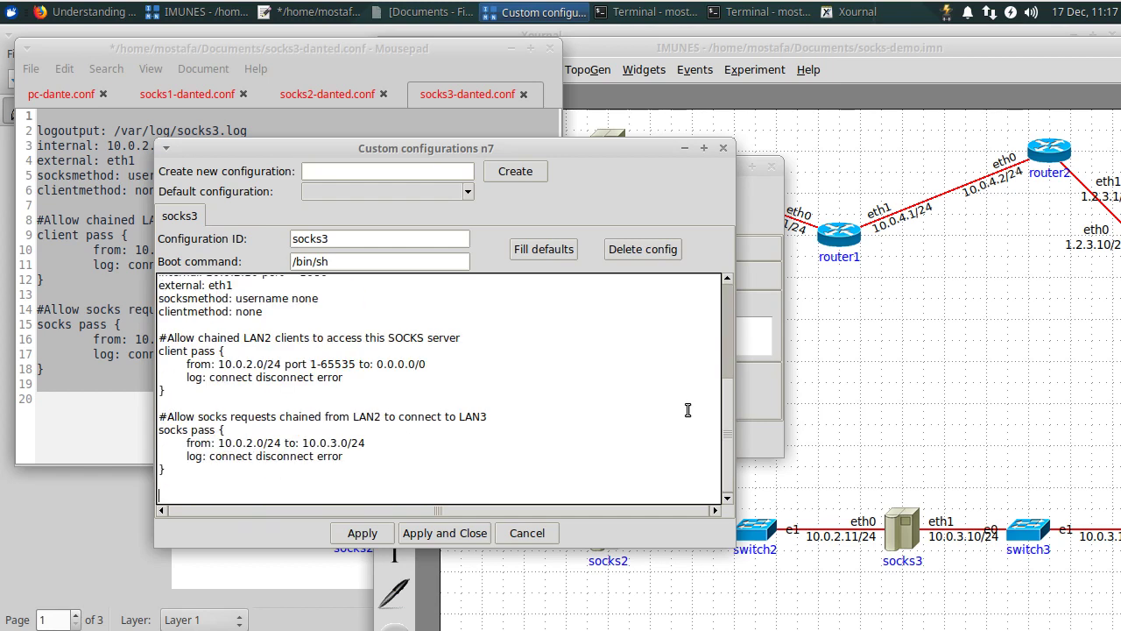
End the socks3 script with EOF and "service danted start", and save the custom configuration, returning to the node's host configuration
{"action": "left_click", "coordinate": [254, 495]}
{"action": "key", "text": "Return"}
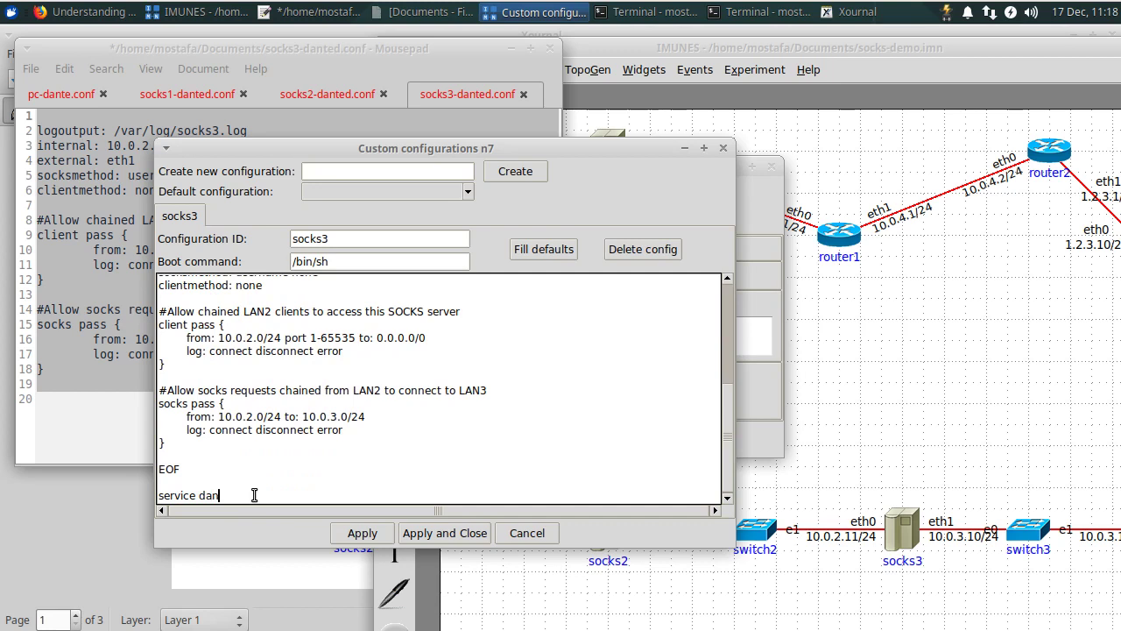
{"action": "type", "text": "service danted start"}
{"action": "key", "text": "Return"}
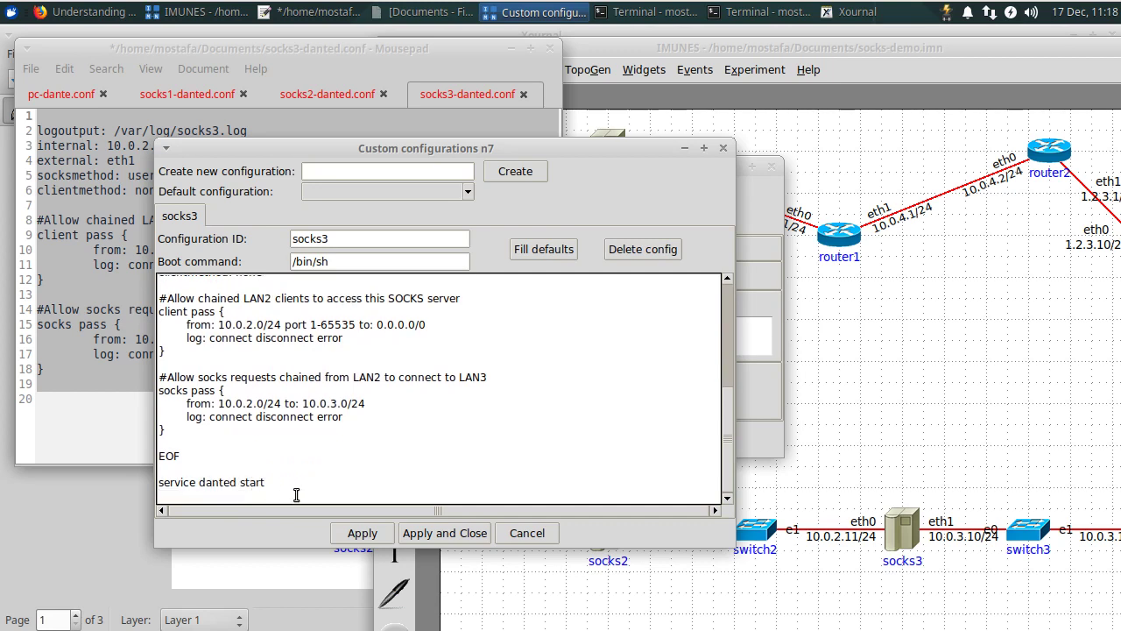
{"action": "left_click", "coordinate": [446, 533]}
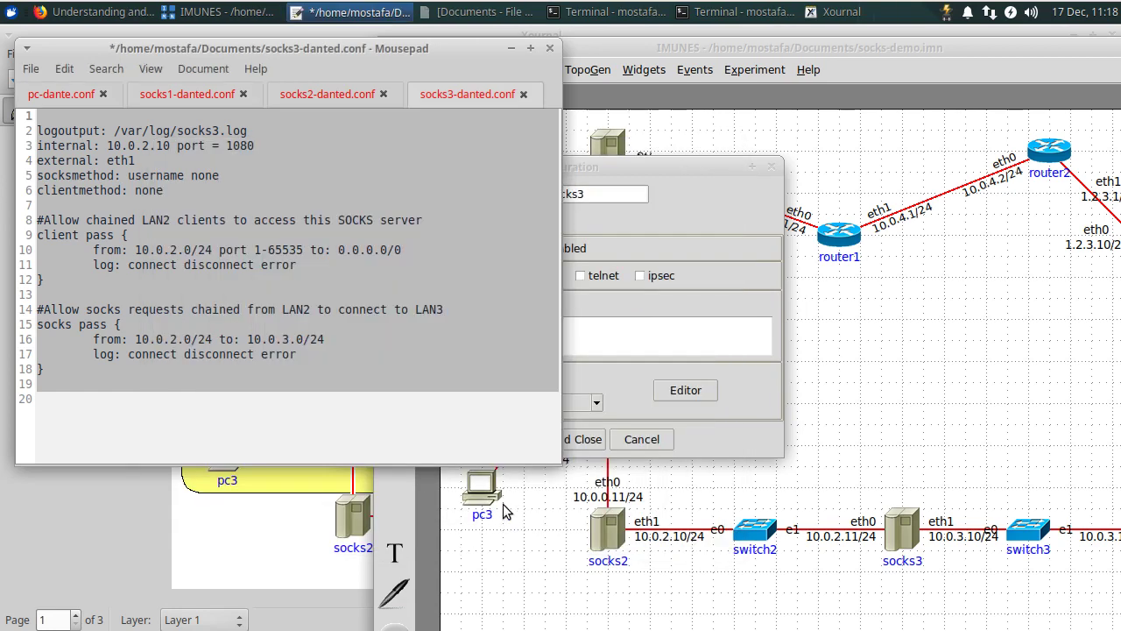
{"action": "left_click", "coordinate": [618, 394]}
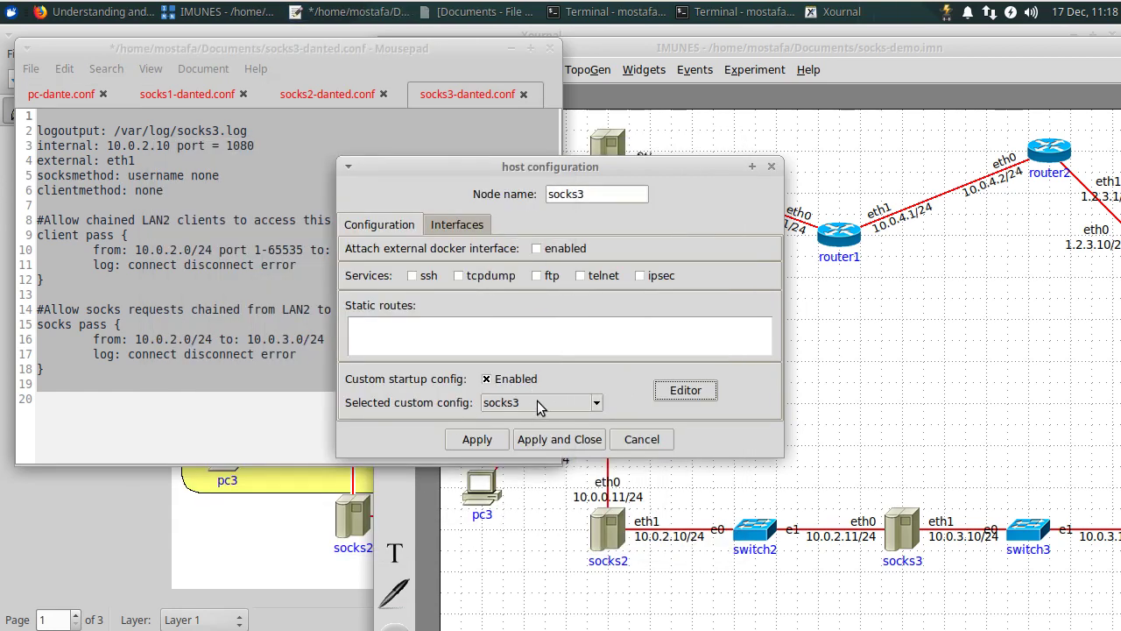
Apply the socks3 host configuration with its custom startup config and close the dialog
{"action": "left_click", "coordinate": [555, 439]}
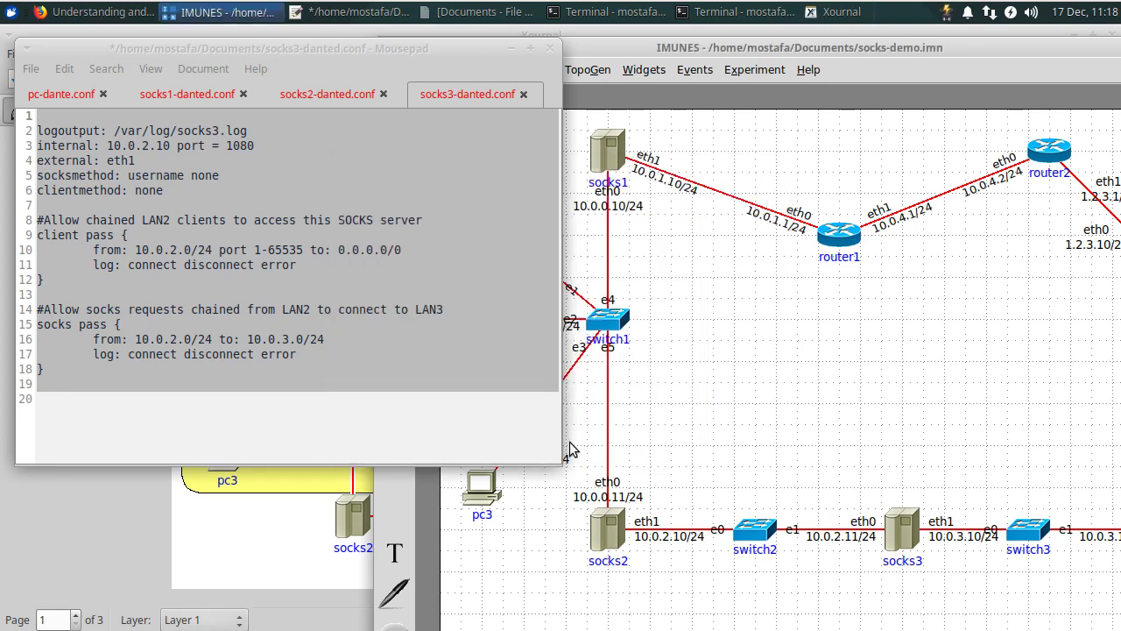
Switch to the Mousepad text editor and copy the entire contents of pc-dante.conf
{"action": "left_click", "coordinate": [220, 401]}
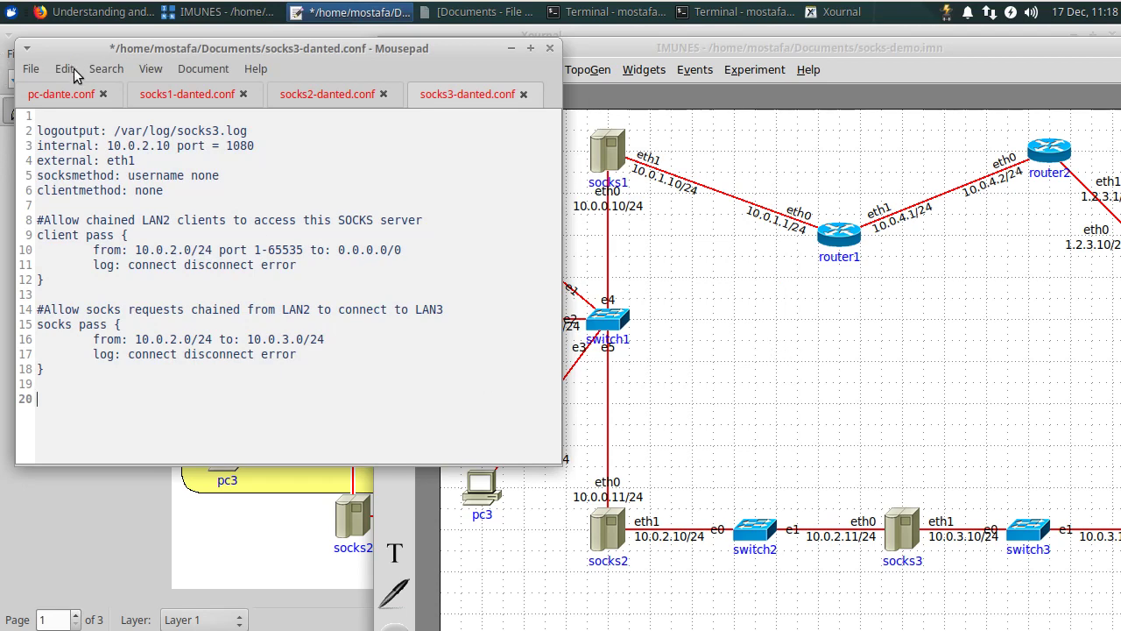
{"action": "left_click", "coordinate": [59, 97]}
{"action": "left_click_drag", "start_coordinate": [153, 48], "coordinate": [803, 84]}
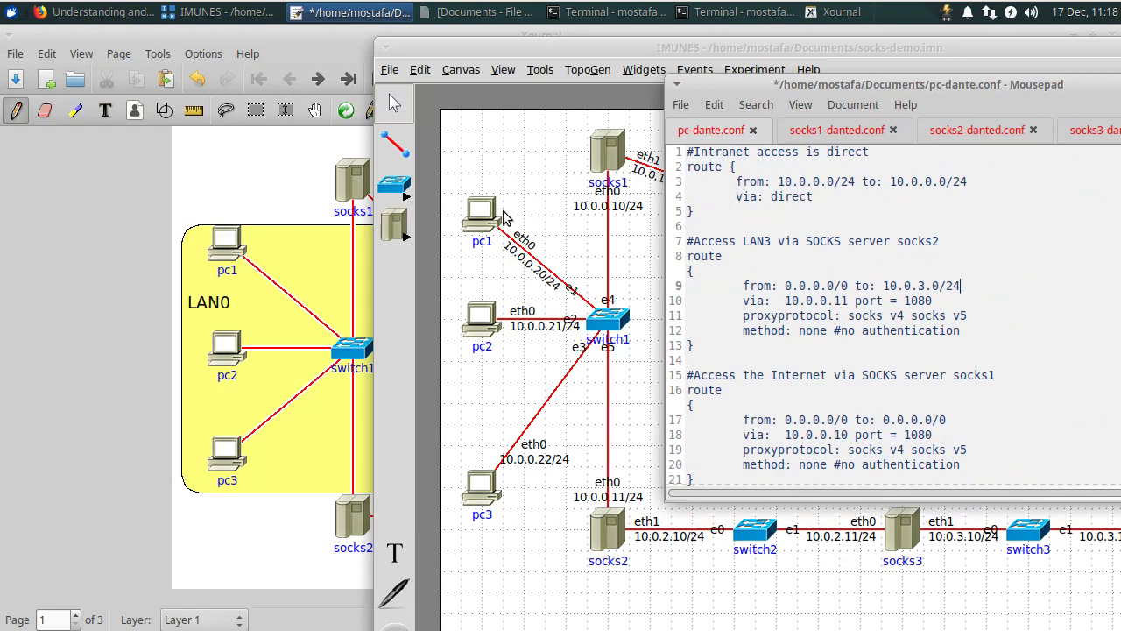
{"action": "left_click_drag", "start_coordinate": [880, 84], "coordinate": [129, 147]}
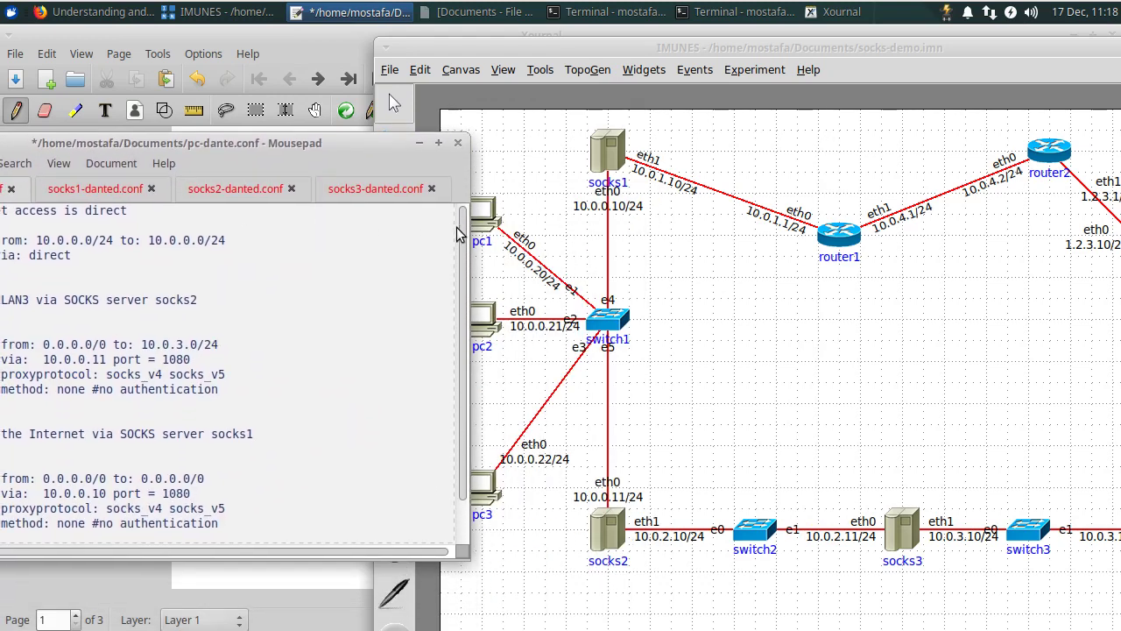
{"action": "left_click_drag", "start_coordinate": [304, 149], "coordinate": [423, 113]}
{"action": "scroll", "coordinate": [184, 453], "scroll_direction": "down", "scroll_amount": 1}
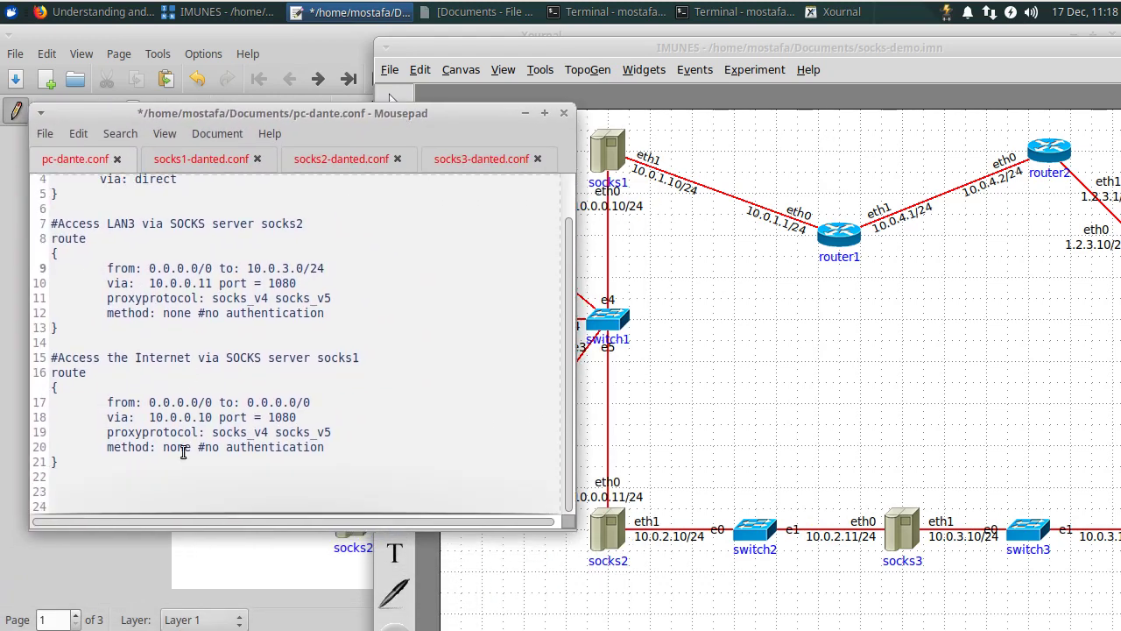
{"action": "left_click_drag", "start_coordinate": [136, 474], "coordinate": [8, 266]}
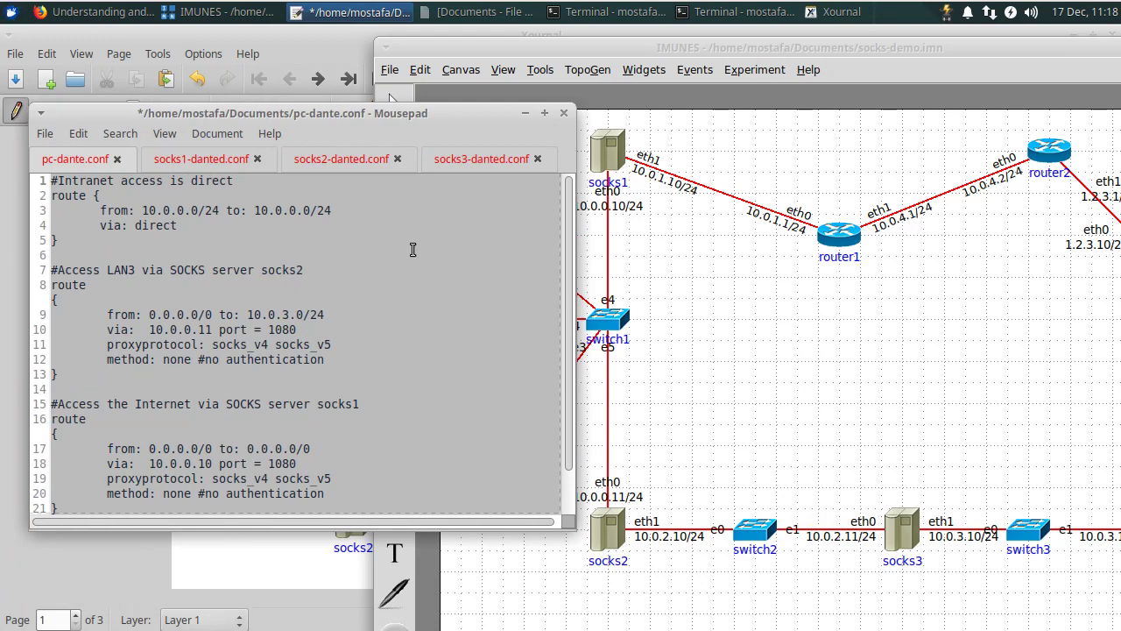
{"action": "right_click", "coordinate": [302, 255]}
{"action": "left_click", "coordinate": [333, 340]}
In IMUNES, enable the custom startup config for pc1 and create a new custom configuration named socks-pc
{"action": "left_click", "coordinate": [814, 341]}
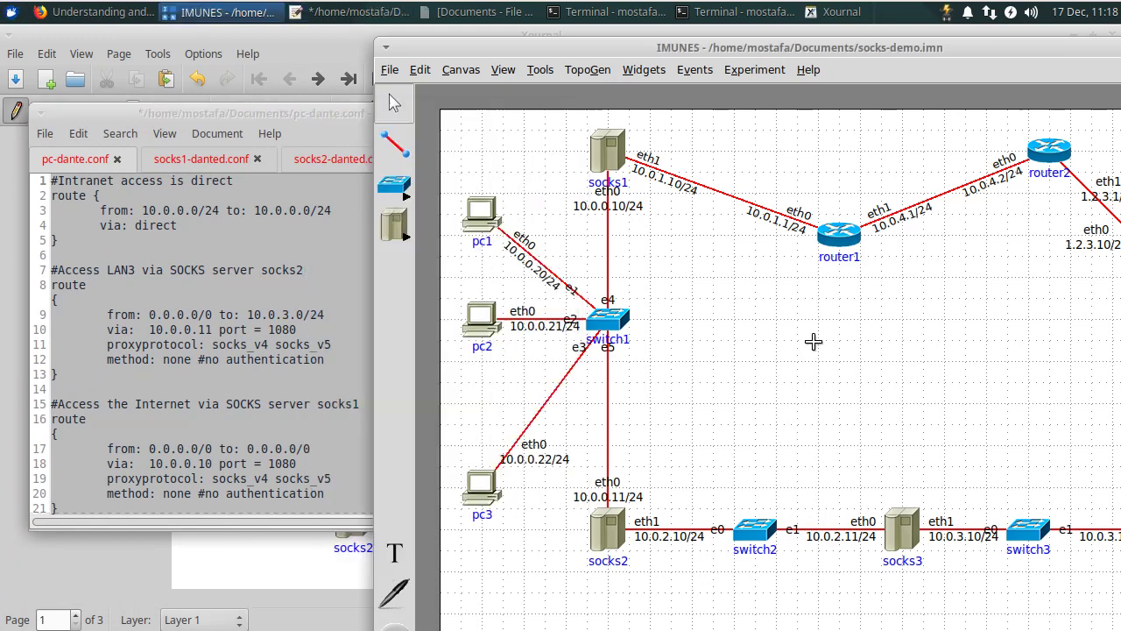
{"action": "right_click", "coordinate": [480, 210]}
{"action": "left_click", "coordinate": [530, 230]}
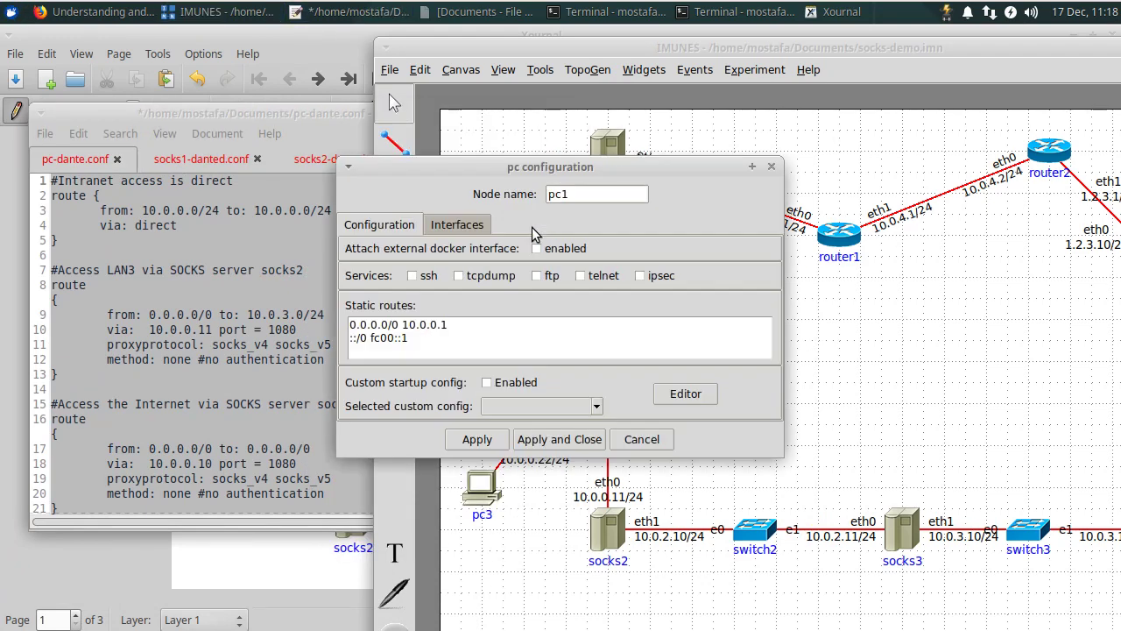
{"action": "left_click", "coordinate": [515, 382]}
{"action": "left_click", "coordinate": [675, 395]}
{"action": "left_click", "coordinate": [235, 254]}
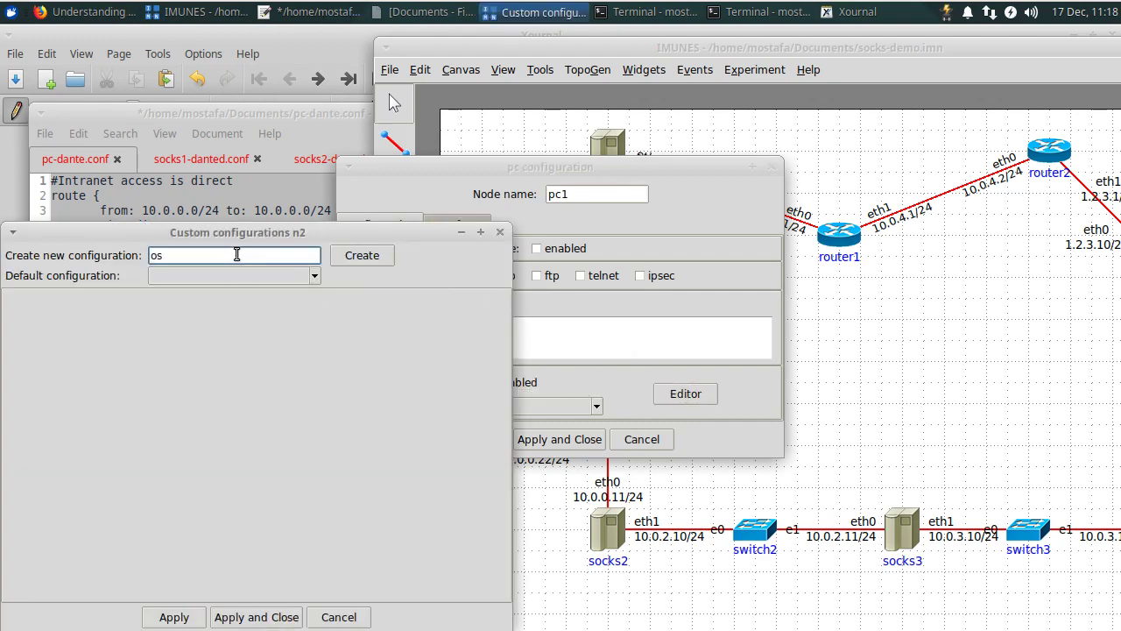
{"action": "type", "text": "socks-pc"}
{"action": "left_click", "coordinate": [366, 257]}
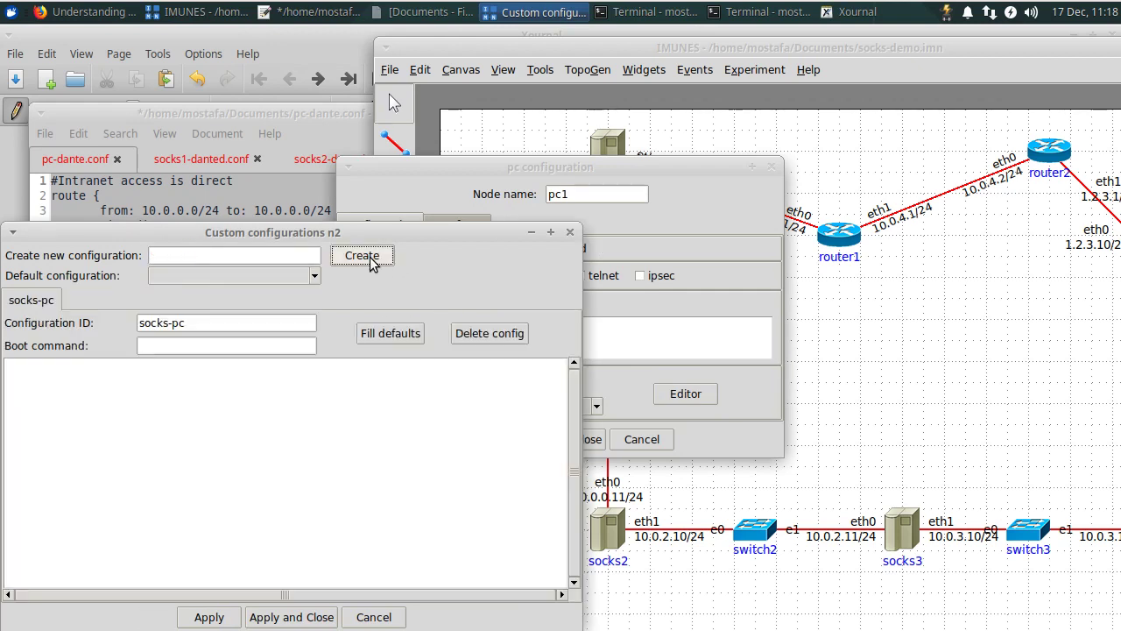
Fill pc1's socks-pc configuration with the defaults and append the copied routes between a "cat << EOF" line and a closing EOF
{"action": "left_click_drag", "start_coordinate": [359, 235], "coordinate": [533, 157]}
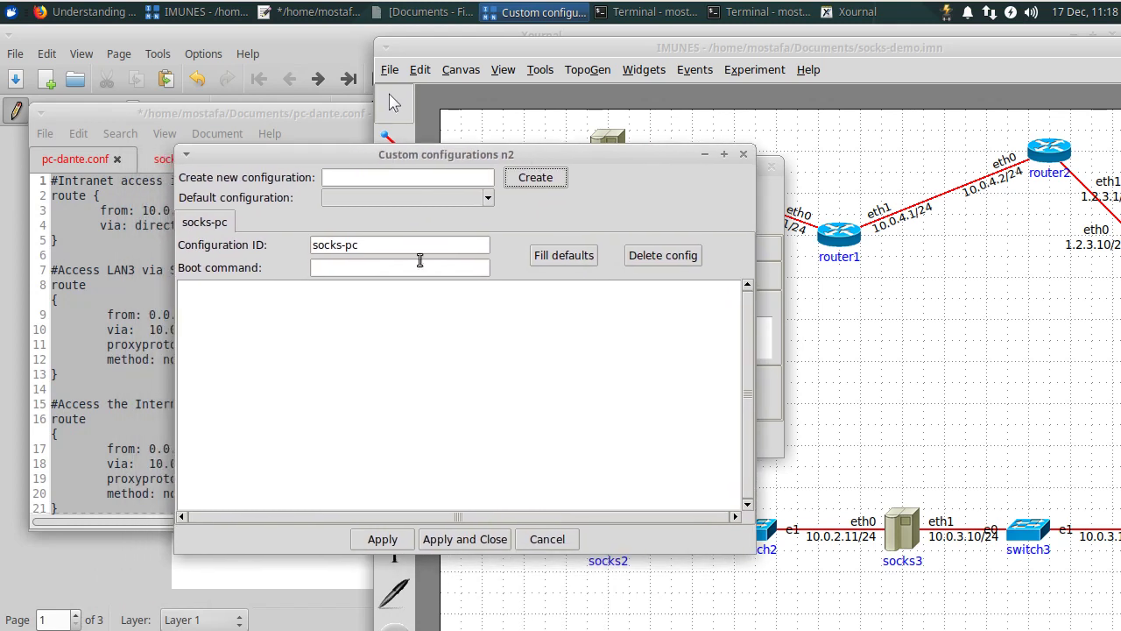
{"action": "left_click", "coordinate": [568, 257]}
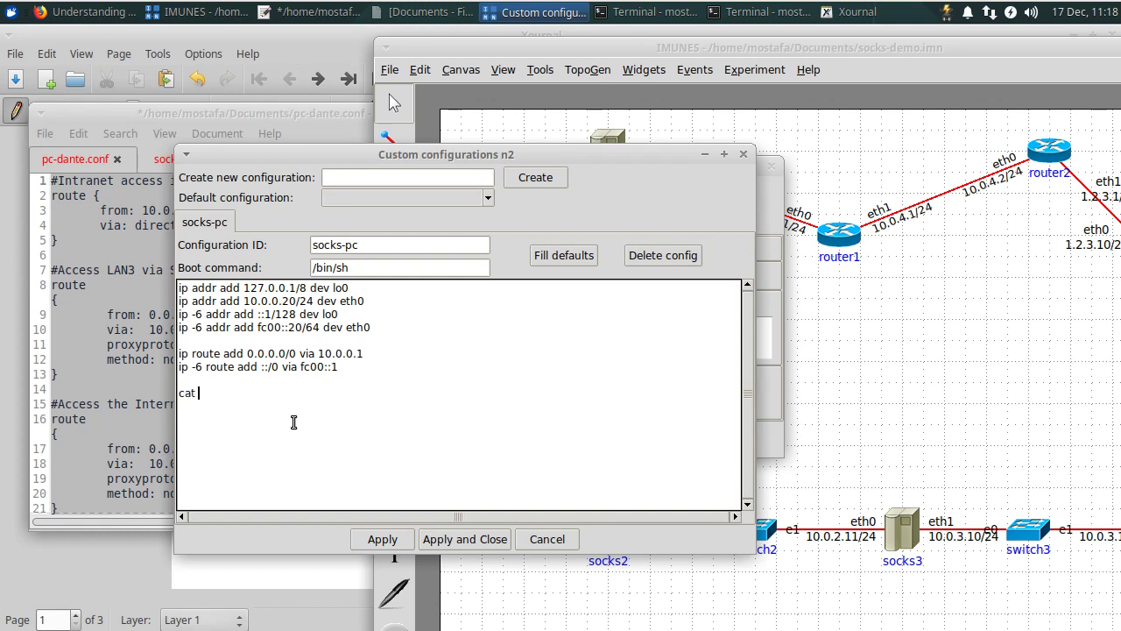
{"action": "type", "text": "OF"}
{"action": "key", "text": "Return"}
{"action": "key", "text": "Return"}
{"action": "key", "text": "ctrl+v"}
{"action": "scroll", "coordinate": [293, 421], "scroll_direction": "down", "scroll_amount": 5}
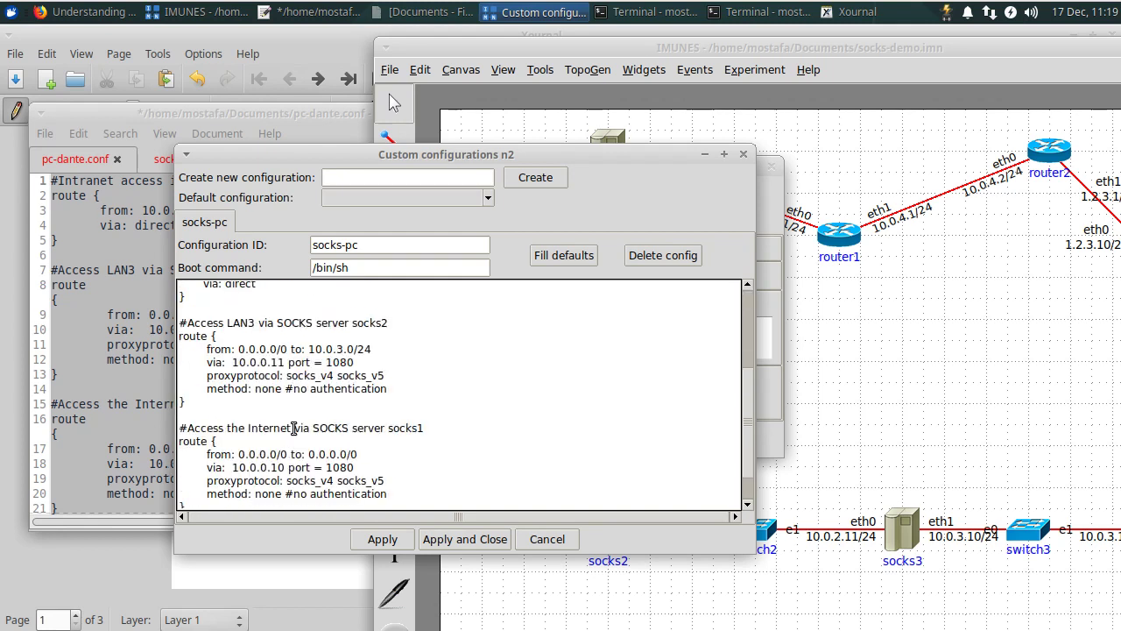
{"action": "key", "text": "BackSpace"}
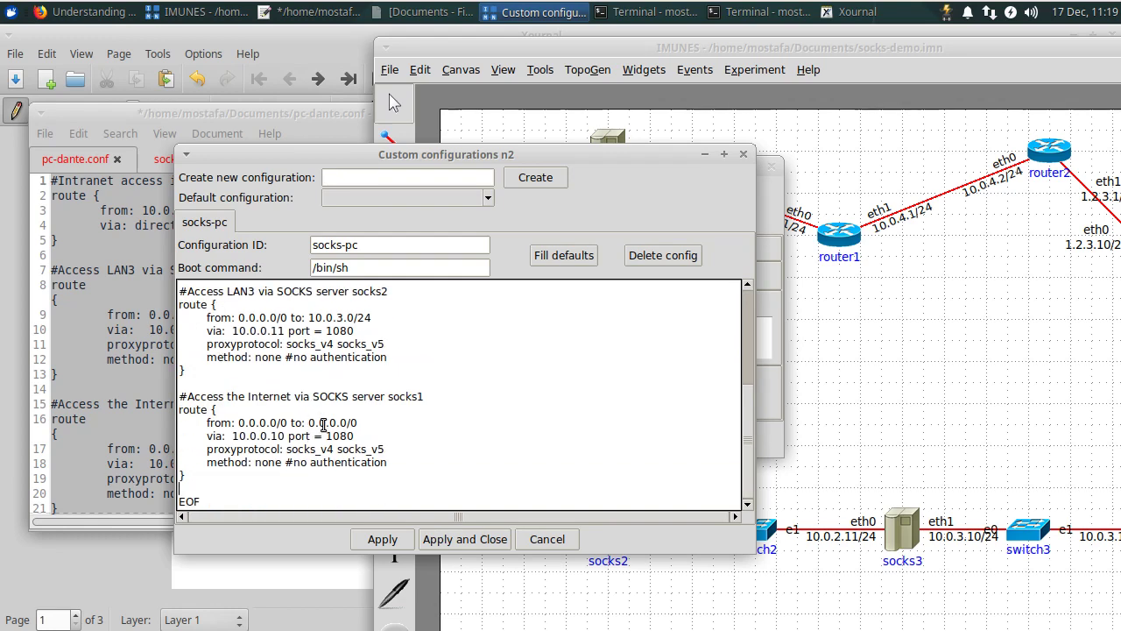
Extend the cat line so that it appends the block to /etc/dante.conf with >>
{"action": "scroll", "coordinate": [323, 425], "scroll_direction": "up", "scroll_amount": 3}
{"action": "scroll", "coordinate": [323, 425], "scroll_direction": "down", "scroll_amount": 1}
{"action": "scroll", "coordinate": [333, 392], "scroll_direction": "up", "scroll_amount": 2}
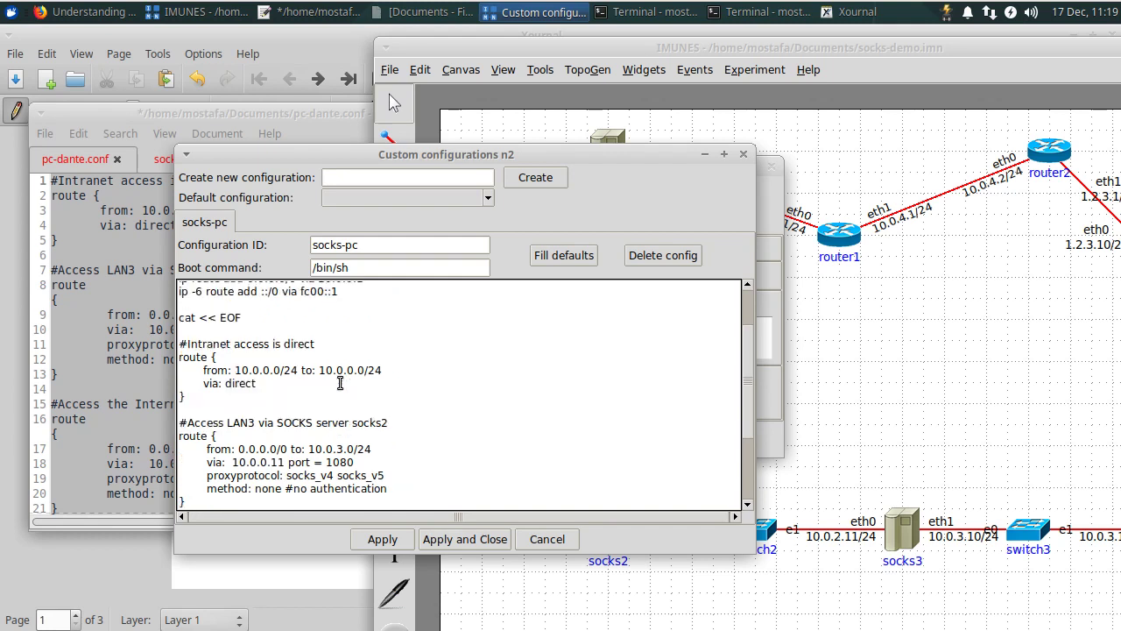
{"action": "left_click", "coordinate": [675, 366]}
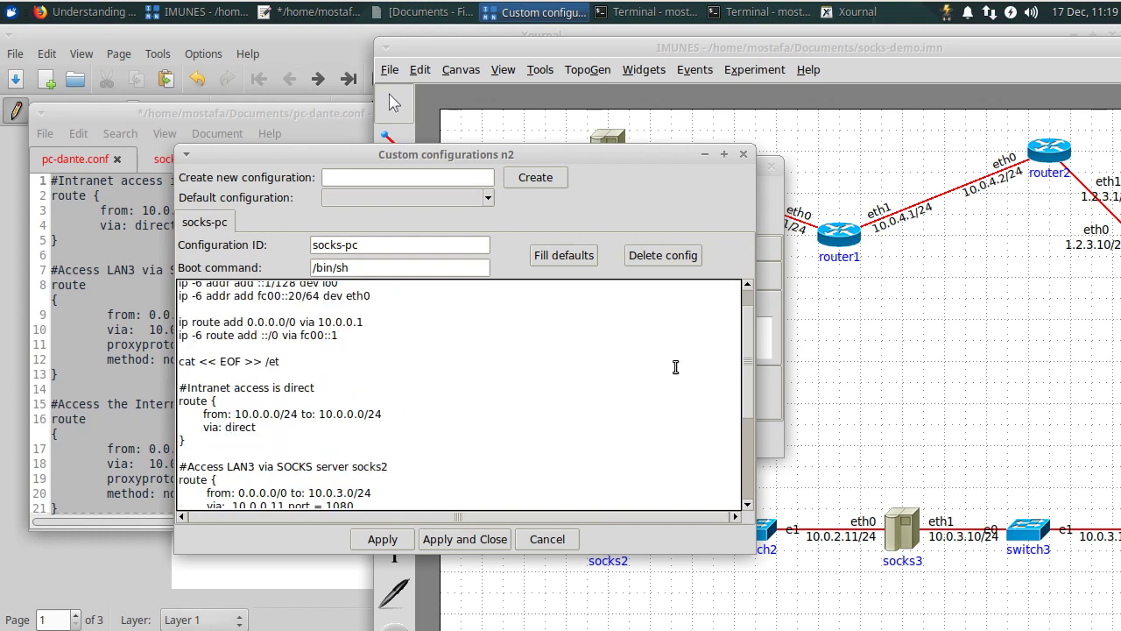
{"action": "type", "text": "t"}
Copy the whole block from the "cat << EOF >> /etc/dante.conf" line through the closing EOF
{"action": "key", "text": "shift+Down"}
{"action": "key", "text": "shift+Down"}
{"action": "key", "text": "shift+Down"}
{"action": "key", "text": "shift+Down"}
{"action": "key", "text": "shift+Down"}
{"action": "key", "text": "shift+Down"}
{"action": "key", "text": "shift+Down"}
{"action": "key", "text": "shift+Down"}
{"action": "key", "text": "shift+Down"}
{"action": "key", "text": "shift+Down"}
{"action": "key", "text": "shift+Down"}
{"action": "key", "text": "shift+Down"}
{"action": "key", "text": "shift+Down"}
{"action": "key", "text": "shift+Down"}
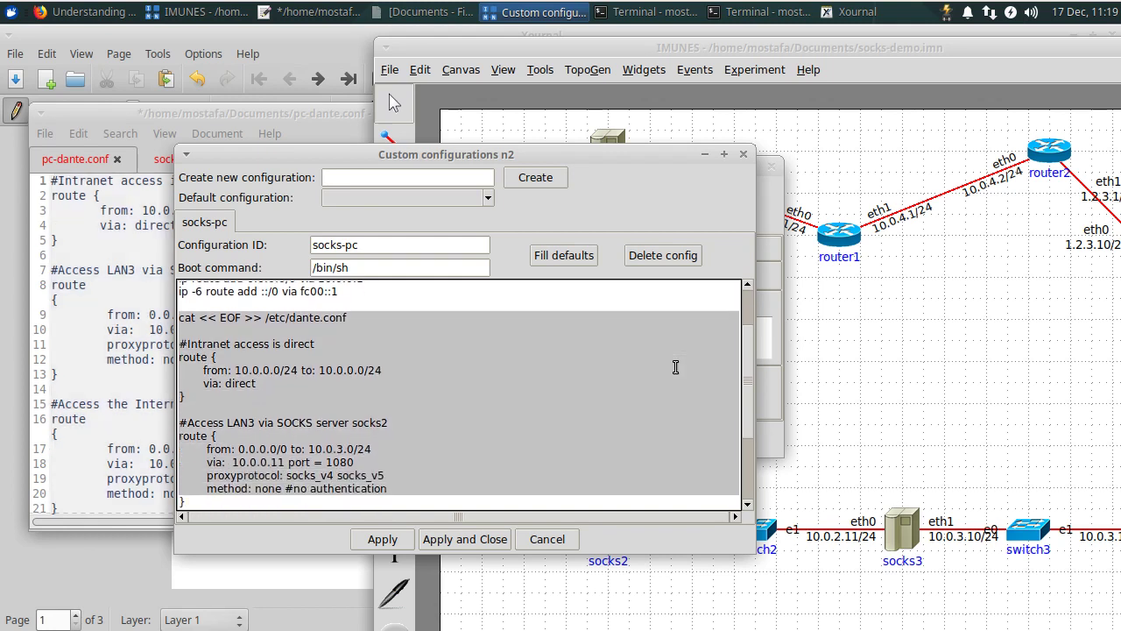
{"action": "key", "text": "shift+Down"}
{"action": "key", "text": "shift+Down"}
{"action": "key", "text": "shift+Down"}
{"action": "key", "text": "shift+Down"}
{"action": "key", "text": "shift+Down"}
{"action": "key", "text": "shift+Down"}
{"action": "key", "text": "shift+Down"}
{"action": "key", "text": "shift+Down"}
{"action": "key", "text": "shift+Down"}
{"action": "key", "text": "shift+Down"}
{"action": "key", "text": "shift+End"}
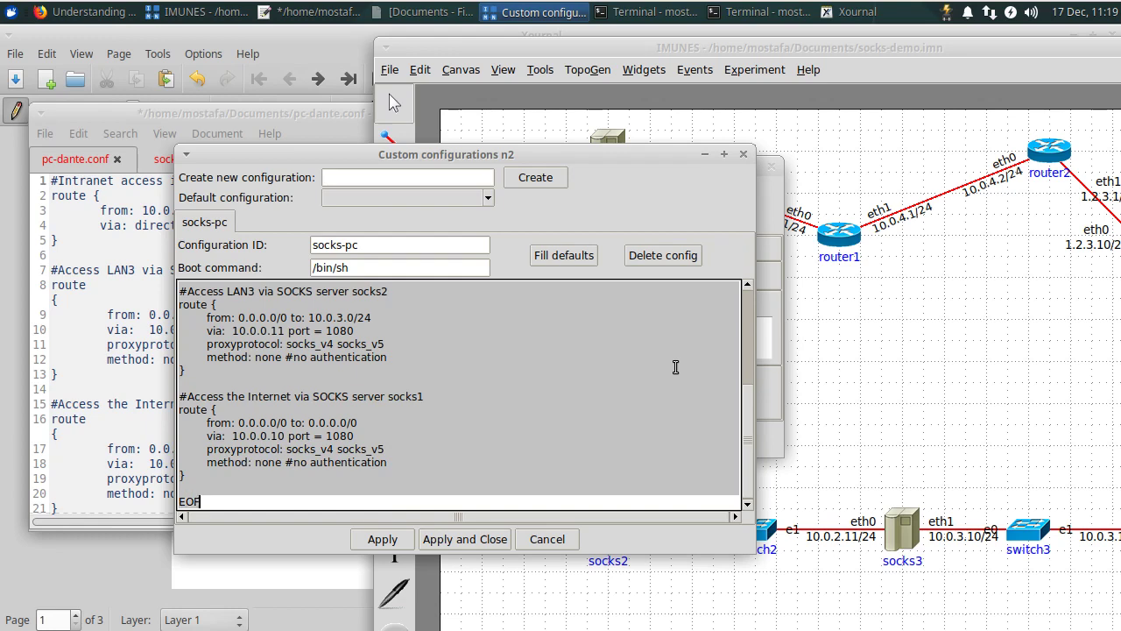
{"action": "key", "text": "Down"}
{"action": "key", "text": "shift+Up"}
{"action": "key", "text": "shift+Up"}
{"action": "key", "text": "shift+Up"}
{"action": "key", "text": "shift+Up"}
{"action": "key", "text": "shift+Up"}
{"action": "key", "text": "shift+Up"}
{"action": "key", "text": "shift+Up"}
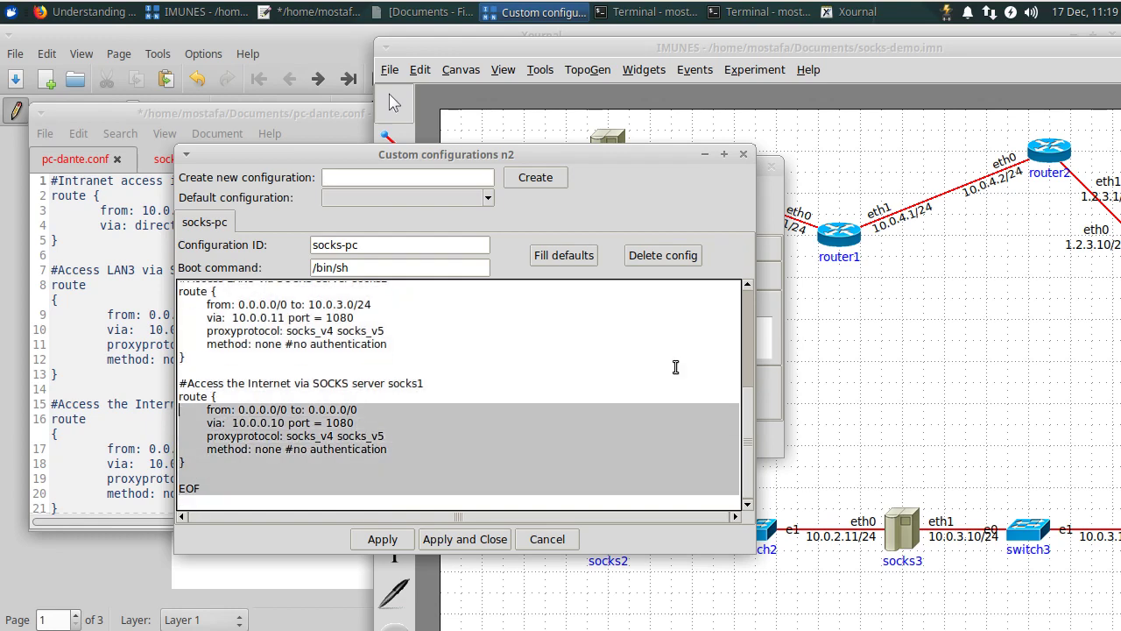
{"action": "key", "text": "shift+Up"}
{"action": "key", "text": "shift+Up"}
{"action": "key", "text": "shift+Up"}
{"action": "key", "text": "shift+Up"}
{"action": "key", "text": "shift+Up"}
{"action": "key", "text": "shift+Up"}
{"action": "key", "text": "shift+Up"}
{"action": "key", "text": "shift+Up"}
{"action": "key", "text": "shift+Up"}
{"action": "key", "text": "shift+Up"}
{"action": "key", "text": "shift+Up"}
{"action": "key", "text": "shift+Up"}
{"action": "key", "text": "shift+Up"}
{"action": "key", "text": "shift+Up"}
{"action": "key", "text": "shift+Up"}
{"action": "key", "text": "shift+Up"}
{"action": "key", "text": "shift+Up"}
{"action": "key", "text": "shift+Up"}
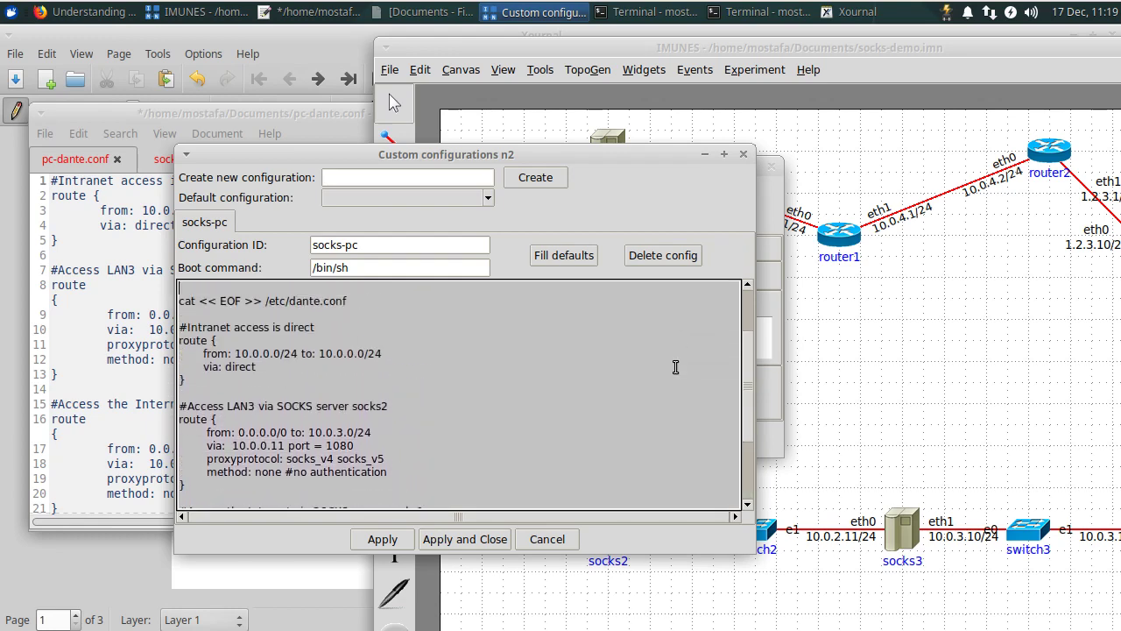
{"action": "key", "text": "shift+Up"}
{"action": "key", "text": "shift+Up"}
{"action": "key", "text": "shift+Down"}
{"action": "key", "text": "shift+Down"}
{"action": "key", "text": "shift+Down"}
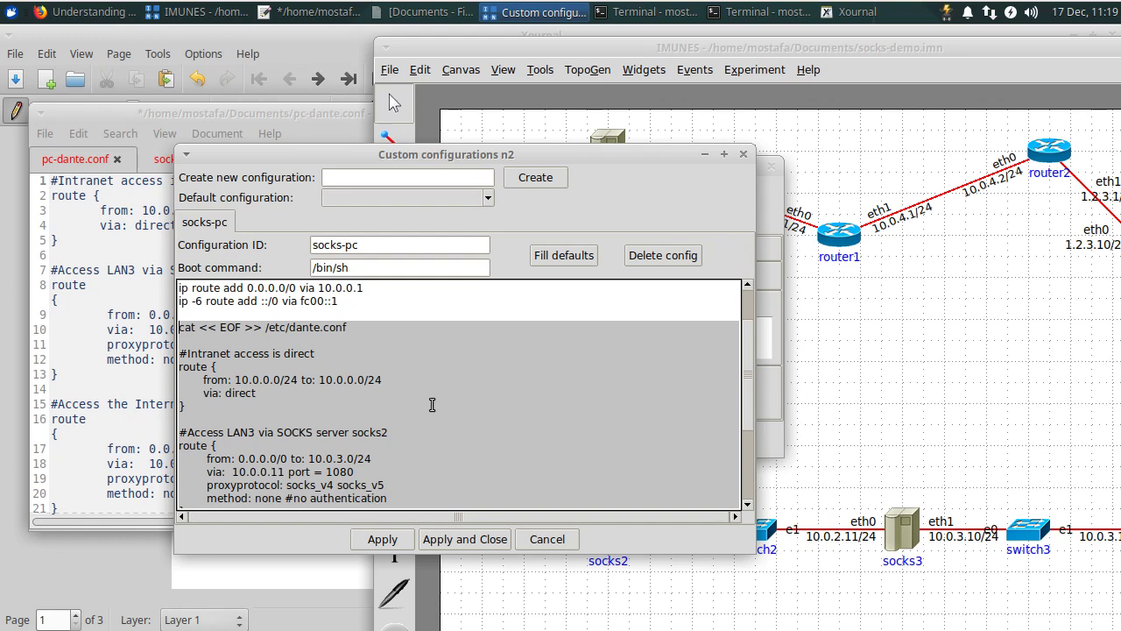
Apply the socks-pc custom configuration and the pc1 node settings, closing both dialogs
{"action": "left_click", "coordinate": [484, 538]}
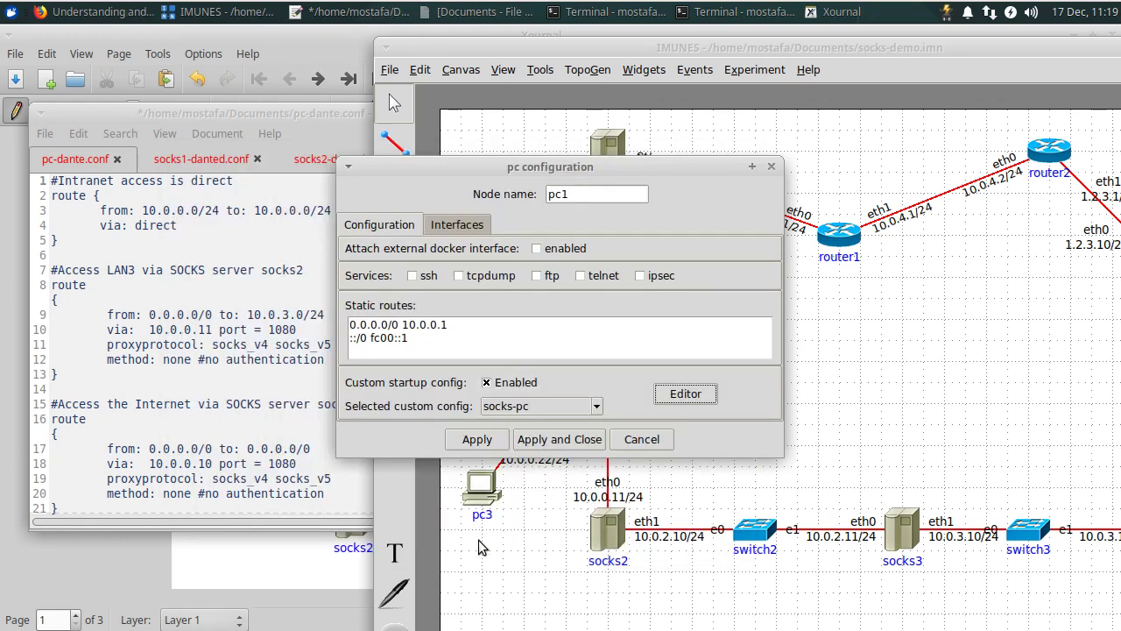
{"action": "left_click", "coordinate": [542, 438]}
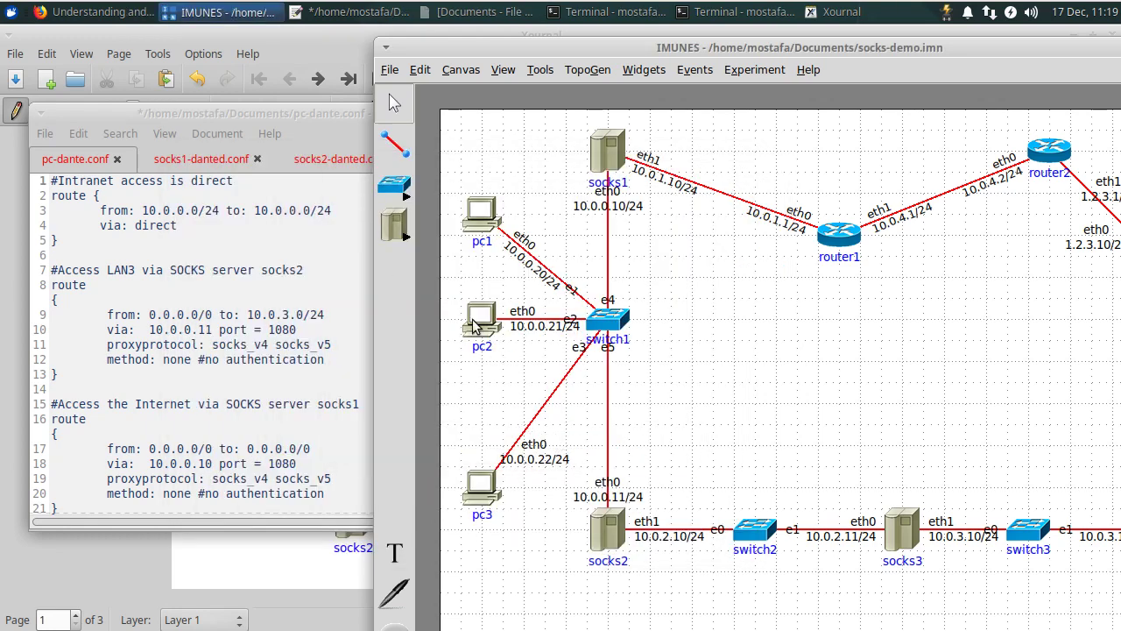
Enable the custom startup config for pc2 and create a custom configuration named socks-pc for it
{"action": "right_click", "coordinate": [474, 323]}
{"action": "left_click", "coordinate": [503, 346]}
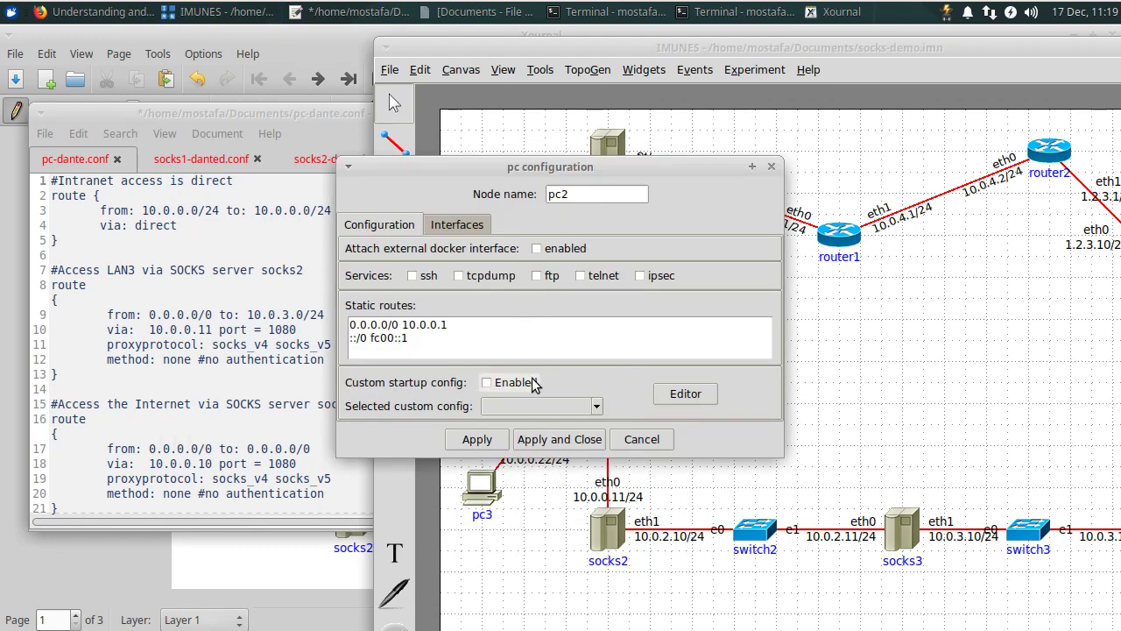
{"action": "left_click", "coordinate": [524, 383]}
{"action": "left_click", "coordinate": [683, 395]}
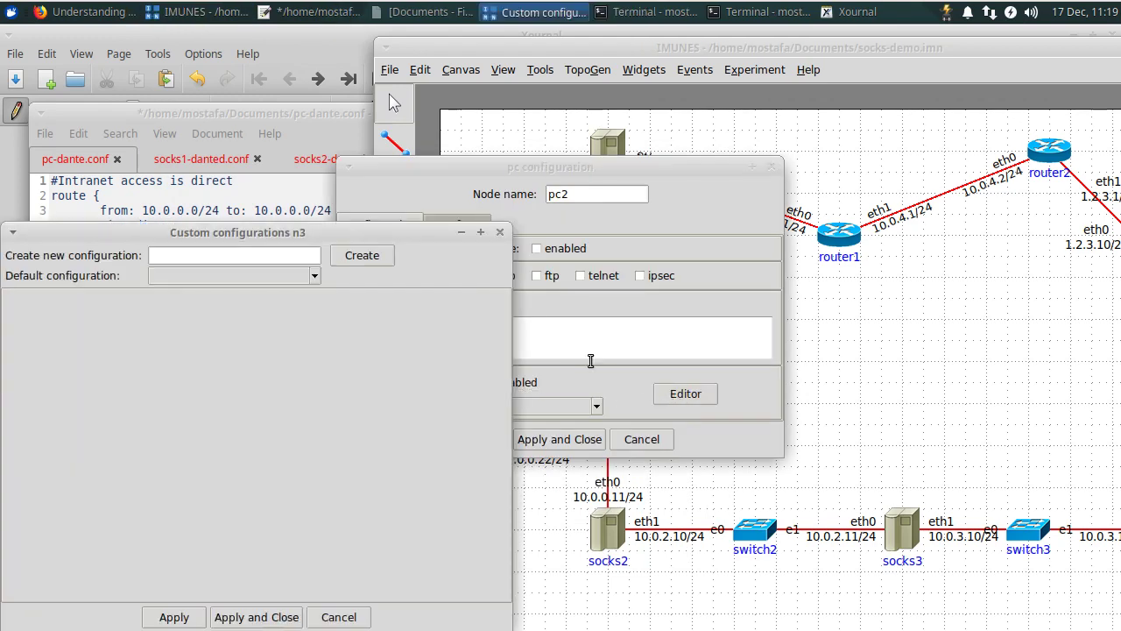
{"action": "left_click", "coordinate": [214, 255]}
{"action": "type", "text": "socks-pc"}
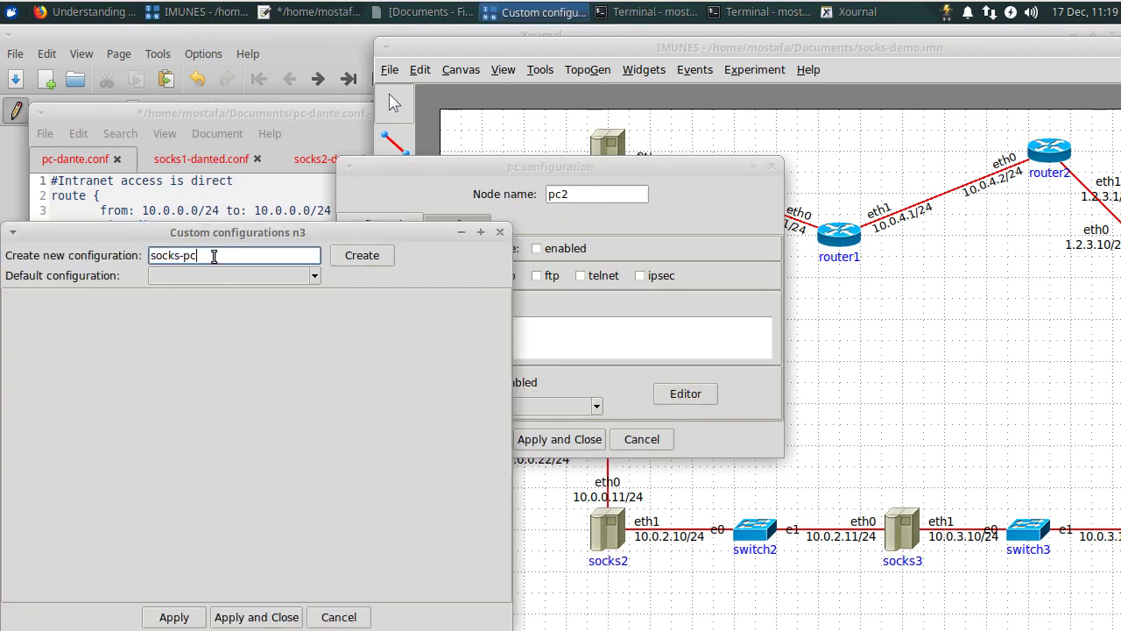
{"action": "left_click", "coordinate": [358, 257]}
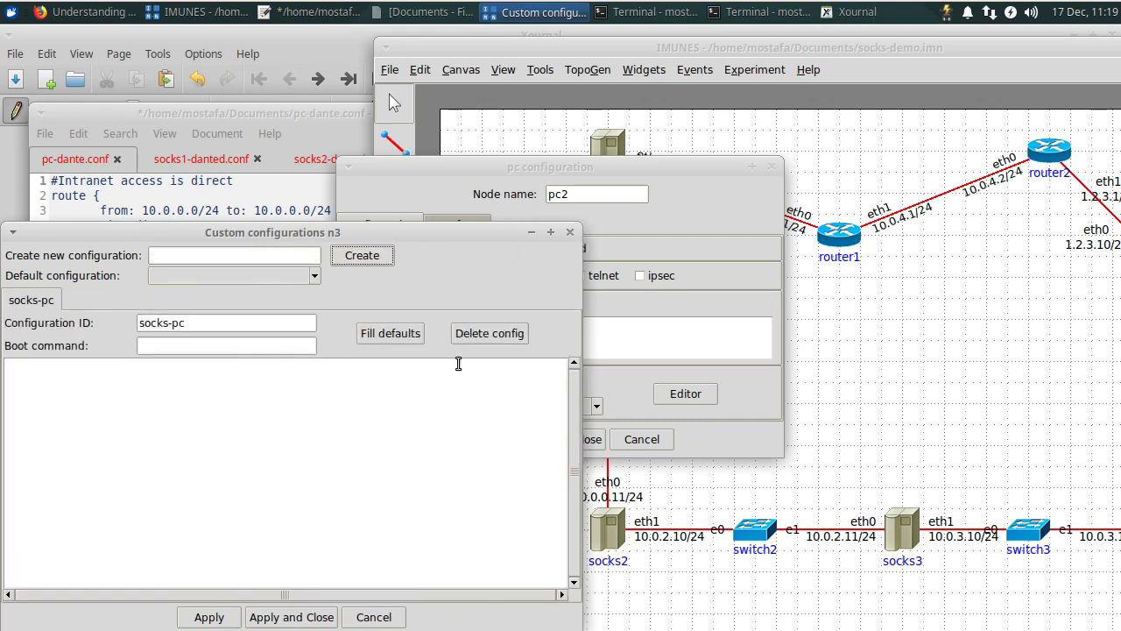
Fill pc2's socks-pc configuration with the defaults, append the copied dante.conf block, and apply and close both dialogs
{"action": "left_click", "coordinate": [391, 338]}
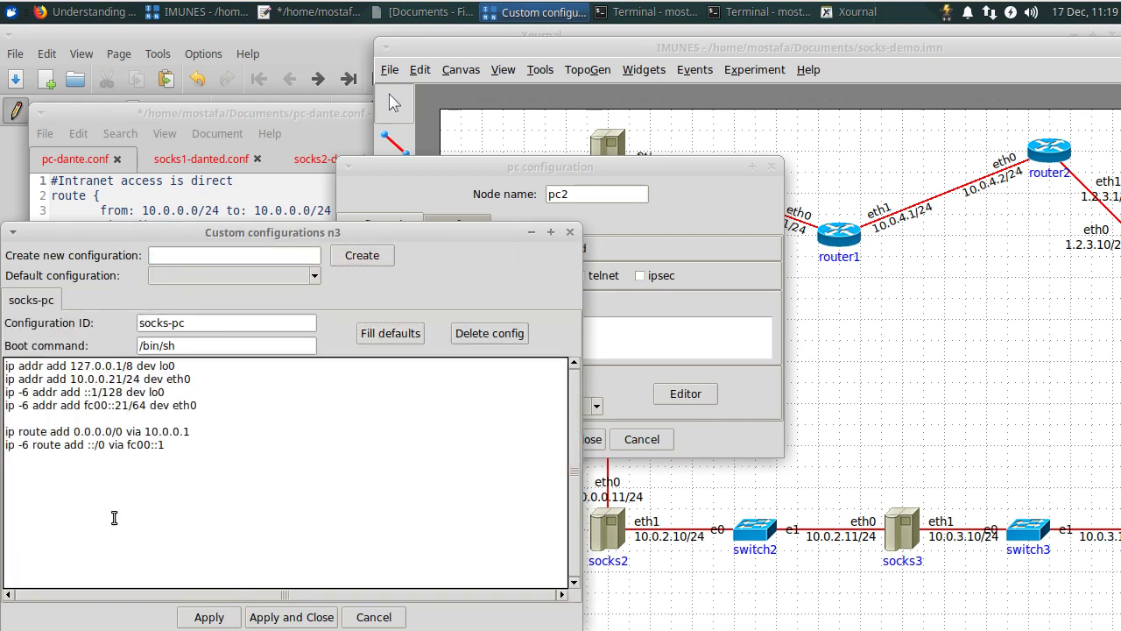
{"action": "key", "text": "ctrl+v"}
{"action": "scroll", "coordinate": [113, 518], "scroll_direction": "down", "scroll_amount": 5}
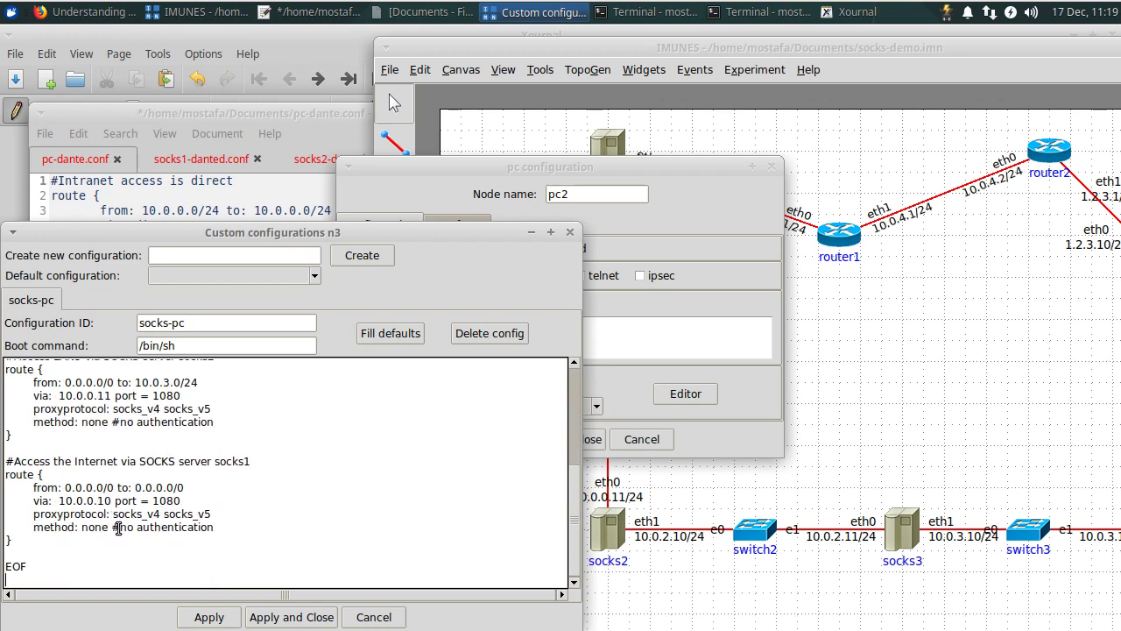
{"action": "left_click", "coordinate": [262, 616]}
{"action": "left_click", "coordinate": [552, 439]}
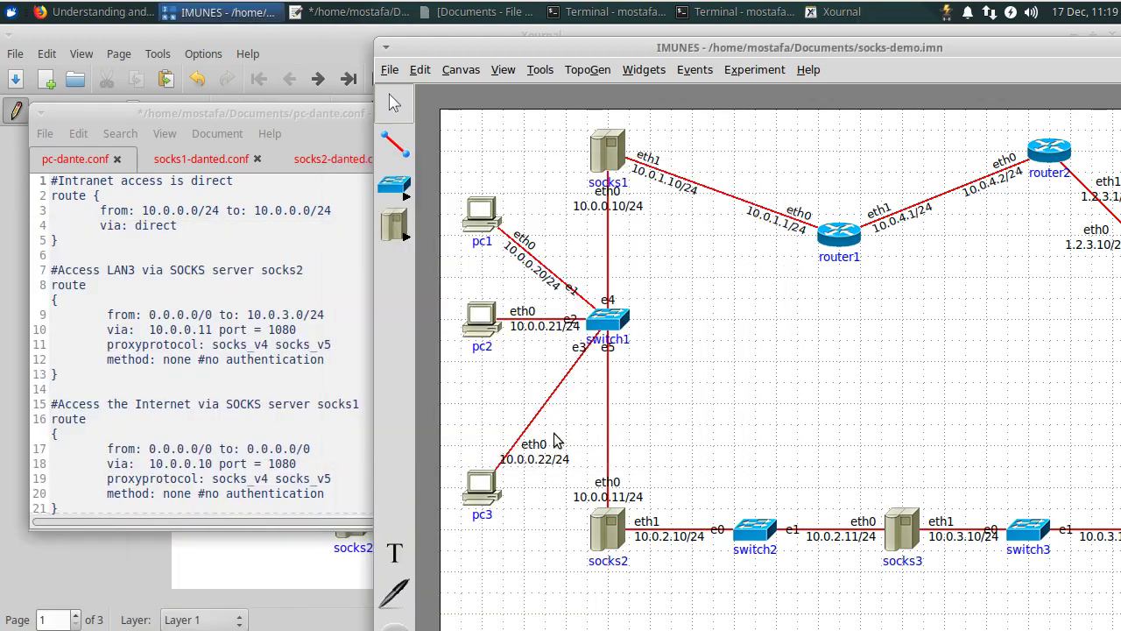
Enable the custom startup config for pc3 and create a custom configuration named socks-pc for it
{"action": "right_click", "coordinate": [483, 483]}
{"action": "left_click", "coordinate": [523, 473]}
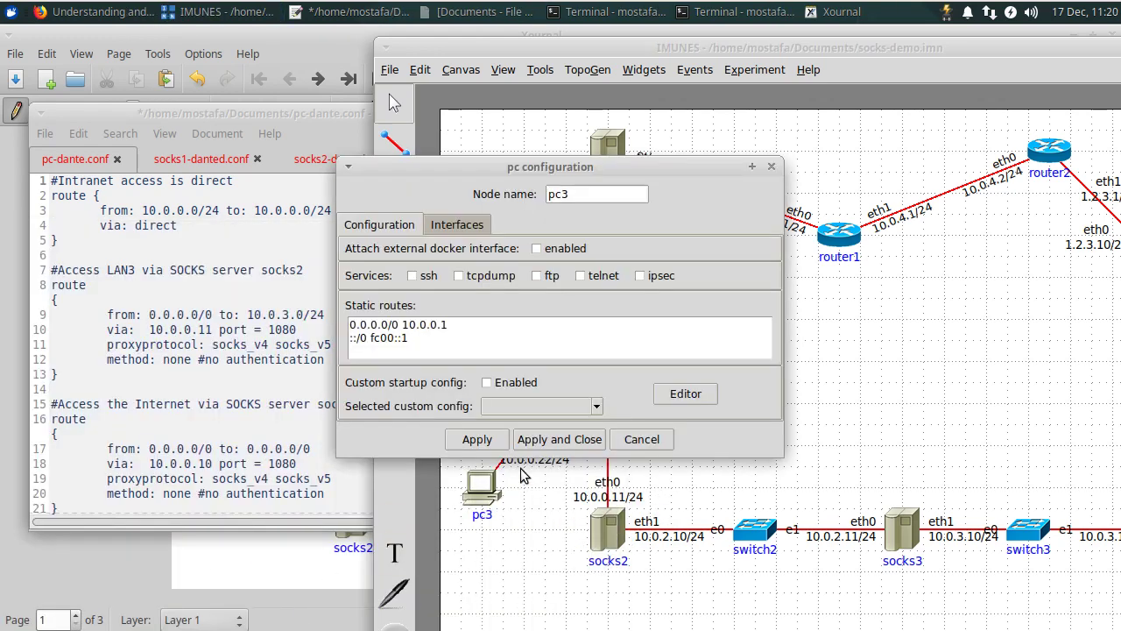
{"action": "left_click", "coordinate": [513, 383]}
{"action": "left_click", "coordinate": [685, 393]}
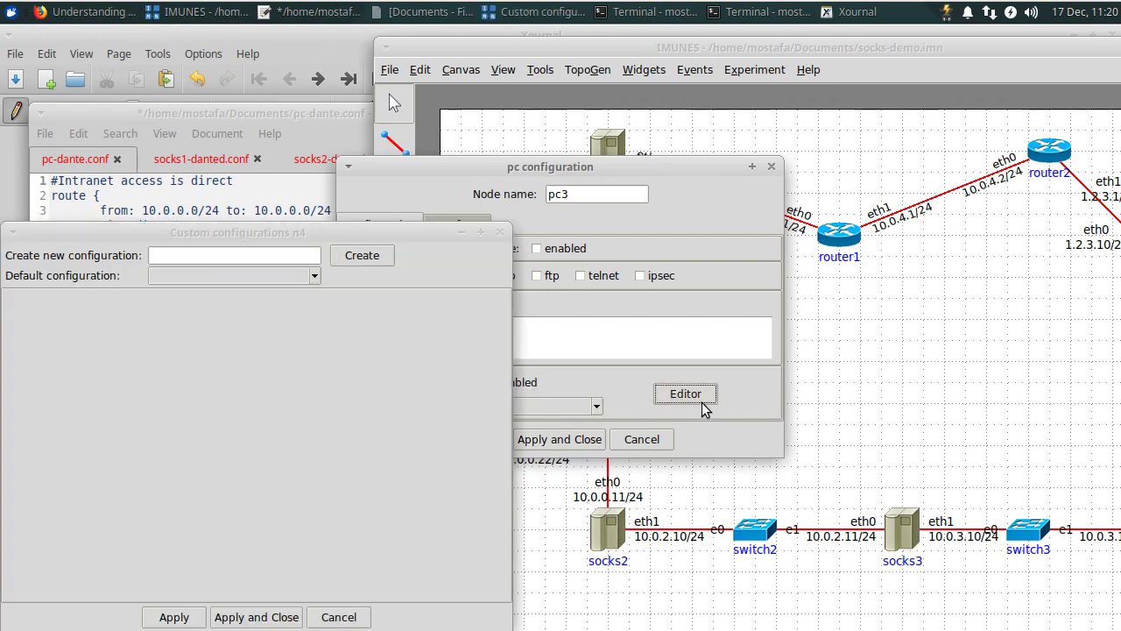
{"action": "left_click_drag", "start_coordinate": [247, 233], "coordinate": [435, 63]}
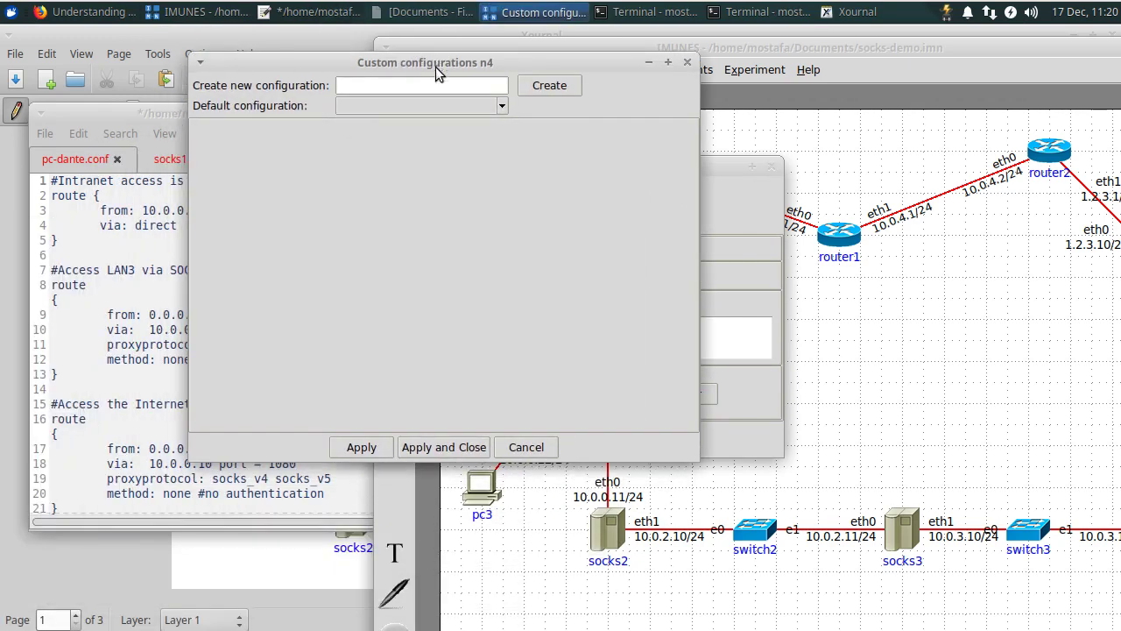
{"action": "left_click", "coordinate": [418, 83]}
{"action": "type", "text": "socks-pc"}
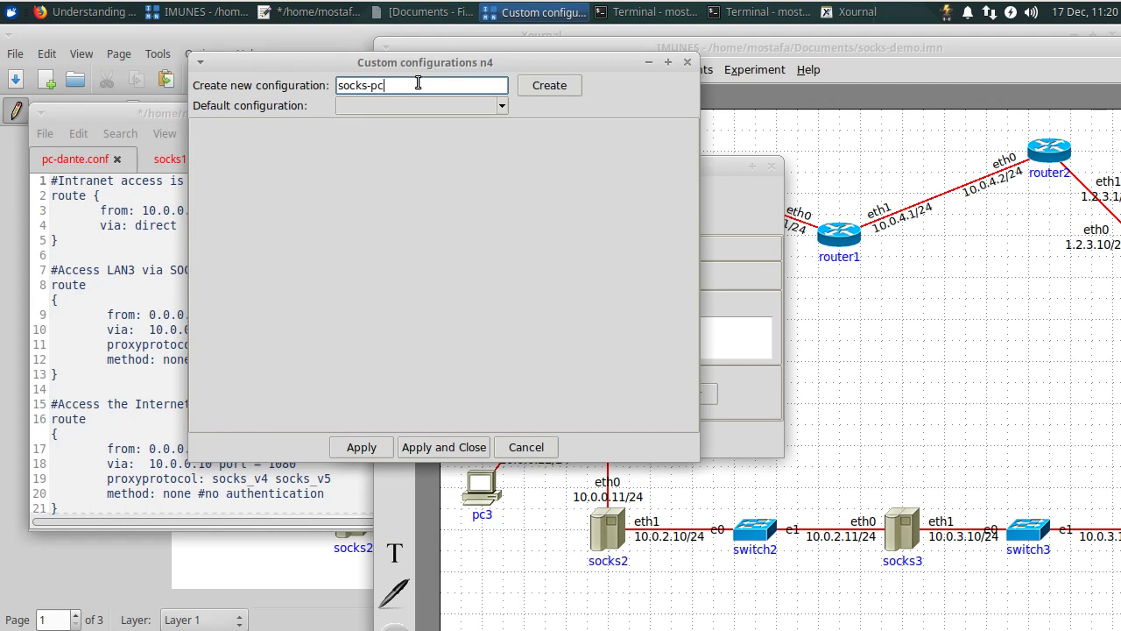
{"action": "left_click", "coordinate": [539, 86]}
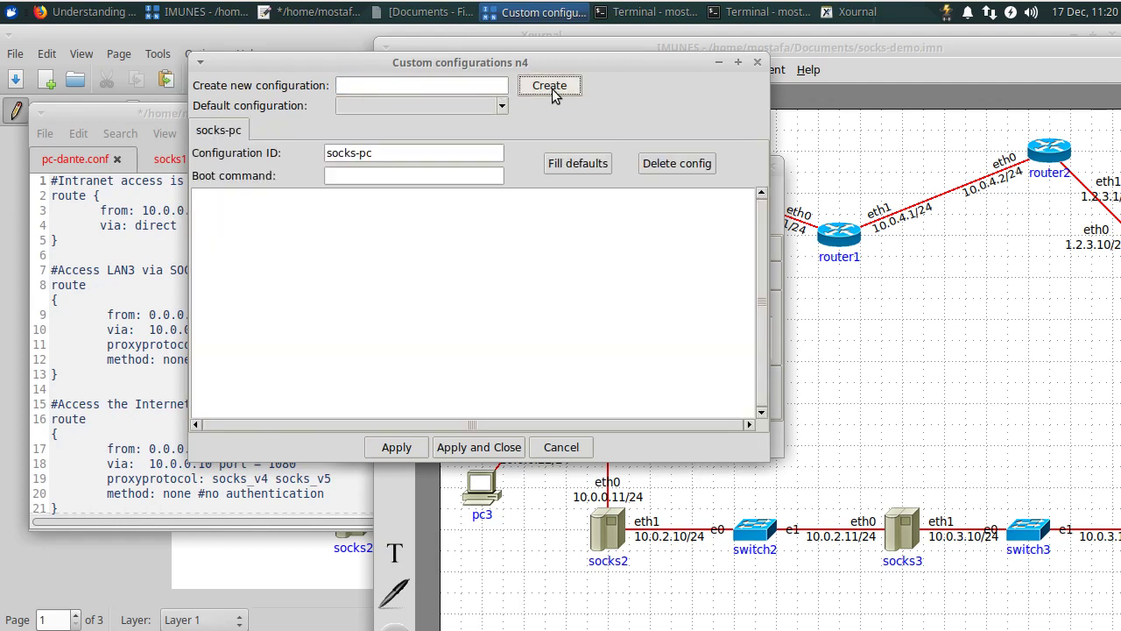
Fill pc3's socks-pc configuration with the defaults, append the copied dante.conf block, and apply and close both dialogs
{"action": "left_click", "coordinate": [577, 163]}
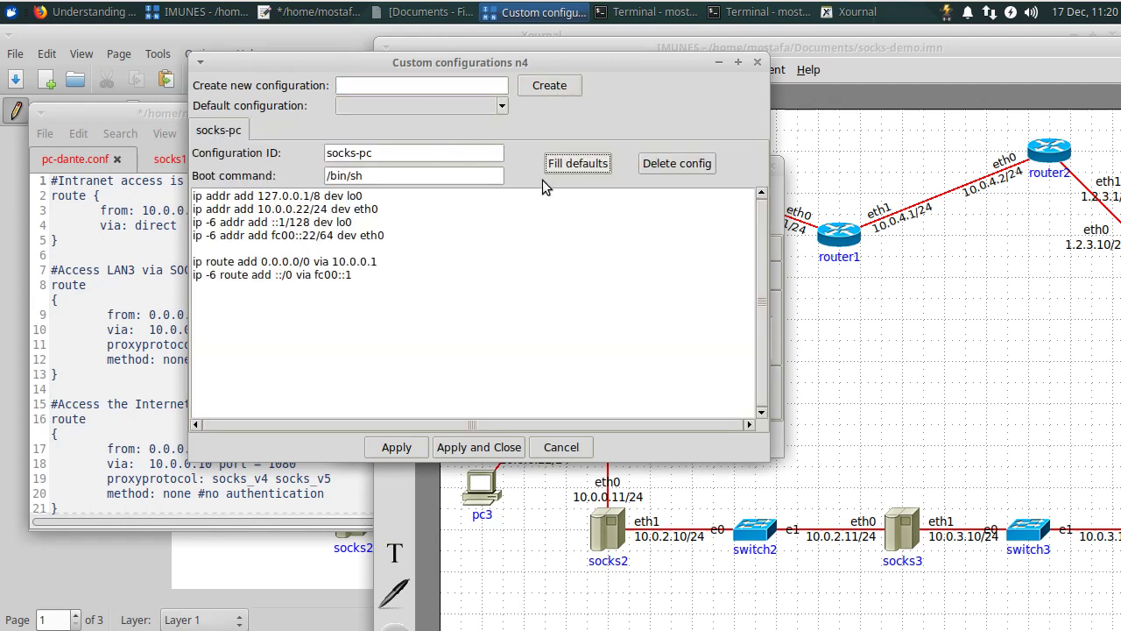
{"action": "left_click", "coordinate": [271, 328]}
{"action": "key", "text": "ctrl+v"}
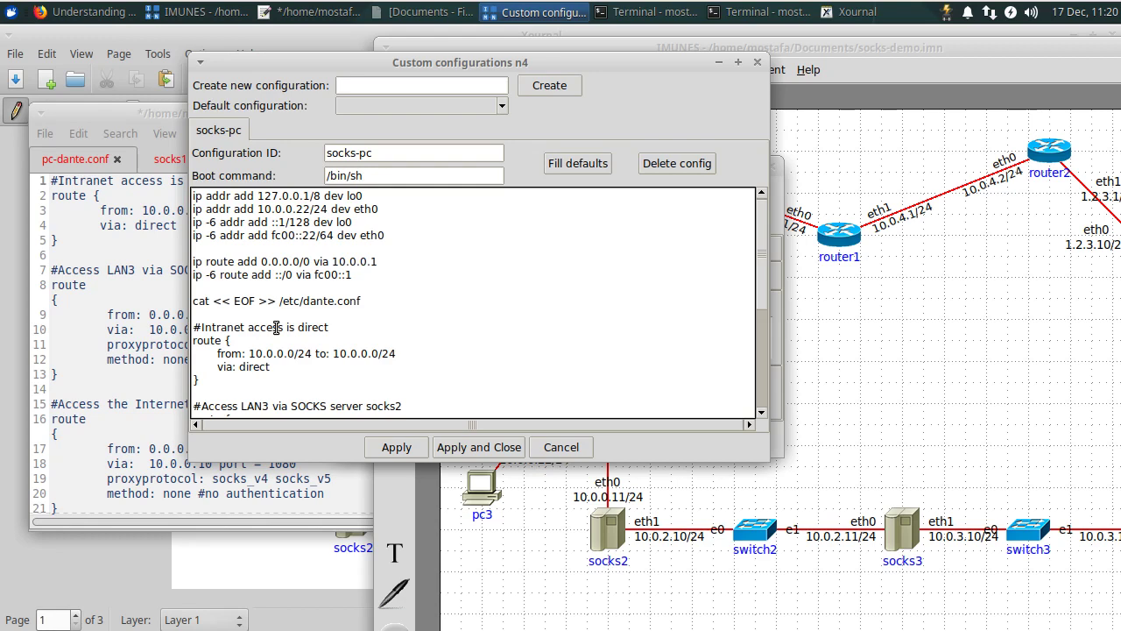
{"action": "scroll", "coordinate": [277, 327], "scroll_direction": "down", "scroll_amount": 5}
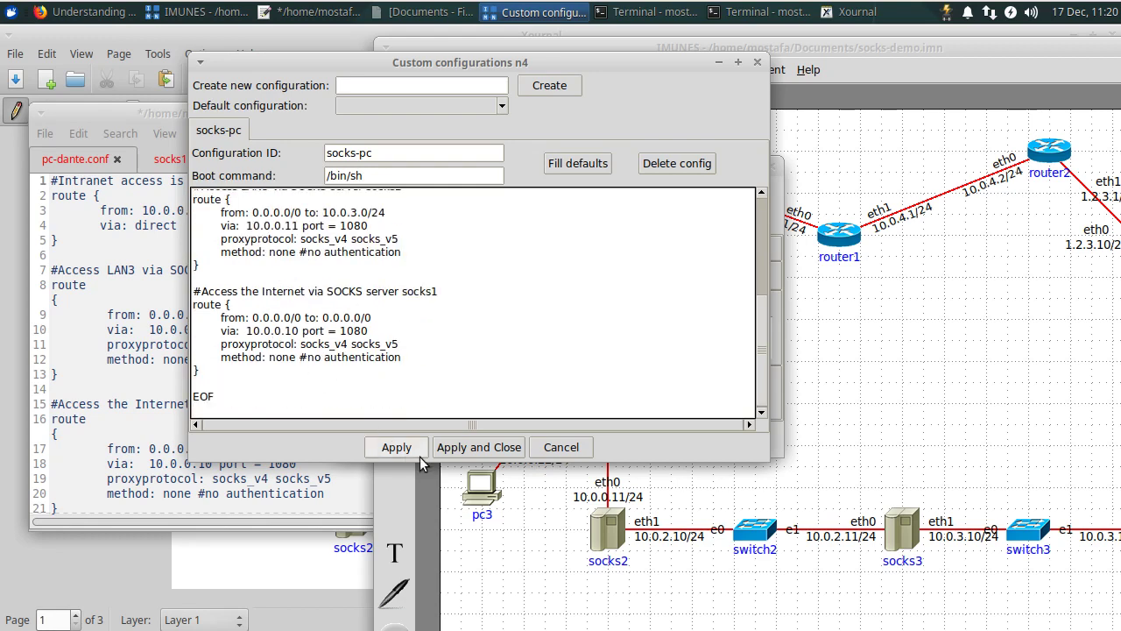
{"action": "left_click", "coordinate": [420, 454]}
{"action": "left_click", "coordinate": [550, 446]}
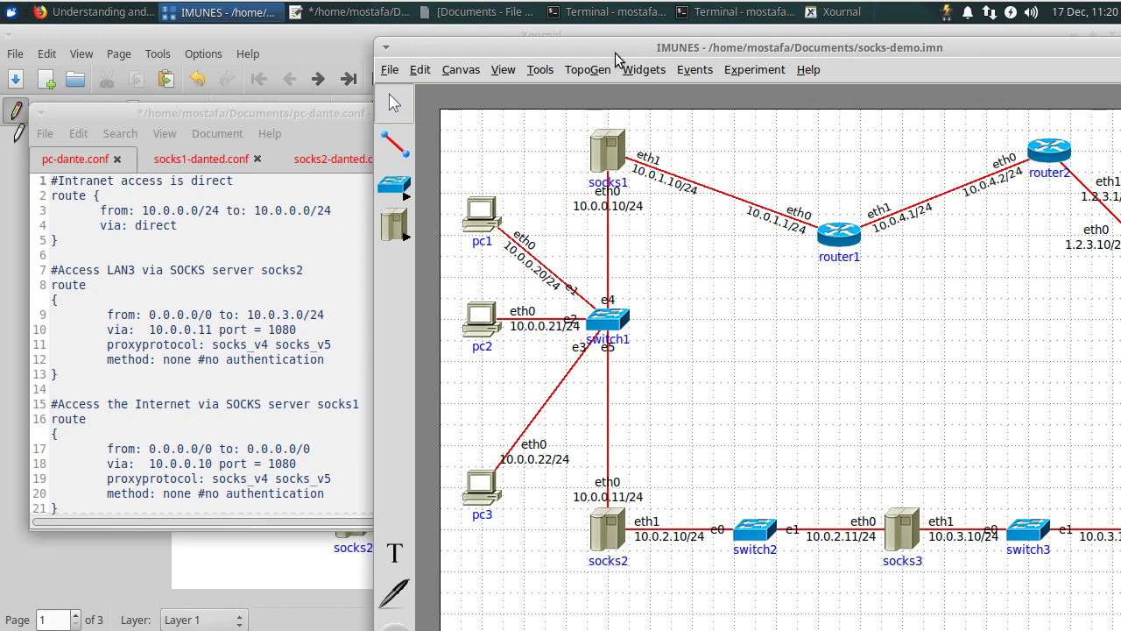
Reposition the network editor window to show the whole topology and save the socks-demo.imn network
{"action": "left_click", "coordinate": [262, 123]}
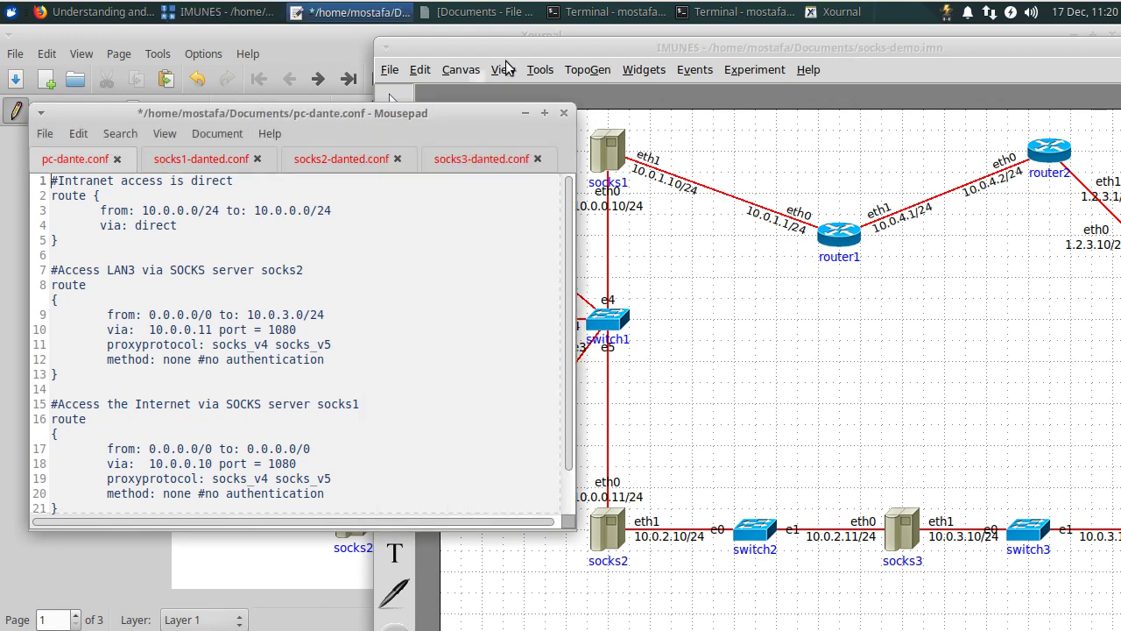
{"action": "left_click_drag", "start_coordinate": [648, 45], "coordinate": [406, 33]}
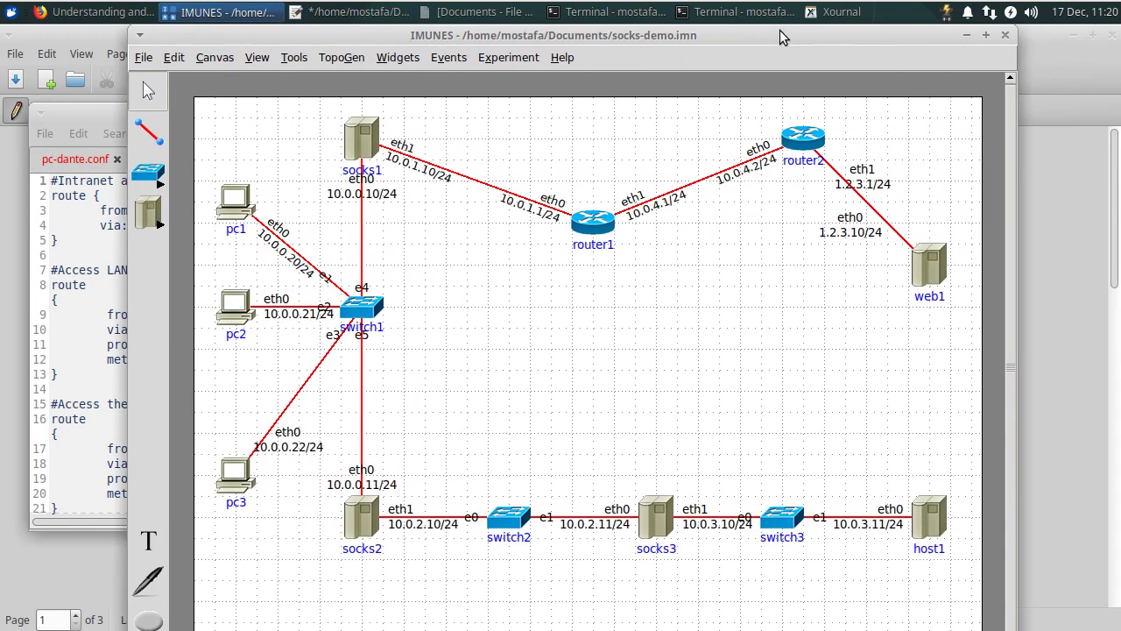
{"action": "left_click_drag", "start_coordinate": [782, 37], "coordinate": [756, 44]}
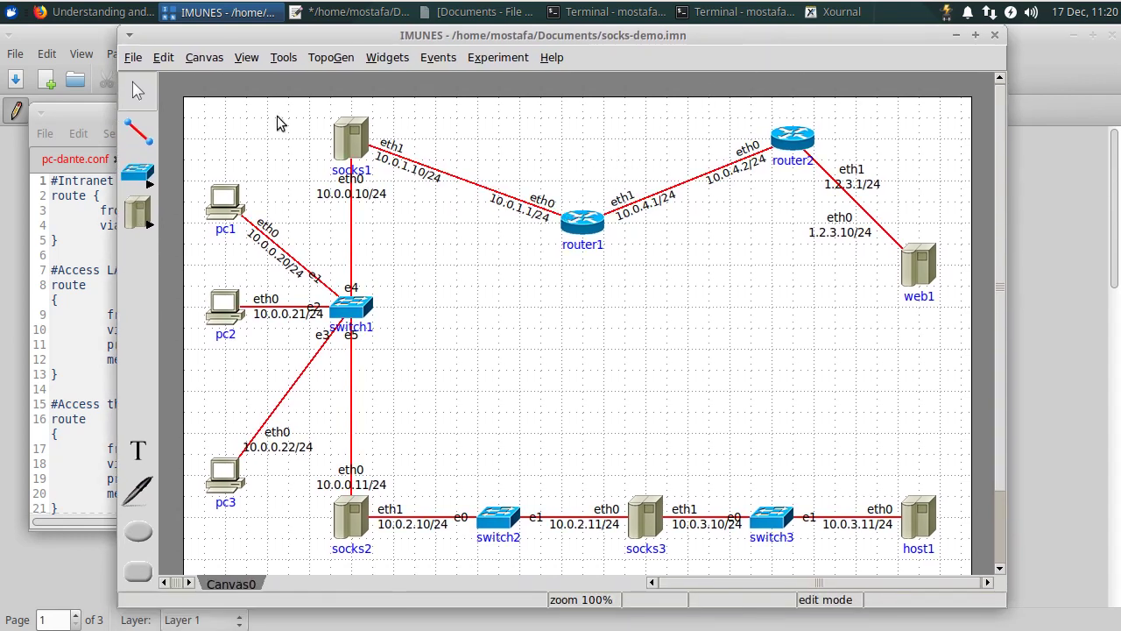
{"action": "left_click", "coordinate": [132, 57]}
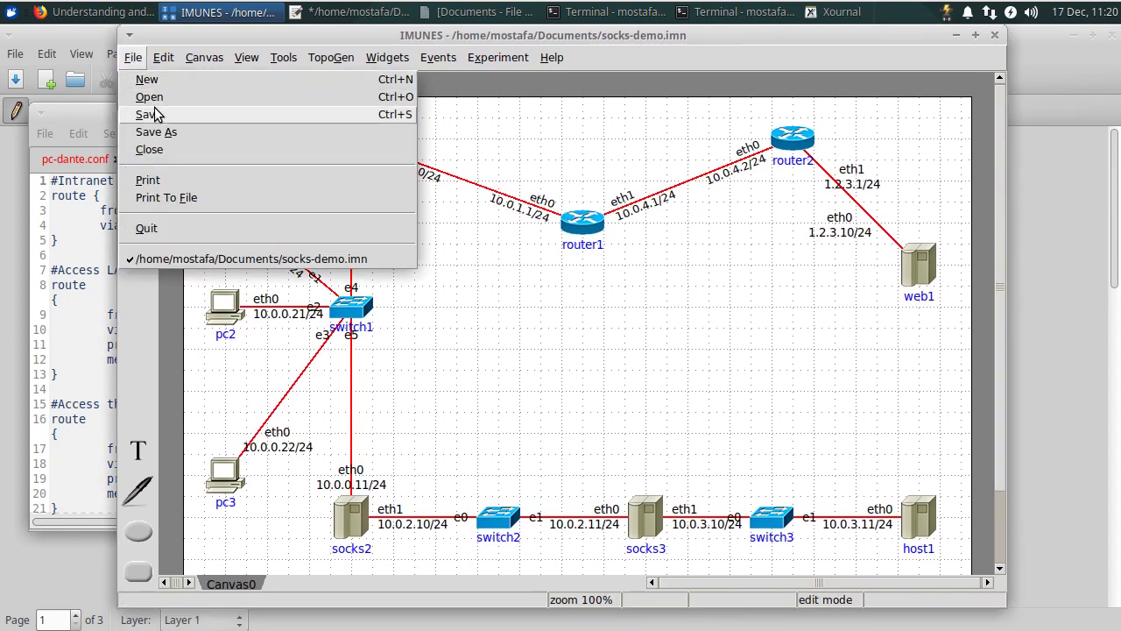
{"action": "left_click", "coordinate": [153, 114]}
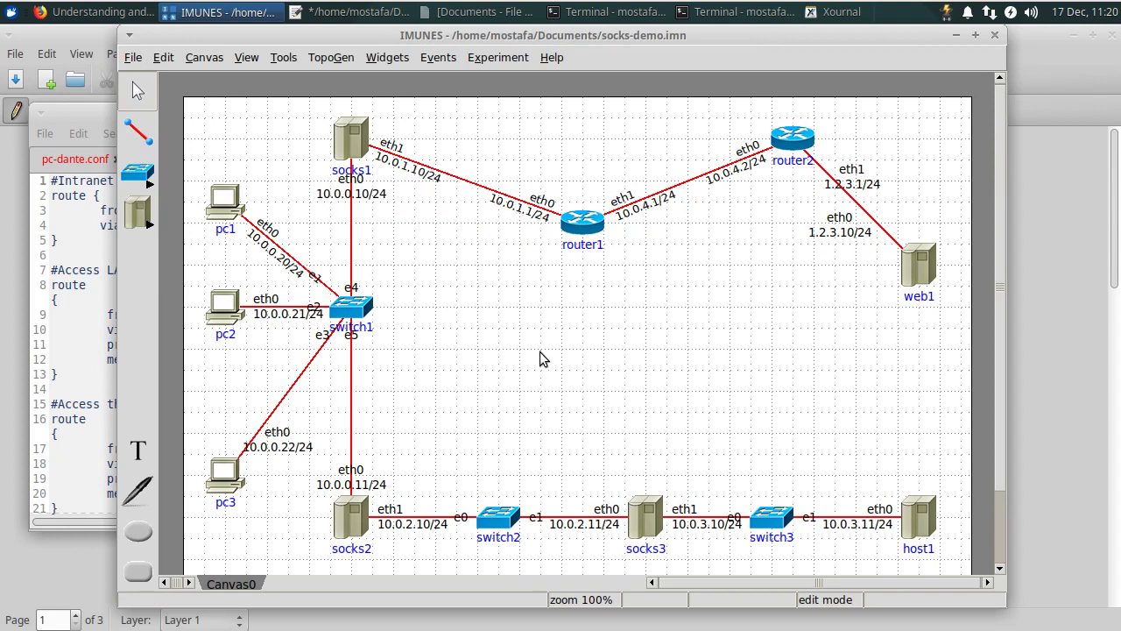
Execute the experiment and dismiss the node configuration warning
{"action": "left_click", "coordinate": [499, 60]}
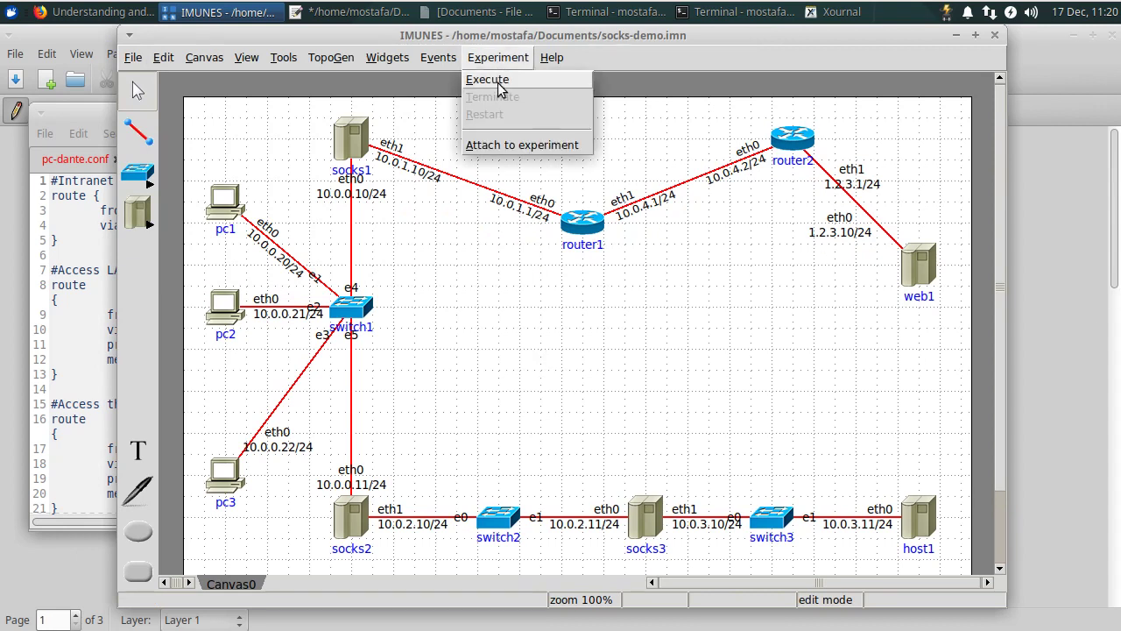
{"action": "left_click", "coordinate": [499, 85]}
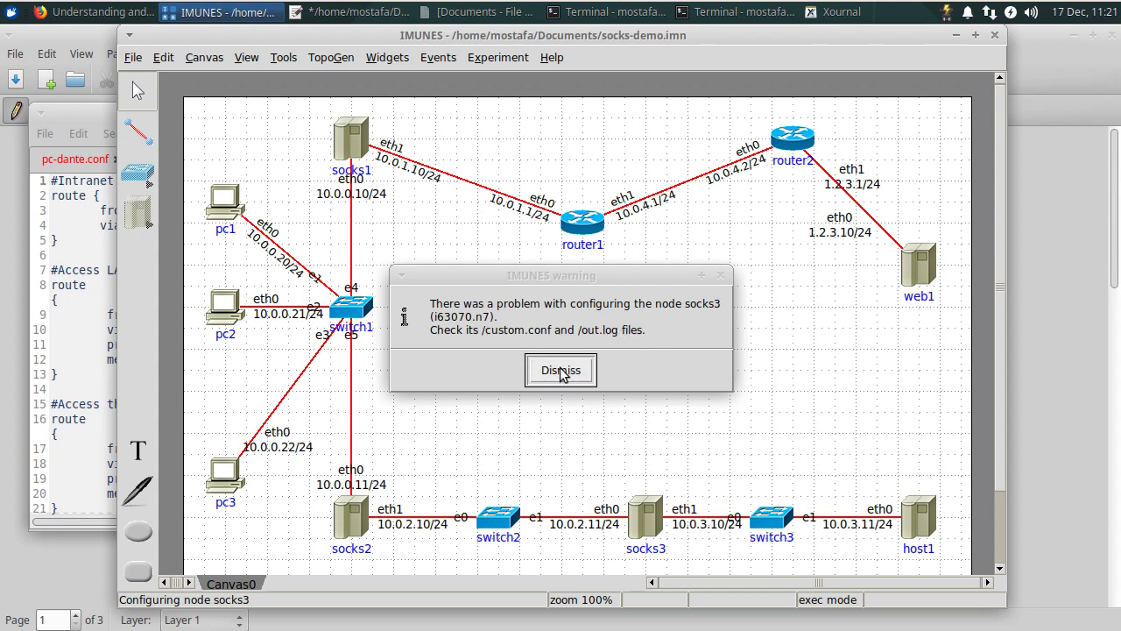
{"action": "left_click", "coordinate": [561, 371]}
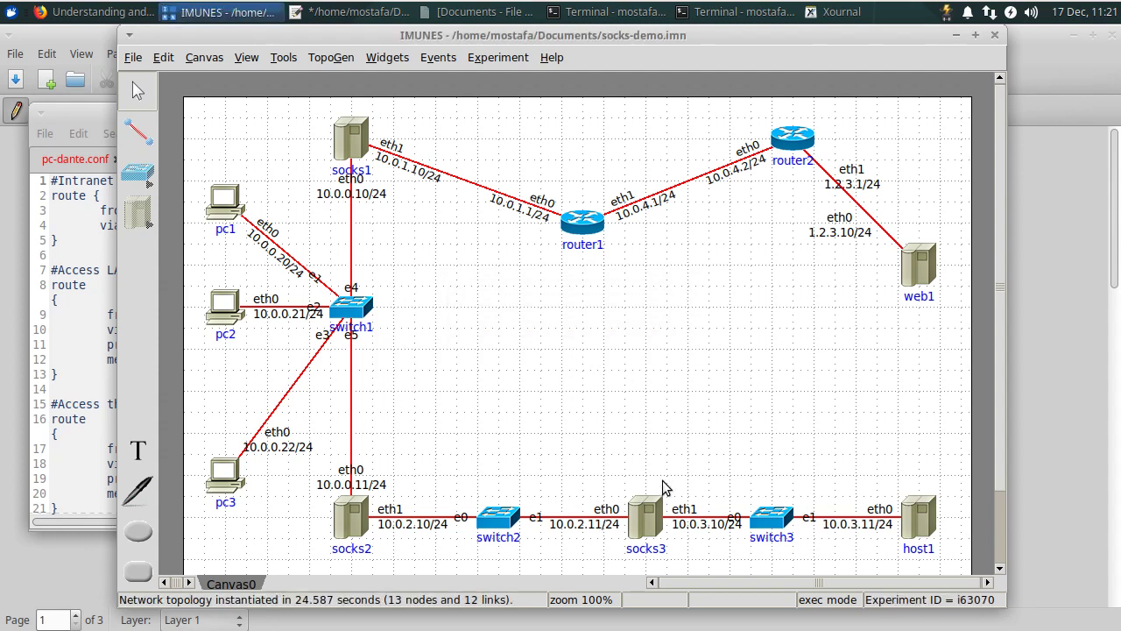
Open a console on socks3 and display the contents of /out.log
{"action": "double_click", "coordinate": [650, 513]}
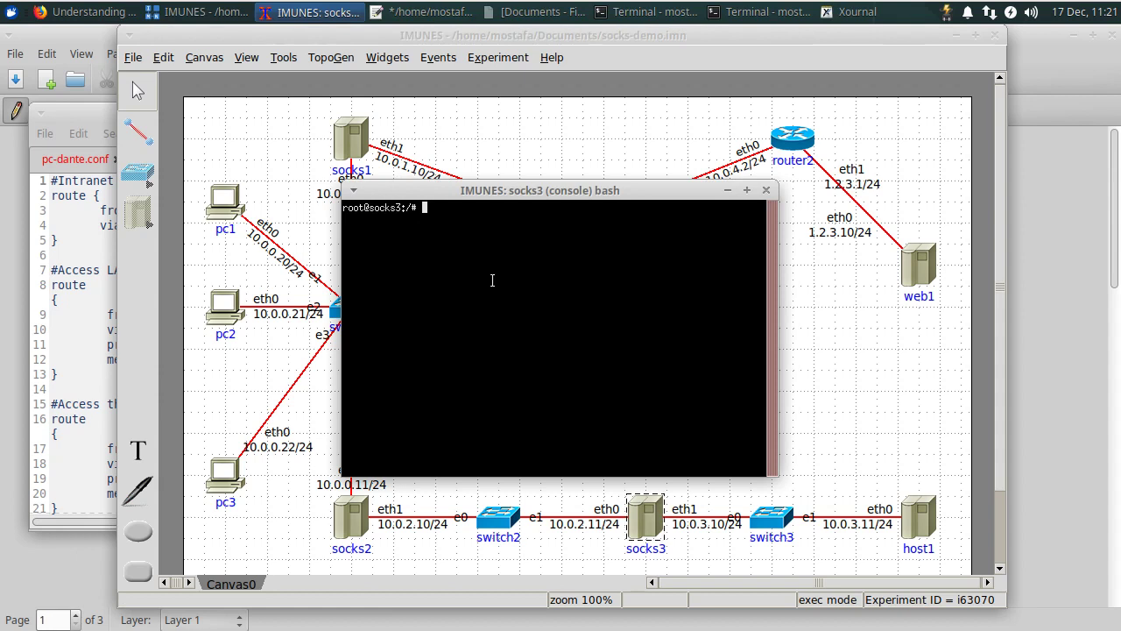
{"action": "type", "text": "cat /out.log"}
{"action": "key", "text": "Return"}
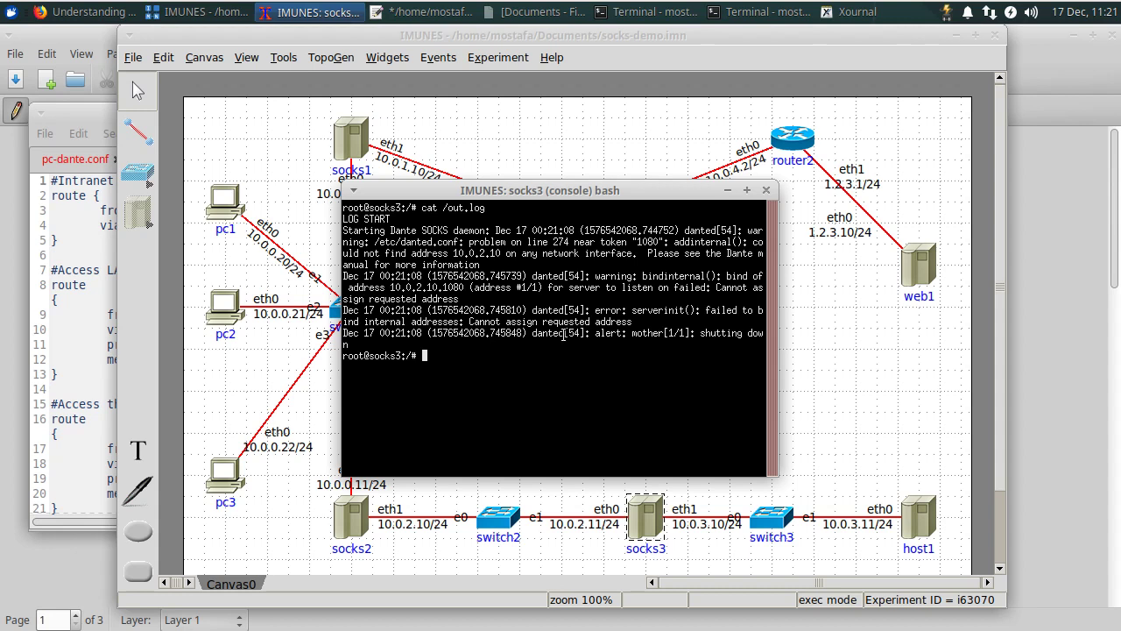
Close the socks3 console and terminate the running experiment
{"action": "left_click", "coordinate": [767, 190]}
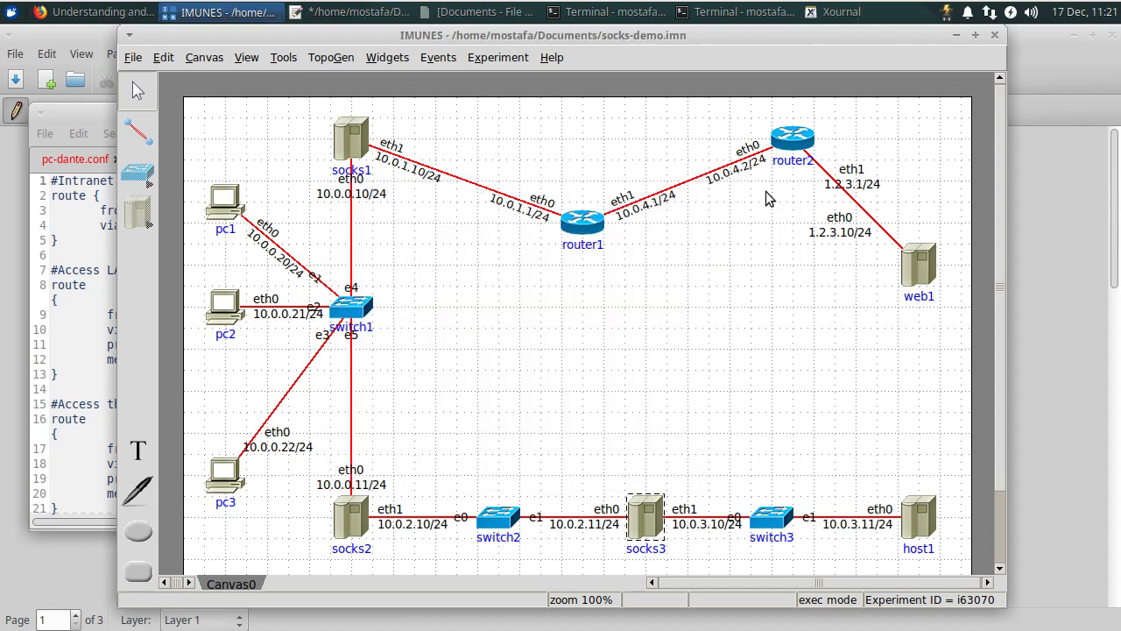
{"action": "left_click", "coordinate": [498, 57]}
{"action": "left_click", "coordinate": [506, 98]}
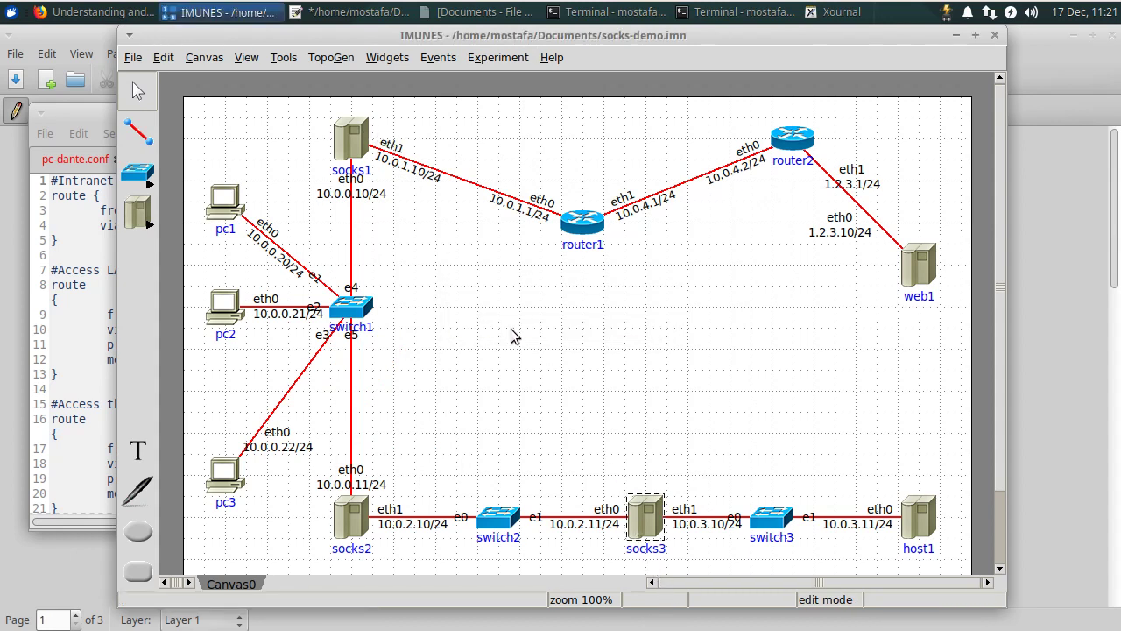
Switch to Mousepad and compare the internal address in socks3-danted.conf with the eth0 address of socks3 in the topology
{"action": "left_click", "coordinate": [346, 13]}
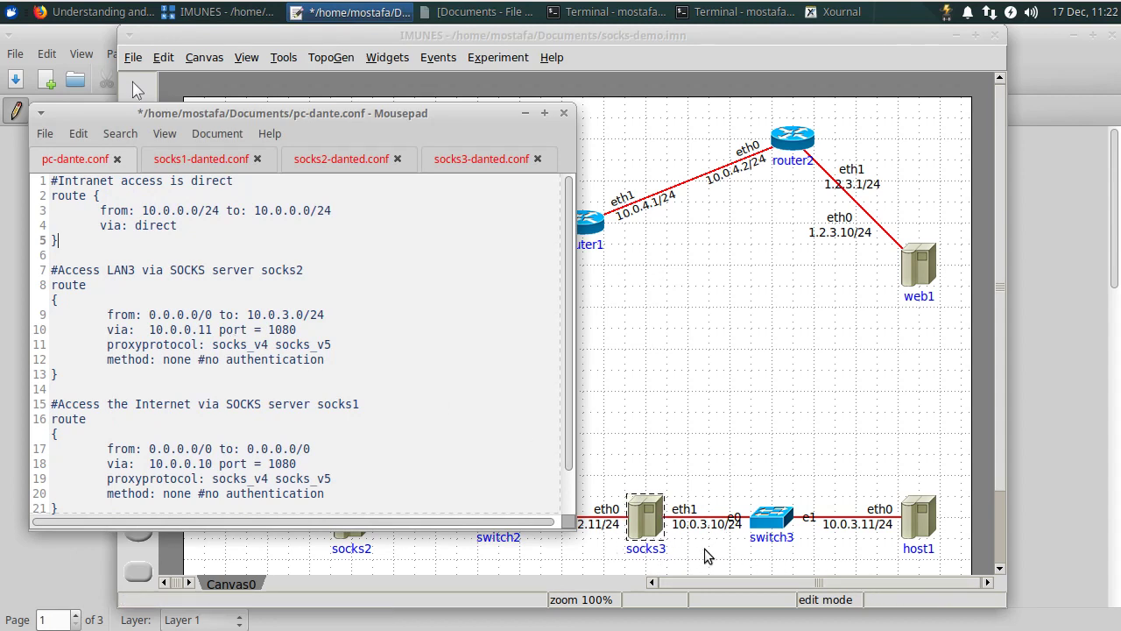
{"action": "left_click_drag", "start_coordinate": [370, 117], "coordinate": [708, 125]}
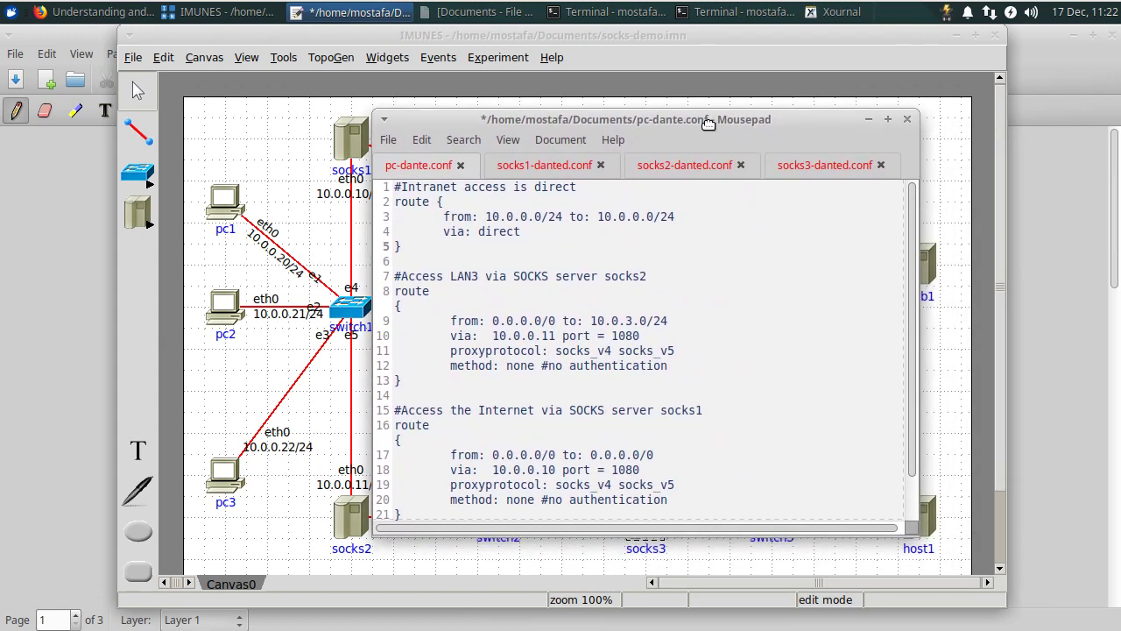
{"action": "left_click", "coordinate": [887, 120]}
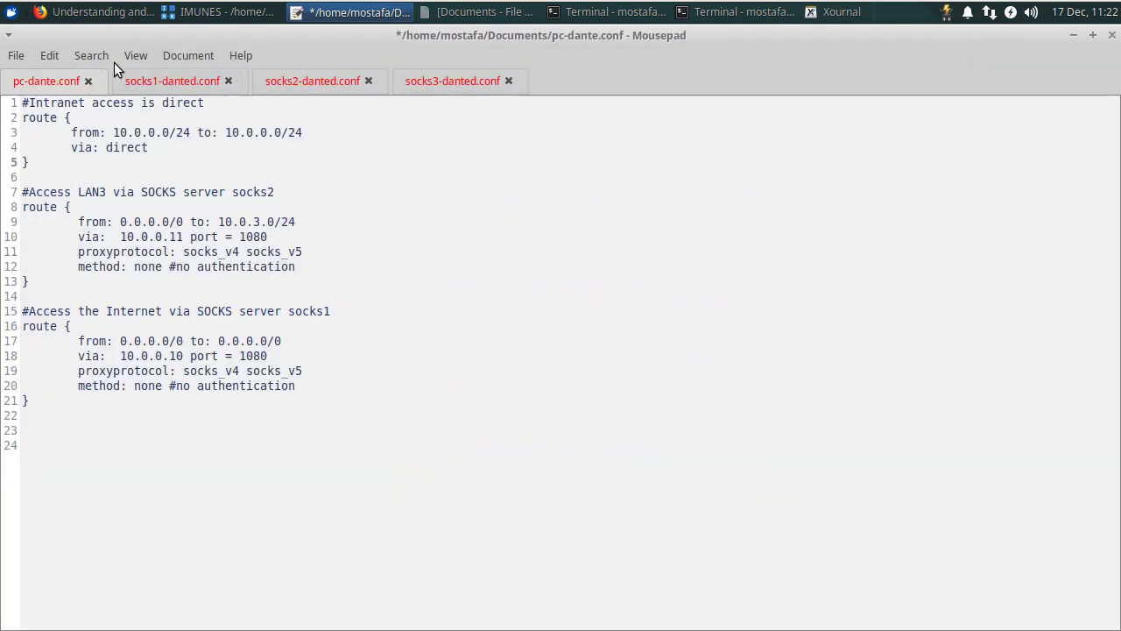
{"action": "left_click", "coordinate": [436, 80]}
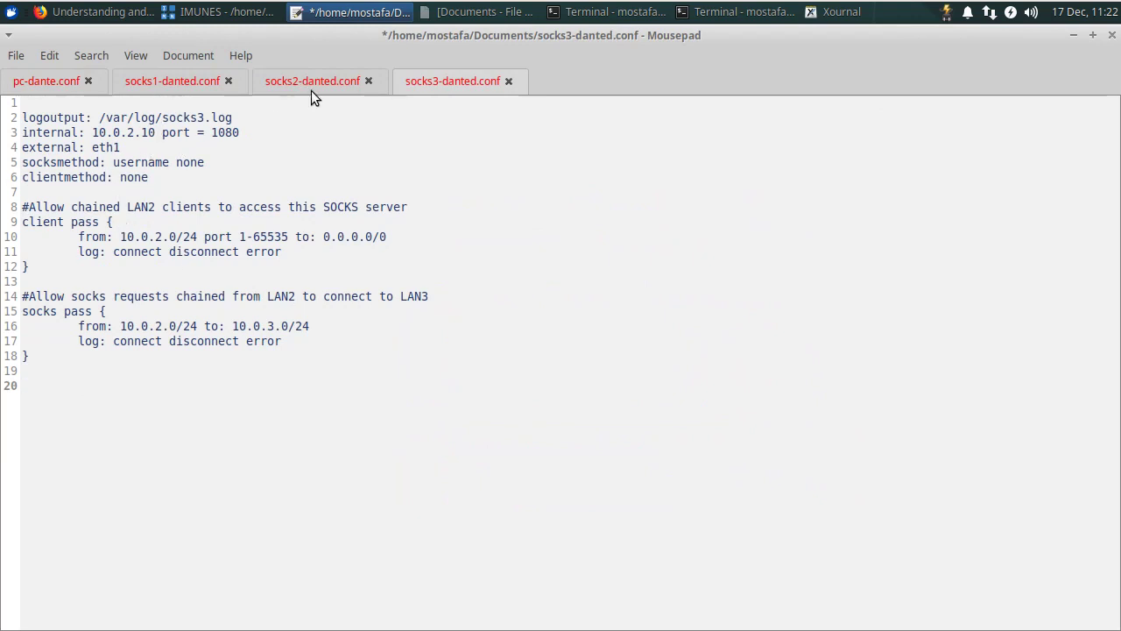
{"action": "double_click", "coordinate": [346, 32]}
{"action": "left_click_drag", "start_coordinate": [548, 130], "coordinate": [134, 140]}
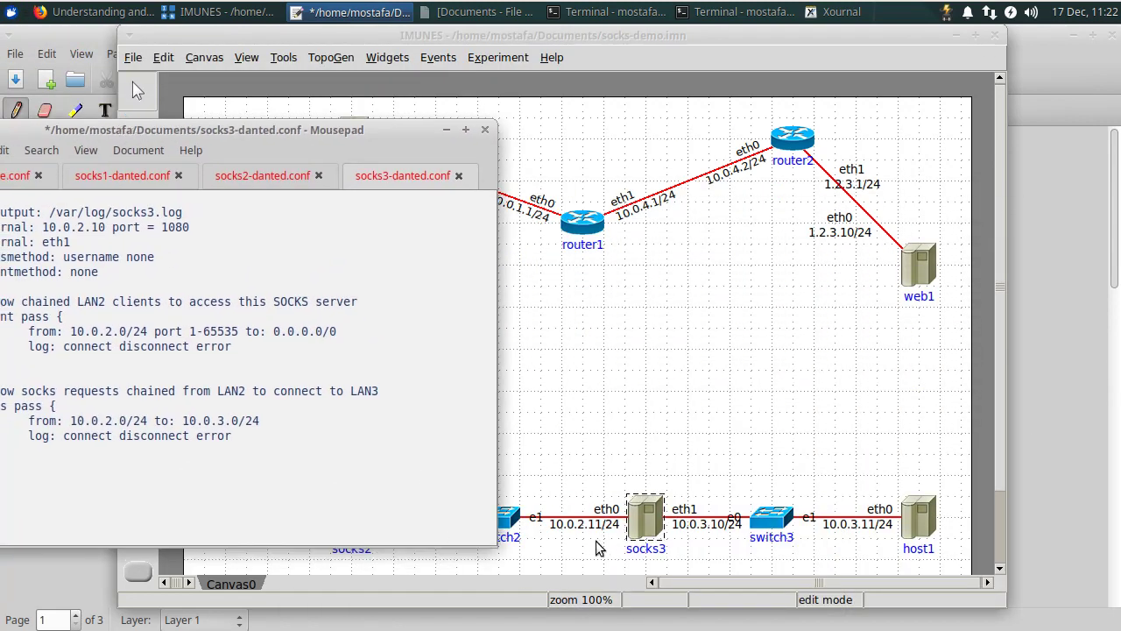
{"action": "left_click_drag", "start_coordinate": [319, 130], "coordinate": [350, 115]}
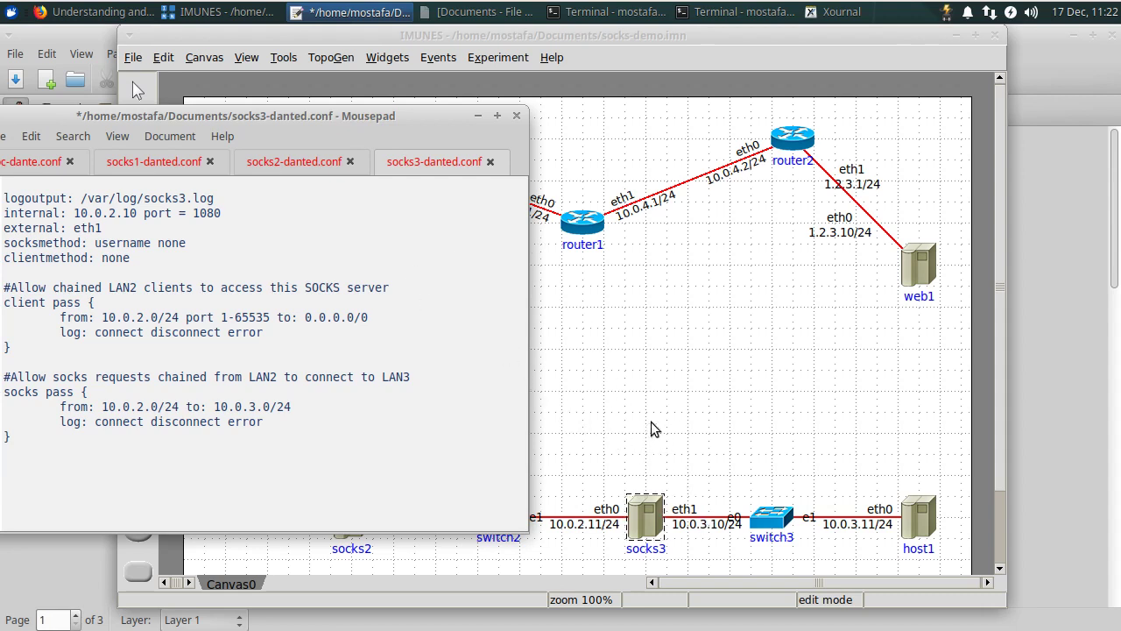
{"action": "left_click", "coordinate": [624, 354]}
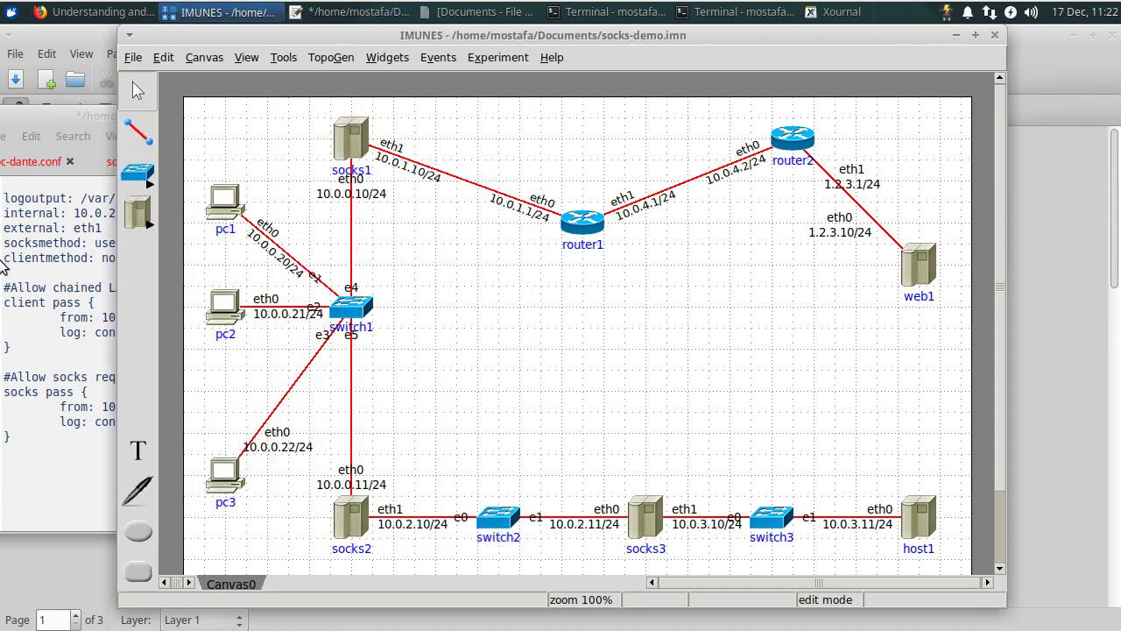
{"action": "left_click", "coordinate": [44, 267]}
{"action": "left_click", "coordinate": [704, 415]}
Delete the link between switch2 and socks3 and the link between socks2 and switch2
{"action": "right_click", "coordinate": [587, 516]}
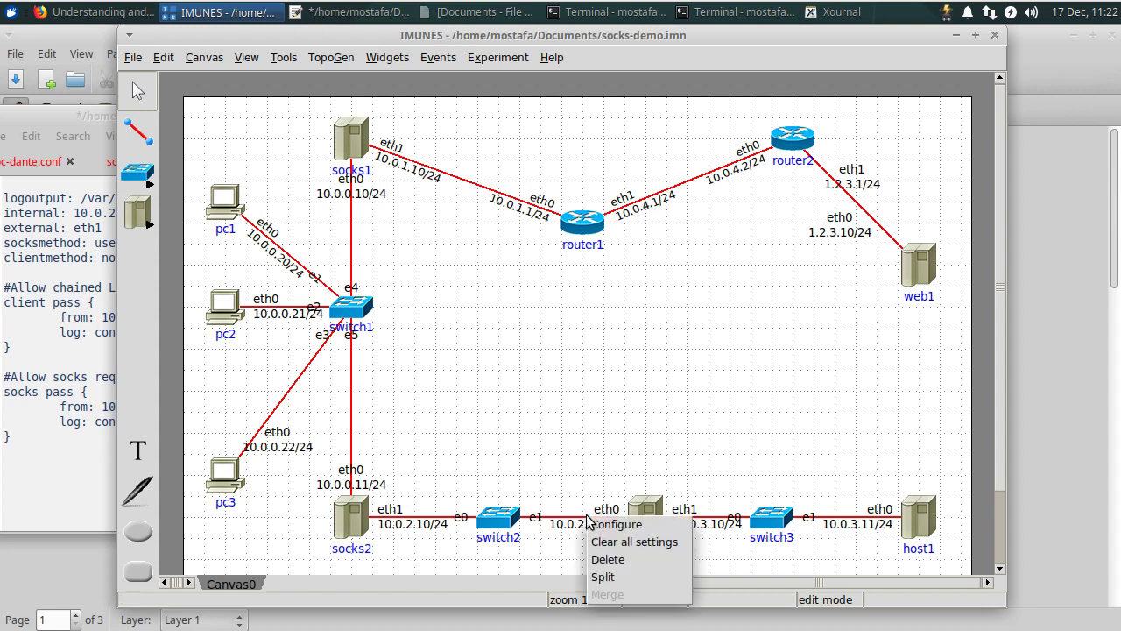
{"action": "left_click", "coordinate": [618, 562]}
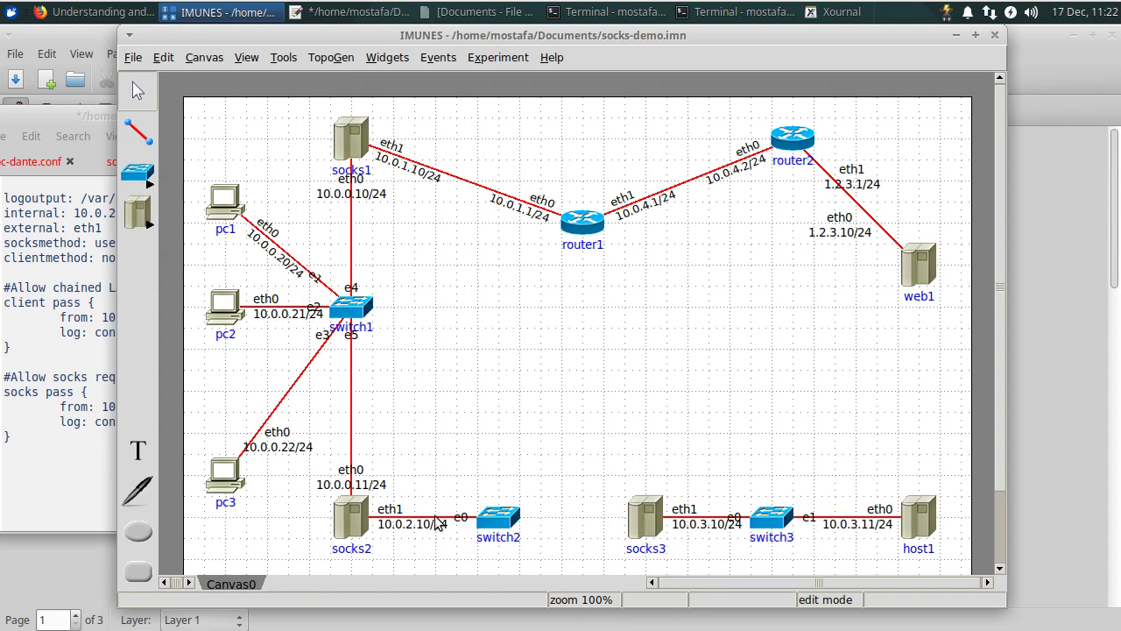
{"action": "left_click", "coordinate": [492, 59]}
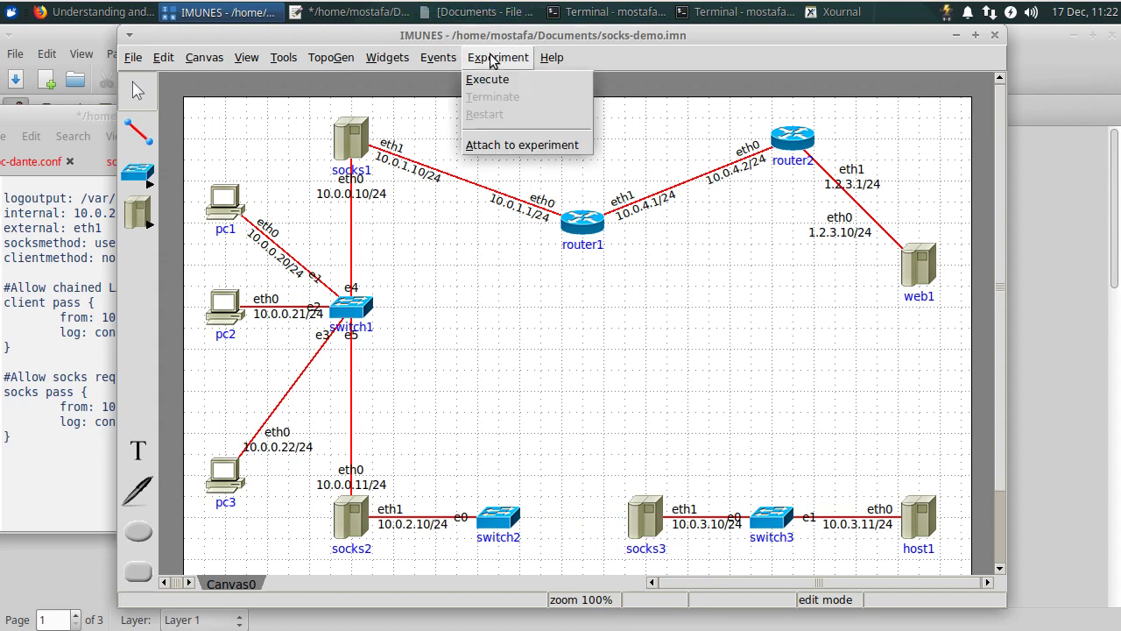
{"action": "left_click", "coordinate": [451, 474]}
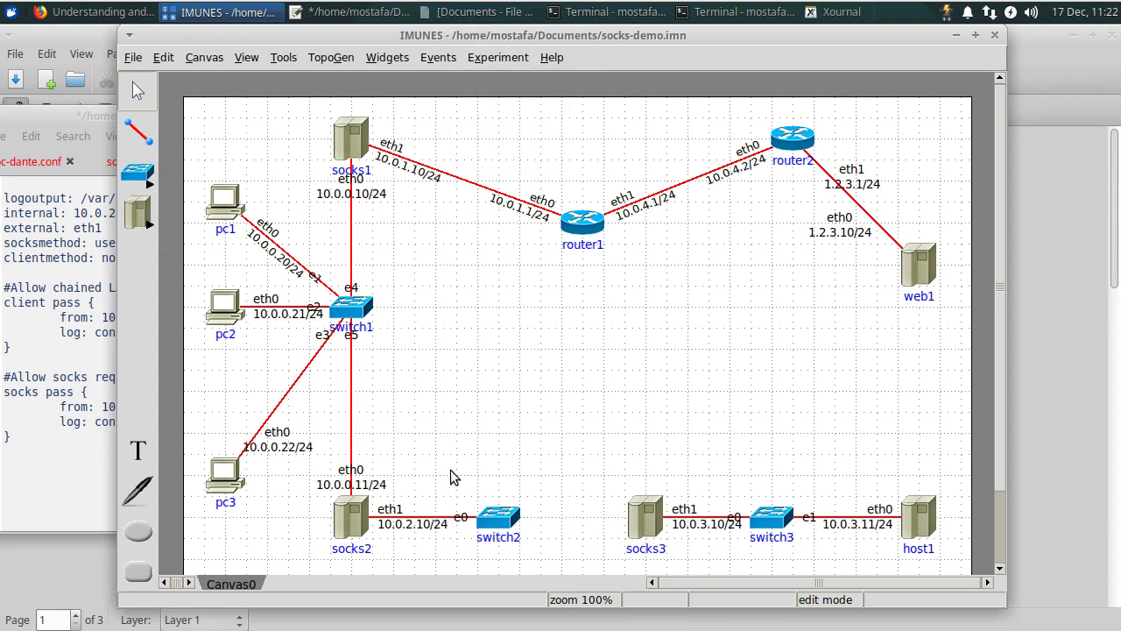
{"action": "right_click", "coordinate": [424, 523]}
{"action": "left_click", "coordinate": [451, 553]}
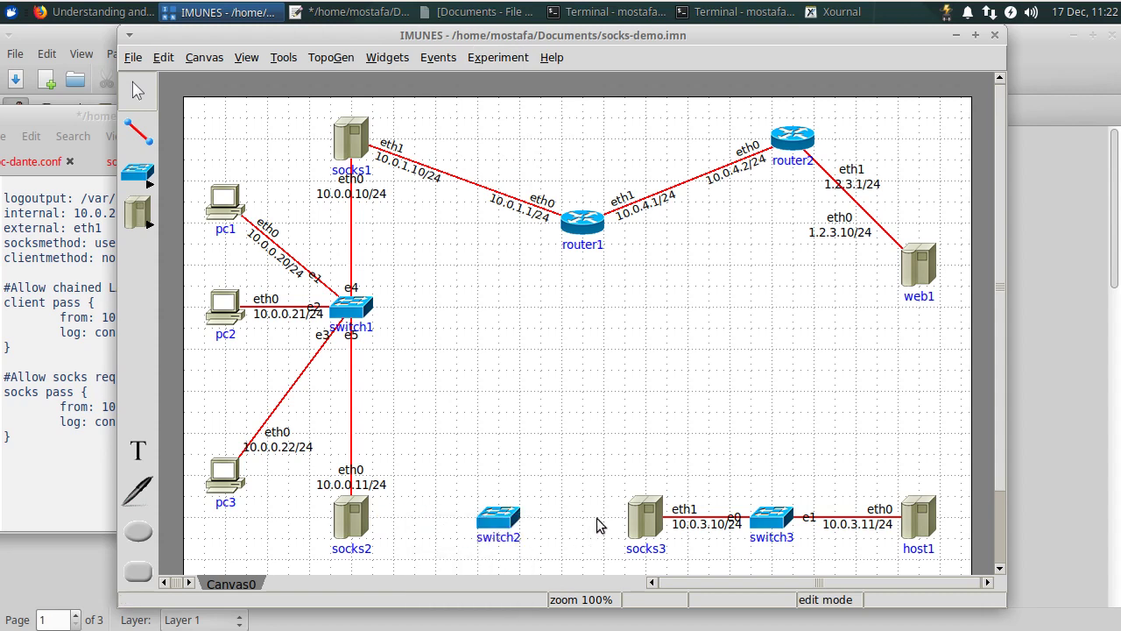
Link socks3 to switch2 first and socks2 to switch2 second, so socks3 gets 10.0.2.10 and socks2 gets 10.0.2.11
{"action": "left_click", "coordinate": [137, 131]}
{"action": "left_click_drag", "start_coordinate": [644, 521], "coordinate": [499, 517]}
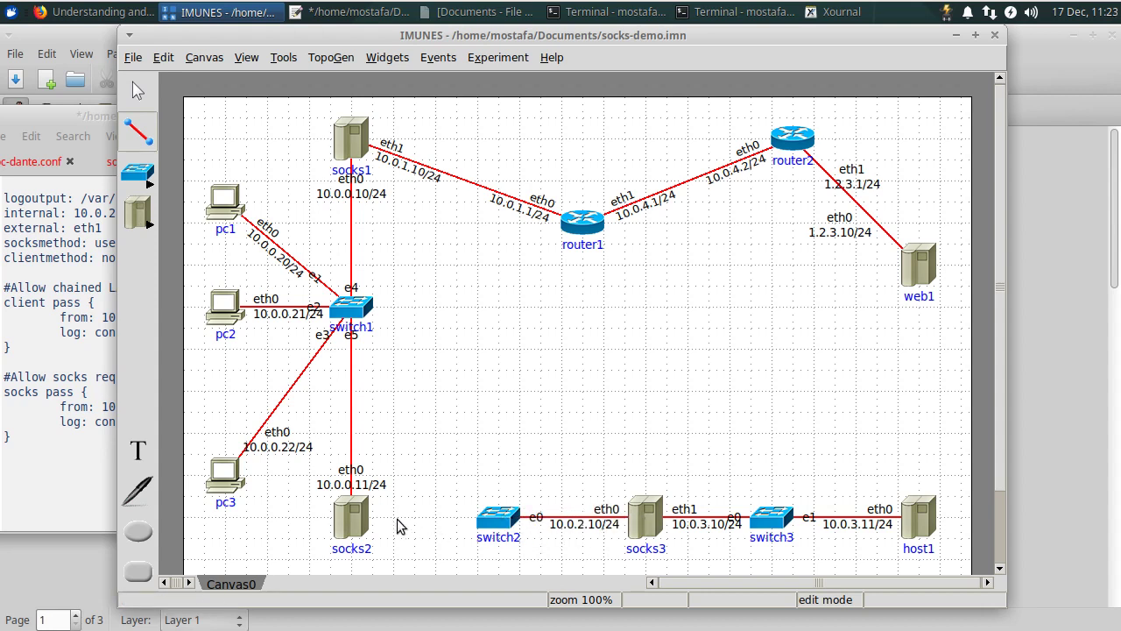
{"action": "left_click_drag", "start_coordinate": [355, 524], "coordinate": [499, 519]}
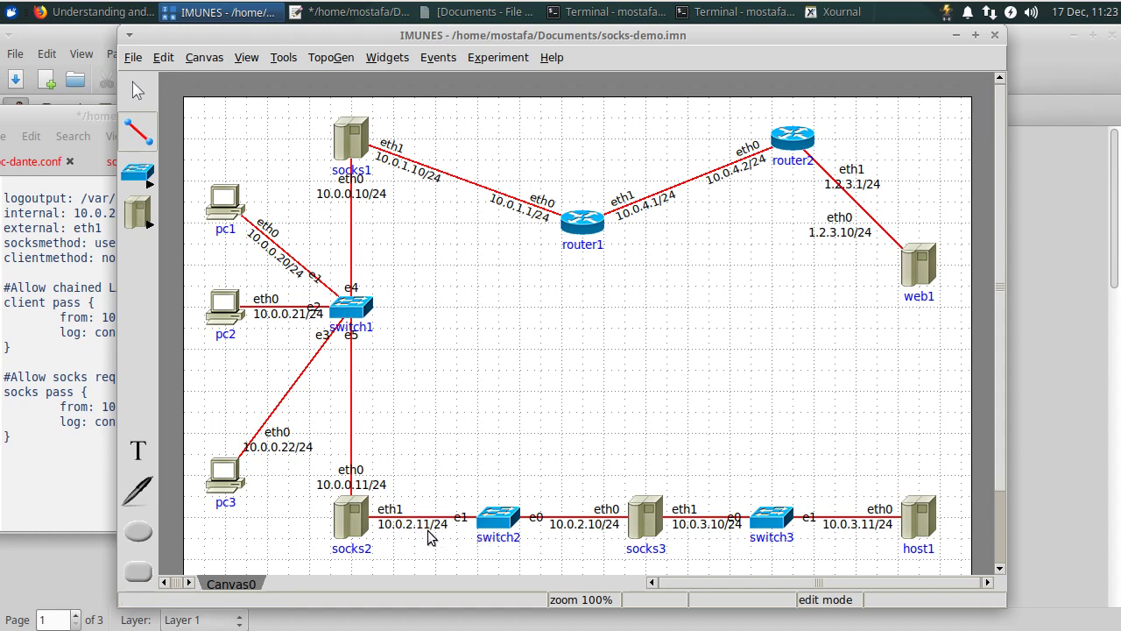
Check the addresses in socks2-danted.conf against the relinked topology
{"action": "left_click", "coordinate": [64, 321]}
{"action": "left_click", "coordinate": [274, 160]}
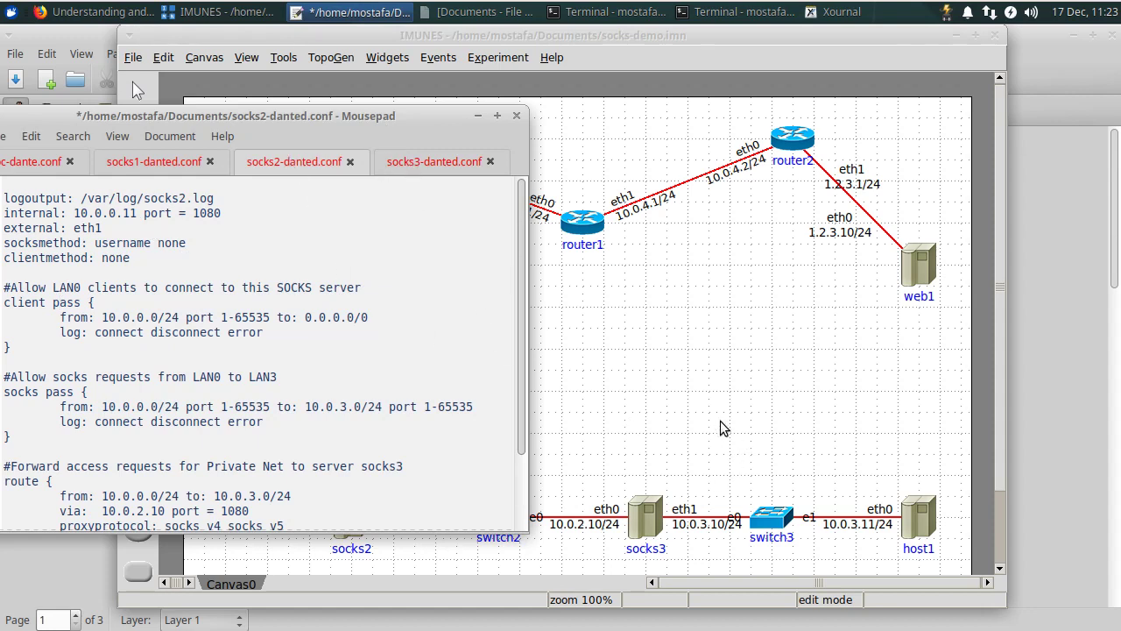
{"action": "left_click", "coordinate": [750, 404]}
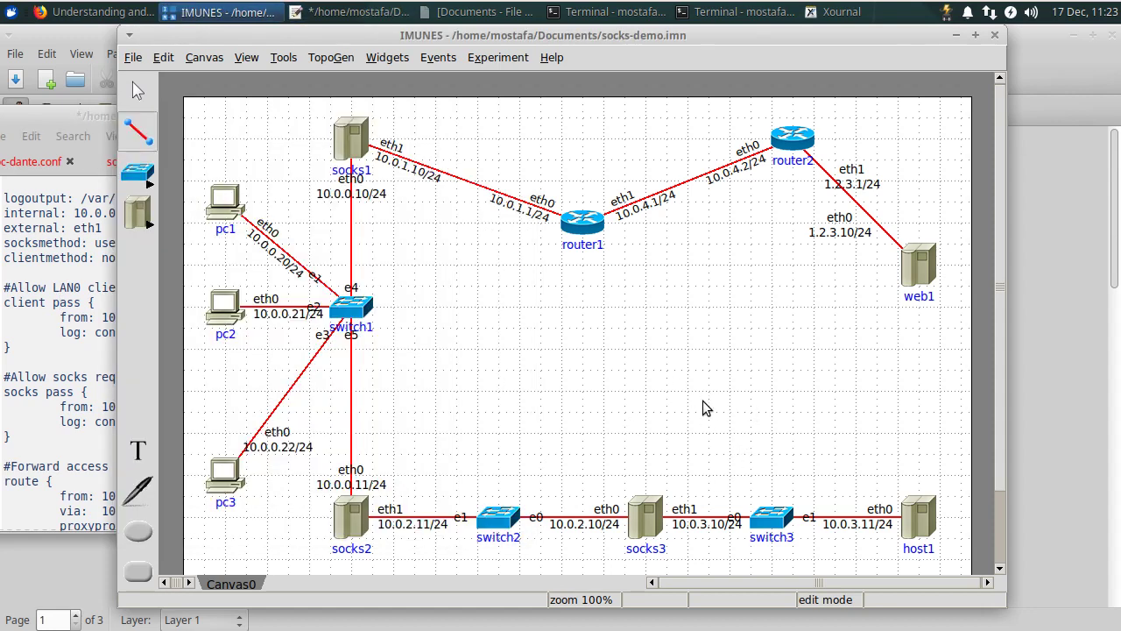
Save the relinked network and execute the experiment again
{"action": "left_click", "coordinate": [132, 57]}
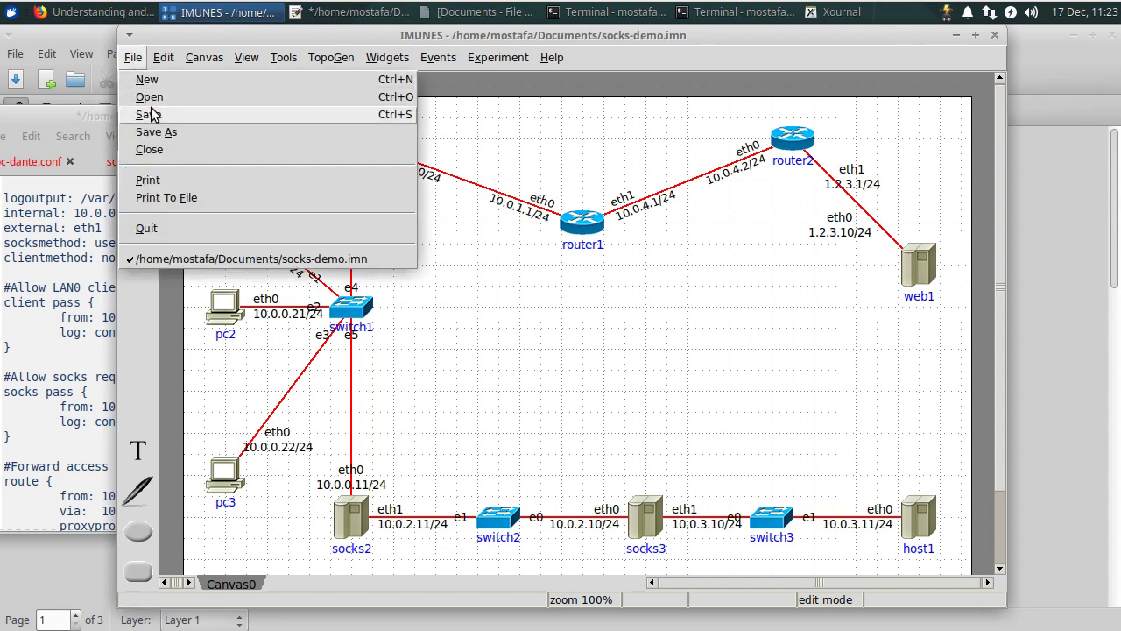
{"action": "left_click", "coordinate": [151, 115]}
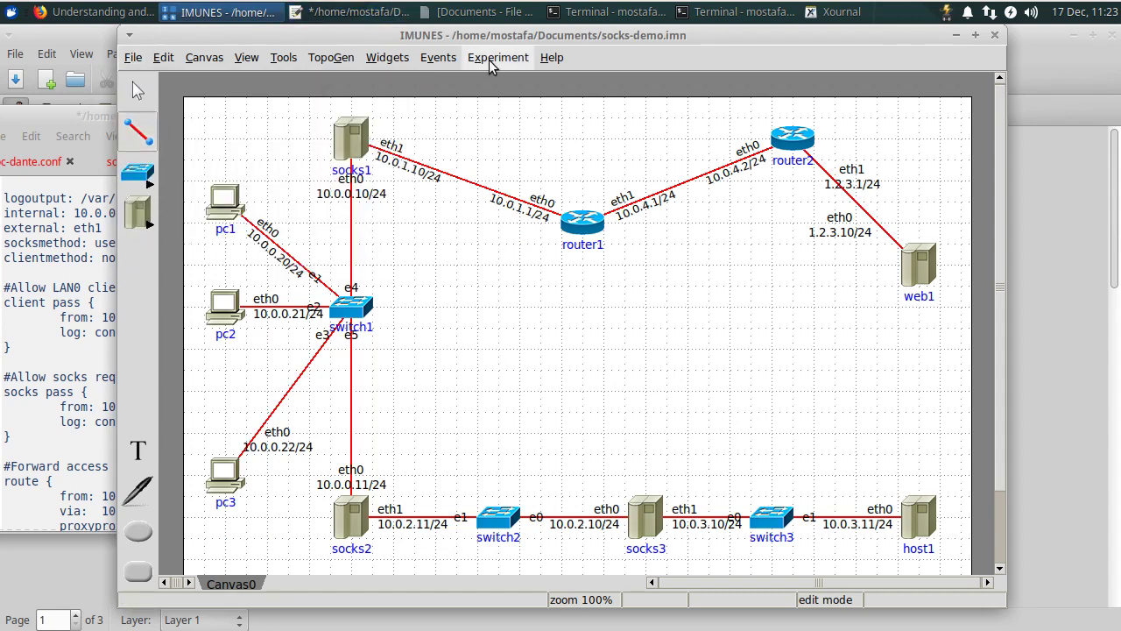
{"action": "left_click", "coordinate": [498, 58]}
{"action": "left_click", "coordinate": [491, 80]}
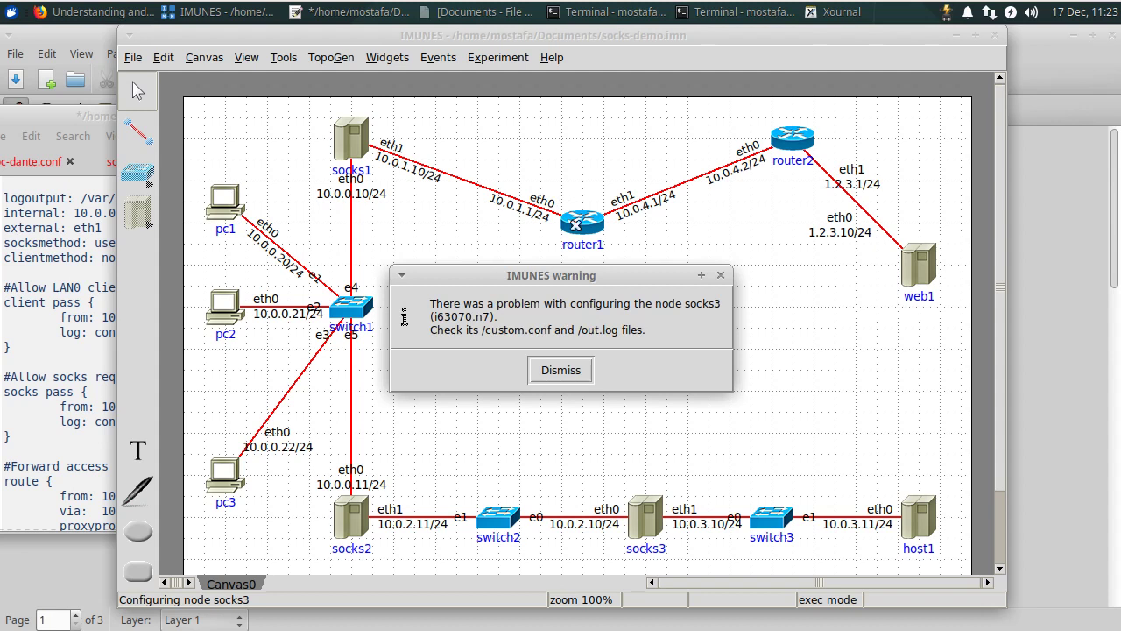
Dismiss the node configuration warning and check the addresses in socks2-danted.conf and socks3-danted.conf against the topology
{"action": "left_click", "coordinate": [561, 370]}
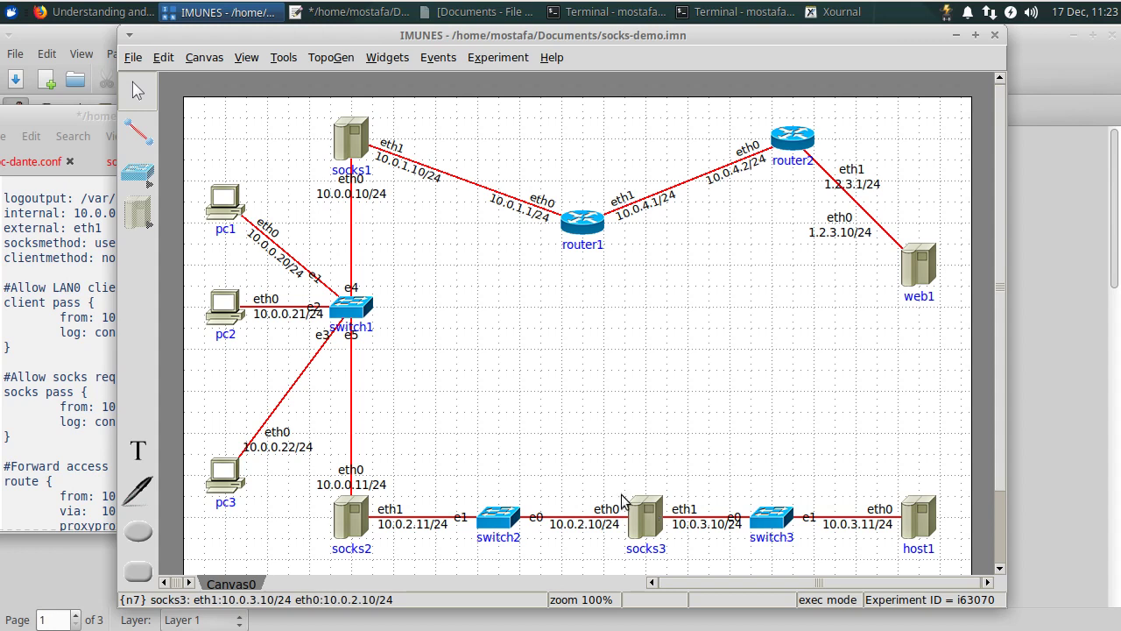
{"action": "left_click", "coordinate": [60, 226]}
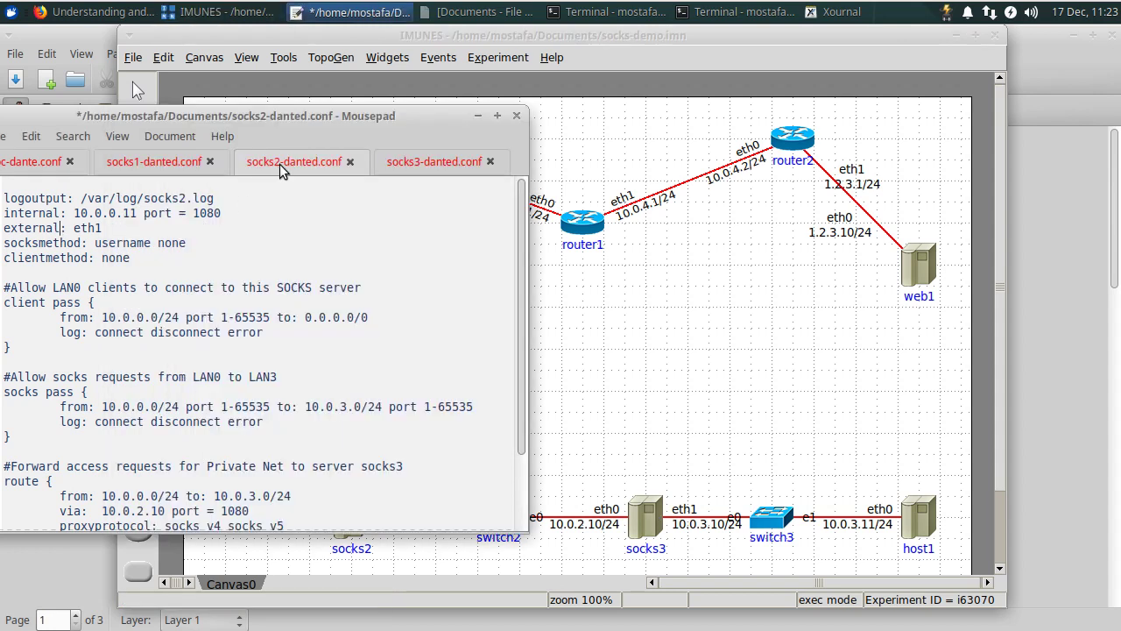
{"action": "left_click", "coordinate": [437, 161]}
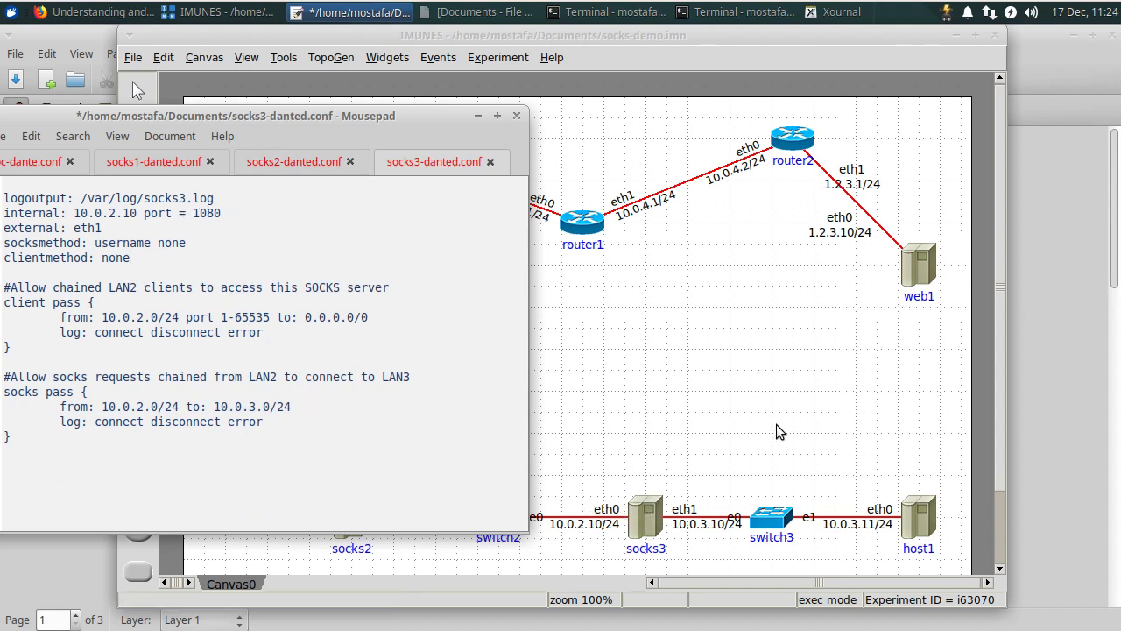
{"action": "left_click", "coordinate": [723, 406]}
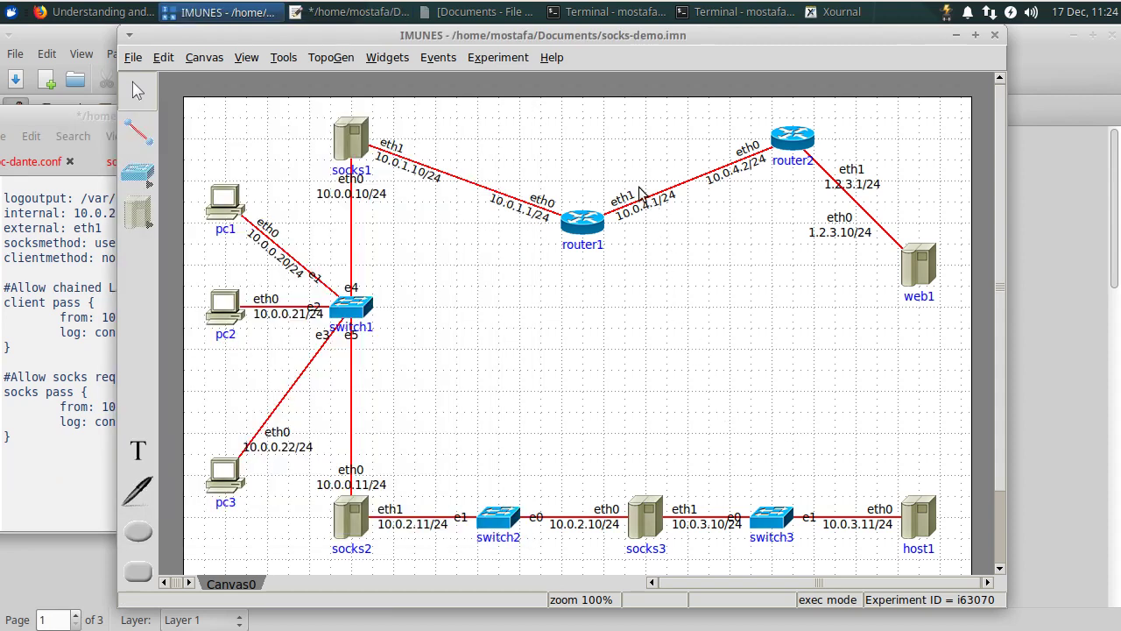
Open a console on socks3, print /out.log, and compare its errors with socks3-danted.conf
{"action": "double_click", "coordinate": [645, 518]}
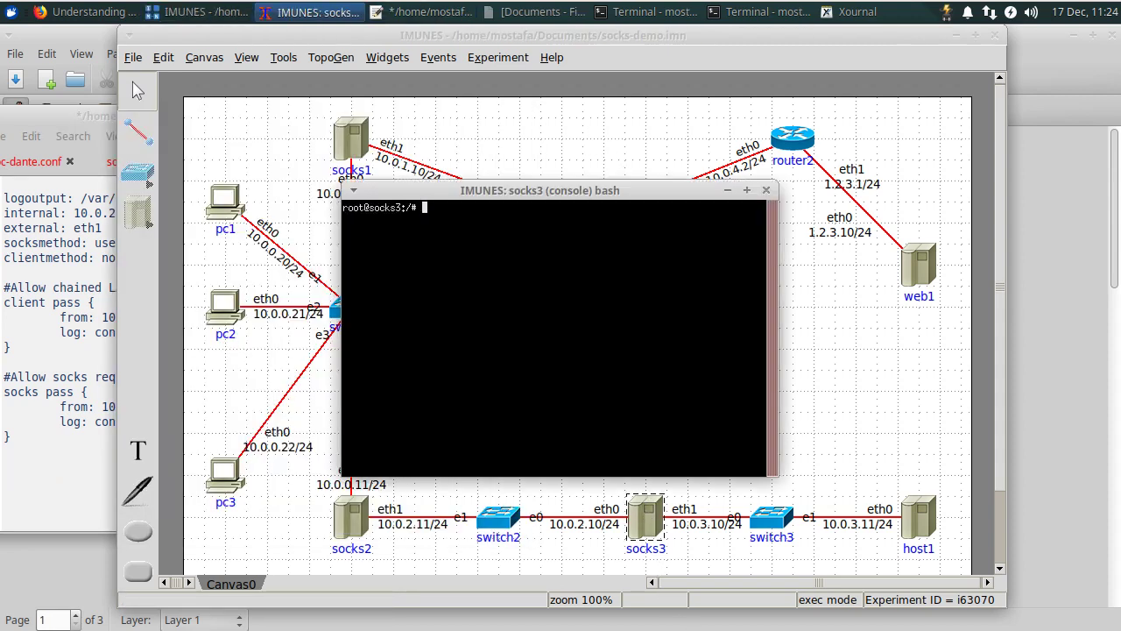
{"action": "type", "text": "cat /out.log"}
{"action": "key", "text": "Return"}
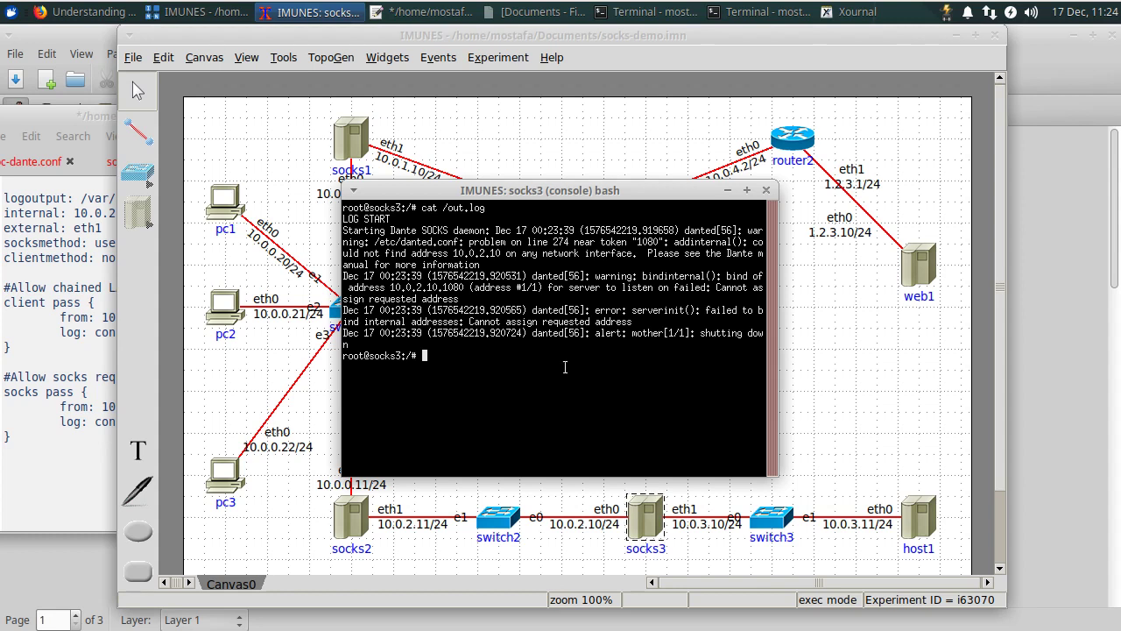
{"action": "left_click", "coordinate": [45, 290]}
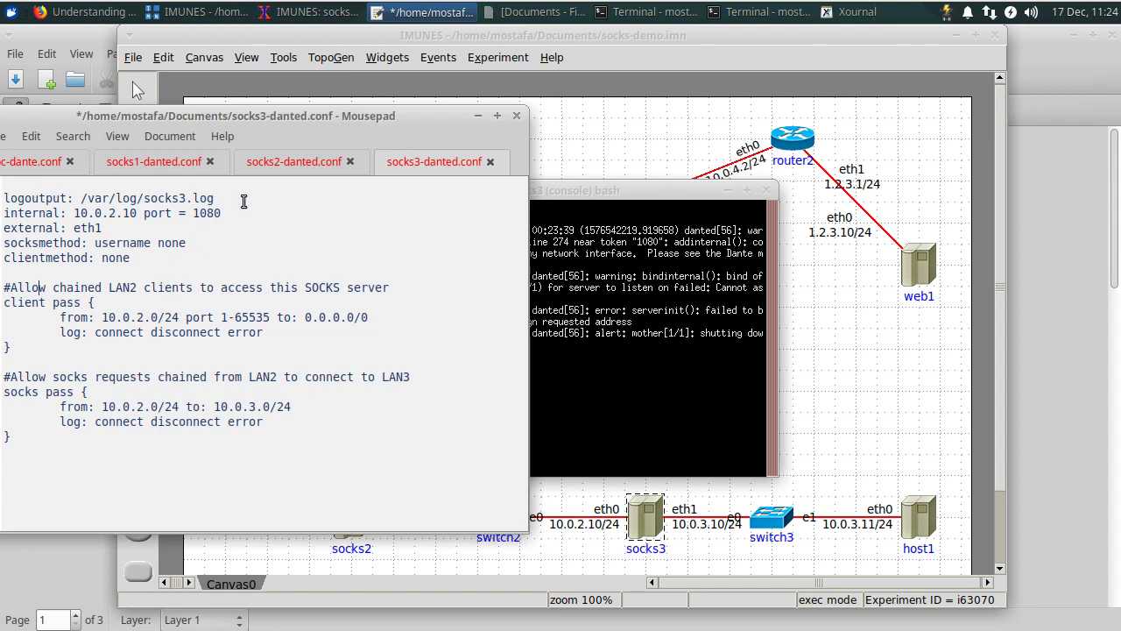
{"action": "left_click", "coordinate": [630, 343]}
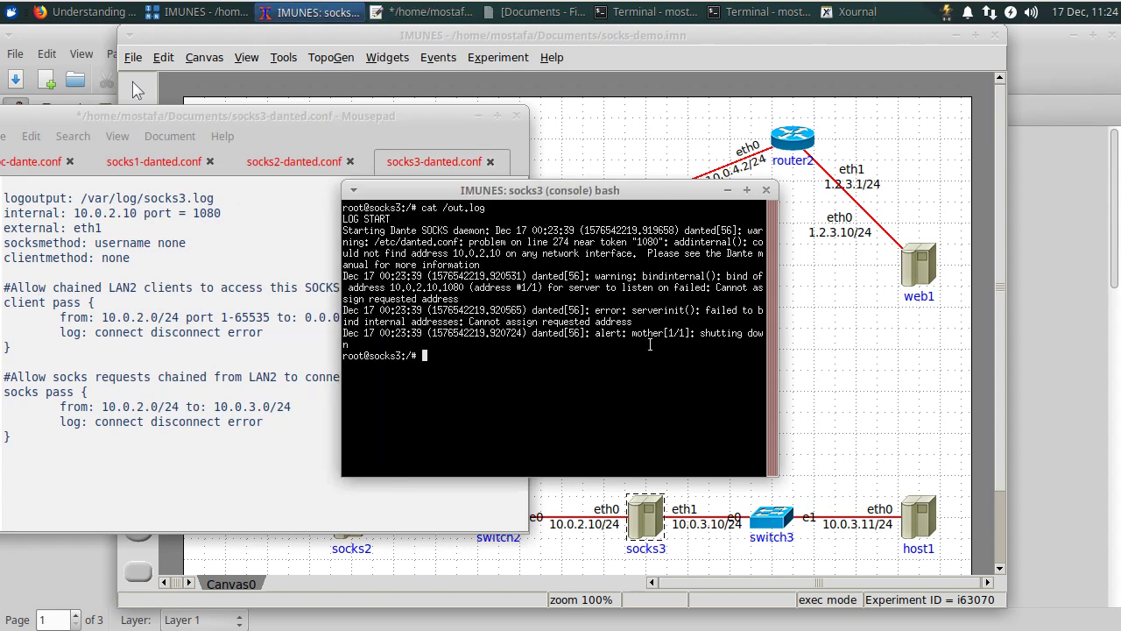
Print /custom.conf in the socks3 console and examine its interface addresses and internal Dante address
{"action": "type", "text": "cat /e"}
{"action": "key", "text": "BackSpace"}
{"action": "type", "text": "cus"}
{"action": "key", "text": "Tab"}
{"action": "key", "text": "Return"}
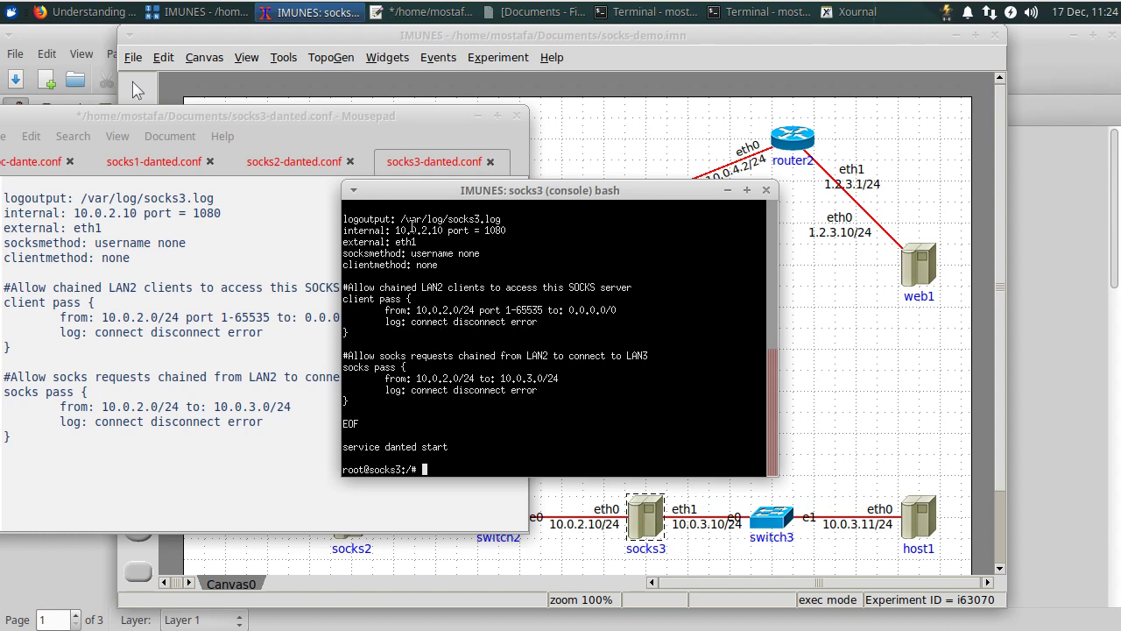
{"action": "left_click_drag", "start_coordinate": [393, 229], "coordinate": [443, 228]}
{"action": "left_click", "coordinate": [453, 231]}
{"action": "scroll", "coordinate": [506, 359], "scroll_direction": "up", "scroll_amount": 5}
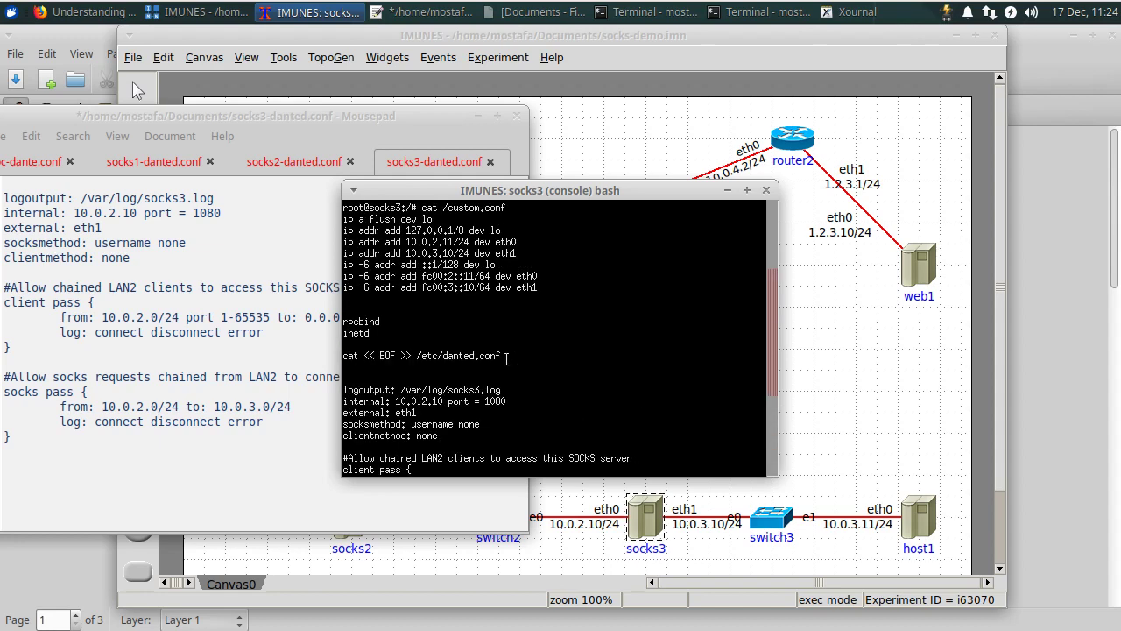
Print /out.log again in the socks3 console to recheck the Dante startup errors
{"action": "scroll", "coordinate": [506, 360], "scroll_direction": "down", "scroll_amount": 2}
{"action": "scroll", "coordinate": [507, 359], "scroll_direction": "down", "scroll_amount": 5}
{"action": "key", "text": "Return"}
{"action": "key", "text": "Return"}
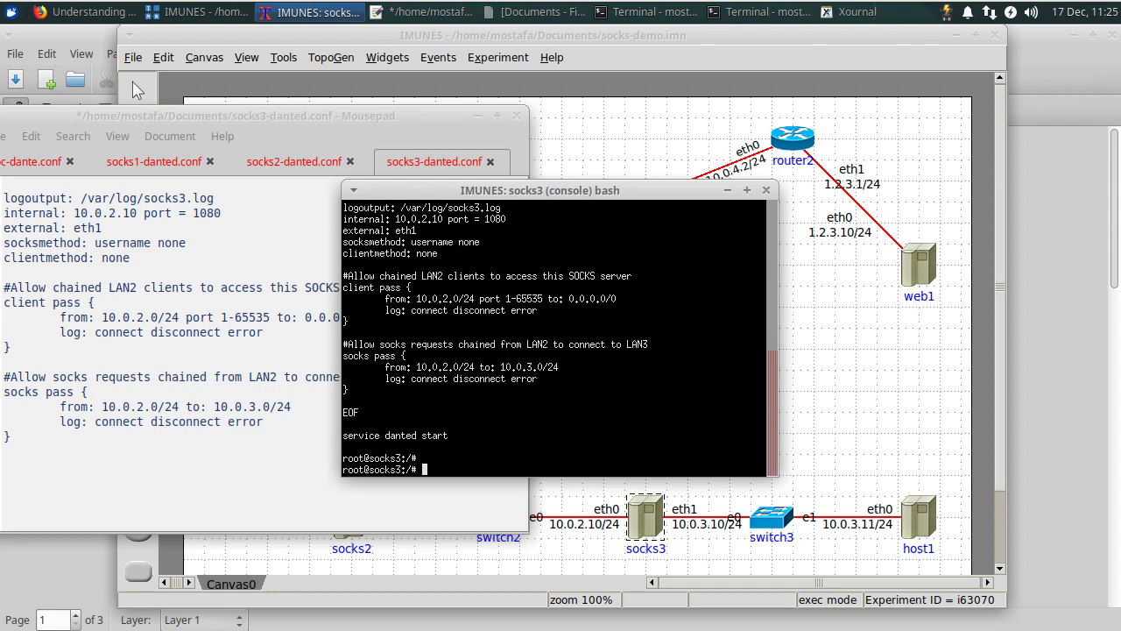
{"action": "type", "text": "cat /out.log"}
{"action": "key", "text": "Return"}
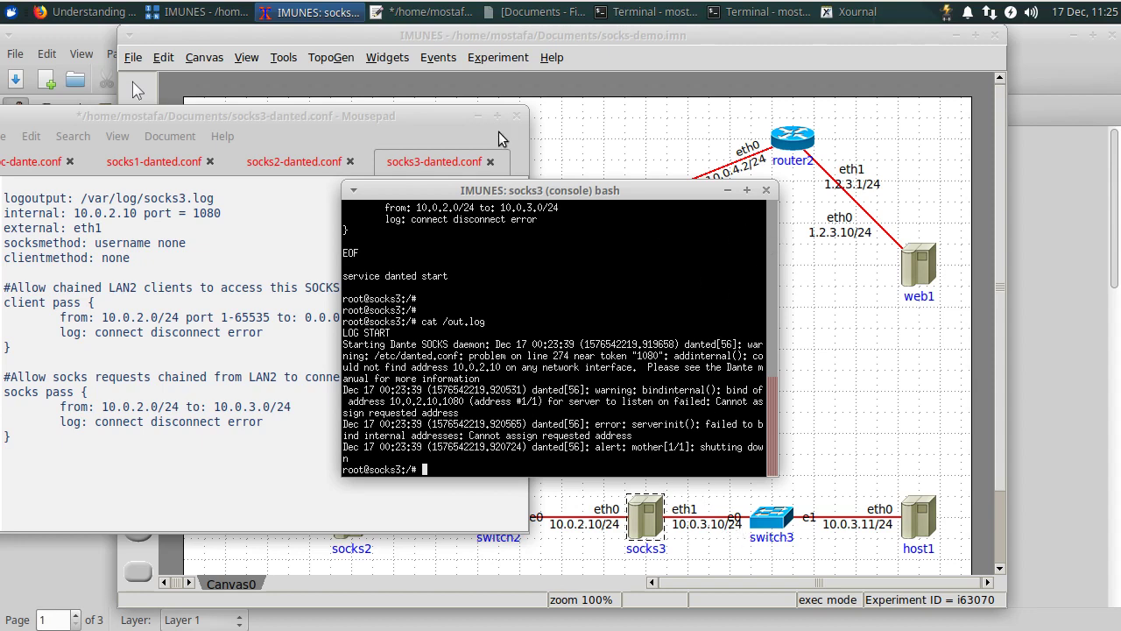
Terminate the experiment and open the custom startup configuration editor of socks3
{"action": "left_click", "coordinate": [497, 57]}
{"action": "left_click", "coordinate": [494, 96]}
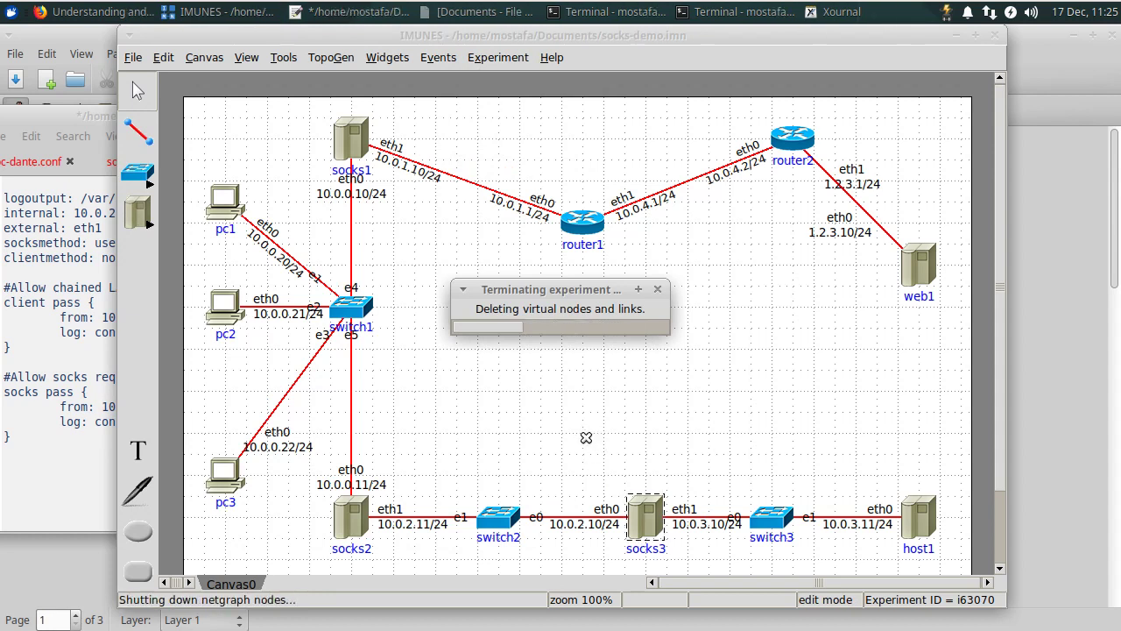
{"action": "right_click", "coordinate": [641, 519]}
{"action": "left_click", "coordinate": [683, 466]}
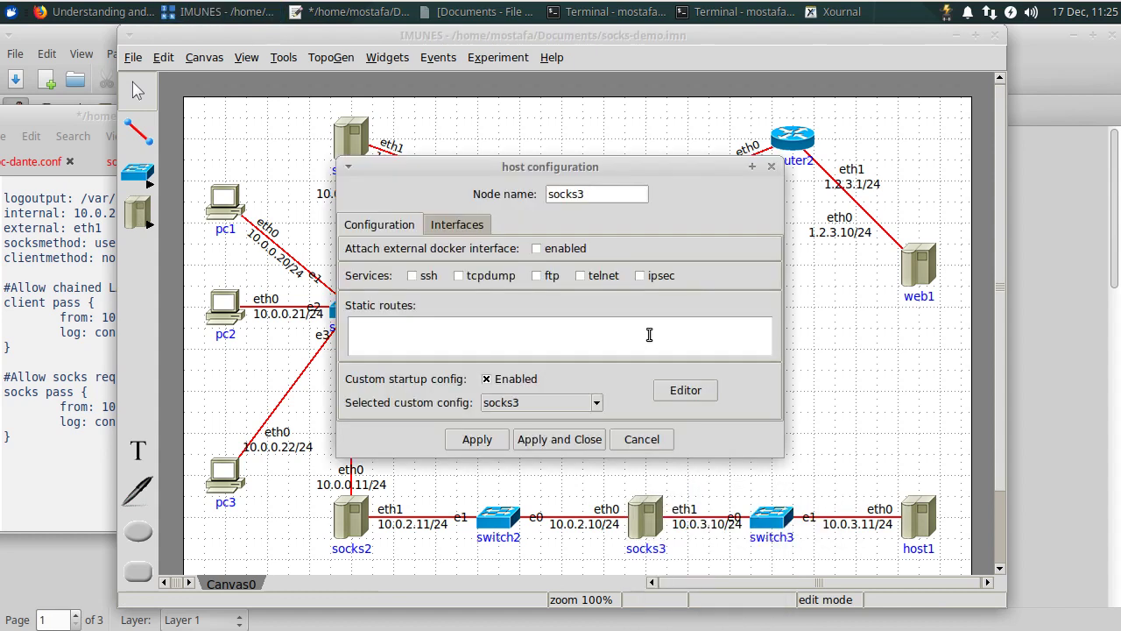
{"action": "left_click", "coordinate": [683, 396]}
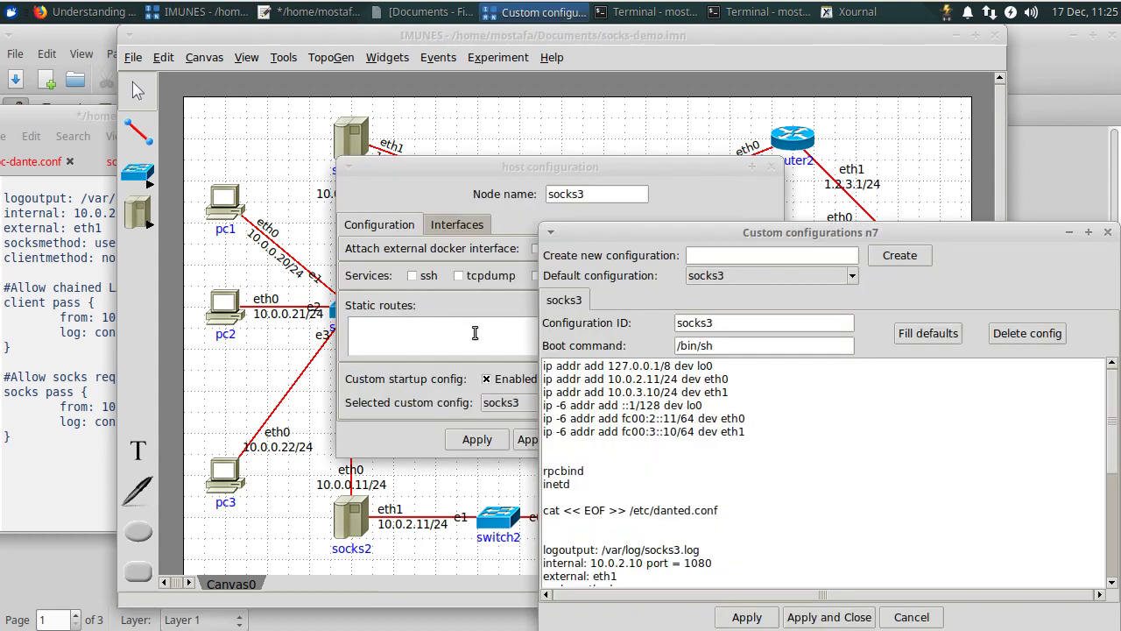
{"action": "left_click_drag", "start_coordinate": [821, 230], "coordinate": [742, 102]}
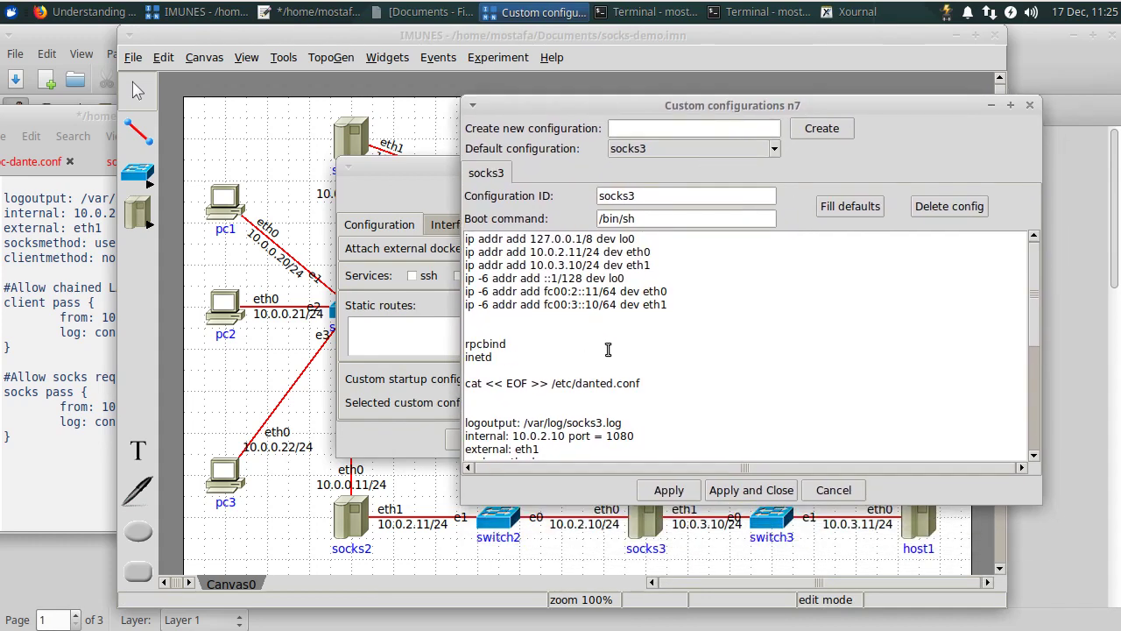
Refill the socks3 custom configuration with the defaults, overwriting its current values
{"action": "scroll", "coordinate": [612, 353], "scroll_direction": "down", "scroll_amount": 5}
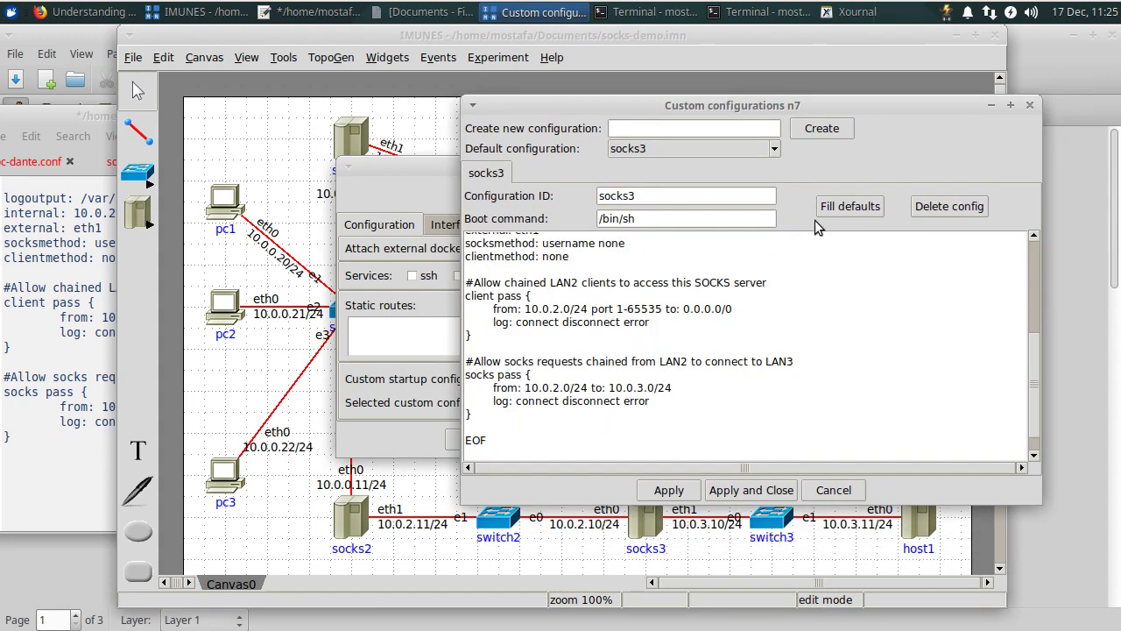
{"action": "left_click", "coordinate": [848, 205]}
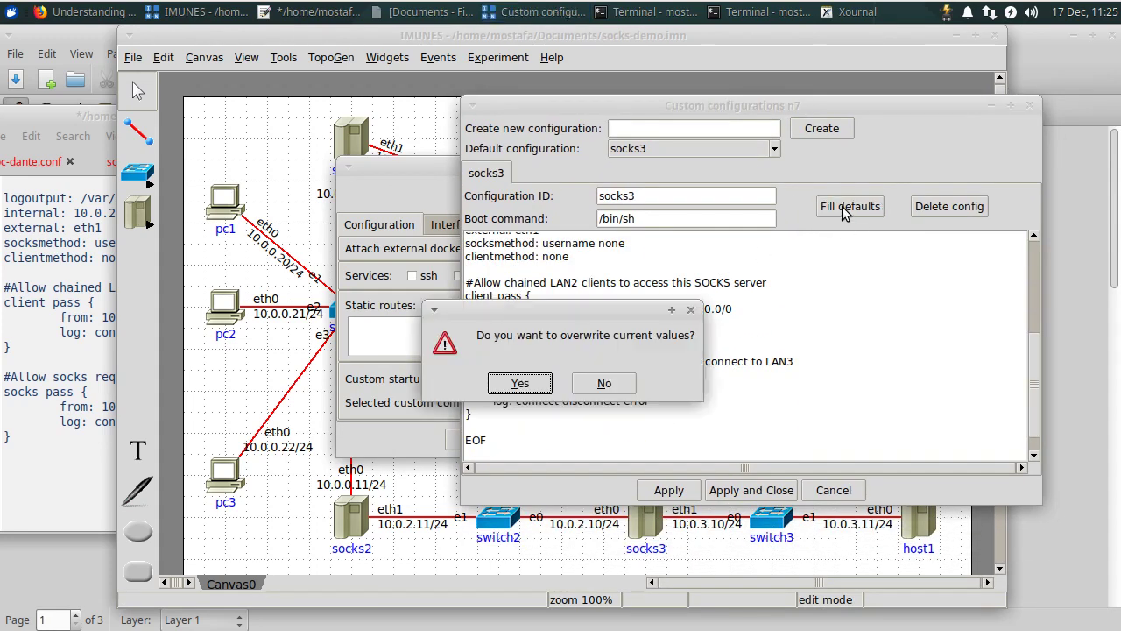
{"action": "left_click", "coordinate": [522, 383]}
Copy the full contents of socks3-danted.conf and paste them below the default commands in the socks3 custom configuration
{"action": "left_click", "coordinate": [79, 318]}
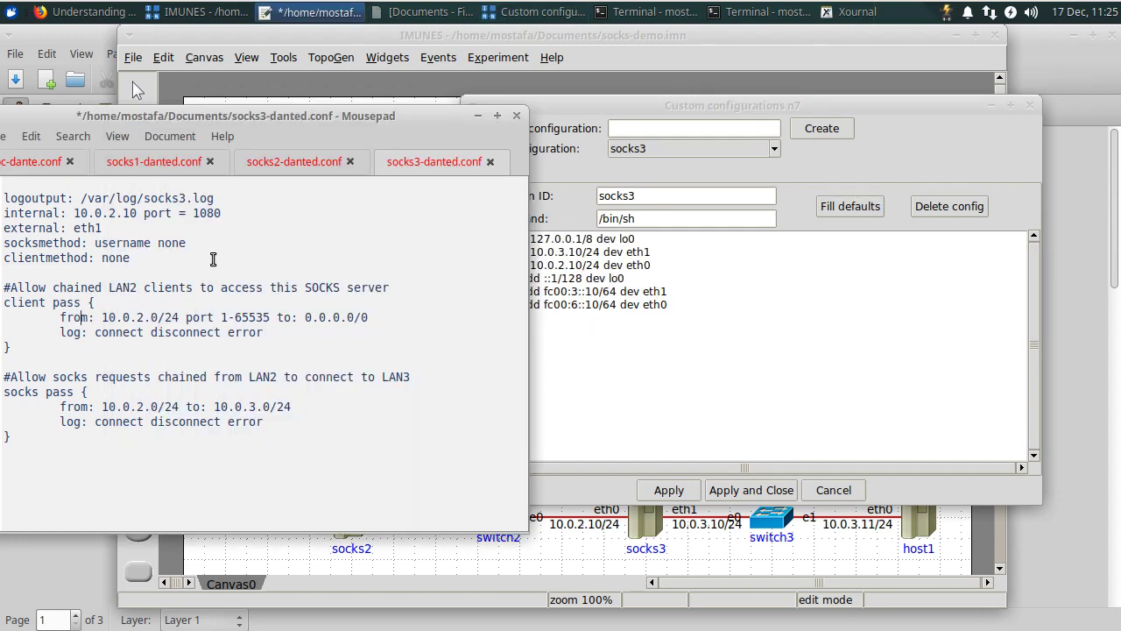
{"action": "left_click_drag", "start_coordinate": [421, 124], "coordinate": [474, 122]}
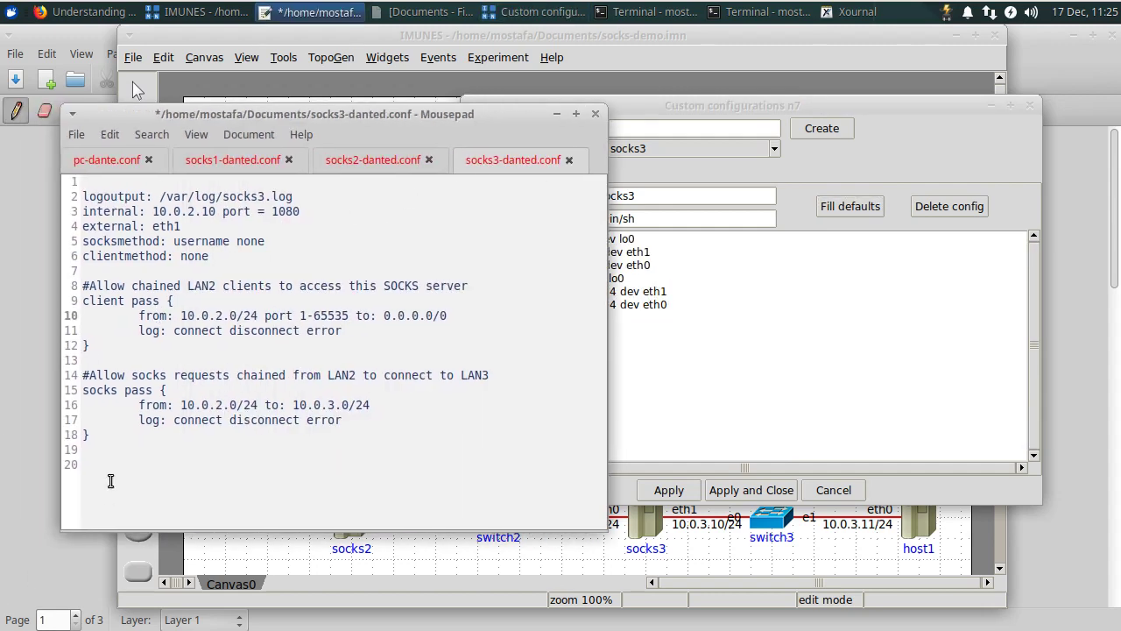
{"action": "left_click_drag", "start_coordinate": [110, 473], "coordinate": [70, 172]}
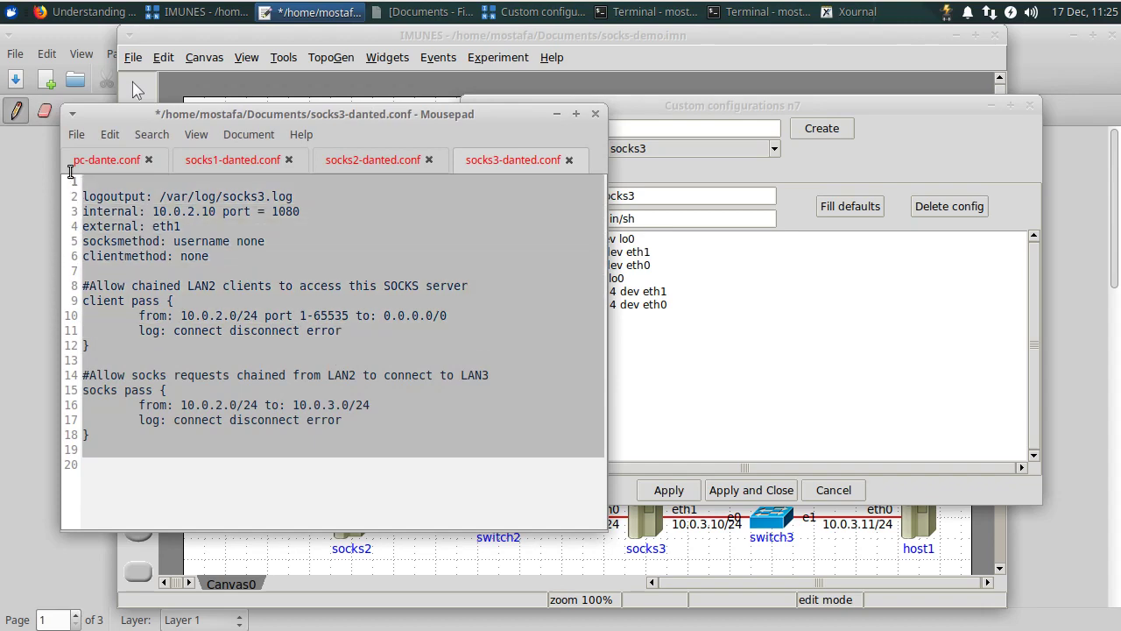
{"action": "right_click", "coordinate": [147, 211]}
{"action": "left_click", "coordinate": [214, 299]}
{"action": "left_click", "coordinate": [866, 407]}
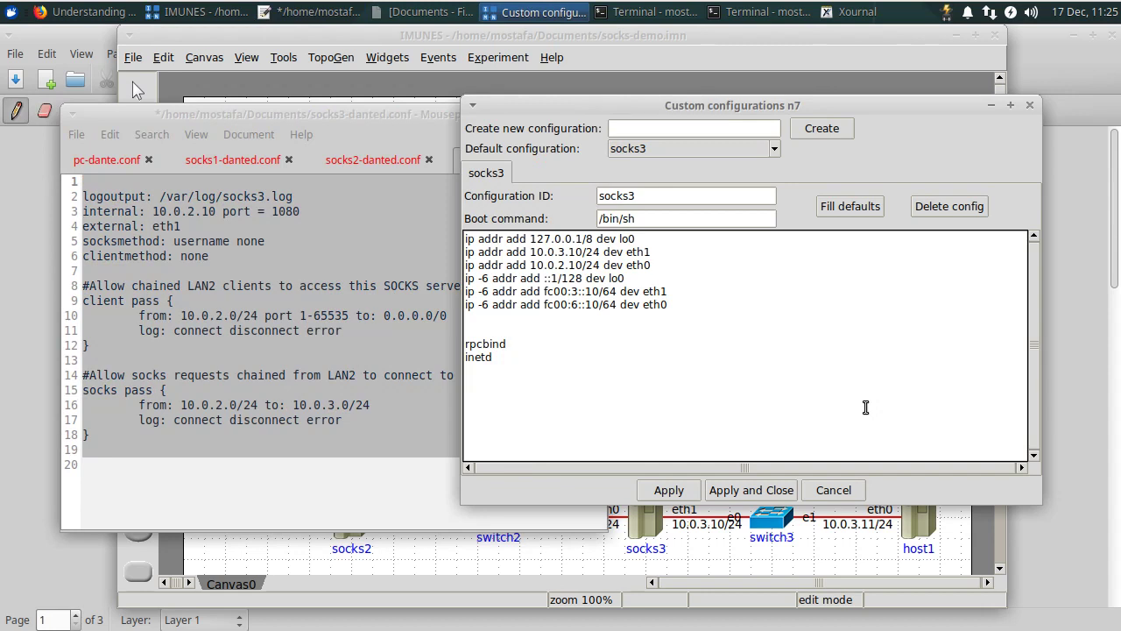
{"action": "key", "text": "ctrl+v"}
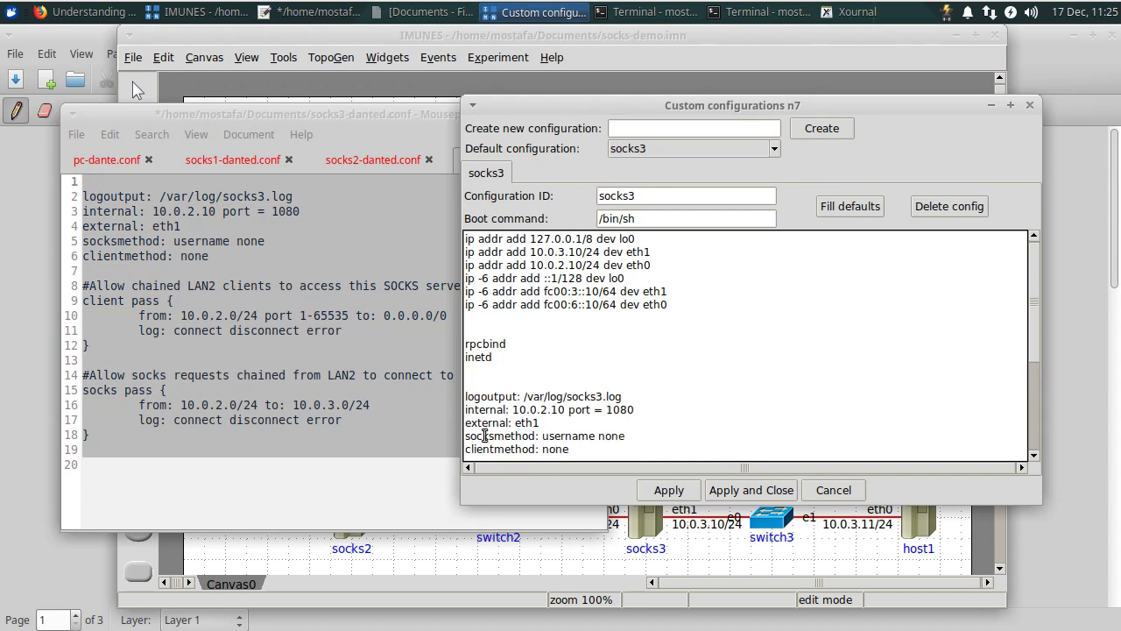
Enclose the pasted Dante settings between the lines "cat << EOF >> /etc/danted.conf" and "EOF"
{"action": "left_click", "coordinate": [526, 381]}
{"action": "key", "text": "Return"}
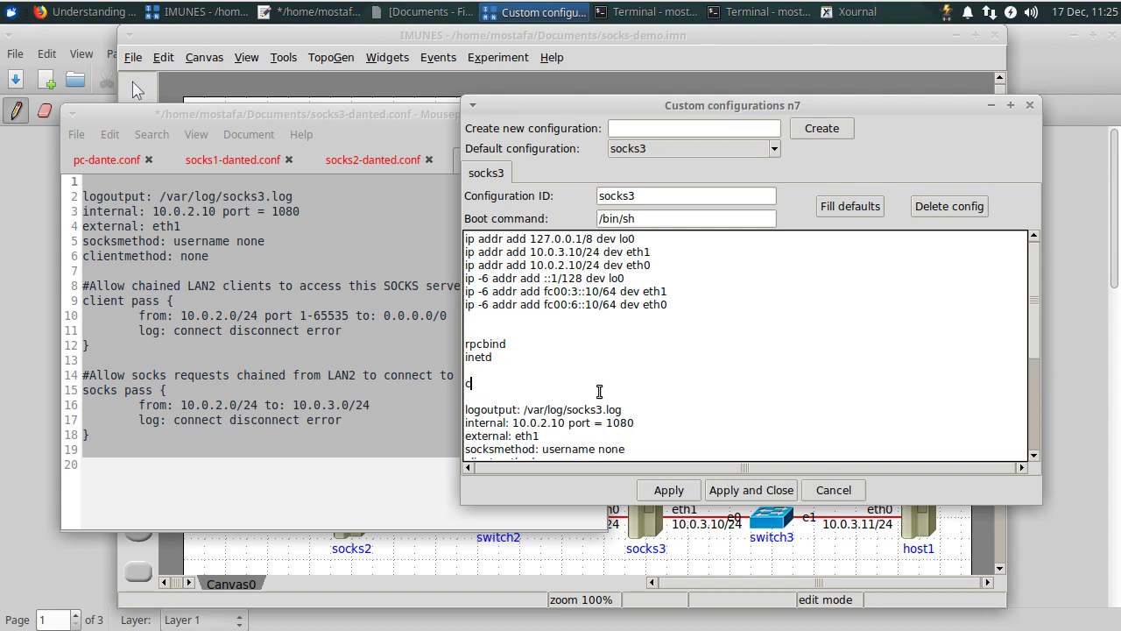
{"action": "type", "text": "cat << EOF >> /etc/danted.conf"}
{"action": "scroll", "coordinate": [605, 406], "scroll_direction": "down", "scroll_amount": 5}
{"action": "left_click", "coordinate": [545, 438]}
{"action": "key", "text": "Return"}
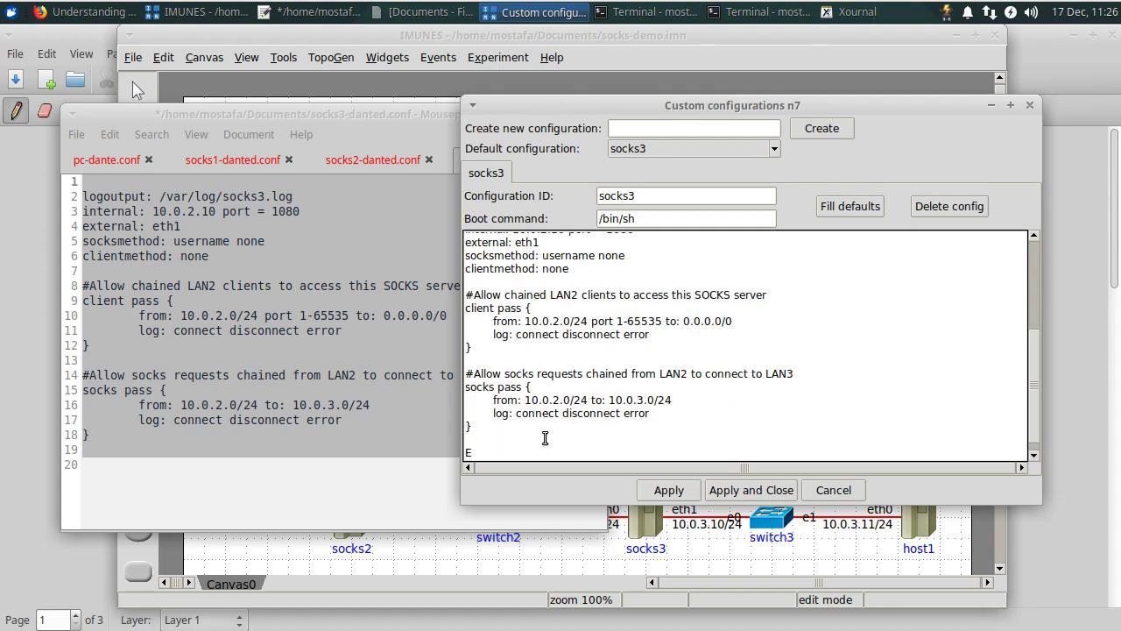
{"action": "type", "text": "EOF"}
{"action": "key", "text": "Return"}
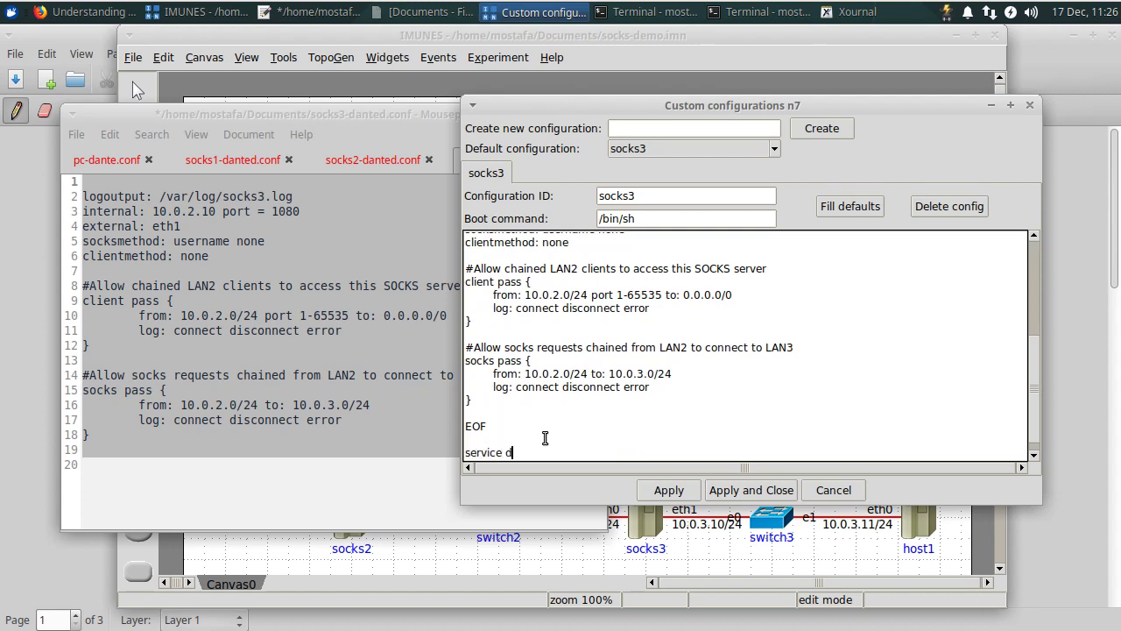
Add the command "service danted start" at the end of the socks3 custom configuration
{"action": "type", "text": "service danted"}
{"action": "type", "text": ".con"}
{"action": "key", "text": "BackSpace"}
{"action": "type", "text": "sat"}
{"action": "key", "text": "BackSpace"}
{"action": "key", "text": "BackSpace"}
{"action": "type", "text": "tart"}
{"action": "key", "text": "Return"}
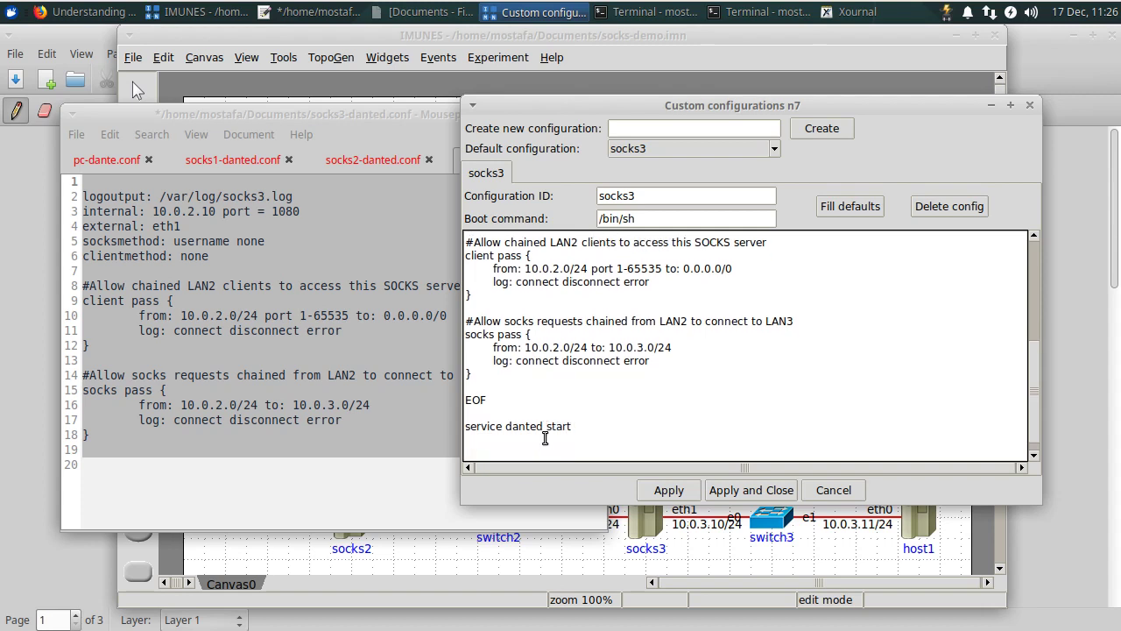
{"action": "key", "text": "BackSpace"}
Review the rebuilt socks3 script, then apply and close both the custom configuration and the host configuration
{"action": "scroll", "coordinate": [628, 440], "scroll_direction": "up", "scroll_amount": 2}
{"action": "scroll", "coordinate": [627, 440], "scroll_direction": "up", "scroll_amount": 1}
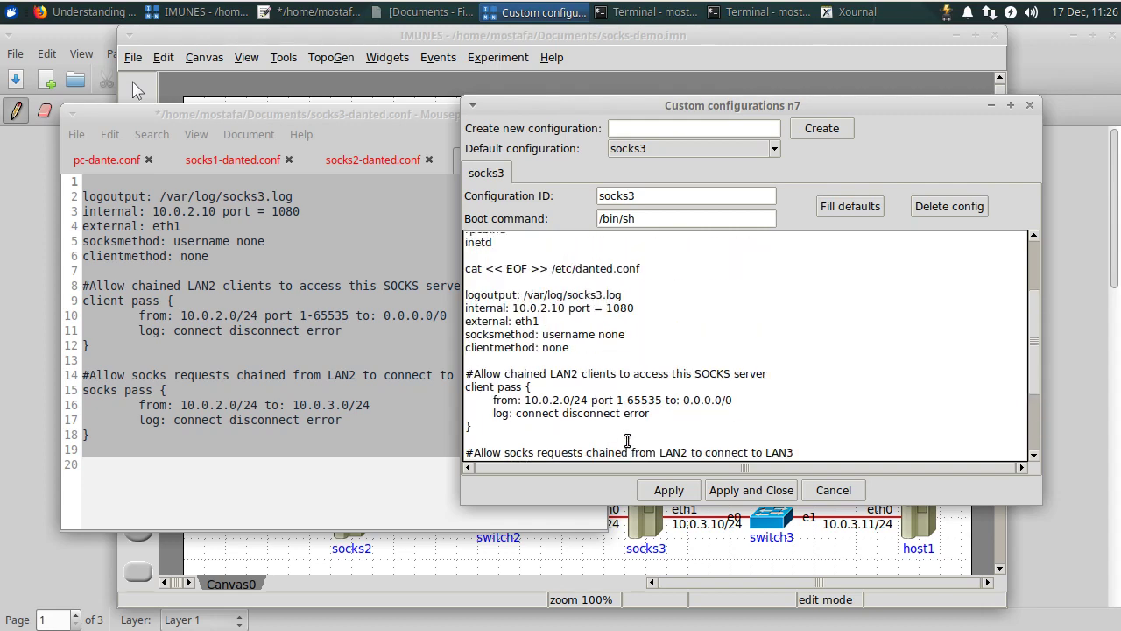
{"action": "scroll", "coordinate": [628, 440], "scroll_direction": "up", "scroll_amount": 3}
{"action": "left_click", "coordinate": [714, 484]}
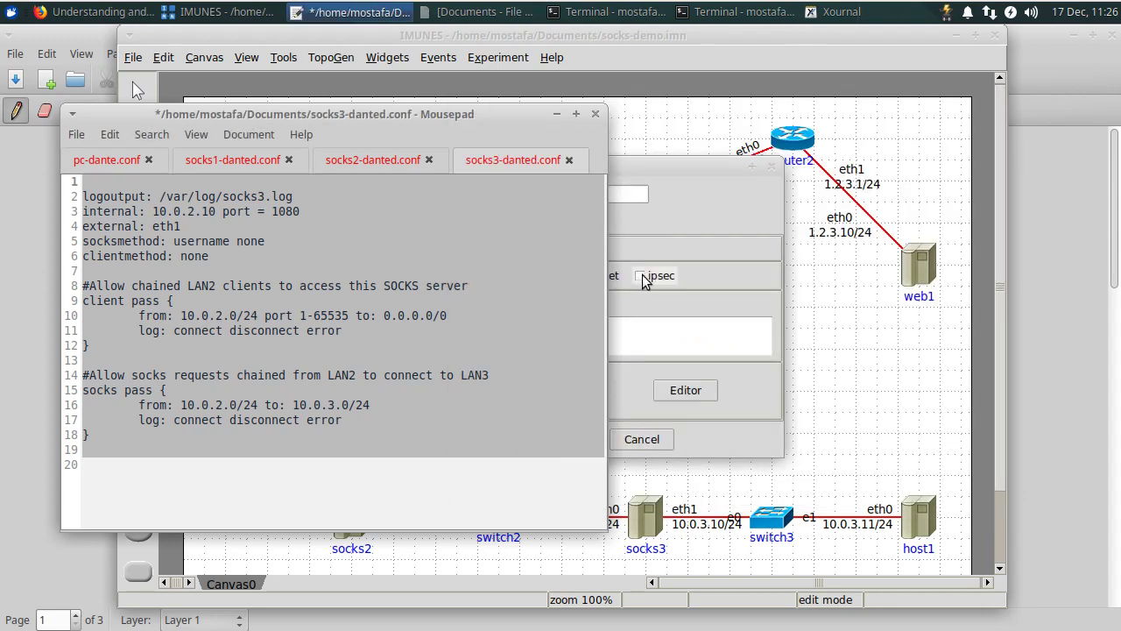
{"action": "left_click", "coordinate": [685, 169]}
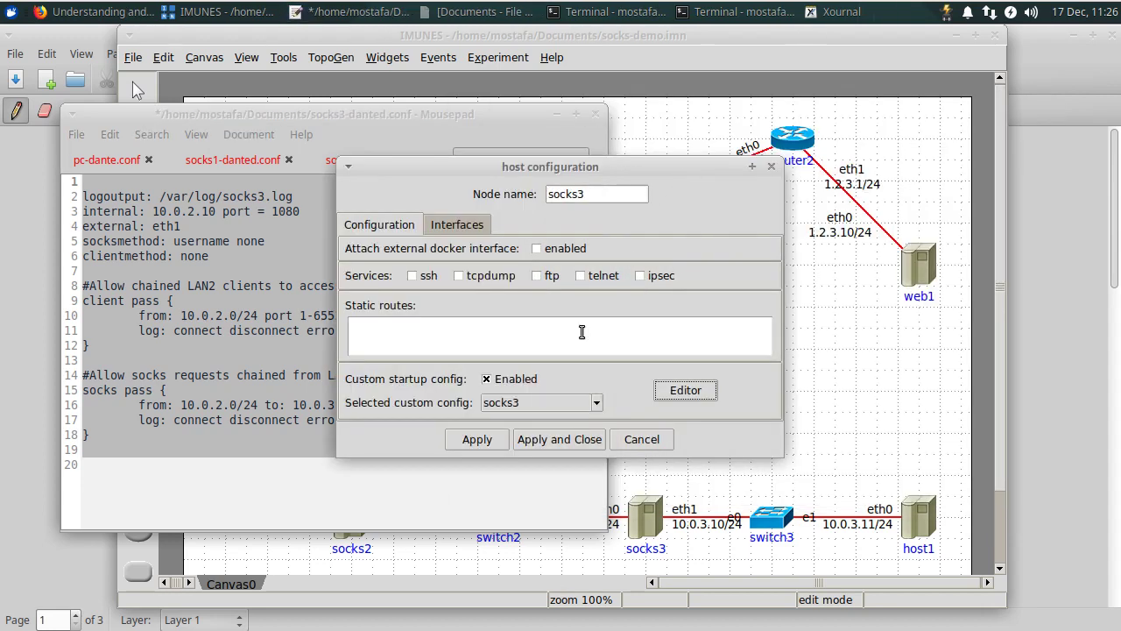
{"action": "left_click", "coordinate": [566, 439]}
{"action": "left_click", "coordinate": [685, 430]}
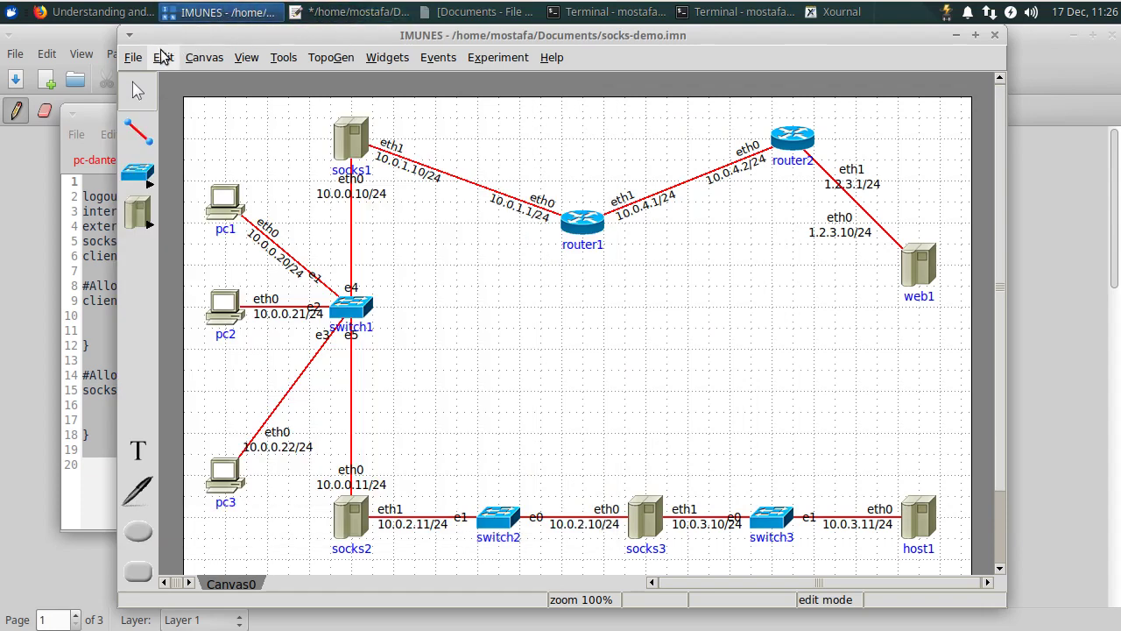
Save the network with the corrected socks3 configuration and execute the experiment
{"action": "left_click", "coordinate": [132, 57]}
{"action": "left_click", "coordinate": [169, 118]}
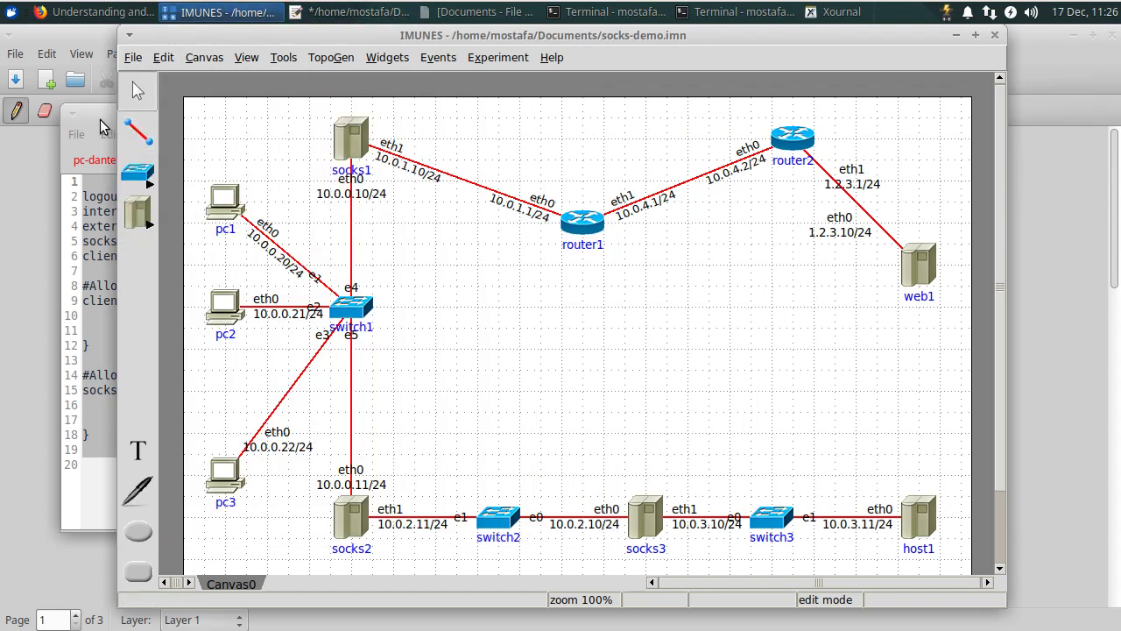
{"action": "left_click", "coordinate": [517, 57]}
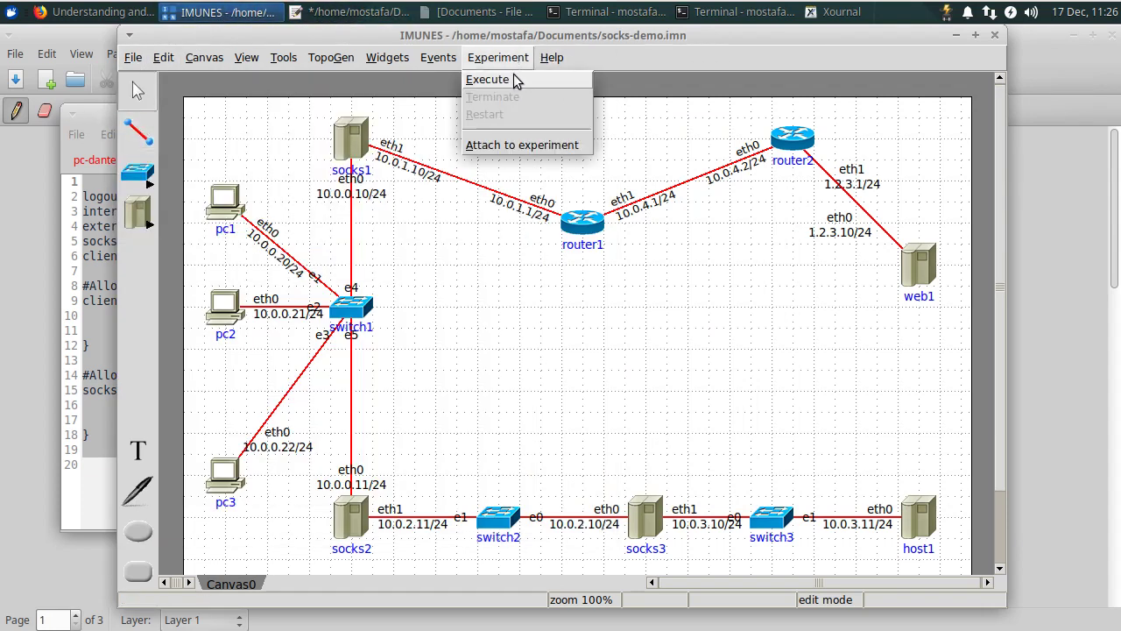
{"action": "left_click", "coordinate": [516, 81]}
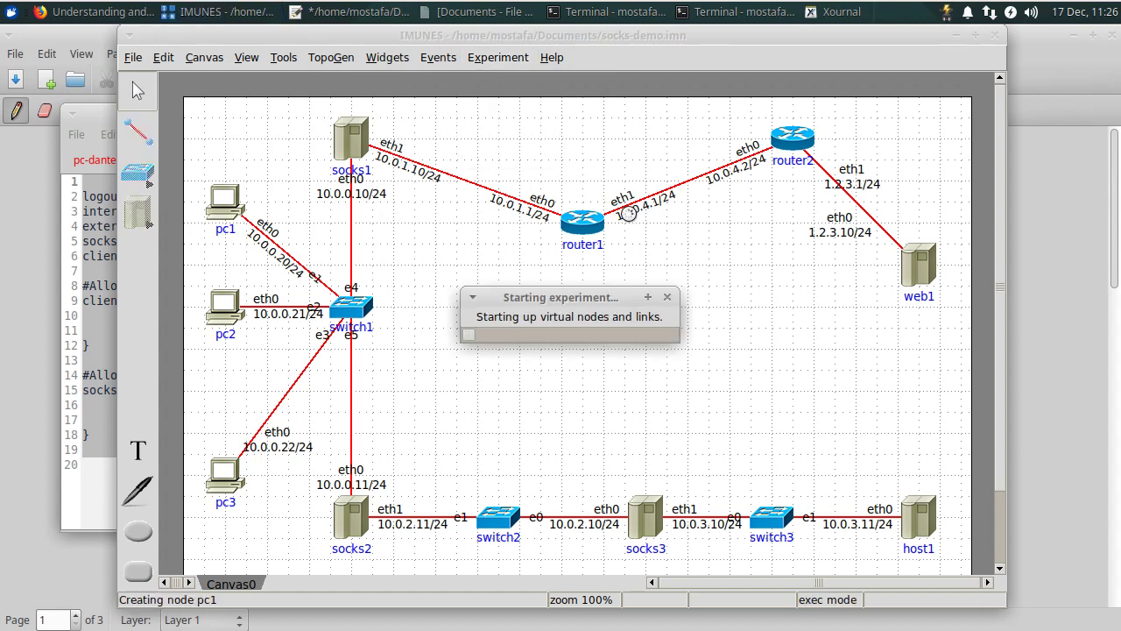
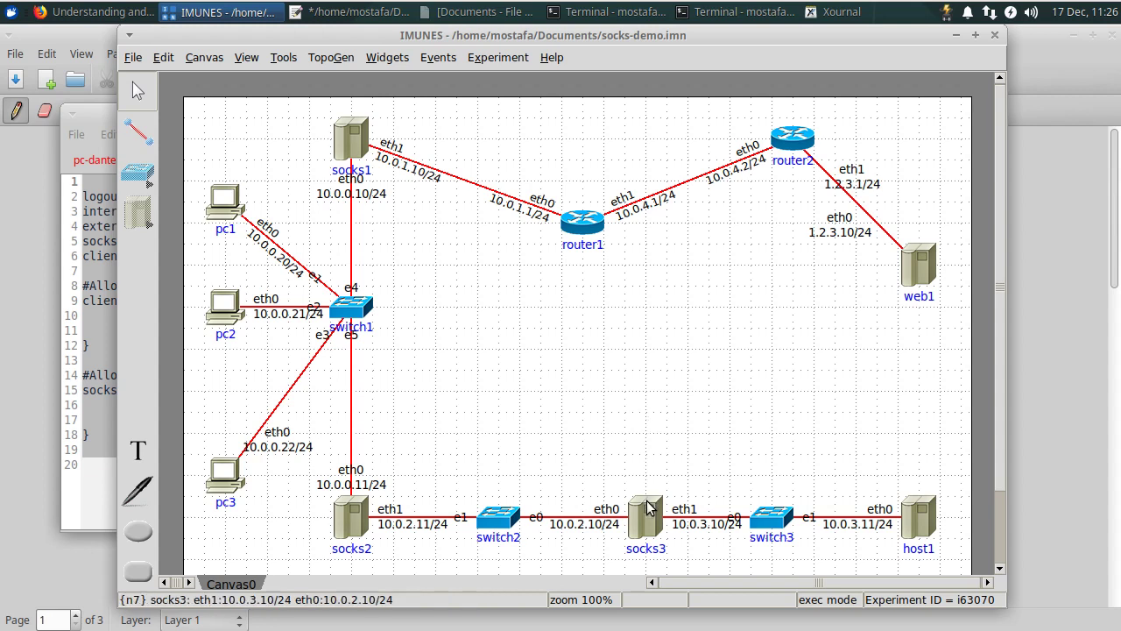
Display /etc/danted.conf in the socks1 console to review its Dante settings, then close the console
{"action": "left_click", "coordinate": [358, 139]}
{"action": "double_click", "coordinate": [357, 139]}
{"action": "type", "text": "cat "}
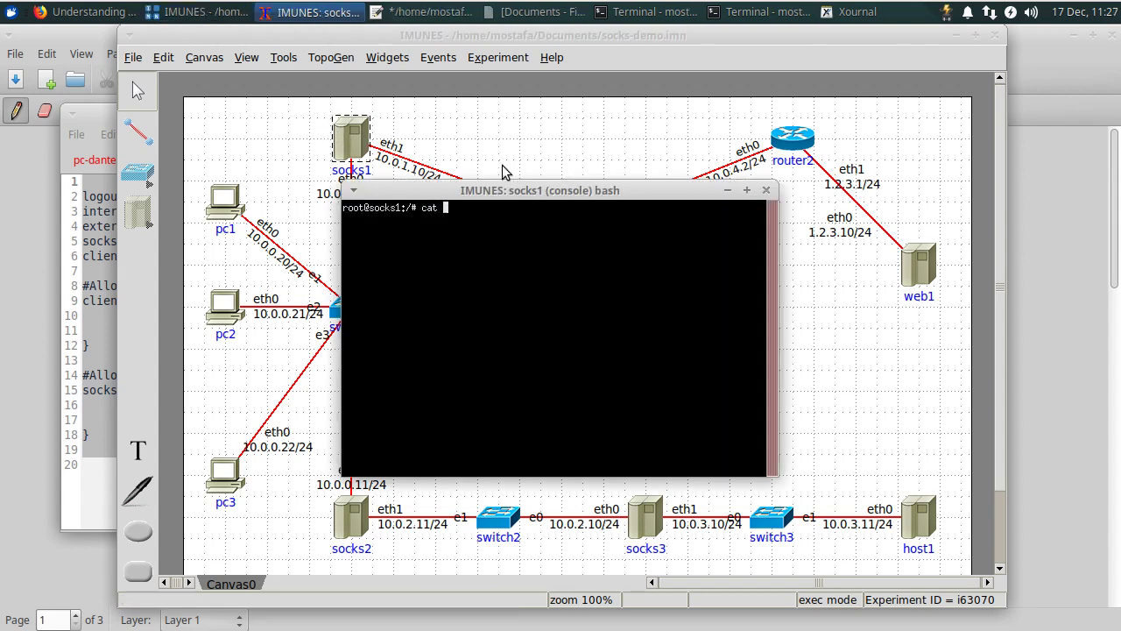
{"action": "type", "text": "/etc/danted.conf"}
{"action": "key", "text": "Return"}
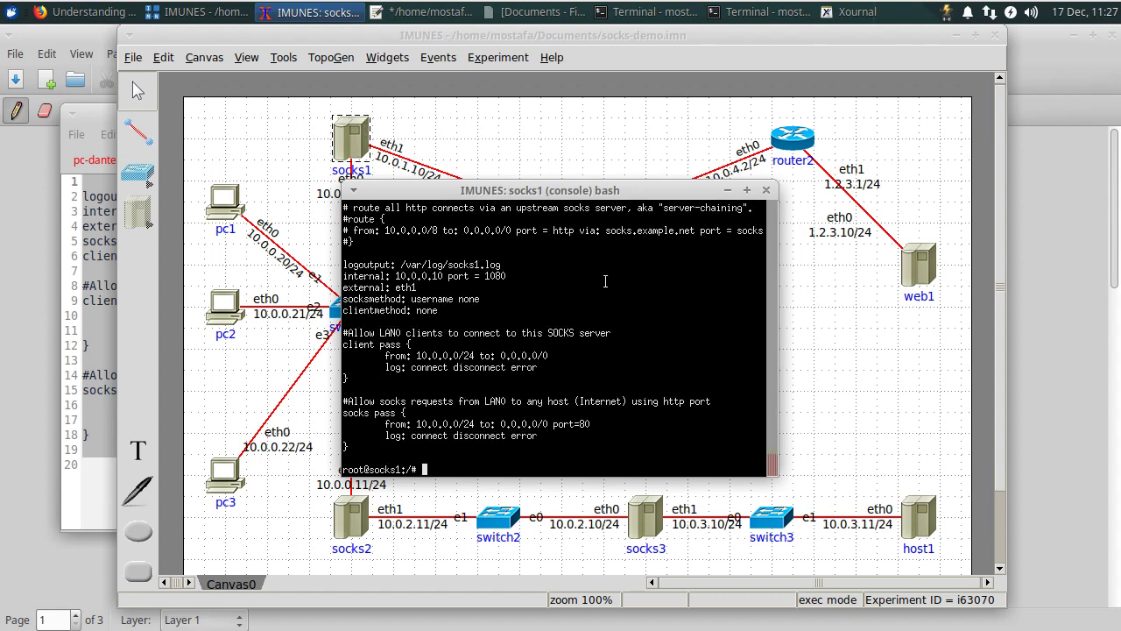
{"action": "left_click", "coordinate": [767, 191]}
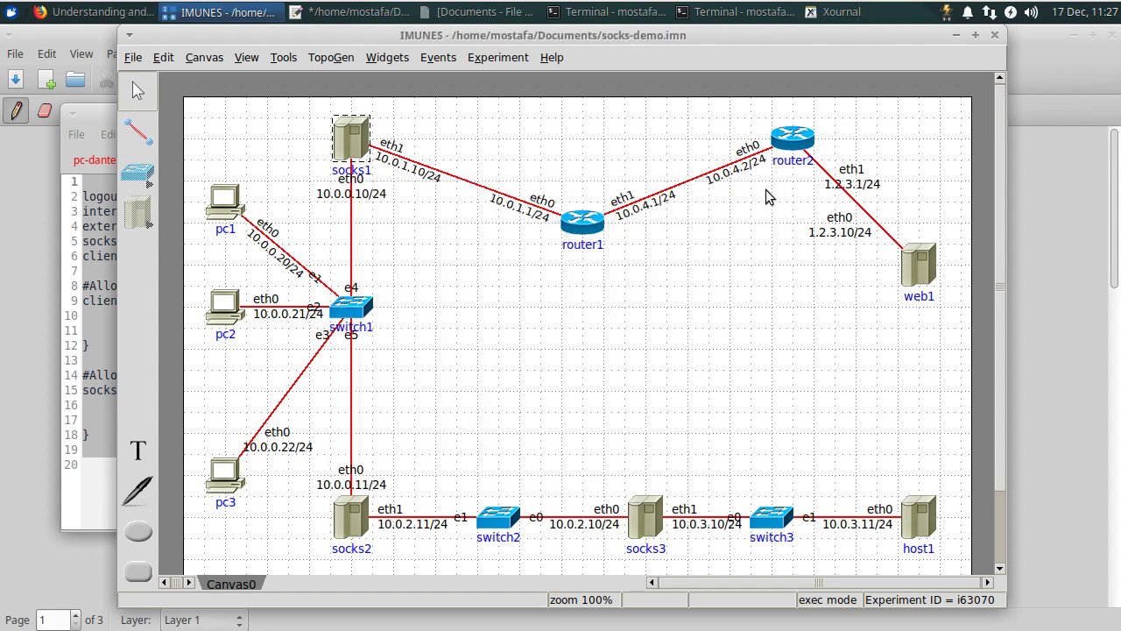
{"action": "left_click", "coordinate": [458, 246]}
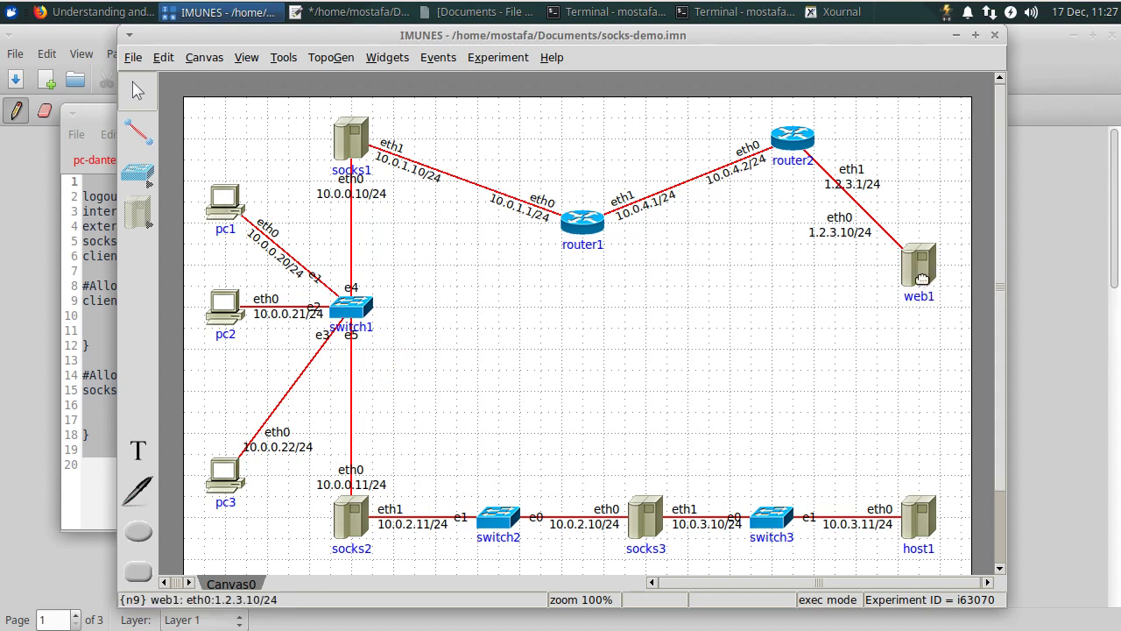
Start a netcat listener on port 80 in the web1 console with "nc -l -p 80"
{"action": "double_click", "coordinate": [917, 270]}
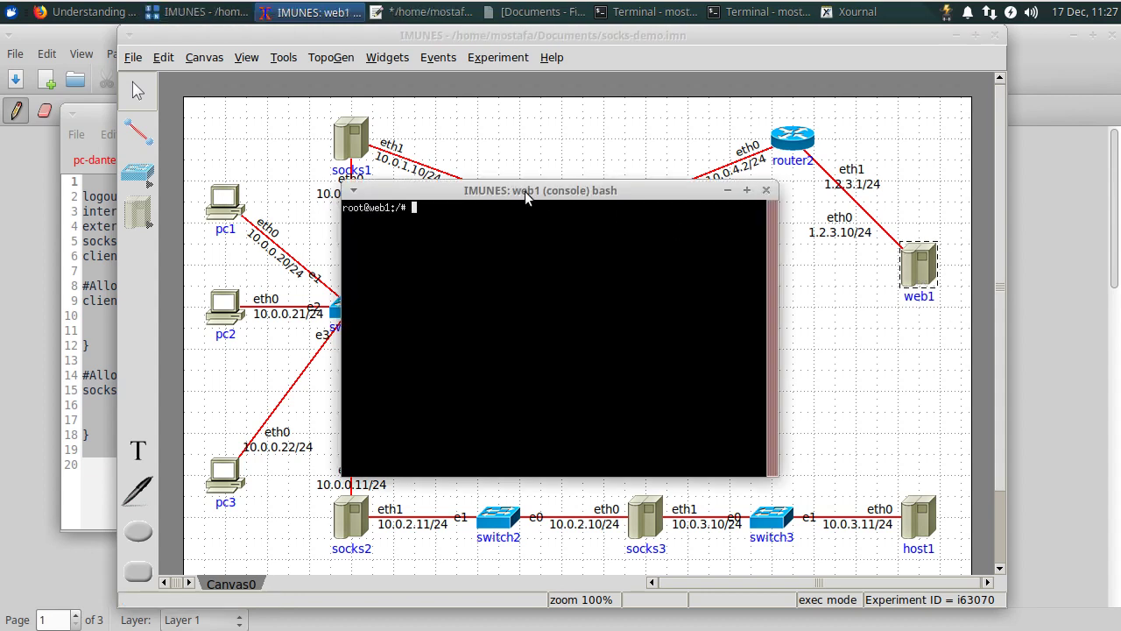
{"action": "left_click_drag", "start_coordinate": [525, 190], "coordinate": [783, 181]}
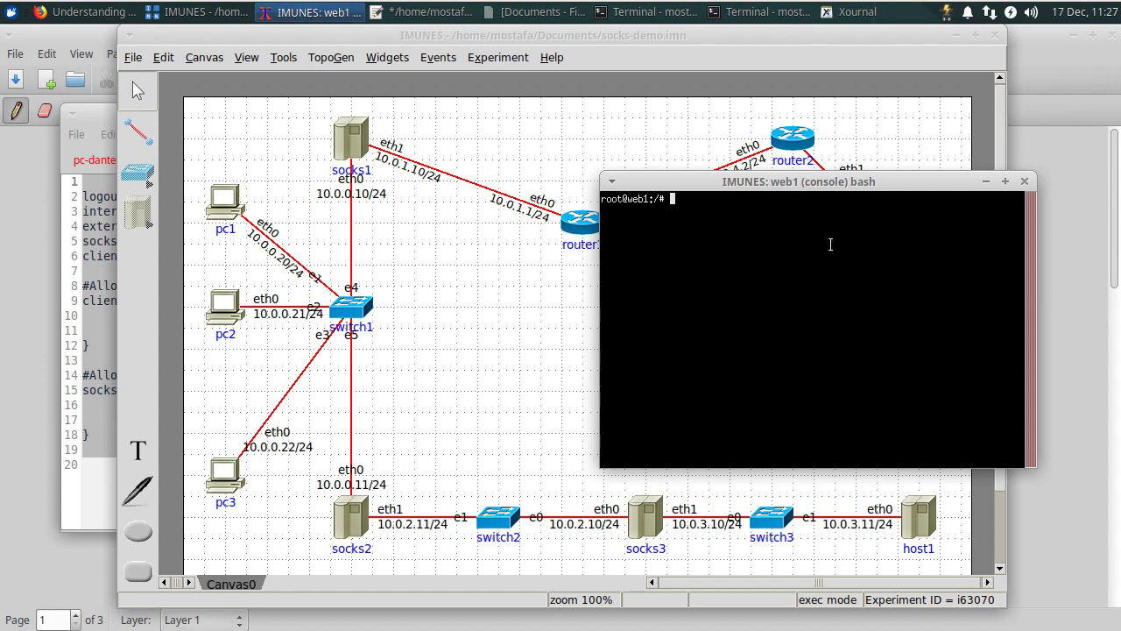
{"action": "left_click_drag", "start_coordinate": [773, 182], "coordinate": [802, 150]}
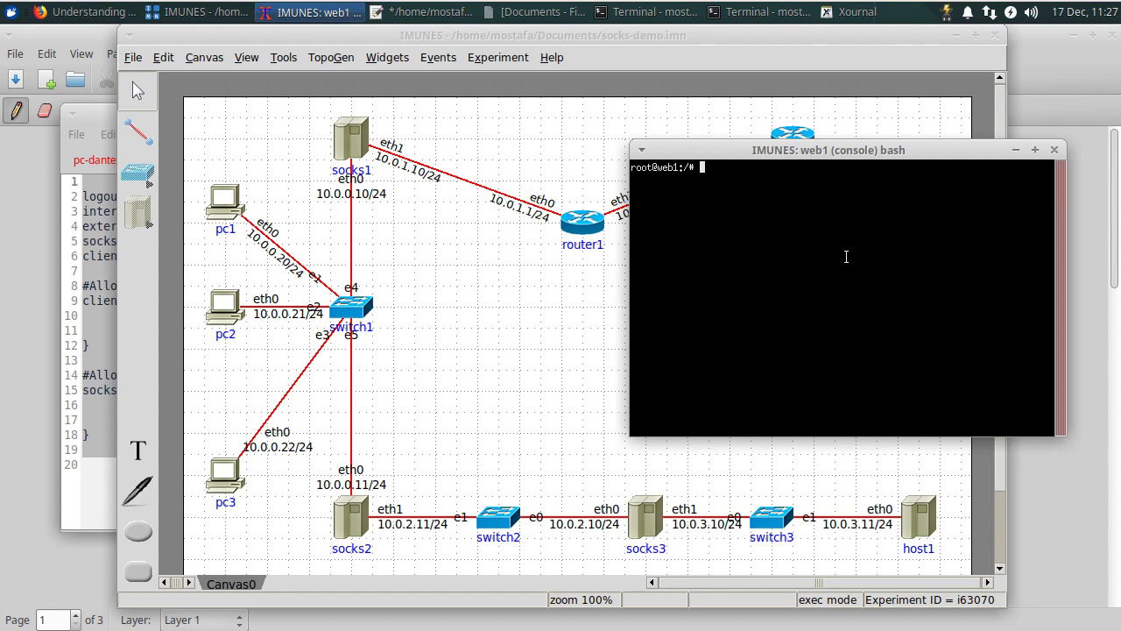
{"action": "type", "text": "nc -l -p 80"}
{"action": "key", "text": "Return"}
{"action": "left_click_drag", "start_coordinate": [805, 155], "coordinate": [859, 229]}
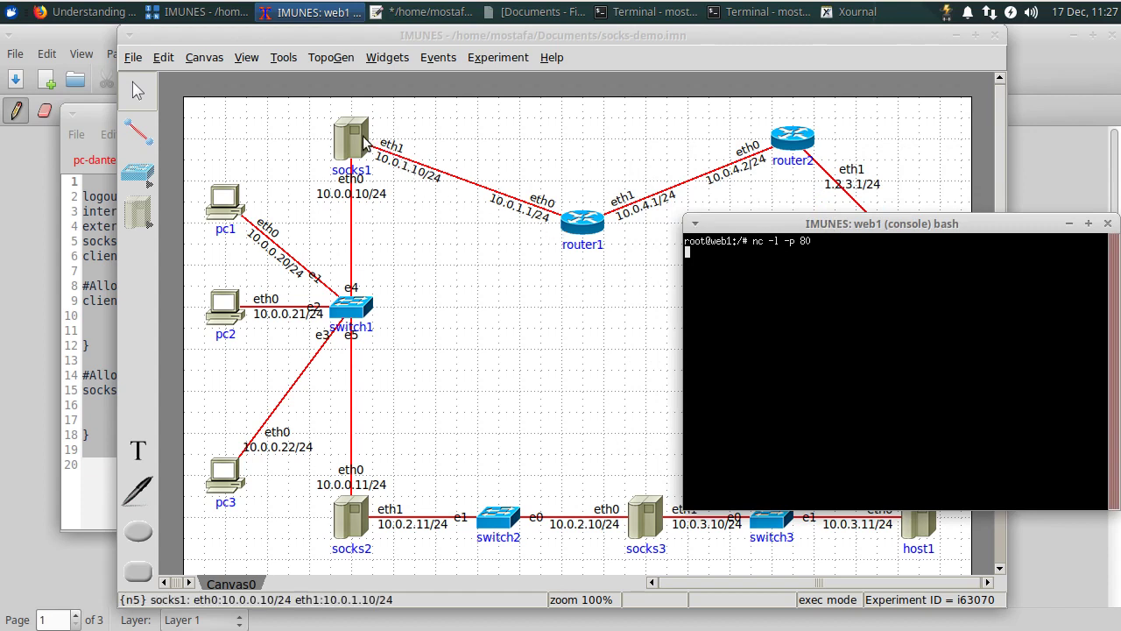
Follow the Dante log in a socks1 console with "tail -f /var/log/socks1.log"
{"action": "double_click", "coordinate": [351, 135]}
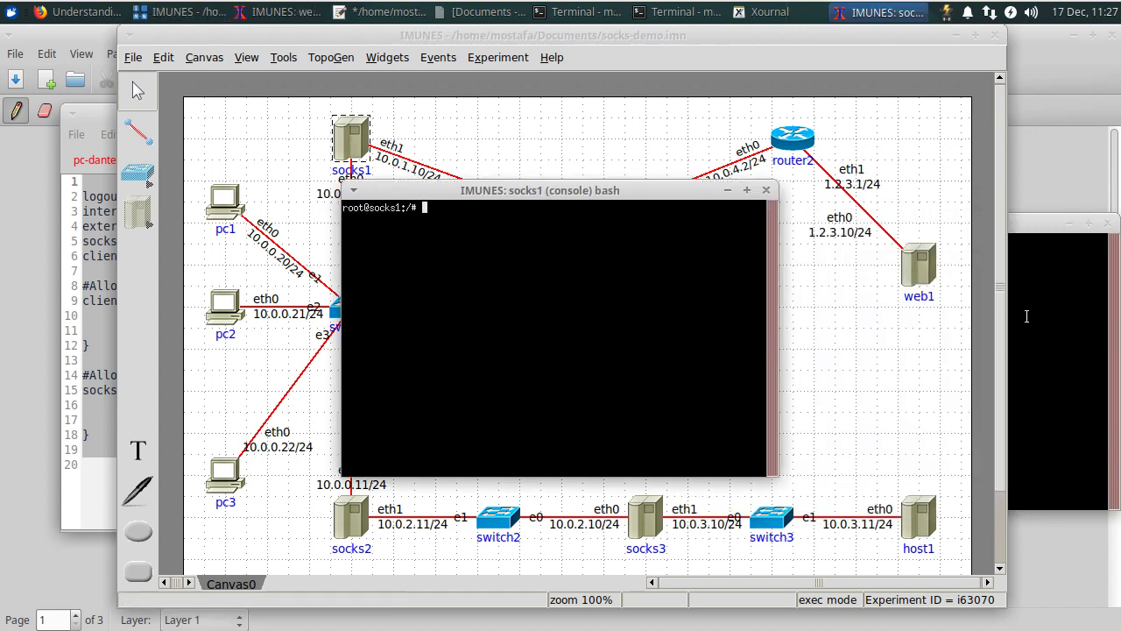
{"action": "left_click", "coordinate": [979, 303]}
{"action": "left_click", "coordinate": [486, 203]}
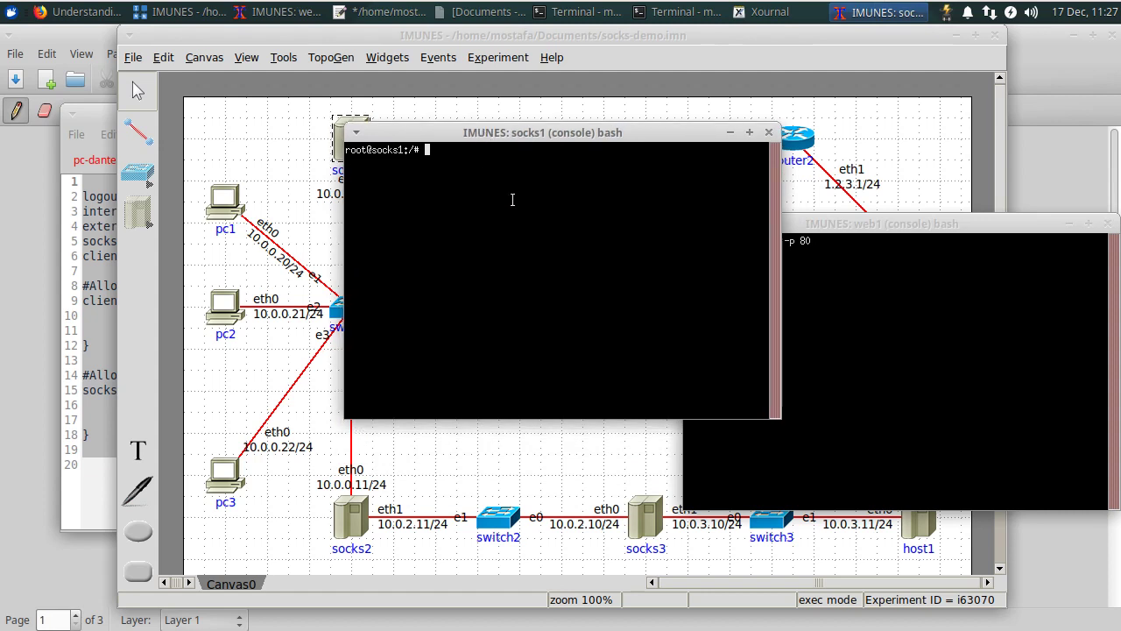
{"action": "type", "text": "tail -f /var/log/so"}
{"action": "key", "text": "Tab"}
{"action": "key", "text": "Return"}
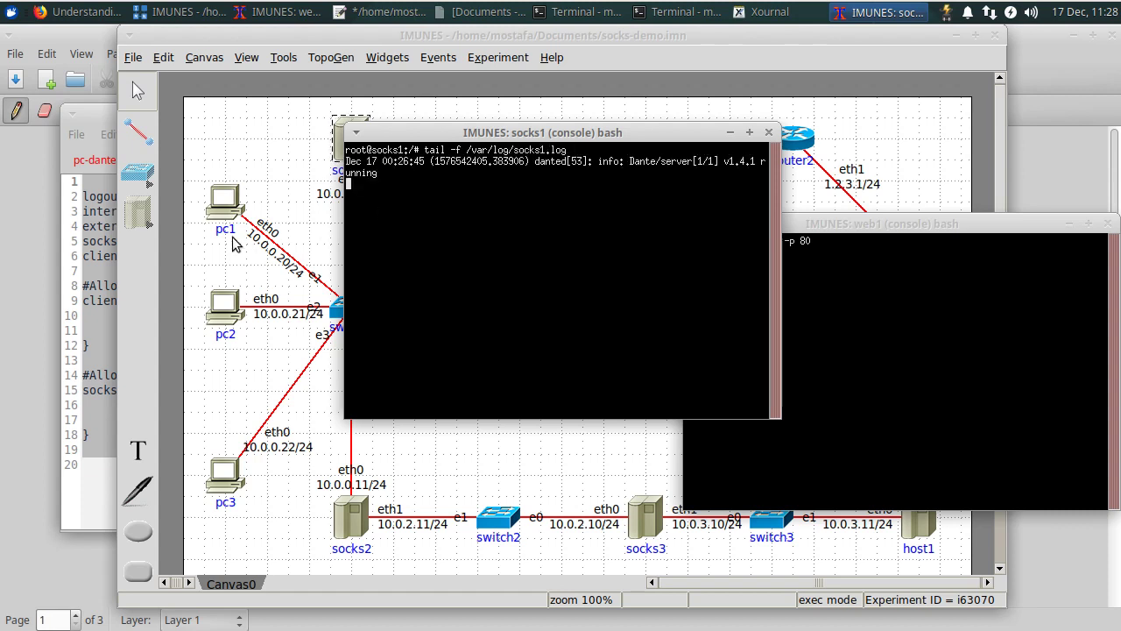
Open a console on pc1 and spread the pc1, socks1 and web1 consoles across the screen
{"action": "double_click", "coordinate": [224, 207]}
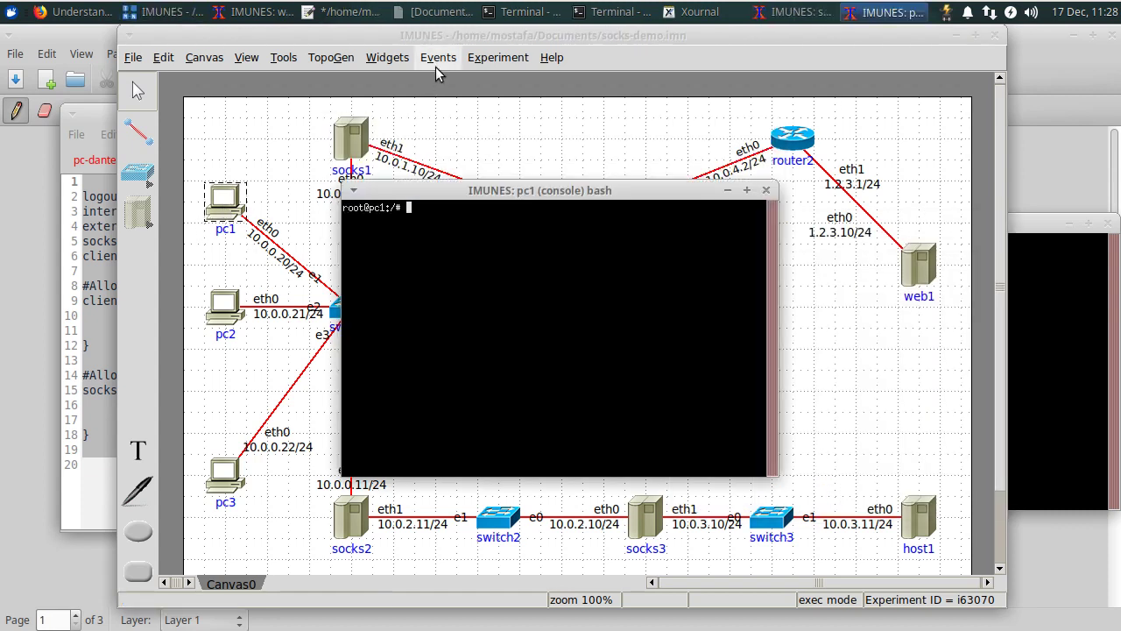
{"action": "left_click", "coordinate": [793, 11]}
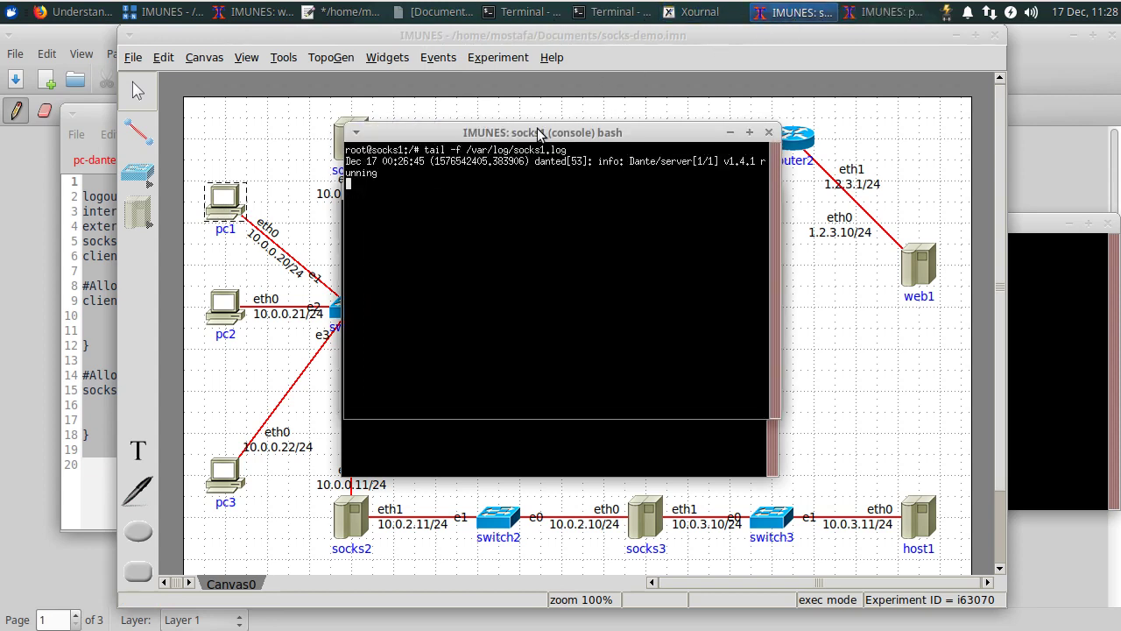
{"action": "left_click", "coordinate": [476, 471]}
{"action": "left_click", "coordinate": [1111, 332]}
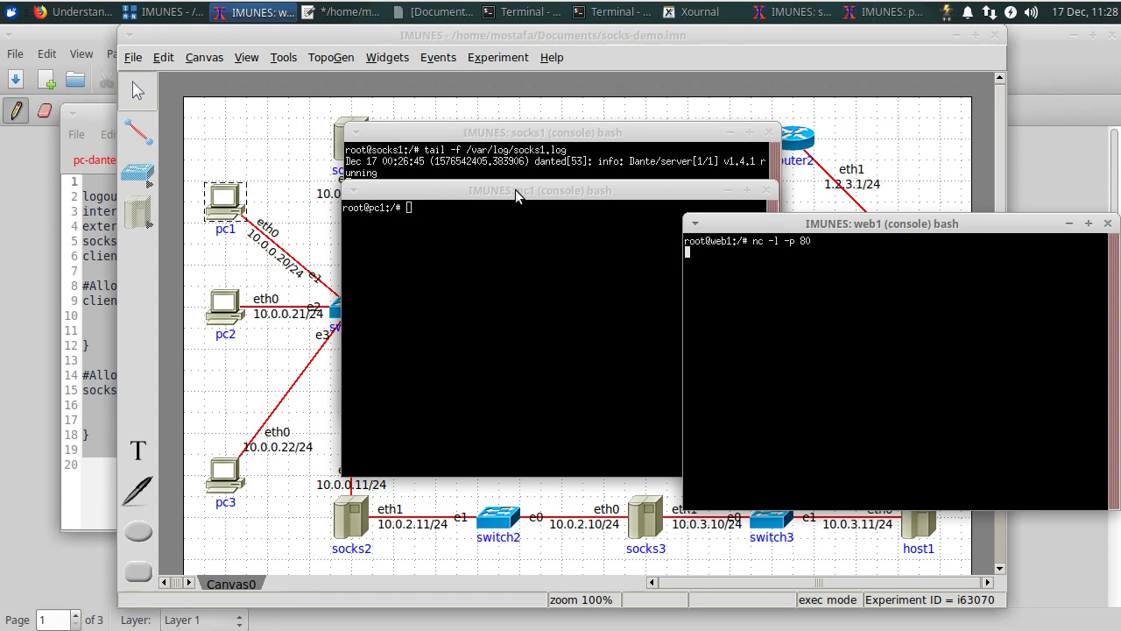
{"action": "left_click_drag", "start_coordinate": [515, 189], "coordinate": [184, 42]}
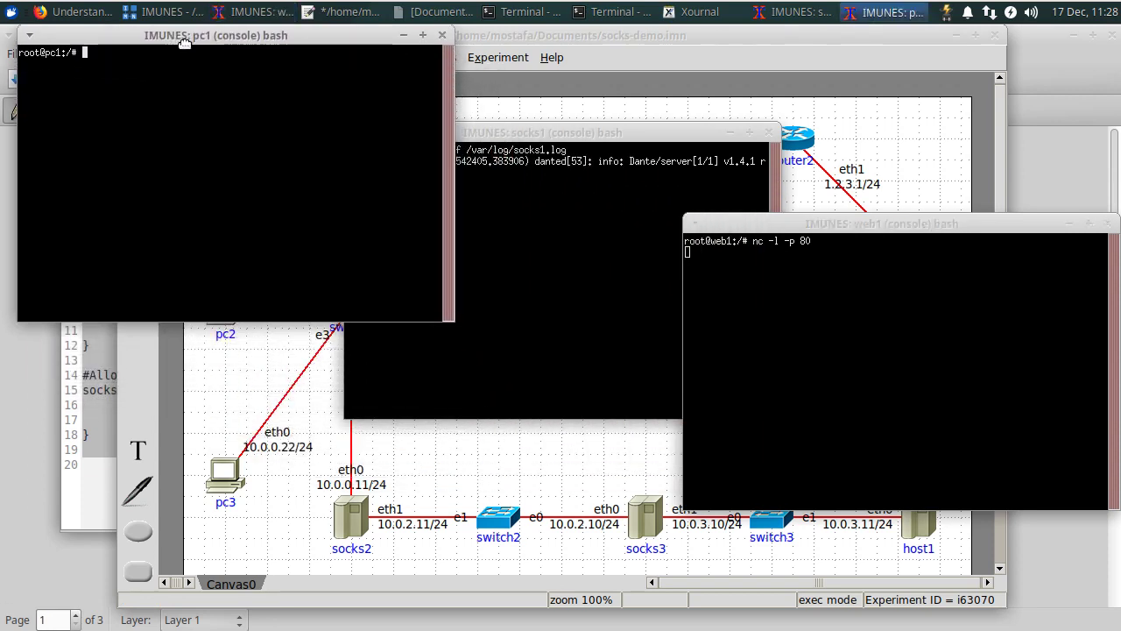
{"action": "left_click_drag", "start_coordinate": [574, 134], "coordinate": [574, 92]}
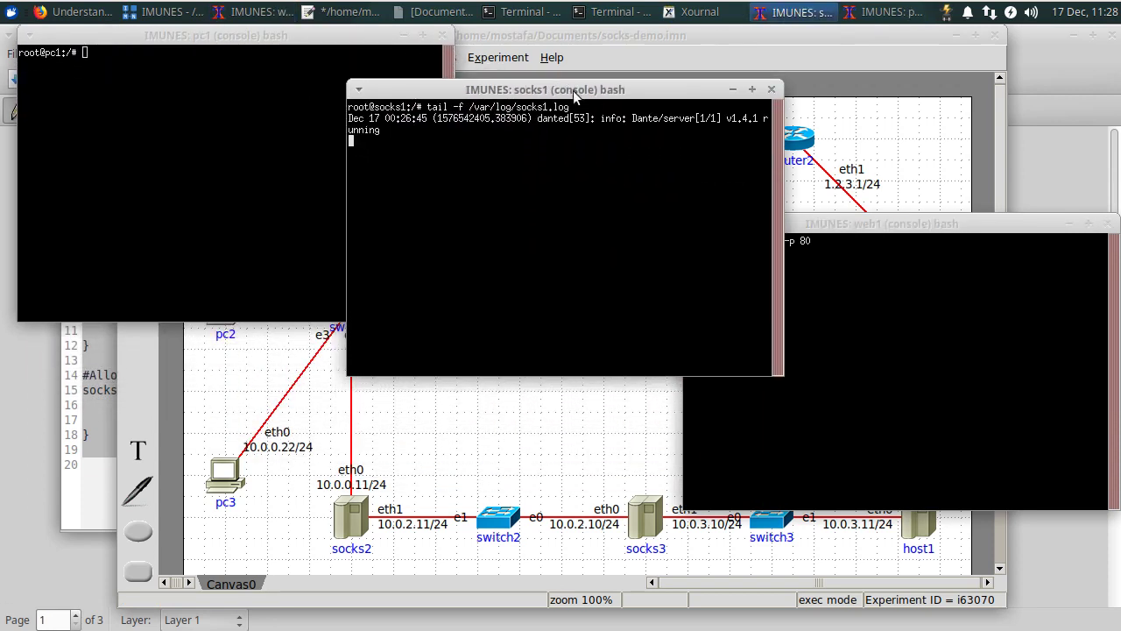
{"action": "left_click_drag", "start_coordinate": [900, 230], "coordinate": [898, 158]}
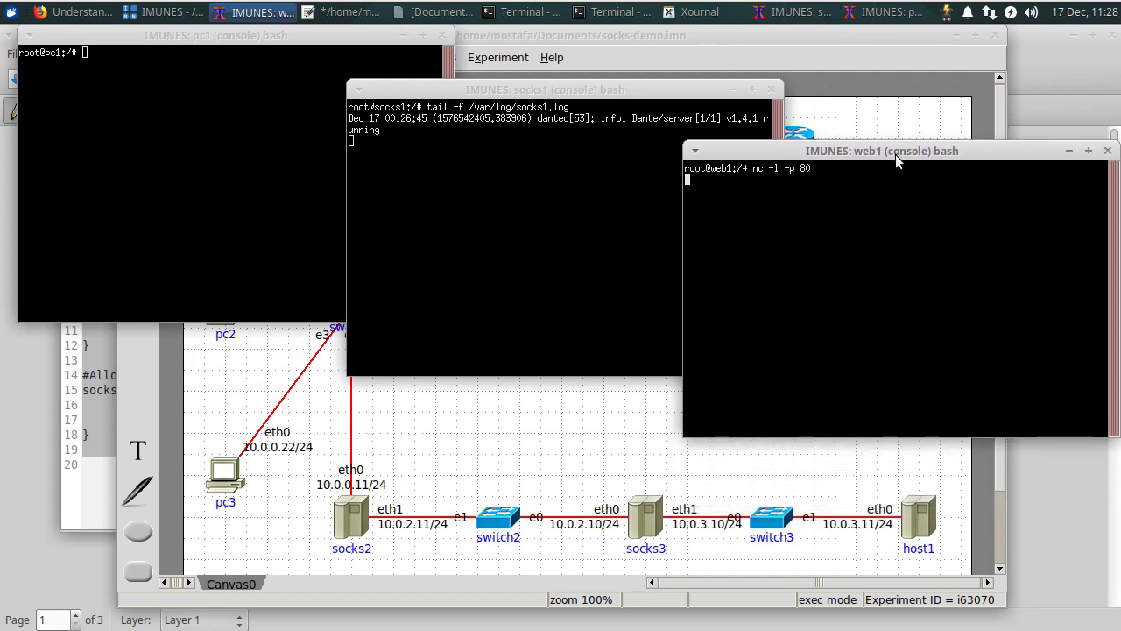
From pc1, try a direct connection with "nc 1.2.3.10 80" and list its routing table with "route"
{"action": "left_click", "coordinate": [114, 144]}
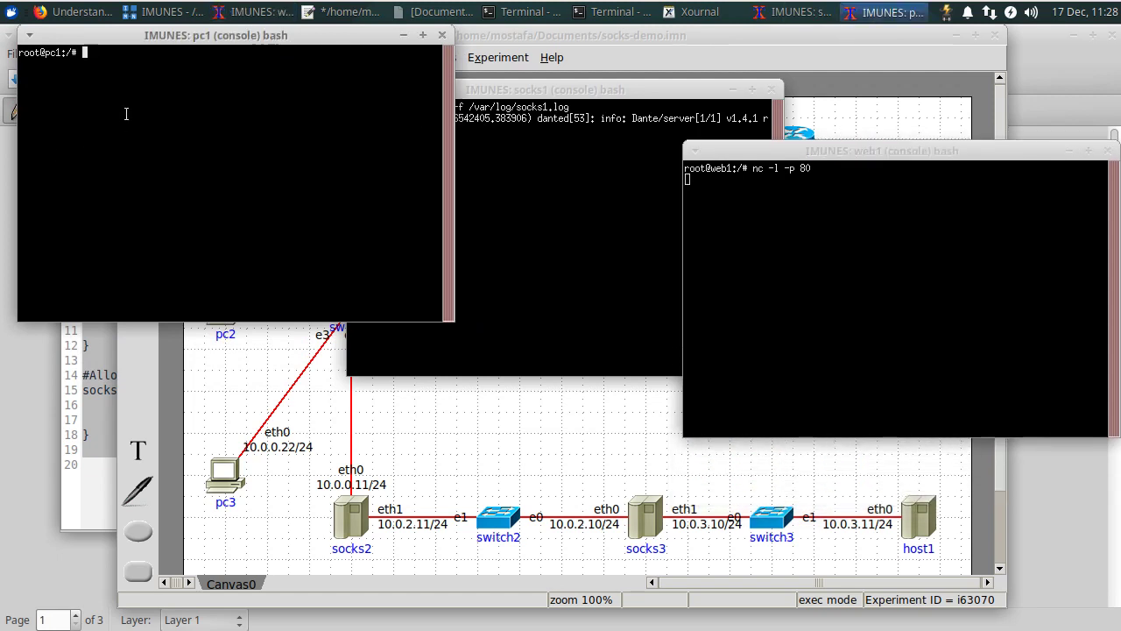
{"action": "type", "text": "nc 1.2.3.10 80"}
{"action": "key", "text": "Return"}
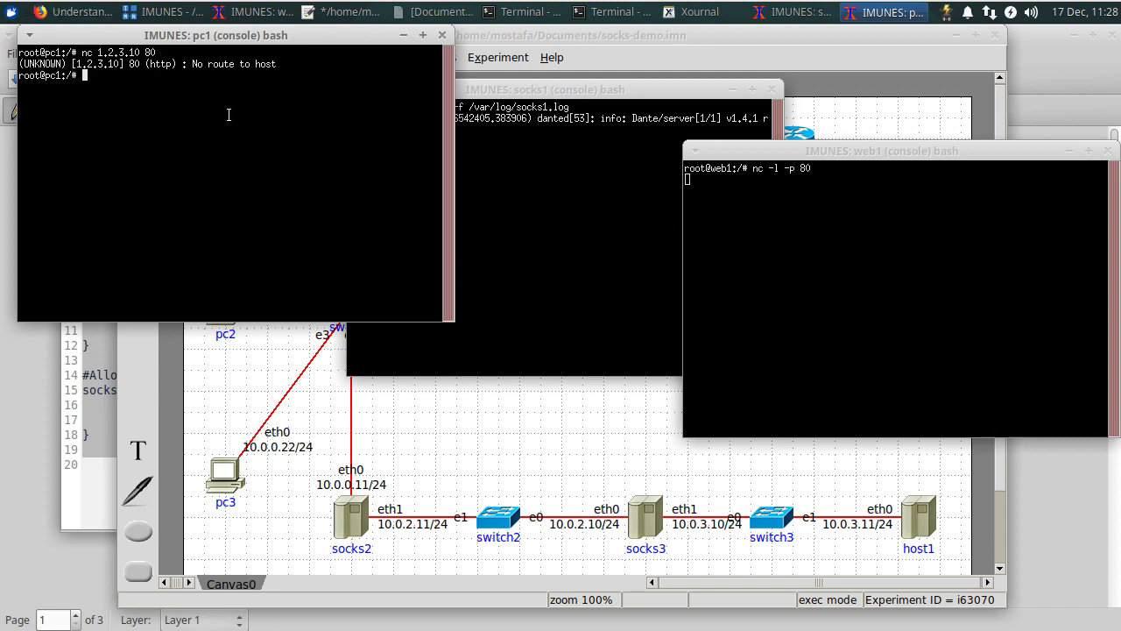
{"action": "type", "text": "route"}
{"action": "key", "text": "Return"}
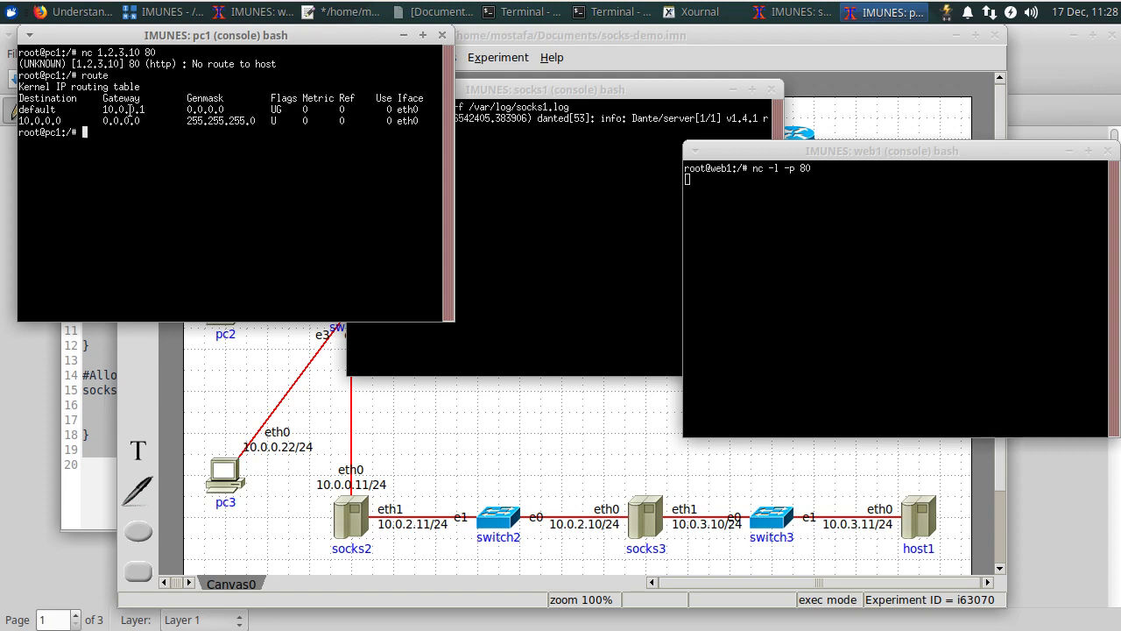
Rearrange the pc1, socks1 and web1 consoles so the output of all three can be read together
{"action": "left_click_drag", "start_coordinate": [249, 35], "coordinate": [278, 242]}
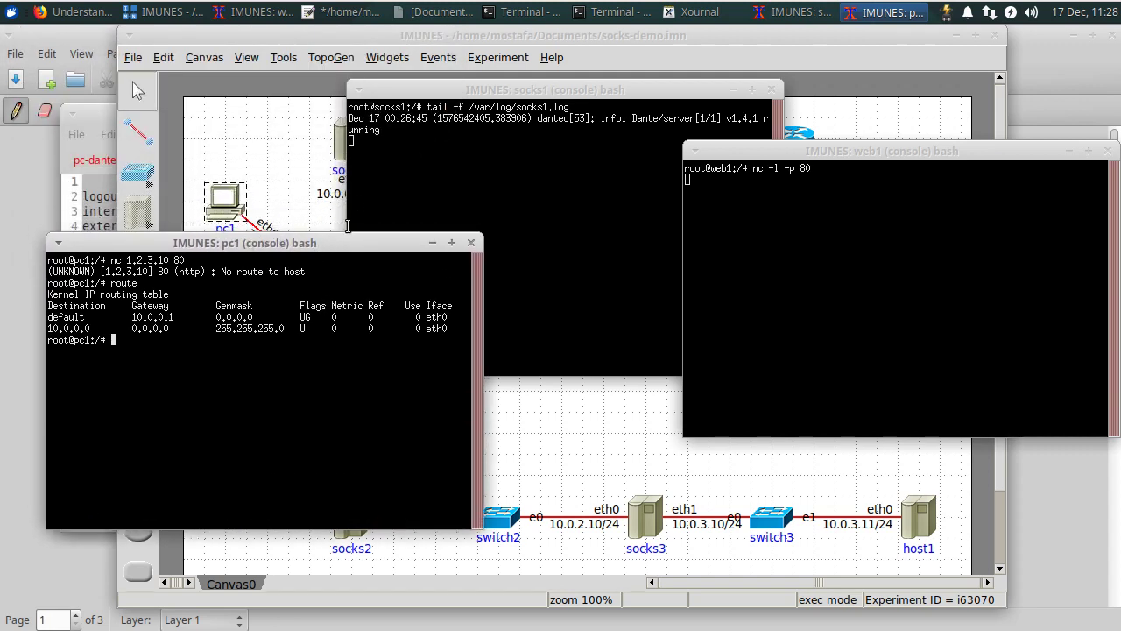
{"action": "left_click_drag", "start_coordinate": [458, 90], "coordinate": [488, 91]}
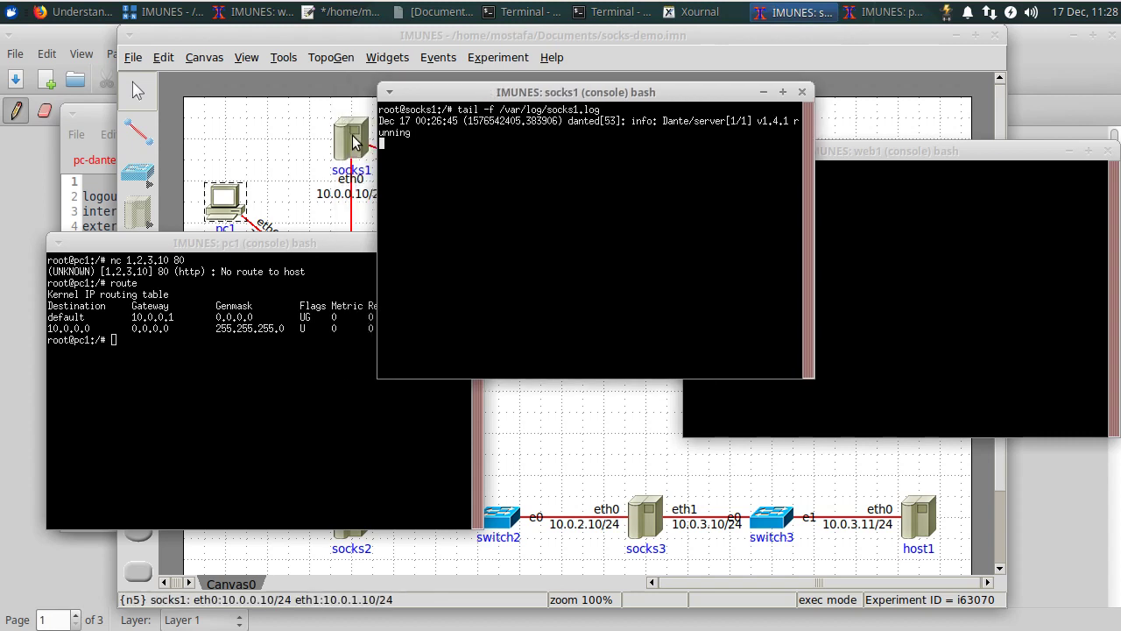
{"action": "left_click_drag", "start_coordinate": [261, 237], "coordinate": [293, 123]}
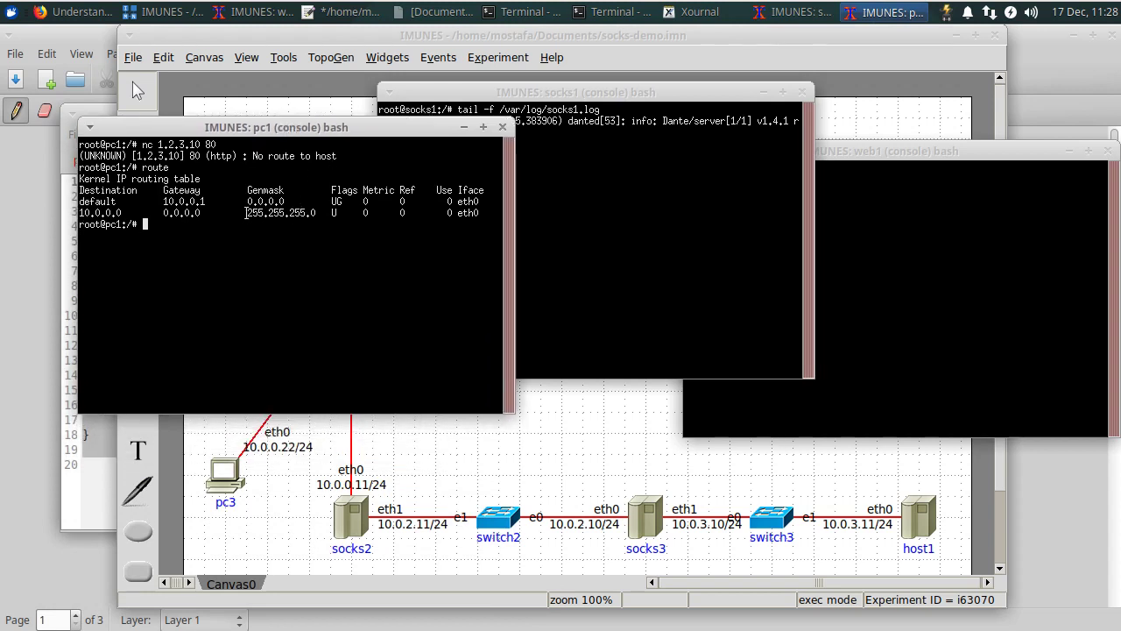
{"action": "left_click", "coordinate": [636, 188]}
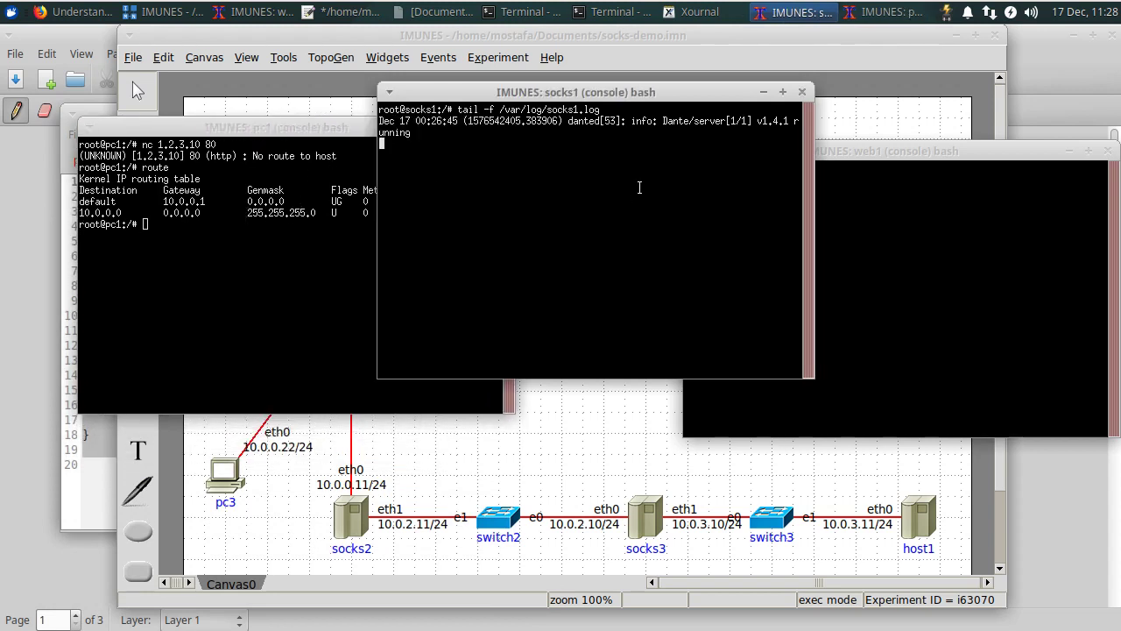
{"action": "left_click_drag", "start_coordinate": [584, 98], "coordinate": [548, 156]}
{"action": "left_click_drag", "start_coordinate": [951, 162], "coordinate": [920, 178]}
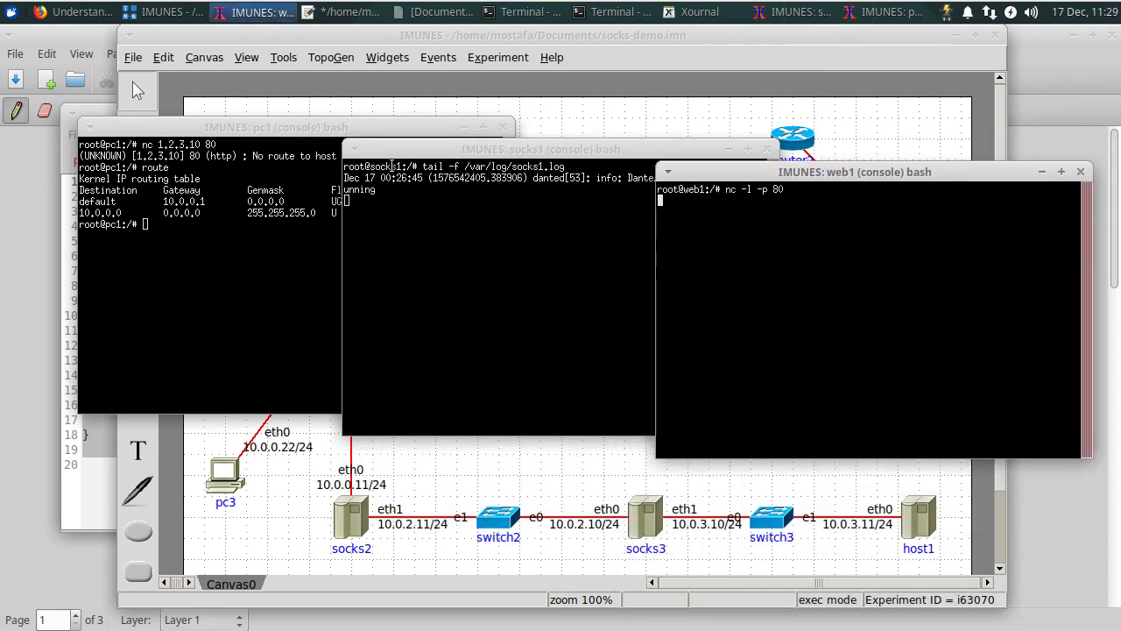
{"action": "left_click", "coordinate": [276, 155]}
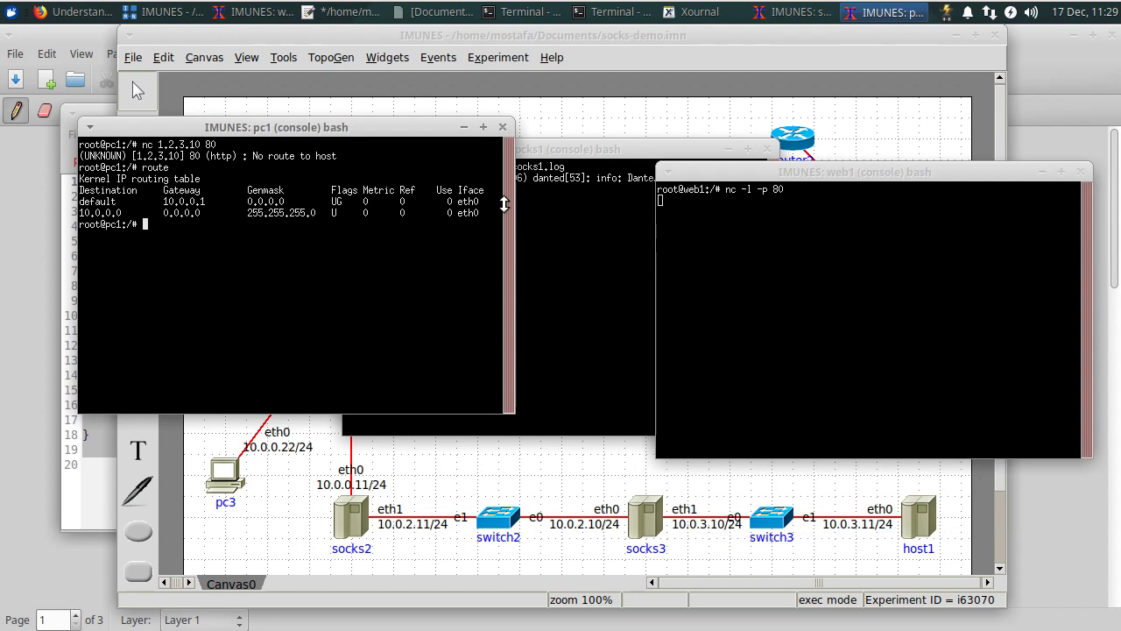
{"action": "left_click", "coordinate": [582, 151]}
{"action": "left_click_drag", "start_coordinate": [248, 127], "coordinate": [184, 61]}
{"action": "left_click", "coordinate": [681, 173]}
{"action": "left_click", "coordinate": [855, 179]}
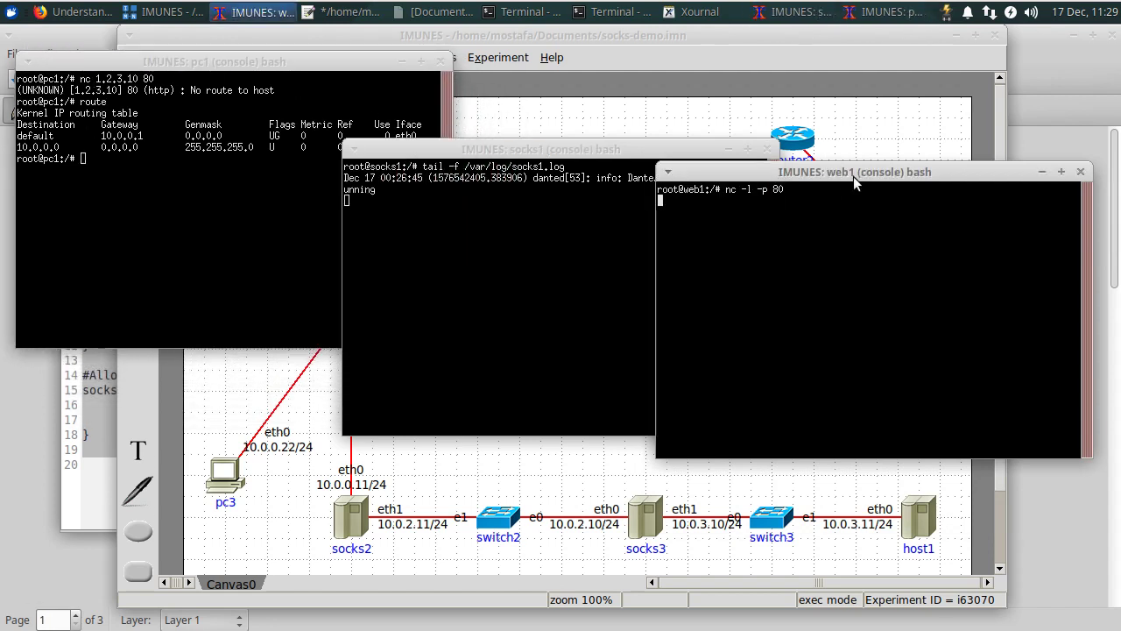
{"action": "left_click_drag", "start_coordinate": [857, 182], "coordinate": [869, 115]}
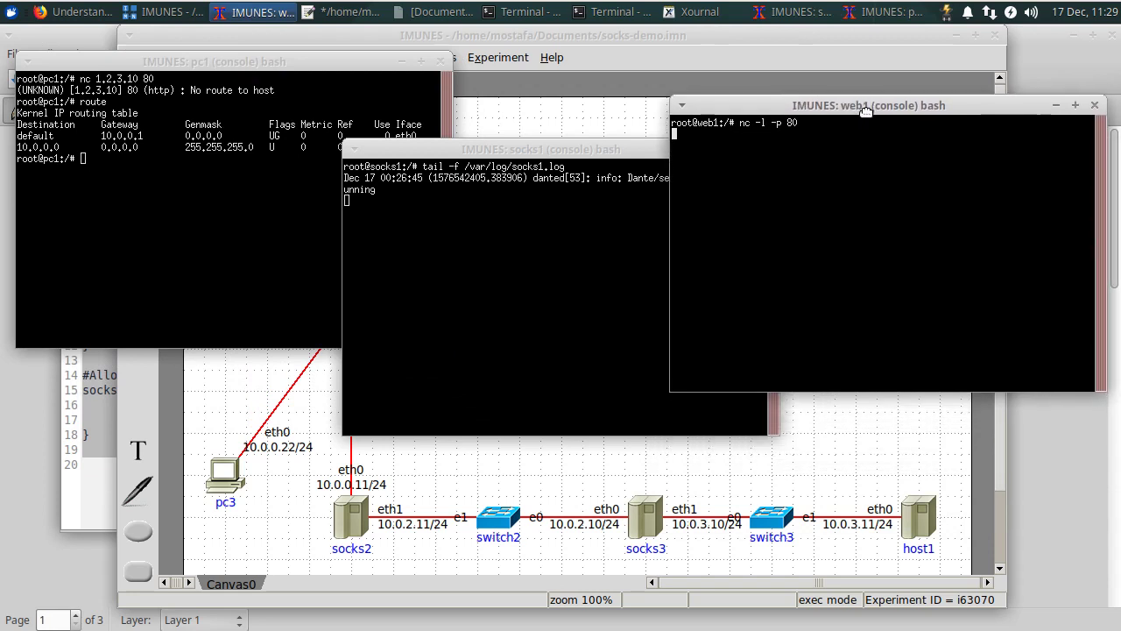
{"action": "left_click", "coordinate": [385, 223]}
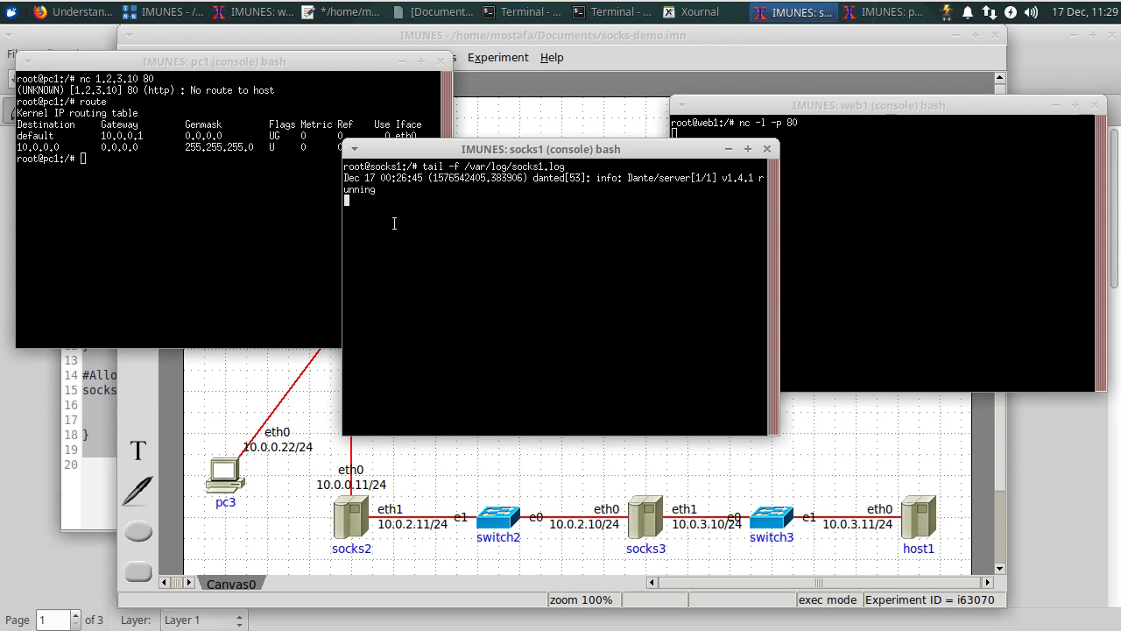
{"action": "left_click", "coordinate": [114, 172]}
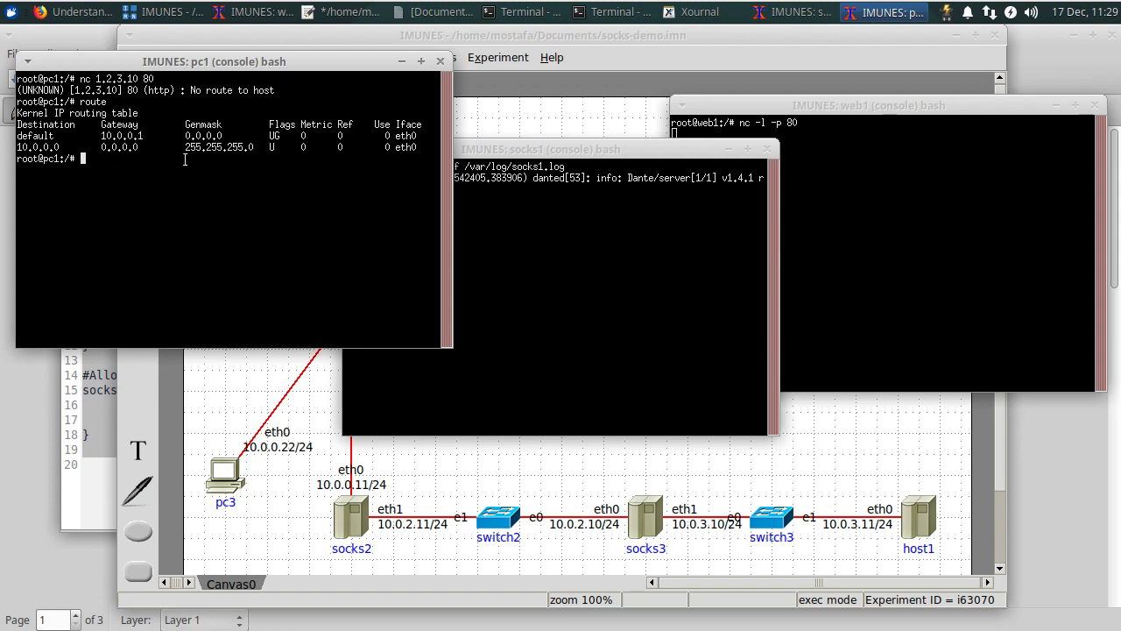
{"action": "left_click", "coordinate": [558, 151]}
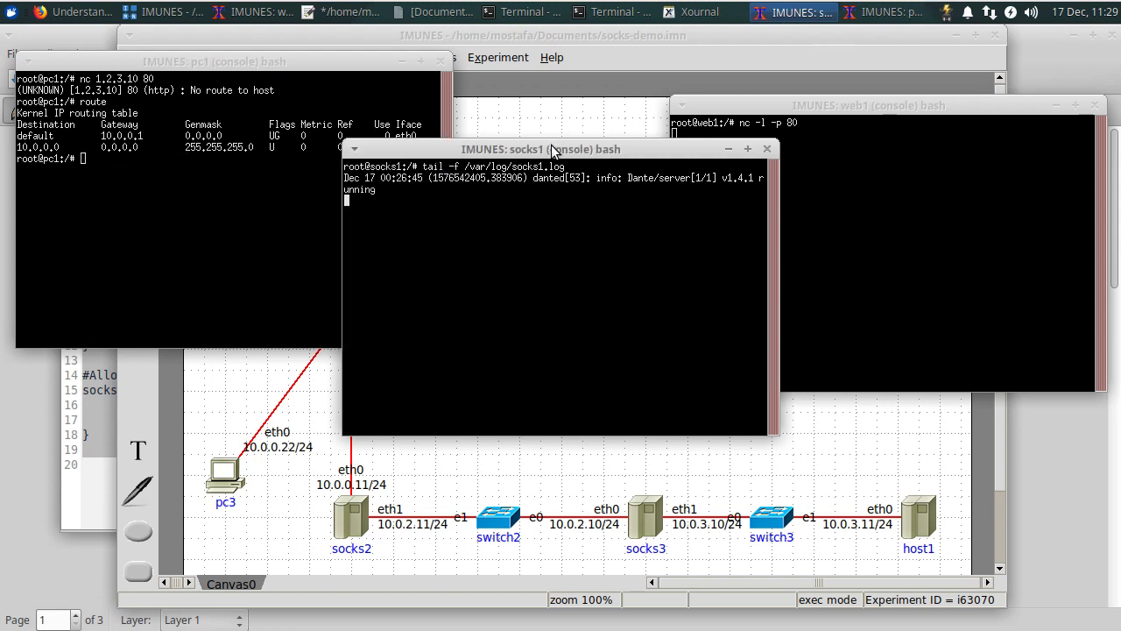
Connect from pc1 to web1 through the SOCKS proxy with "socksify nc 1.2.3.10 80"
{"action": "left_click", "coordinate": [188, 145]}
{"action": "type", "text": "socksi"}
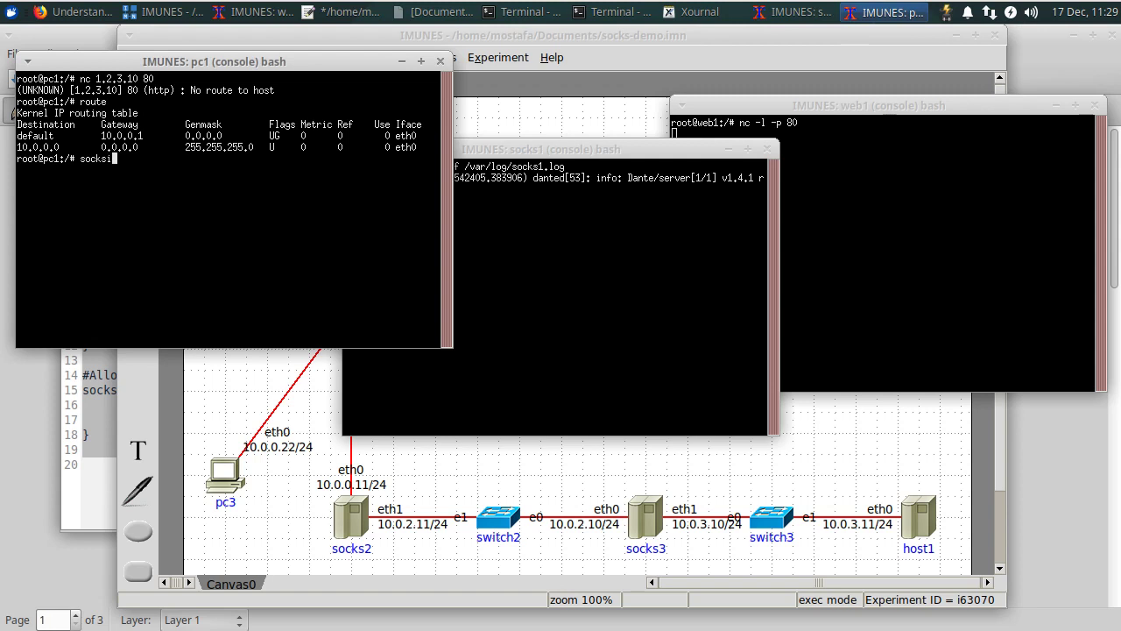
{"action": "key", "text": "Tab"}
{"action": "type", "text": "nc 1.2.3.10 80"}
{"action": "key", "text": "Return"}
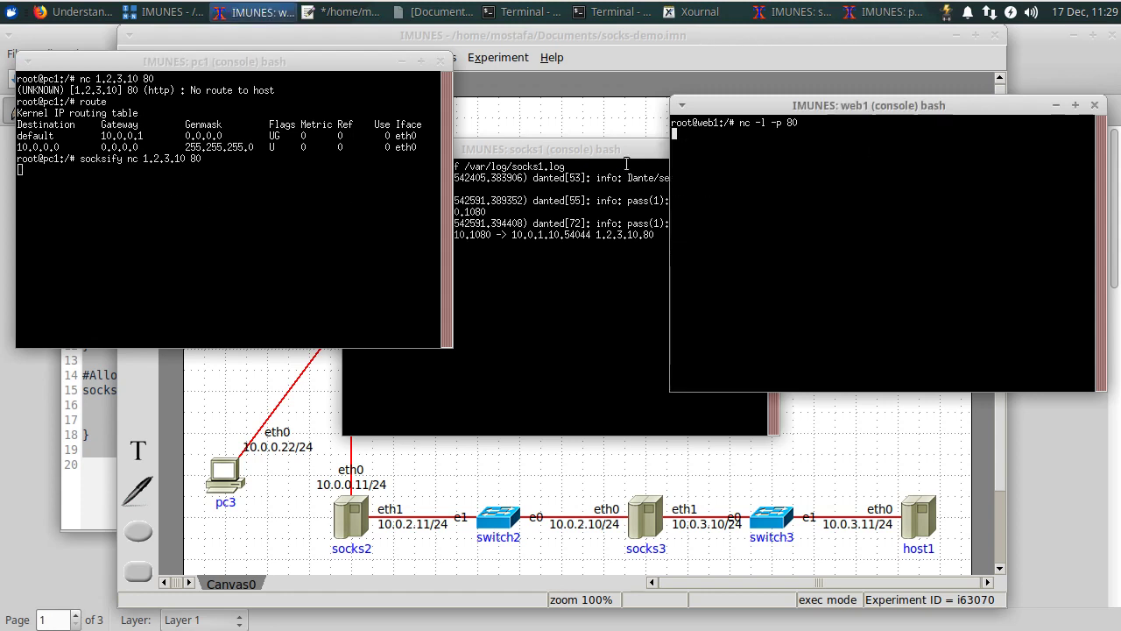
Move the socks1 console clear of the others to read the proxied connection's log entries, and return to the pc1 console
{"action": "left_click", "coordinate": [590, 159]}
{"action": "left_click_drag", "start_coordinate": [585, 155], "coordinate": [563, 283]}
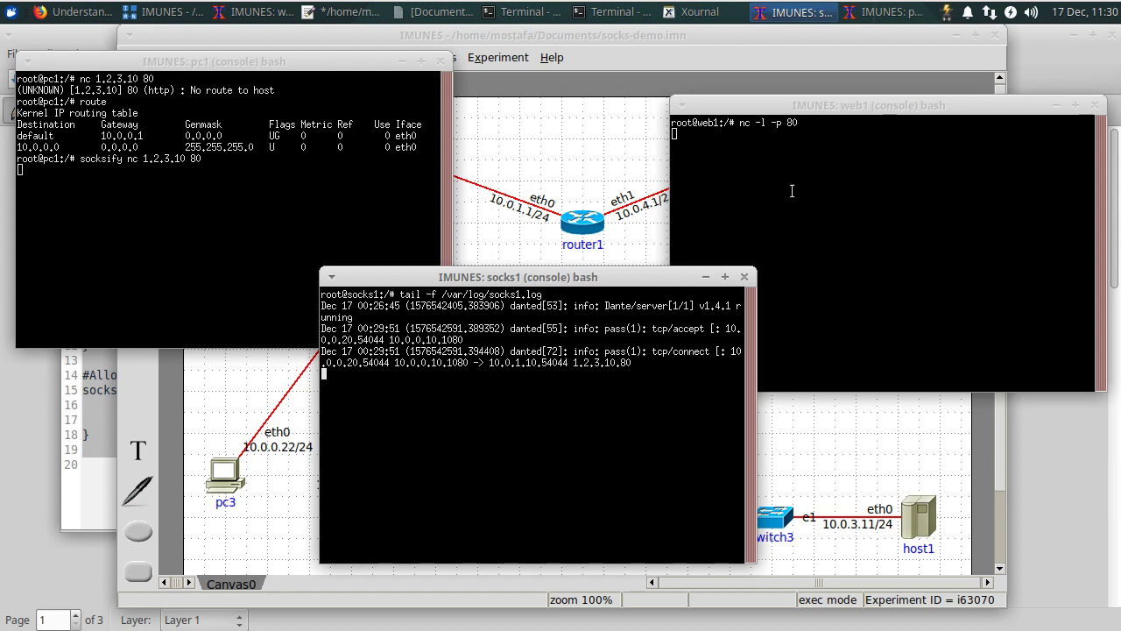
{"action": "left_click", "coordinate": [186, 215]}
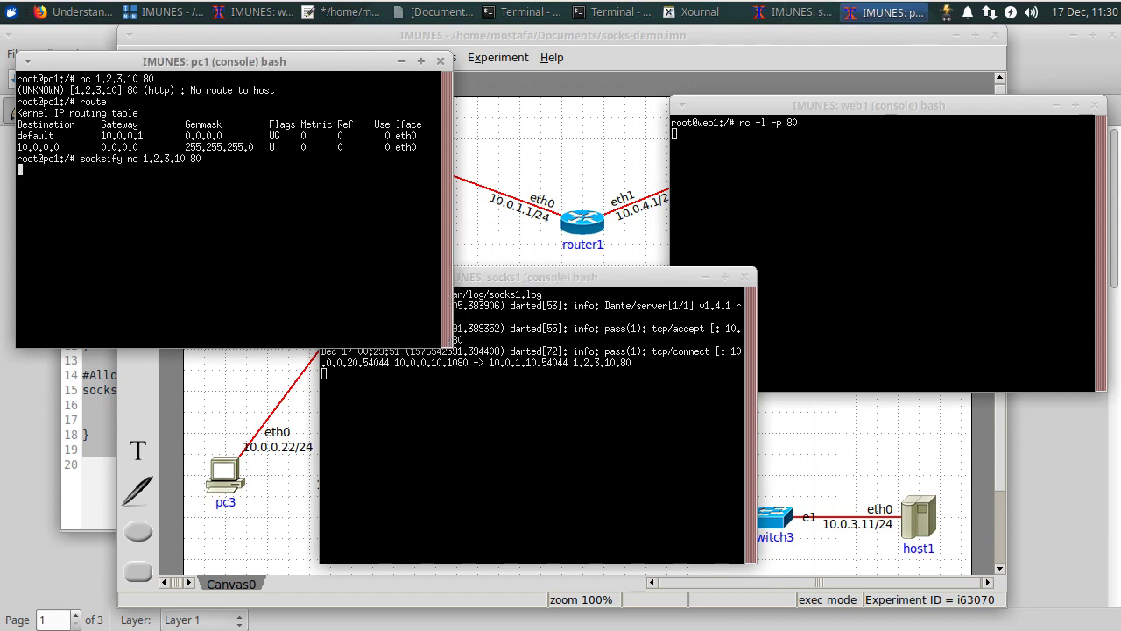
Send "Hi" from pc1 over the proxied connection and check the web1 and socks1 consoles
{"action": "type", "text": "Hi"}
{"action": "key", "text": "Return"}
{"action": "left_click", "coordinate": [803, 62]}
{"action": "left_click", "coordinate": [1030, 217]}
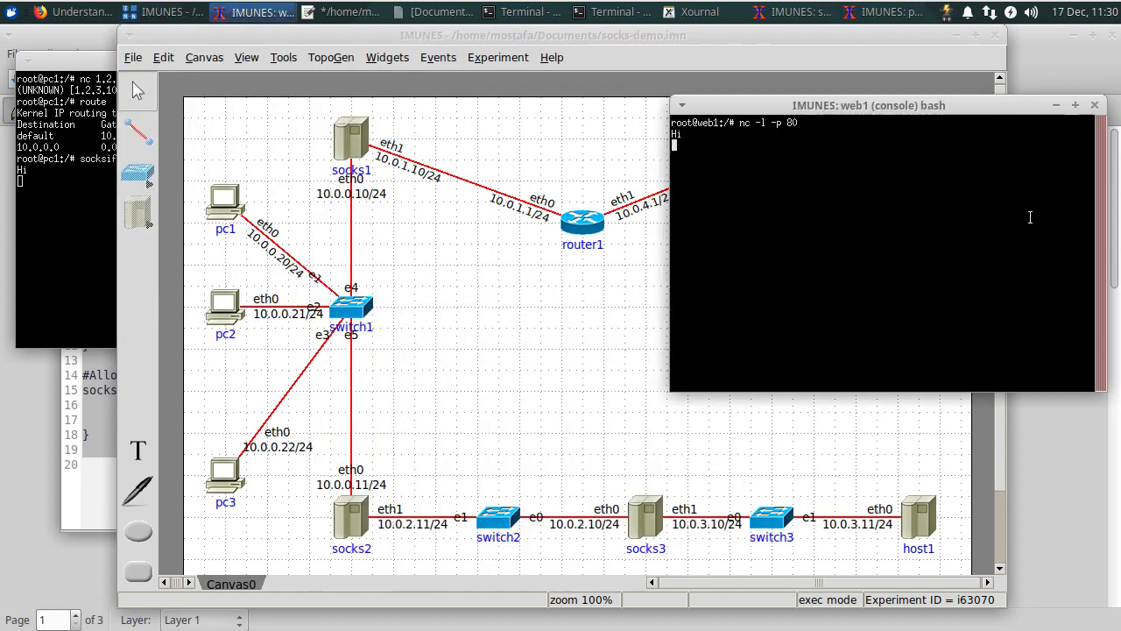
{"action": "left_click", "coordinate": [801, 16]}
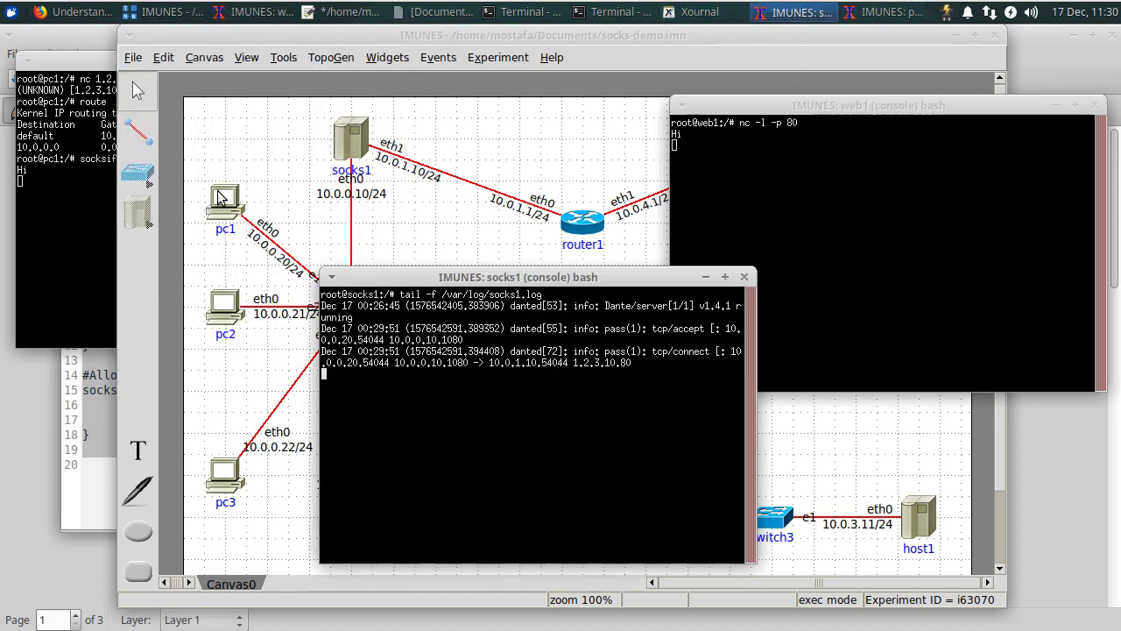
{"action": "left_click", "coordinate": [91, 216]}
Reply "Hello" from web1 over the open netcat connection and check its arrival on pc1
{"action": "left_click", "coordinate": [825, 192]}
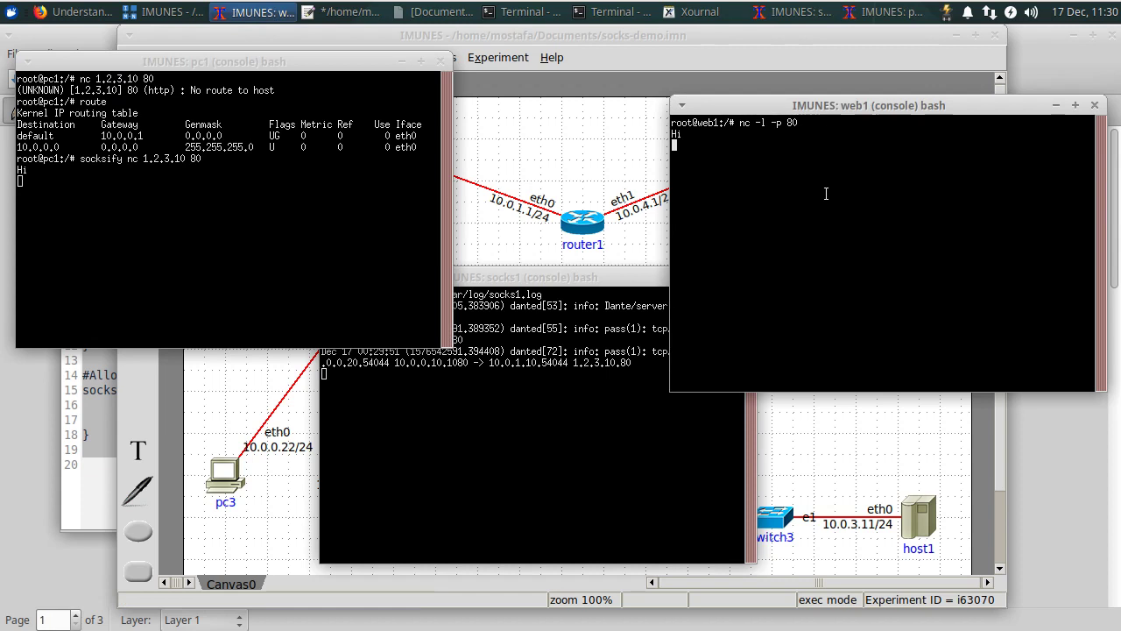
{"action": "type", "text": "Hello"}
{"action": "key", "text": "Return"}
{"action": "left_click", "coordinate": [270, 198]}
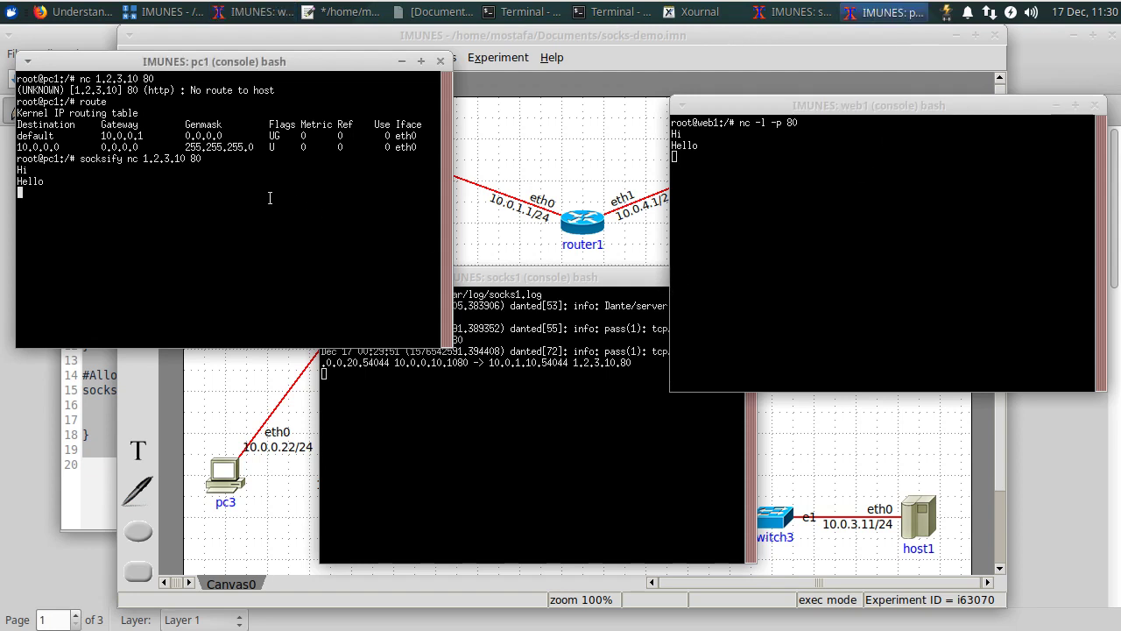
{"action": "left_click", "coordinate": [809, 215]}
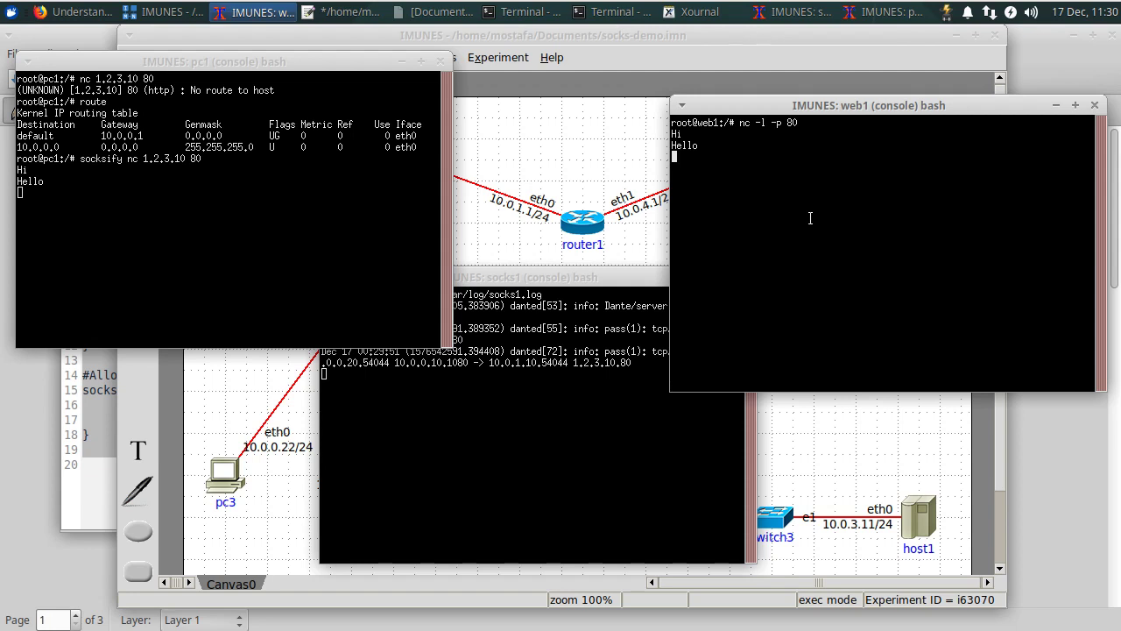
Terminate the proxied netcat session on pc1 and read the closing entries in the socks1 log
{"action": "left_click", "coordinate": [137, 187]}
{"action": "key", "text": "ctrl+c"}
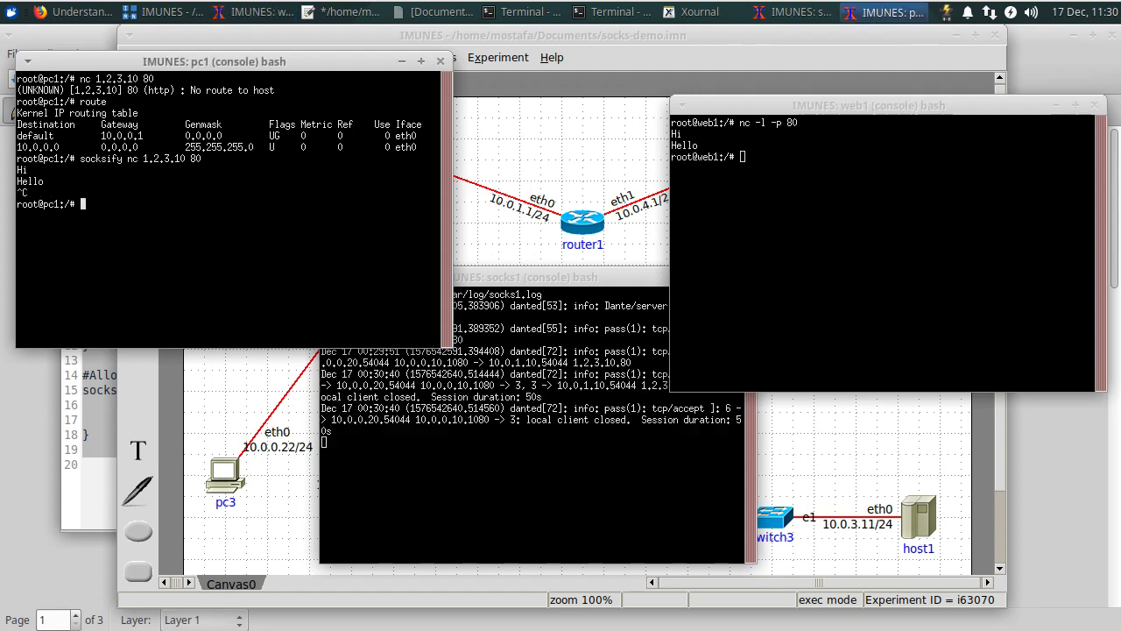
{"action": "left_click", "coordinate": [583, 487]}
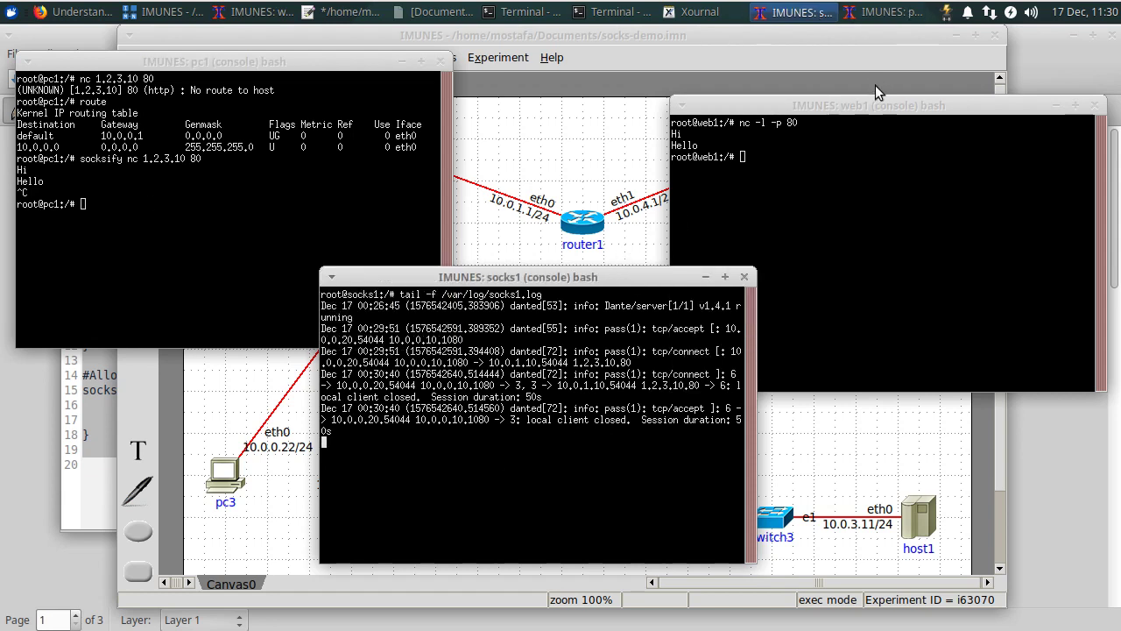
Start a web server on web1 with "python3 -m http.server 80"
{"action": "left_click", "coordinate": [825, 161]}
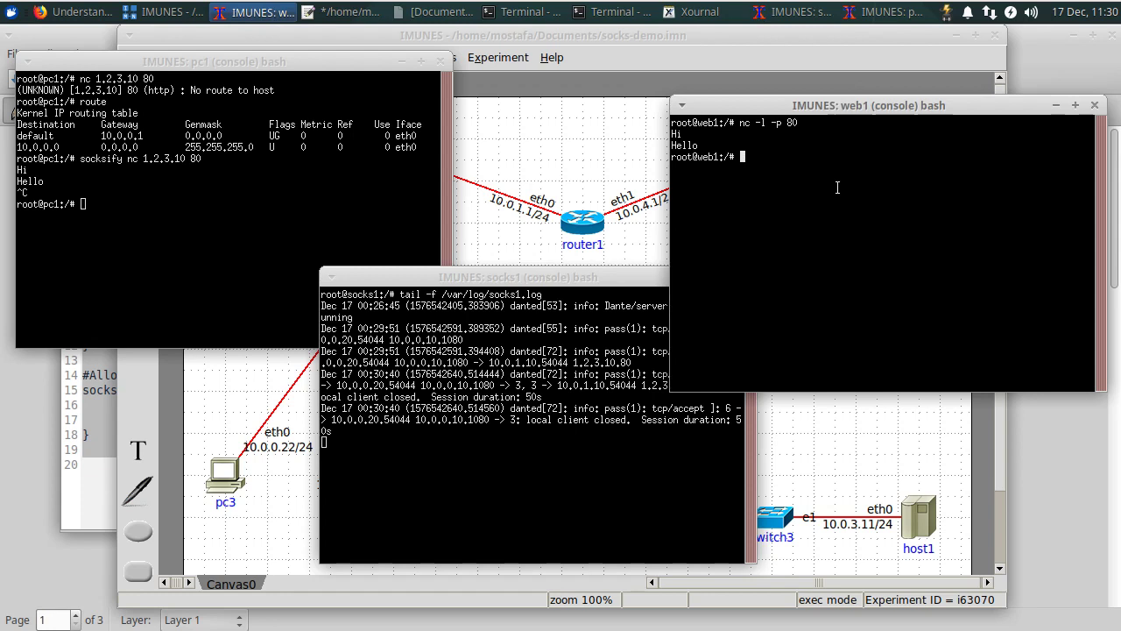
{"action": "type", "text": "python3 -m http.serve"}
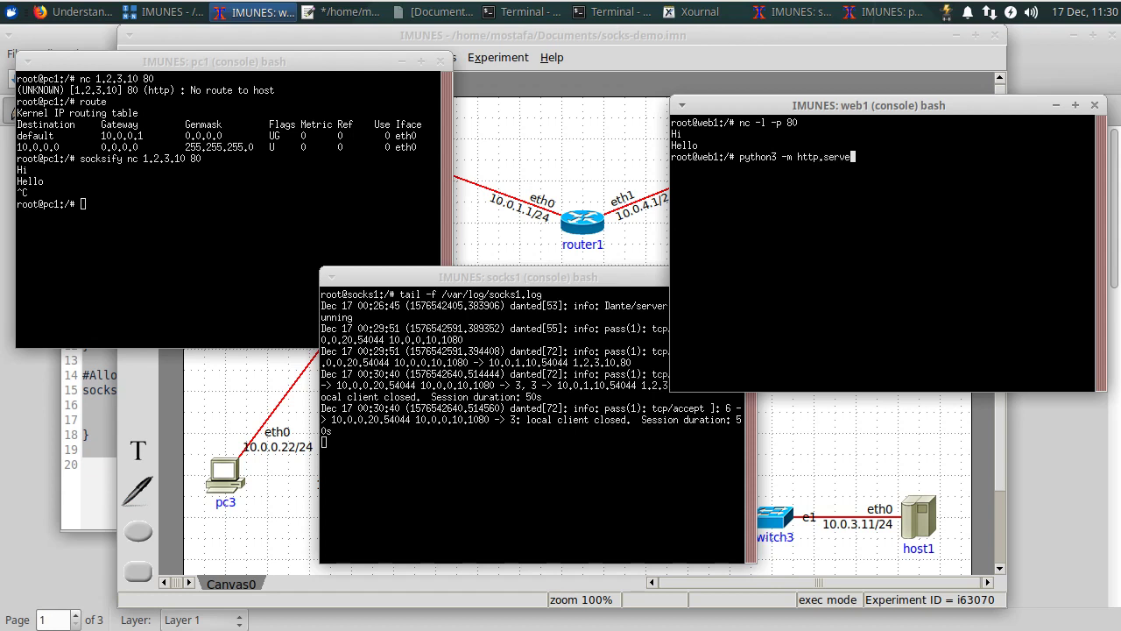
{"action": "type", "text": "r 80"}
{"action": "key", "text": "Return"}
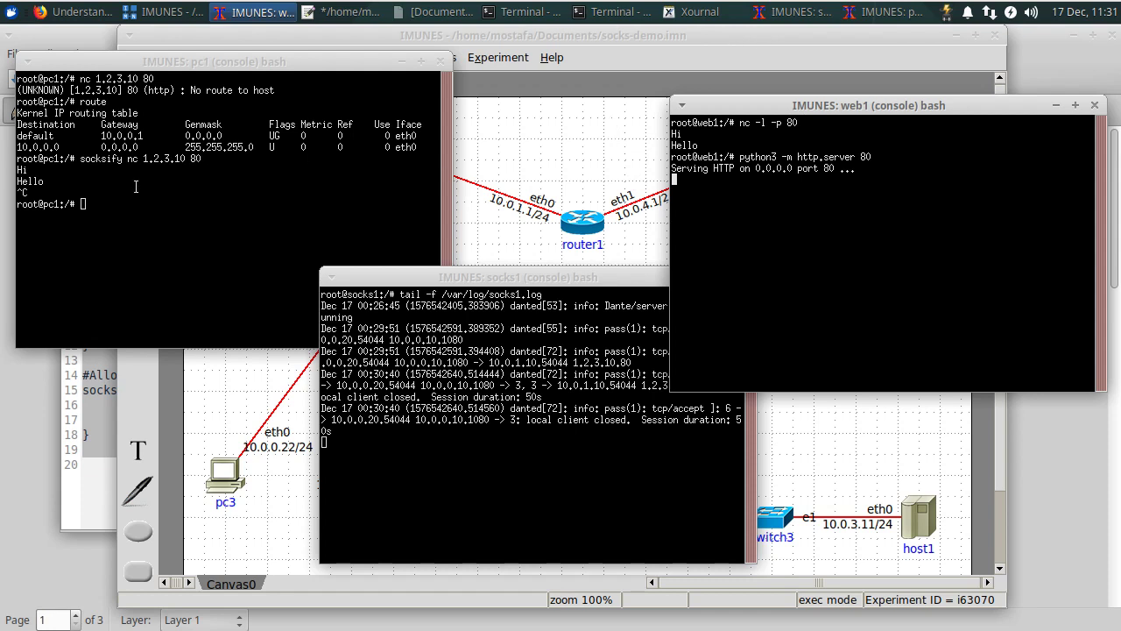
Start a Wireshark capture on web1's eth0 interface from the network diagram
{"action": "left_click", "coordinate": [189, 196]}
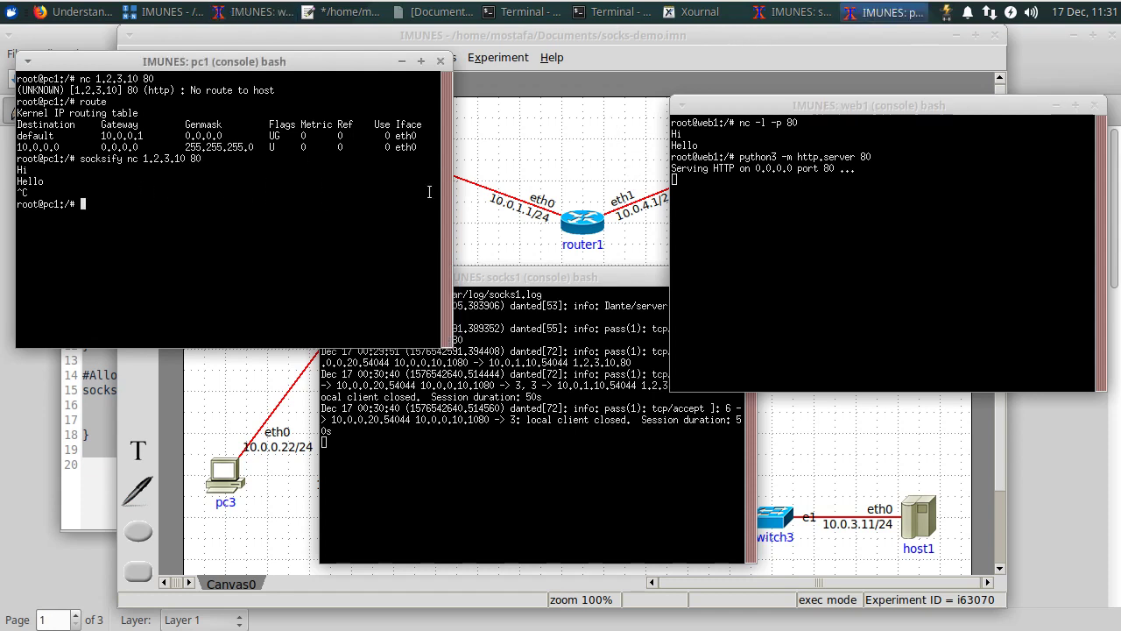
{"action": "left_click", "coordinate": [517, 153]}
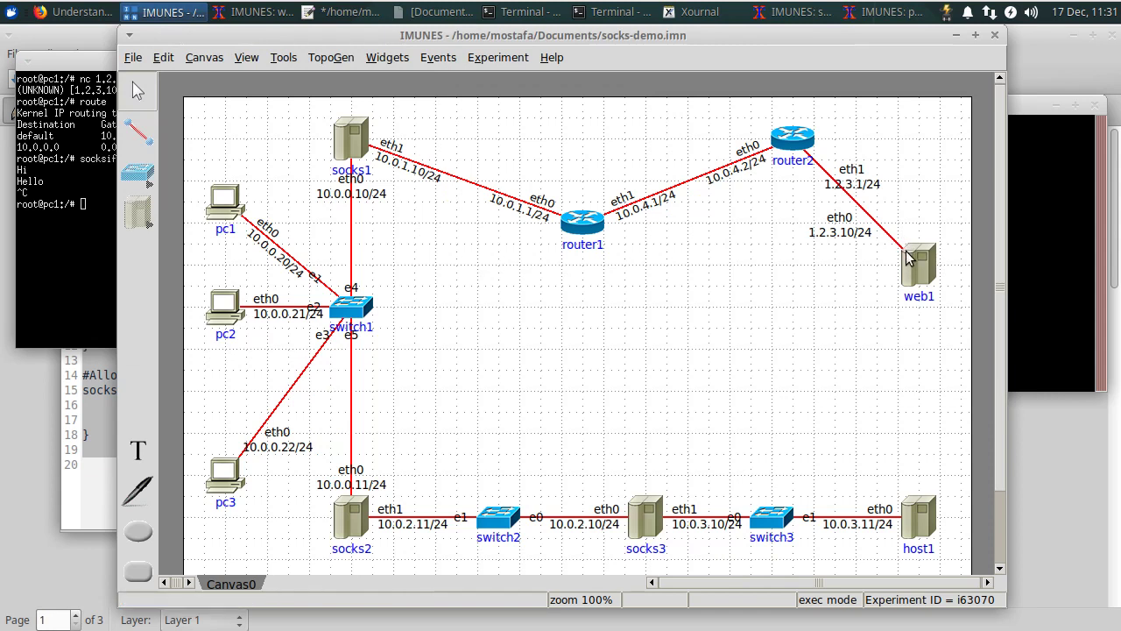
{"action": "right_click", "coordinate": [906, 251]}
{"action": "mouse_move", "coordinate": [946, 427]}
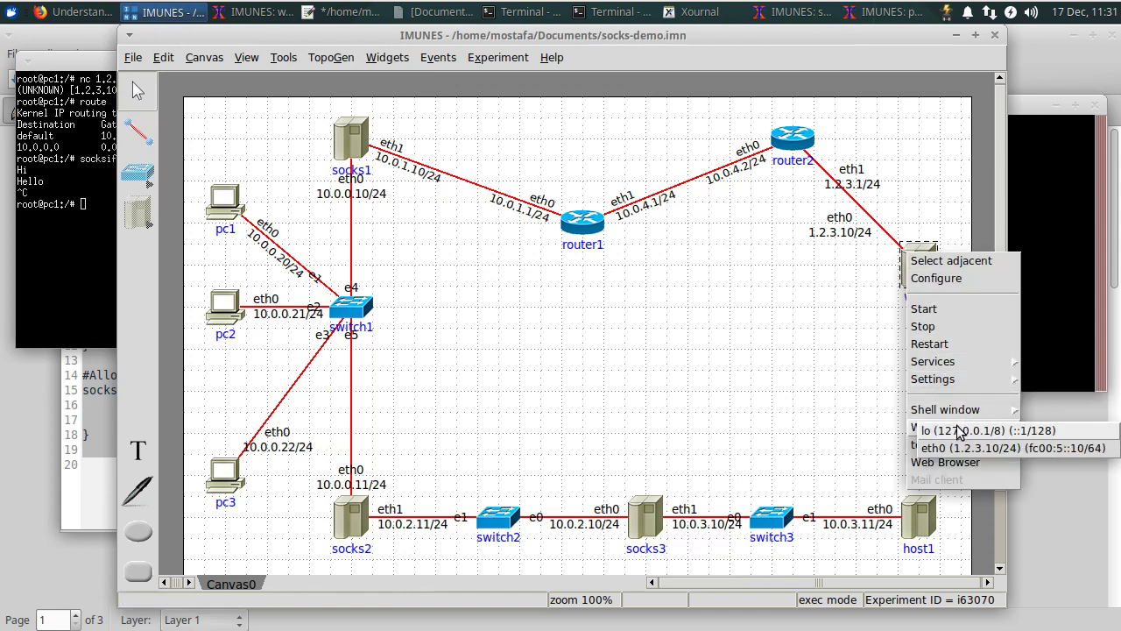
{"action": "left_click", "coordinate": [950, 448]}
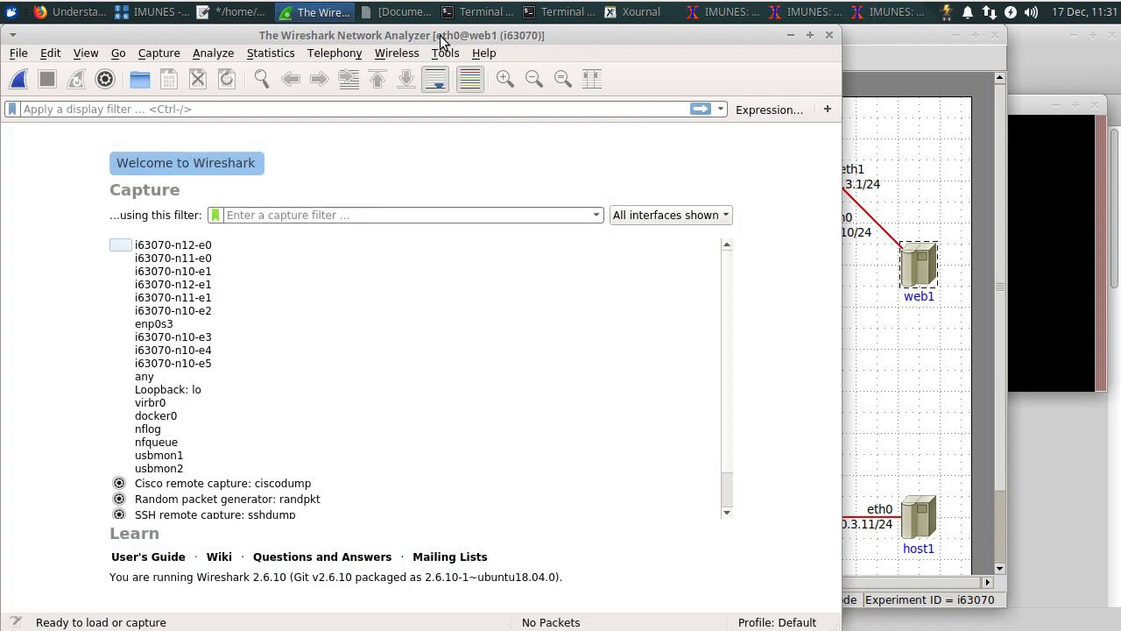
Move the Wireshark window clear of the pc1 console and apply the display filter "tcp"
{"action": "left_click_drag", "start_coordinate": [440, 35], "coordinate": [617, 39]}
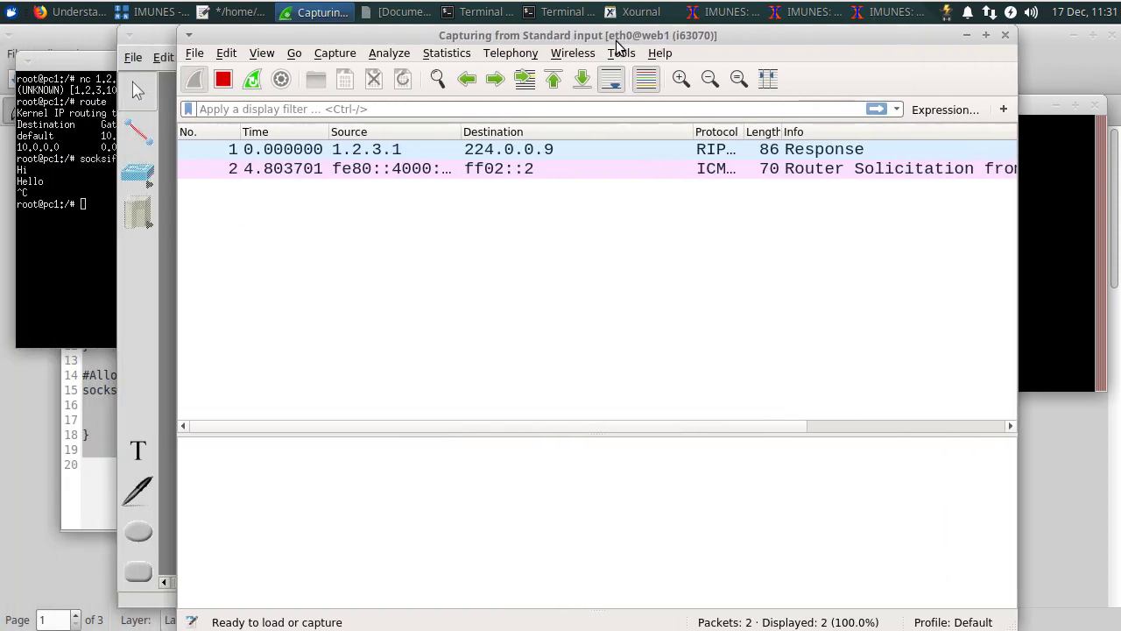
{"action": "left_click_drag", "start_coordinate": [441, 35], "coordinate": [514, 35]}
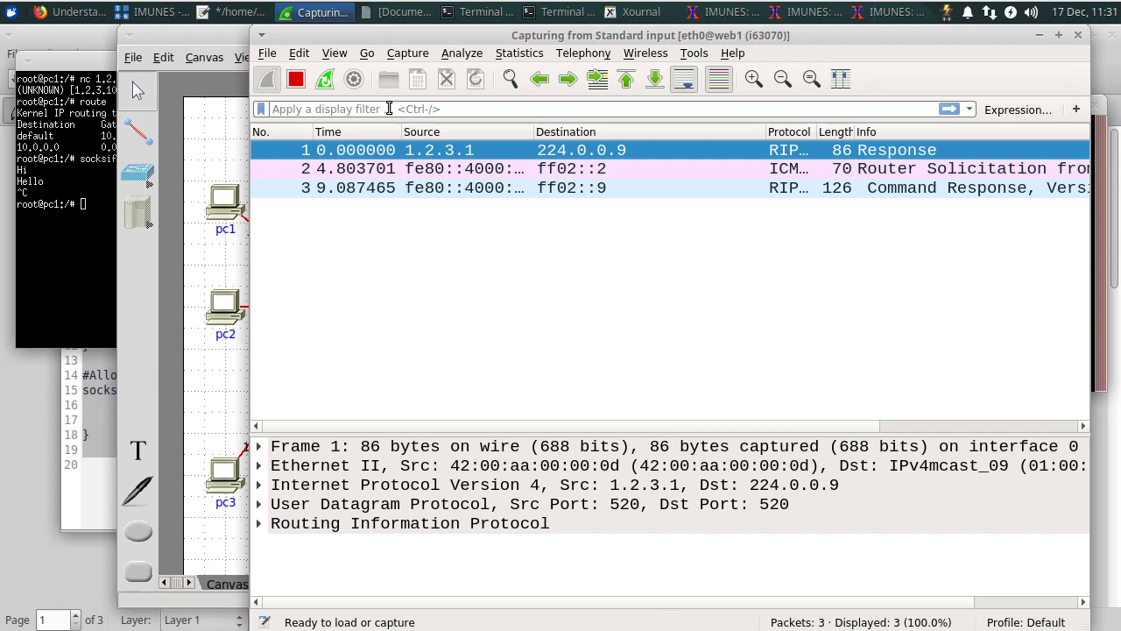
{"action": "type", "text": "tcp"}
{"action": "key", "text": "Return"}
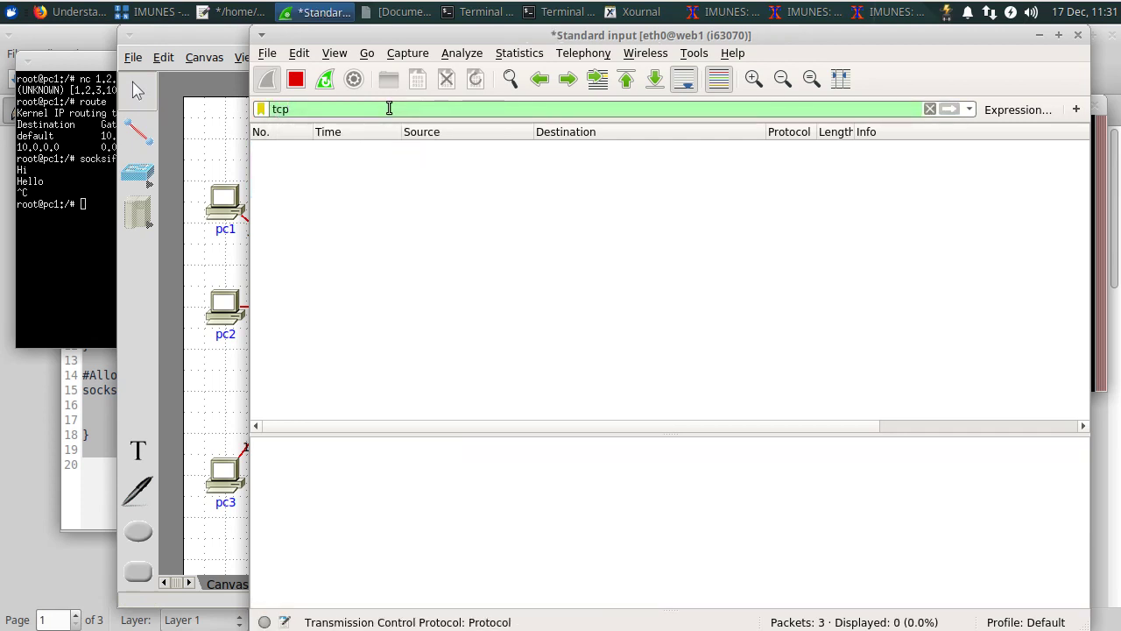
Try to launch the browser from the pc1 console with "firefox"
{"action": "left_click", "coordinate": [81, 190]}
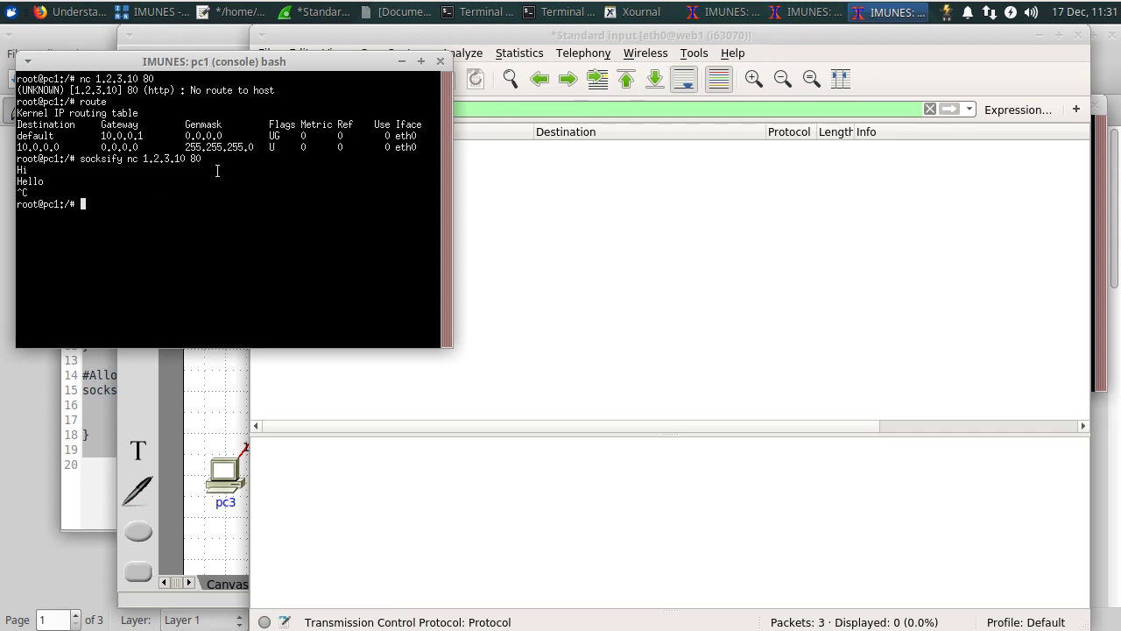
{"action": "type", "text": "firefox"}
{"action": "key", "text": "Return"}
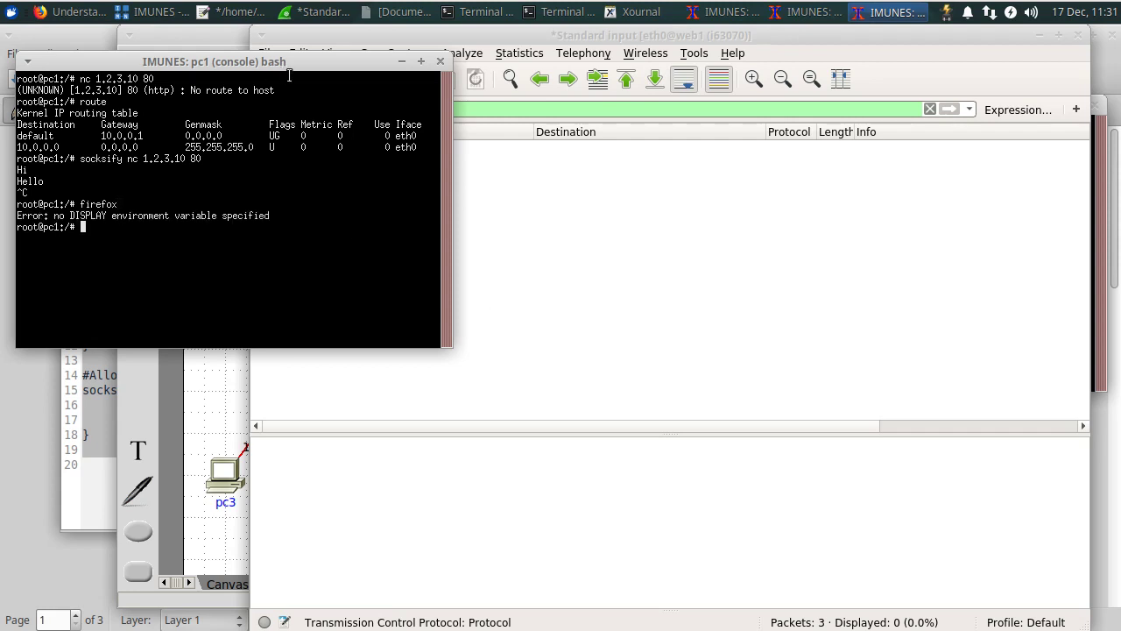
Examine pc1's available node commands in the network diagram for a way to launch its browser
{"action": "left_click", "coordinate": [905, 43]}
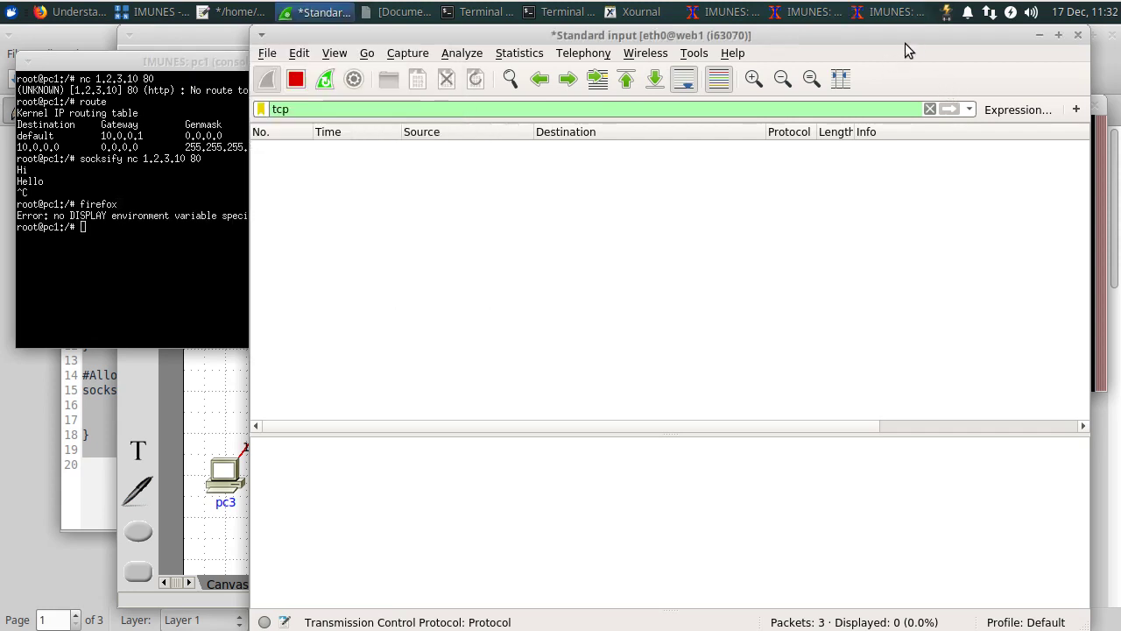
{"action": "left_click", "coordinate": [451, 14]}
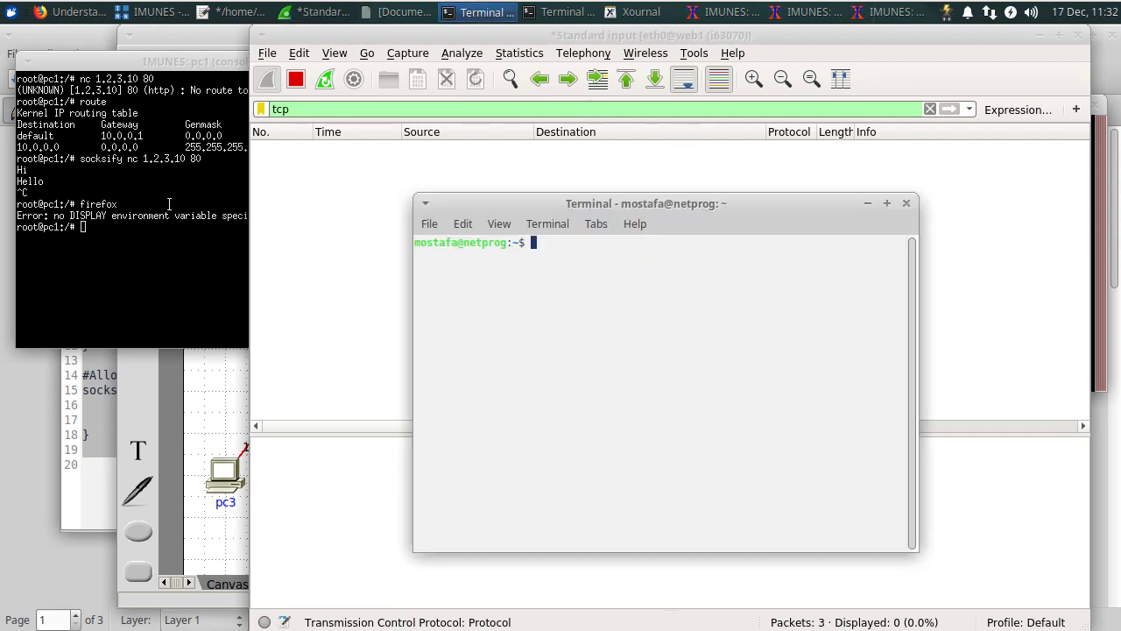
{"action": "left_click", "coordinate": [195, 31]}
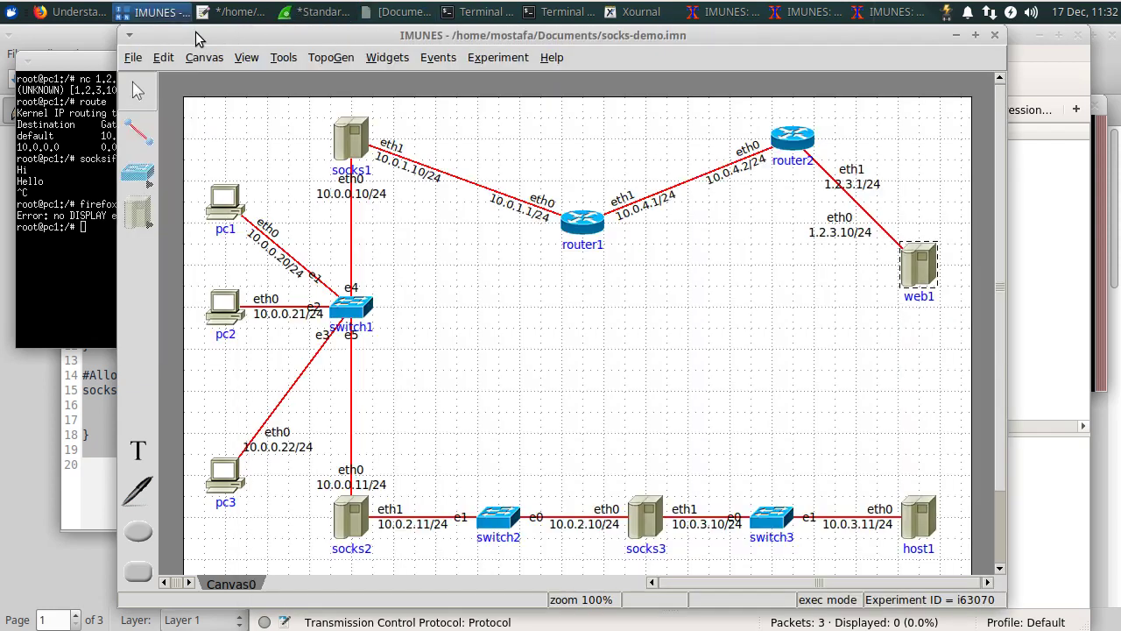
{"action": "right_click", "coordinate": [233, 203]}
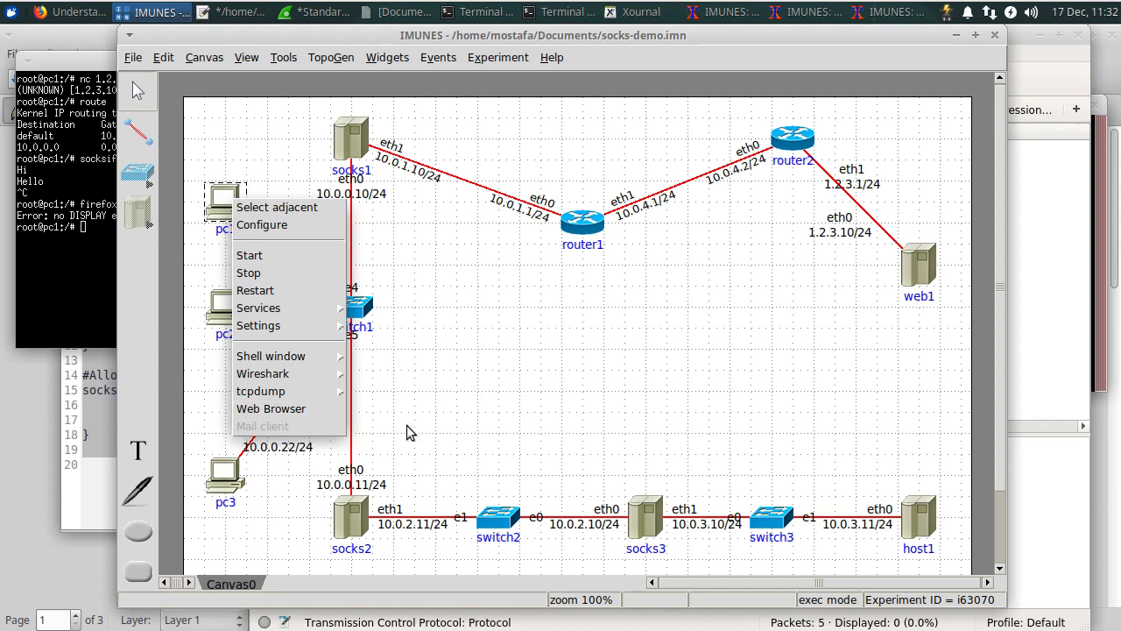
{"action": "left_click", "coordinate": [495, 377]}
Move the host terminal that launched IMUNES clear of the other windows and try running "startxcmd pc1 firefox" in it
{"action": "left_click", "coordinate": [487, 10]}
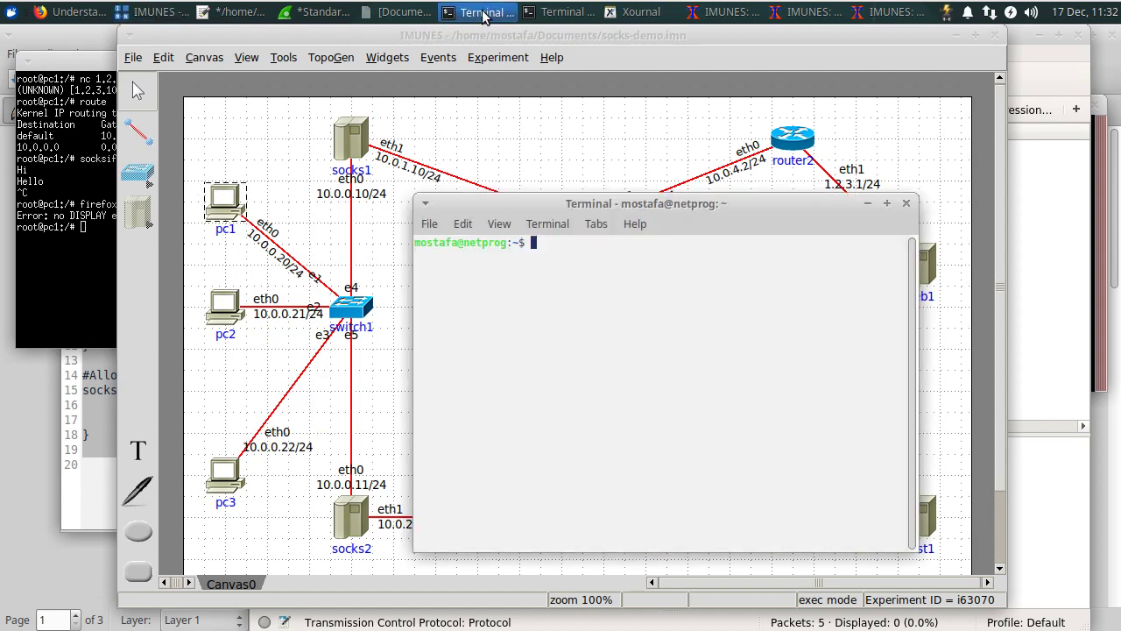
{"action": "left_click", "coordinate": [544, 13]}
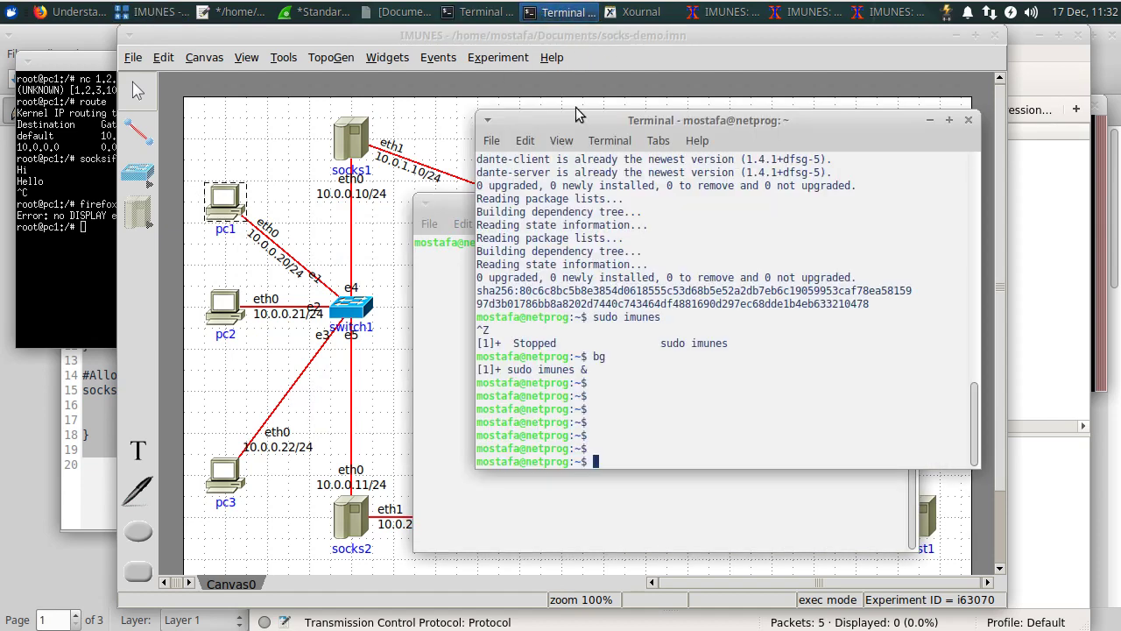
{"action": "left_click_drag", "start_coordinate": [574, 120], "coordinate": [154, 255]}
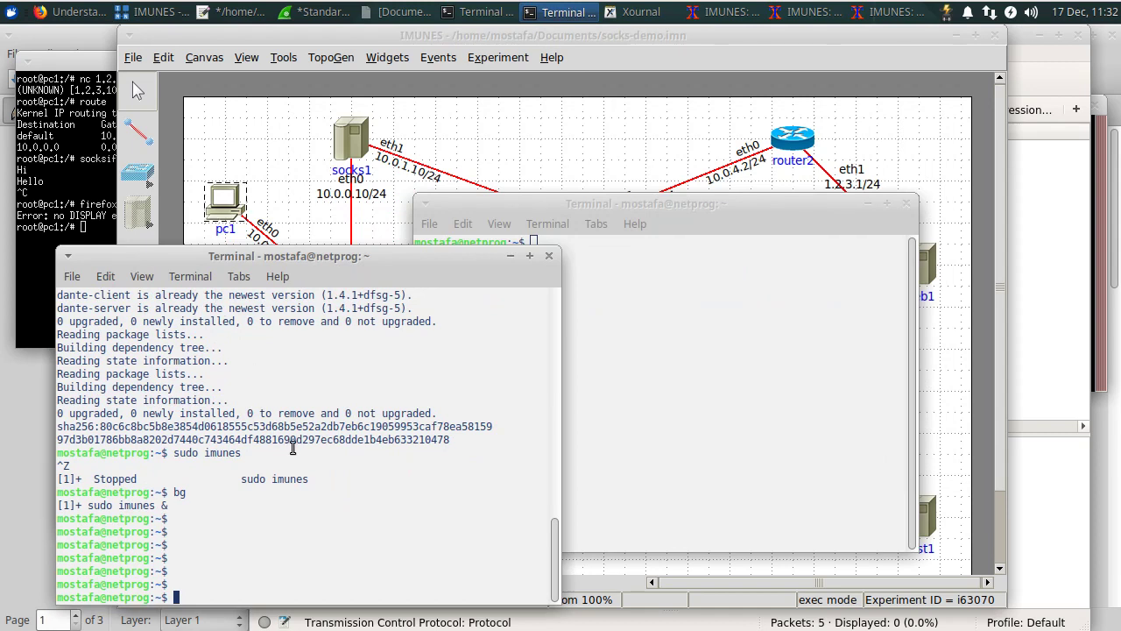
{"action": "type", "text": "startxcmd pc "}
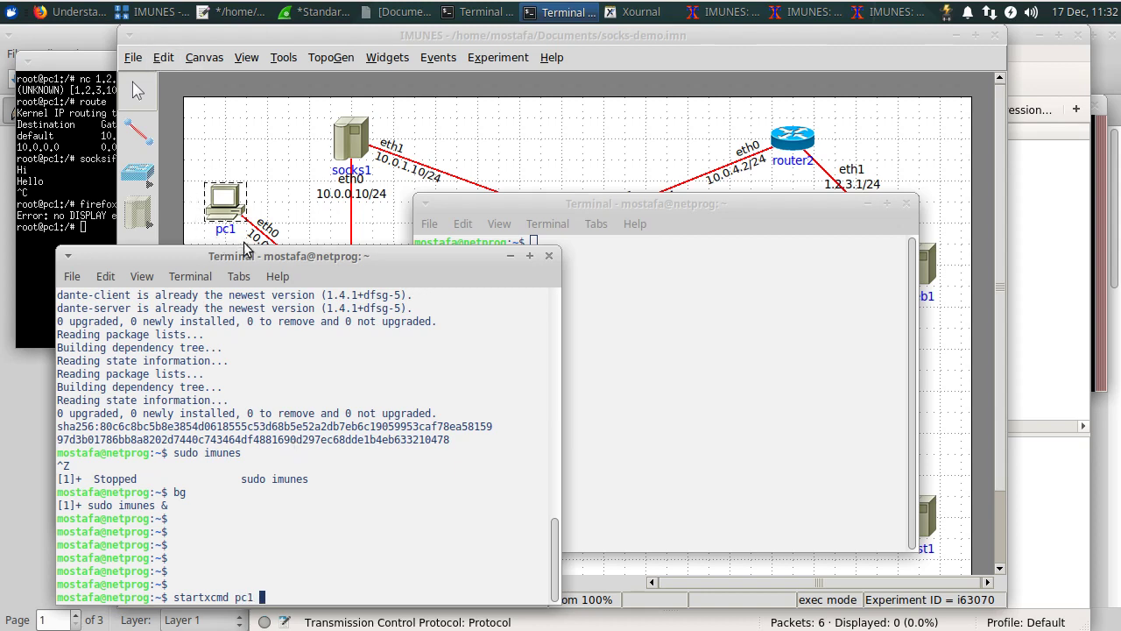
{"action": "type", "text": " firefox"}
{"action": "left_click_drag", "start_coordinate": [357, 258], "coordinate": [413, 206]}
{"action": "key", "text": "Return"}
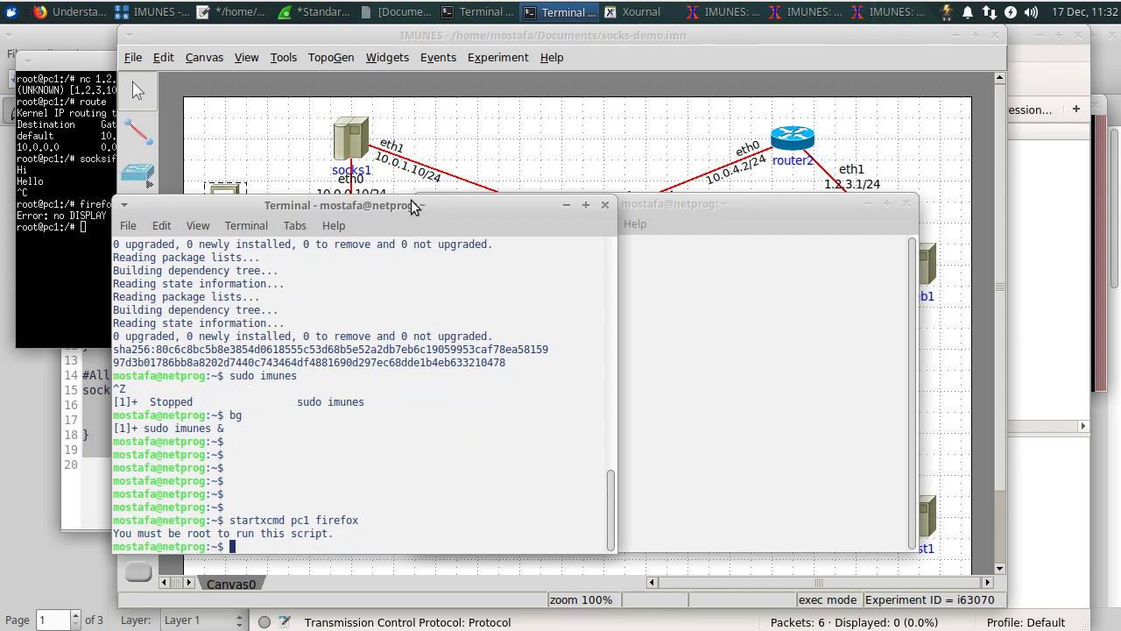
Launch Firefox on pc1 with "sudo startxcmd pc1 firefox", entering the sudo password
{"action": "key", "text": "Up"}
{"action": "key", "text": "Home"}
{"action": "type", "text": "sudo"}
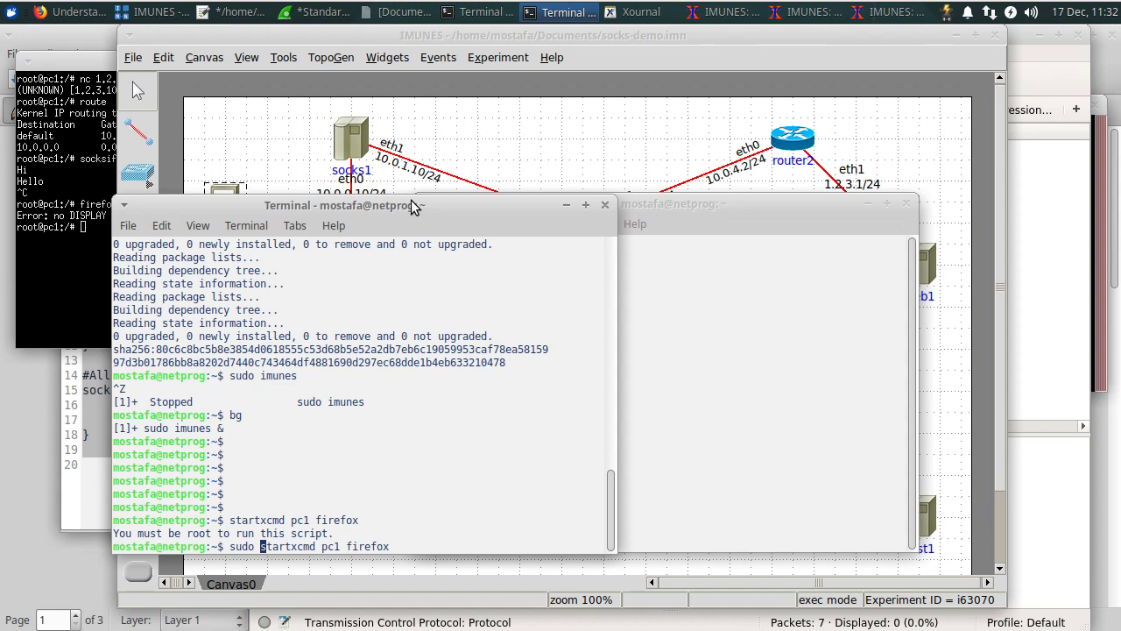
{"action": "key", "text": "Right"}
{"action": "key", "text": "Right"}
{"action": "key", "text": "Right"}
{"action": "key", "text": "Right"}
{"action": "key", "text": "Right"}
{"action": "key", "text": "Right"}
{"action": "key", "text": "Right"}
{"action": "key", "text": "Right"}
{"action": "key", "text": "Right"}
{"action": "key", "text": "Right"}
{"action": "key", "text": "Right"}
{"action": "key", "text": "Right"}
{"action": "key", "text": "Right"}
{"action": "key", "text": "Right"}
{"action": "key", "text": "End"}
{"action": "key", "text": "Return"}
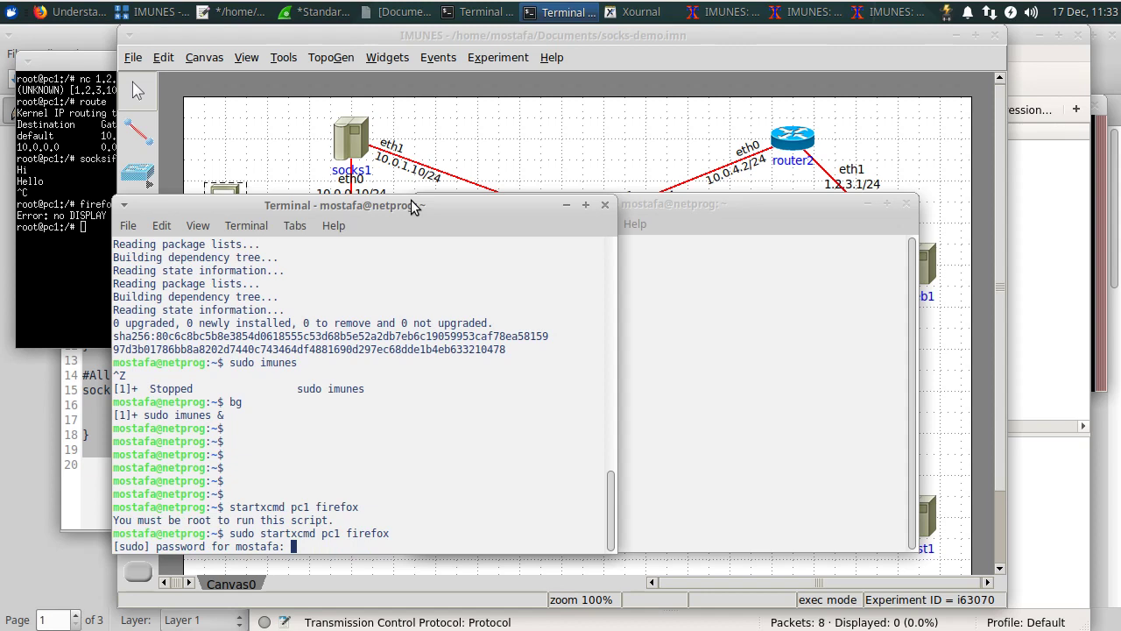
{"action": "key", "text": "Return"}
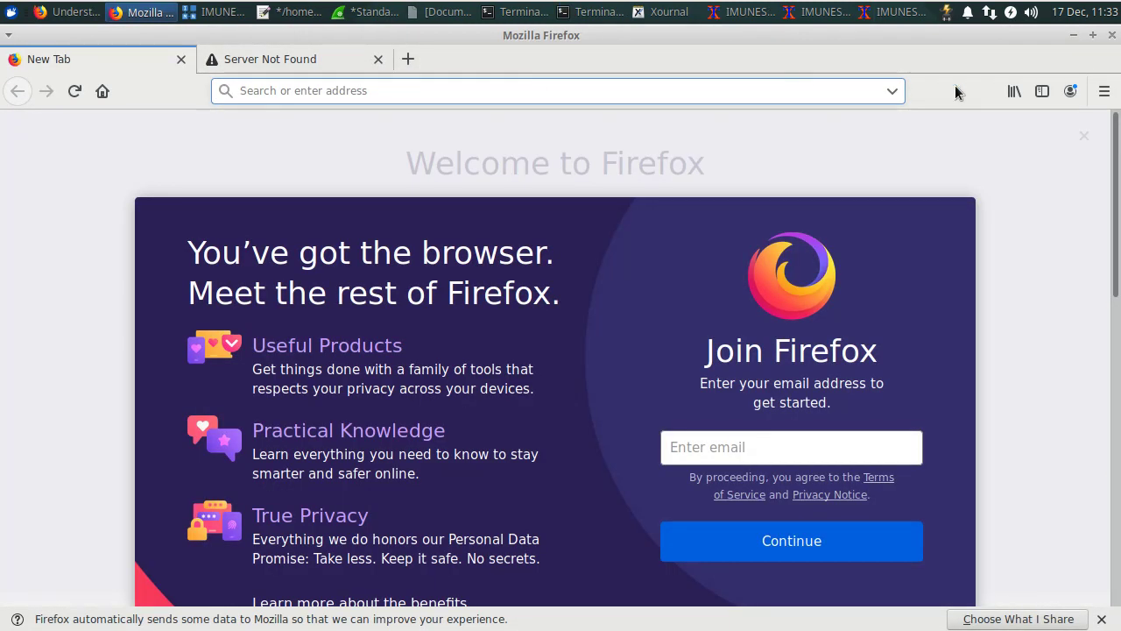
Try to open web1's page at 1.2.3.10 directly in pc1's Firefox
{"action": "left_click", "coordinate": [364, 90]}
{"action": "type", "text": "1.2.3."}
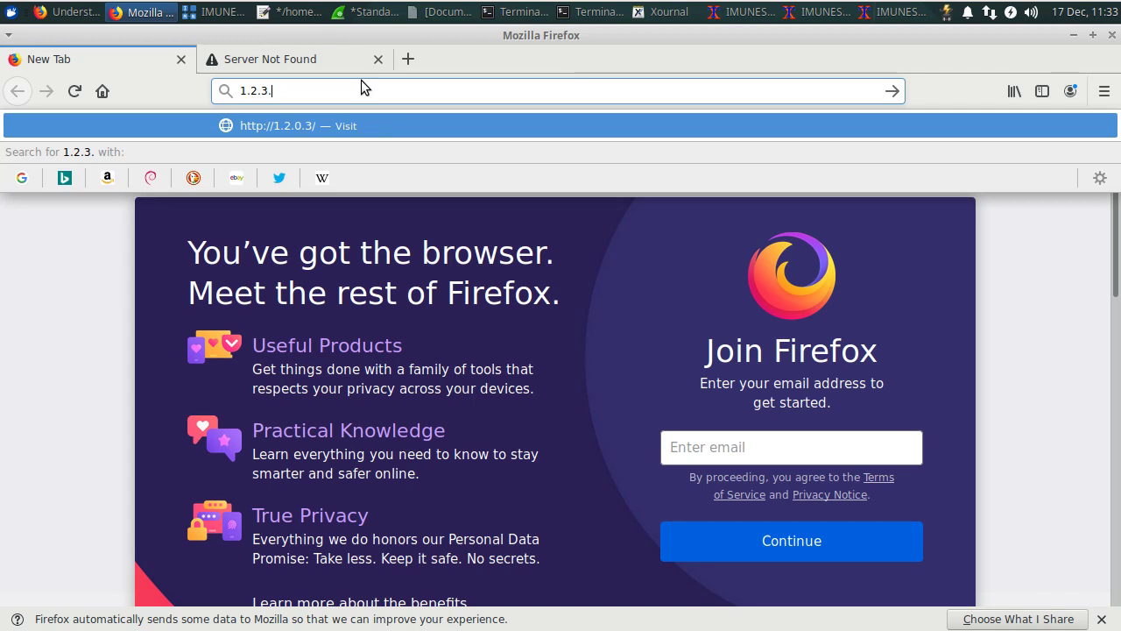
{"action": "type", "text": "10"}
{"action": "key", "text": "Return"}
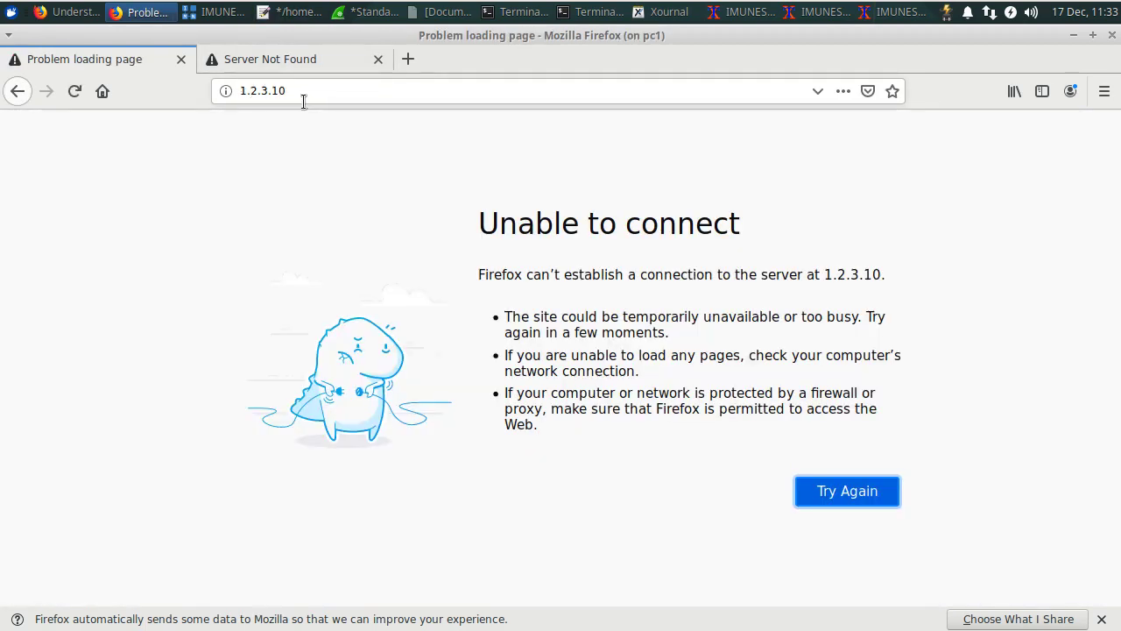
Close the failed 1.2.3.10 tab and open Firefox's network connection settings by searching the preferences for "netwo"
{"action": "left_click", "coordinate": [182, 58]}
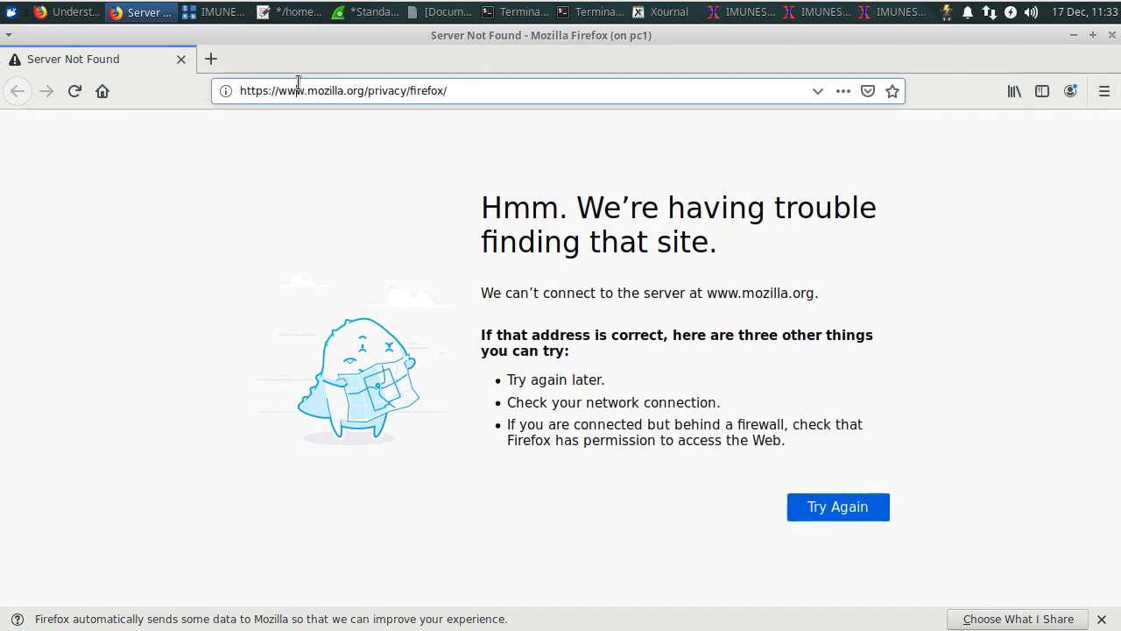
{"action": "key", "text": "alt"}
{"action": "left_click", "coordinate": [272, 55]}
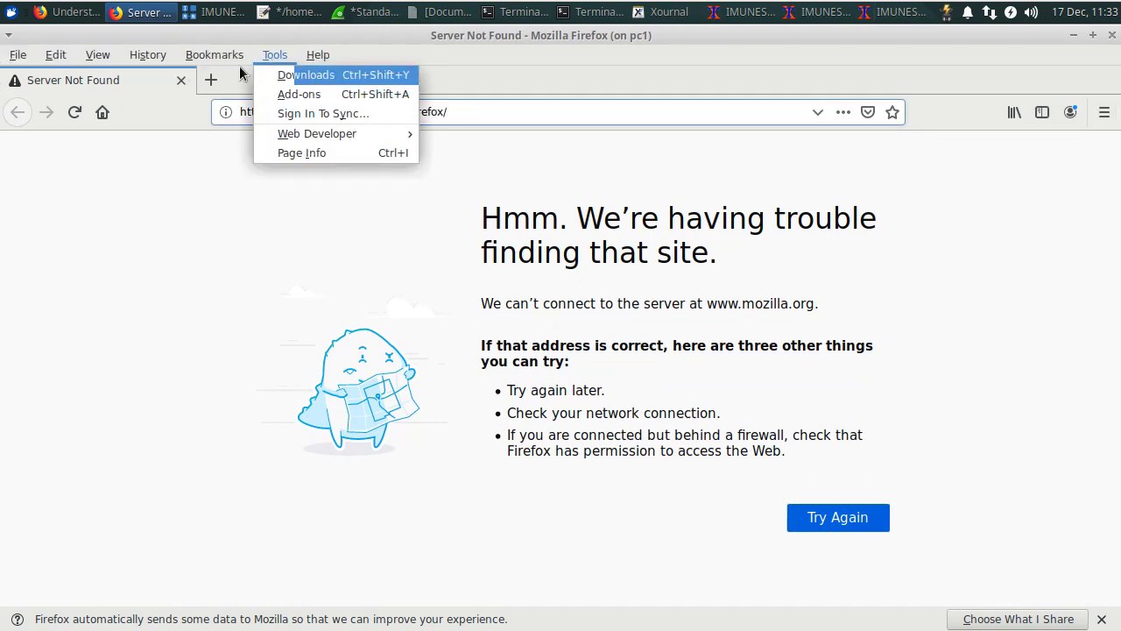
{"action": "mouse_move", "coordinate": [149, 62]}
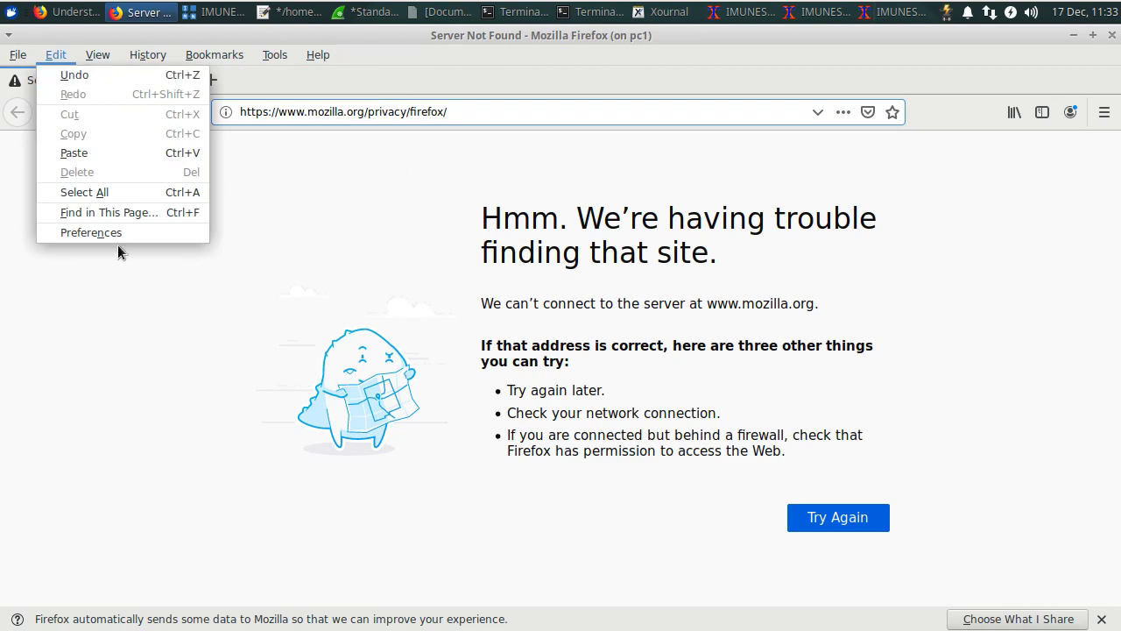
{"action": "left_click", "coordinate": [118, 235]}
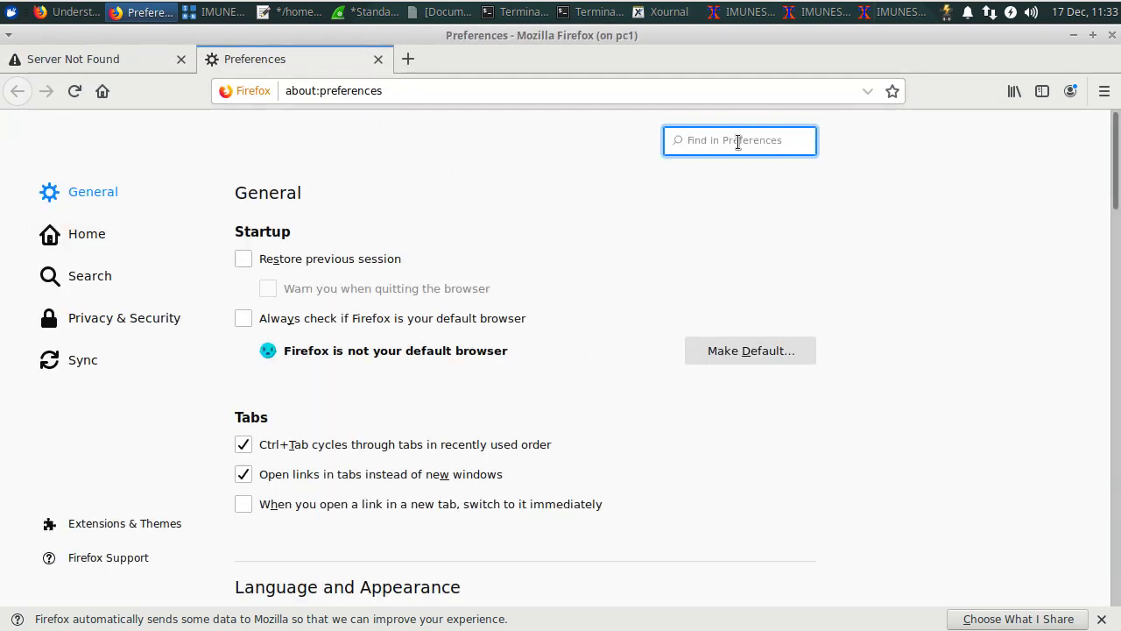
{"action": "type", "text": "netwo"}
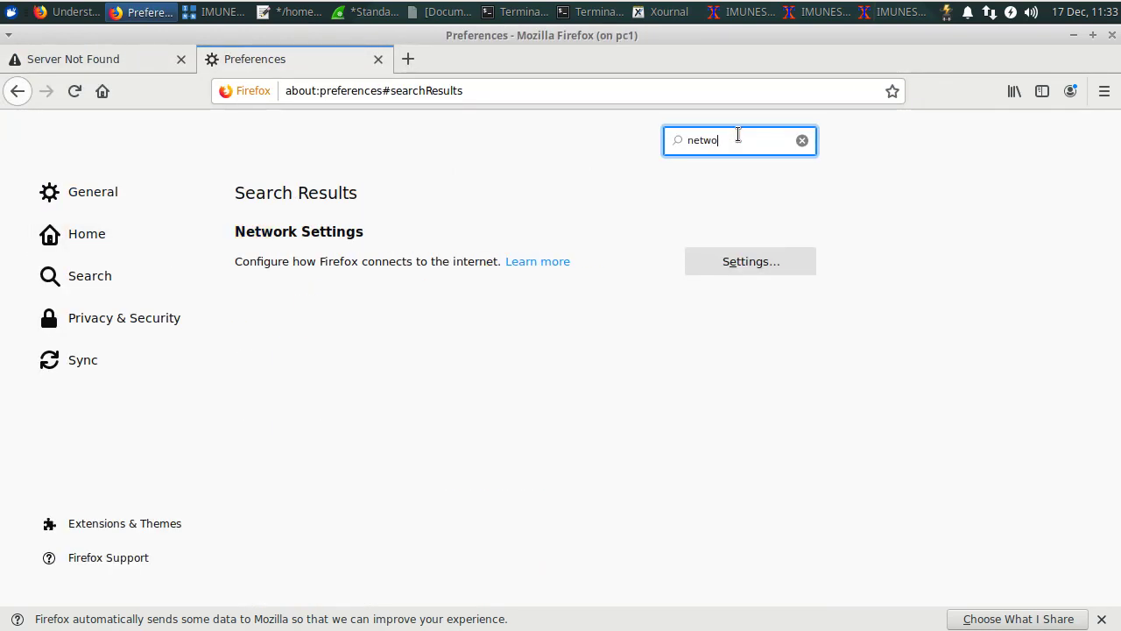
{"action": "left_click", "coordinate": [748, 258]}
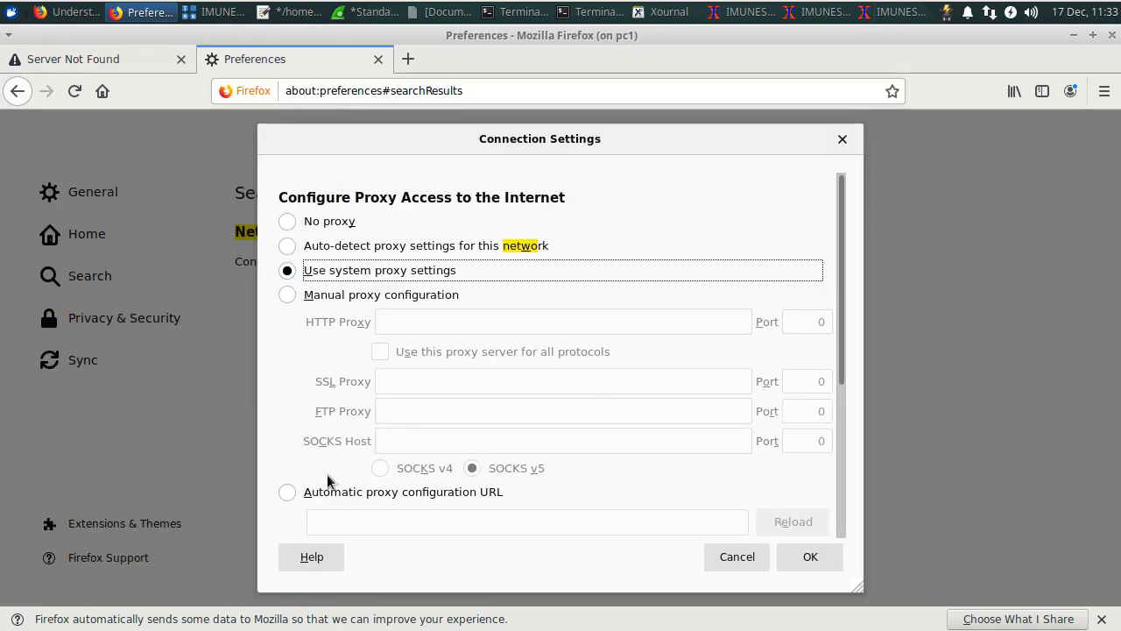
Configure a manual SOCKS v5 proxy with host 10.0.0.10 and port 1080 and accept the connection settings
{"action": "left_click", "coordinate": [327, 296]}
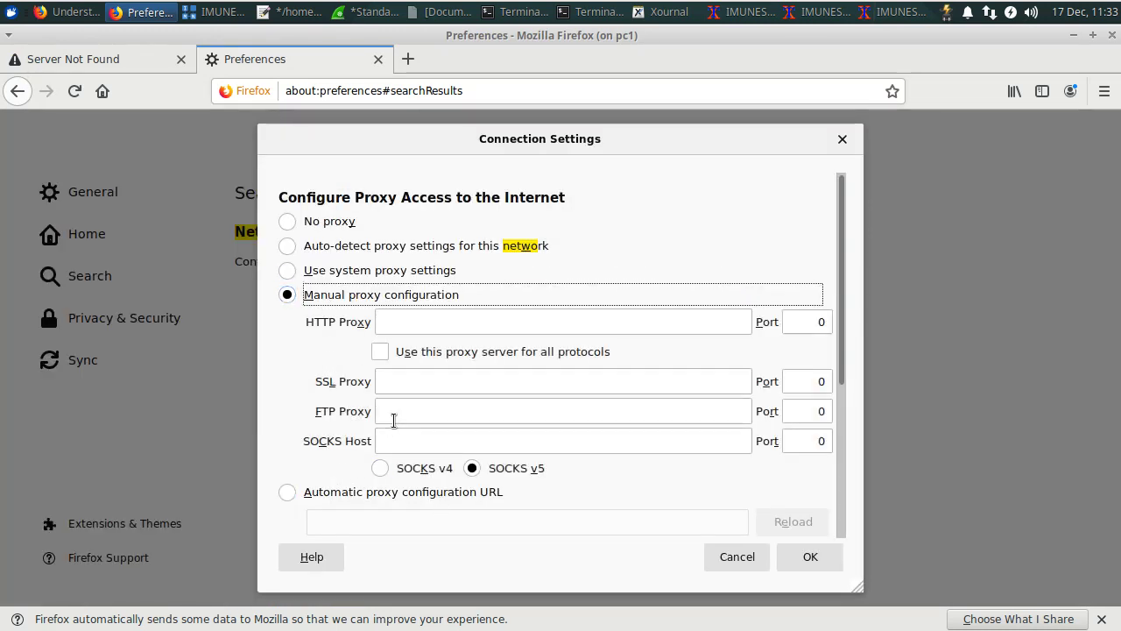
{"action": "left_click", "coordinate": [412, 441]}
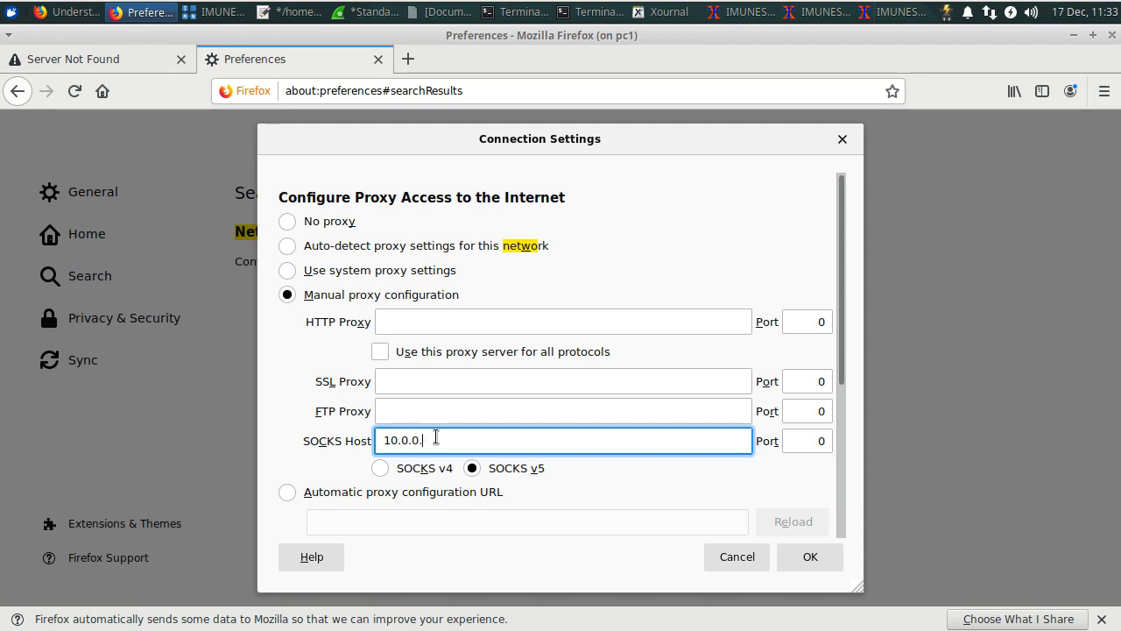
{"action": "left_click", "coordinate": [799, 442]}
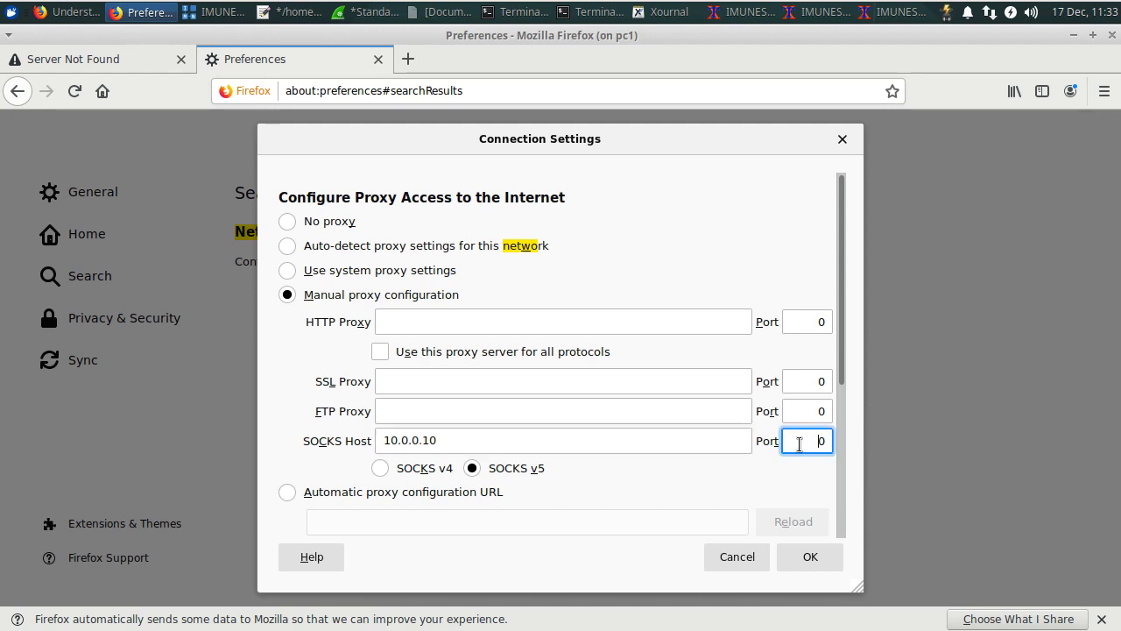
{"action": "type", "text": "1080"}
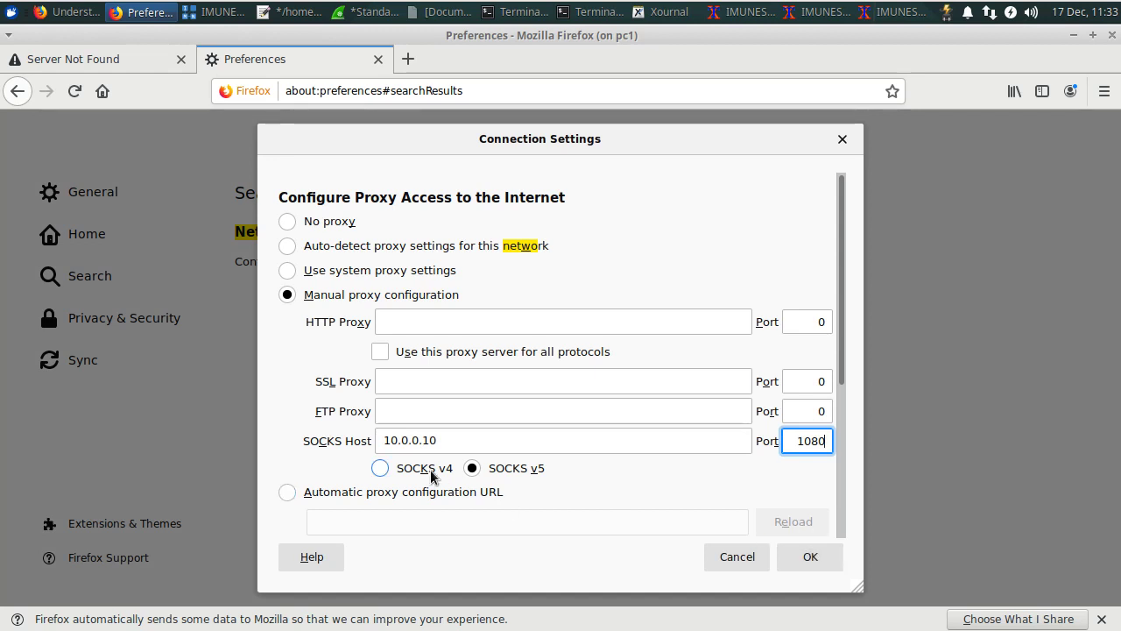
{"action": "left_click", "coordinate": [799, 561]}
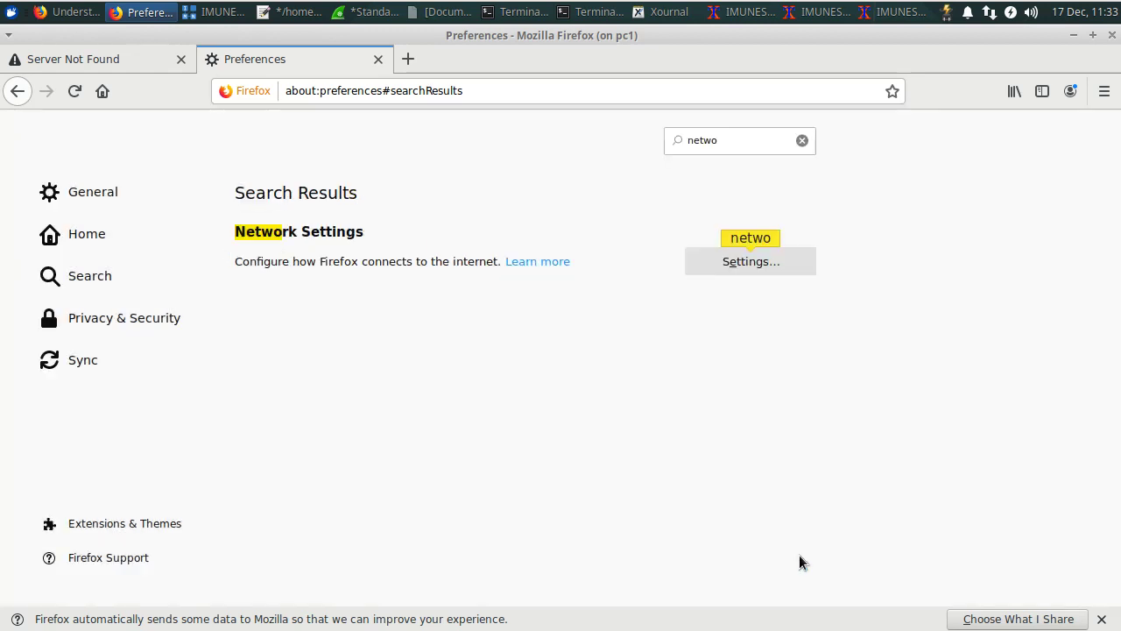
Load 1.2.3.10 in pc1's Firefox with its window moved so that web1's Wireshark capture stays in view
{"action": "left_click", "coordinate": [70, 61]}
{"action": "left_click", "coordinate": [509, 97]}
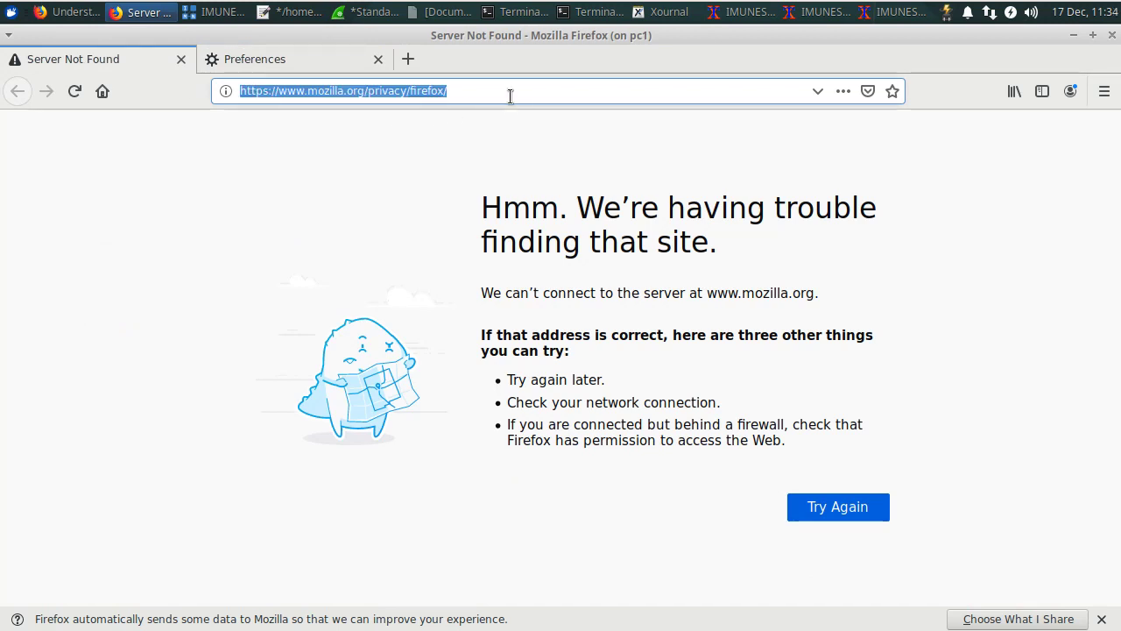
{"action": "type", "text": "1.2."}
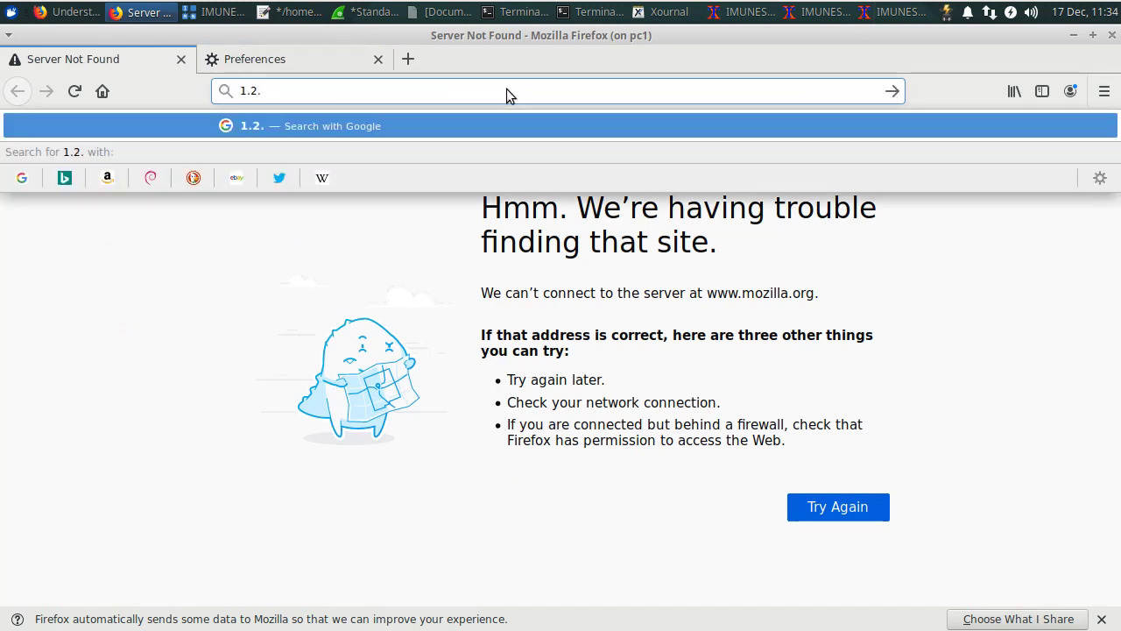
{"action": "left_click", "coordinate": [526, 37]}
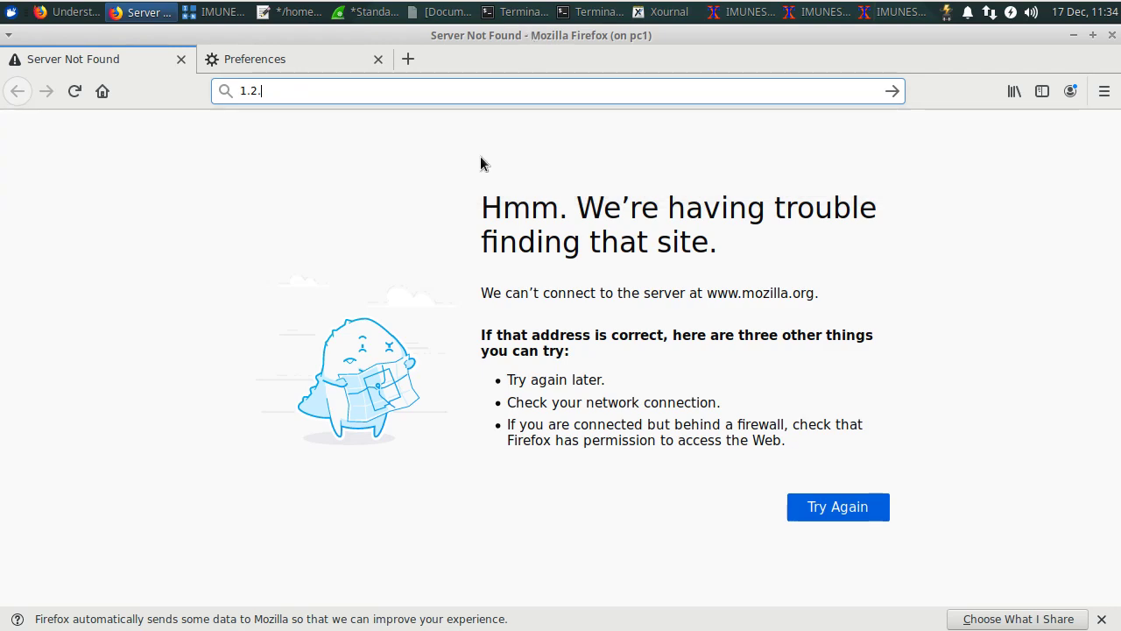
{"action": "left_click_drag", "start_coordinate": [508, 38], "coordinate": [473, 244]}
{"action": "left_click", "coordinate": [1055, 77]}
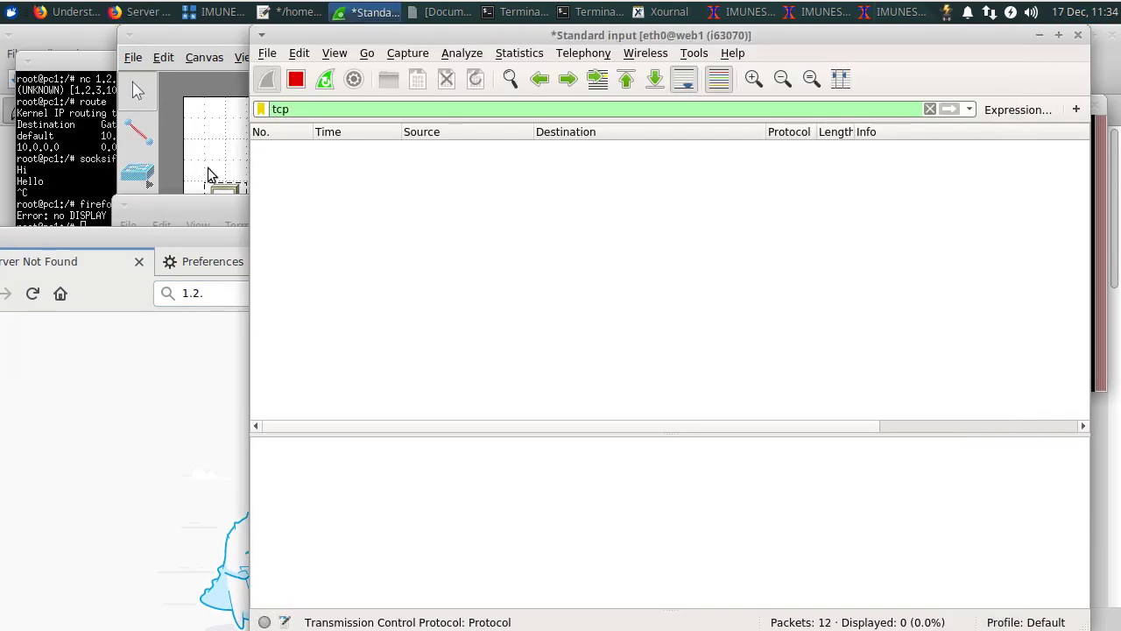
{"action": "left_click_drag", "start_coordinate": [164, 231], "coordinate": [289, 220]}
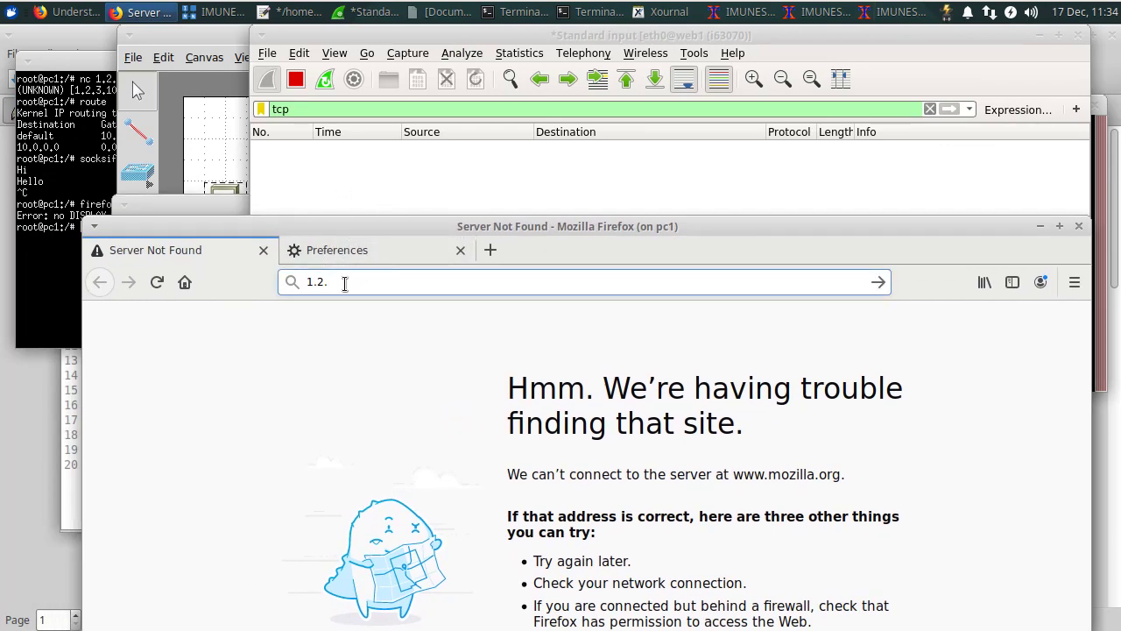
{"action": "type", "text": "3.10"}
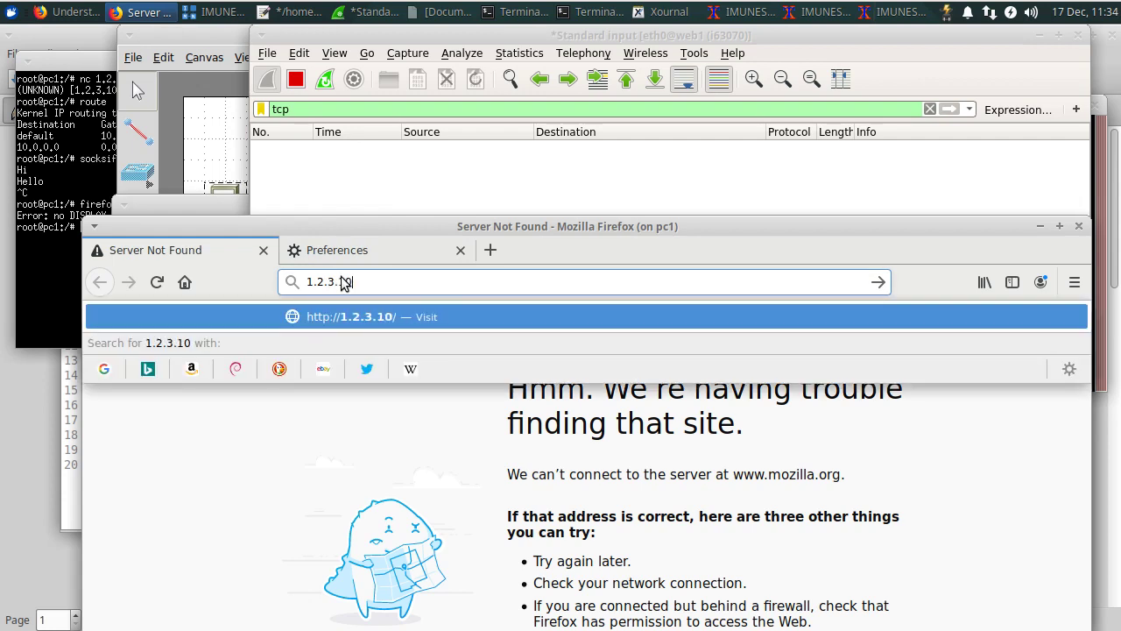
{"action": "key", "text": "Return"}
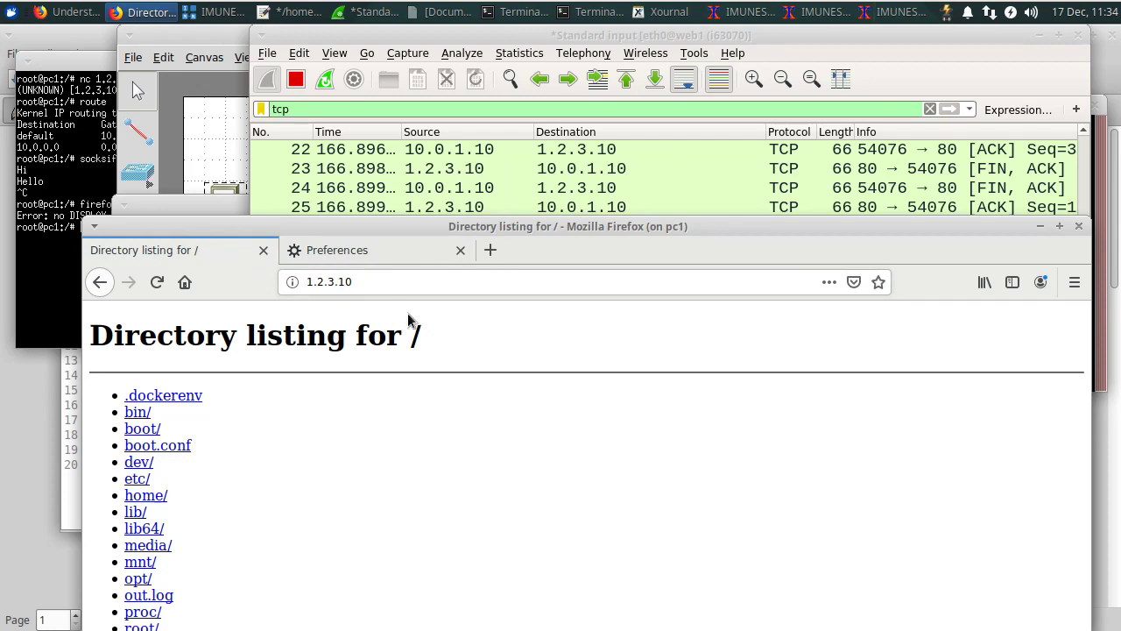
Examine the source and destination addresses of web1's captured TCP packets and compare them with the network diagram
{"action": "left_click_drag", "start_coordinate": [420, 226], "coordinate": [380, 113]}
{"action": "left_click", "coordinate": [448, 33]}
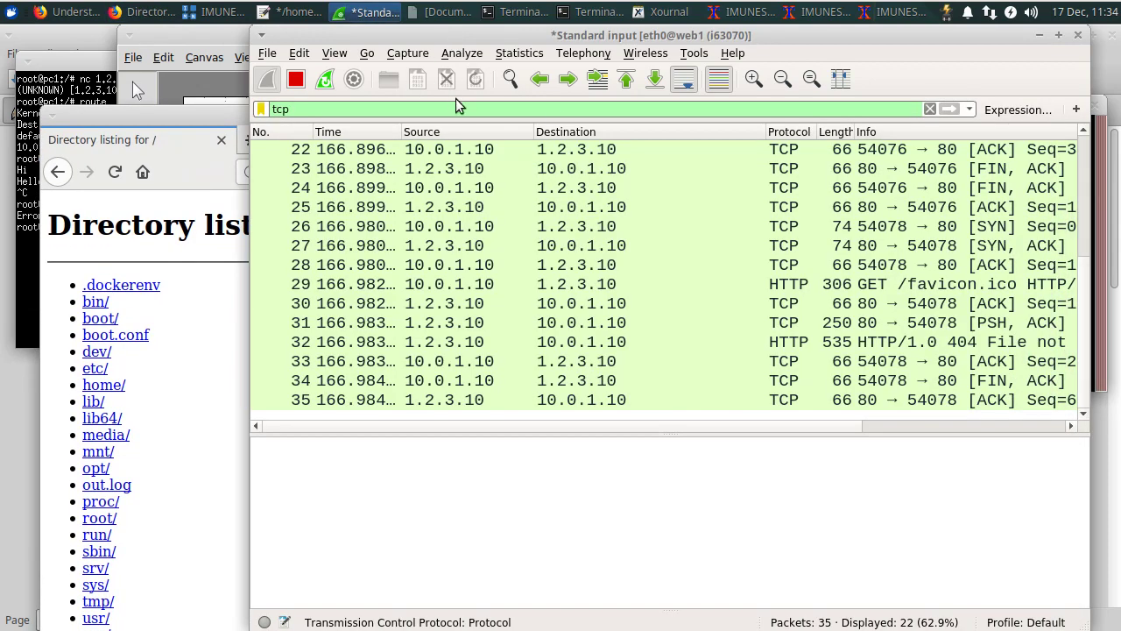
{"action": "left_click", "coordinate": [471, 155]}
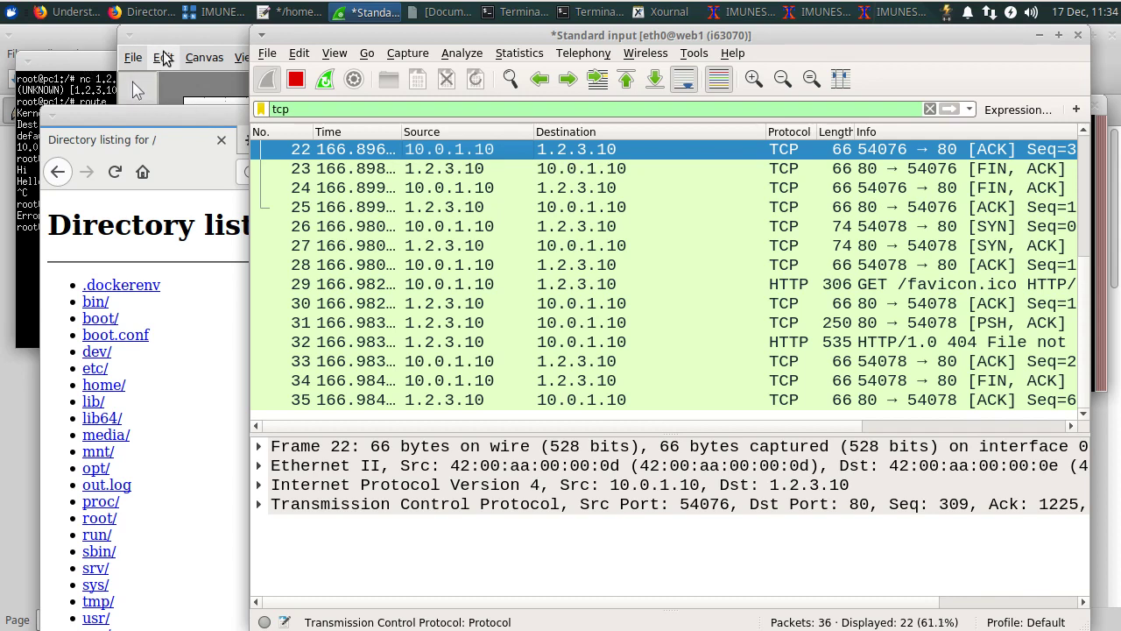
{"action": "left_click", "coordinate": [187, 39]}
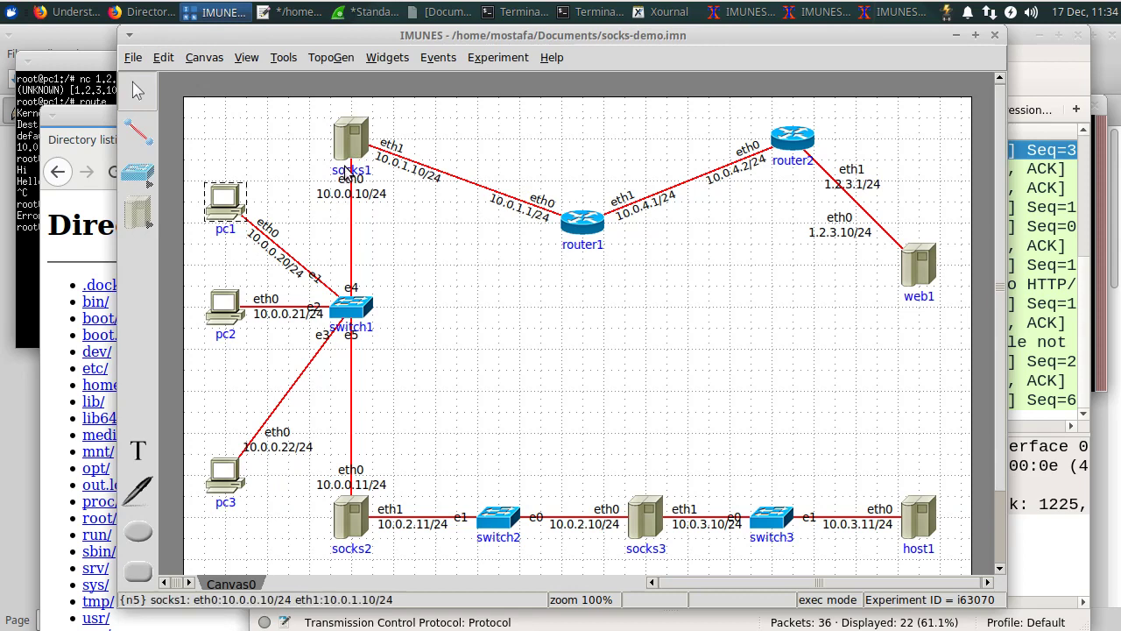
Review socks1's Dante log for the proxied browser connections alongside the diagram, the packet capture and the loaded page
{"action": "left_click", "coordinate": [592, 13]}
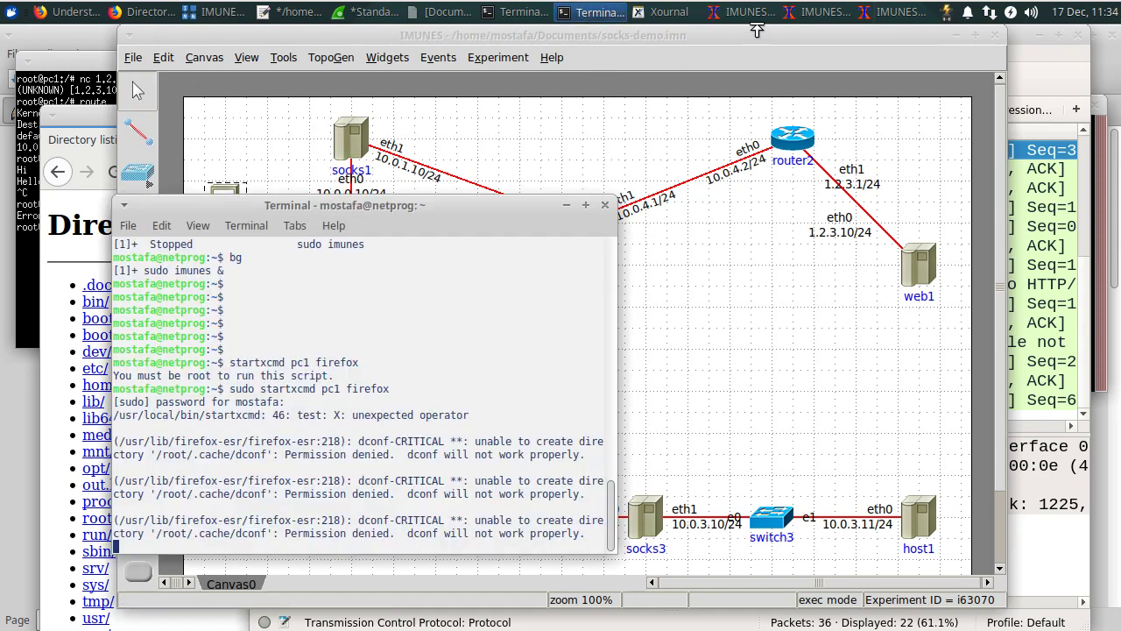
{"action": "left_click", "coordinate": [806, 15]}
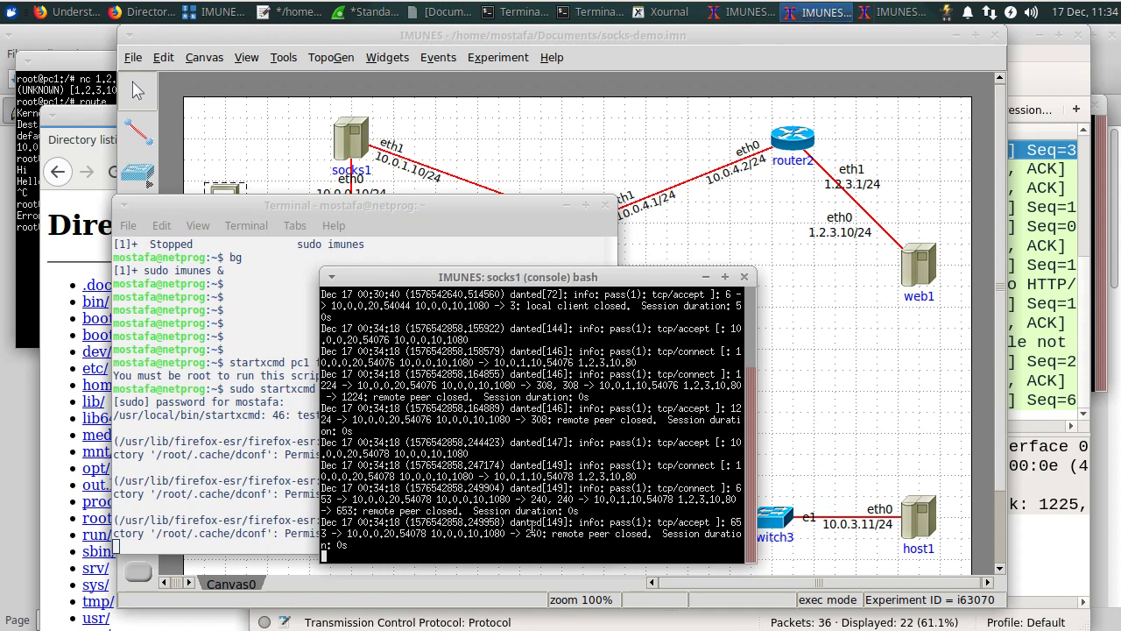
{"action": "left_click", "coordinate": [368, 132]}
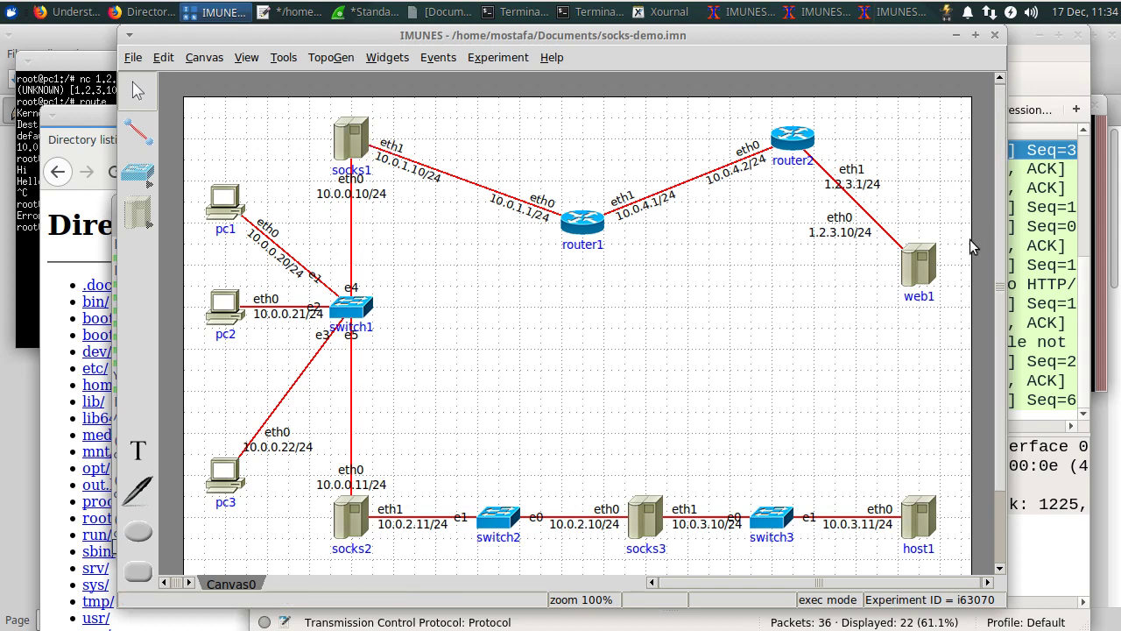
{"action": "left_click", "coordinate": [1051, 85]}
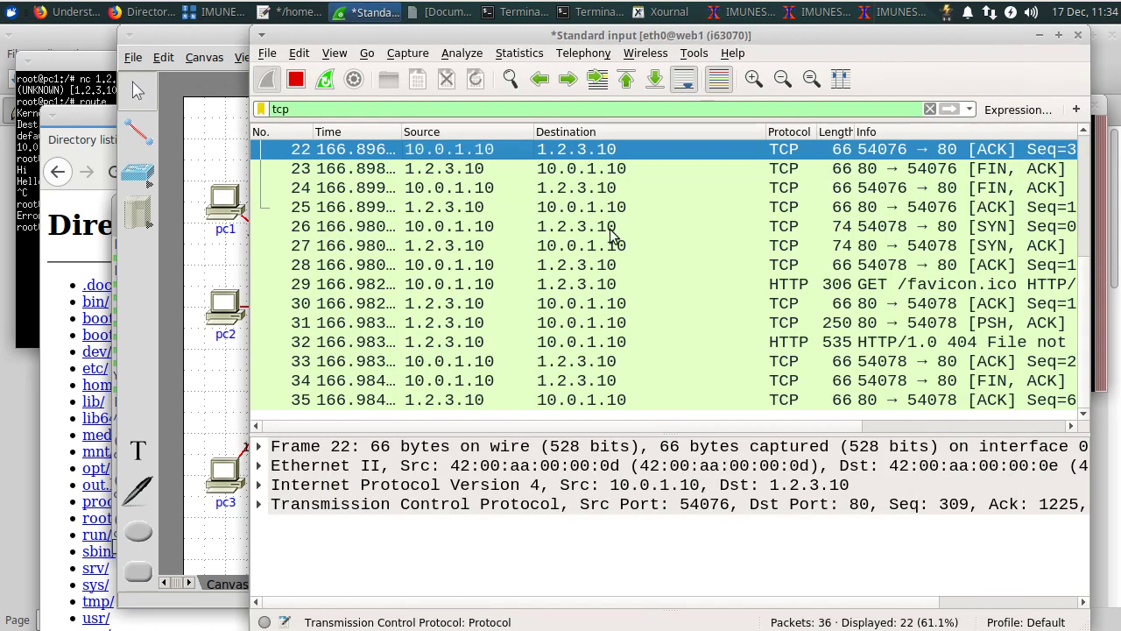
{"action": "left_click", "coordinate": [79, 142]}
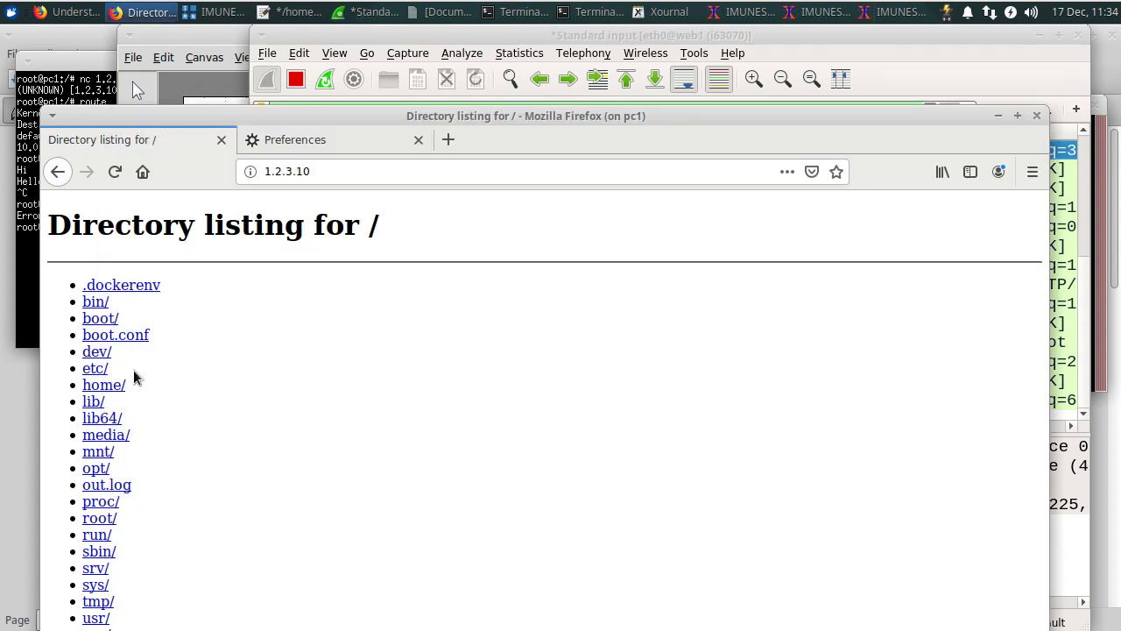
{"action": "left_click_drag", "start_coordinate": [544, 112], "coordinate": [542, 28]}
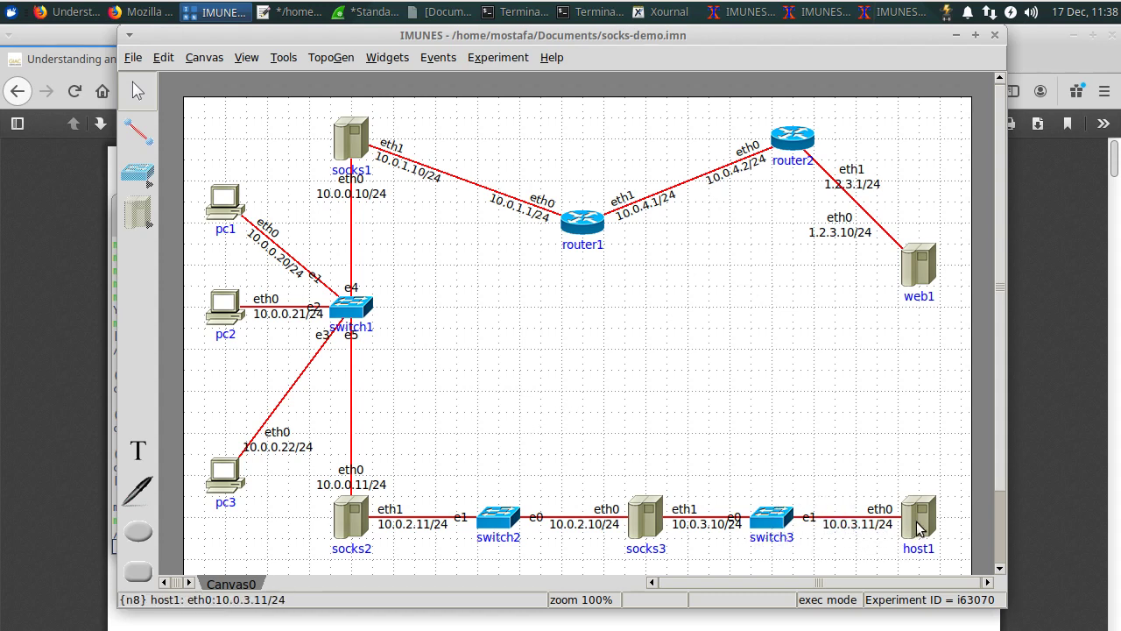
Close all open IMUNES node consoles, including those of socks1 and pc1
{"action": "left_click", "coordinate": [903, 12]}
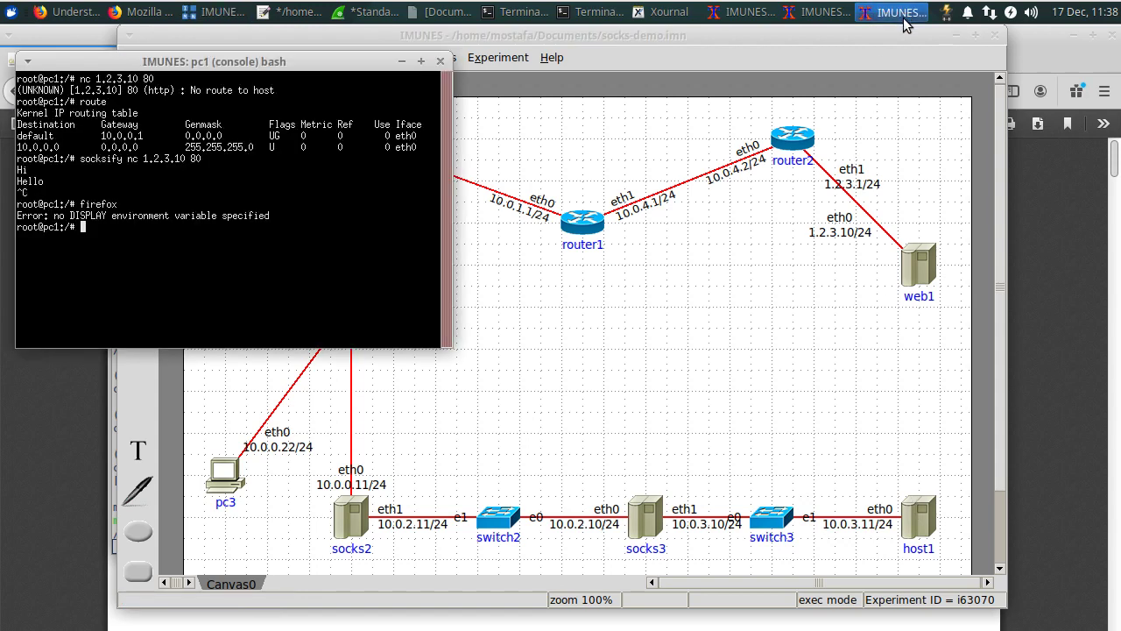
{"action": "left_click", "coordinate": [819, 13]}
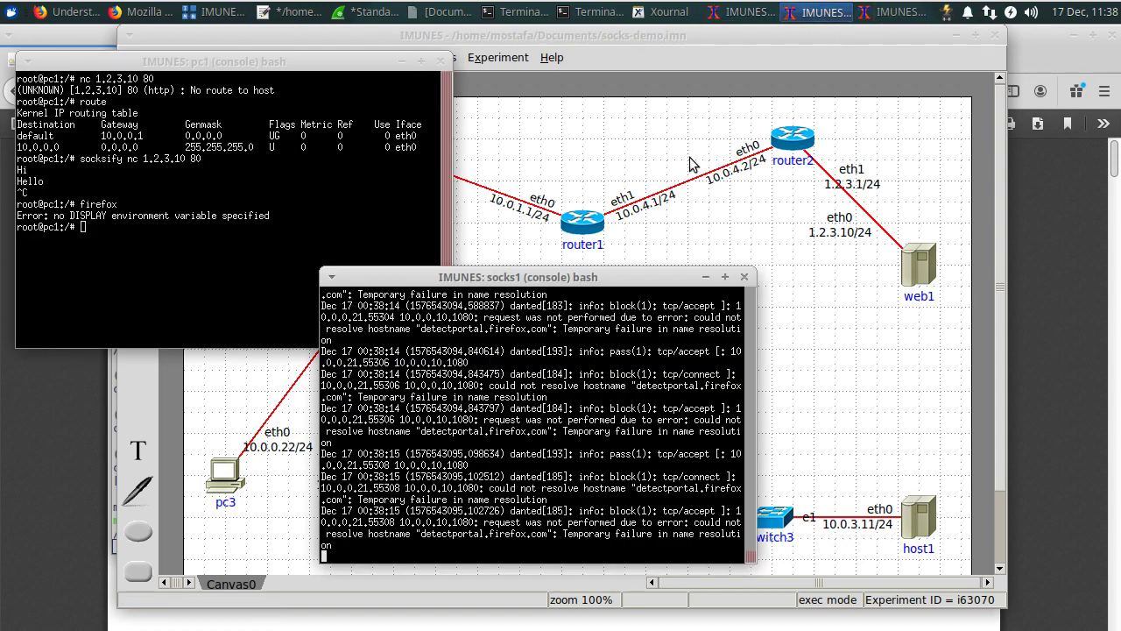
{"action": "left_click", "coordinate": [746, 278]}
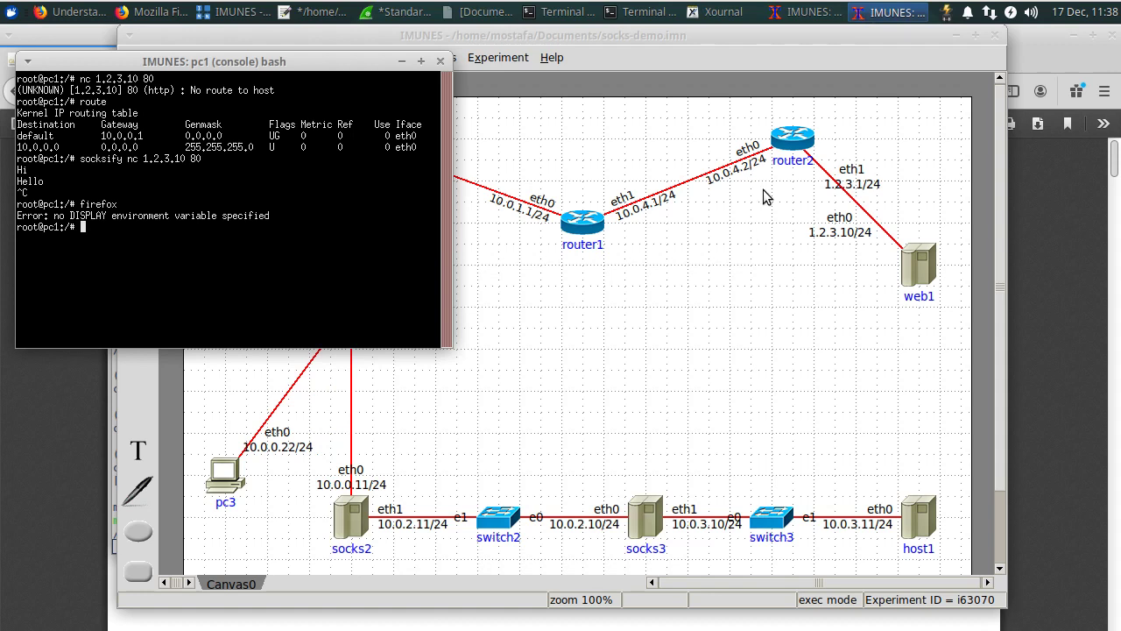
{"action": "left_click", "coordinate": [802, 13]}
{"action": "left_click", "coordinate": [1094, 106]}
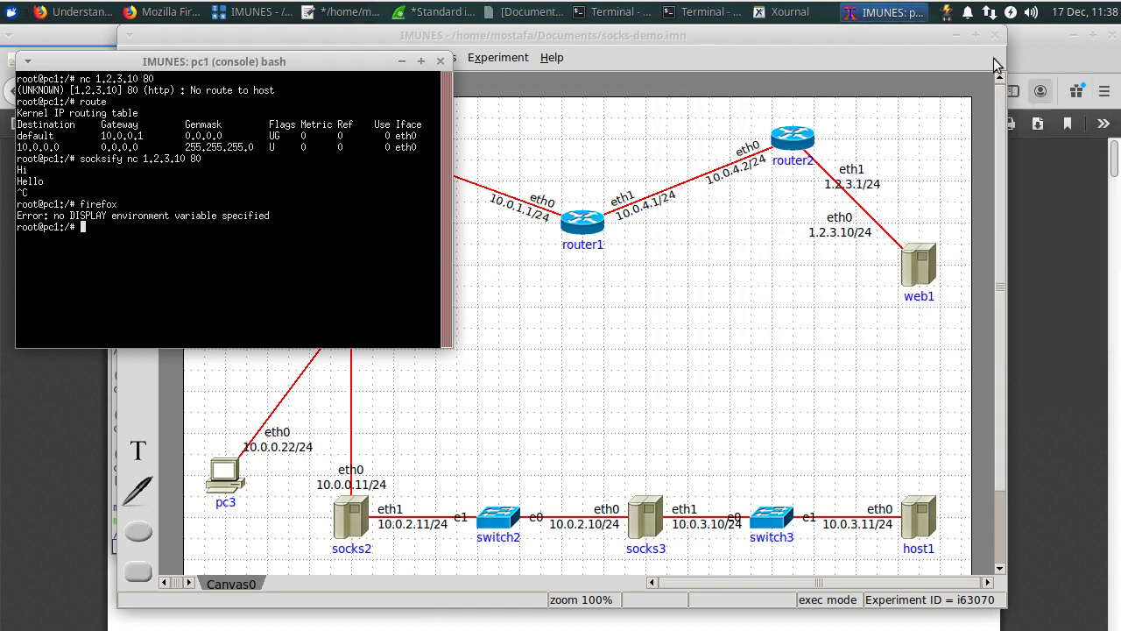
{"action": "left_click", "coordinate": [1002, 49]}
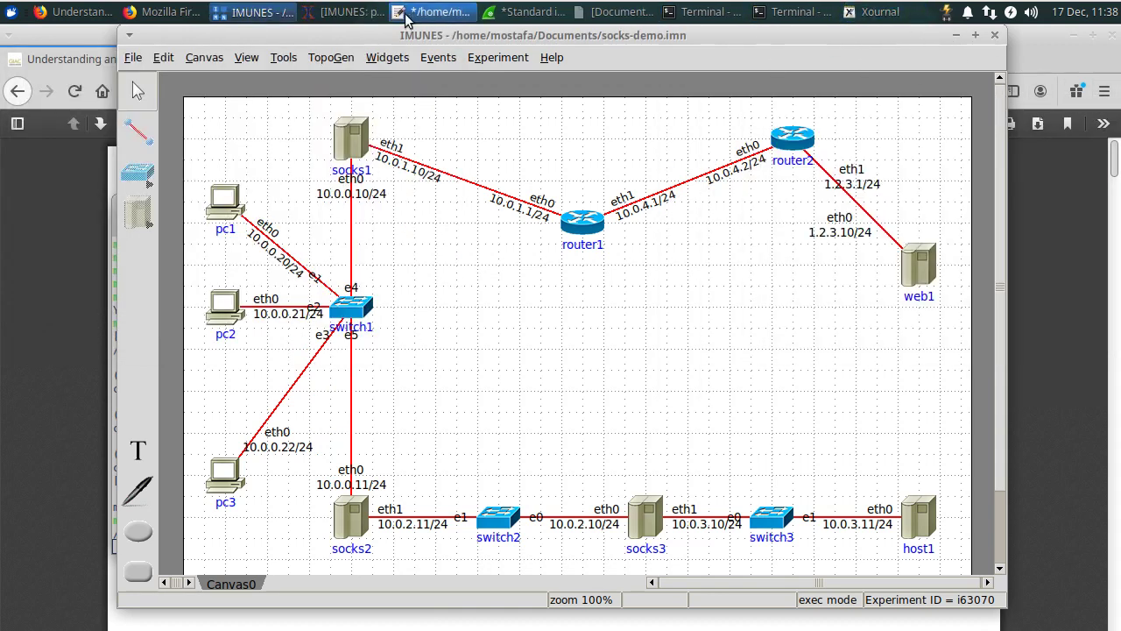
{"action": "left_click", "coordinate": [342, 12]}
{"action": "left_click", "coordinate": [440, 61]}
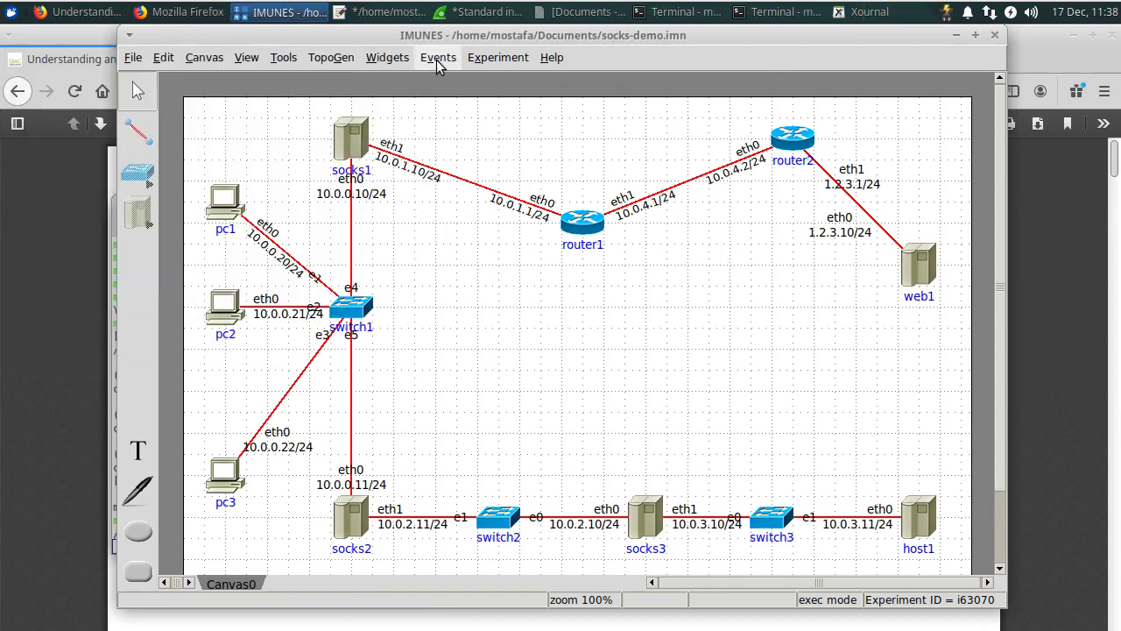
Stop web1's Wireshark capture and quit it without saving the captured packets
{"action": "left_click", "coordinate": [477, 12]}
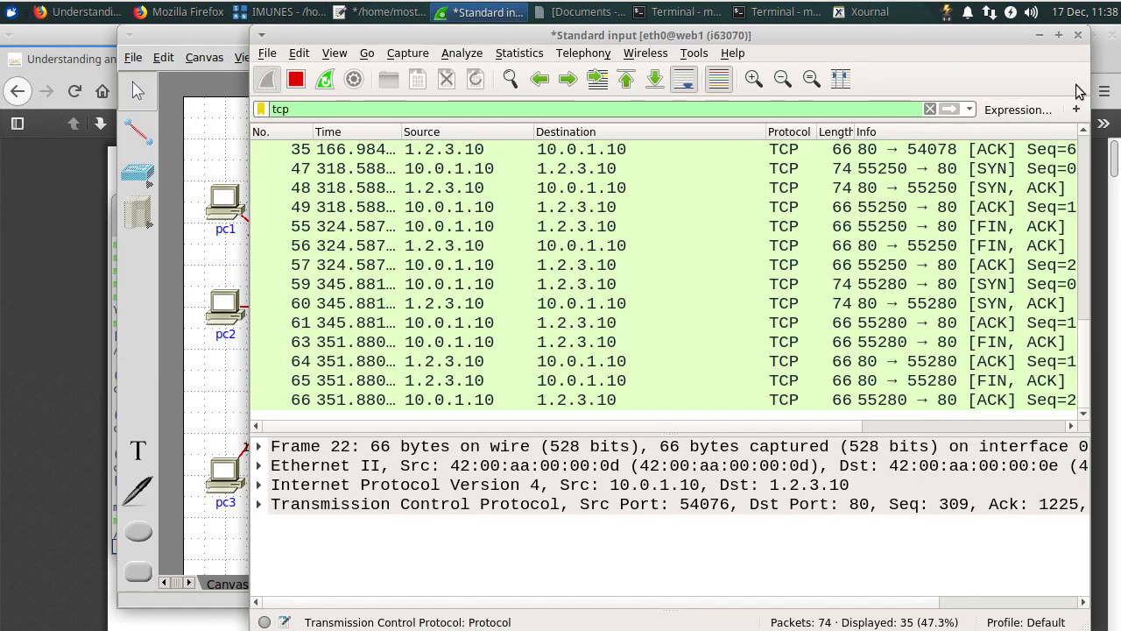
{"action": "left_click", "coordinate": [1080, 35]}
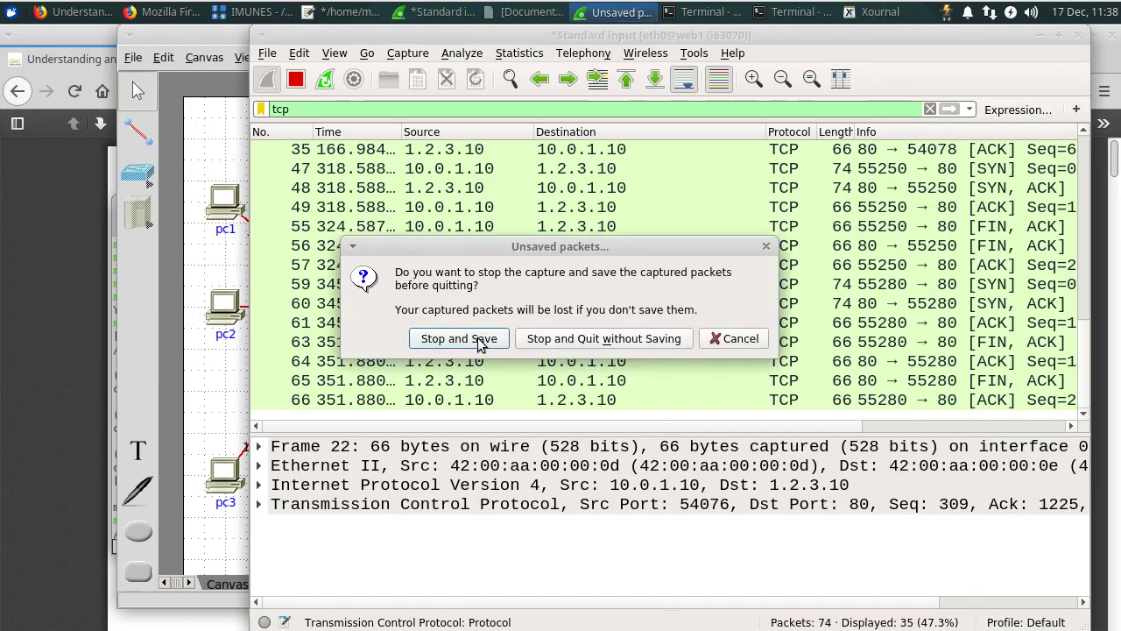
{"action": "left_click", "coordinate": [596, 342]}
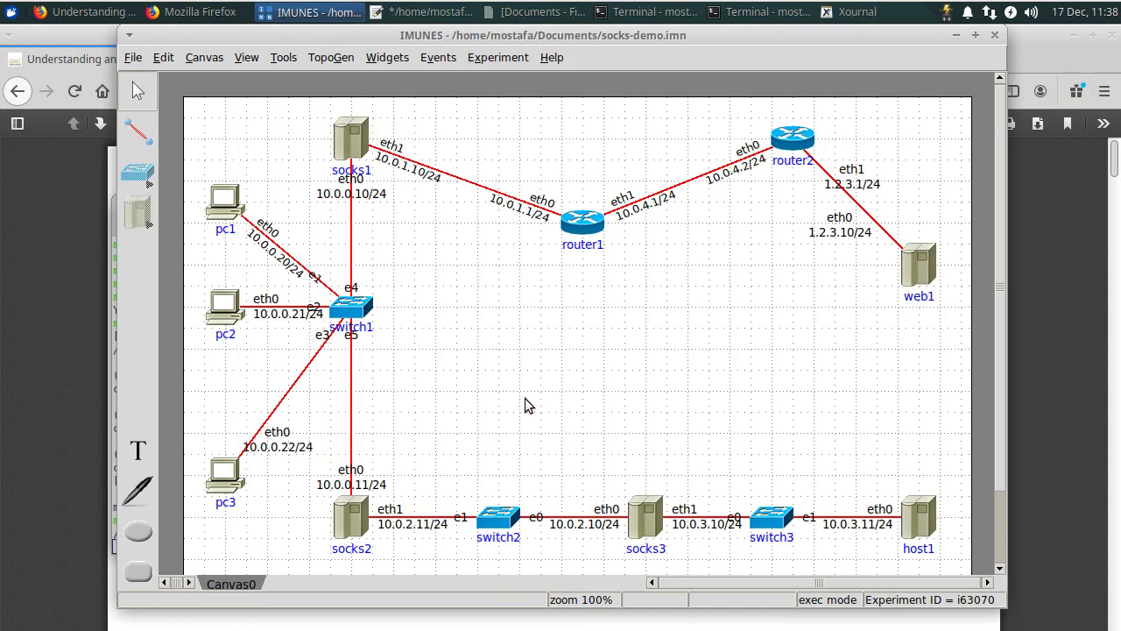
Open host1's console and start a netcat listener on port 8000 with nc -l -p 8000, moving the console off the lower nodes
{"action": "double_click", "coordinate": [914, 522]}
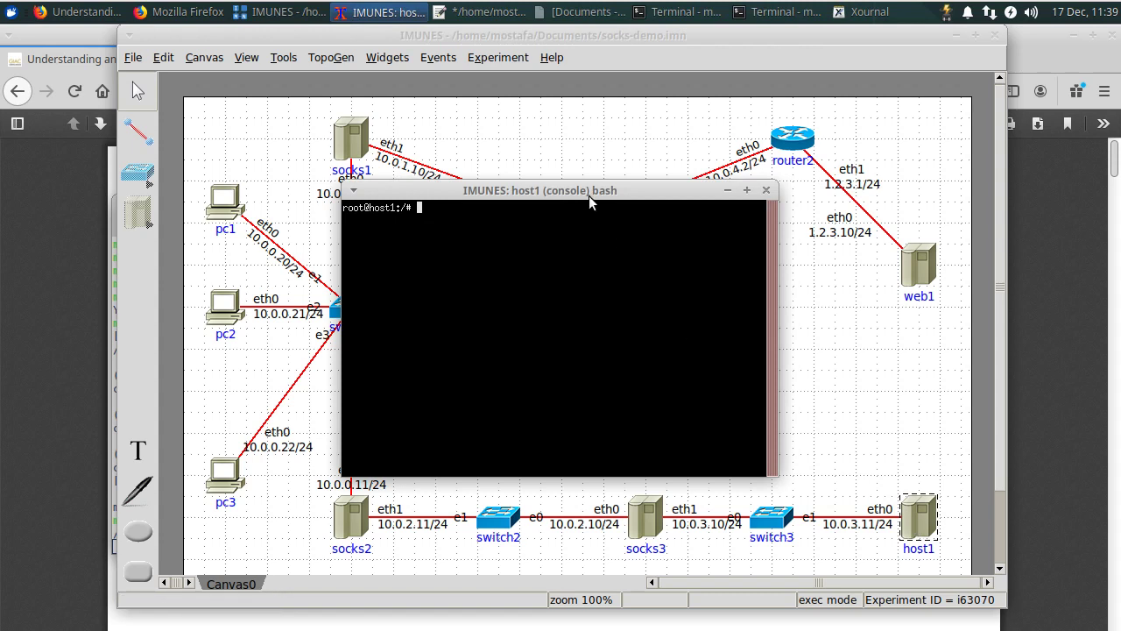
{"action": "left_click_drag", "start_coordinate": [590, 202], "coordinate": [836, 145]}
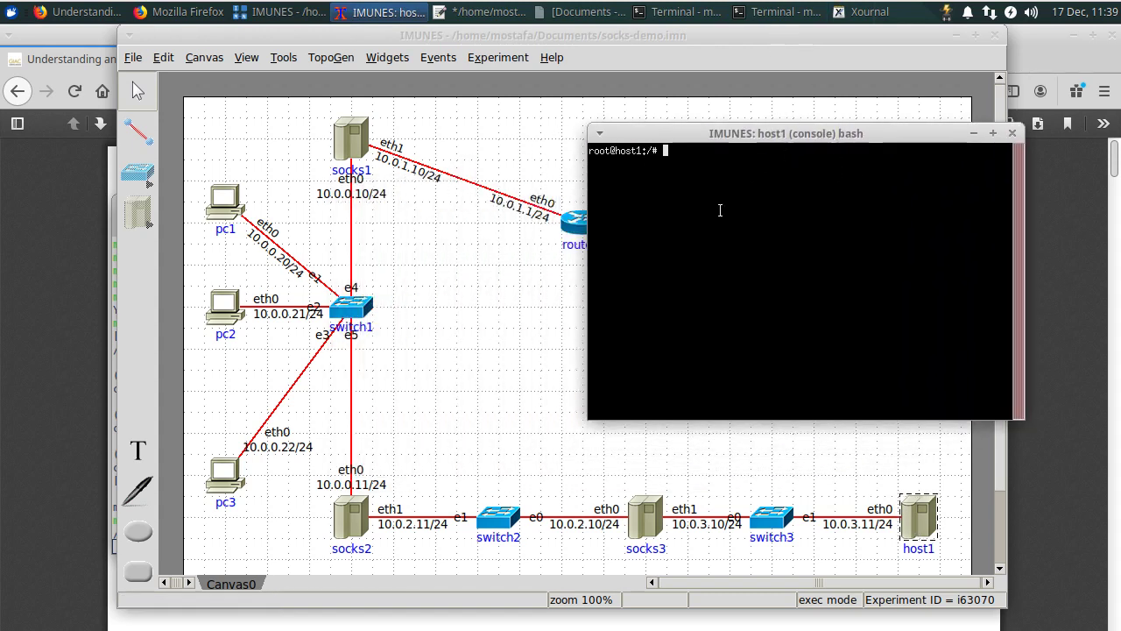
{"action": "type", "text": "nc -l -p 8"}
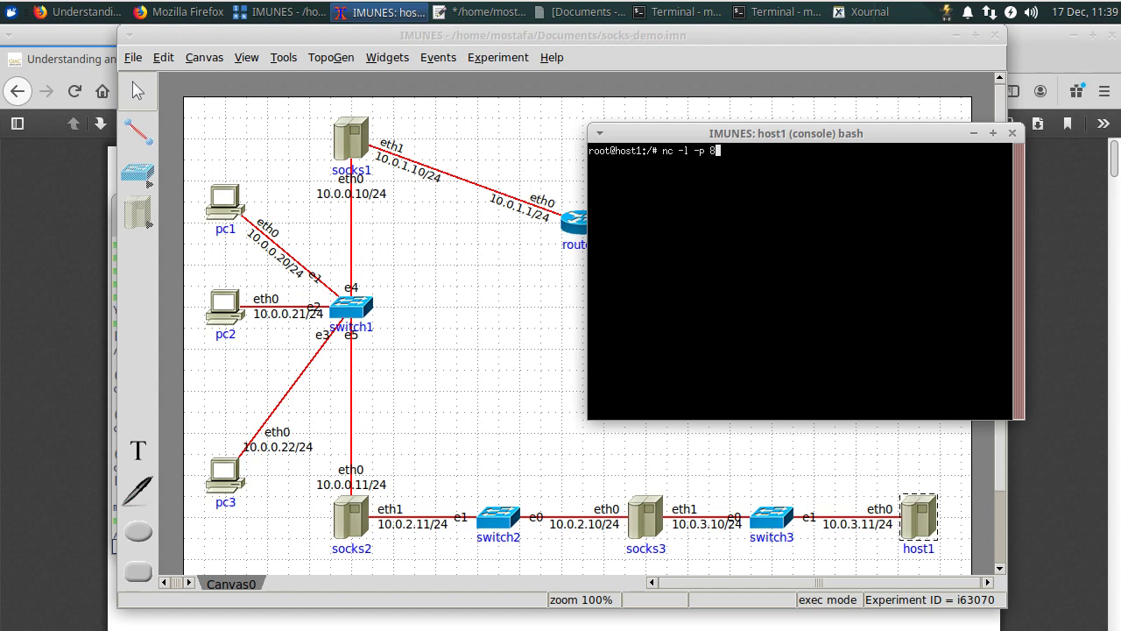
{"action": "type", "text": "000"}
{"action": "key", "text": "Return"}
{"action": "left_click_drag", "start_coordinate": [734, 135], "coordinate": [846, 128]}
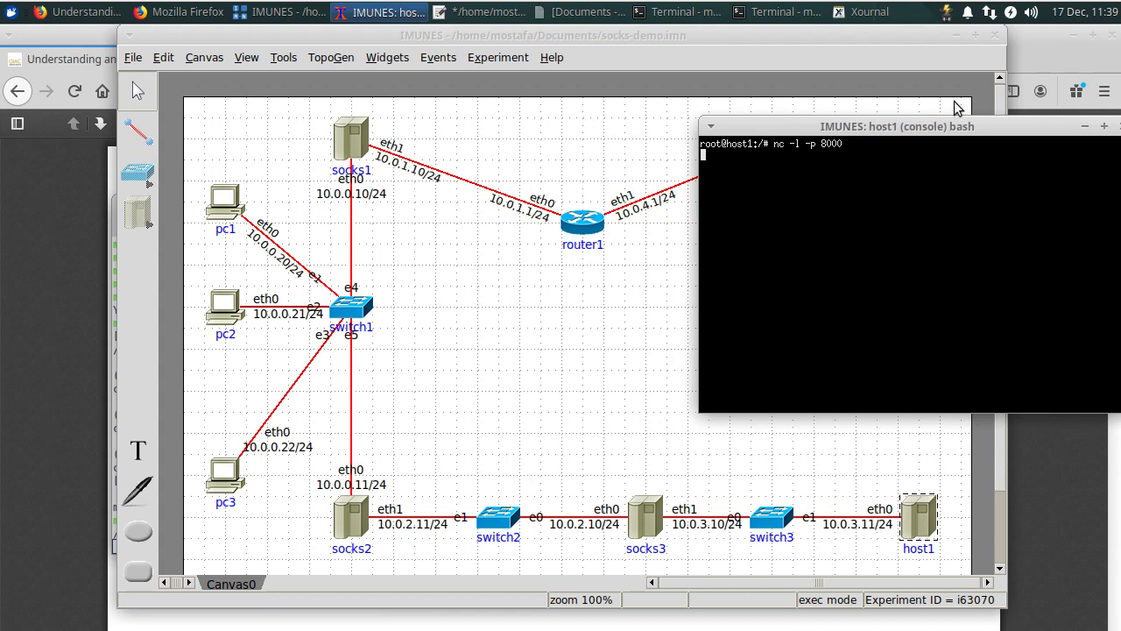
Open the socks2 and socks3 consoles and arrange them side by side below host1's console
{"action": "left_click", "coordinate": [351, 528]}
{"action": "double_click", "coordinate": [353, 529]}
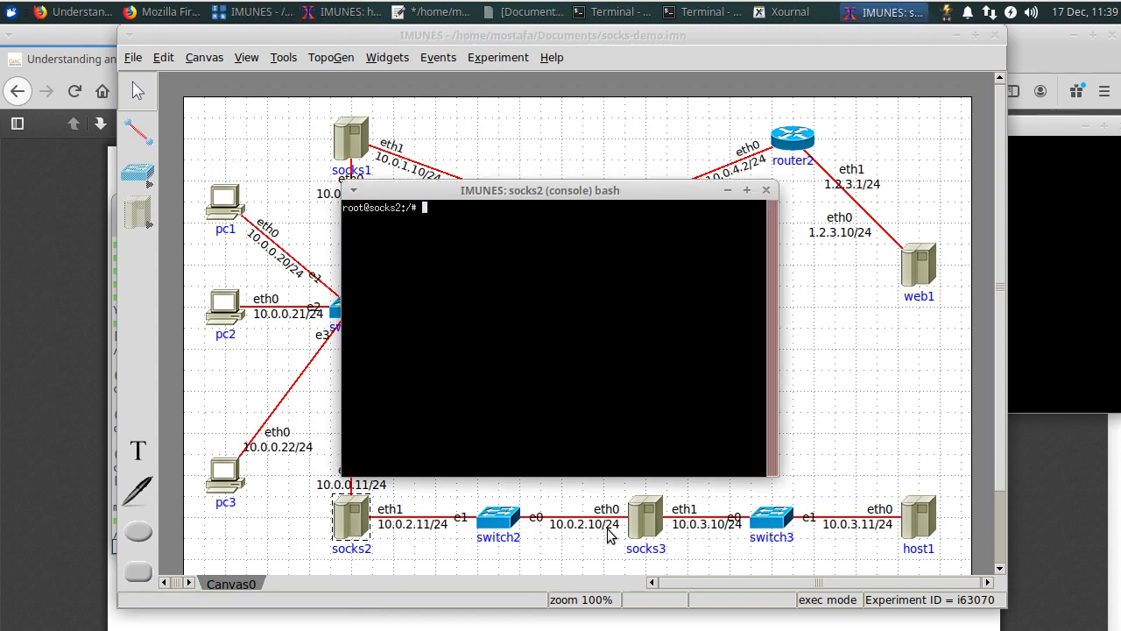
{"action": "left_click", "coordinate": [639, 522]}
{"action": "double_click", "coordinate": [639, 522]}
{"action": "left_click", "coordinate": [1026, 243]}
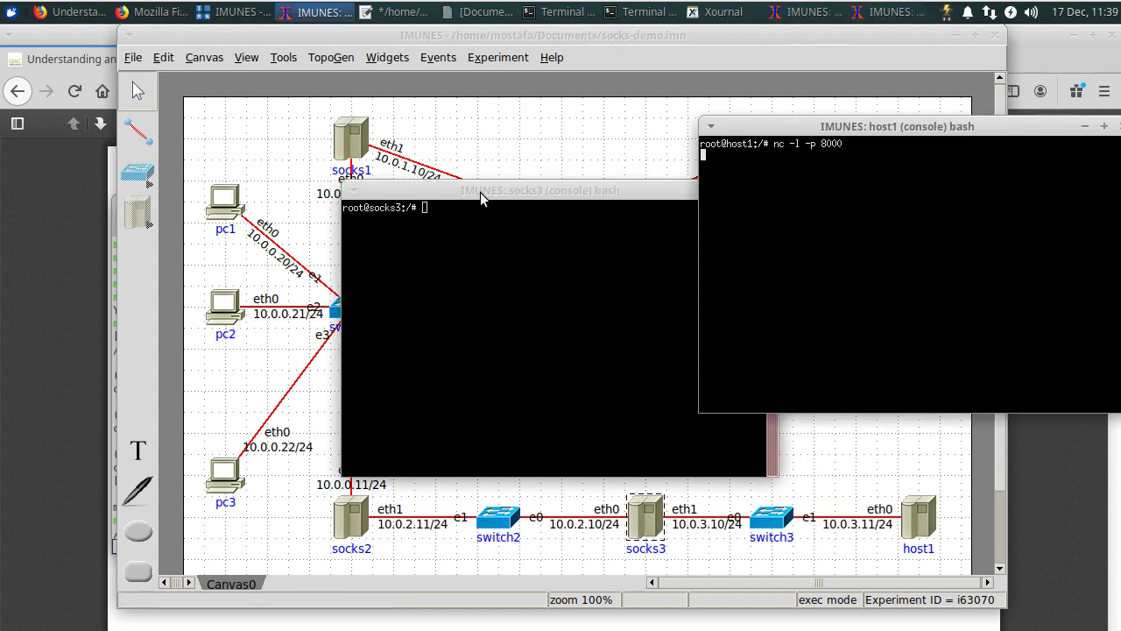
{"action": "left_click_drag", "start_coordinate": [480, 192], "coordinate": [691, 311]}
{"action": "left_click", "coordinate": [804, 13]}
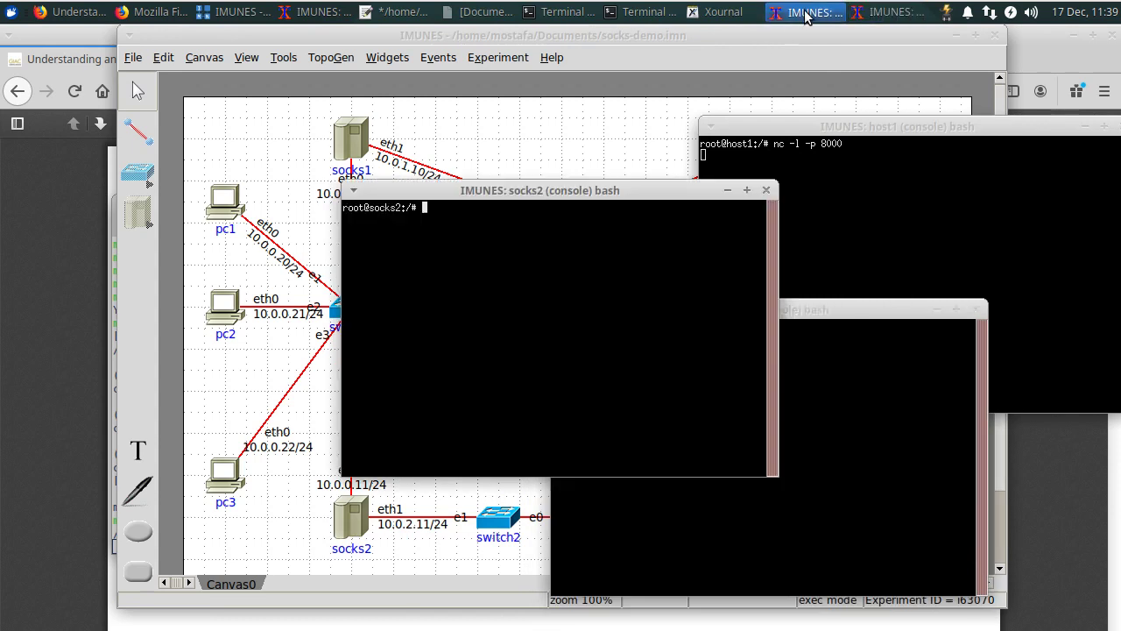
{"action": "left_click_drag", "start_coordinate": [541, 196], "coordinate": [371, 315]}
{"action": "left_click", "coordinate": [762, 316]}
{"action": "left_click_drag", "start_coordinate": [762, 317], "coordinate": [744, 327]}
{"action": "left_click", "coordinate": [476, 314]}
{"action": "left_click_drag", "start_coordinate": [476, 314], "coordinate": [513, 326]}
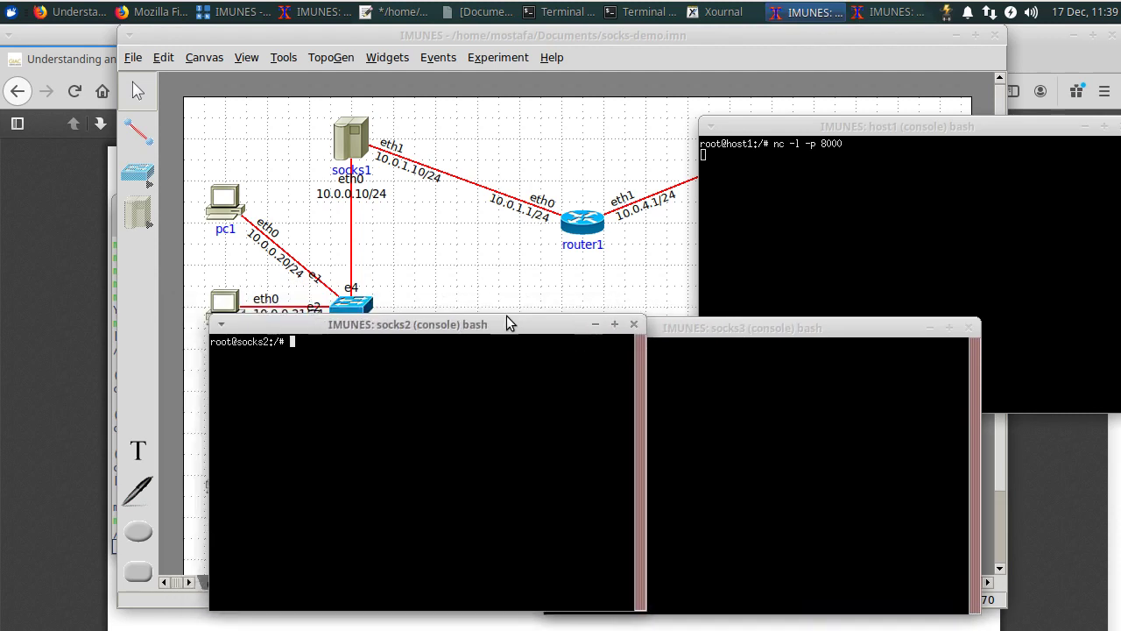
{"action": "left_click_drag", "start_coordinate": [699, 330], "coordinate": [736, 330]}
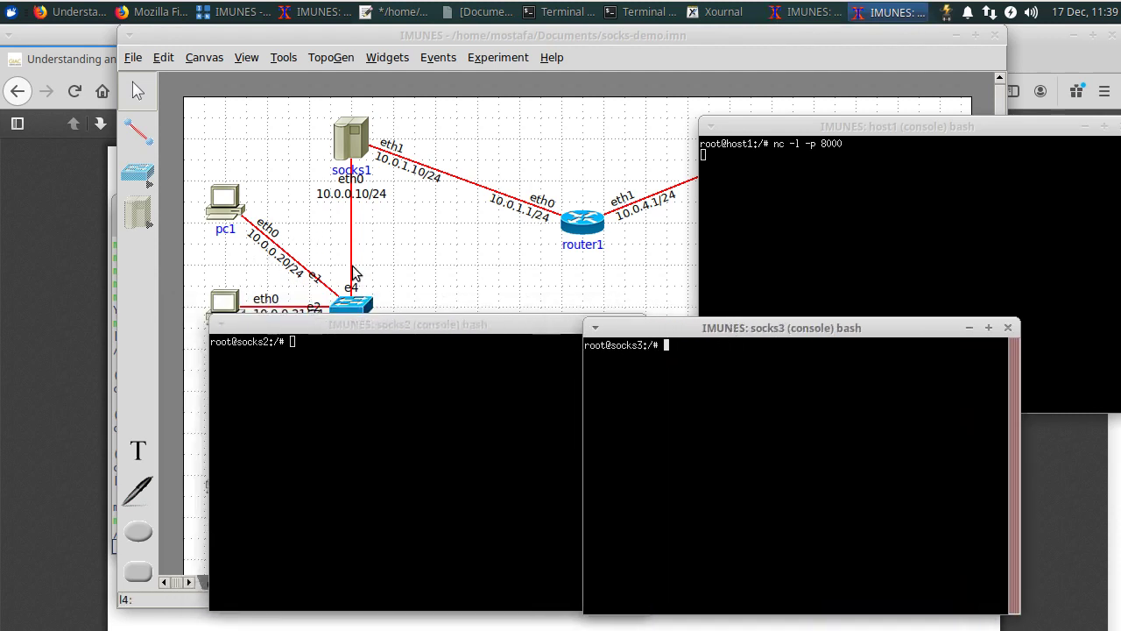
Open pc3's console and place it in front over the upper part of the network diagram
{"action": "left_click", "coordinate": [392, 268]}
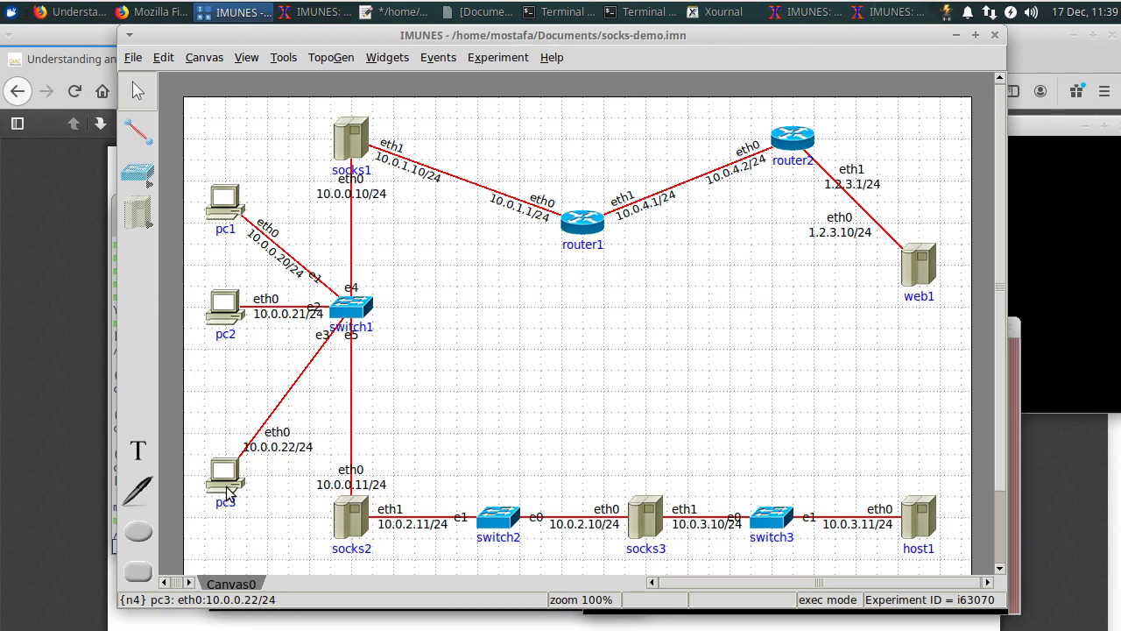
{"action": "left_click", "coordinate": [226, 473]}
{"action": "double_click", "coordinate": [226, 474]}
{"action": "left_click_drag", "start_coordinate": [518, 192], "coordinate": [379, 169]}
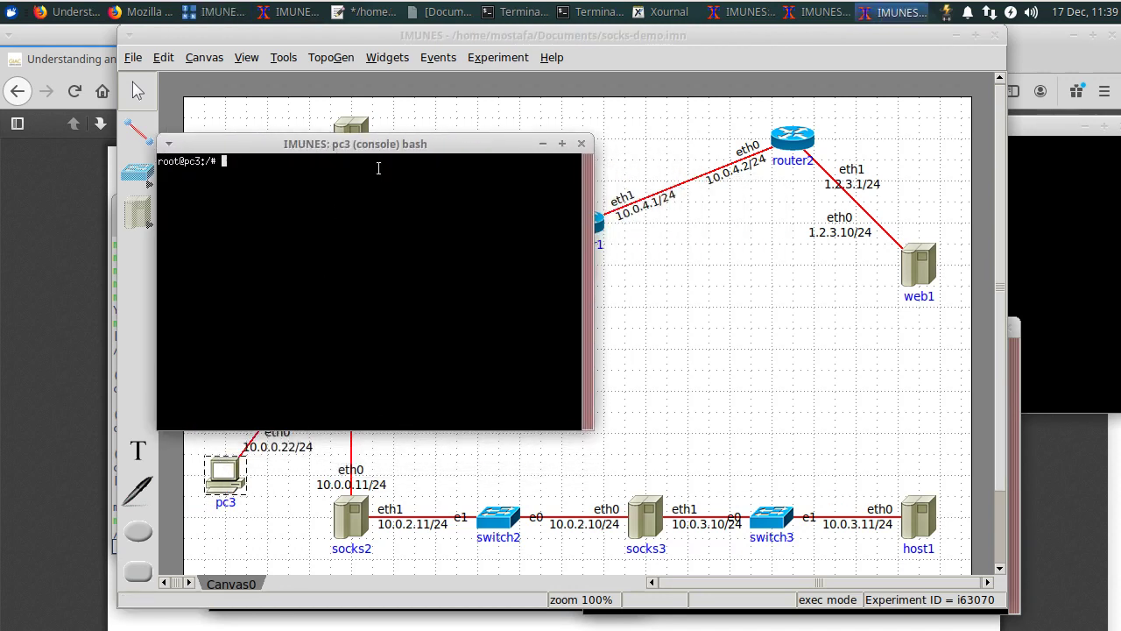
{"action": "left_click", "coordinate": [1015, 434]}
{"action": "left_click", "coordinate": [248, 282]}
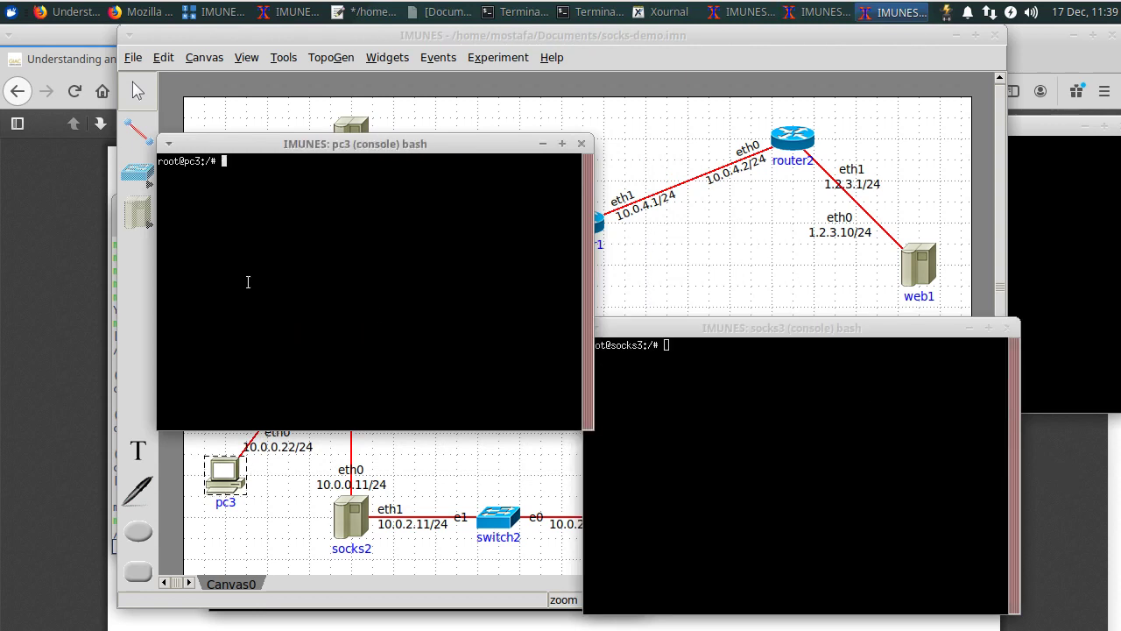
Print the Dante client configuration file from /etc in pc3's console to show its SOCKS routes
{"action": "type", "text": "cat /etc/dante/"}
{"action": "key", "text": "BackSpace"}
{"action": "key", "text": "Tab"}
{"action": "key", "text": "Return"}
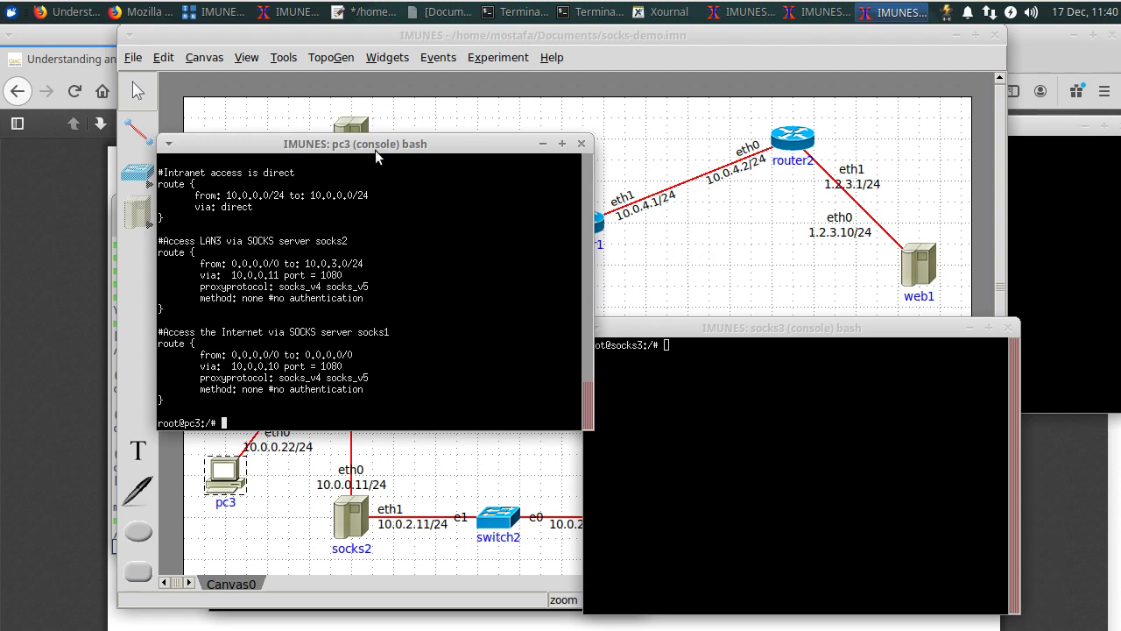
{"action": "key", "text": "Return"}
{"action": "key", "text": "Return"}
{"action": "key", "text": "Return"}
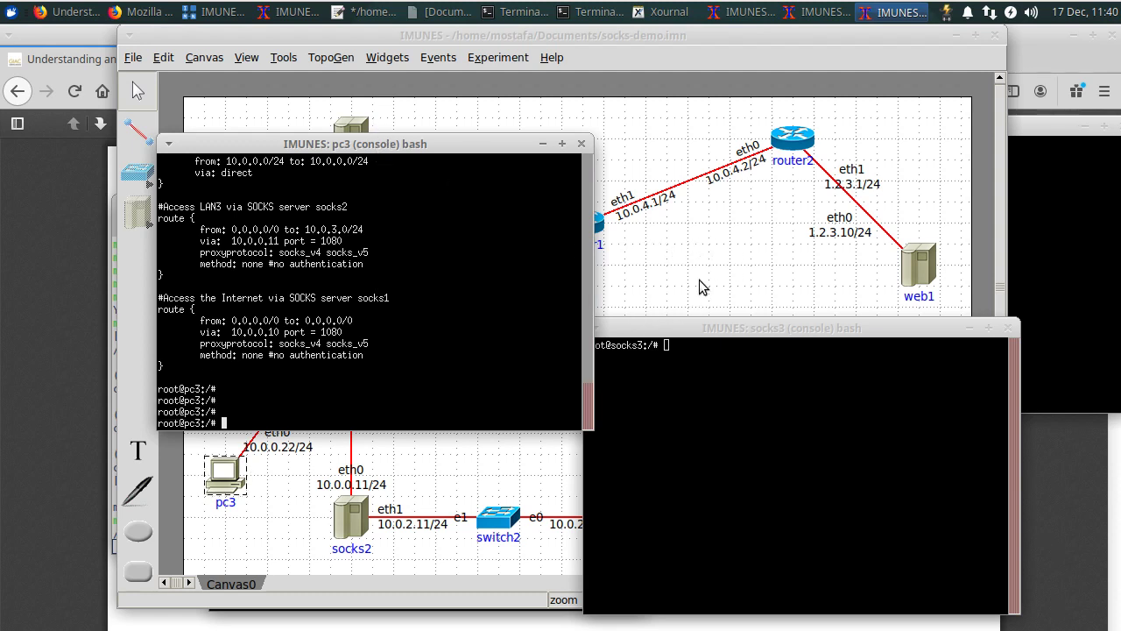
Follow the Dante log /var/log/socks2.log live in socks2's console with tail -f
{"action": "left_click", "coordinate": [815, 13]}
{"action": "left_click", "coordinate": [740, 12]}
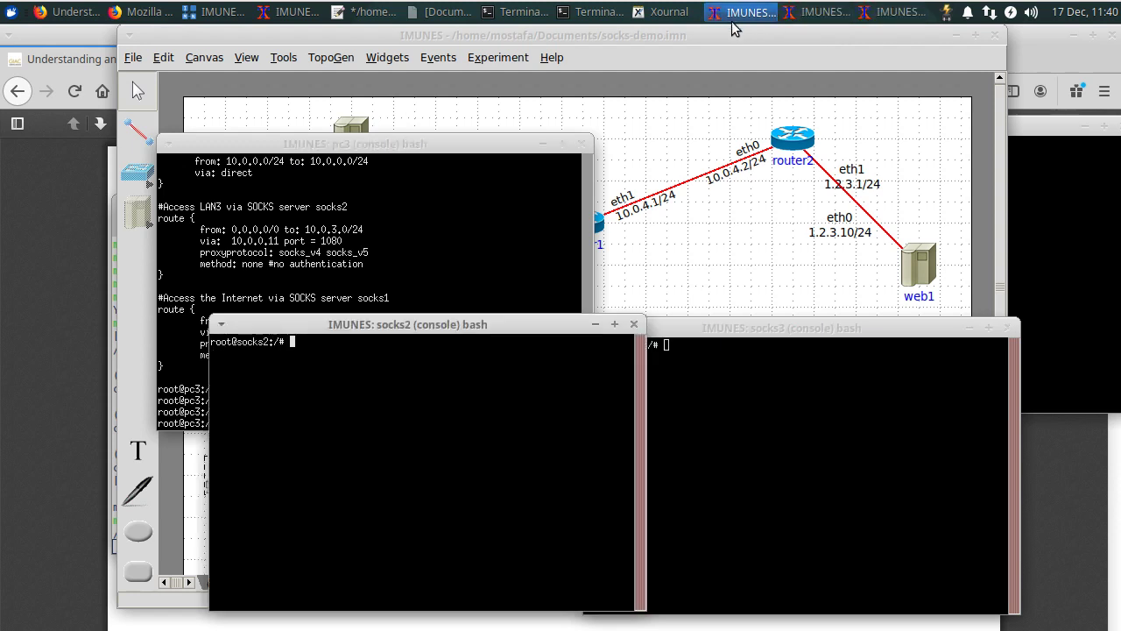
{"action": "type", "text": "tail"}
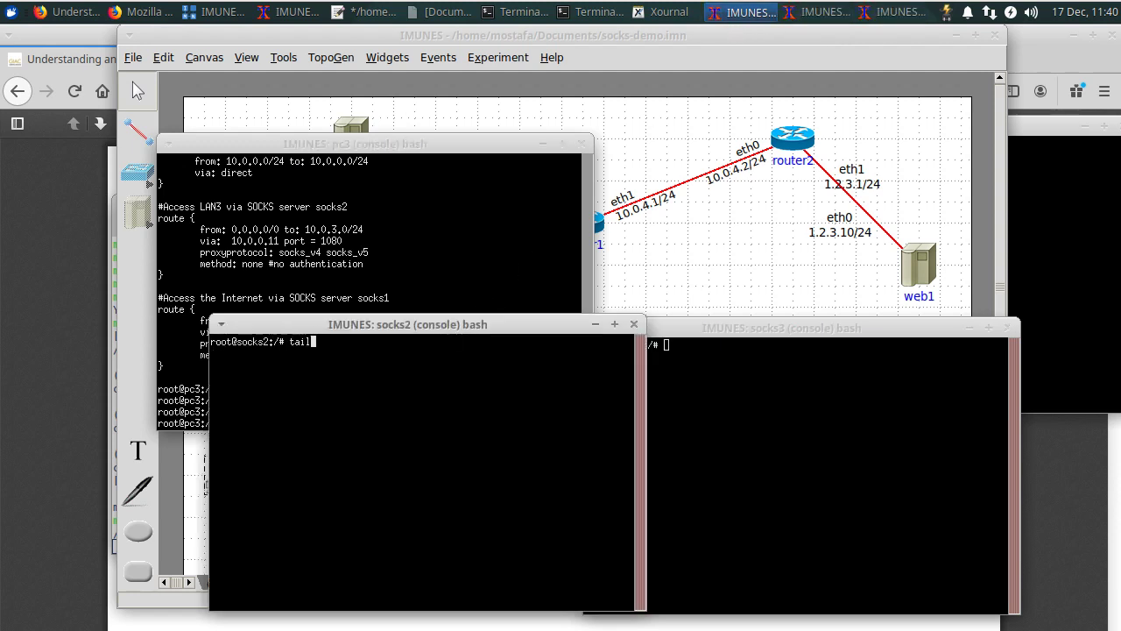
{"action": "type", "text": " -f /var/log/socks2.log"}
{"action": "key", "text": "Return"}
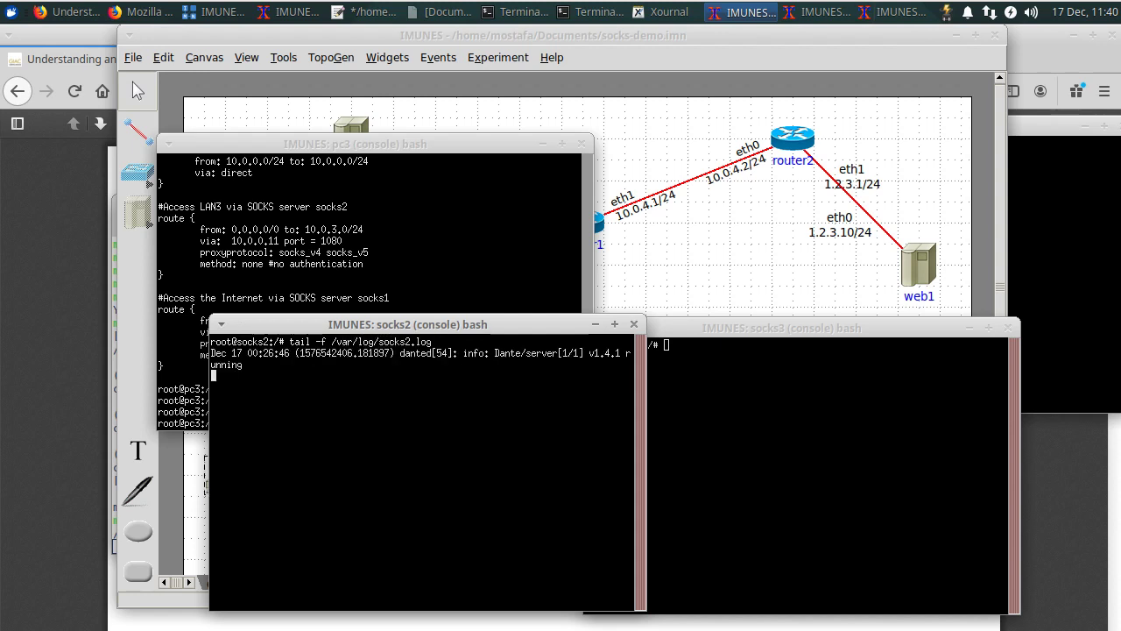
Follow the Dante log /var/log/socks3.log live in socks3's console with tail -f
{"action": "left_click", "coordinate": [813, 422]}
{"action": "type", "text": "t"}
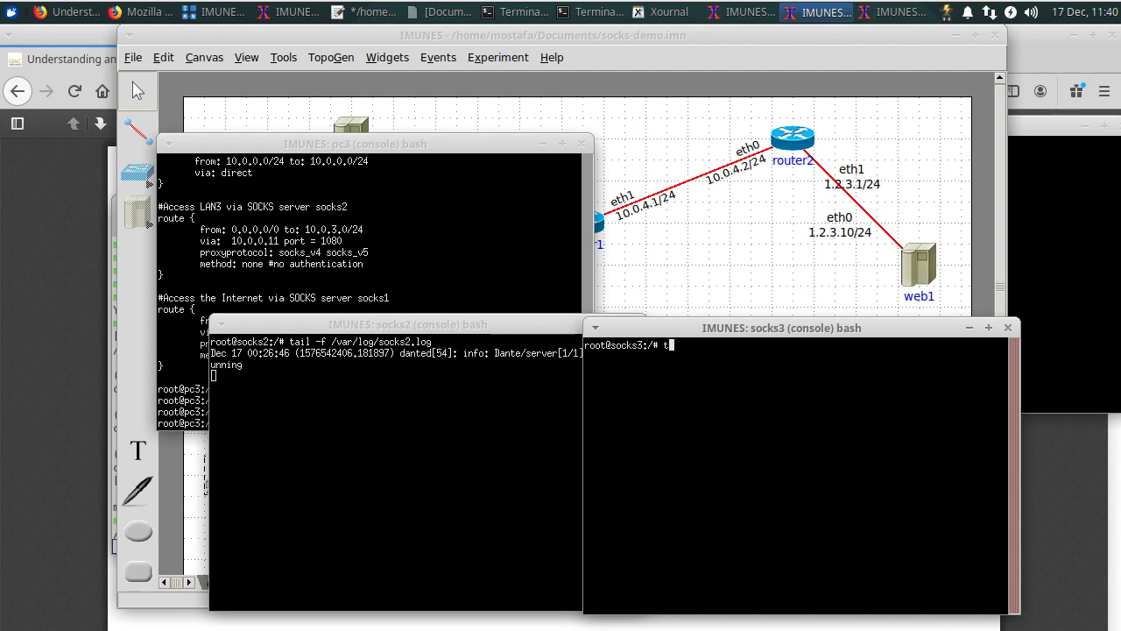
{"action": "type", "text": "ail -f /var/log/socks3.log"}
{"action": "key", "text": "Return"}
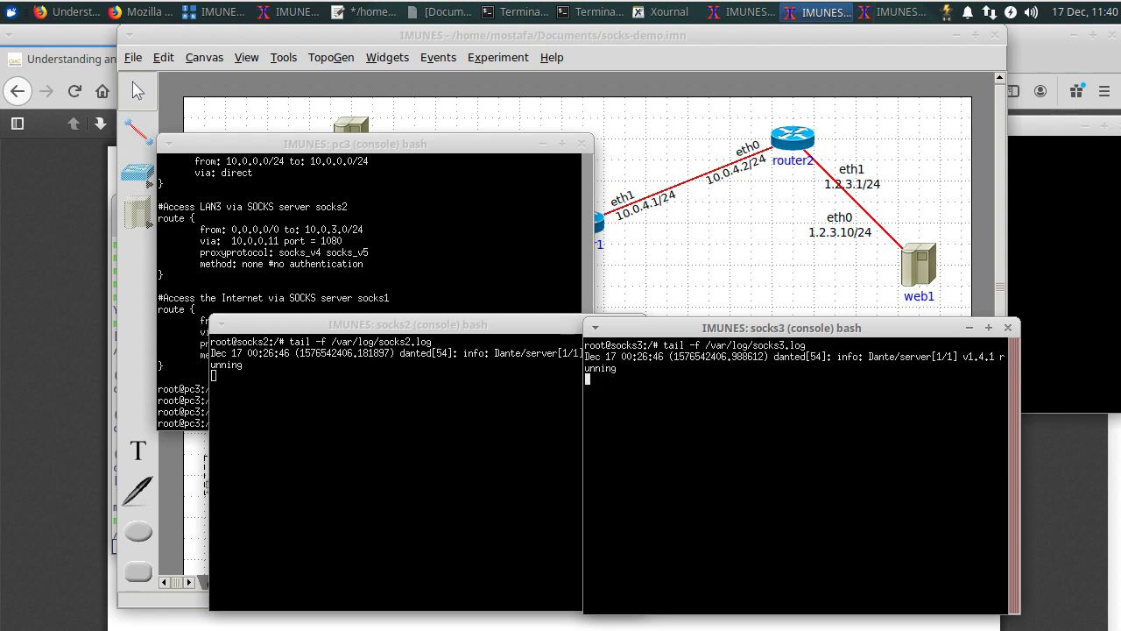
Arrange the pc3, host1 and socks3 consoles so that pc3's routes, host1's listener and both proxy logs are in view together
{"action": "left_click", "coordinate": [1101, 273]}
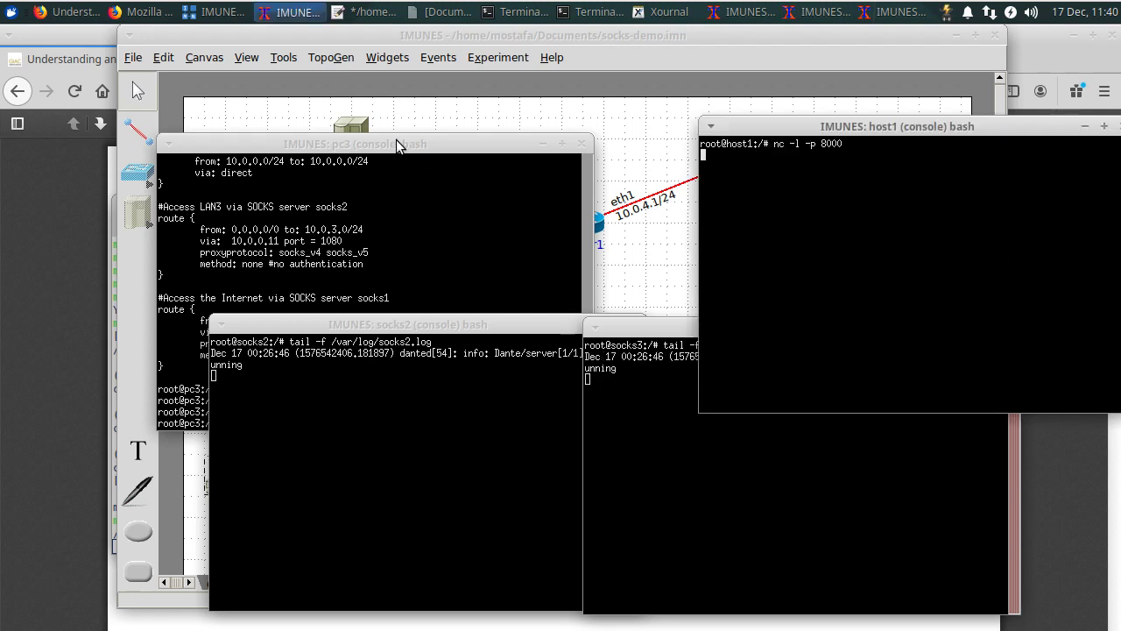
{"action": "left_click_drag", "start_coordinate": [396, 139], "coordinate": [246, 57]}
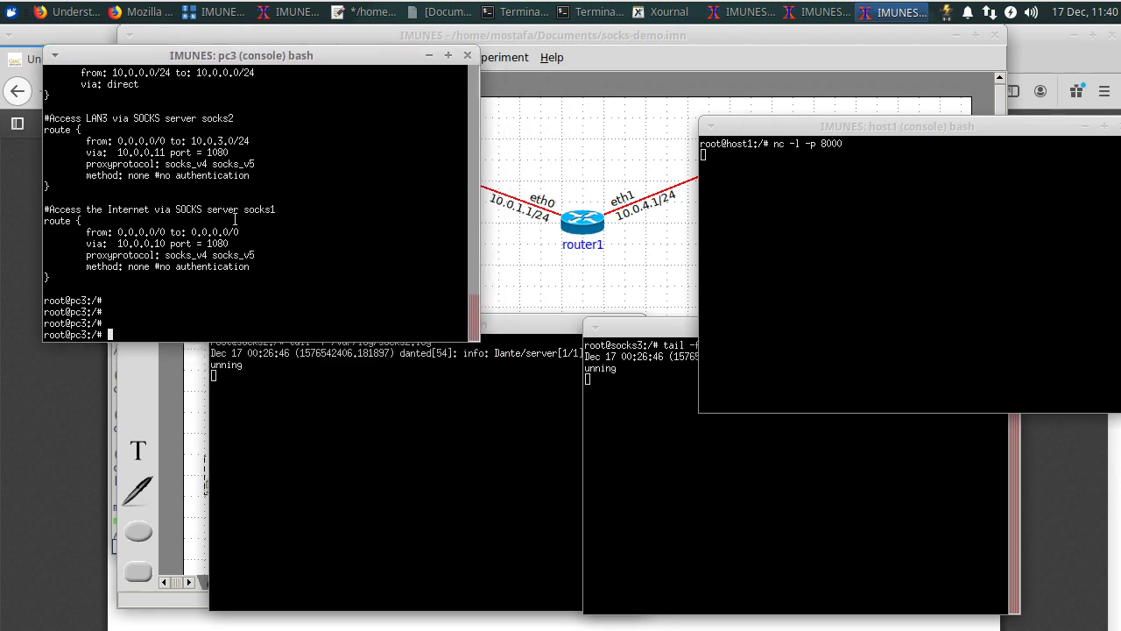
{"action": "type", "text": "nc"}
{"action": "left_click_drag", "start_coordinate": [874, 130], "coordinate": [670, 79]}
{"action": "left_click_drag", "start_coordinate": [946, 329], "coordinate": [734, 412]}
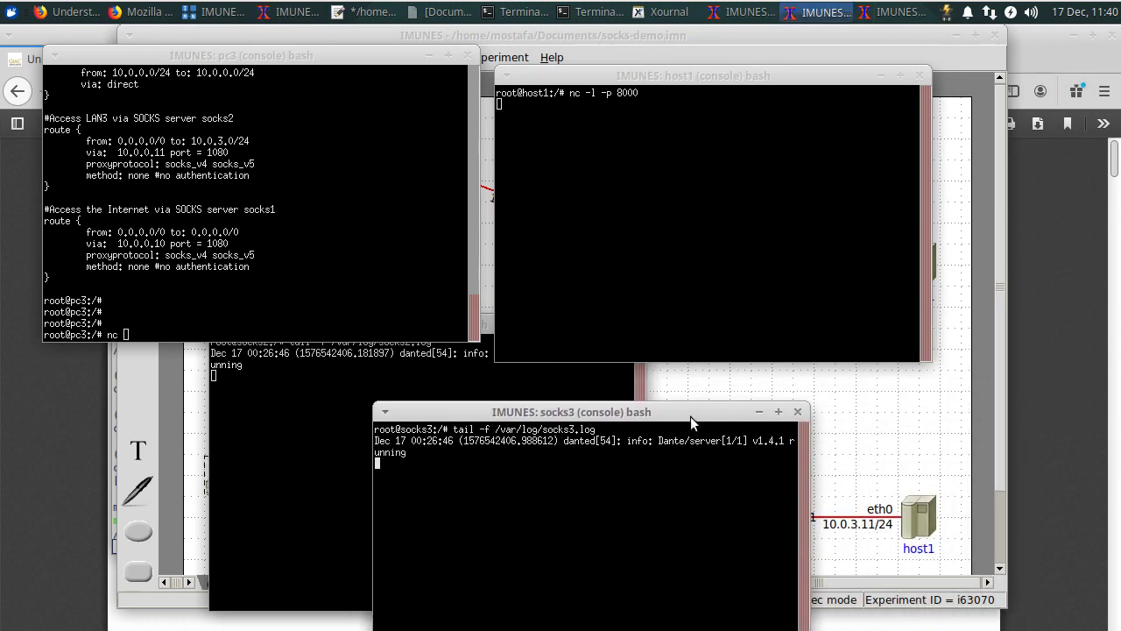
{"action": "left_click_drag", "start_coordinate": [691, 419], "coordinate": [860, 332]}
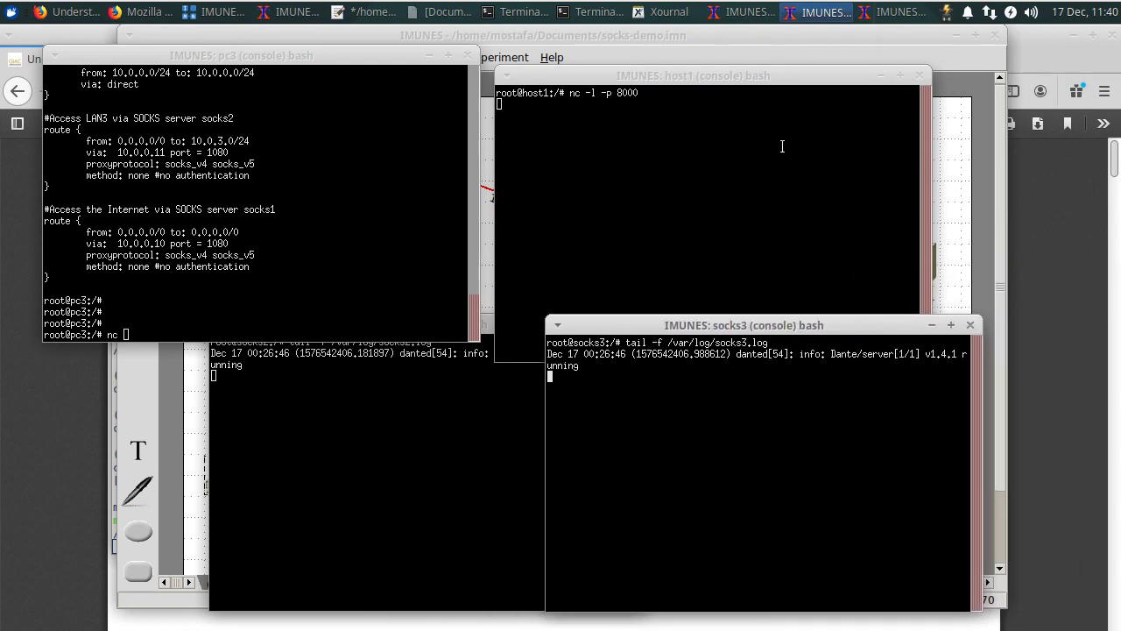
{"action": "left_click_drag", "start_coordinate": [703, 78], "coordinate": [884, 51]}
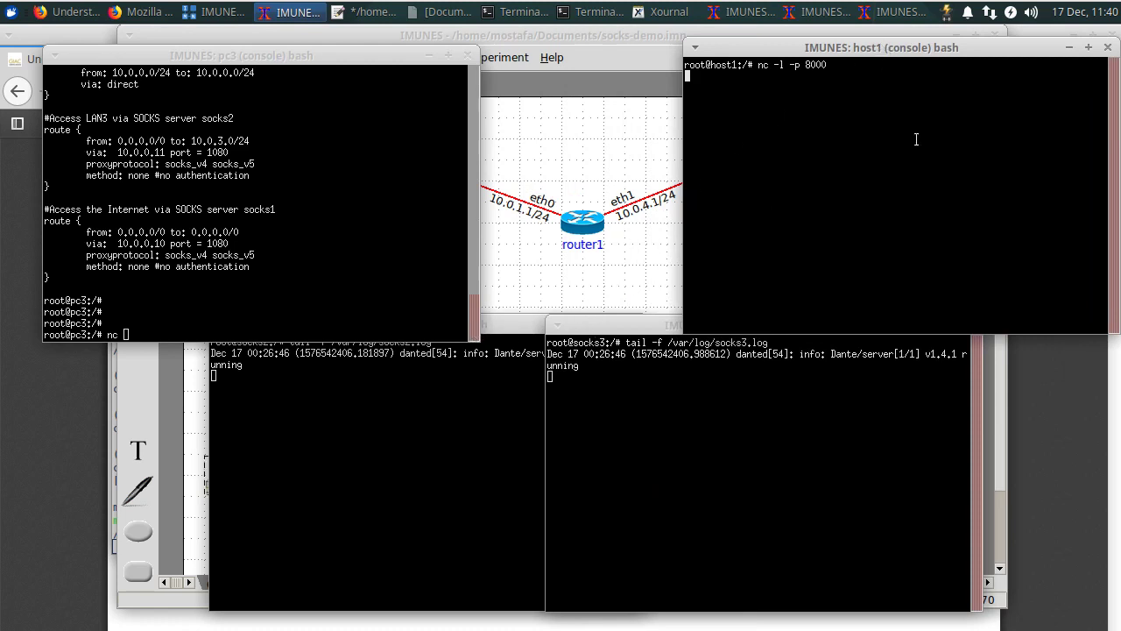
Try a direct netcat connection from pc3 to host1 with nc 10.0.3.11 8000
{"action": "left_click", "coordinate": [156, 302]}
{"action": "type", "text": "nc 10"}
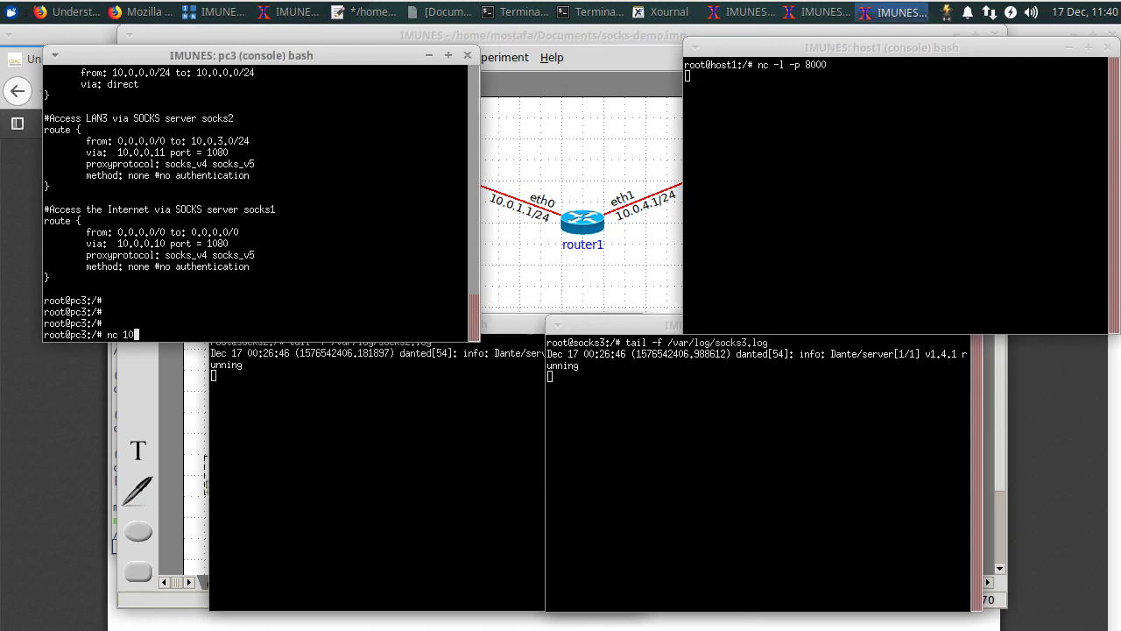
{"action": "type", "text": ".0.3.11 8000"}
{"action": "key", "text": "Return"}
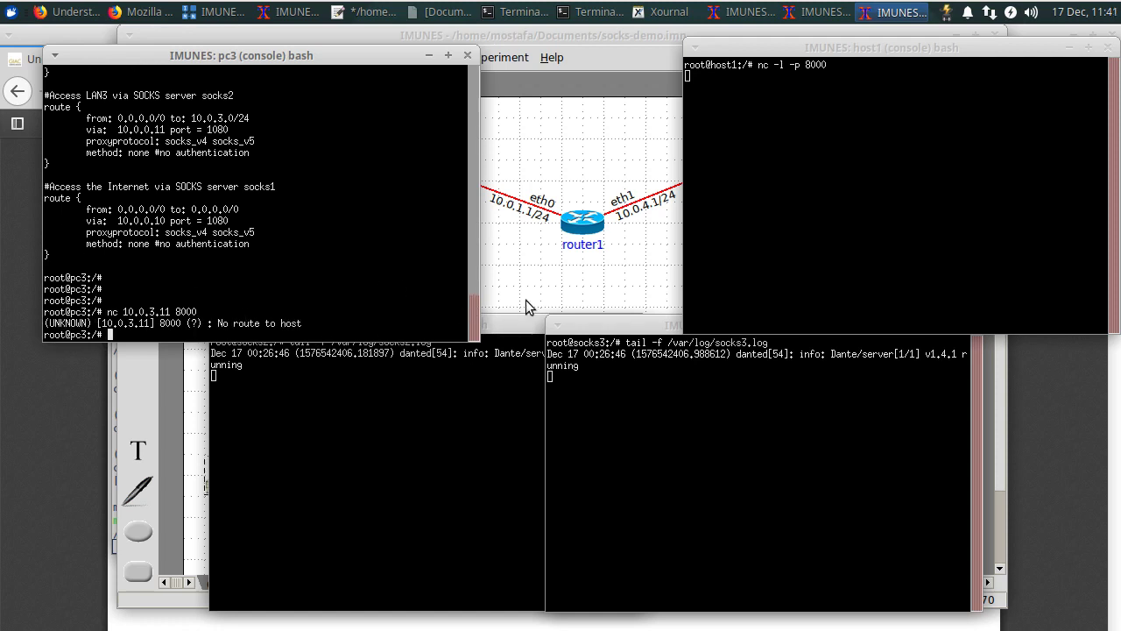
Try the same netcat connection from pc3 through the SOCKS proxies with socksify nc 10.0.3.11 8000
{"action": "key", "text": "Up"}
{"action": "key", "text": "Home"}
{"action": "key", "text": "Delete"}
{"action": "type", "text": "socksify n"}
{"action": "key", "text": "Return"}
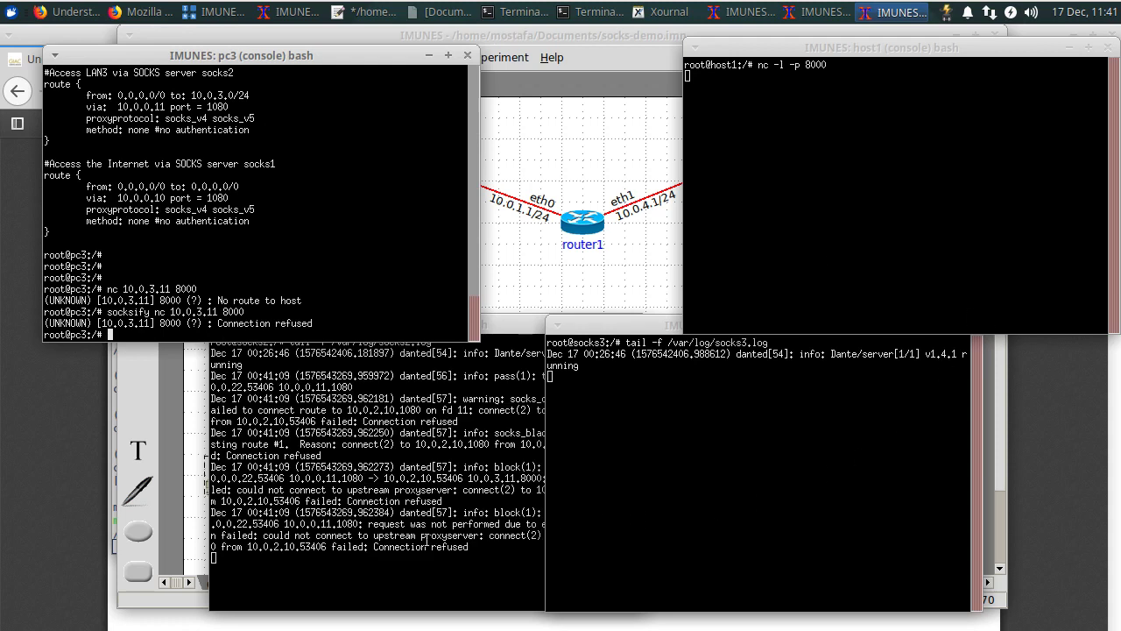
Examine socks2's Dante log for the connection attempt and compare it with socks3's log, pc3's console and the network diagram
{"action": "left_click", "coordinate": [413, 549]}
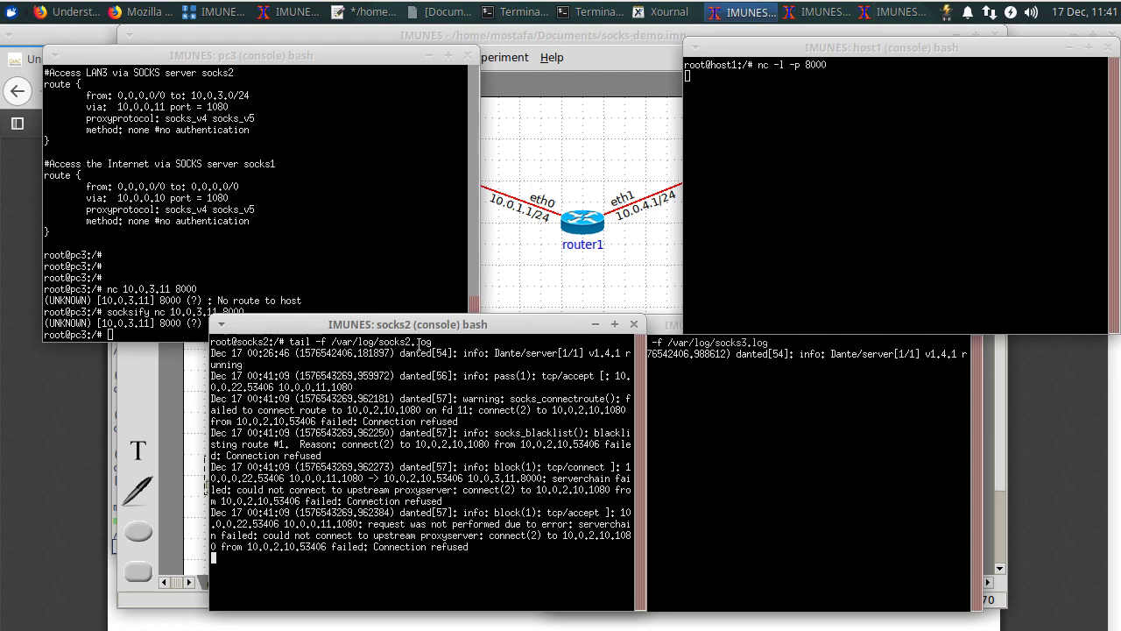
{"action": "left_click_drag", "start_coordinate": [419, 324], "coordinate": [388, 196]}
{"action": "left_click", "coordinate": [729, 452]}
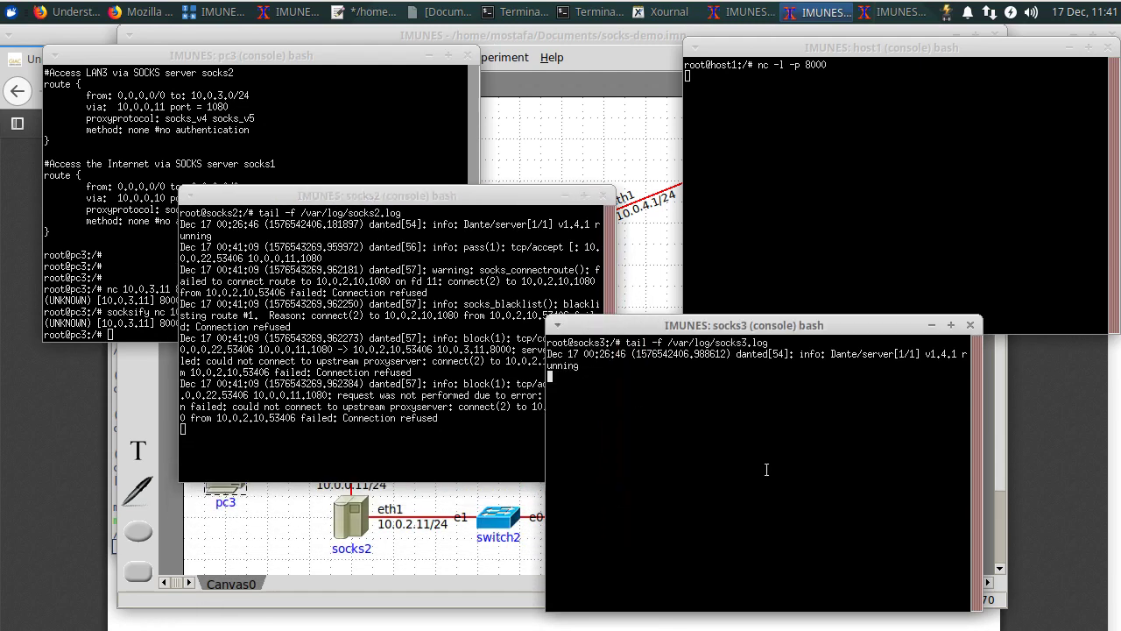
{"action": "left_click", "coordinate": [162, 359]}
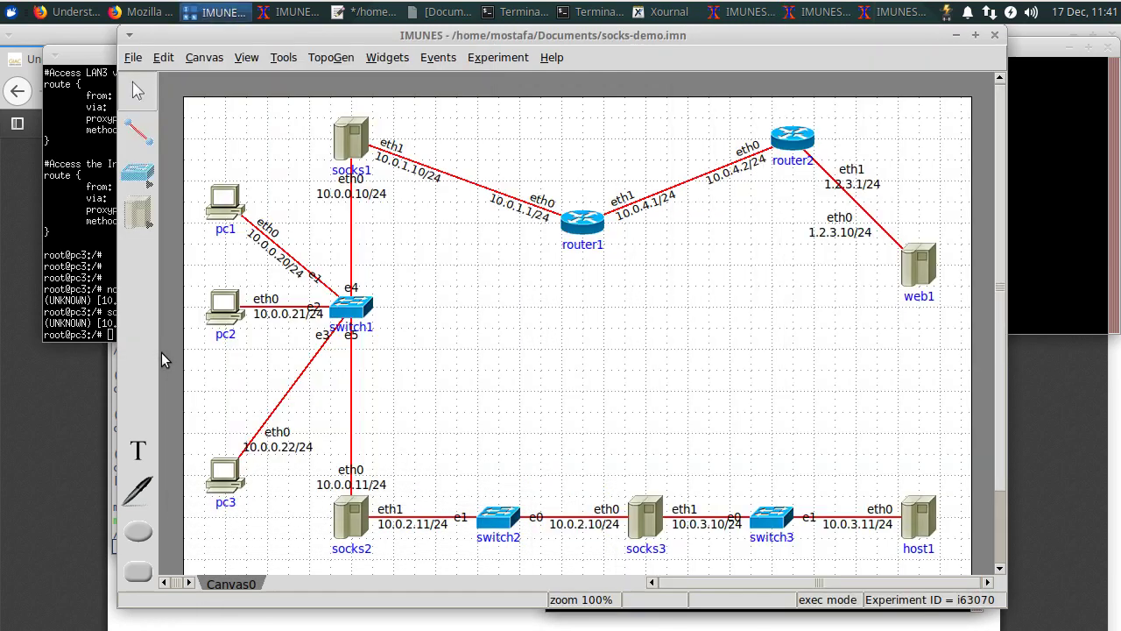
{"action": "left_click", "coordinate": [88, 255]}
{"action": "left_click", "coordinate": [815, 12]}
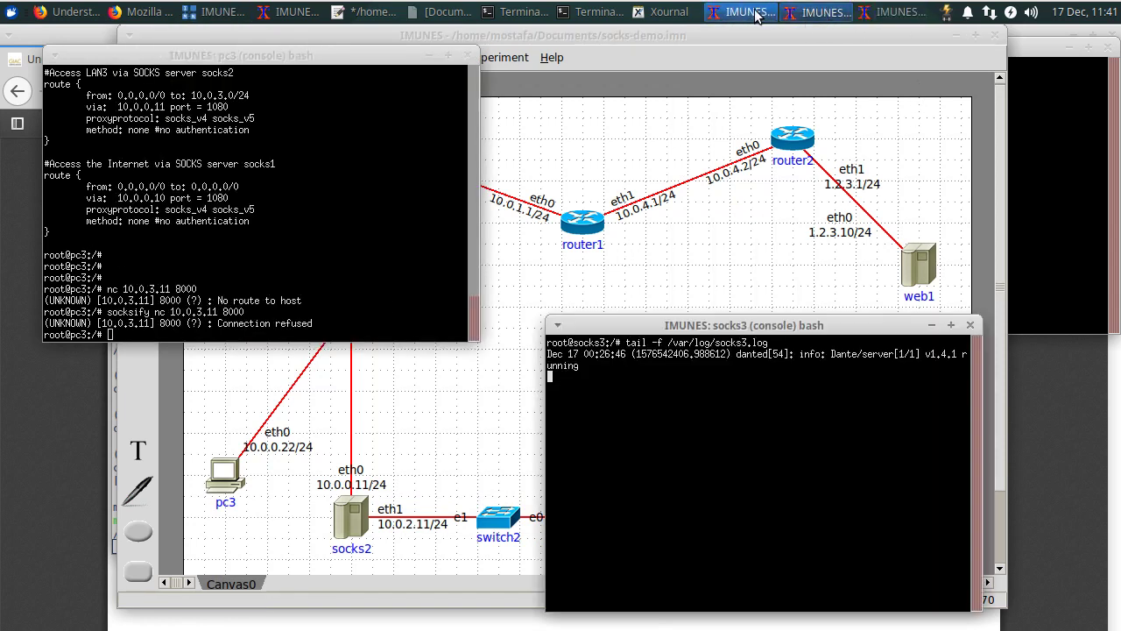
{"action": "left_click", "coordinate": [740, 11]}
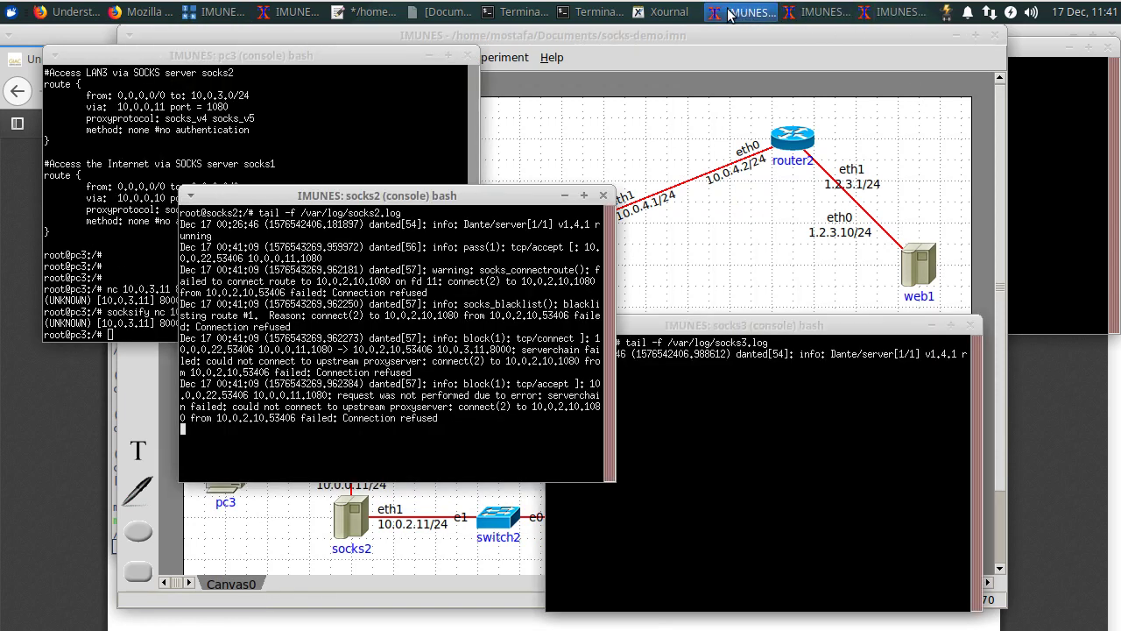
Terminate the running socks-demo experiment to return the network to edit mode
{"action": "left_click", "coordinate": [299, 12]}
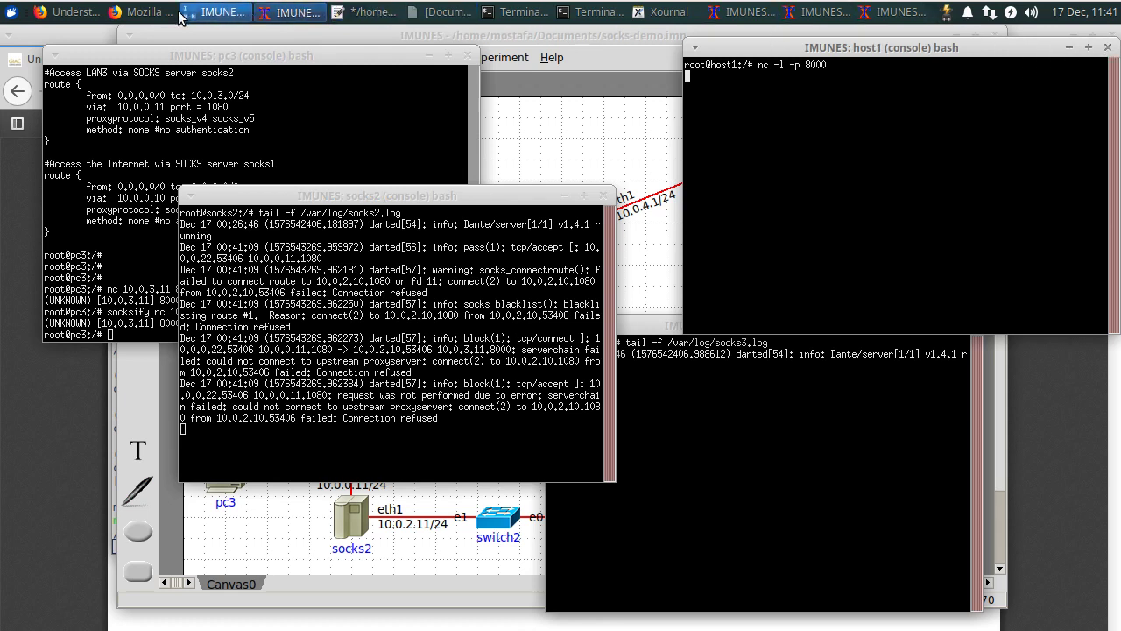
{"action": "left_click", "coordinate": [182, 18]}
{"action": "left_click", "coordinate": [498, 57]}
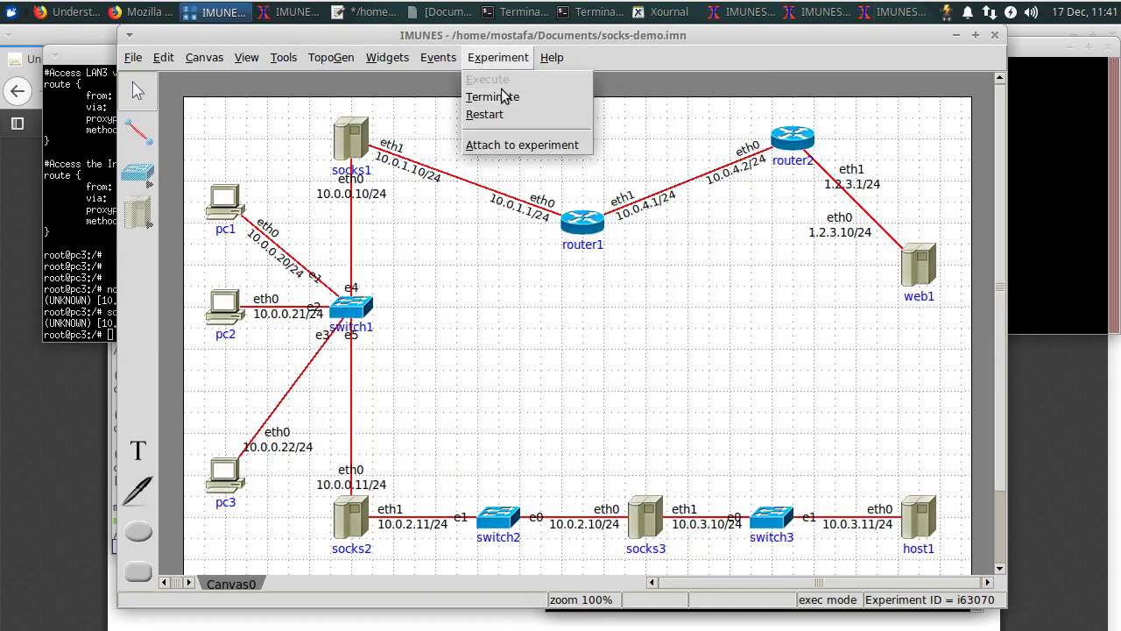
{"action": "left_click", "coordinate": [505, 96]}
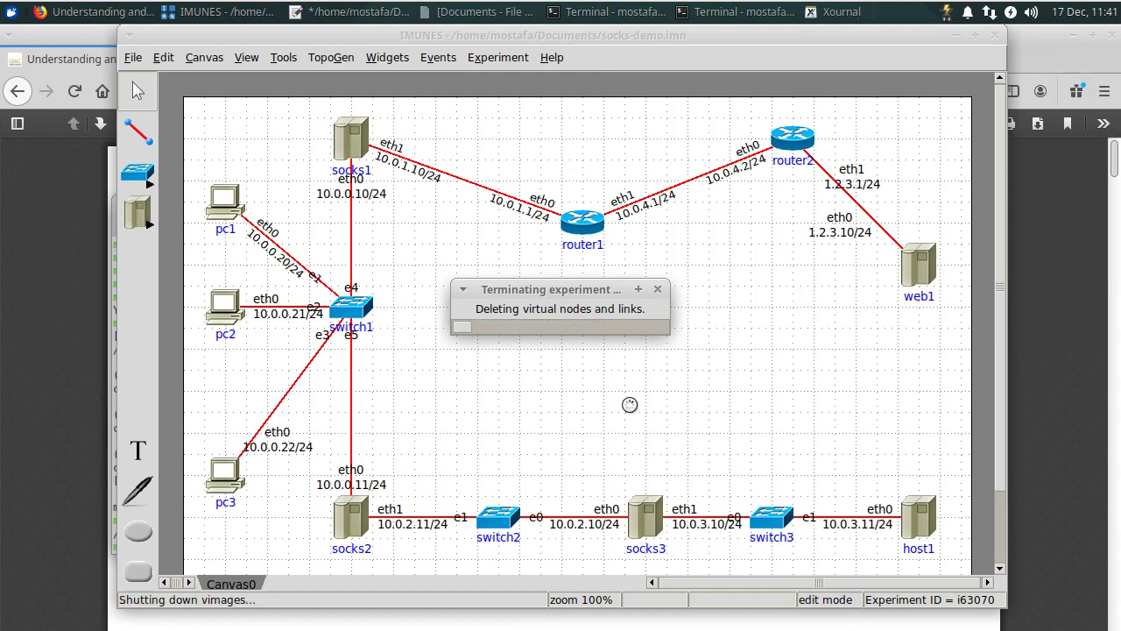
Open socks2's custom startup configuration and refill it with the default commands for its current interface addresses
{"action": "right_click", "coordinate": [351, 513]}
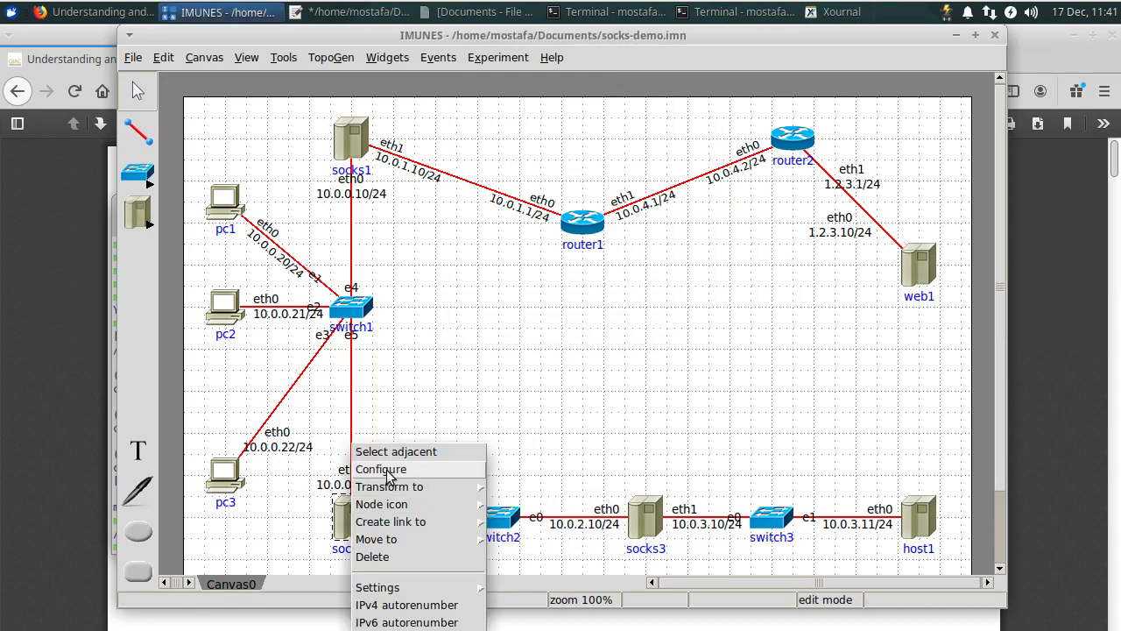
{"action": "left_click", "coordinate": [379, 469]}
{"action": "left_click", "coordinate": [685, 396]}
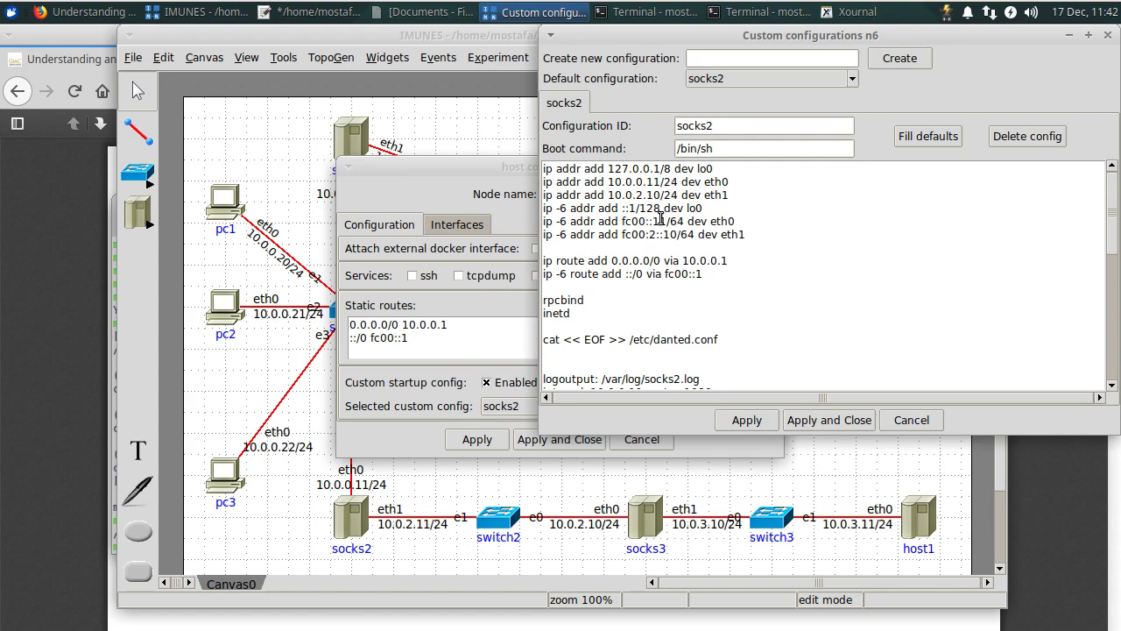
{"action": "left_click", "coordinate": [930, 140]}
{"action": "left_click", "coordinate": [515, 393]}
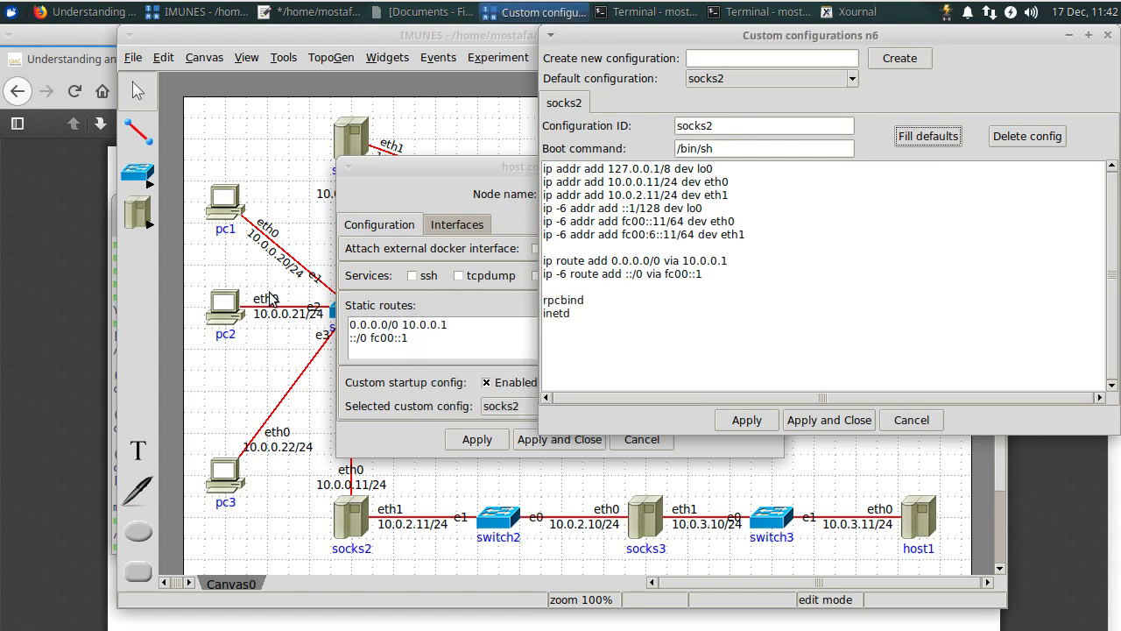
Copy the entire contents of socks2-danted.conf from the Mousepad text editor
{"action": "left_click", "coordinate": [311, 14]}
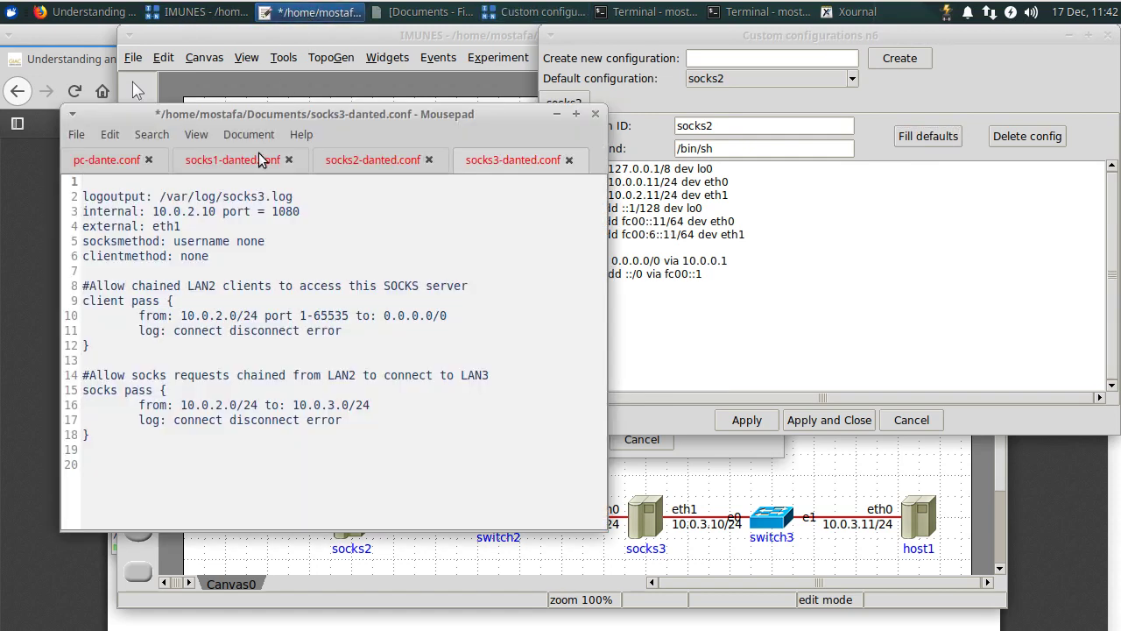
{"action": "left_click", "coordinate": [410, 165]}
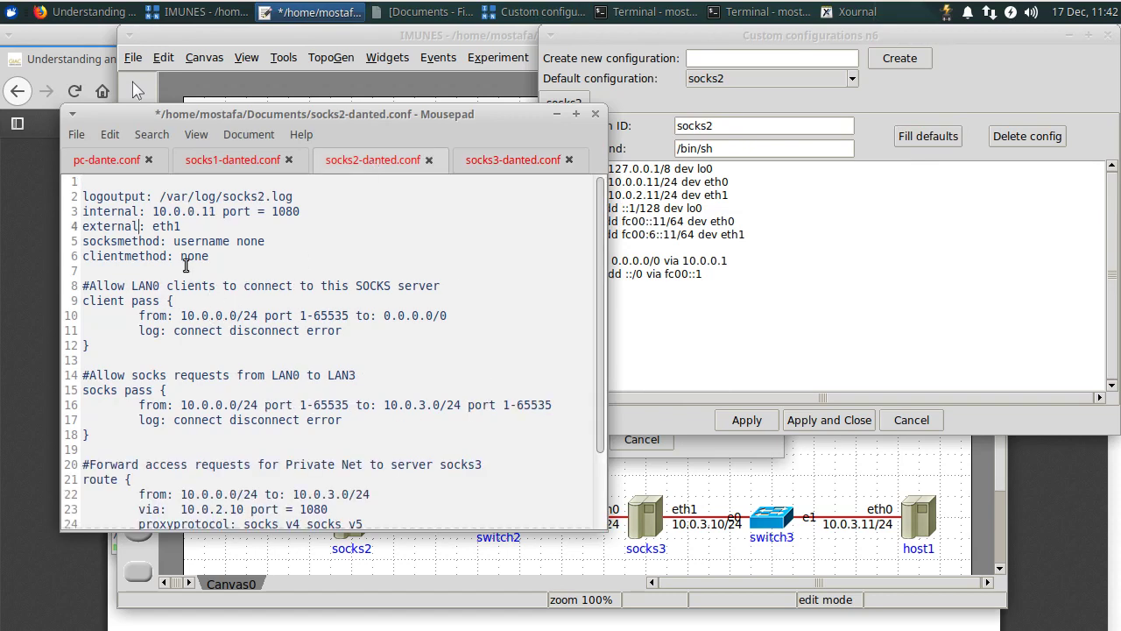
{"action": "left_click_drag", "start_coordinate": [84, 182], "coordinate": [106, 588]}
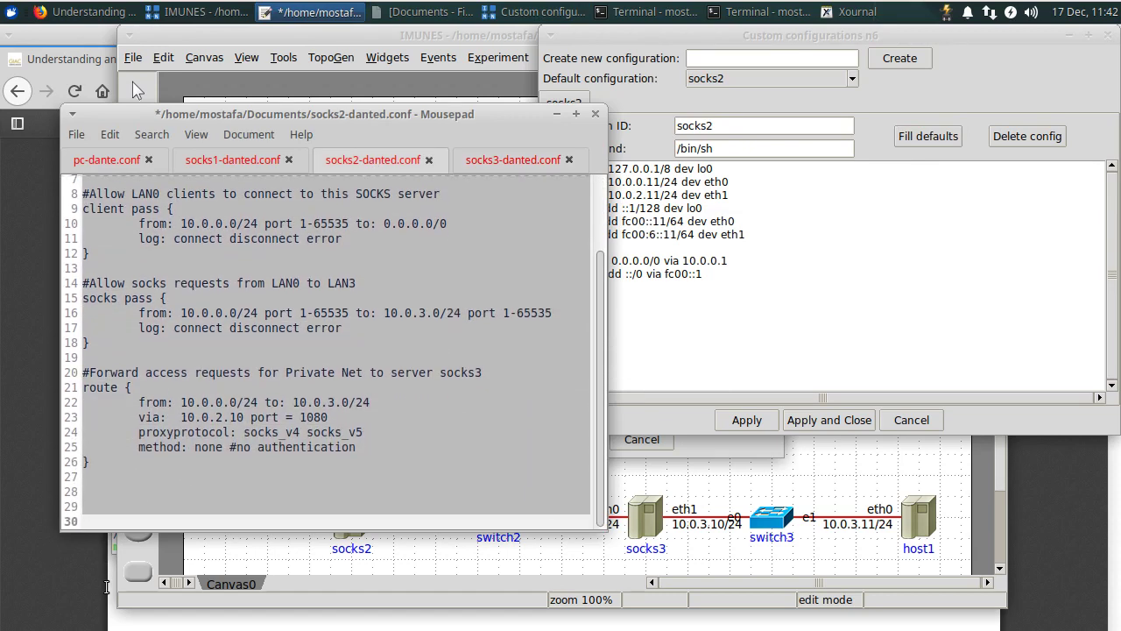
{"action": "left_click", "coordinate": [159, 453]}
{"action": "left_click_drag", "start_coordinate": [118, 484], "coordinate": [97, 175]}
{"action": "right_click", "coordinate": [332, 244]}
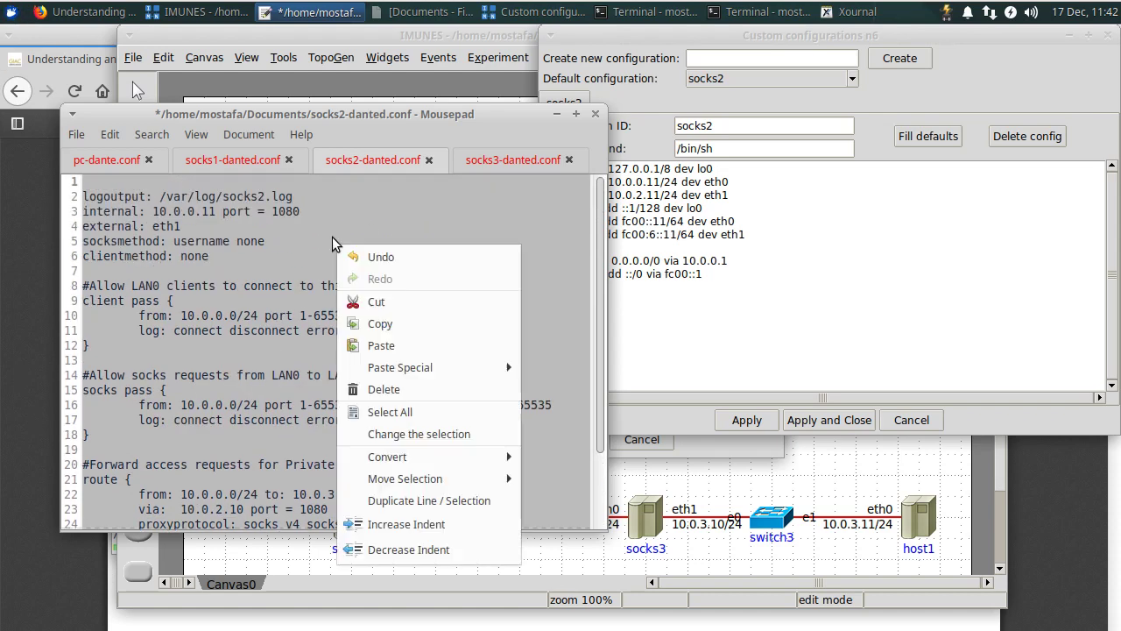
{"action": "left_click", "coordinate": [386, 323]}
Append a cat << EOF >> /etc/danted.conf block to socks2's startup configuration, paste the Dante settings before EOF, and trim the surplus blank lines
{"action": "left_click", "coordinate": [822, 353]}
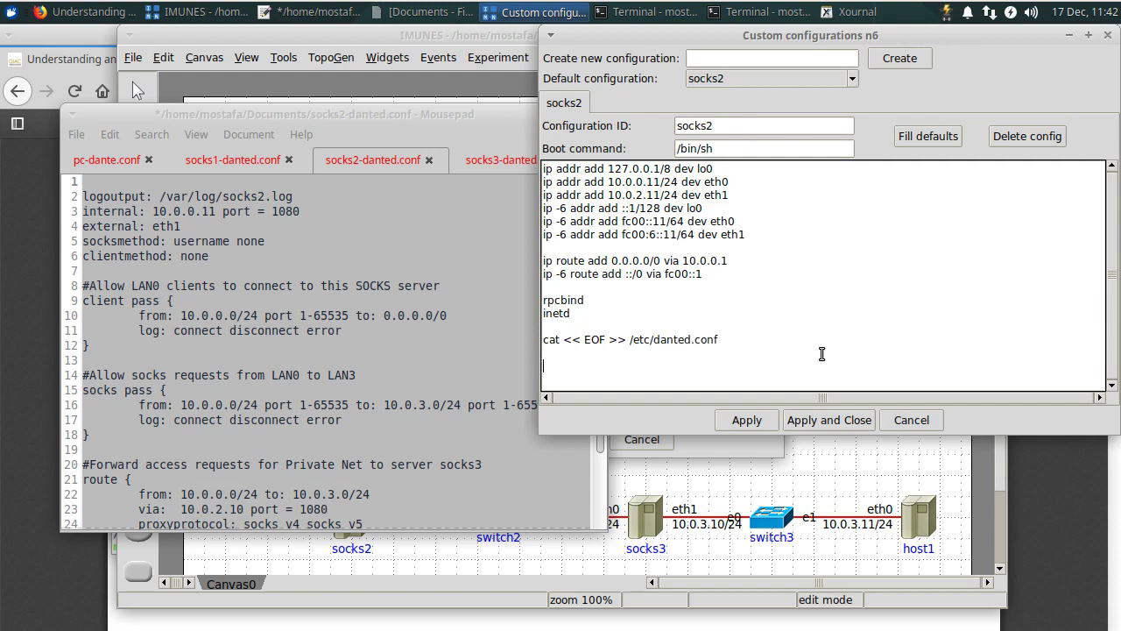
{"action": "key", "text": "Return"}
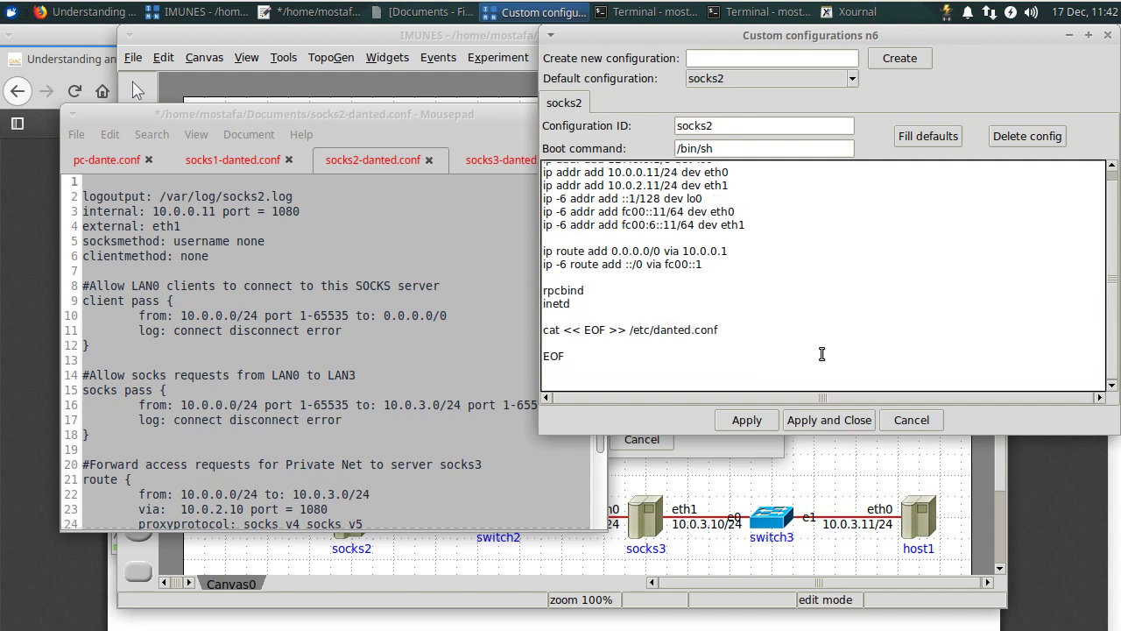
{"action": "key", "text": "Return"}
{"action": "key", "text": "ctrl+v"}
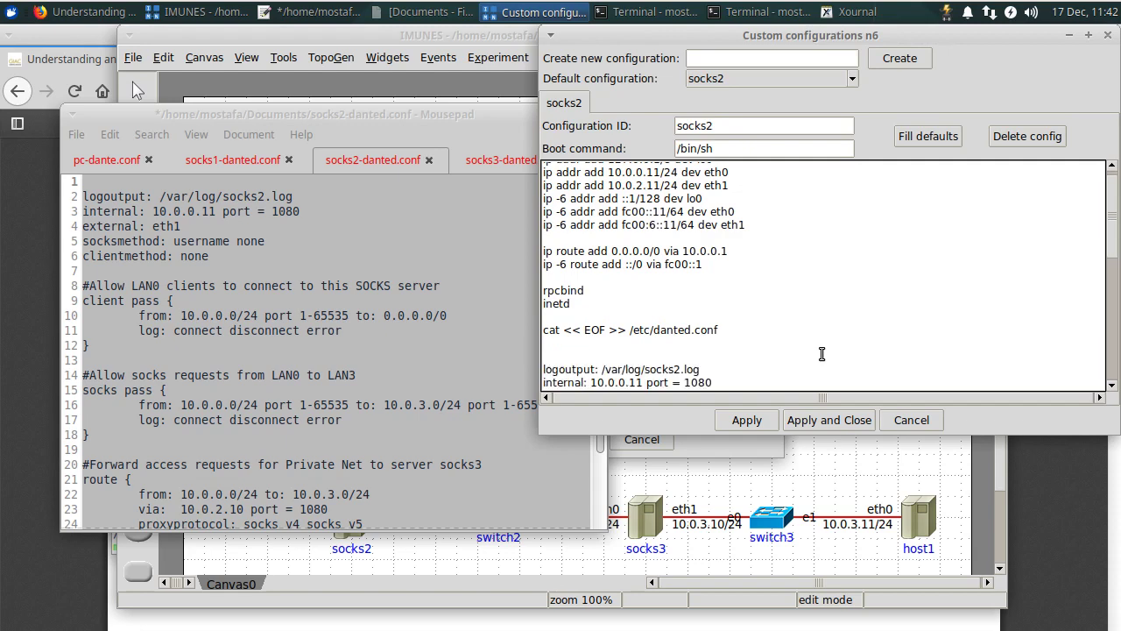
{"action": "scroll", "coordinate": [681, 316], "scroll_direction": "down", "scroll_amount": 10}
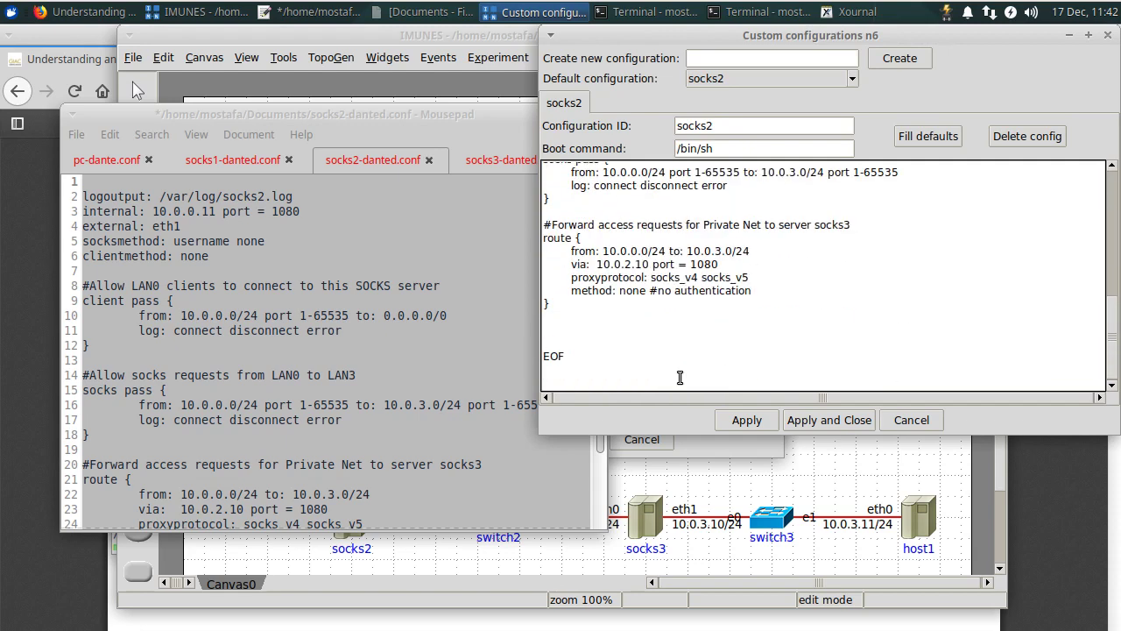
{"action": "key", "text": "Delete"}
{"action": "key", "text": "Delete"}
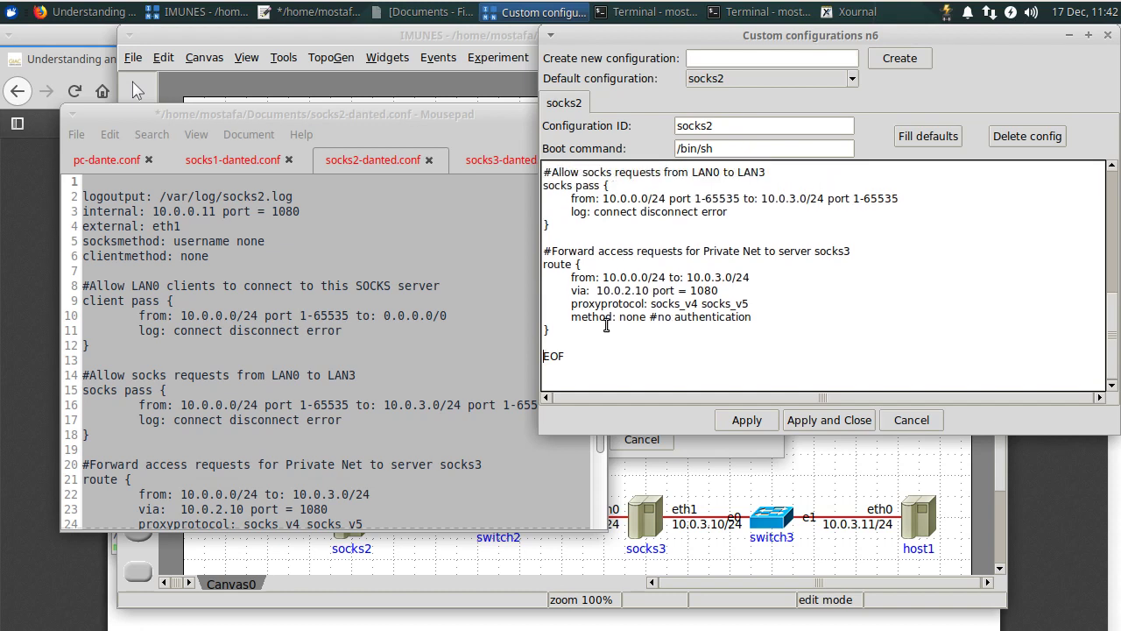
Add the line service danted start after EOF, and apply and close socks2's custom configuration and node settings
{"action": "key", "text": "Return"}
{"action": "key", "text": "Return"}
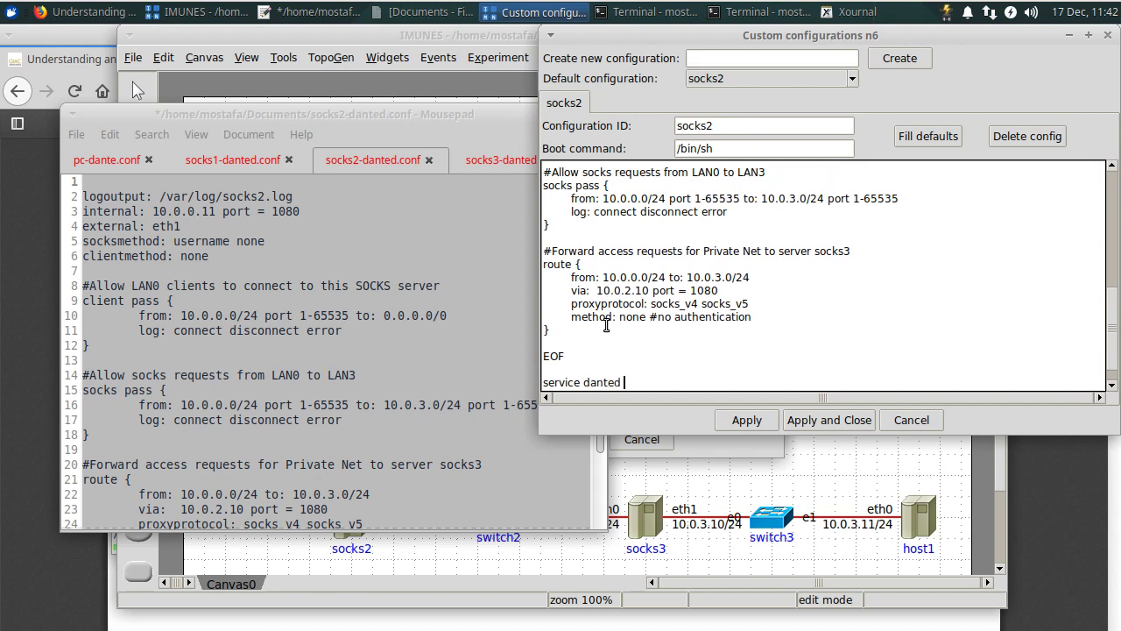
{"action": "type", "text": "service danted start"}
{"action": "key", "text": "Return"}
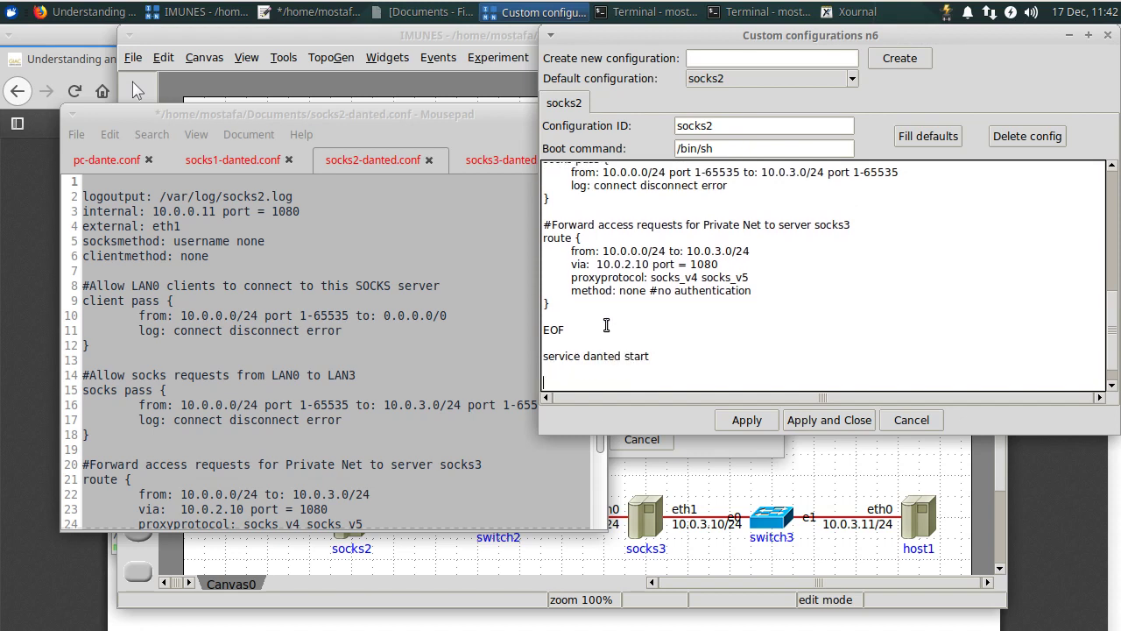
{"action": "left_click", "coordinate": [855, 424]}
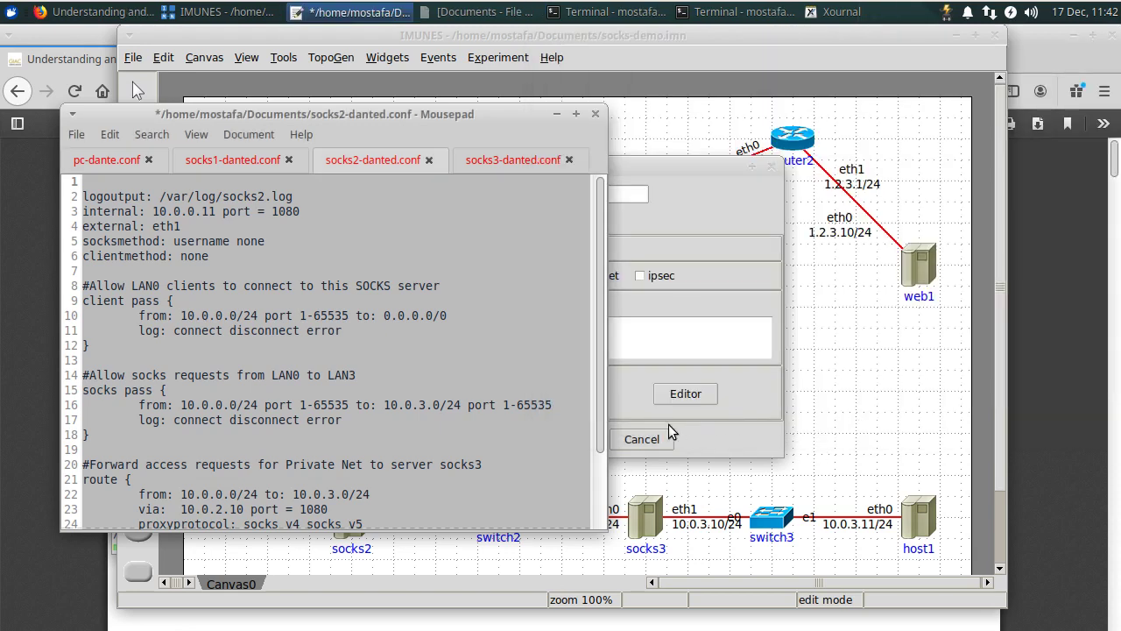
{"action": "left_click", "coordinate": [621, 412]}
{"action": "left_click", "coordinate": [579, 440]}
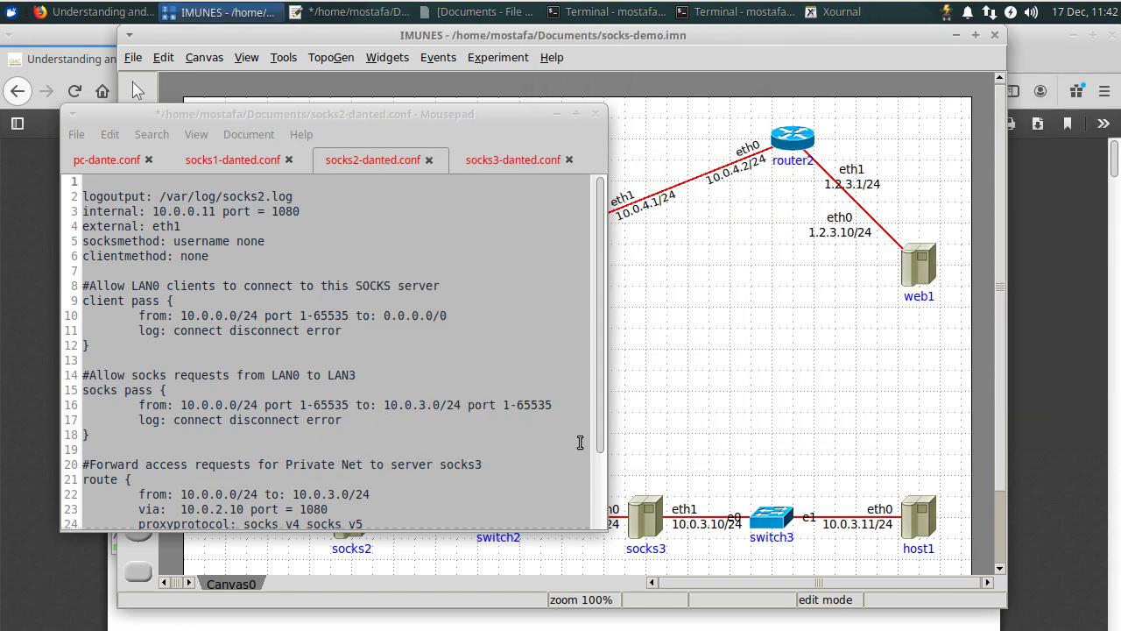
Save the socks-demo.imn topology and execute the experiment again
{"action": "left_click", "coordinate": [720, 259]}
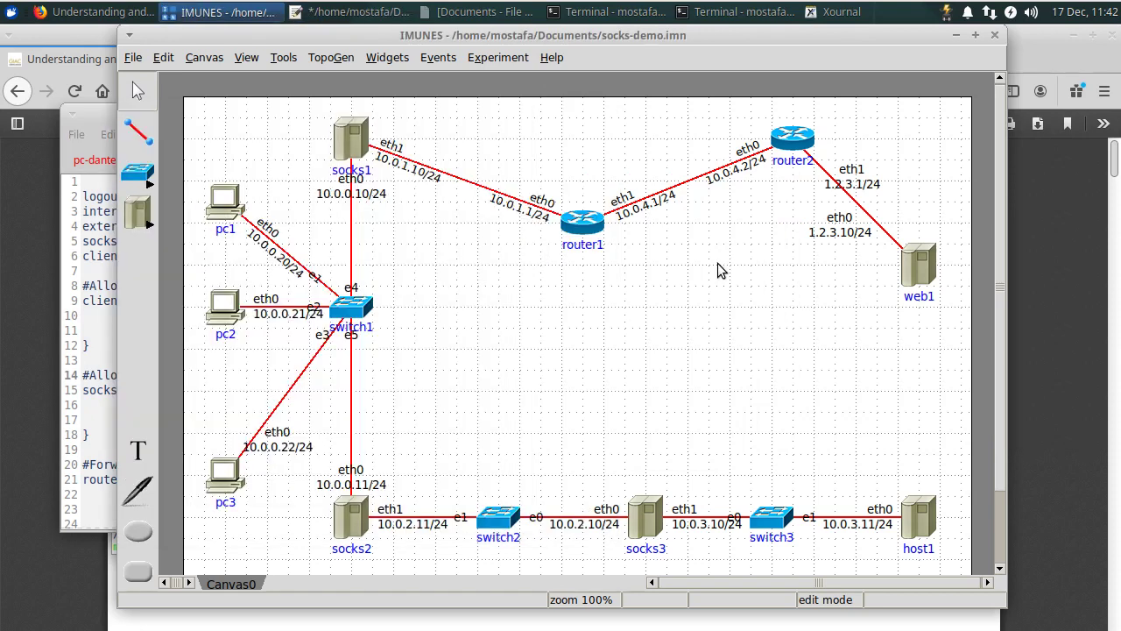
{"action": "left_click", "coordinate": [133, 56]}
{"action": "left_click", "coordinate": [144, 110]}
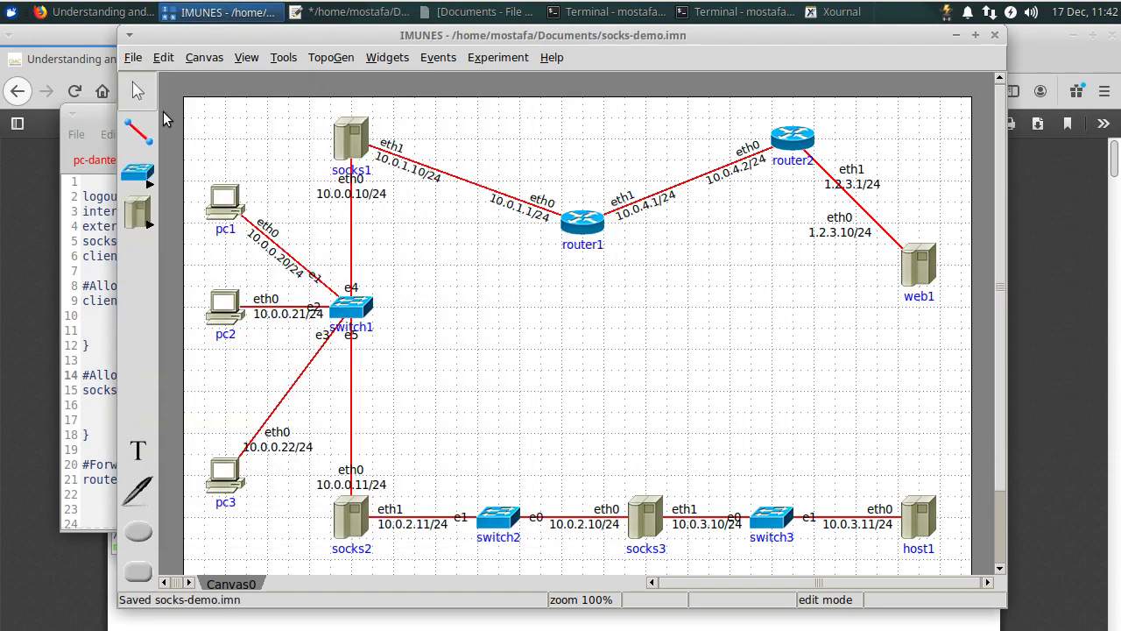
{"action": "left_click", "coordinate": [474, 64]}
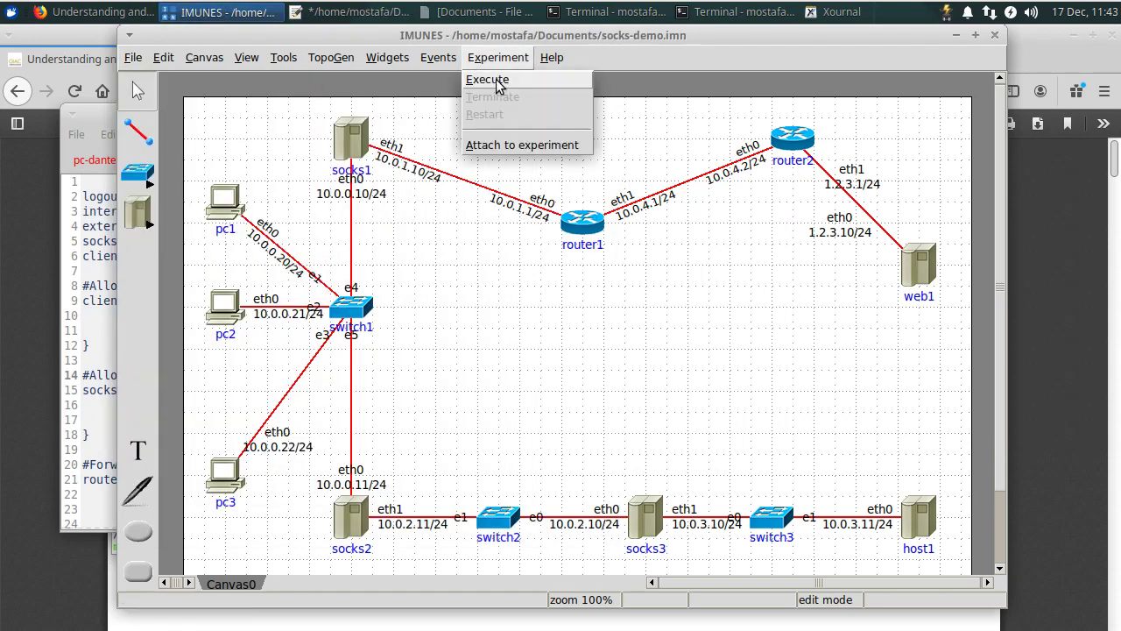
{"action": "left_click", "coordinate": [496, 80]}
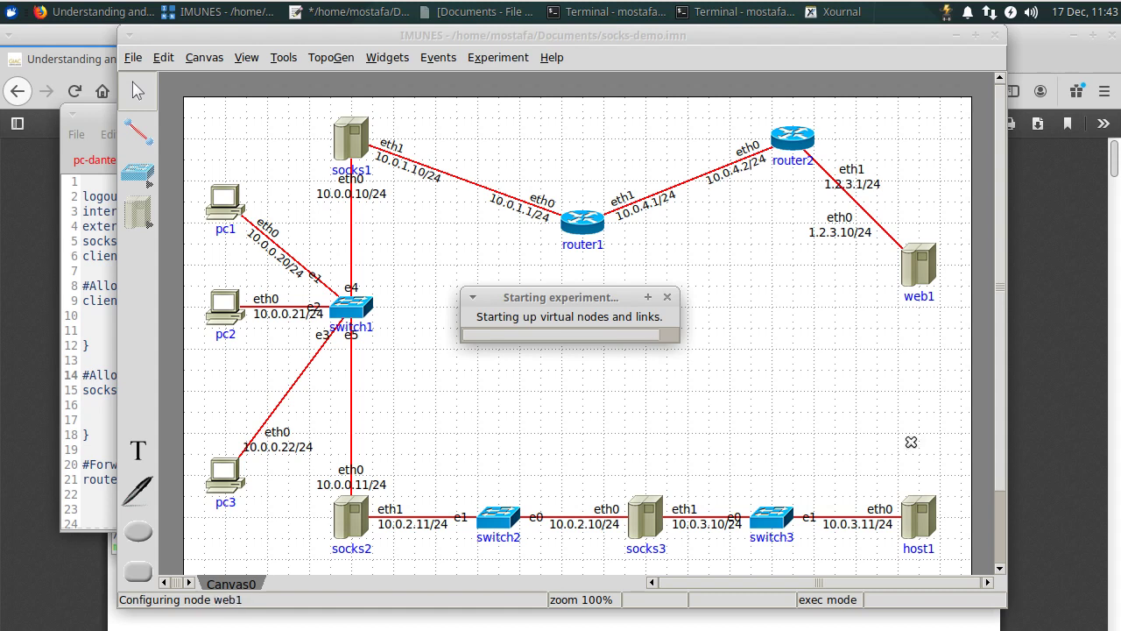
Open host1's console and start a netcat listener with nc -l -p 8000, moving the console aside to clear the diagram
{"action": "double_click", "coordinate": [916, 521]}
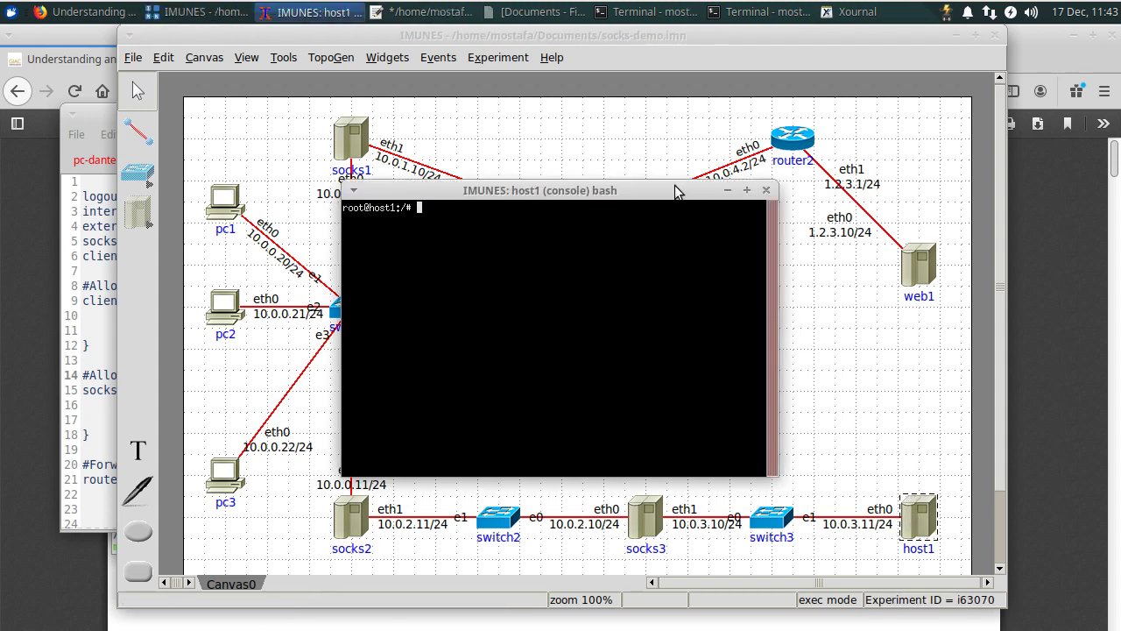
{"action": "left_click_drag", "start_coordinate": [679, 187], "coordinate": [974, 117]}
{"action": "type", "text": "nc -"}
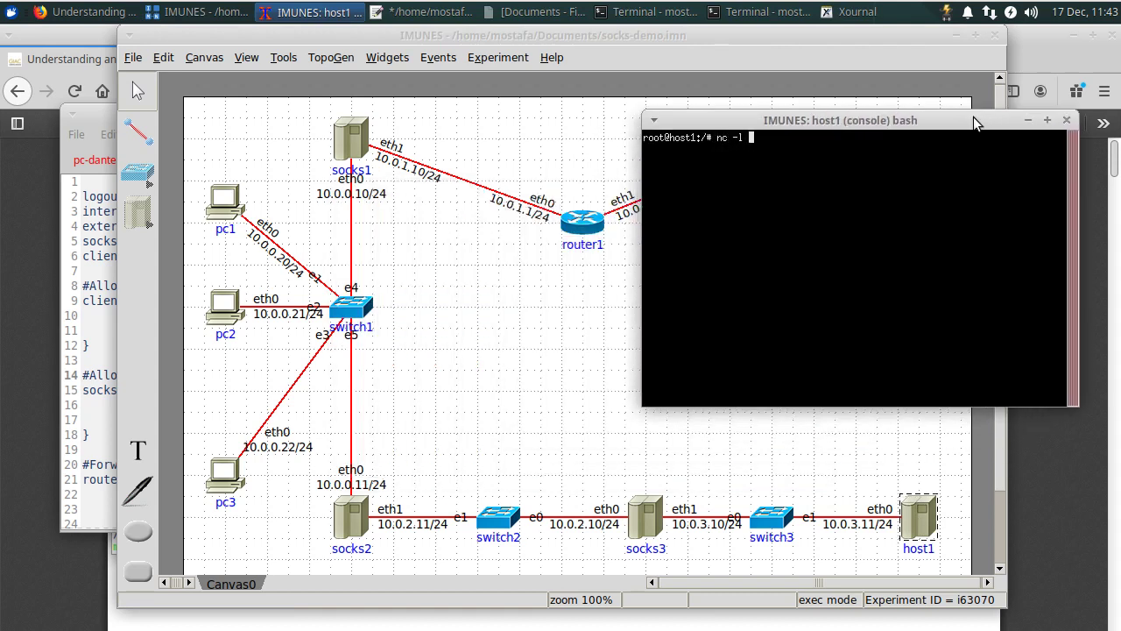
{"action": "type", "text": "l -p 8000"}
{"action": "key", "text": "Return"}
{"action": "left_click_drag", "start_coordinate": [973, 120], "coordinate": [1003, 192]}
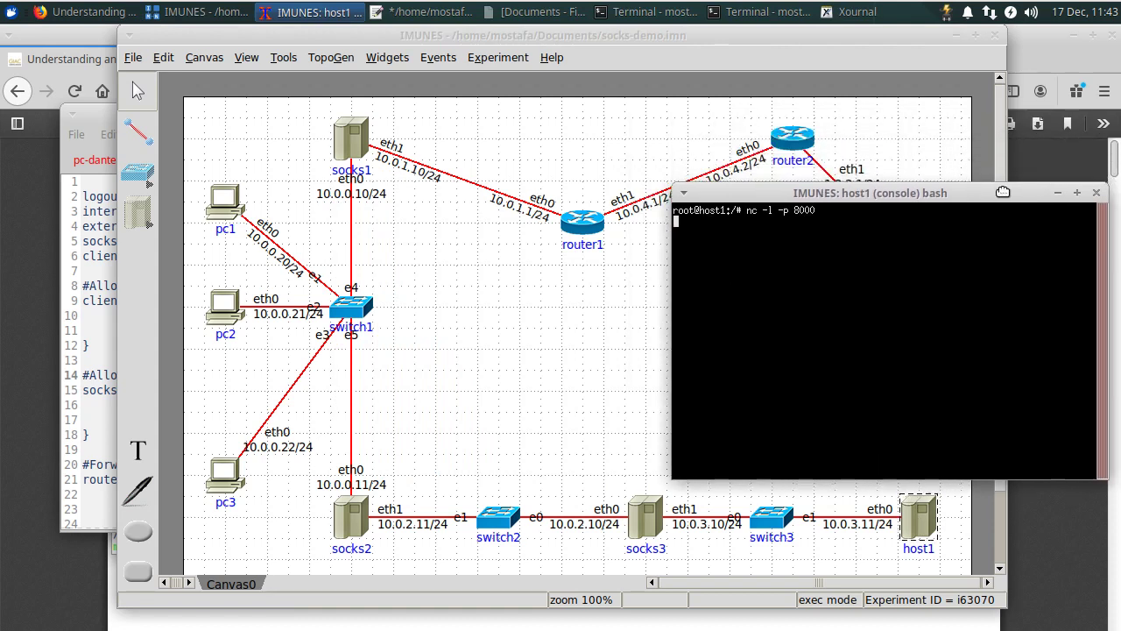
Open socks3's console and follow its Dante log with tail -f /var/log/socks3.log
{"action": "left_click", "coordinate": [441, 277]}
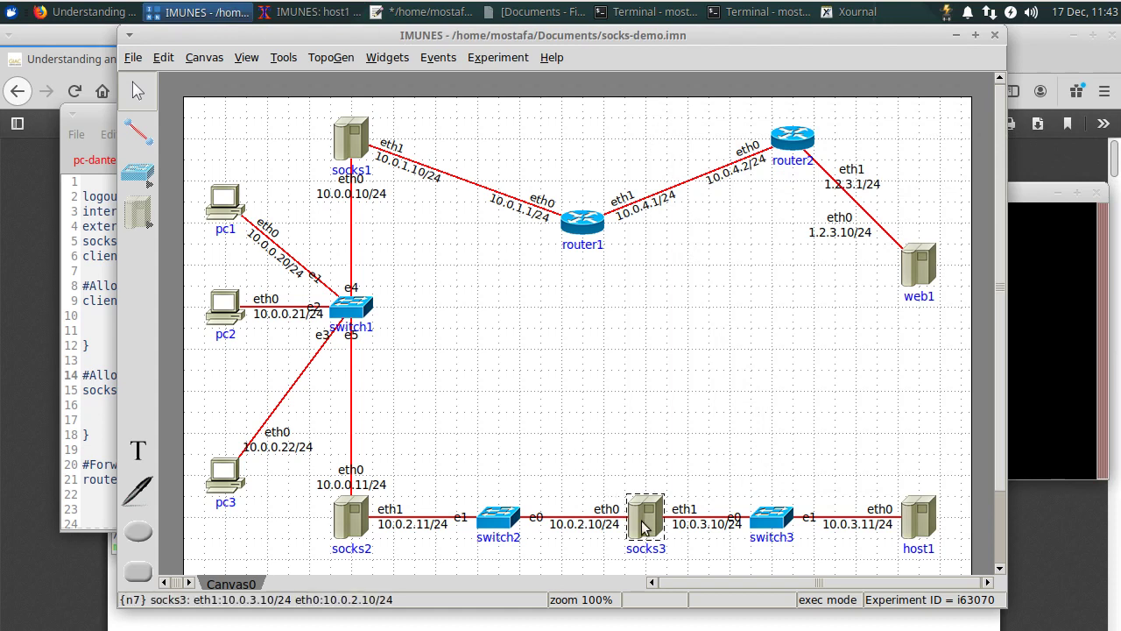
{"action": "double_click", "coordinate": [641, 521]}
{"action": "type", "text": "t"}
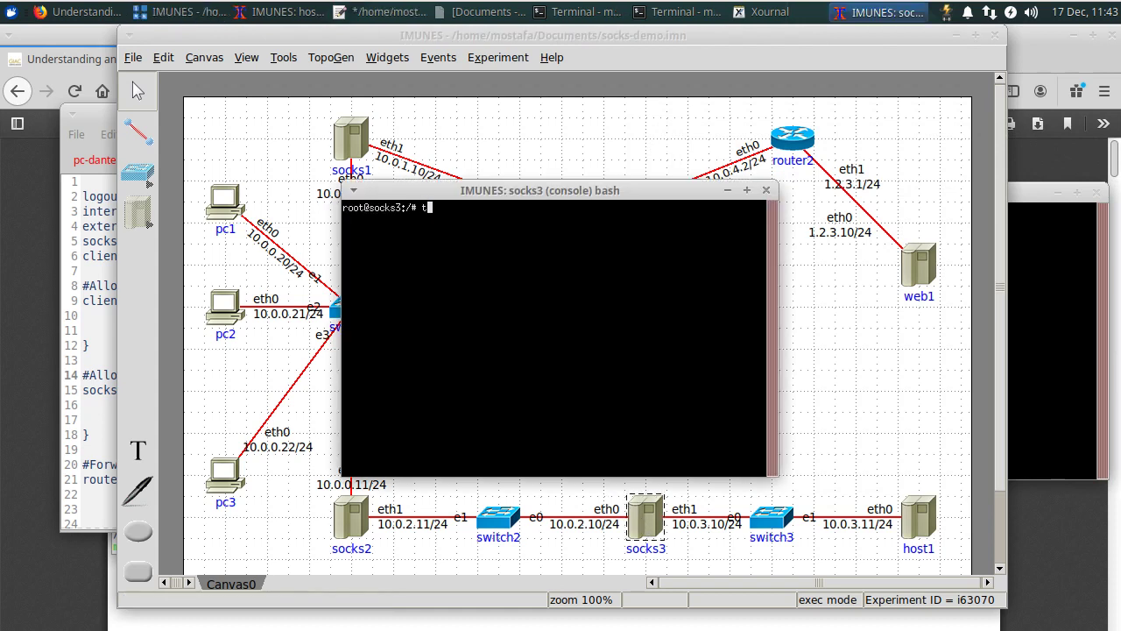
{"action": "type", "text": "ail -f /var/log/socks3.log"}
{"action": "key", "text": "Return"}
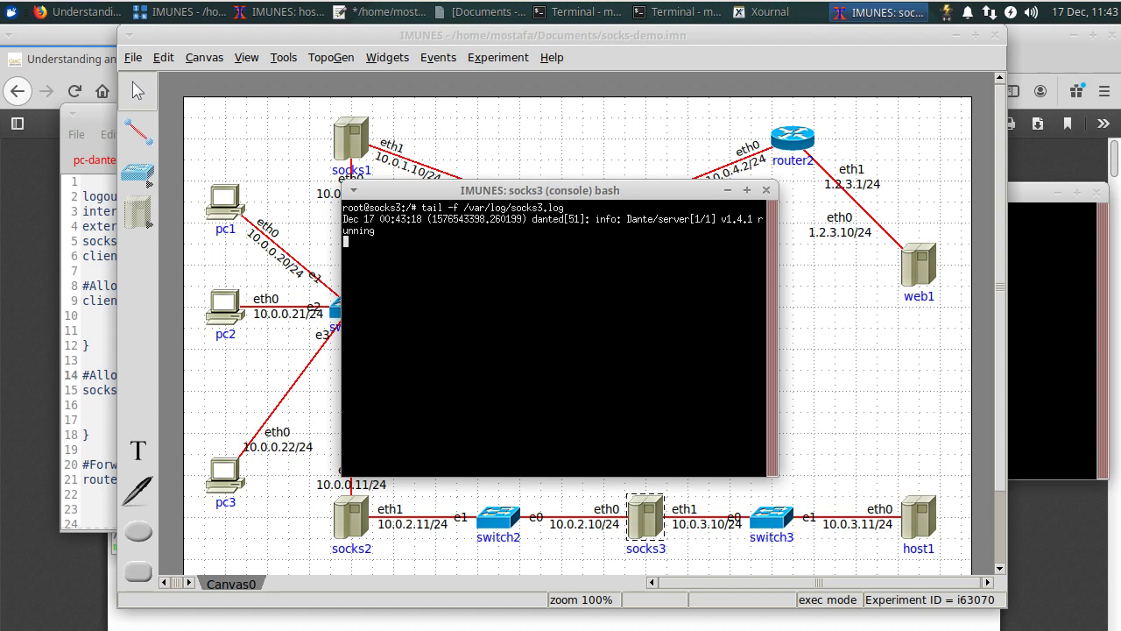
Open socks2's console and follow its Dante log with tail -f /var/log/socks2.log
{"action": "left_click", "coordinate": [355, 521]}
{"action": "double_click", "coordinate": [357, 523]}
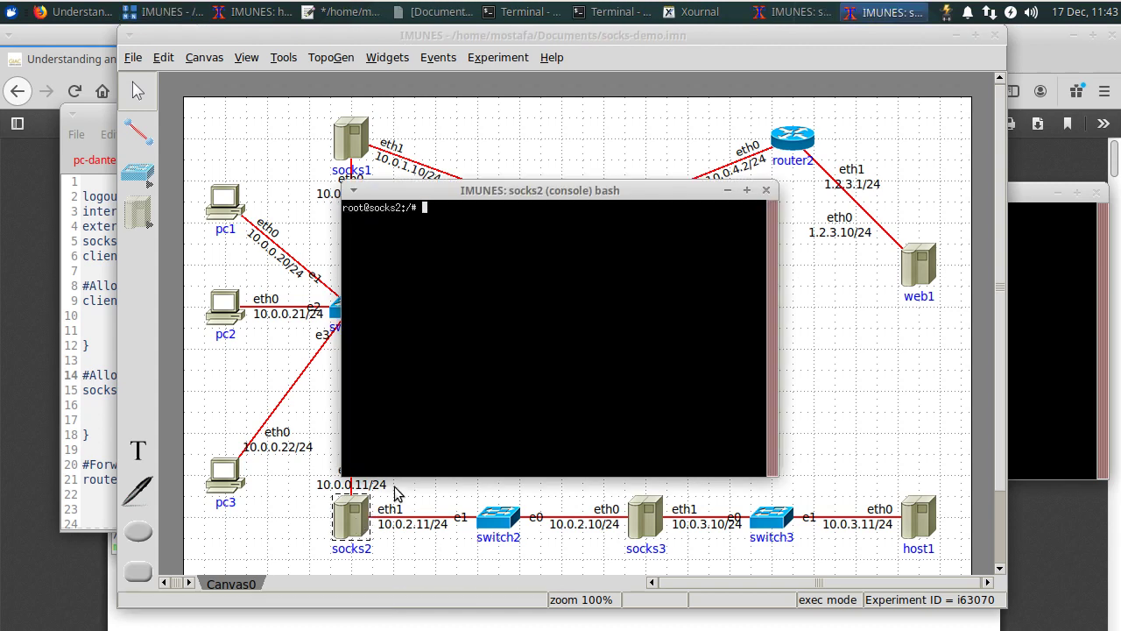
{"action": "type", "text": "tail -f /var/log/so"}
{"action": "key", "text": "Tab"}
{"action": "key", "text": "Return"}
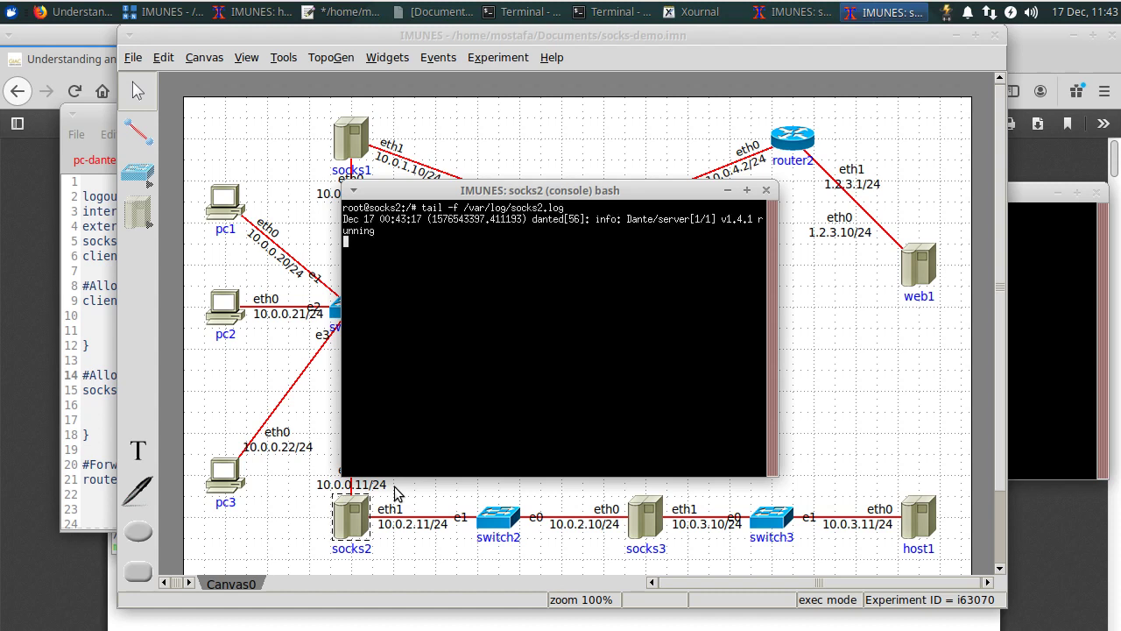
Arrange the socks2, socks3 and host1 consoles side by side so both proxy logs and the listener can be watched
{"action": "left_click", "coordinate": [804, 18]}
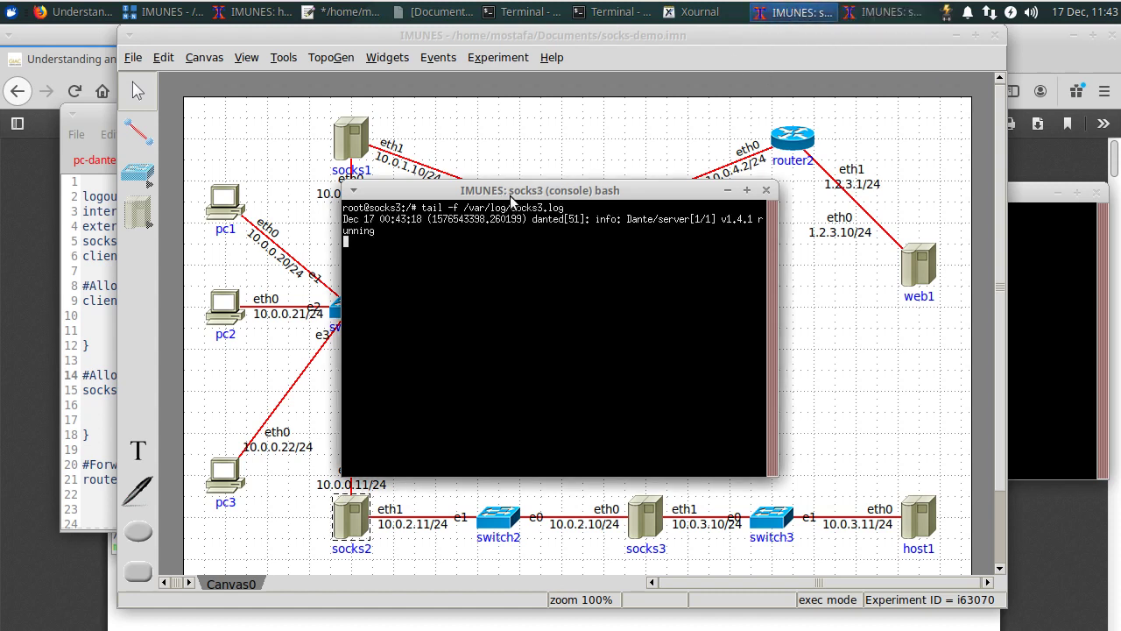
{"action": "left_click_drag", "start_coordinate": [510, 195], "coordinate": [603, 246]}
{"action": "left_click", "coordinate": [598, 193]}
{"action": "left_click_drag", "start_coordinate": [597, 193], "coordinate": [422, 298]}
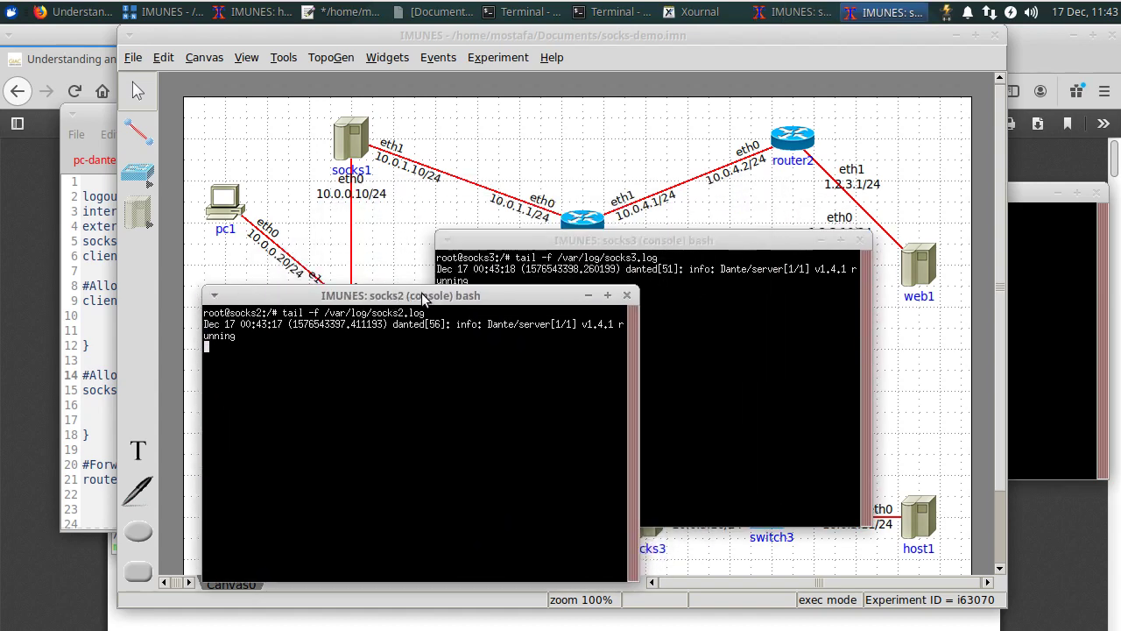
{"action": "left_click_drag", "start_coordinate": [692, 240], "coordinate": [713, 291]}
{"action": "left_click", "coordinate": [1026, 203]}
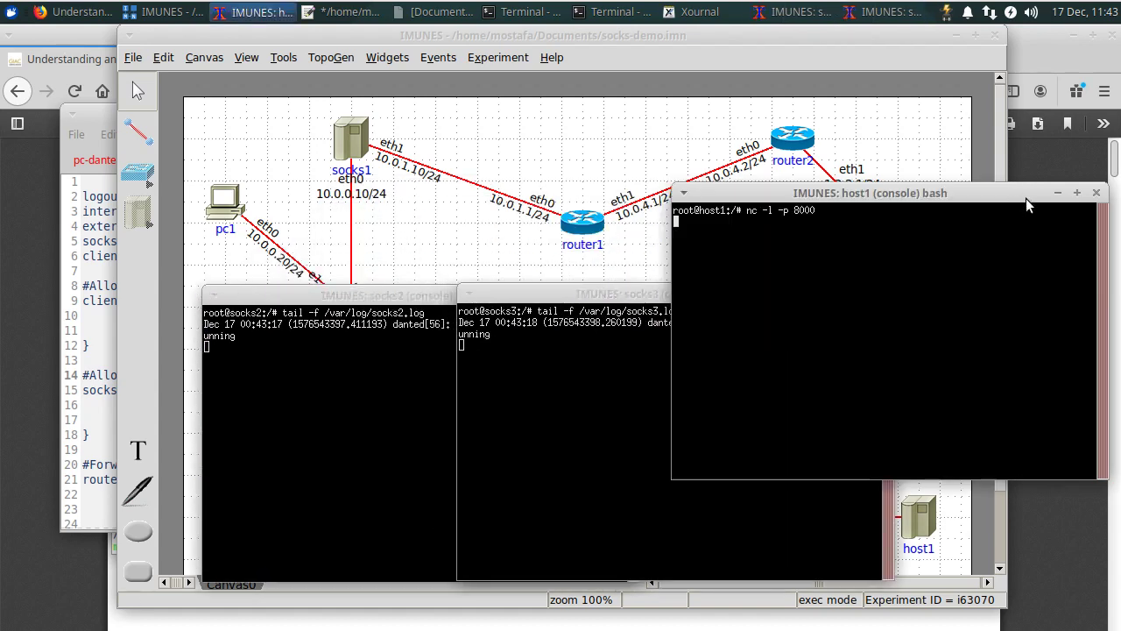
{"action": "left_click", "coordinate": [279, 296]}
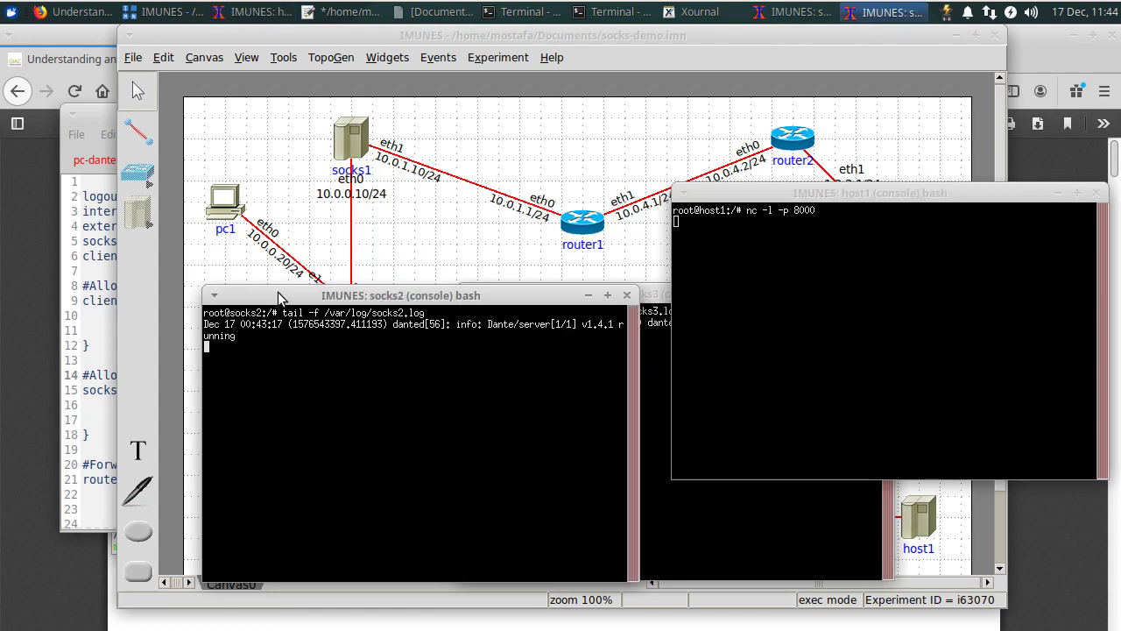
Open pc3's console and arrange it with the host1, socks2 and socks3 consoles so the client and listener sit side by side
{"action": "left_click_drag", "start_coordinate": [278, 296], "coordinate": [339, 288]}
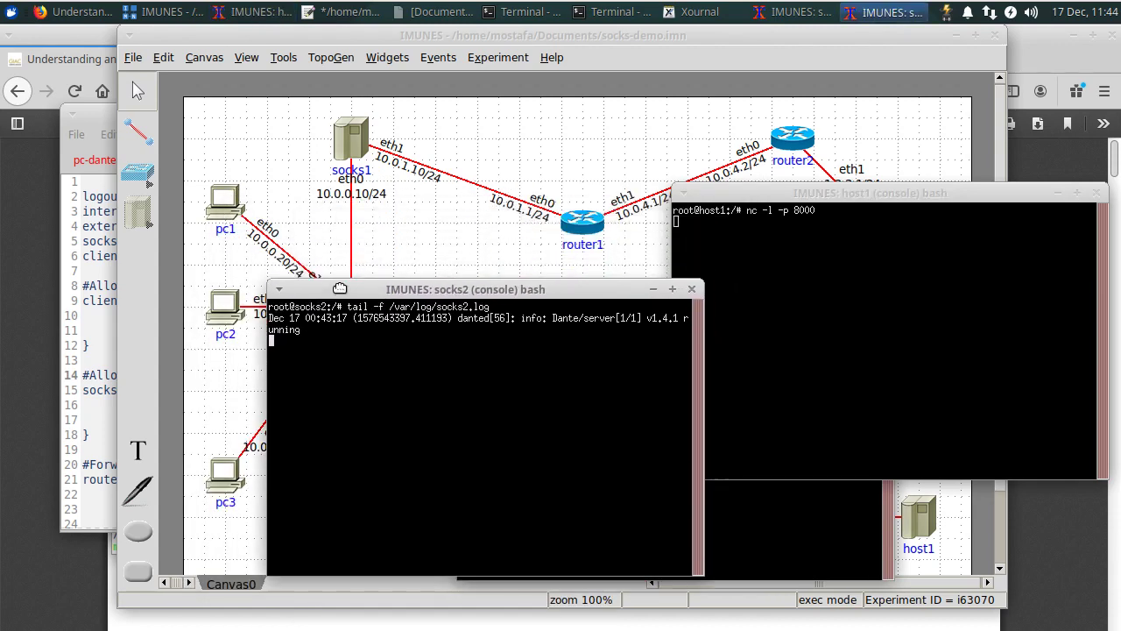
{"action": "double_click", "coordinate": [224, 472]}
{"action": "left_click_drag", "start_coordinate": [462, 189], "coordinate": [140, 66]}
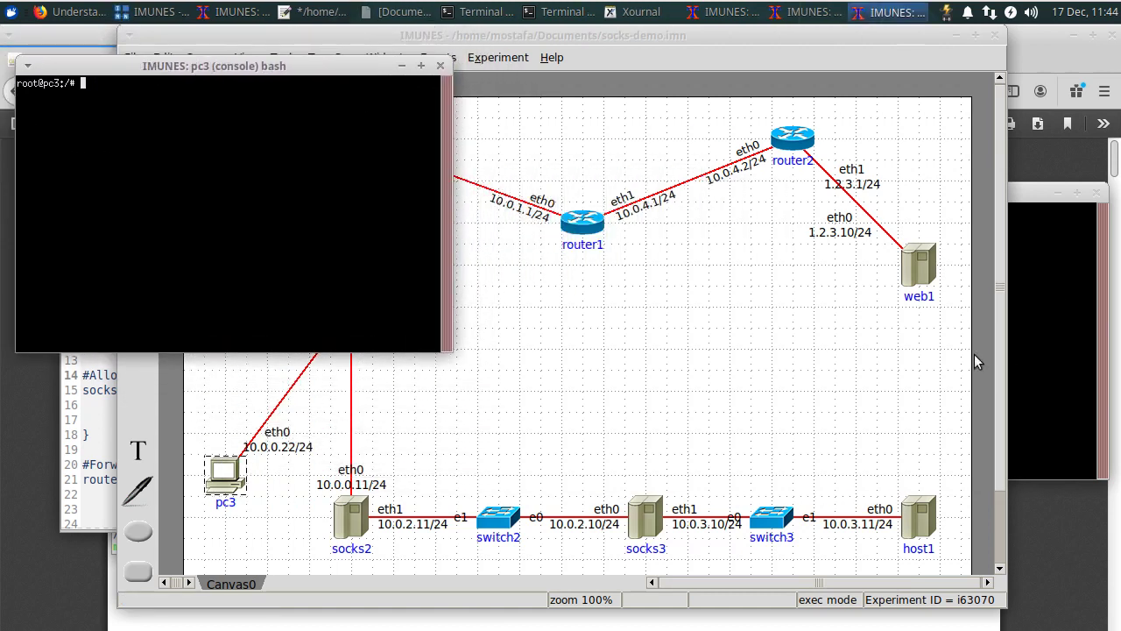
{"action": "left_click", "coordinate": [807, 12]}
{"action": "left_click", "coordinate": [730, 12]}
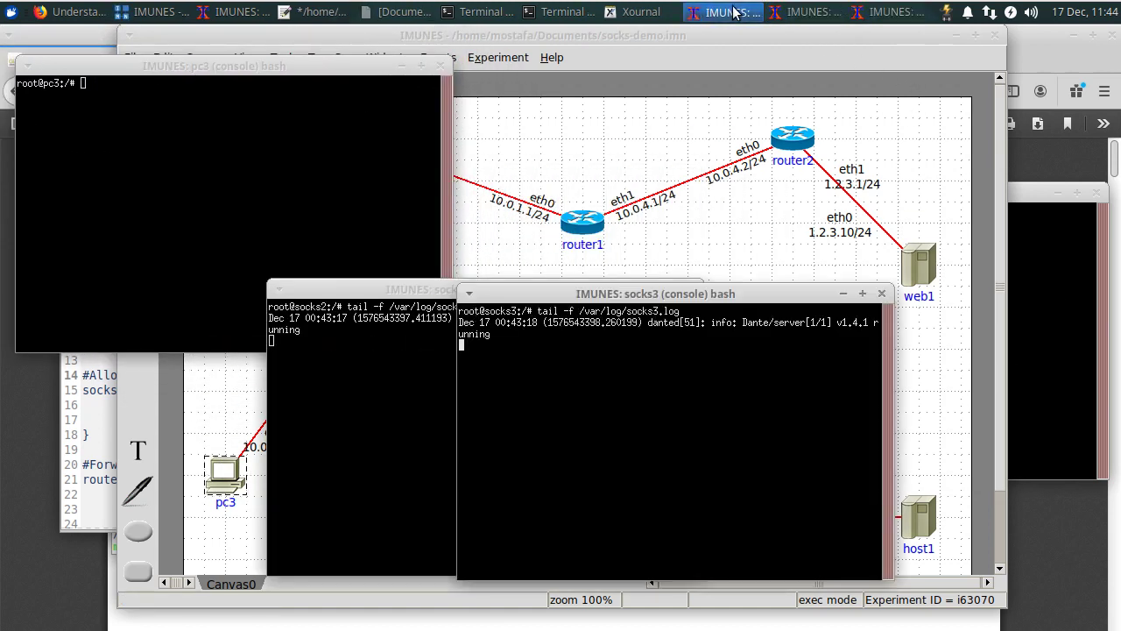
{"action": "left_click", "coordinate": [1044, 295]}
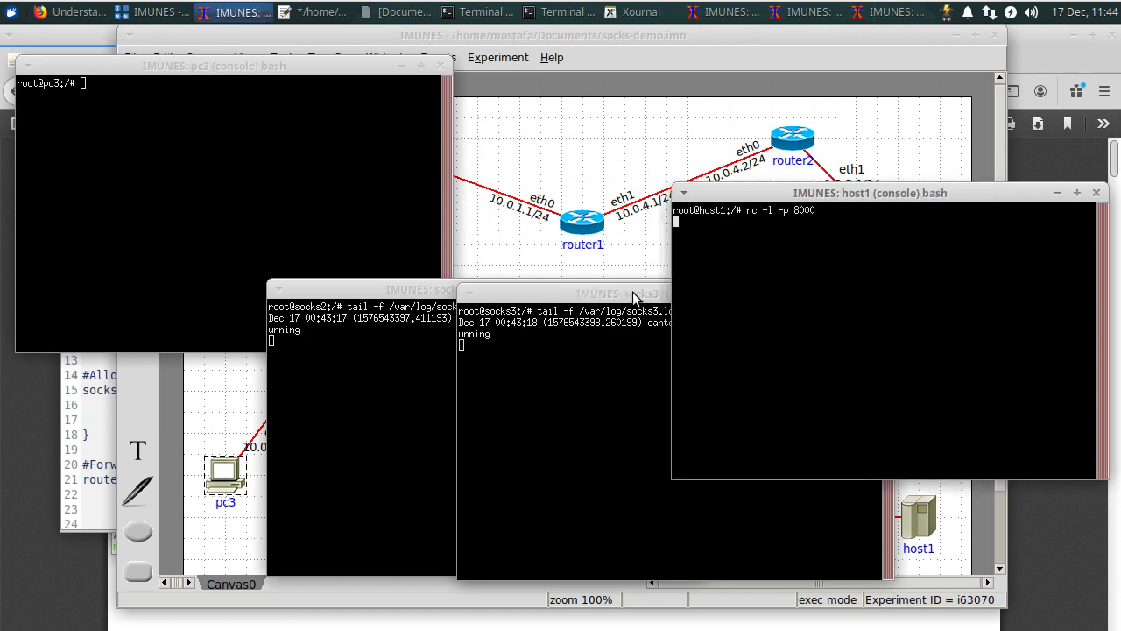
{"action": "left_click", "coordinate": [299, 224]}
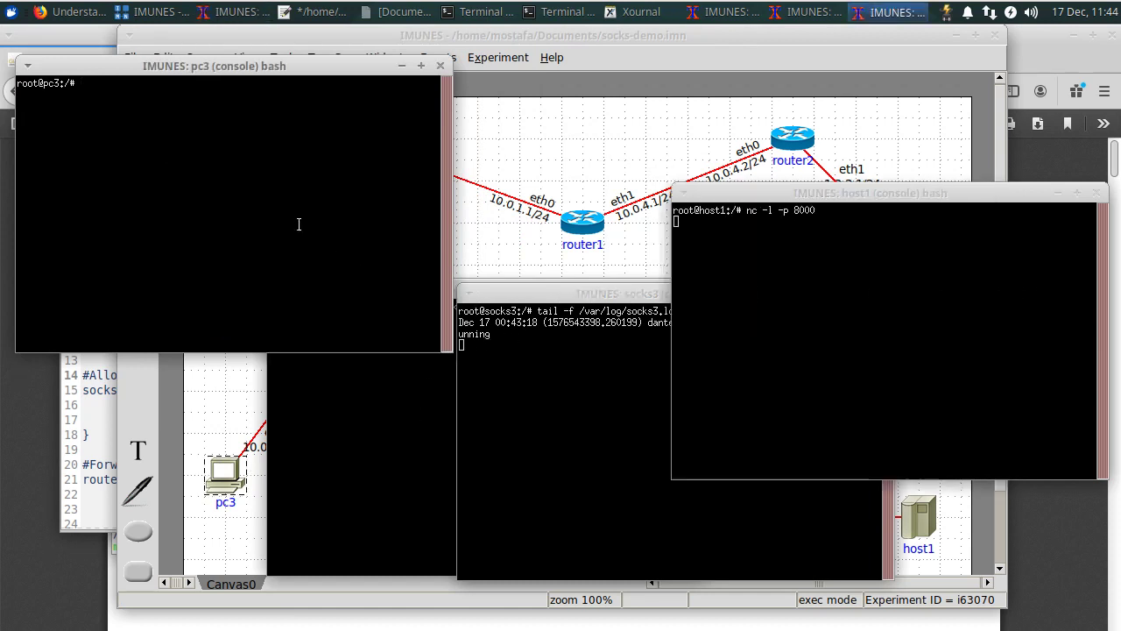
{"action": "left_click_drag", "start_coordinate": [899, 192], "coordinate": [888, 55]}
{"action": "left_click_drag", "start_coordinate": [129, 71], "coordinate": [126, 59]}
Try a direct connection from pc3 to host1's listener with nc 10.0.3.11 8000
{"action": "type", "text": "nc "}
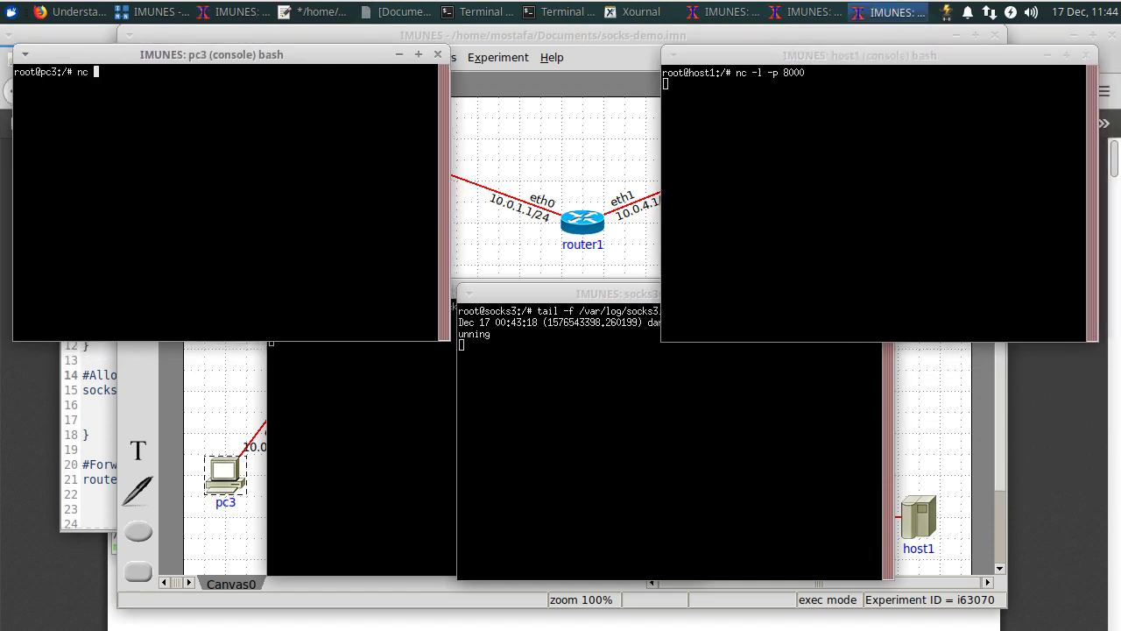
{"action": "type", "text": "1,2"}
{"action": "key", "text": "BackSpace"}
{"action": "key", "text": "BackSpace"}
{"action": "key", "text": "BackSpace"}
{"action": "type", "text": "0.0.3.11 8000"}
{"action": "key", "text": "Return"}
Rerun pc3's connection through the SOCKS proxies with socksify nc 10.0.3.11 8000
{"action": "key", "text": "Up"}
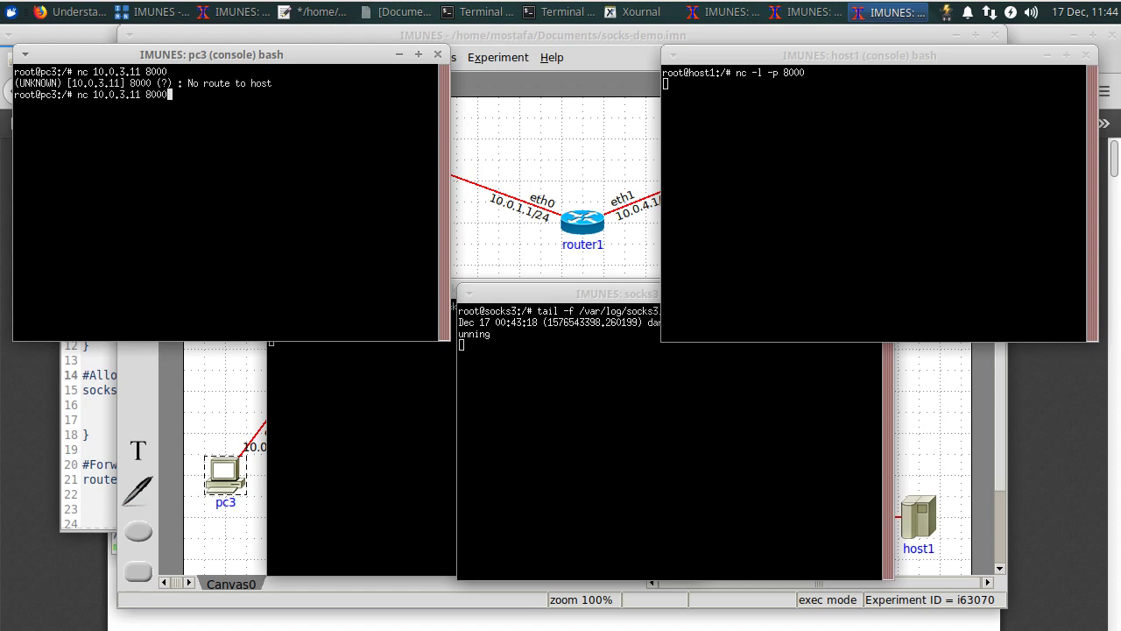
{"action": "key", "text": "Home"}
{"action": "type", "text": "socksify"}
{"action": "key", "text": "Return"}
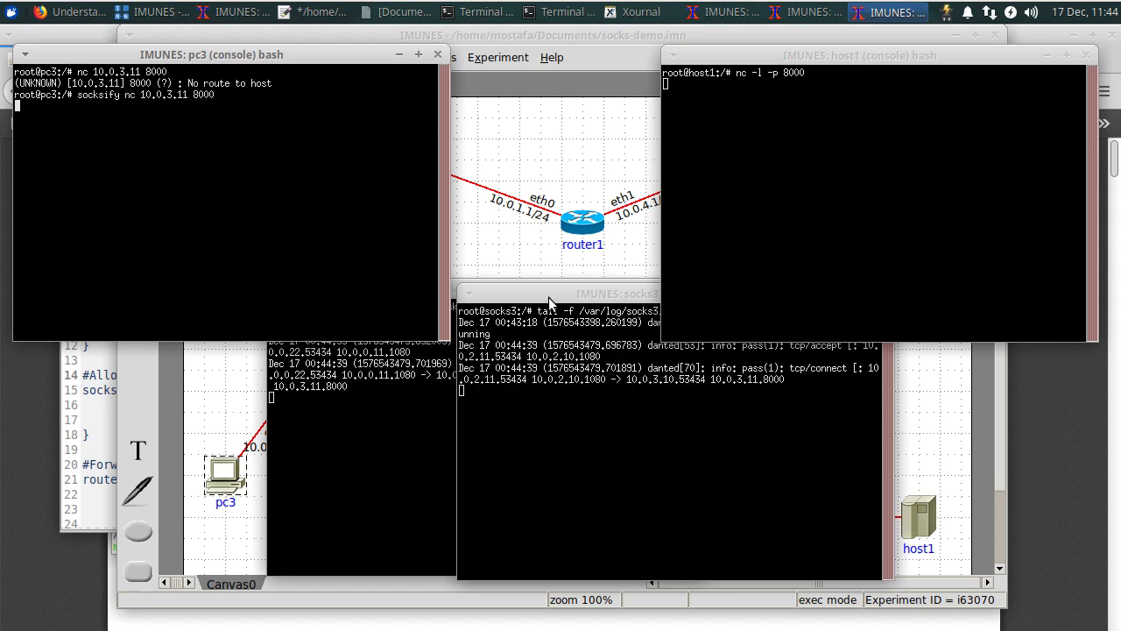
Examine the tcp/connect entry in socks2's log, comparing its source, outgoing and next-proxy addresses with the topology
{"action": "left_click_drag", "start_coordinate": [548, 297], "coordinate": [636, 300]}
{"action": "left_click", "coordinate": [496, 289]}
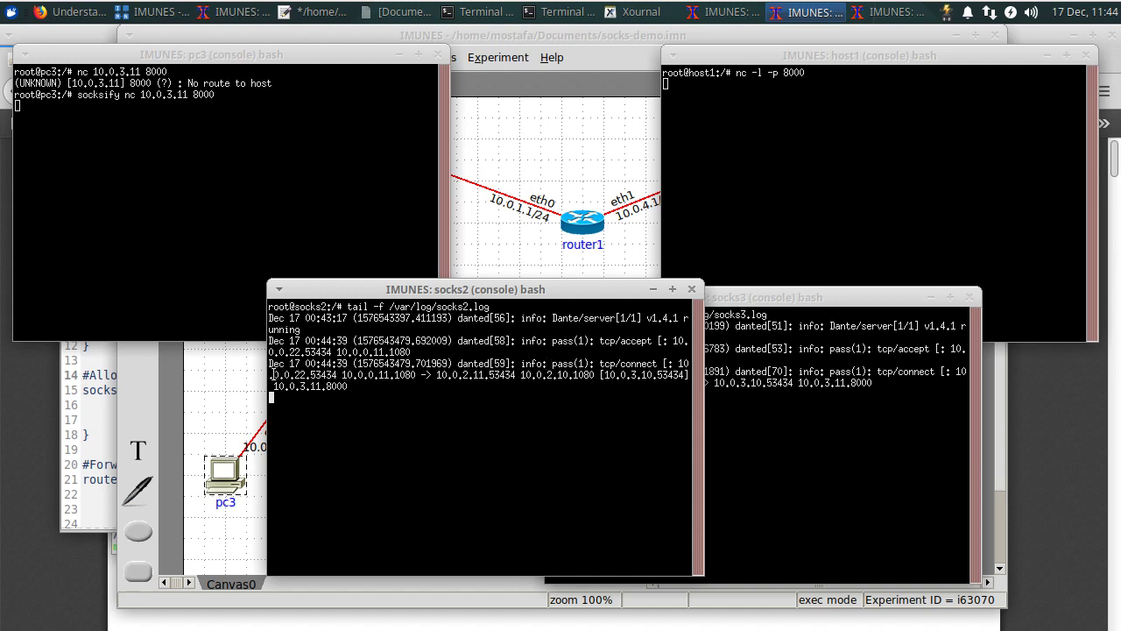
{"action": "left_click_drag", "start_coordinate": [298, 375], "coordinate": [407, 378]}
{"action": "left_click", "coordinate": [408, 380]}
{"action": "left_click_drag", "start_coordinate": [436, 375], "coordinate": [486, 375]}
{"action": "left_click", "coordinate": [596, 242]}
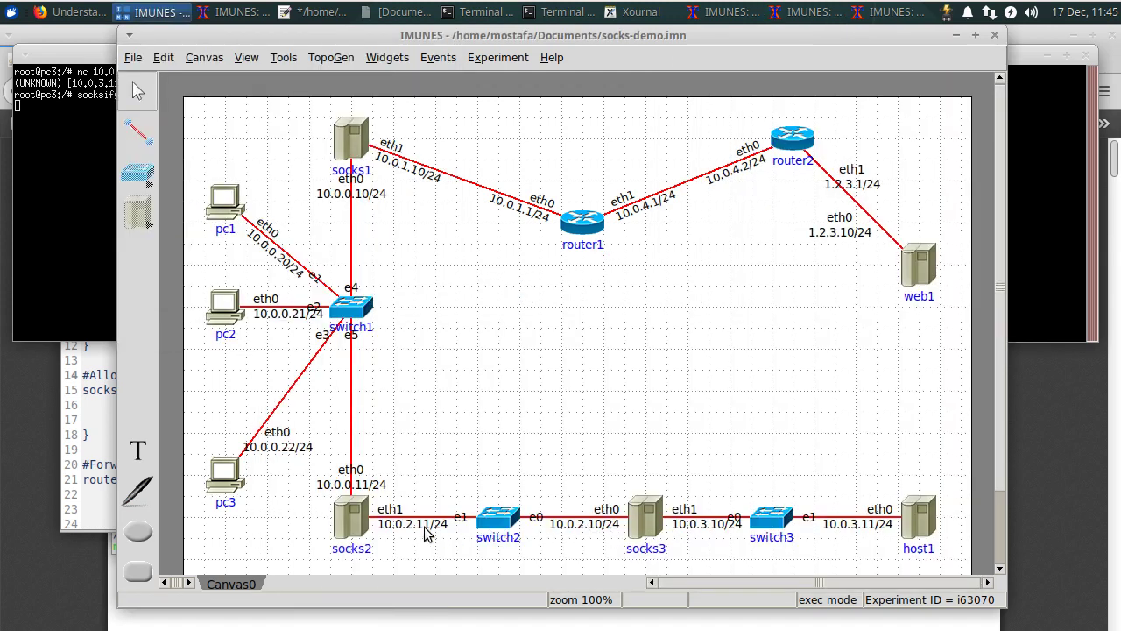
{"action": "left_click", "coordinate": [705, 16]}
{"action": "left_click", "coordinate": [804, 13]}
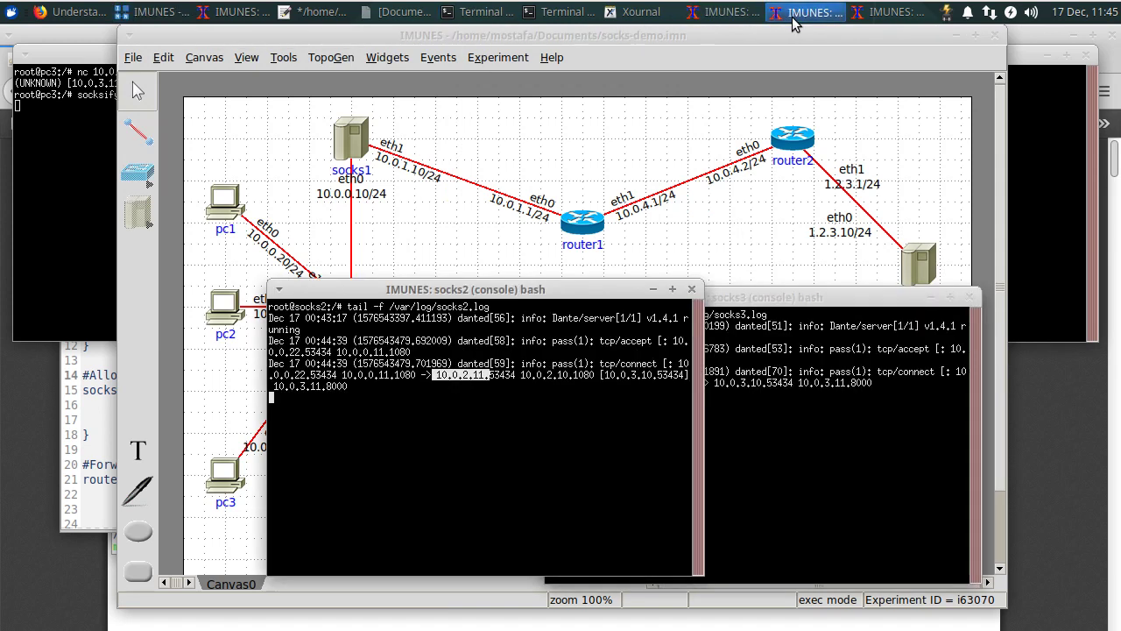
{"action": "left_click", "coordinate": [497, 392]}
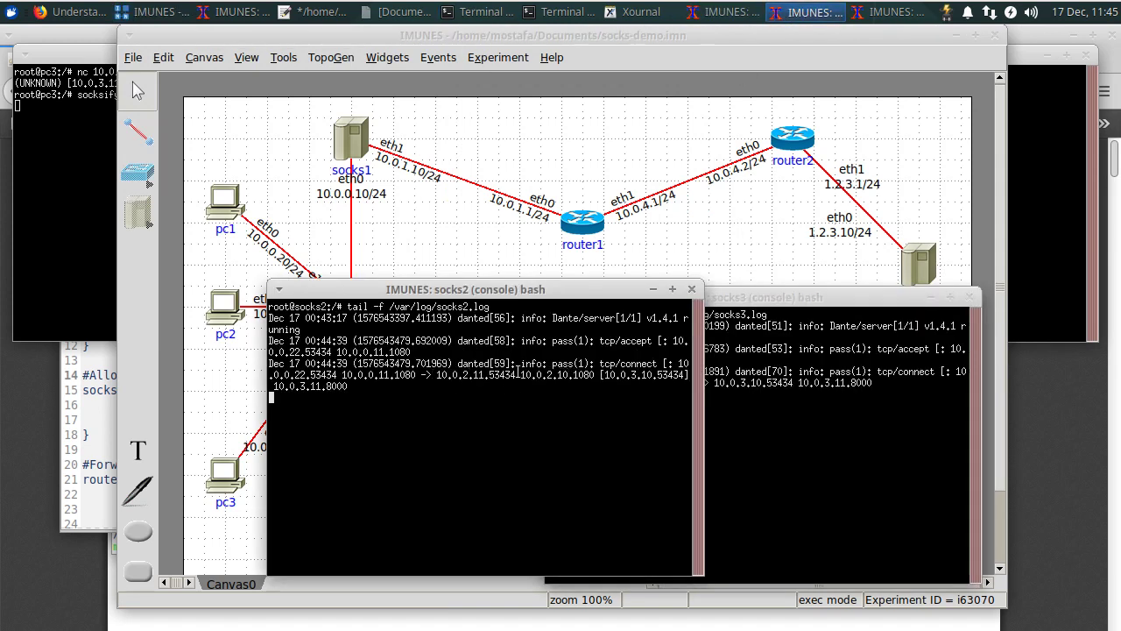
{"action": "left_click_drag", "start_coordinate": [517, 374], "coordinate": [592, 374]}
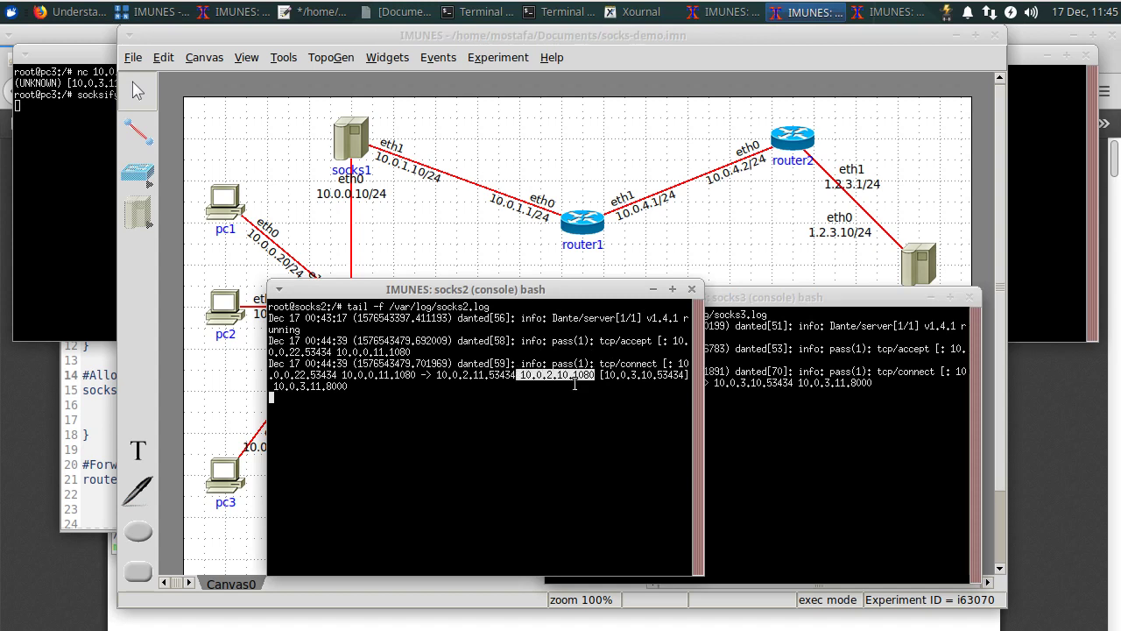
{"action": "left_click", "coordinate": [574, 384]}
Examine the tcp/connect entry in socks3's log, tracing the addresses from socks2 through socks3 to host1
{"action": "left_click", "coordinate": [753, 398]}
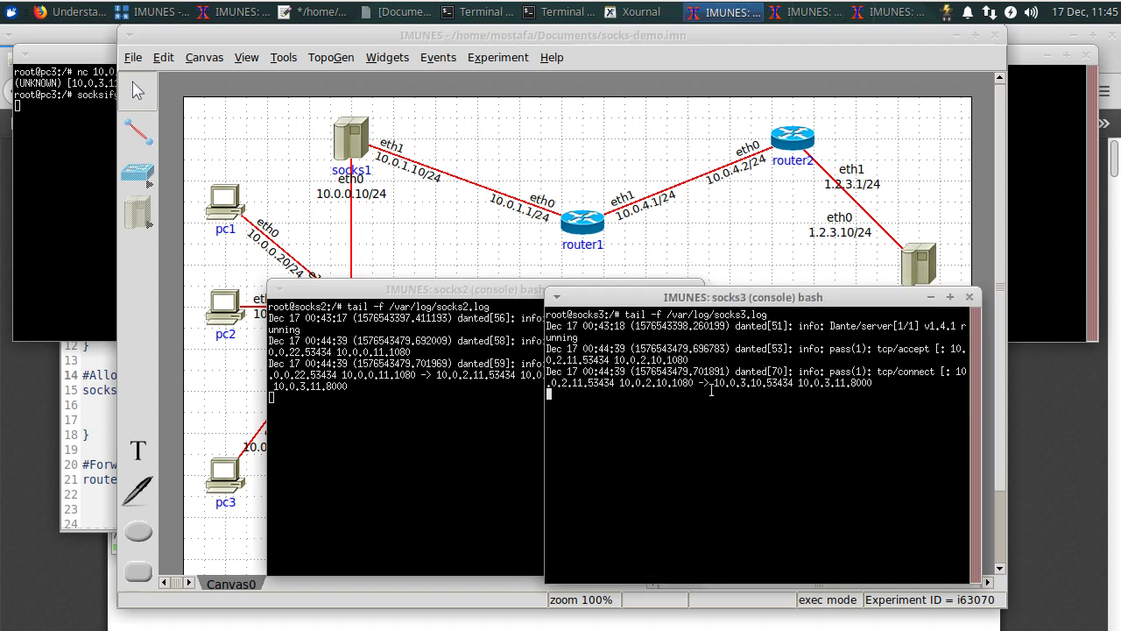
{"action": "left_click_drag", "start_coordinate": [548, 383], "coordinate": [590, 383]}
{"action": "left_click_drag", "start_coordinate": [708, 297], "coordinate": [718, 244]}
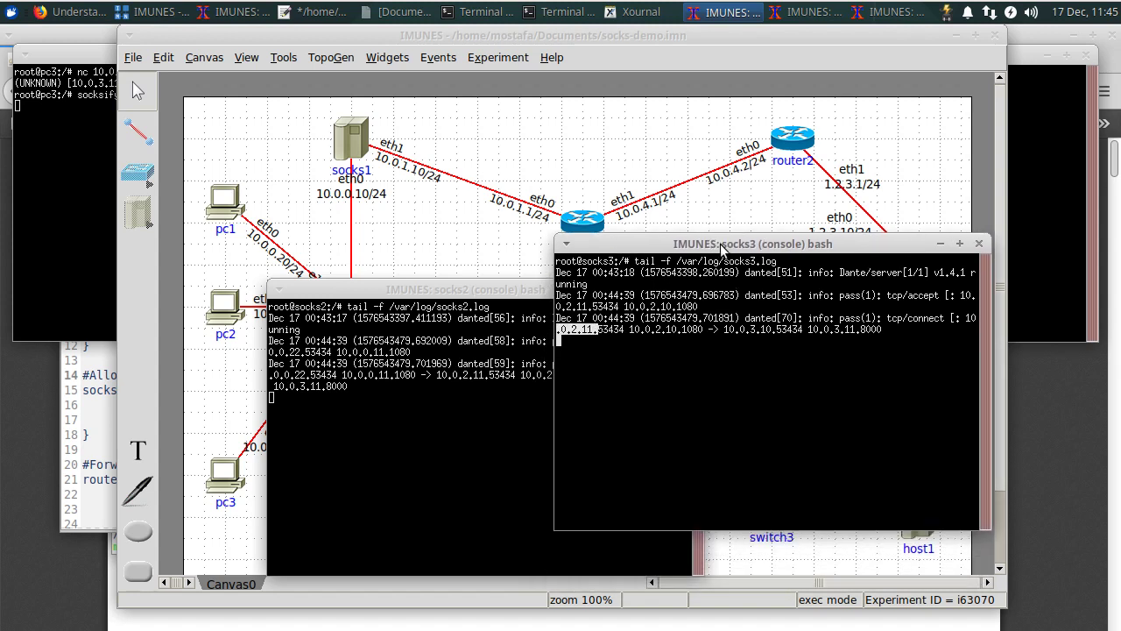
{"action": "left_click", "coordinate": [696, 342]}
{"action": "left_click_drag", "start_coordinate": [658, 328], "coordinate": [701, 330]}
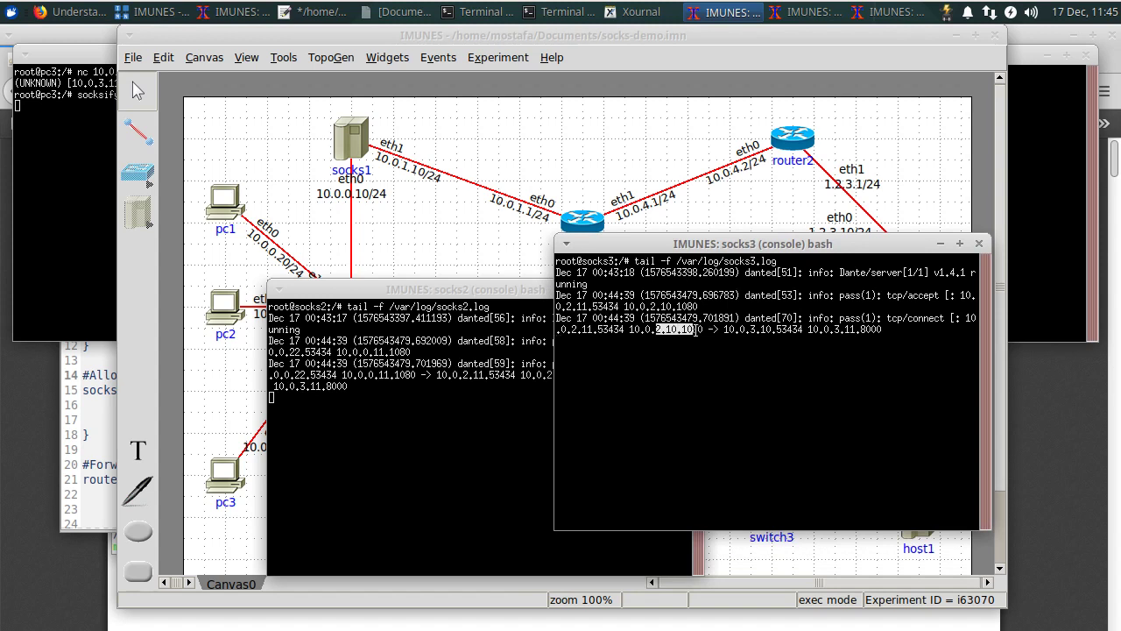
{"action": "left_click_drag", "start_coordinate": [628, 329], "coordinate": [803, 328]}
{"action": "left_click", "coordinate": [720, 327]}
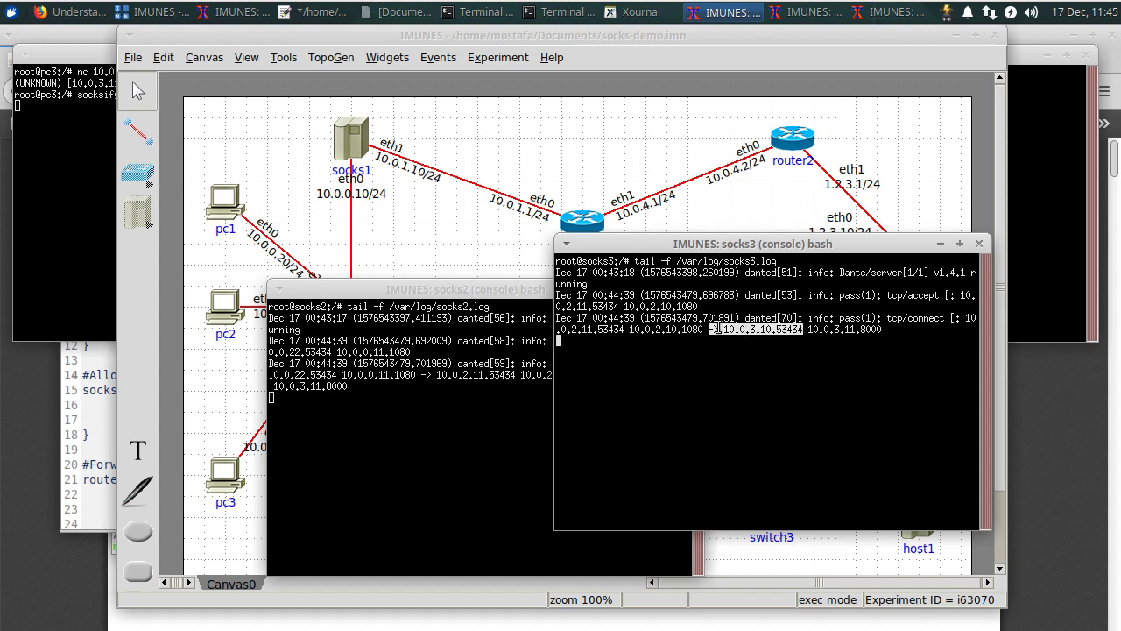
{"action": "left_click", "coordinate": [719, 328]}
{"action": "left_click_drag", "start_coordinate": [706, 327], "coordinate": [789, 333]}
{"action": "left_click", "coordinate": [789, 333]}
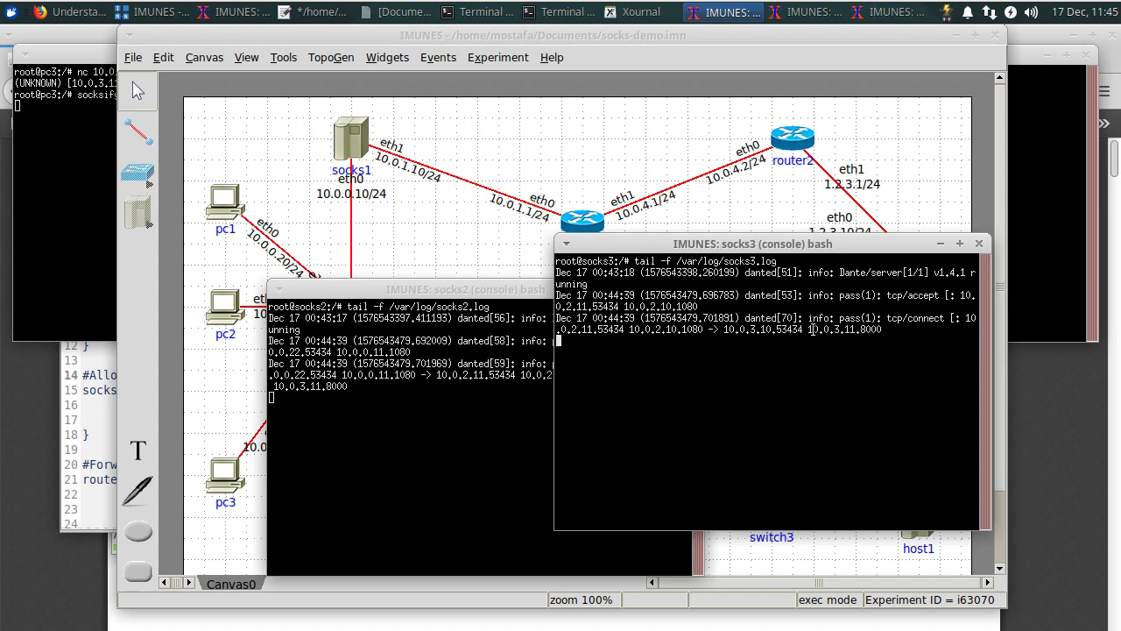
Rearrange the socks2 and socks3 consoles side by side so both full logs are readable along with host1's listener
{"action": "left_click", "coordinate": [1014, 297]}
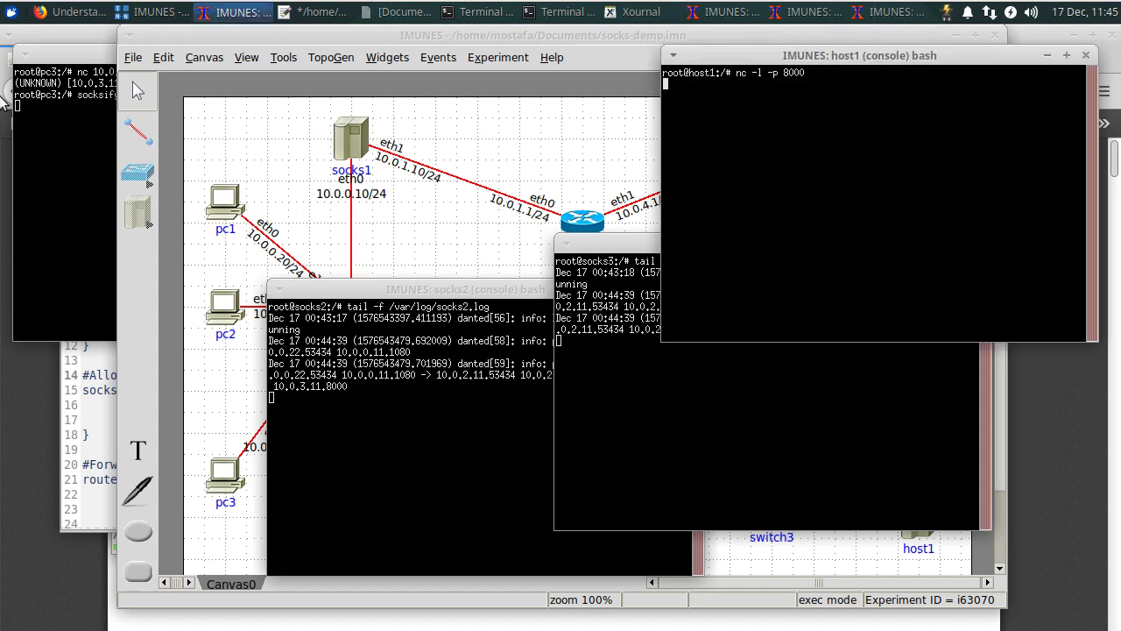
{"action": "left_click_drag", "start_coordinate": [386, 290], "coordinate": [285, 283]}
{"action": "left_click_drag", "start_coordinate": [648, 248], "coordinate": [697, 293]}
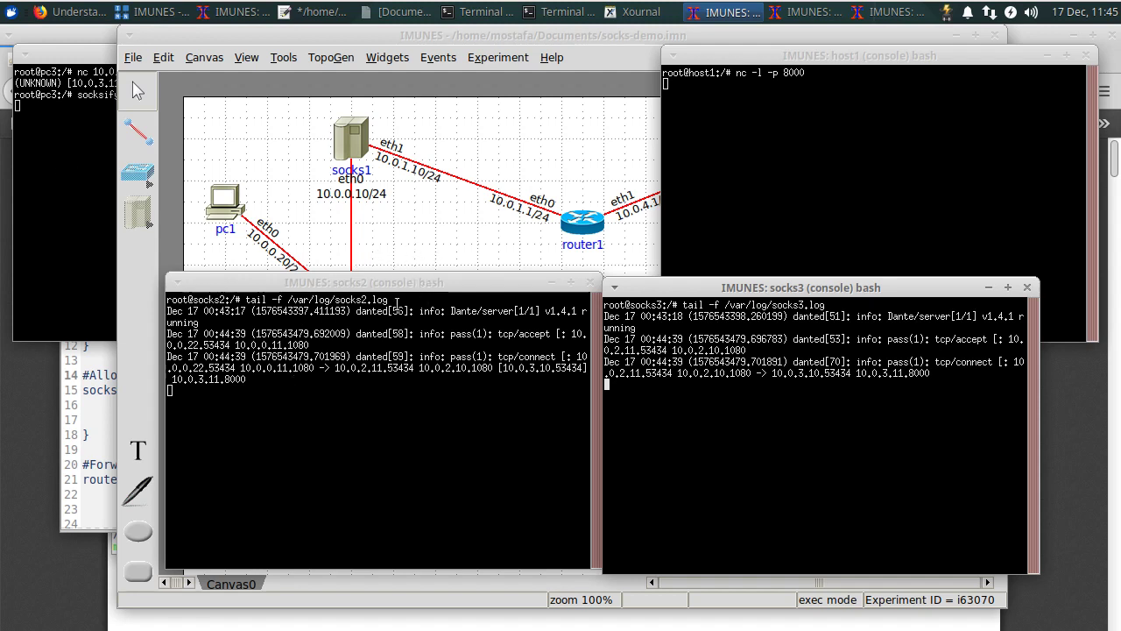
{"action": "left_click_drag", "start_coordinate": [400, 285], "coordinate": [319, 197]}
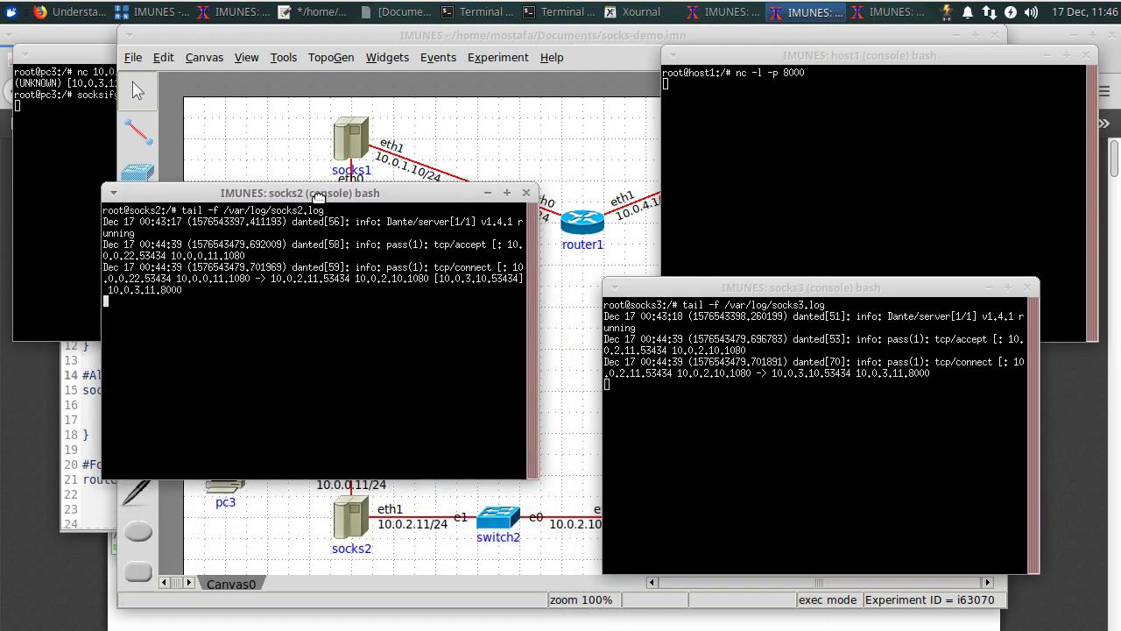
{"action": "left_click_drag", "start_coordinate": [703, 283], "coordinate": [658, 246]}
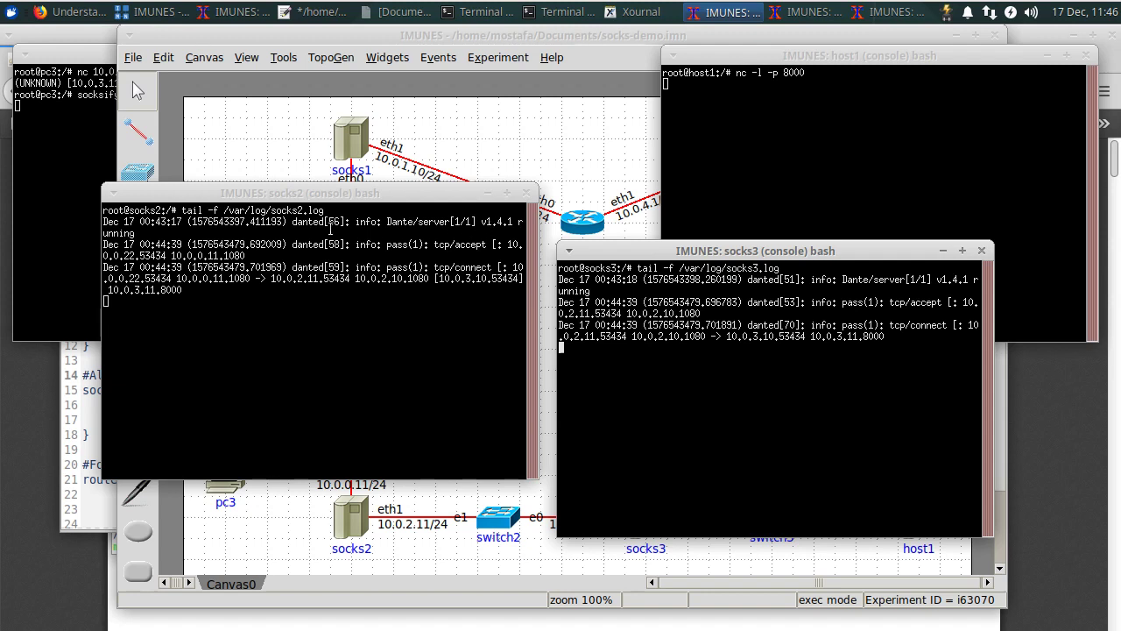
Exchange messages over the proxied connection, sending Hi from pc3 and replying Hello from host1
{"action": "left_click", "coordinate": [85, 143]}
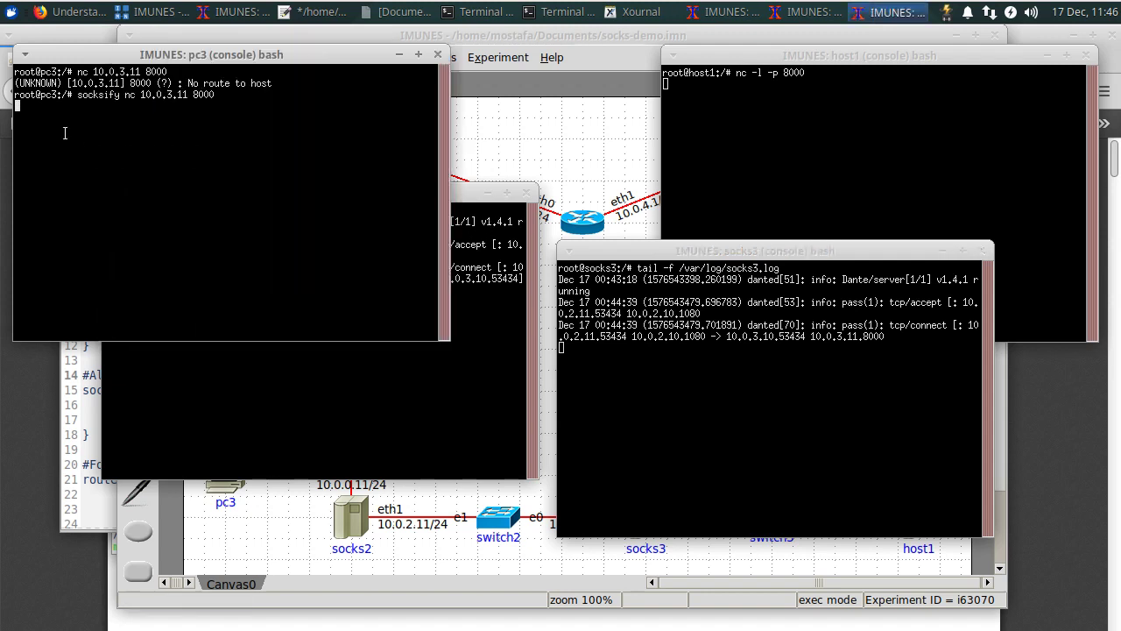
{"action": "type", "text": "Hi"}
{"action": "key", "text": "Return"}
{"action": "left_click", "coordinate": [896, 207]}
{"action": "type", "text": "Hello"}
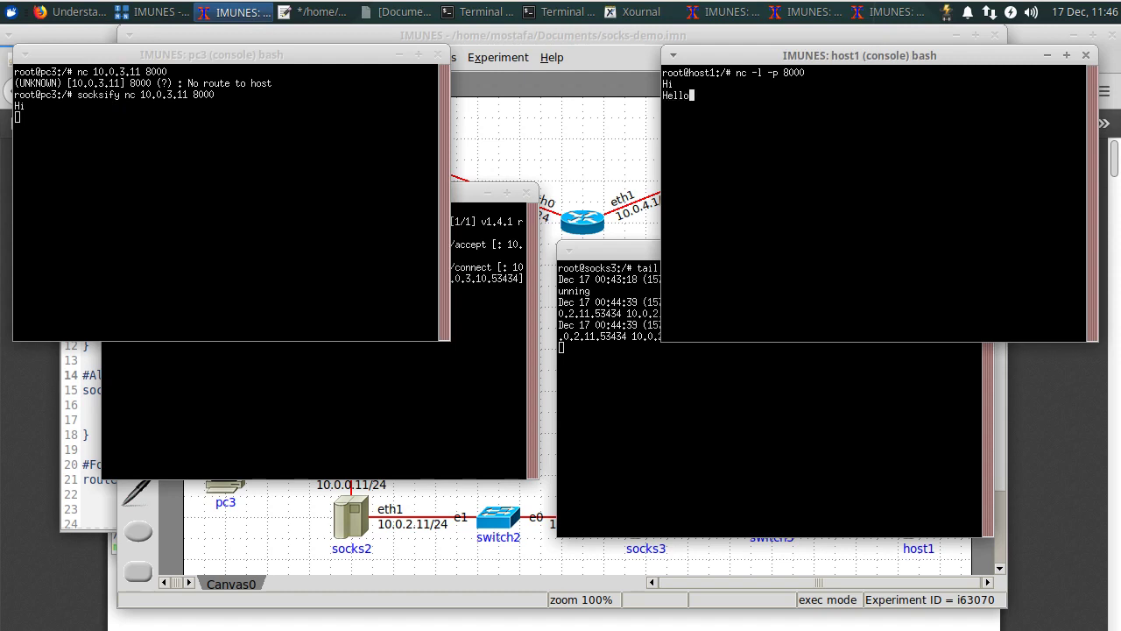
{"action": "key", "text": "Return"}
Place the socks2 and socks3 log consoles below the pc3 and host1 consoles so the exchange and both logs are in view
{"action": "left_click", "coordinate": [481, 330]}
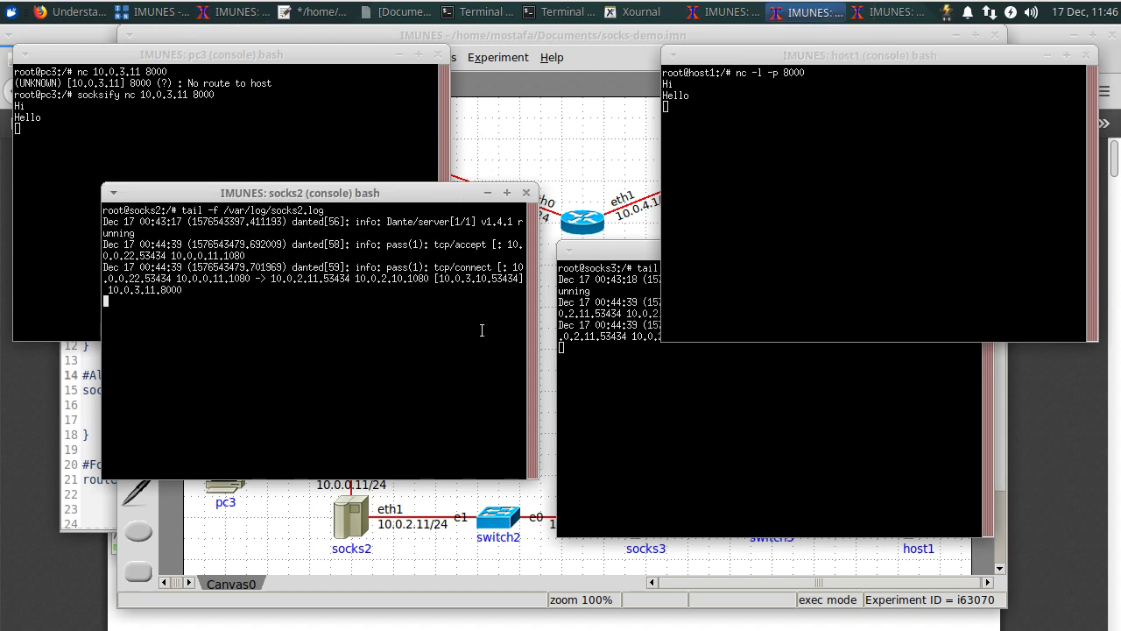
{"action": "left_click_drag", "start_coordinate": [351, 192], "coordinate": [397, 314]}
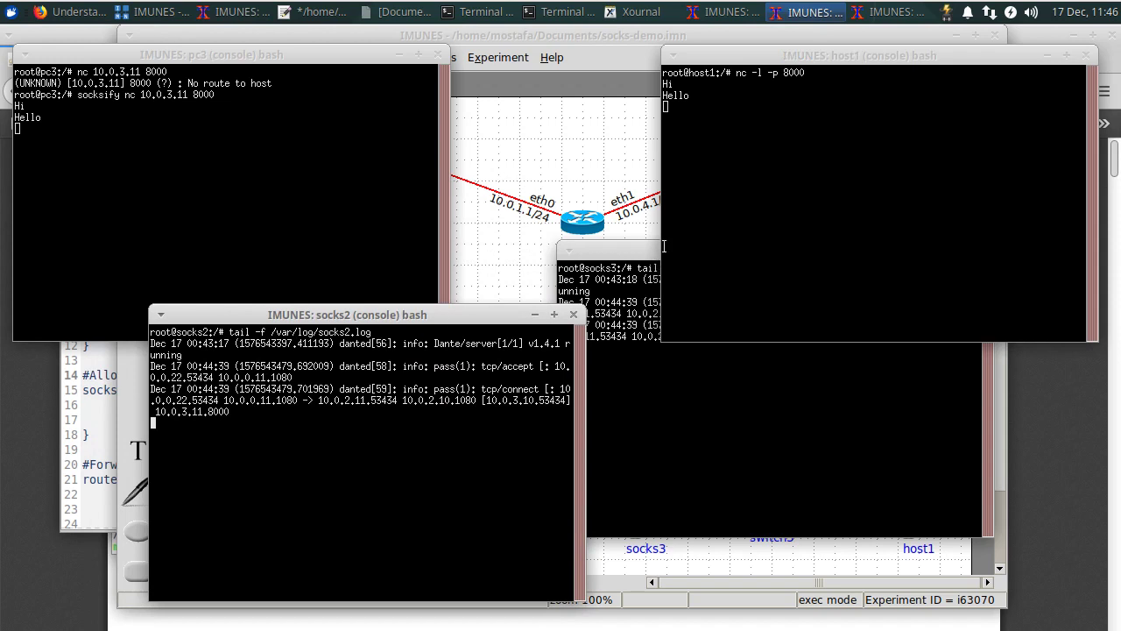
{"action": "left_click_drag", "start_coordinate": [642, 252], "coordinate": [689, 312]}
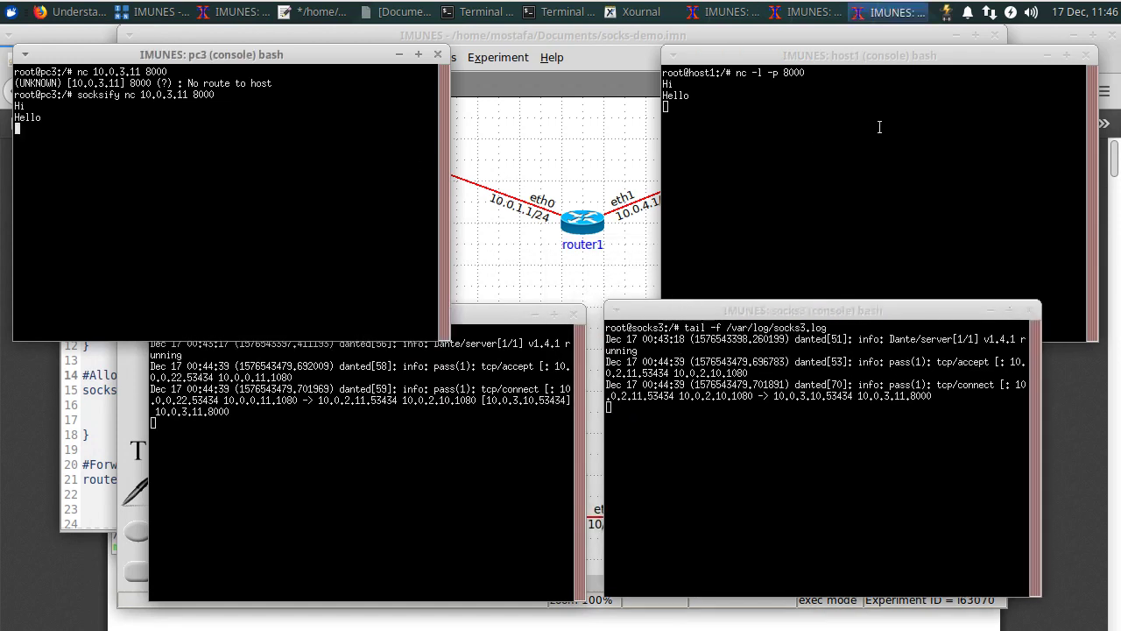
{"action": "left_click", "coordinate": [841, 55]}
{"action": "left_click_drag", "start_coordinate": [835, 58], "coordinate": [833, 57]}
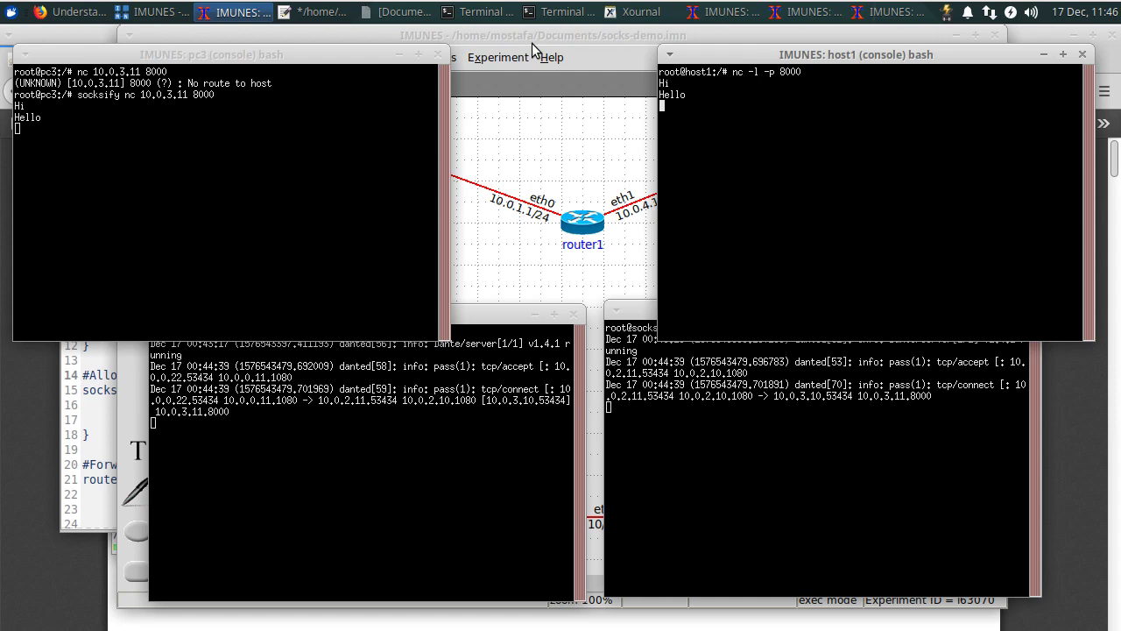
Review the proxied path between pc3 and host1 on the topology diagram against their two consoles
{"action": "left_click", "coordinate": [585, 168]}
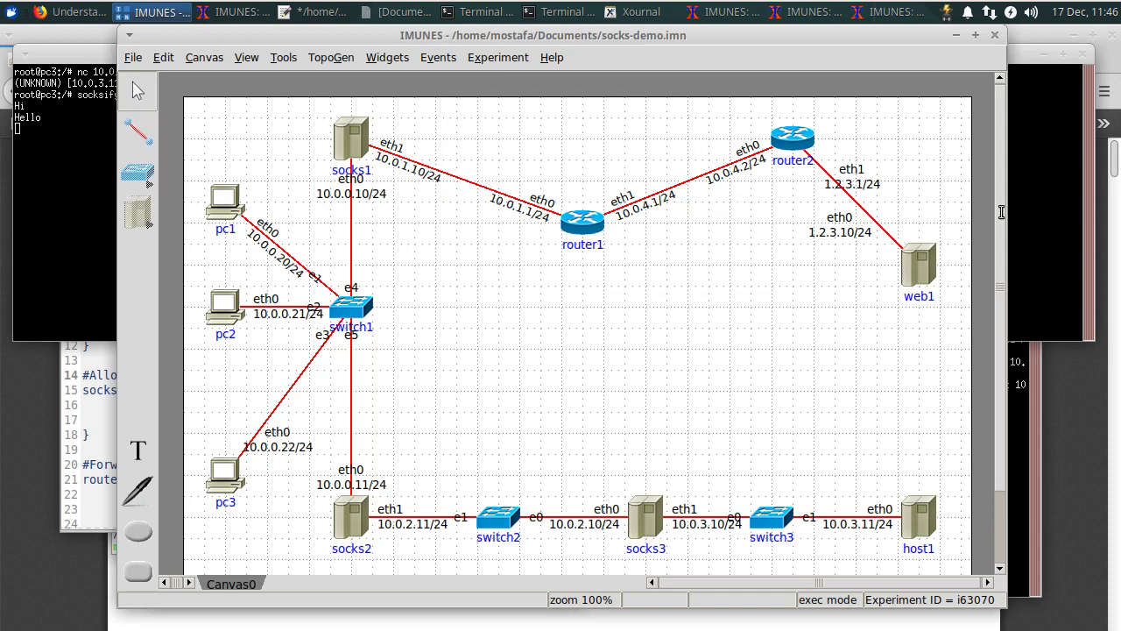
{"action": "left_click", "coordinate": [1062, 221]}
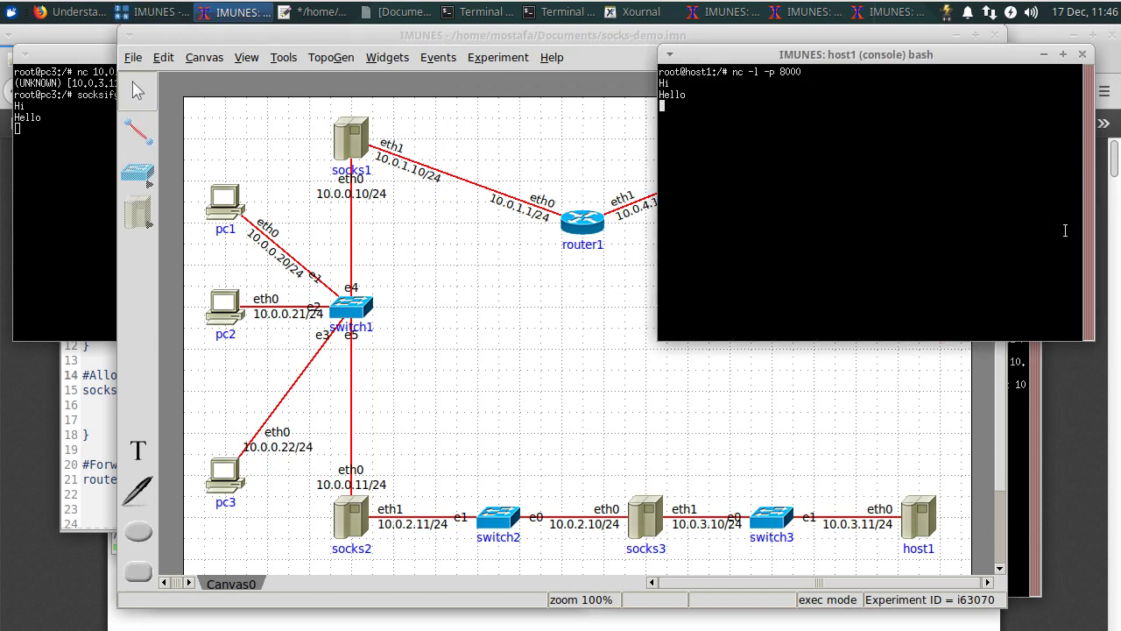
{"action": "left_click", "coordinate": [52, 175]}
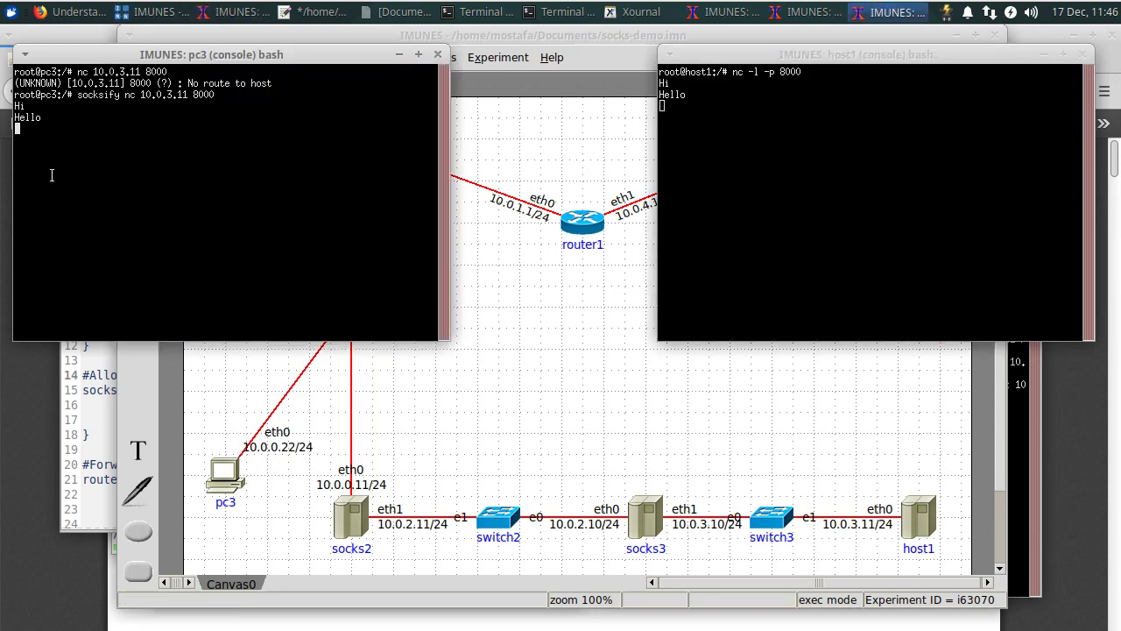
{"action": "left_click", "coordinate": [575, 321]}
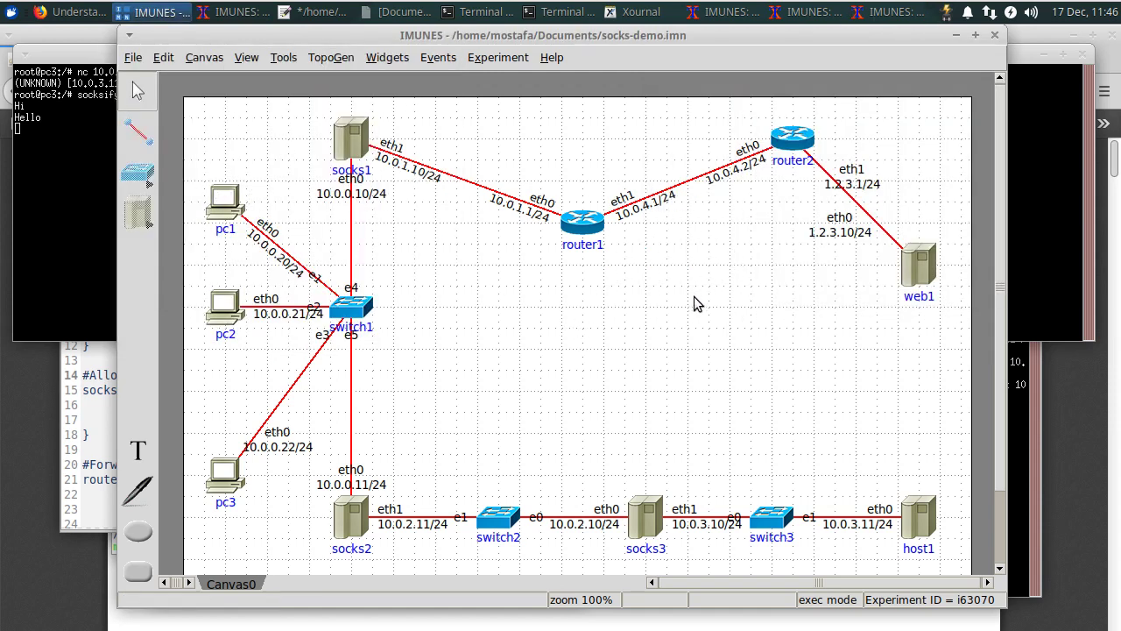
{"action": "left_click", "coordinate": [1067, 237]}
{"action": "left_click", "coordinate": [488, 262]}
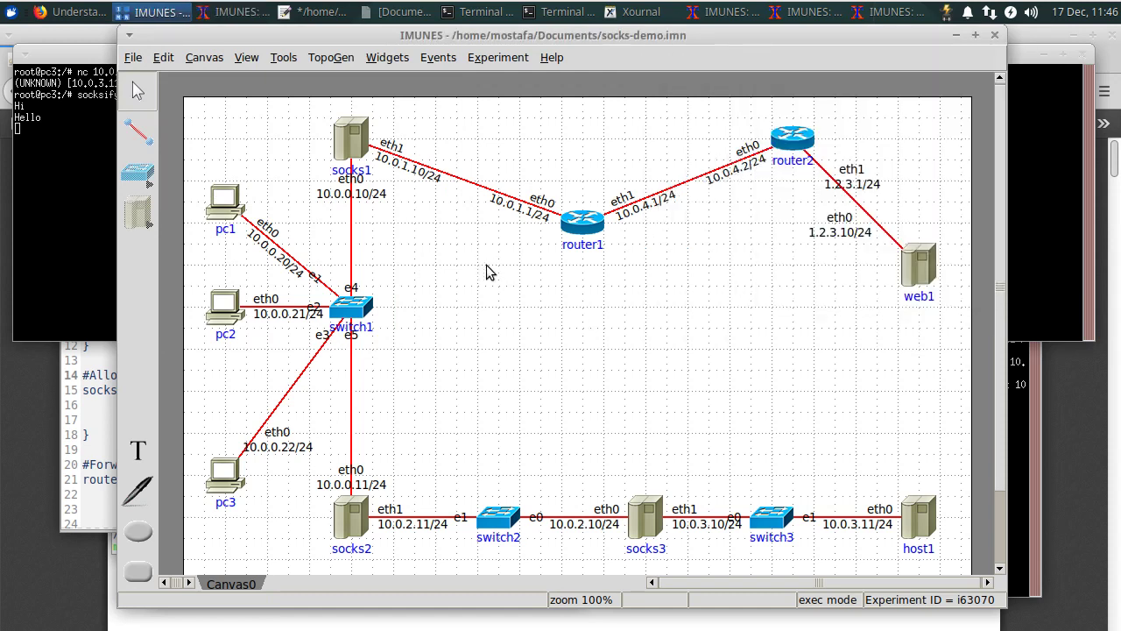